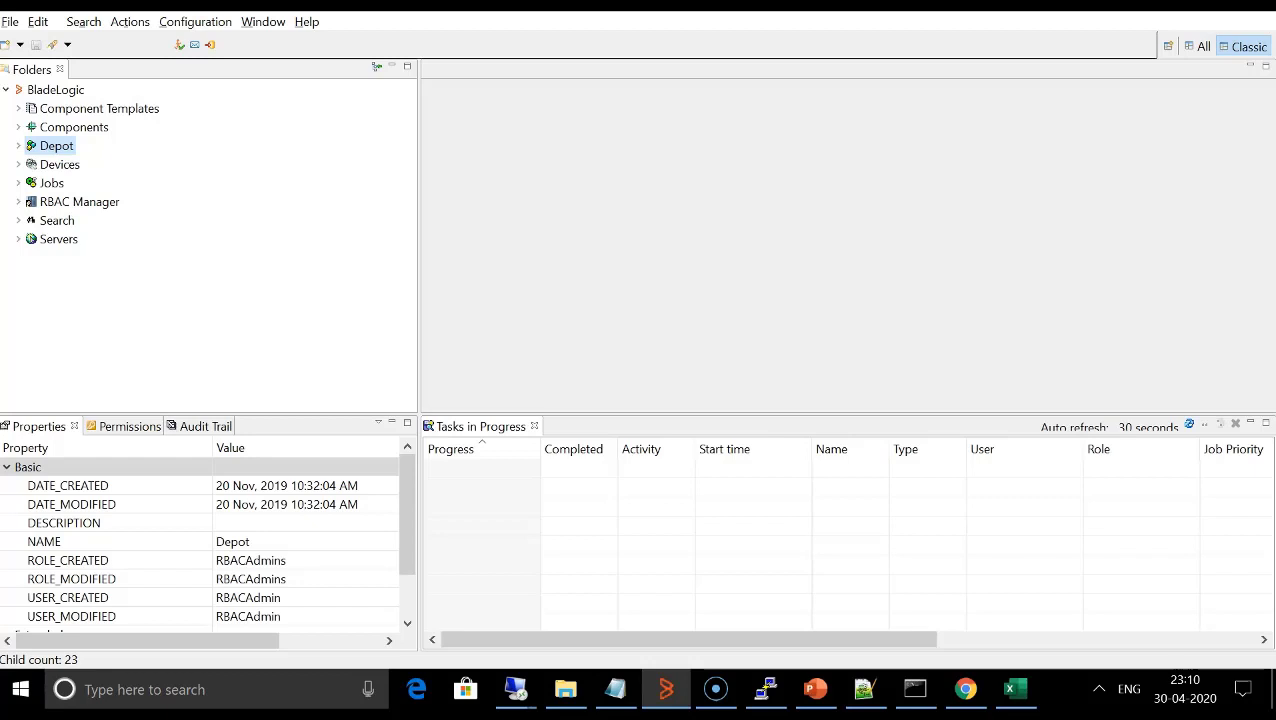
# - Review the Shavlik URL configuration files in Patch Global Configuration, widening the Type column, and close without saving
pyautogui.click(195, 22)
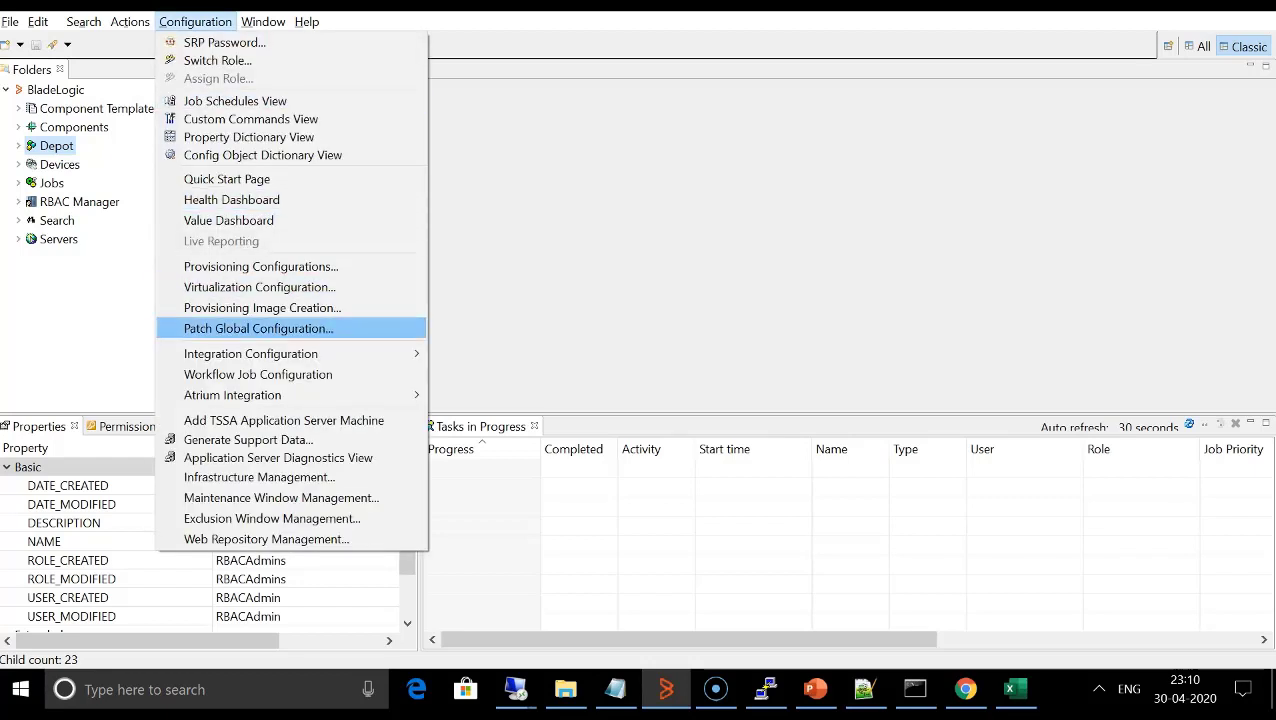
pyautogui.press('Return')
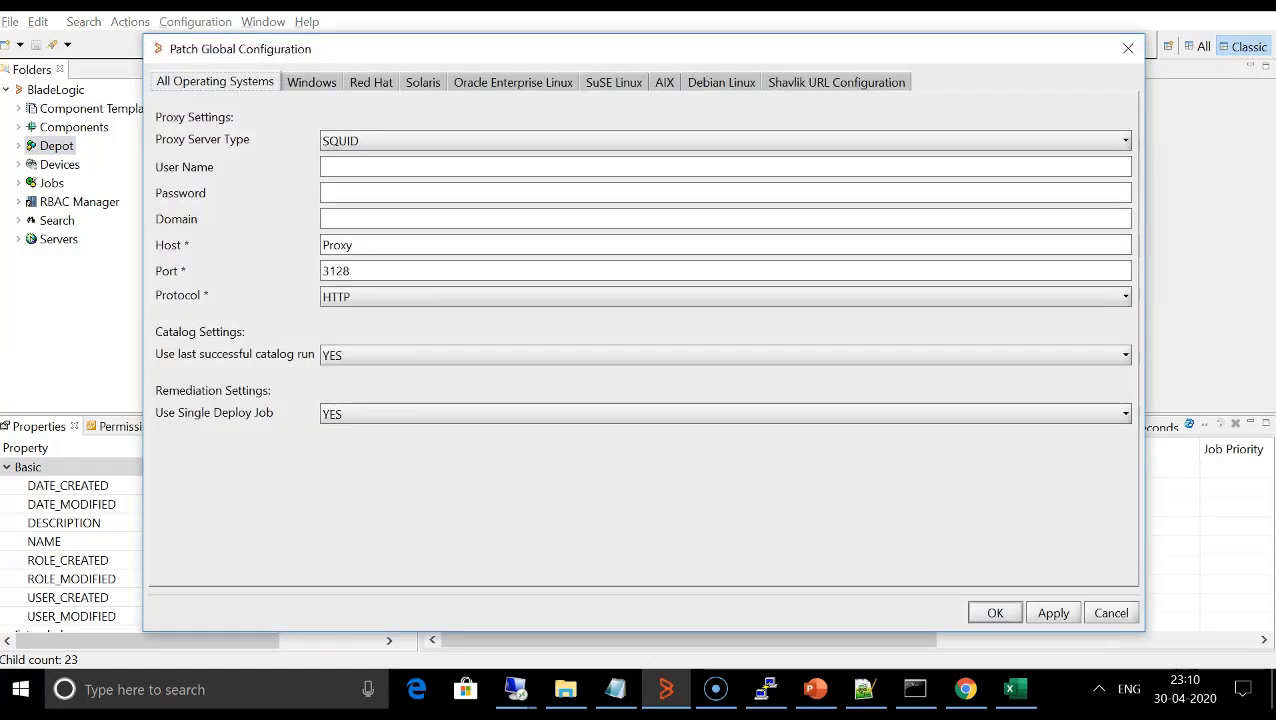
pyautogui.click(836, 82)
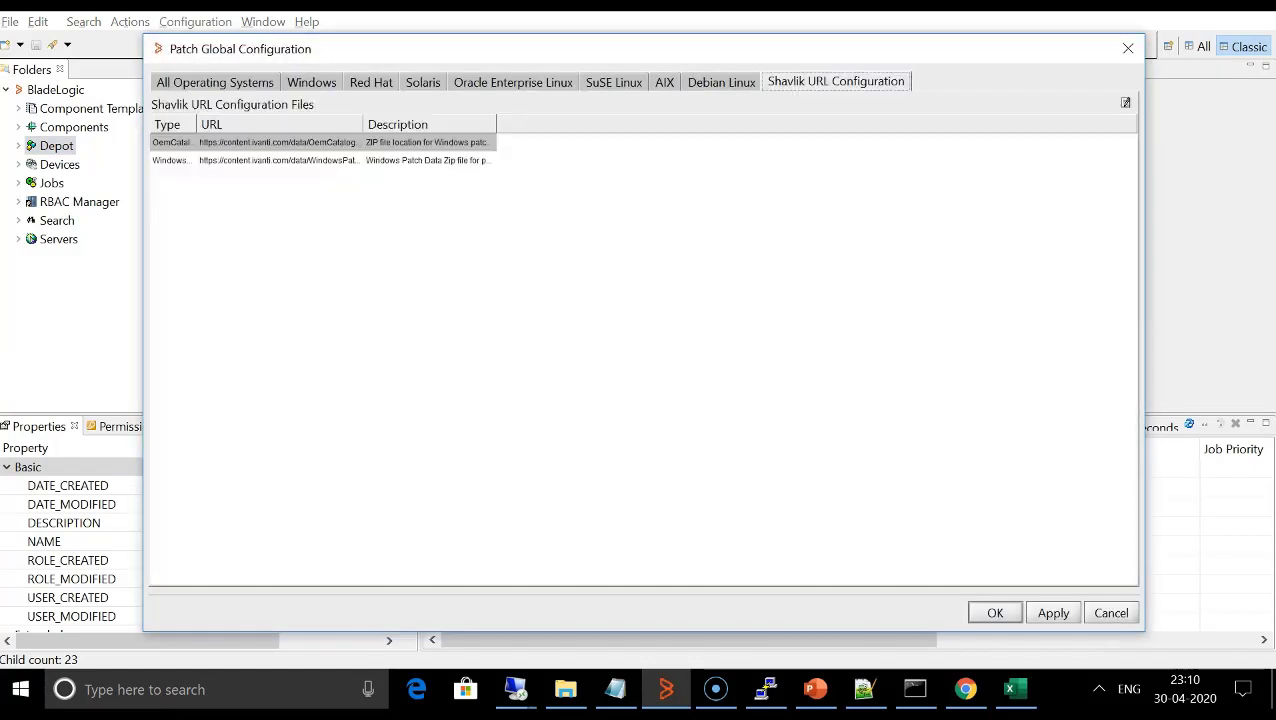
pyautogui.moveTo(196, 125); pyautogui.dragTo(287, 125)
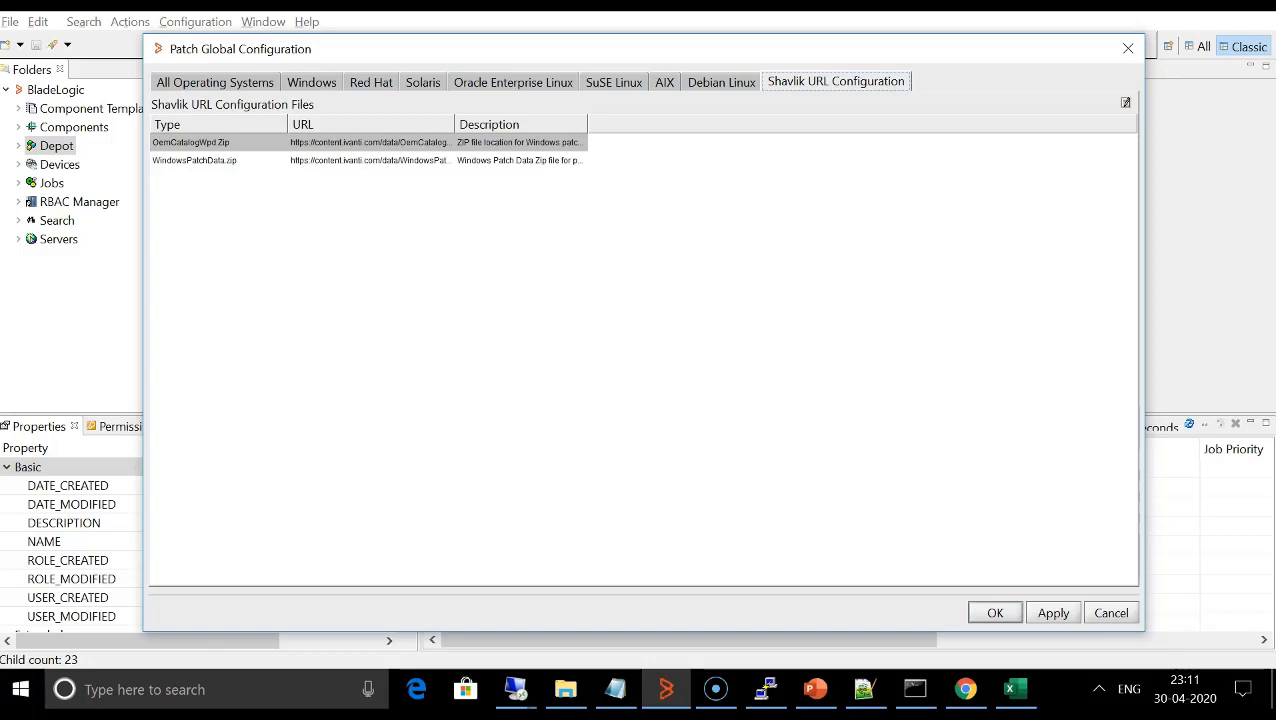
pyautogui.click(1110, 612)
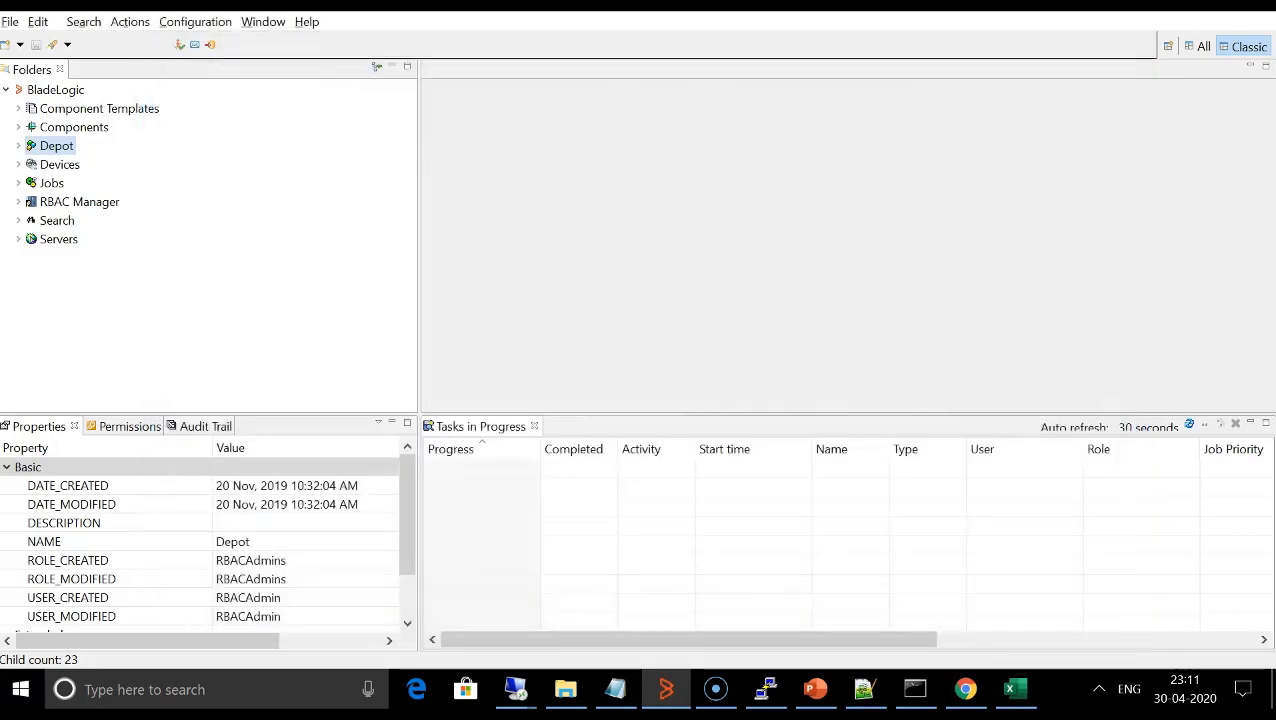
# - Start a new Windows Patch Catalog in the Depot's 13-May Webinar/Patch Catalog/Demo folder and name it "Notepad ++"
pyautogui.click(18, 146)
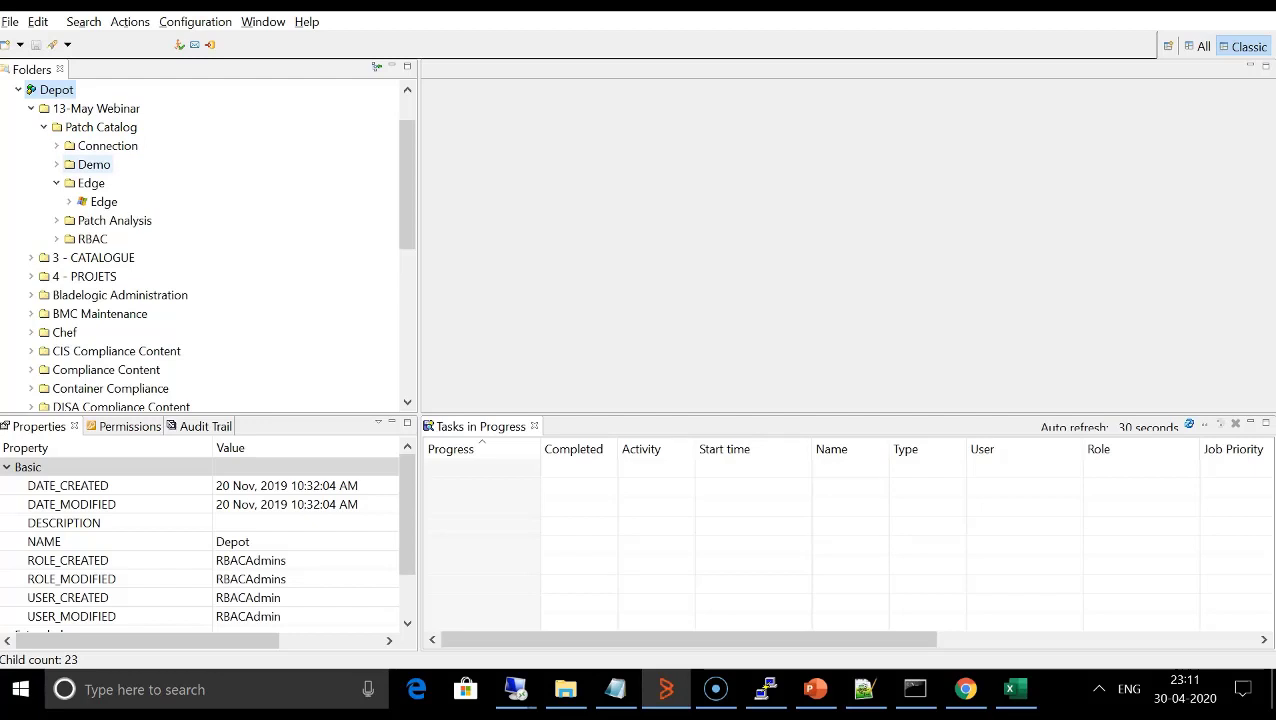
pyautogui.rightClick(90, 164)
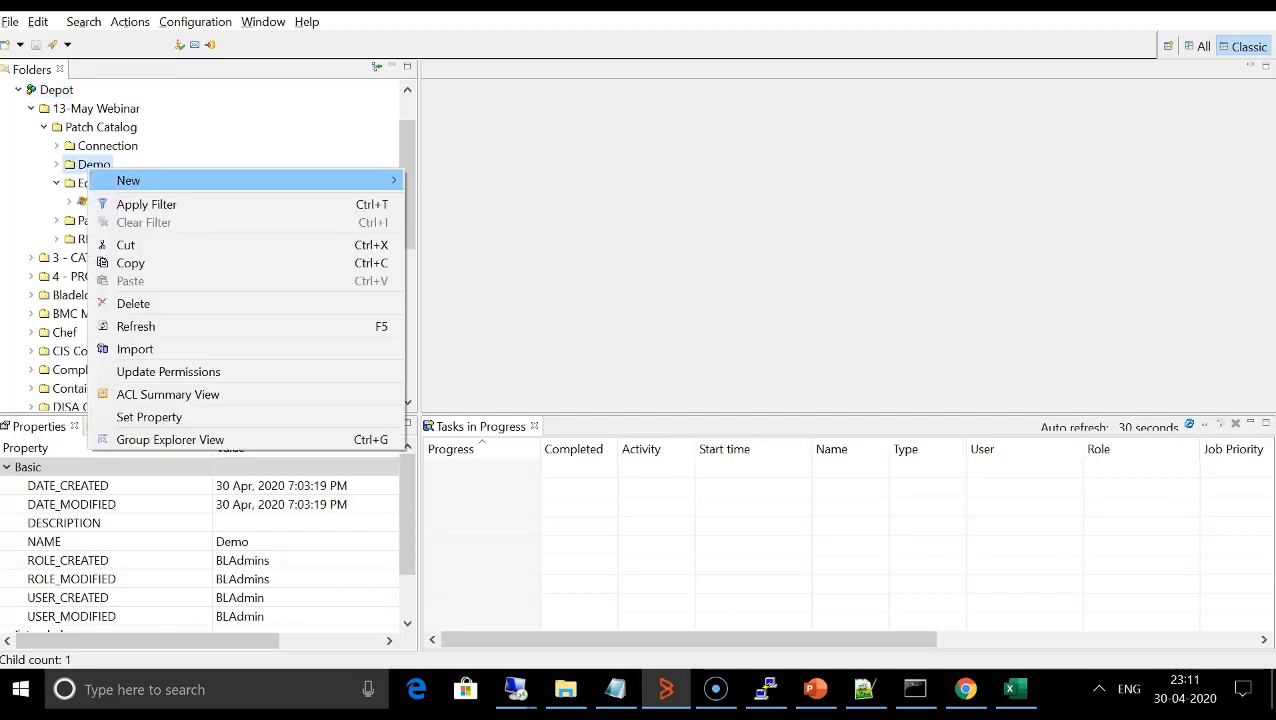
pyautogui.moveTo(200, 180)
pyautogui.moveTo(466, 423)
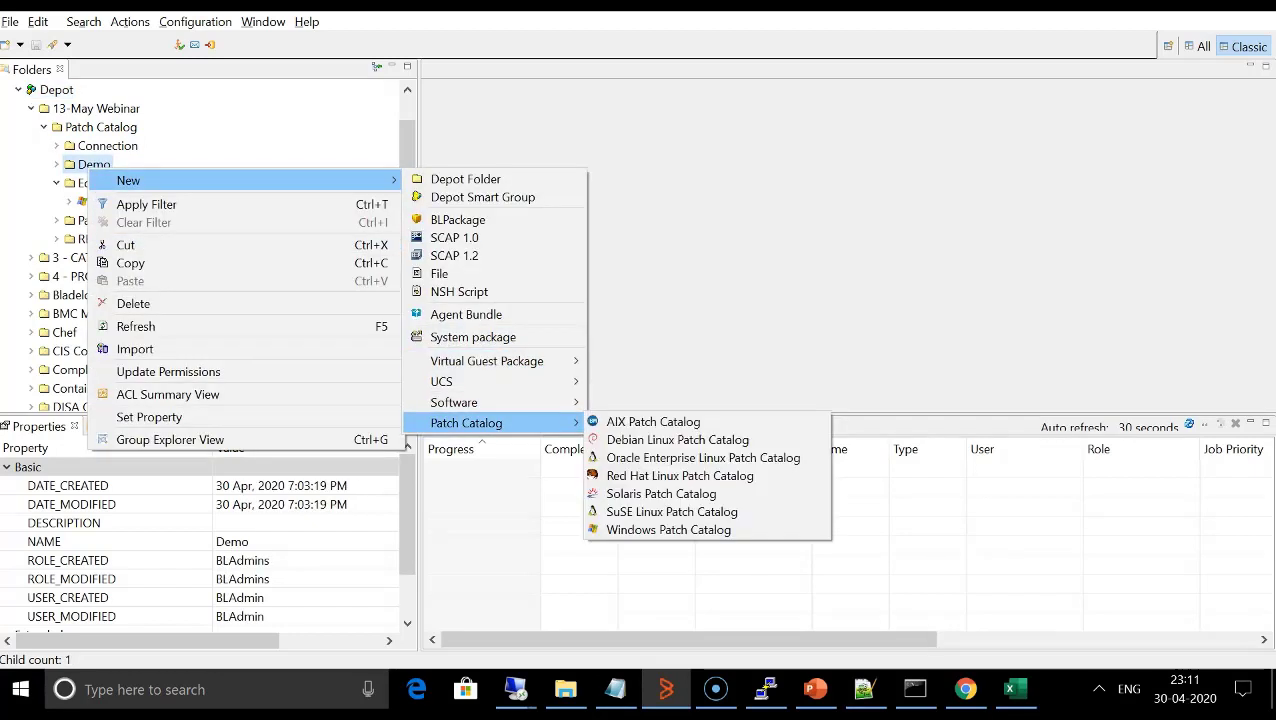
pyautogui.click(668, 529)
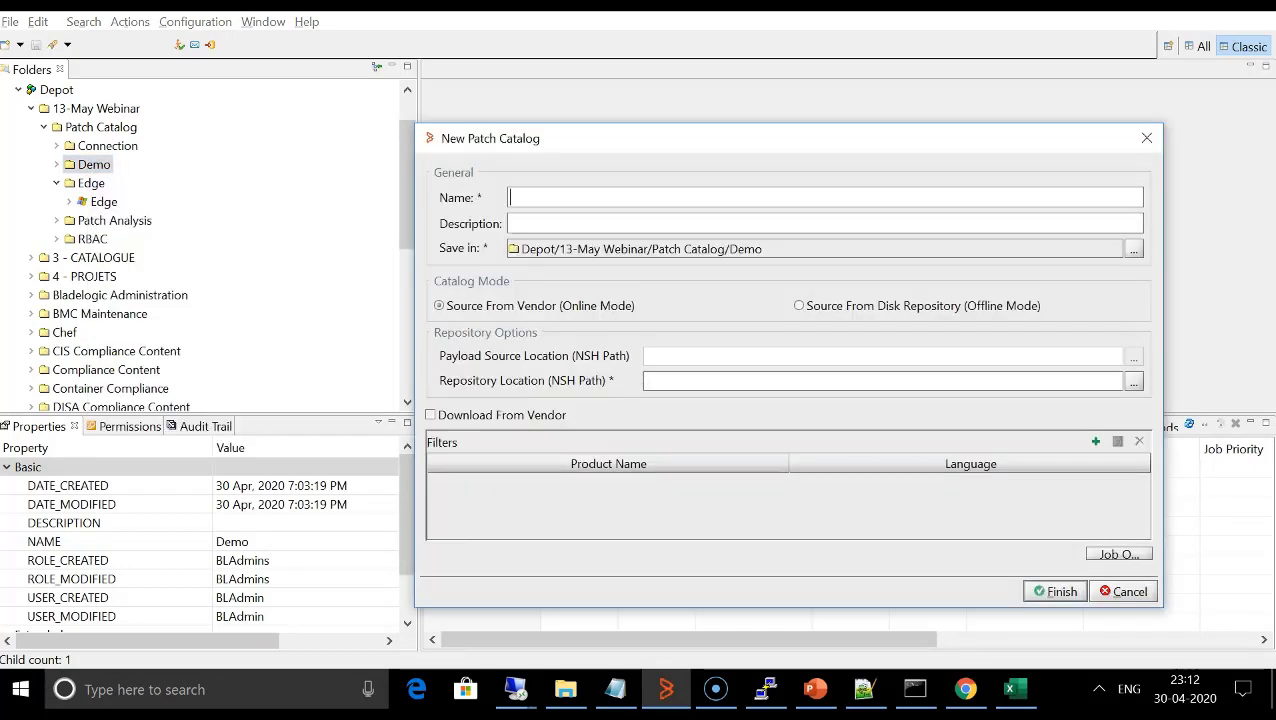
pyautogui.write('Notepad')
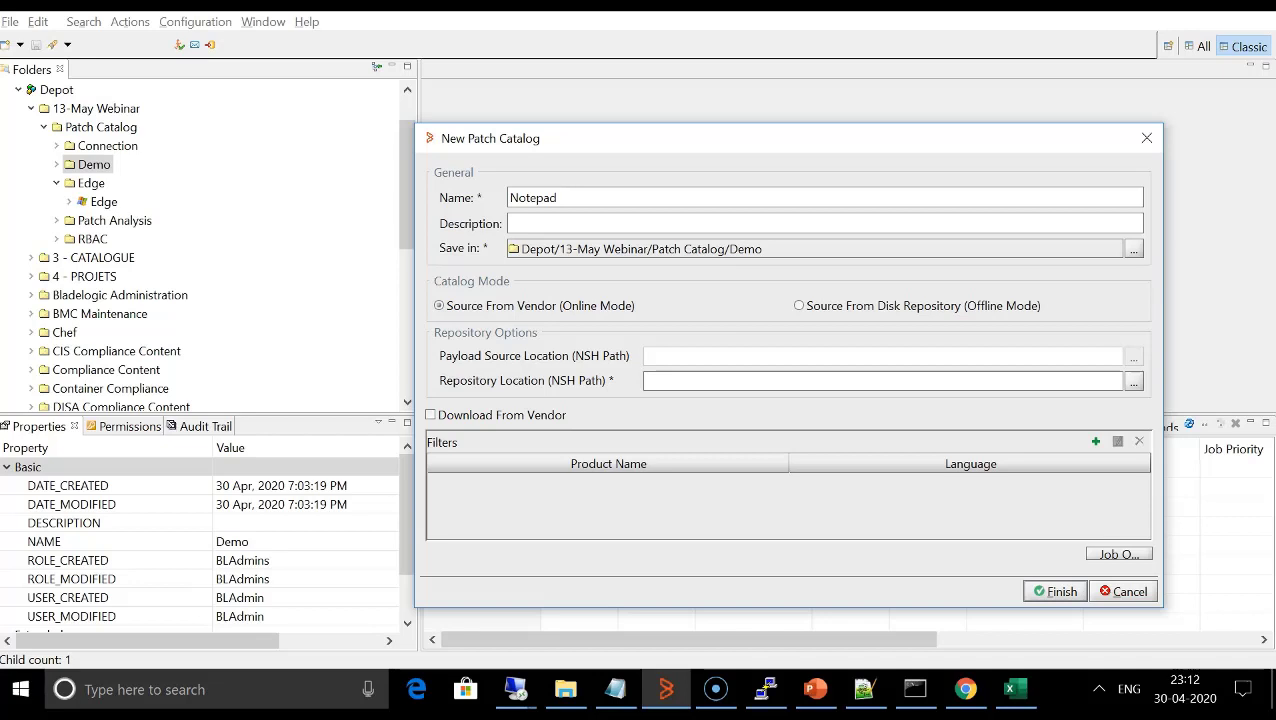
pyautogui.write(' ++')
# - Set the catalog's repository location to the Notepad folder, //PatchRepo/Notepad
pyautogui.click(1133, 381)
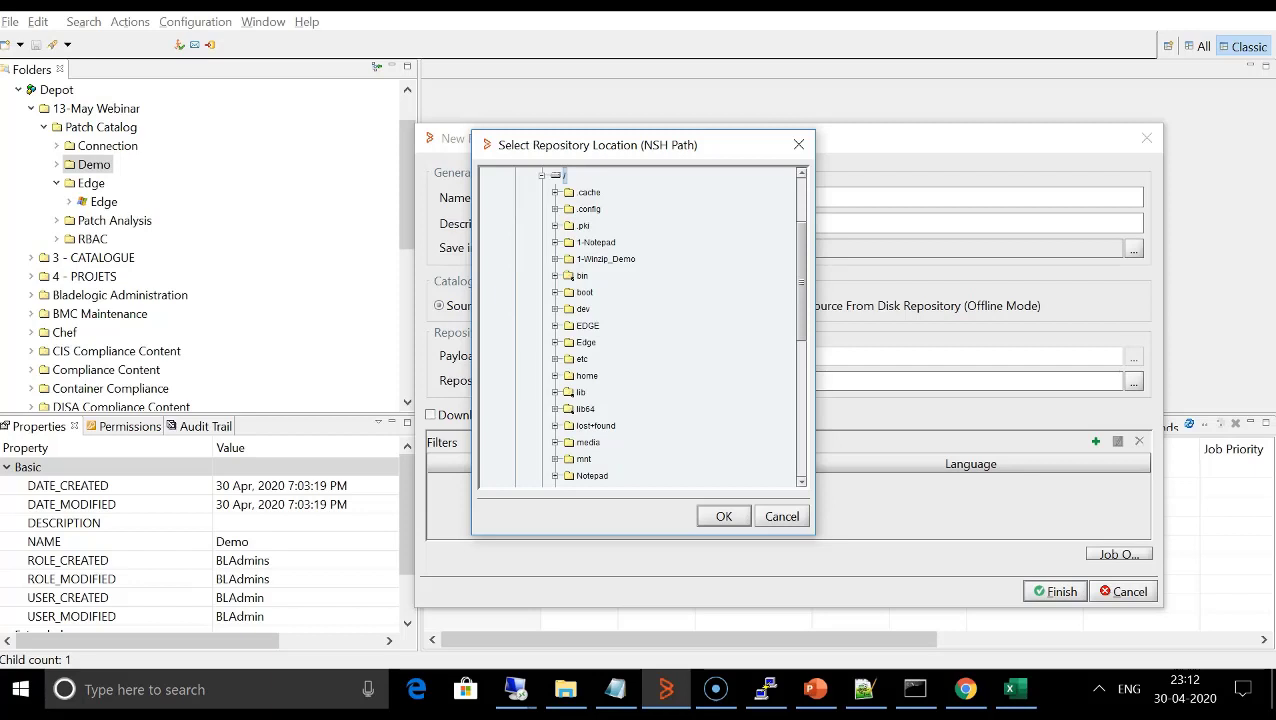
pyautogui.scroll(-10, 640, 325)
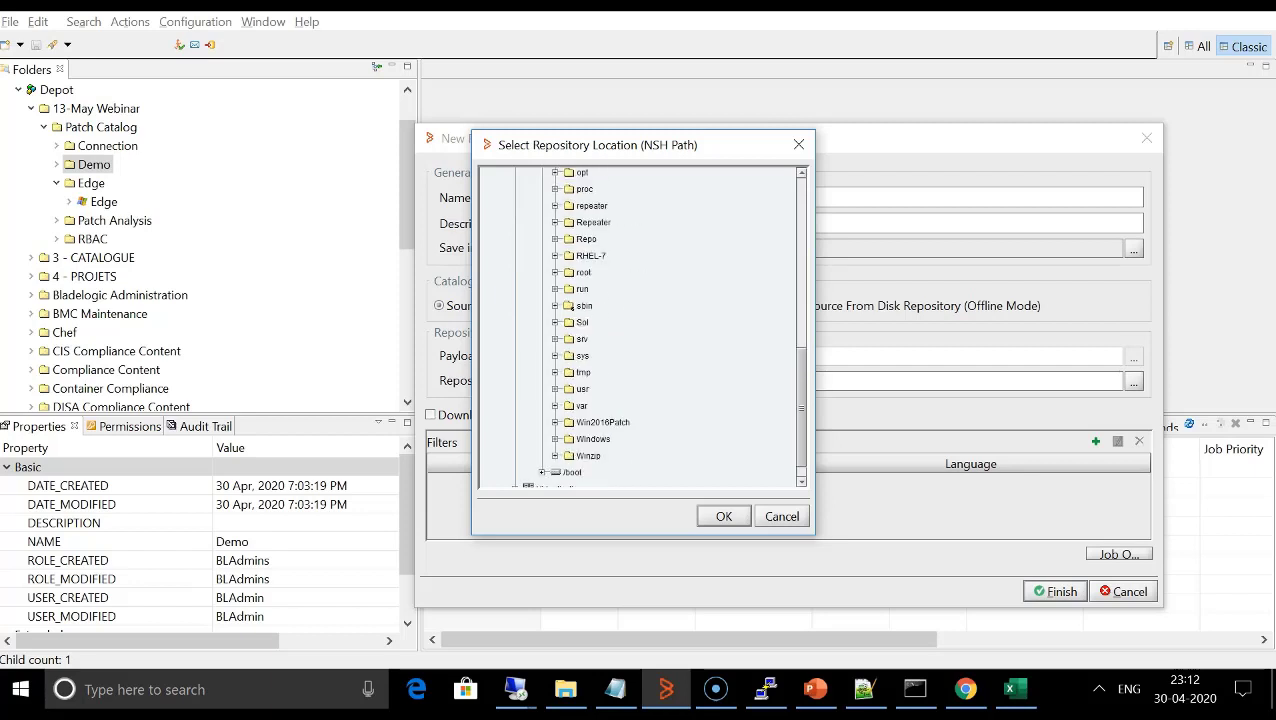
pyautogui.scroll(2, 640, 325)
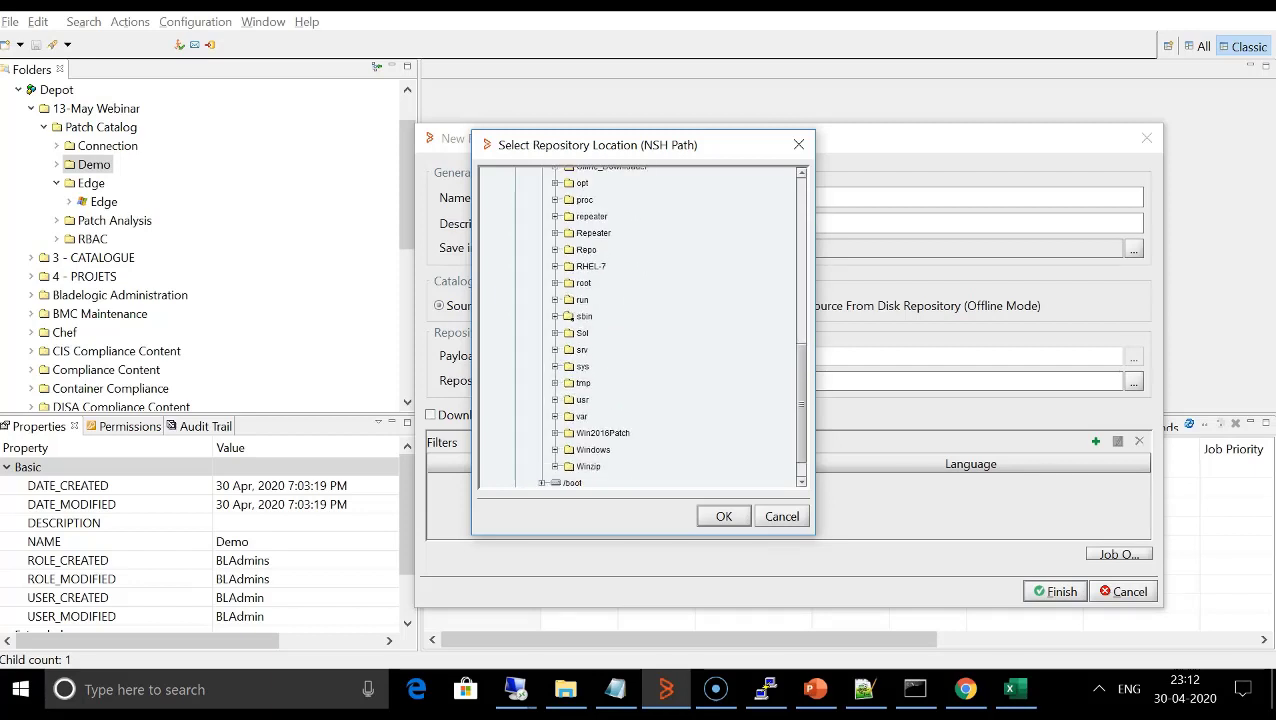
pyautogui.scroll(1, 640, 325)
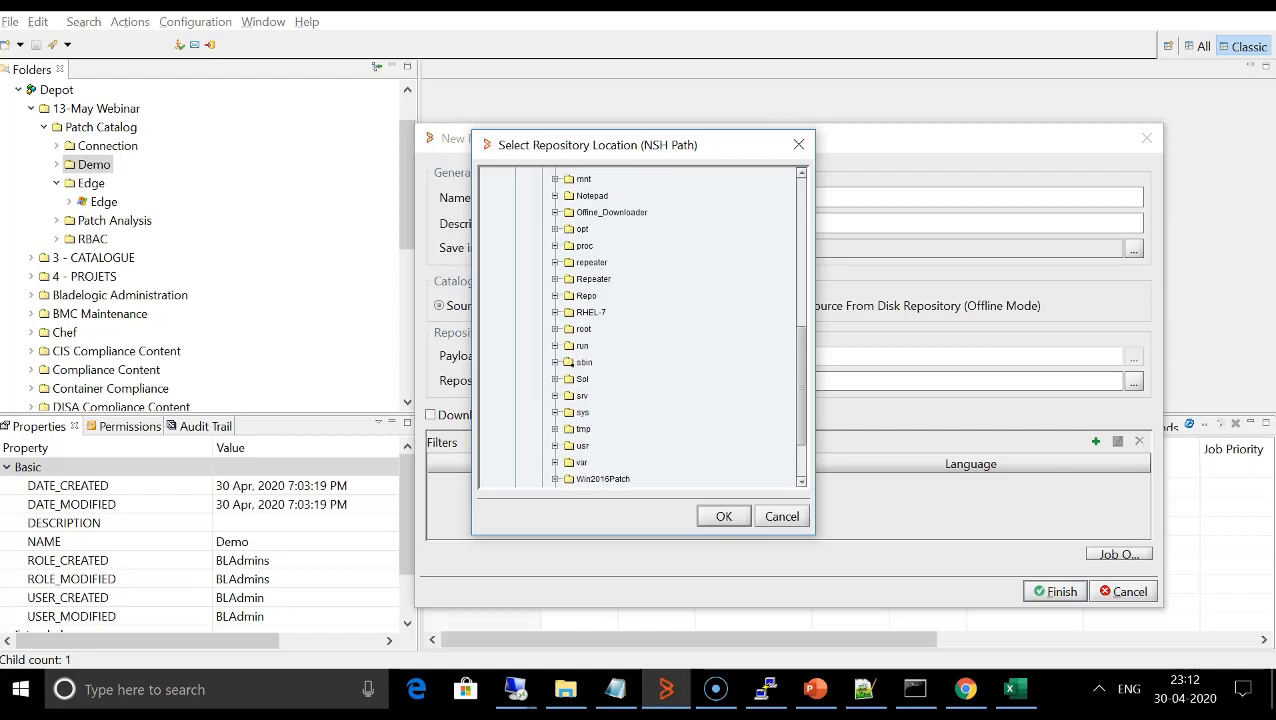
pyautogui.click(592, 209)
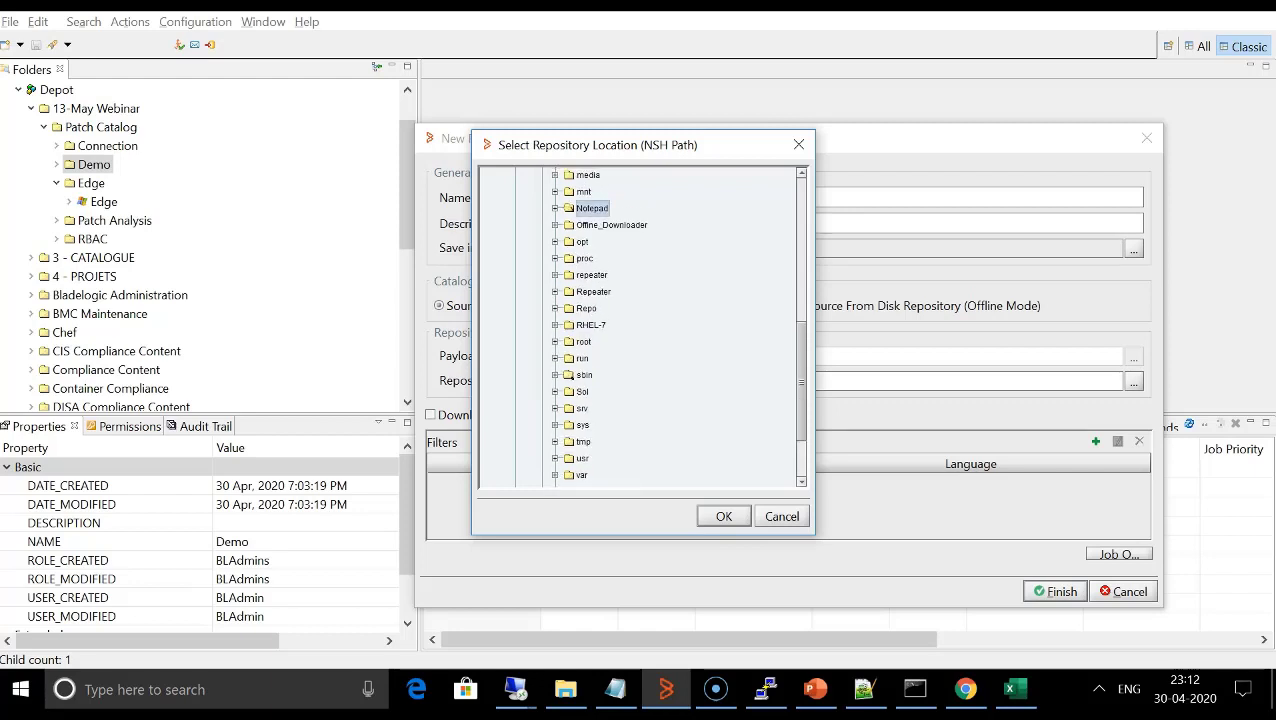
pyautogui.click(723, 517)
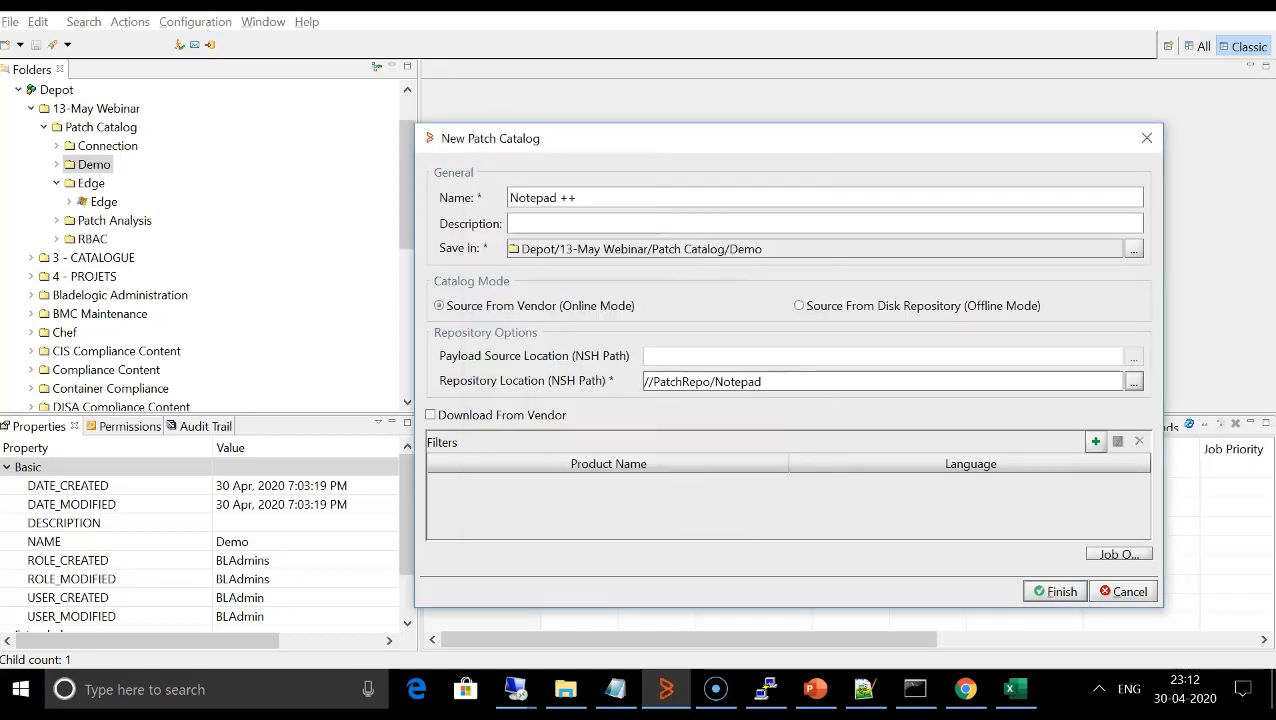
# - Add a Windows filter to the catalog for the product Notepad++ with English as the language
pyautogui.click(1095, 441)
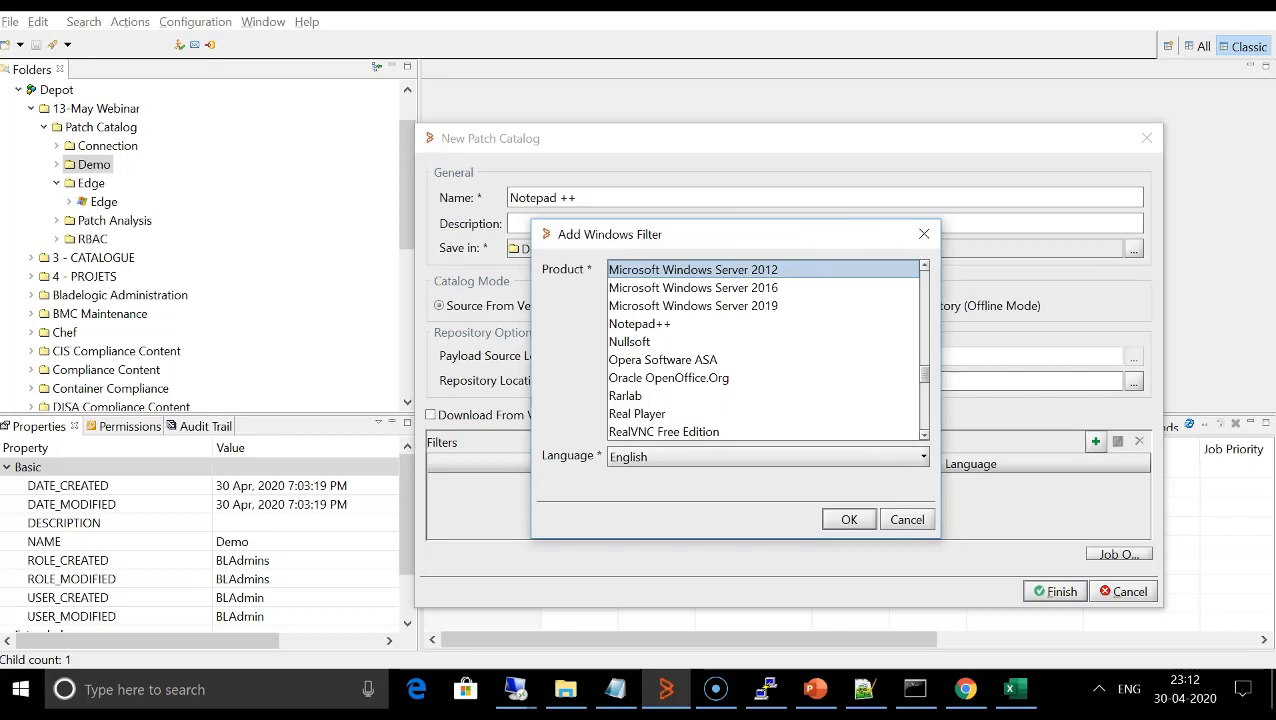
pyautogui.click(640, 324)
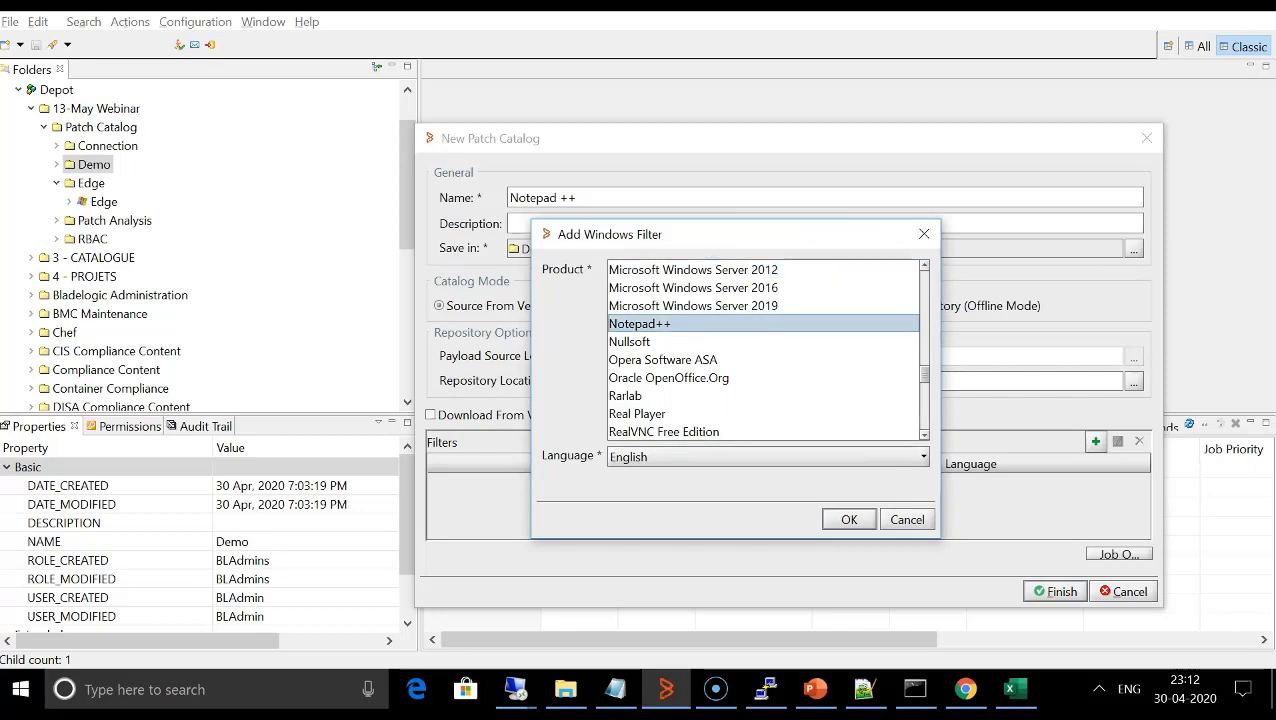
pyautogui.press('Return')
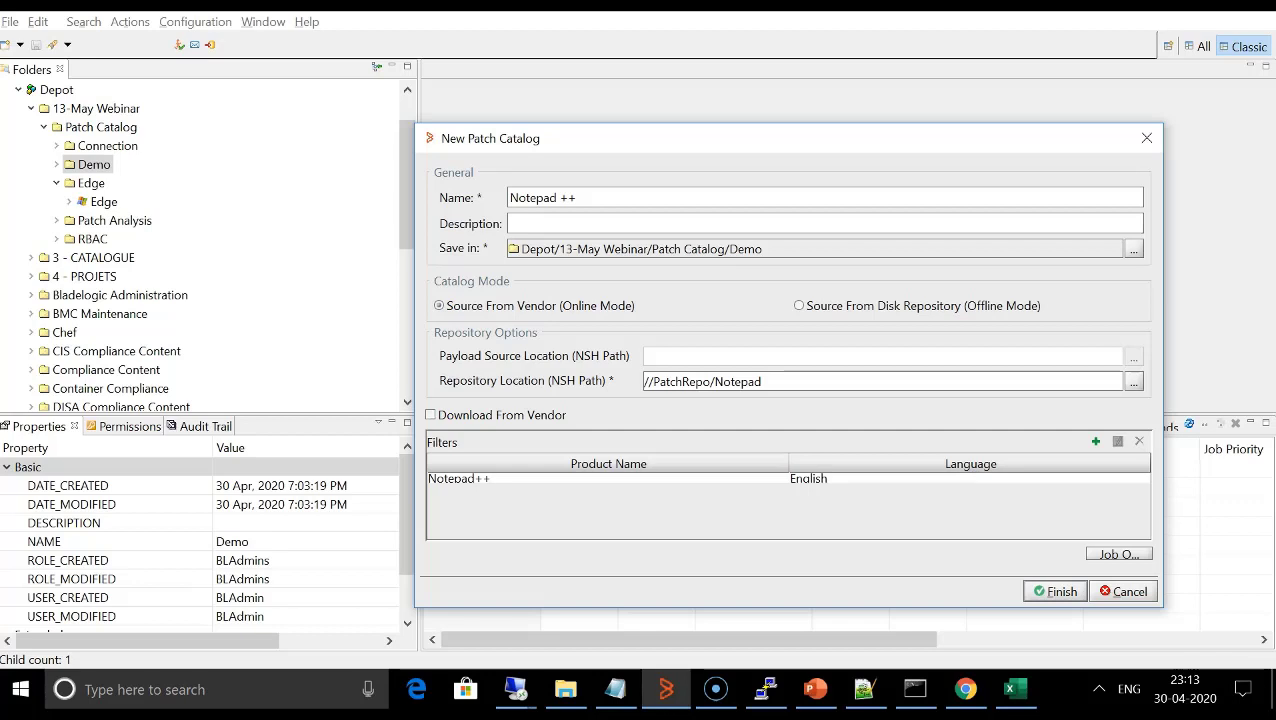
pyautogui.click(431, 415)
# - Set the catalog's job to execute now and review its notification, depot object, property and permission options
pyautogui.click(1119, 553)
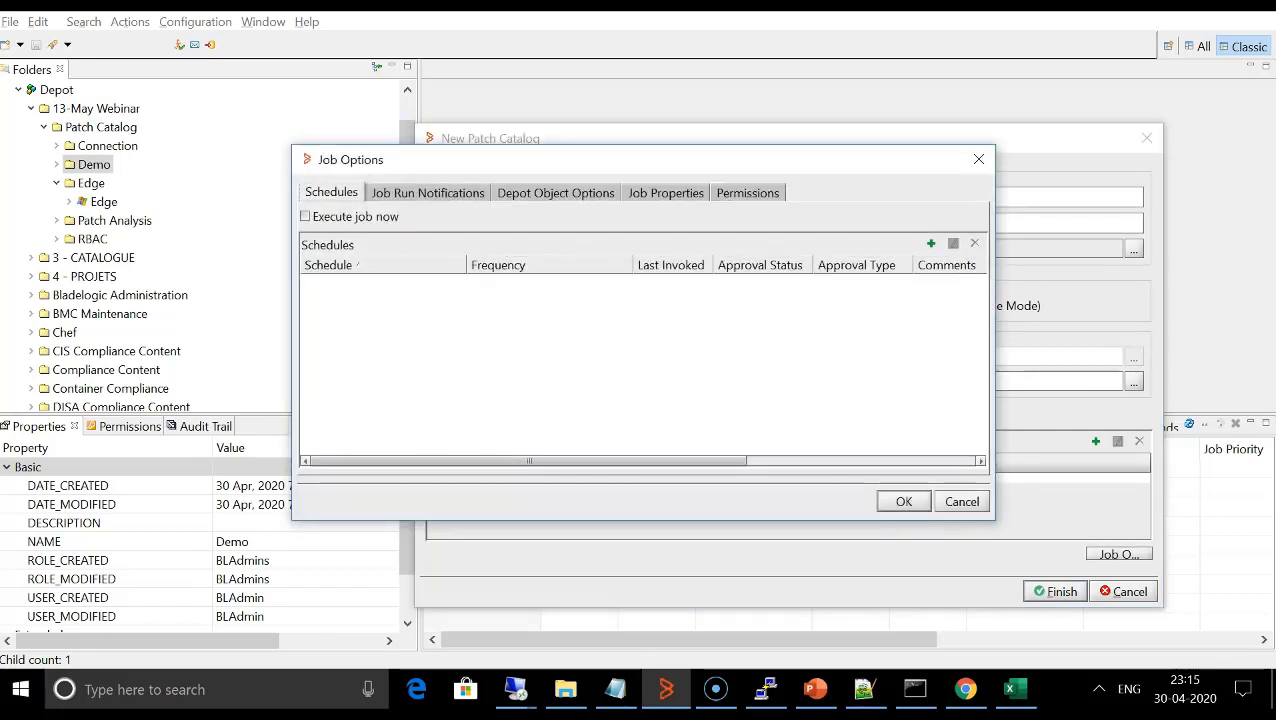
pyautogui.click(306, 217)
pyautogui.click(428, 193)
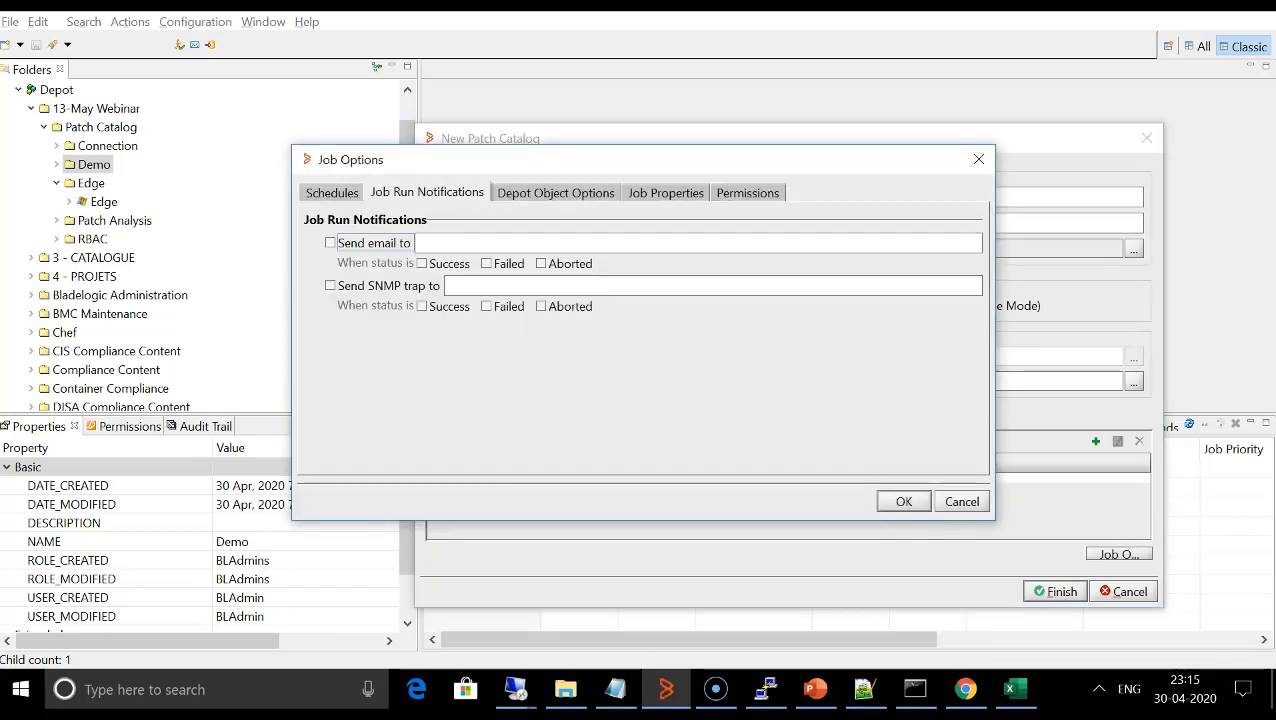
pyautogui.click(556, 193)
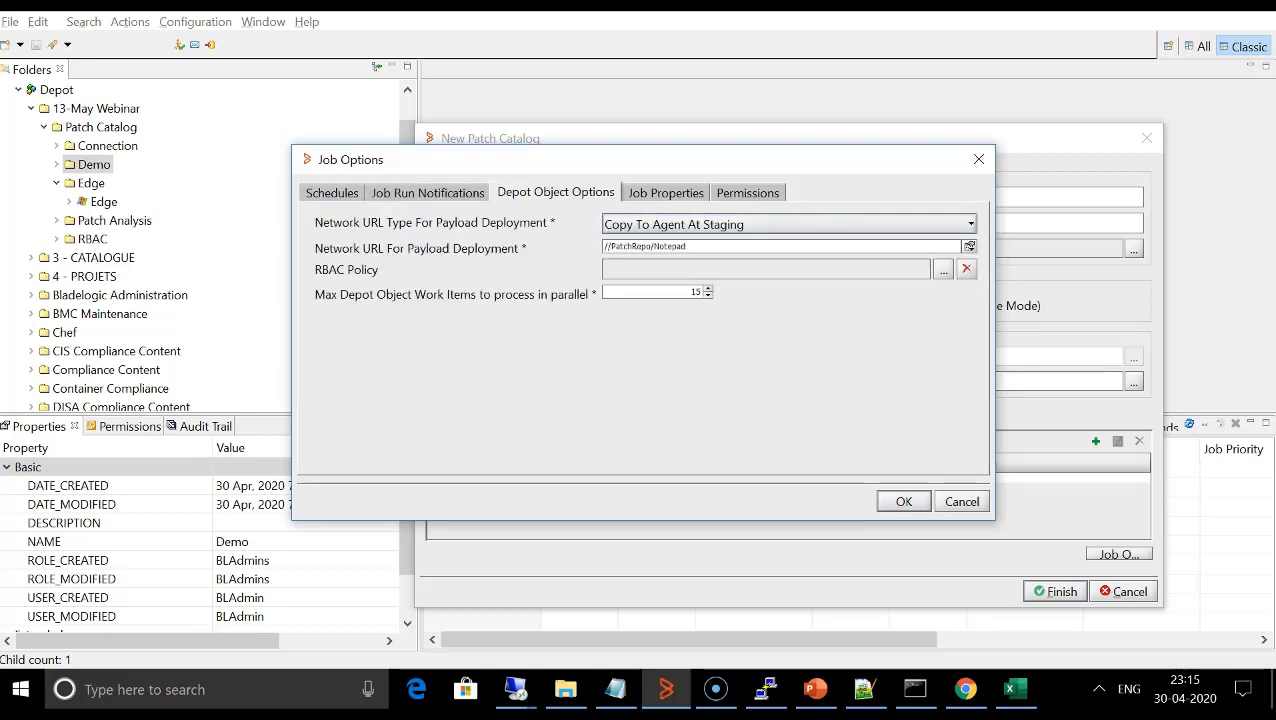
pyautogui.click(665, 192)
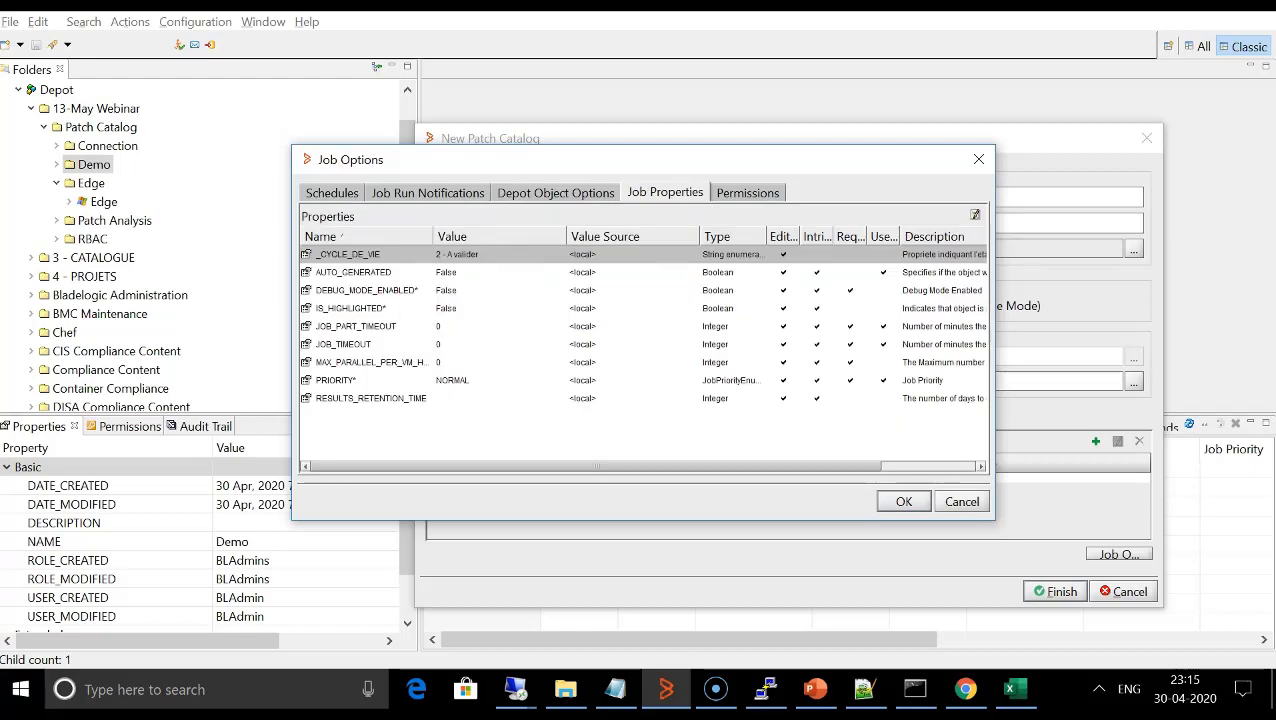
pyautogui.click(747, 193)
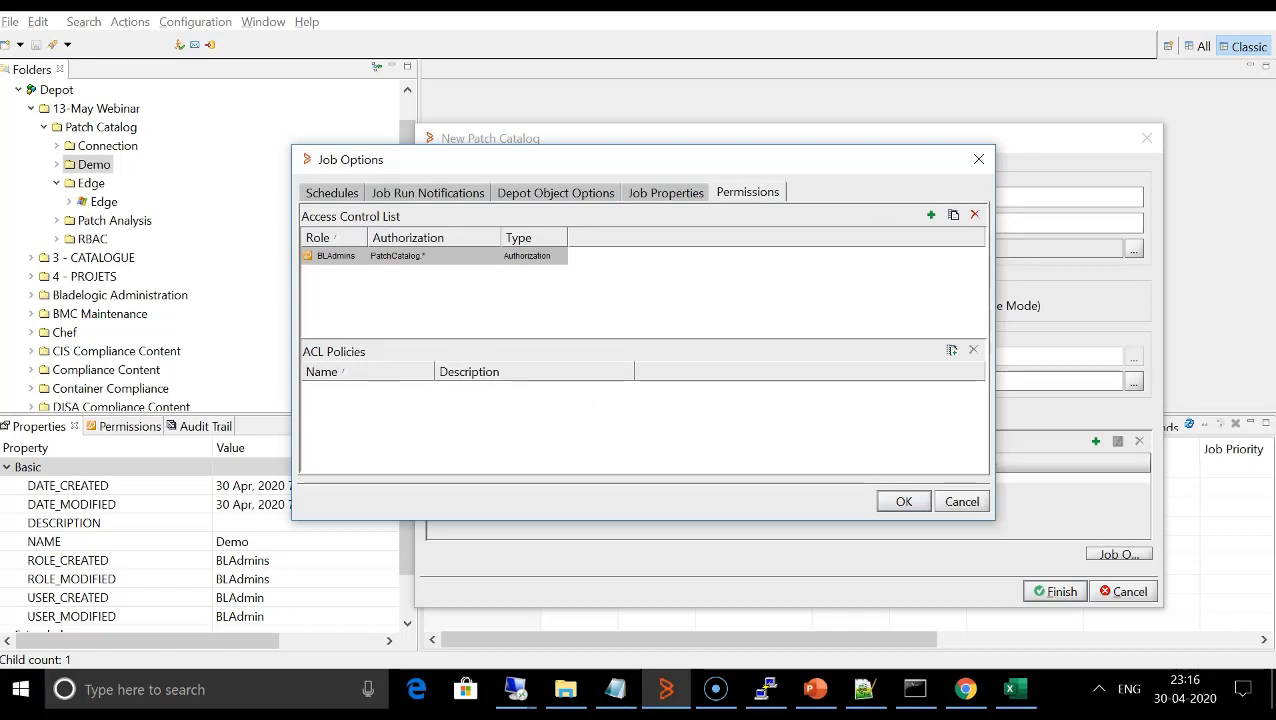
pyautogui.press('Return')
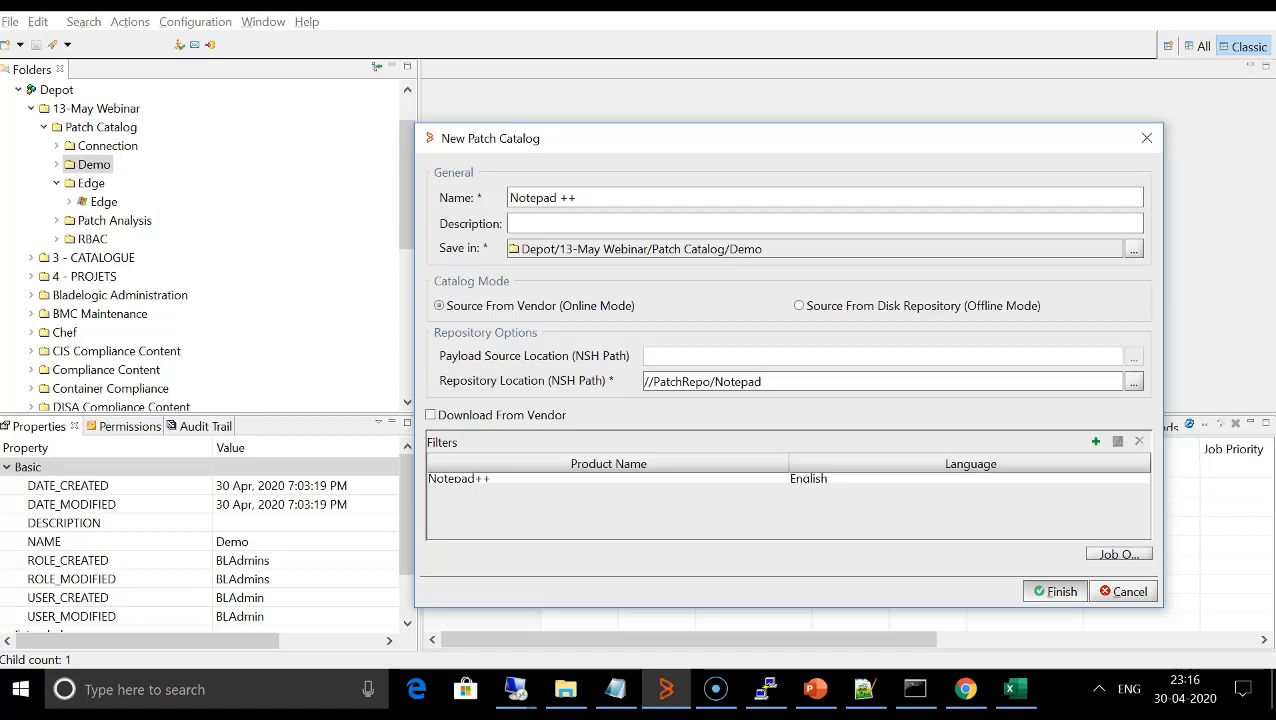
# - Finish creating the Notepad ++ catalog and check the run details of its update job in progress
pyautogui.click(1055, 591)
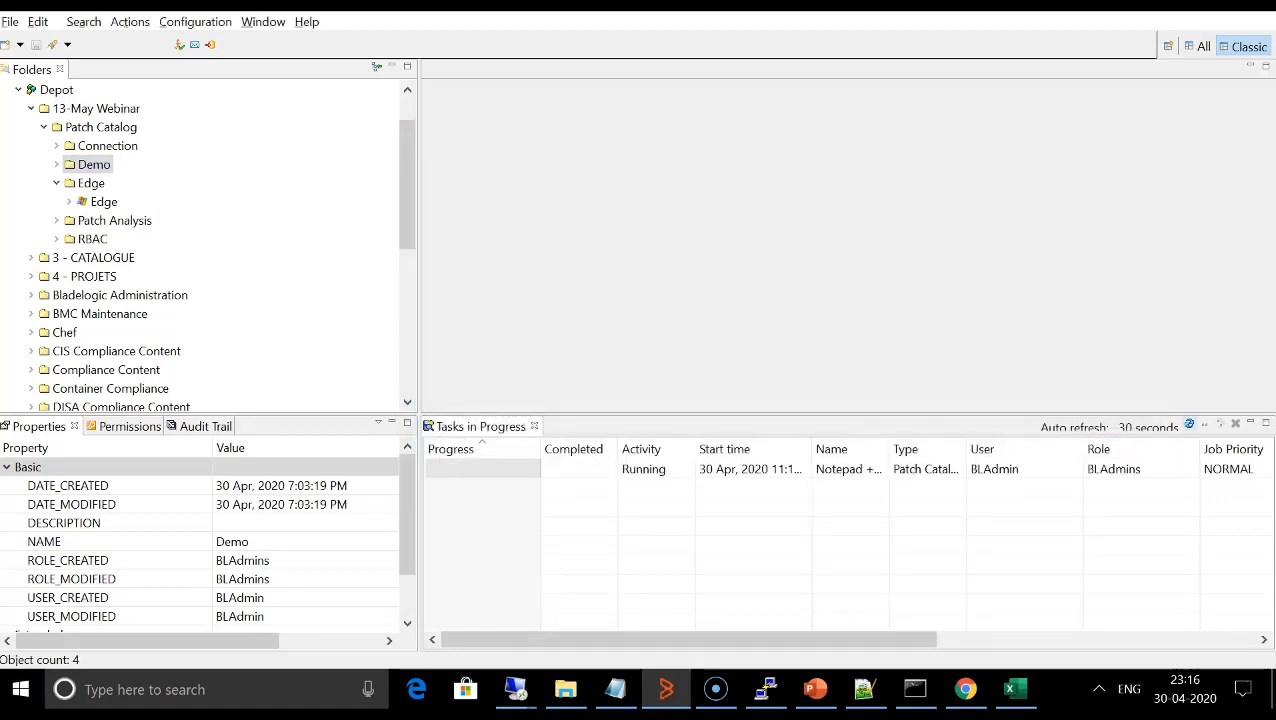
pyautogui.doubleClick(754, 469)
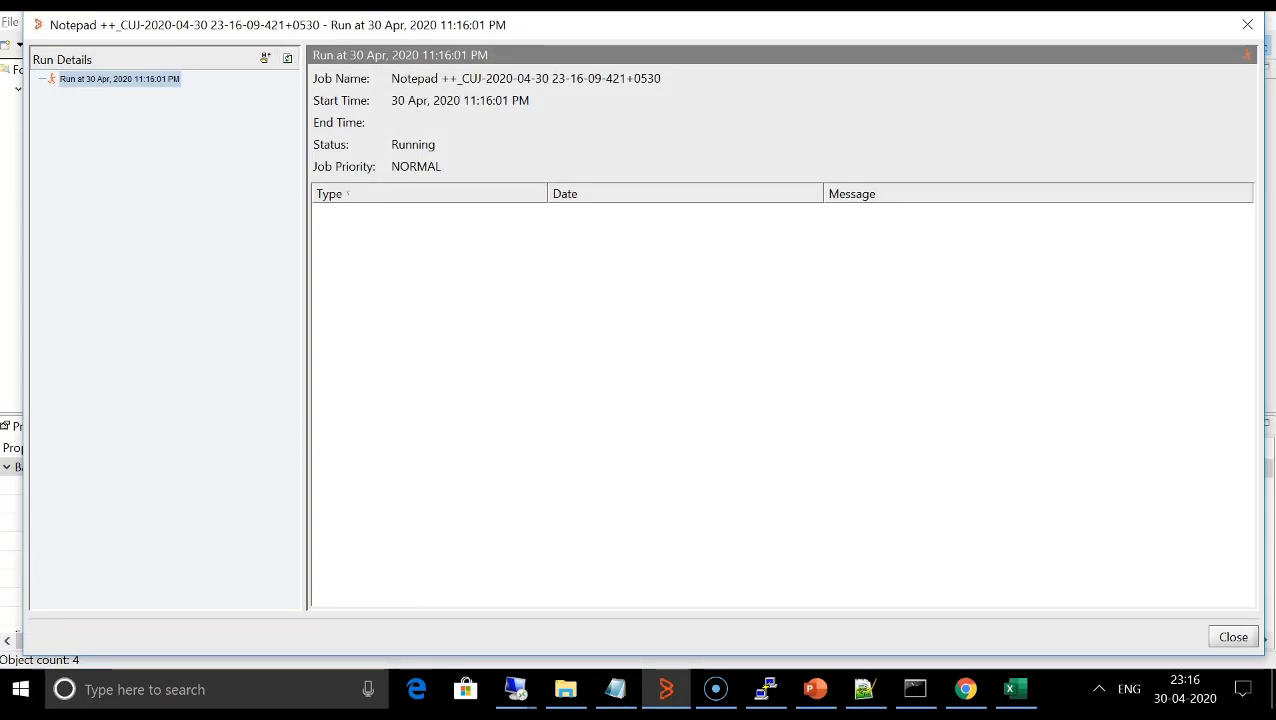
pyautogui.click(1233, 637)
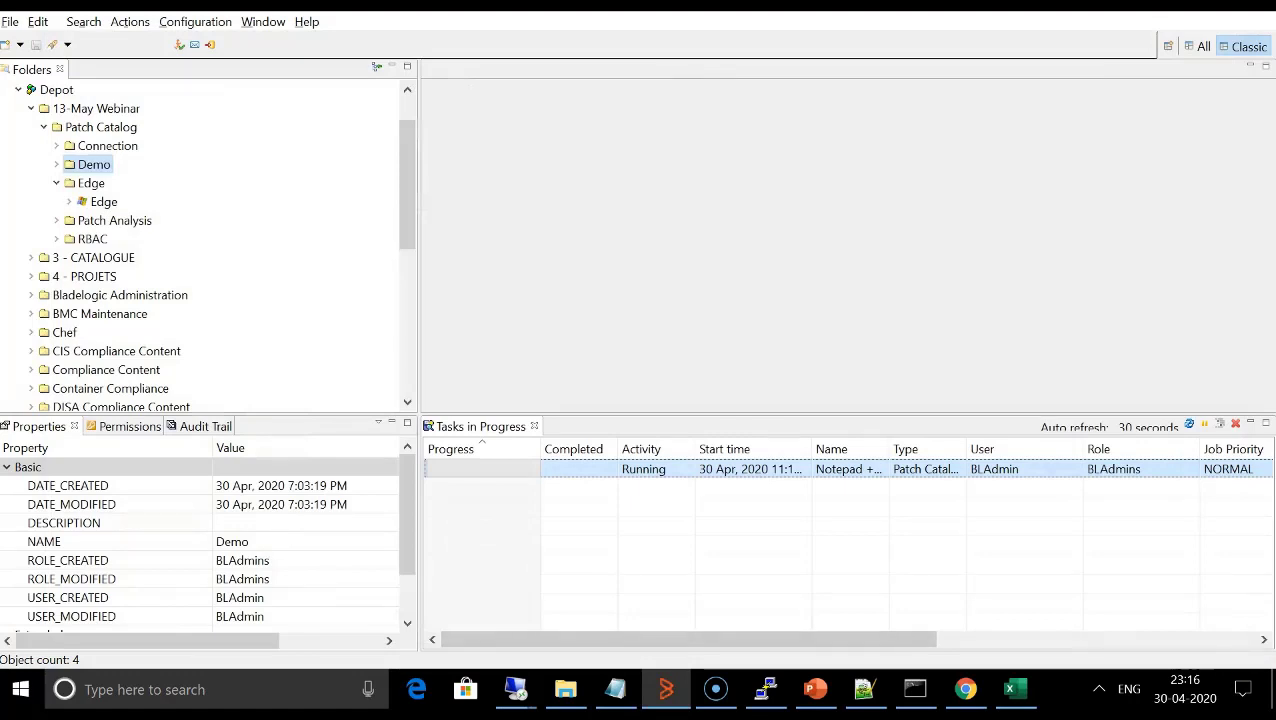
# - Open the existing 2-Notepad++ catalog from the Demo folder and show its update job results
pyautogui.click(56, 164)
pyautogui.click(126, 183)
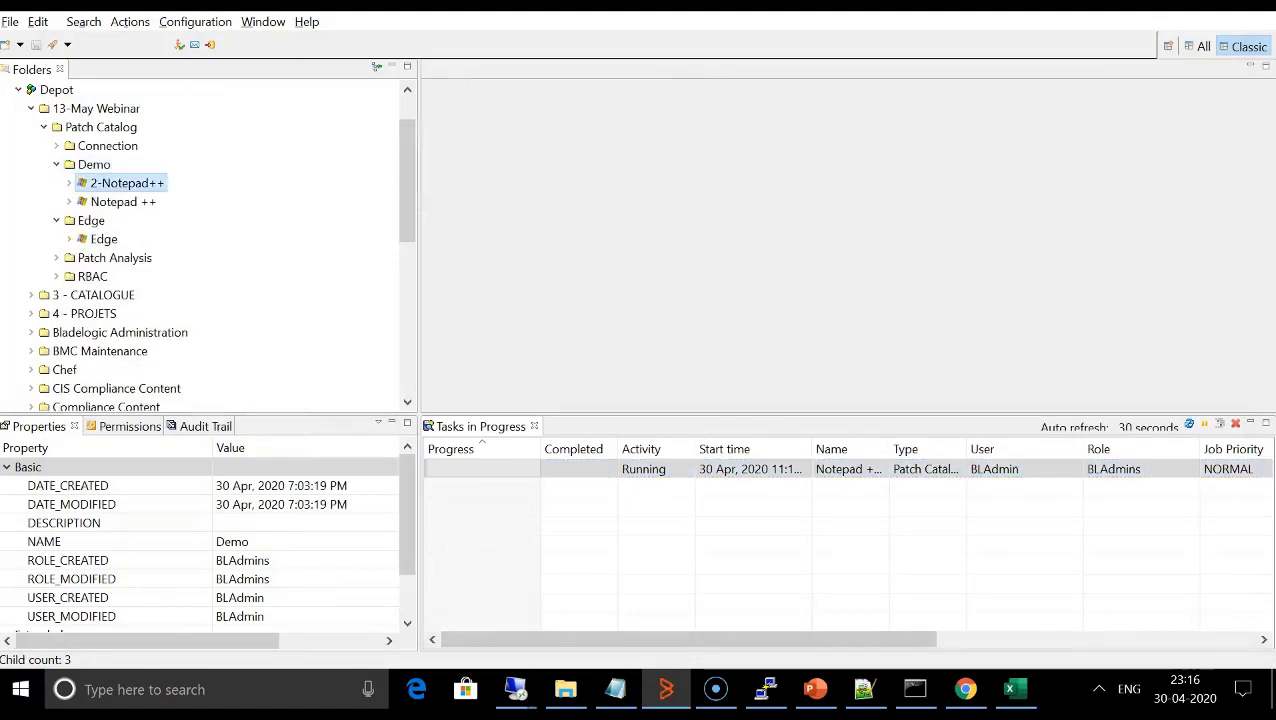
pyautogui.doubleClick(126, 183)
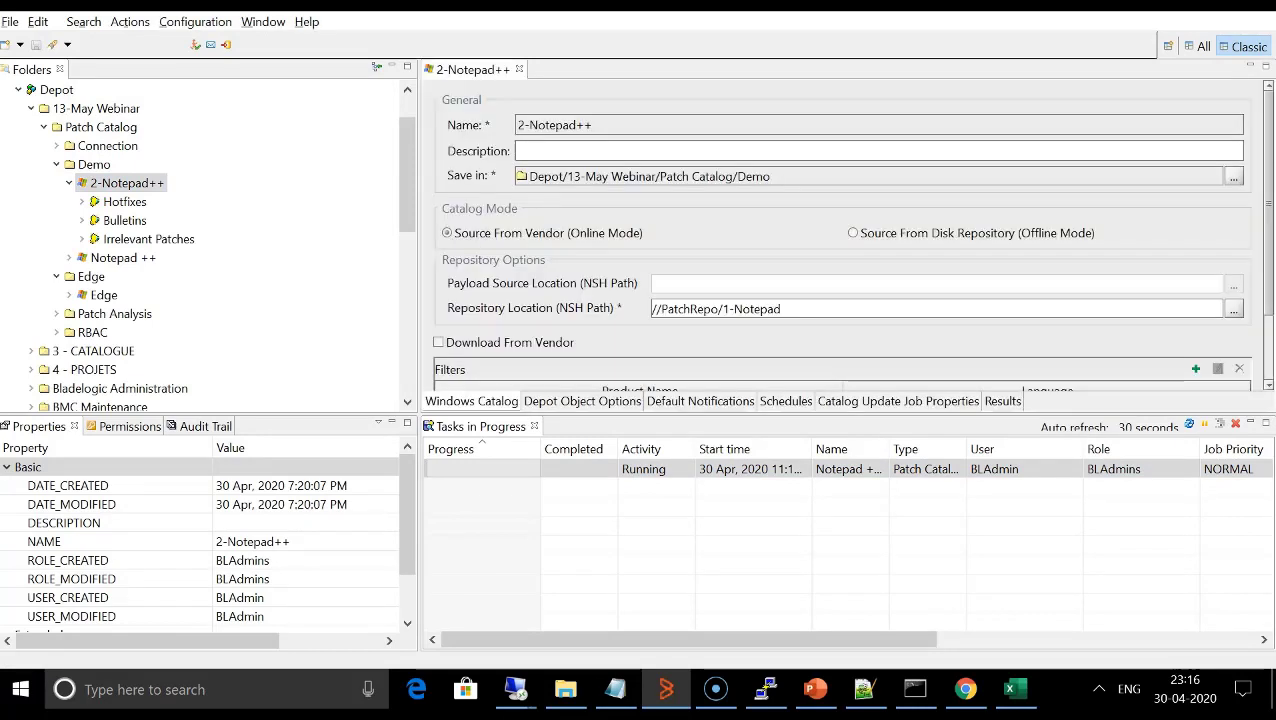
pyautogui.click(1002, 401)
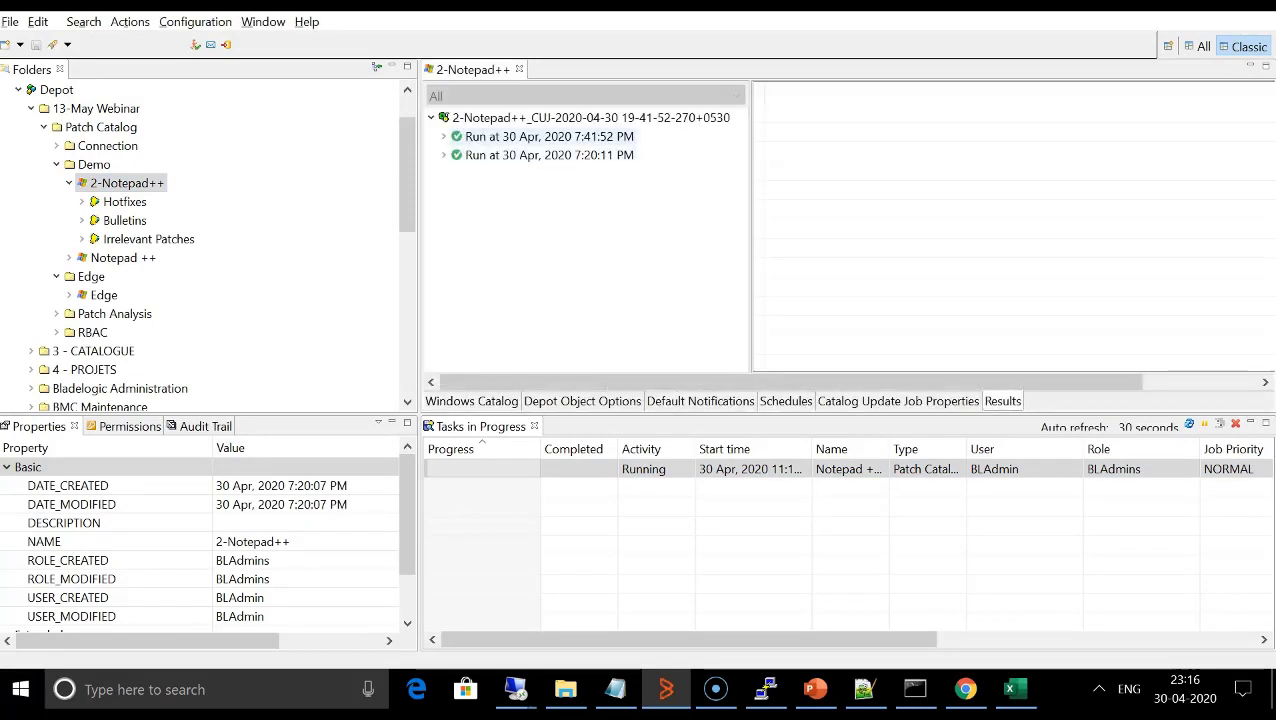
# - Compare the bulletin and hotfix results of the 2-Notepad++ runs at 7:41:52 PM and 7:20:11 PM
pyautogui.click(549, 137)
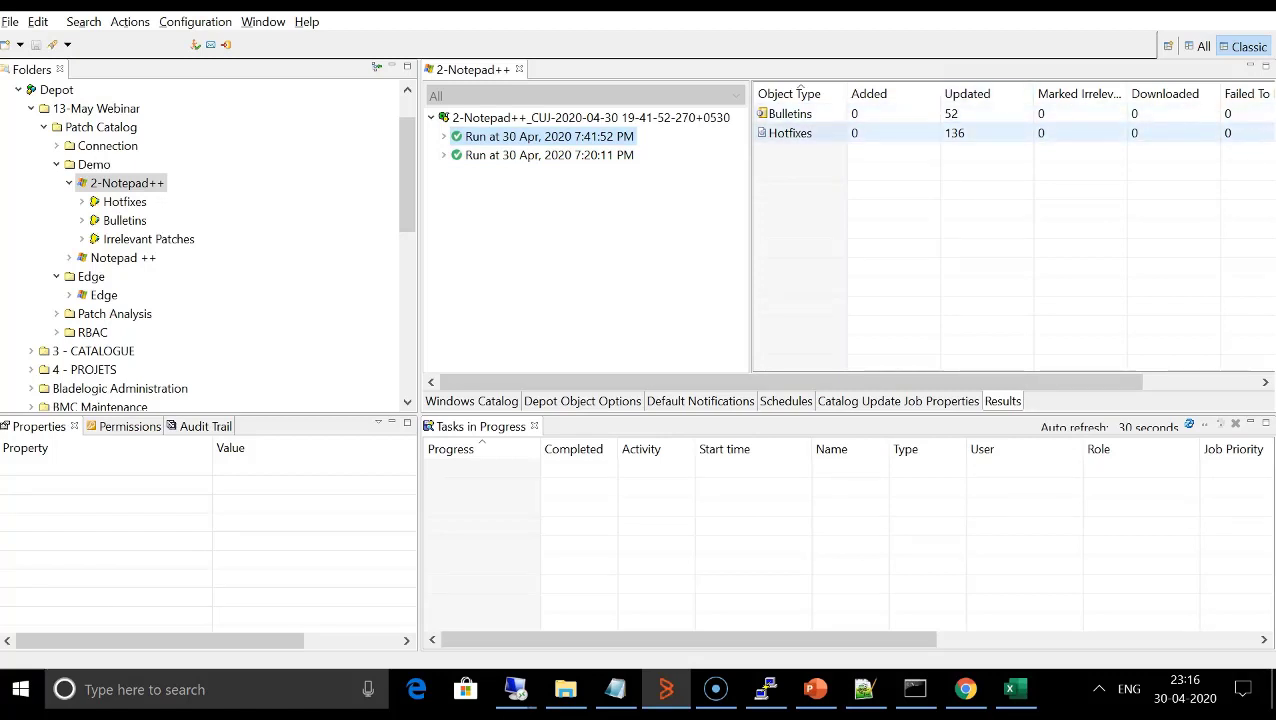
pyautogui.click(549, 155)
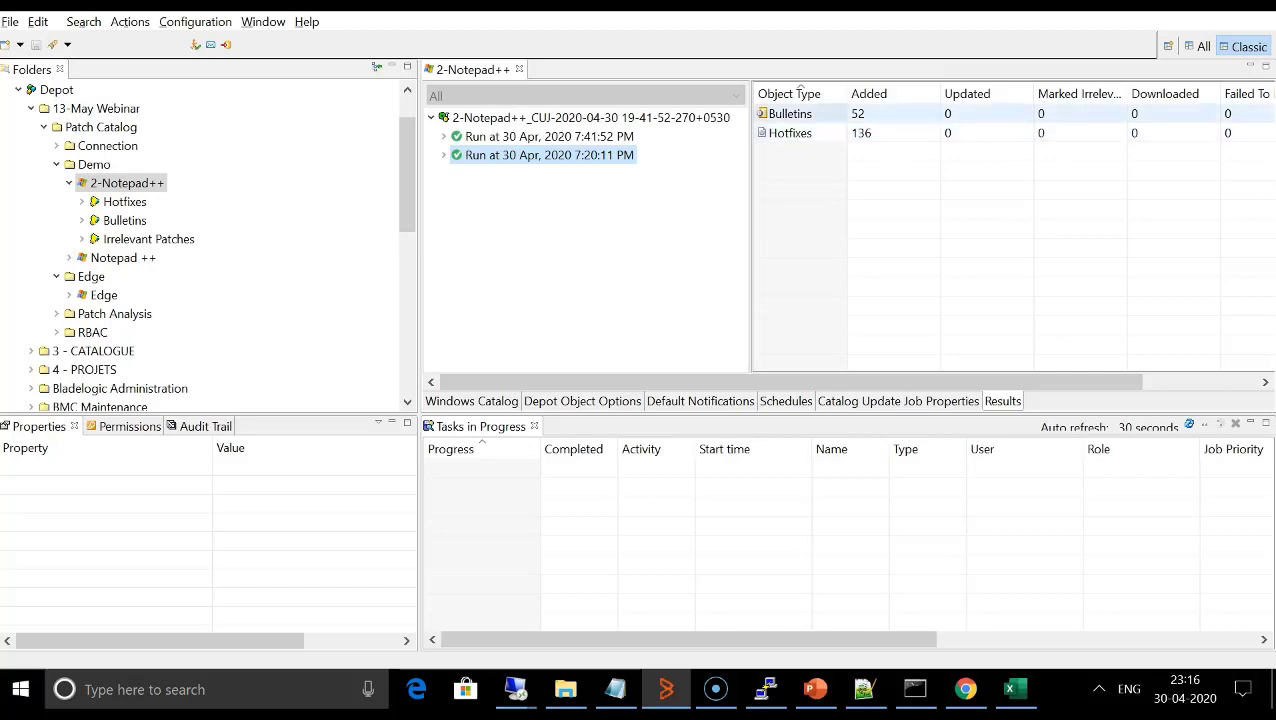
pyautogui.click(513, 138)
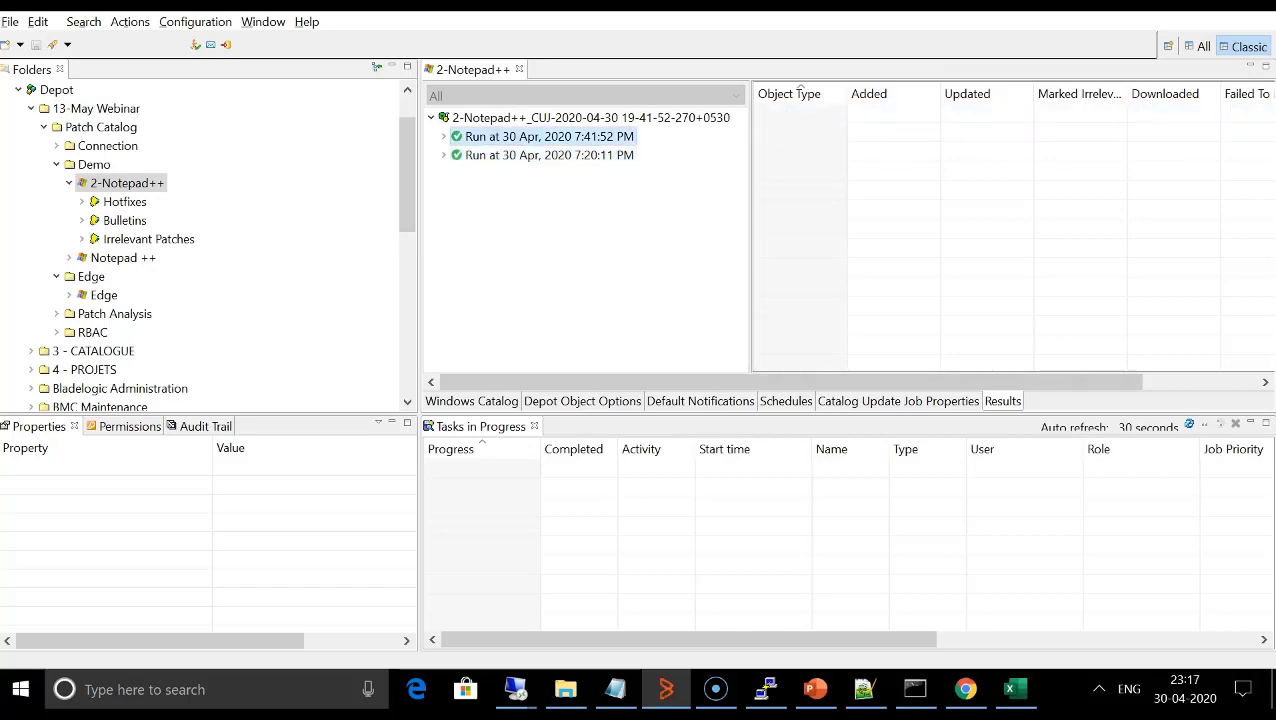
pyautogui.rightClick(513, 141)
pyautogui.click(561, 174)
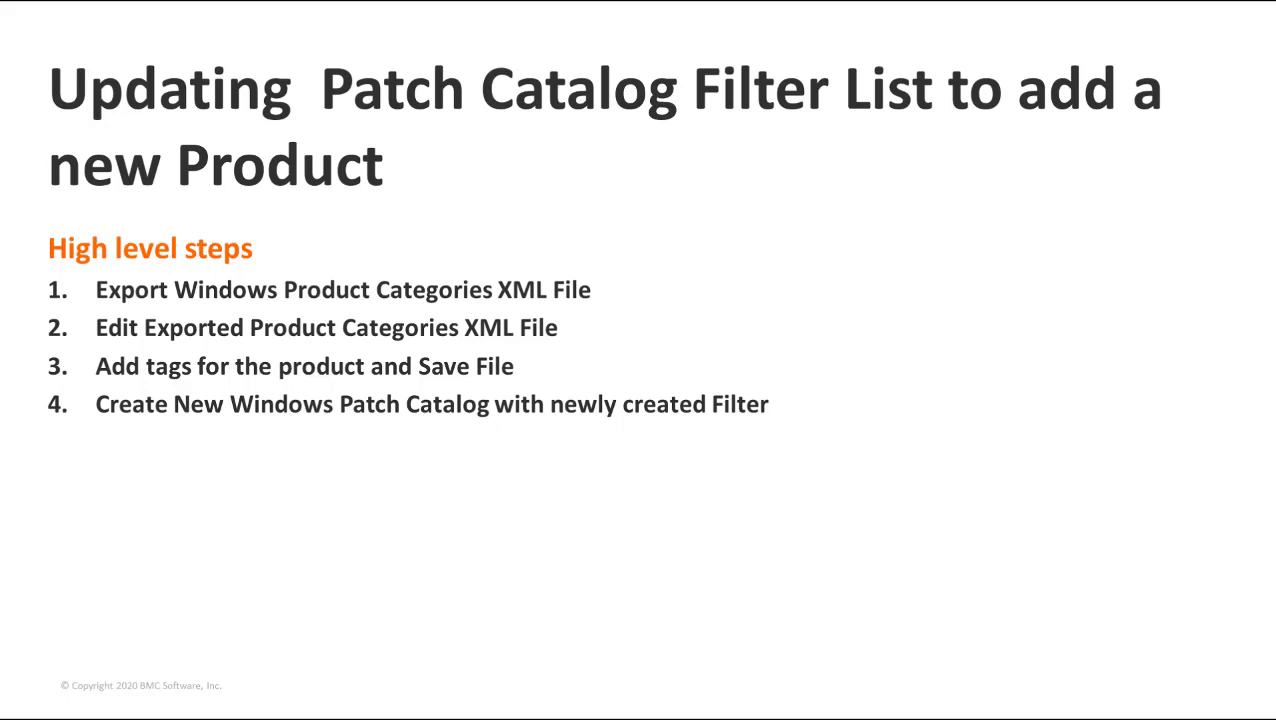
pyautogui.press('Right')
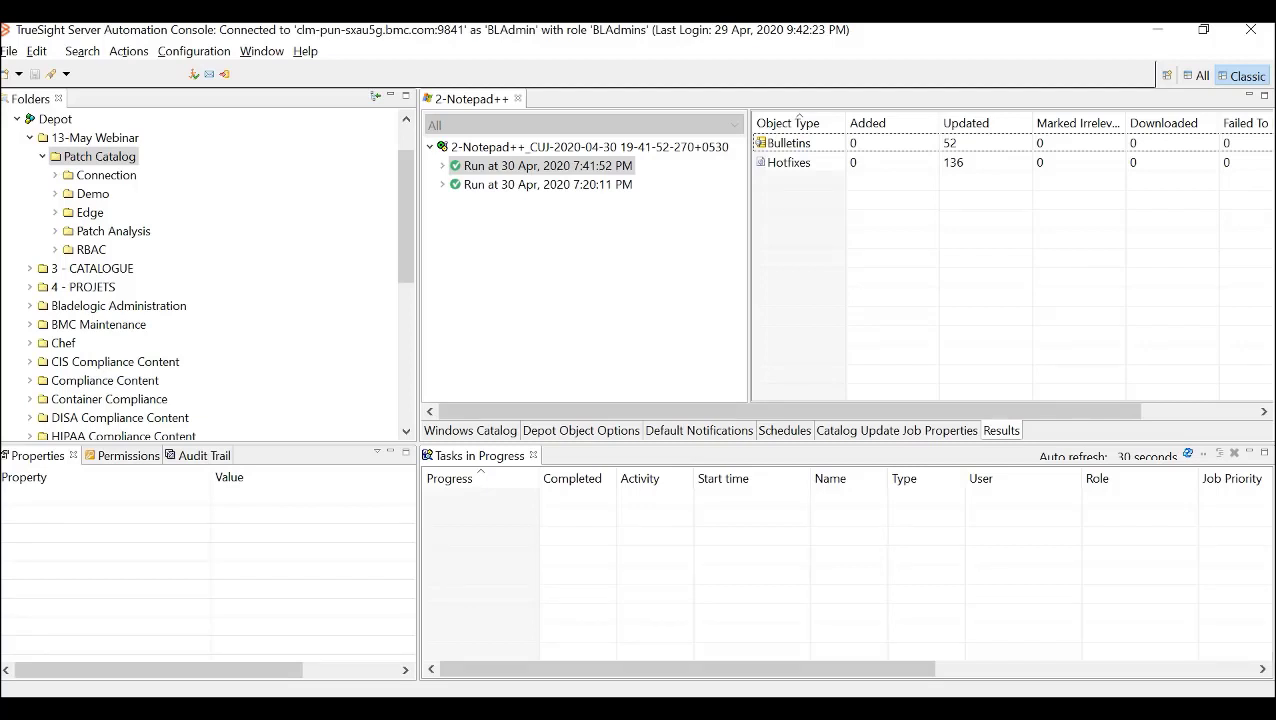
# - Check the product filter list of a new Windows patch catalog for Edge and close the dialogs without creating the catalog
pyautogui.rightClick(110, 156)
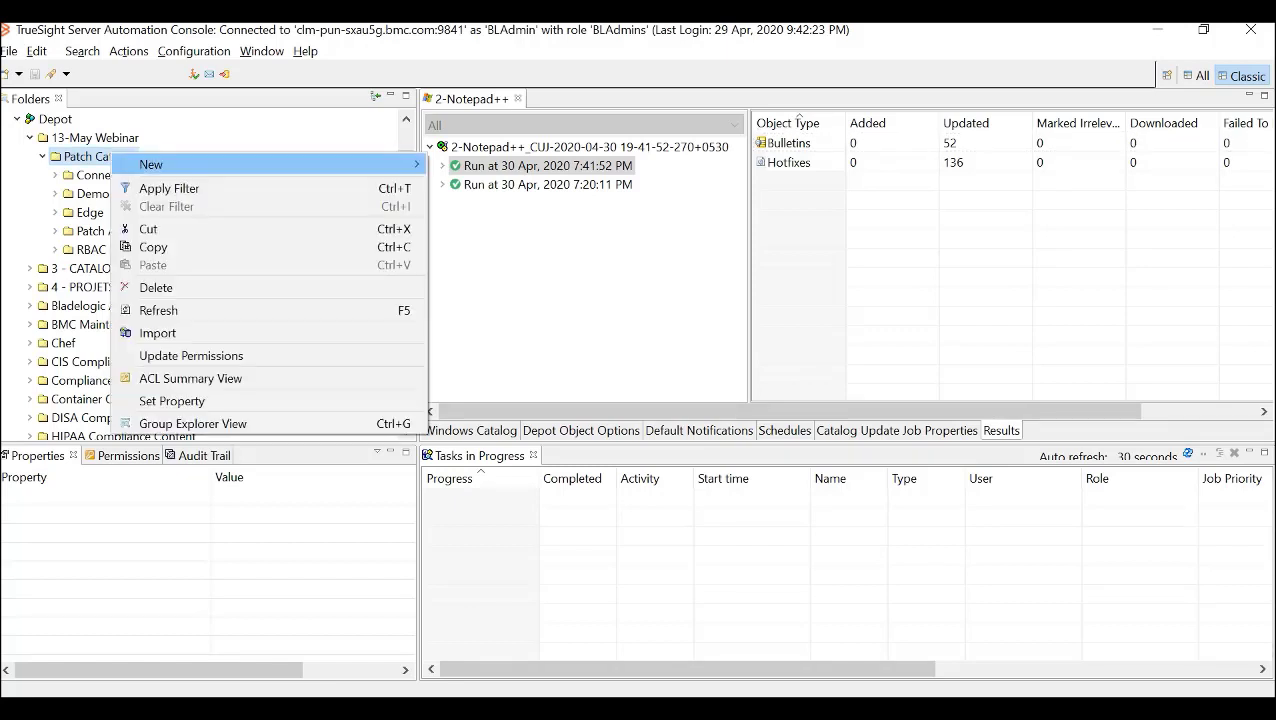
pyautogui.moveTo(160, 164)
pyautogui.moveTo(489, 407)
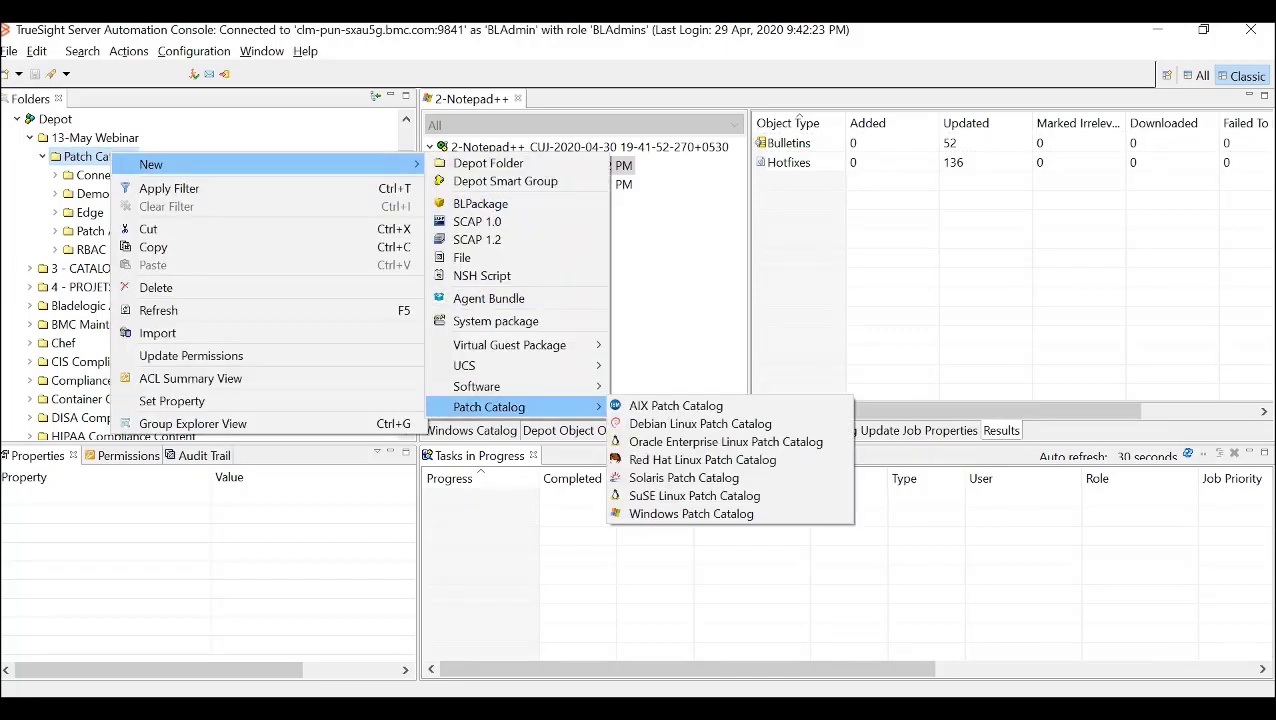
pyautogui.click(691, 514)
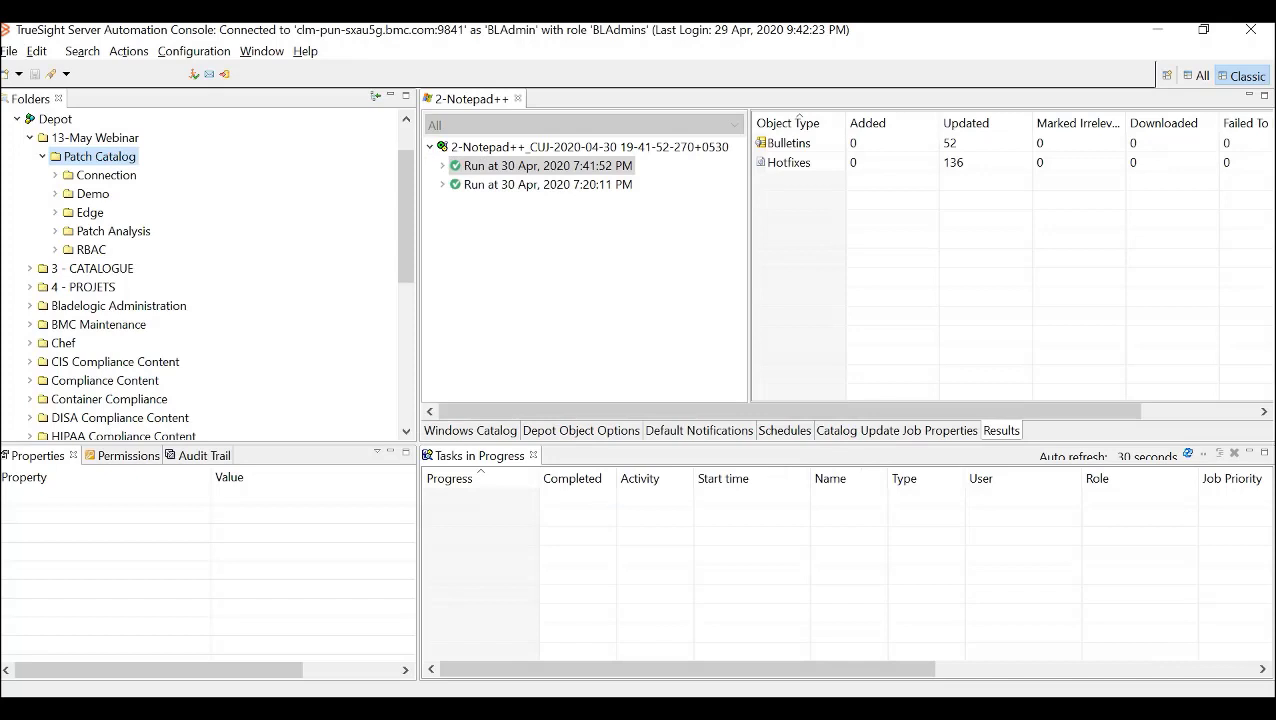
pyautogui.click(949, 438)
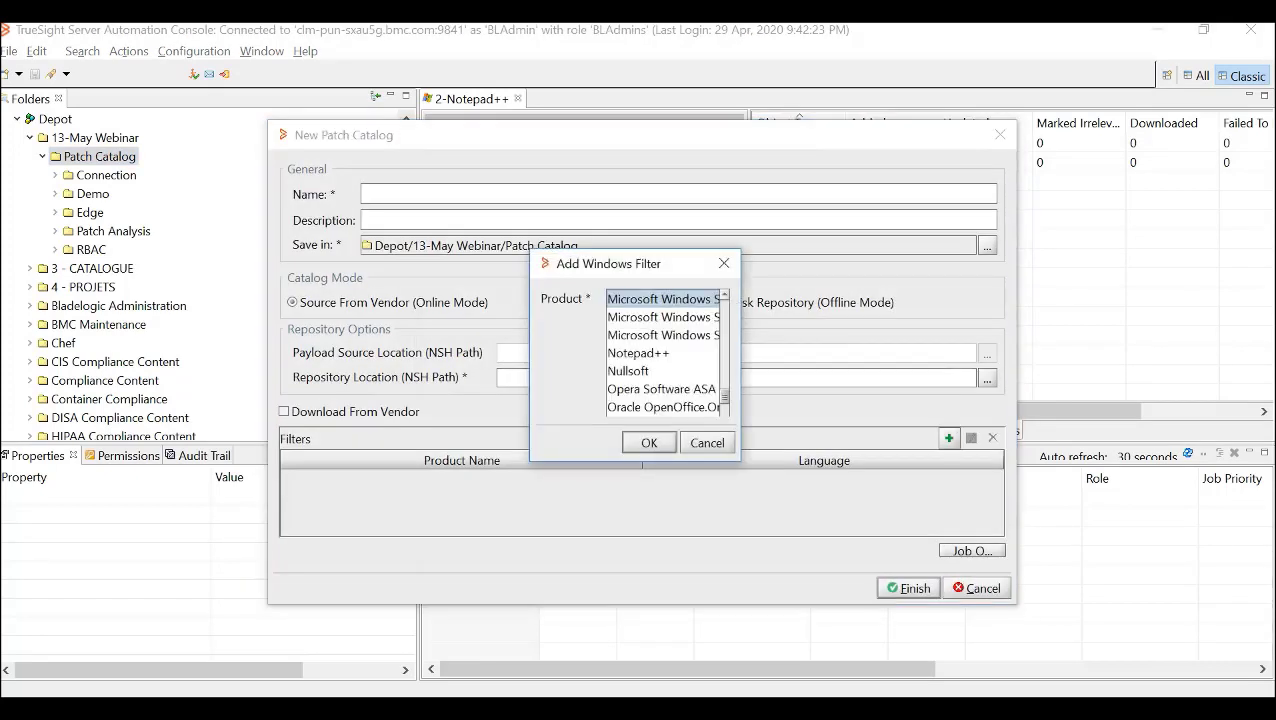
pyautogui.moveTo(740, 461); pyautogui.dragTo(930, 555)
pyautogui.click(690, 389)
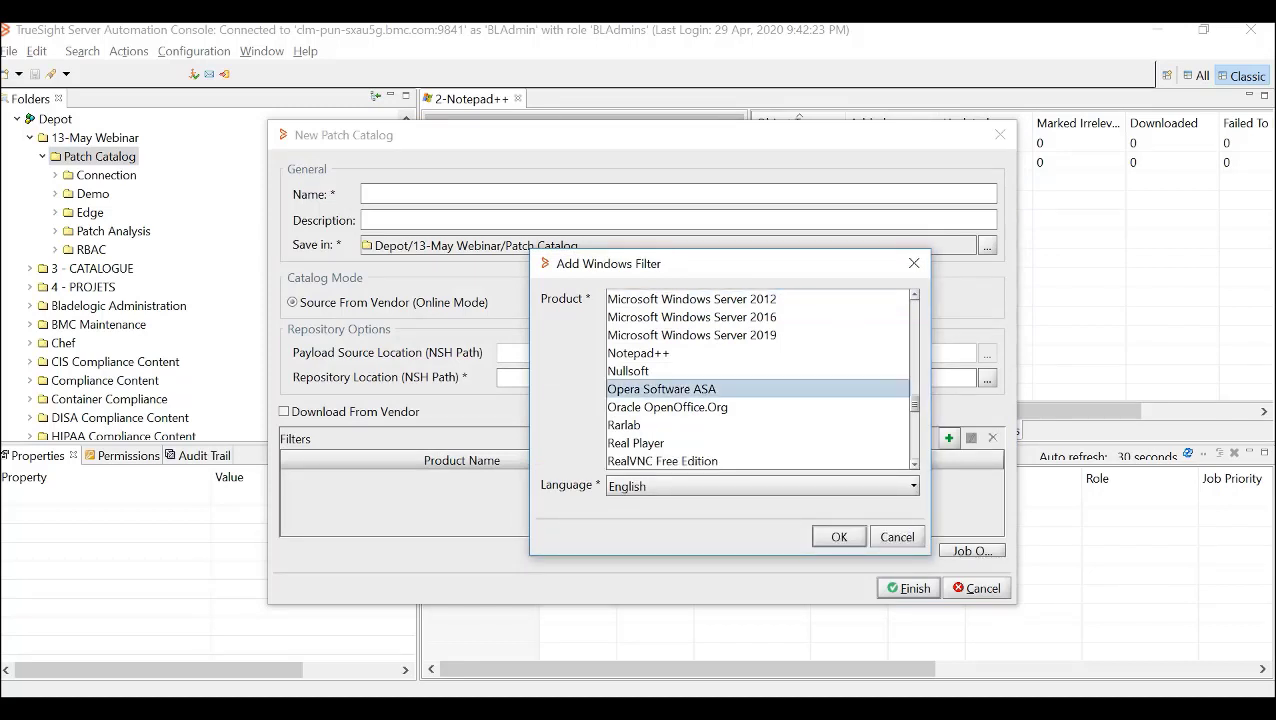
pyautogui.press('e')
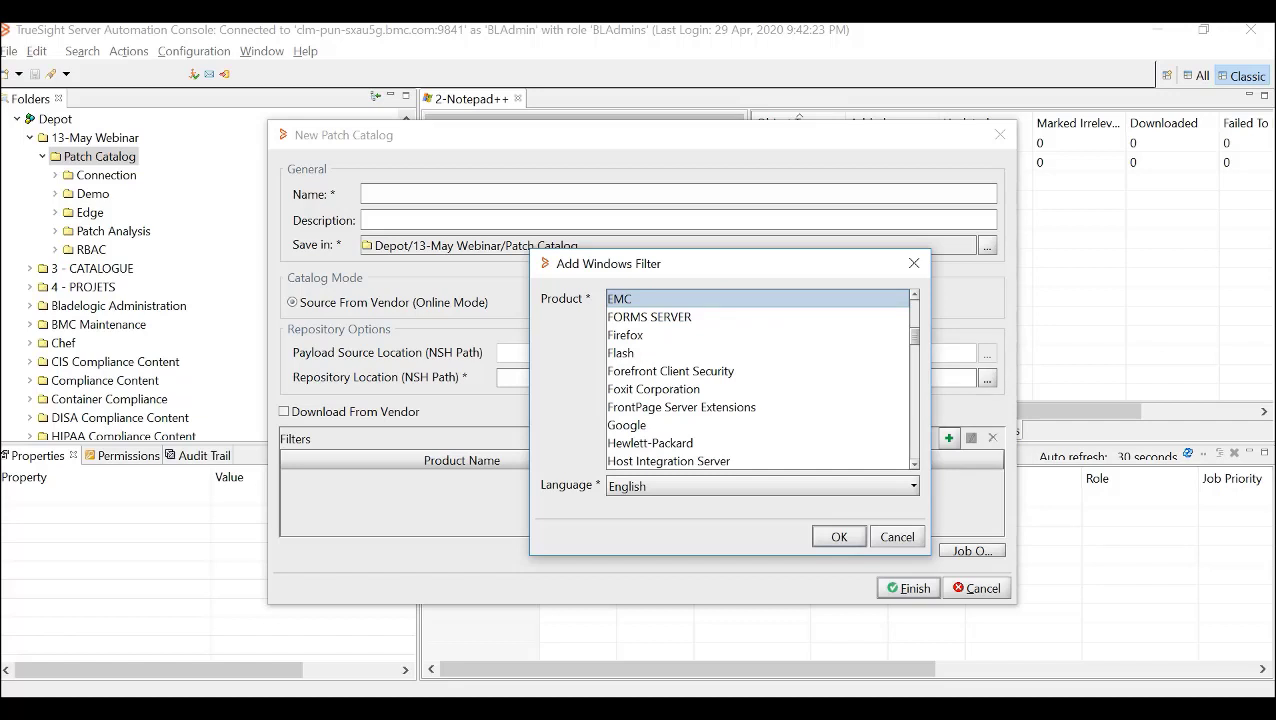
pyautogui.press('Escape')
pyautogui.press('Escape')
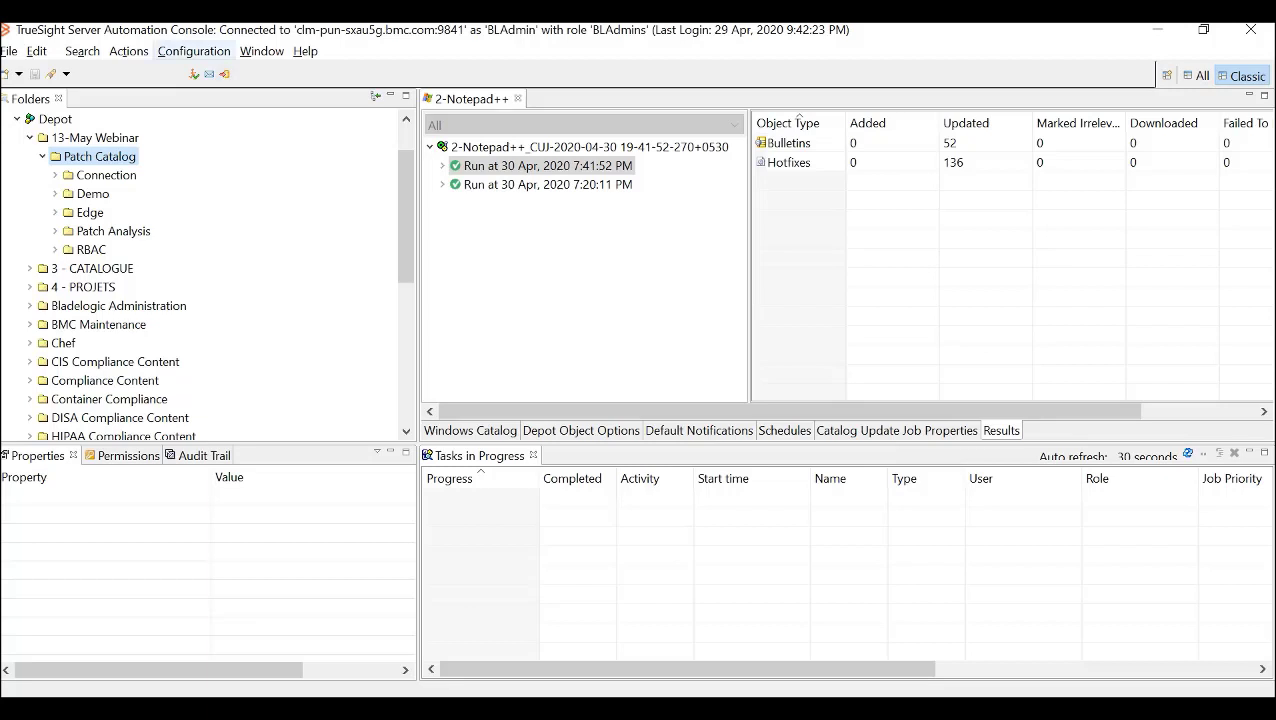
# - Open the Windows settings of Patch Global Configuration and start the download of the product categories XML file
pyautogui.click(193, 51)
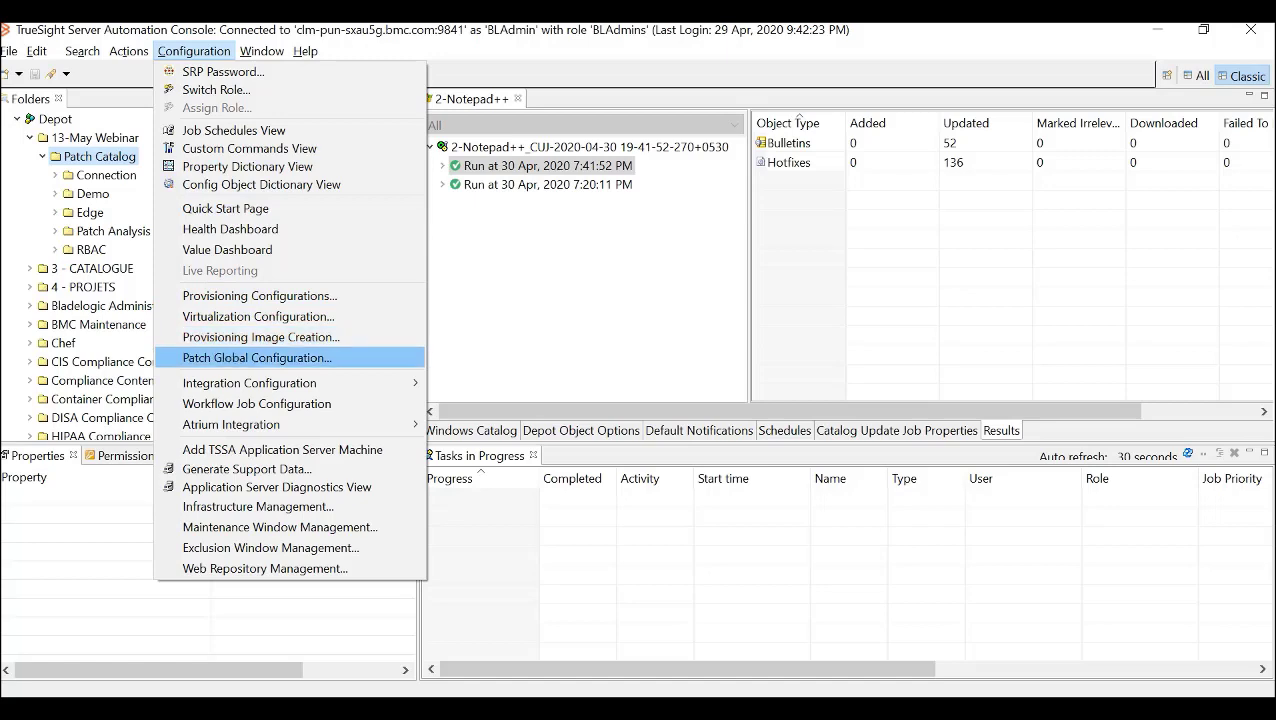
pyautogui.press('Return')
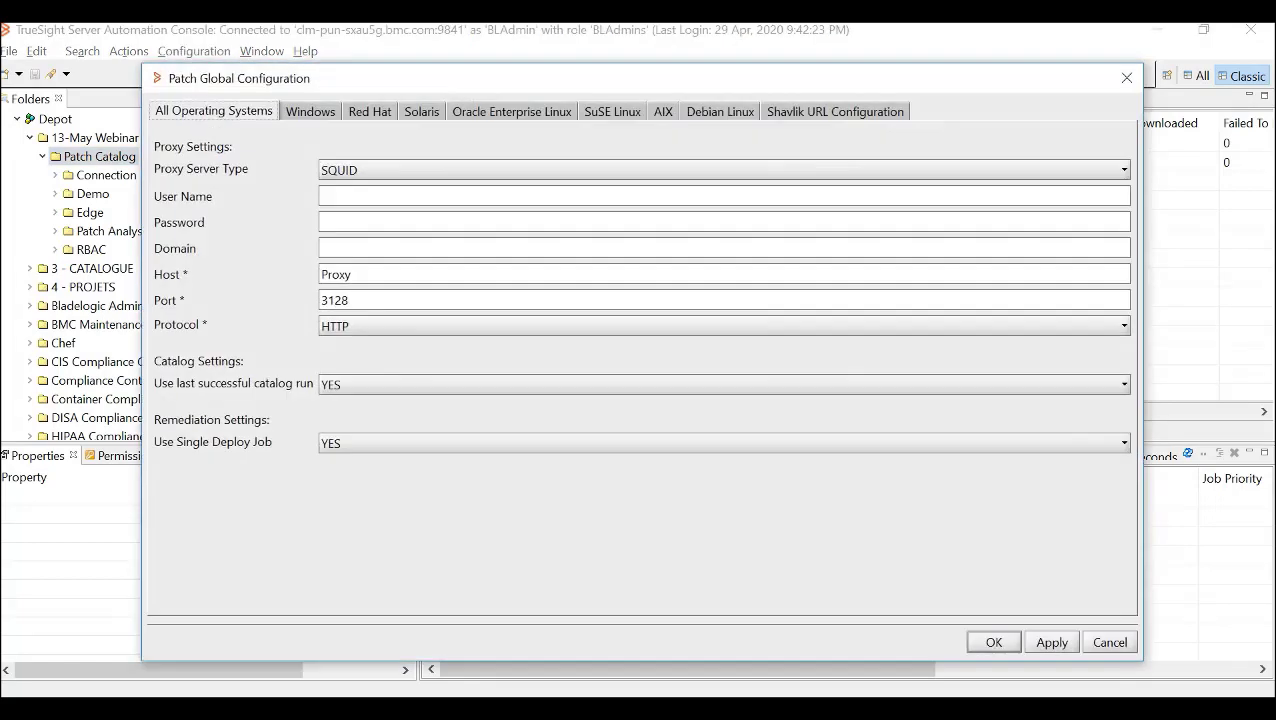
pyautogui.click(310, 111)
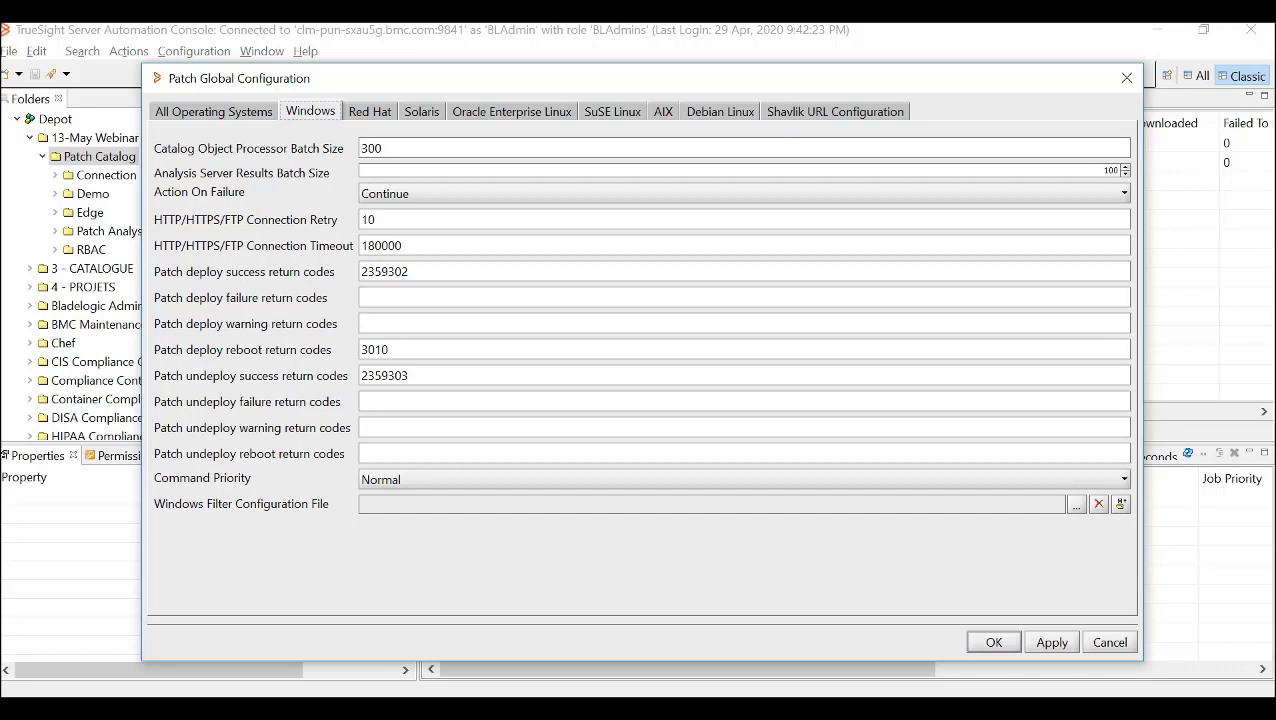
pyautogui.click(1121, 504)
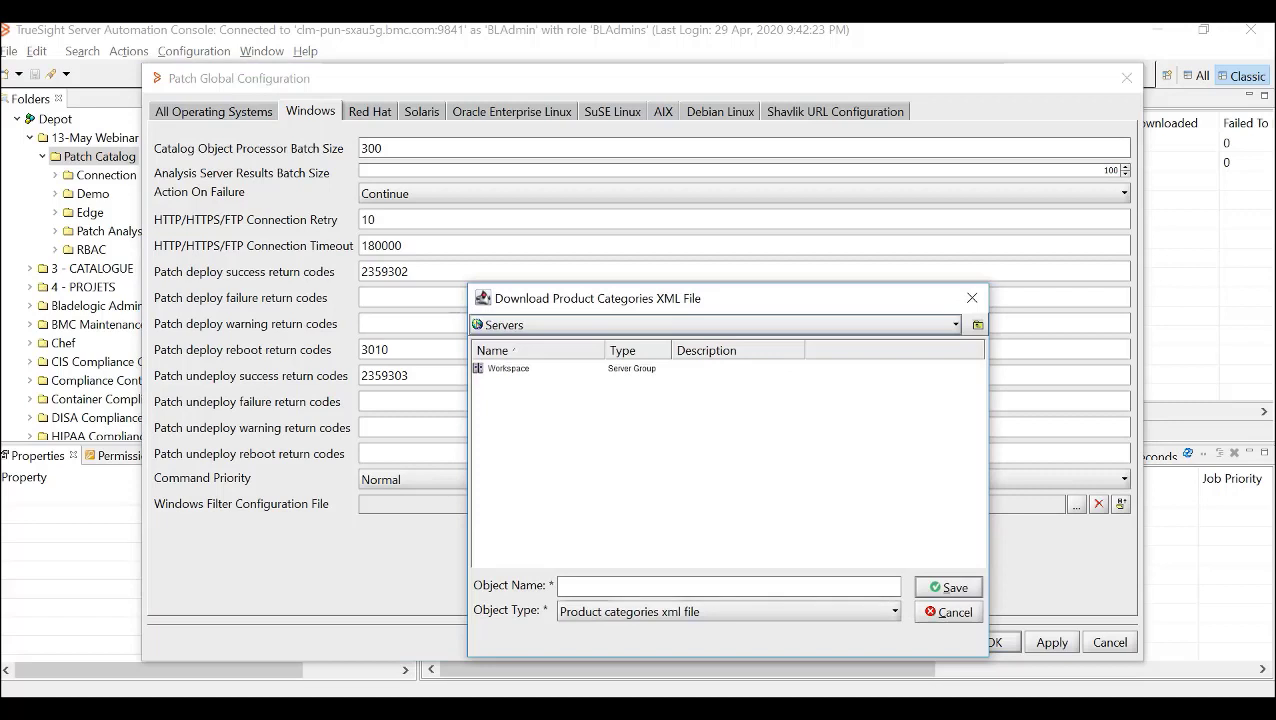
# - Choose the Downloads directory on target1's /C partition as the save location for the product categories file
pyautogui.doubleClick(508, 368)
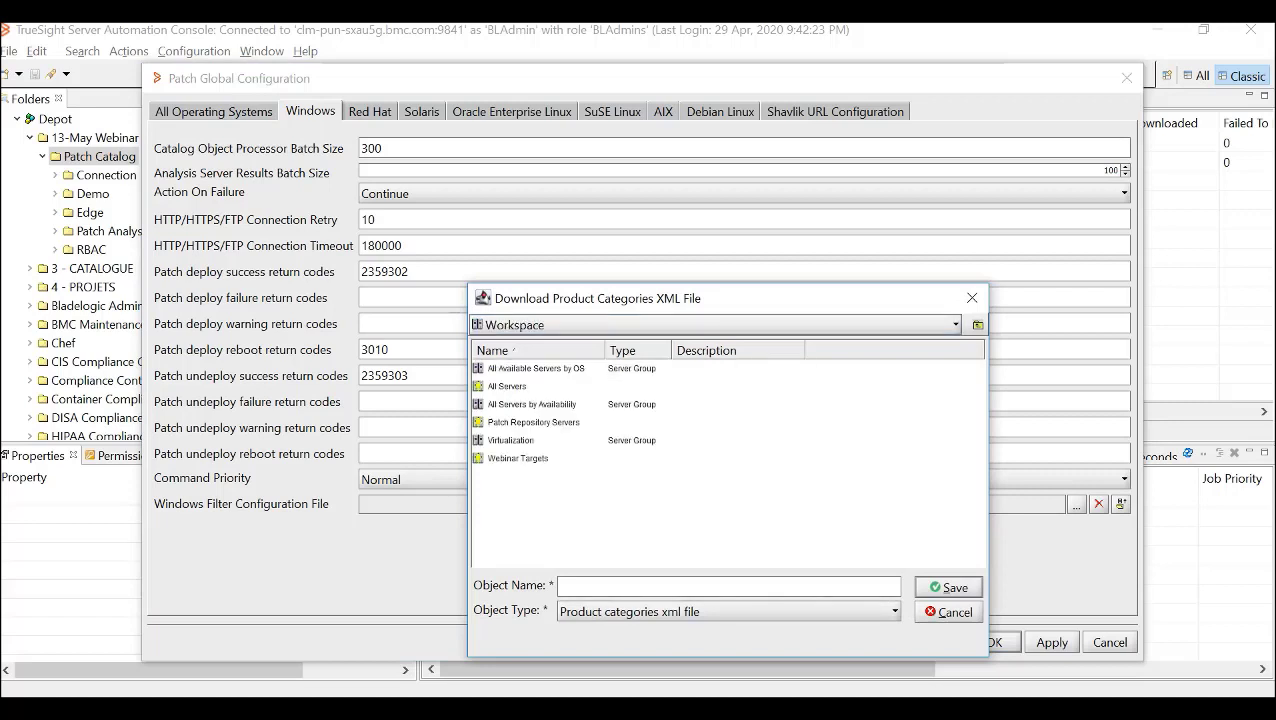
pyautogui.doubleClick(507, 386)
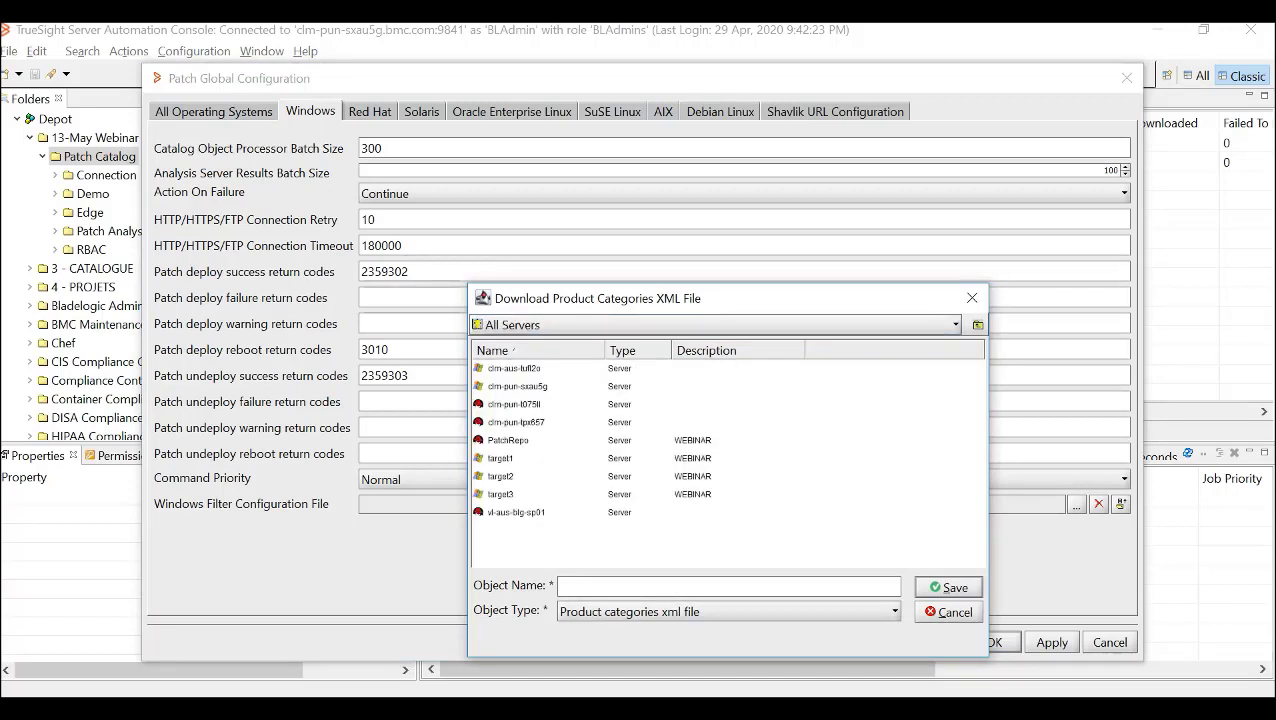
pyautogui.click(501, 458)
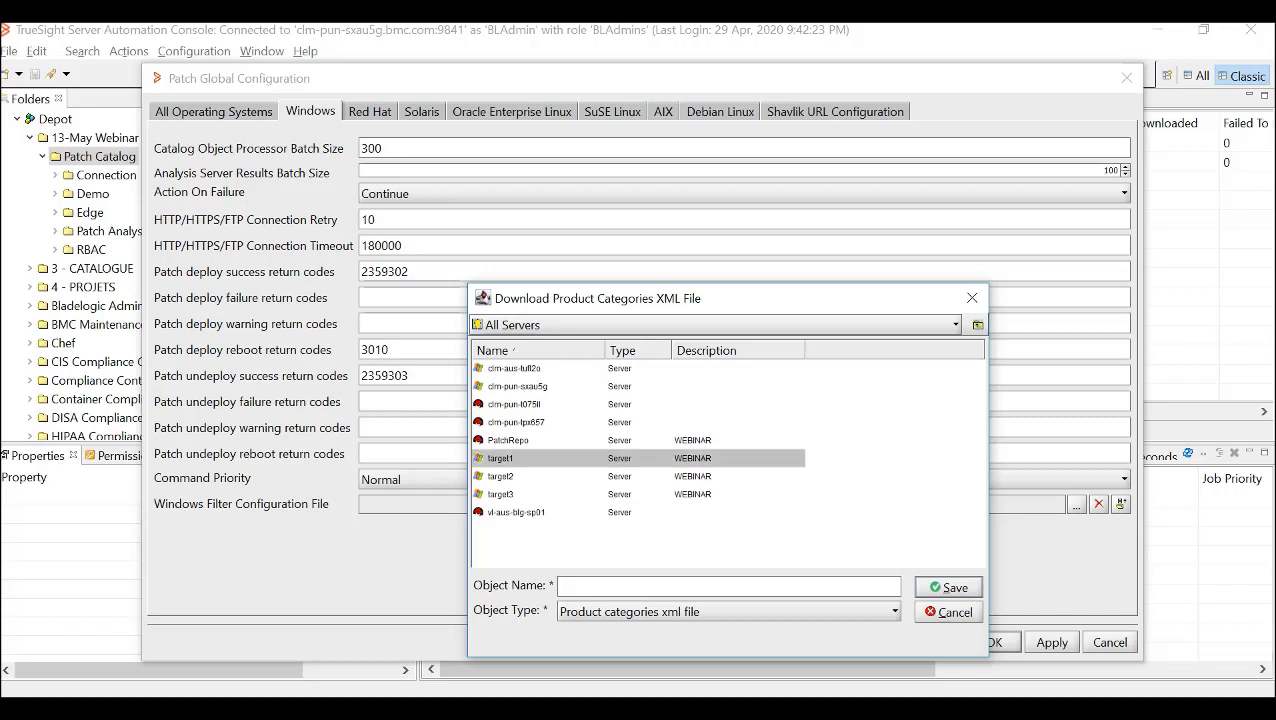
pyautogui.doubleClick(501, 458)
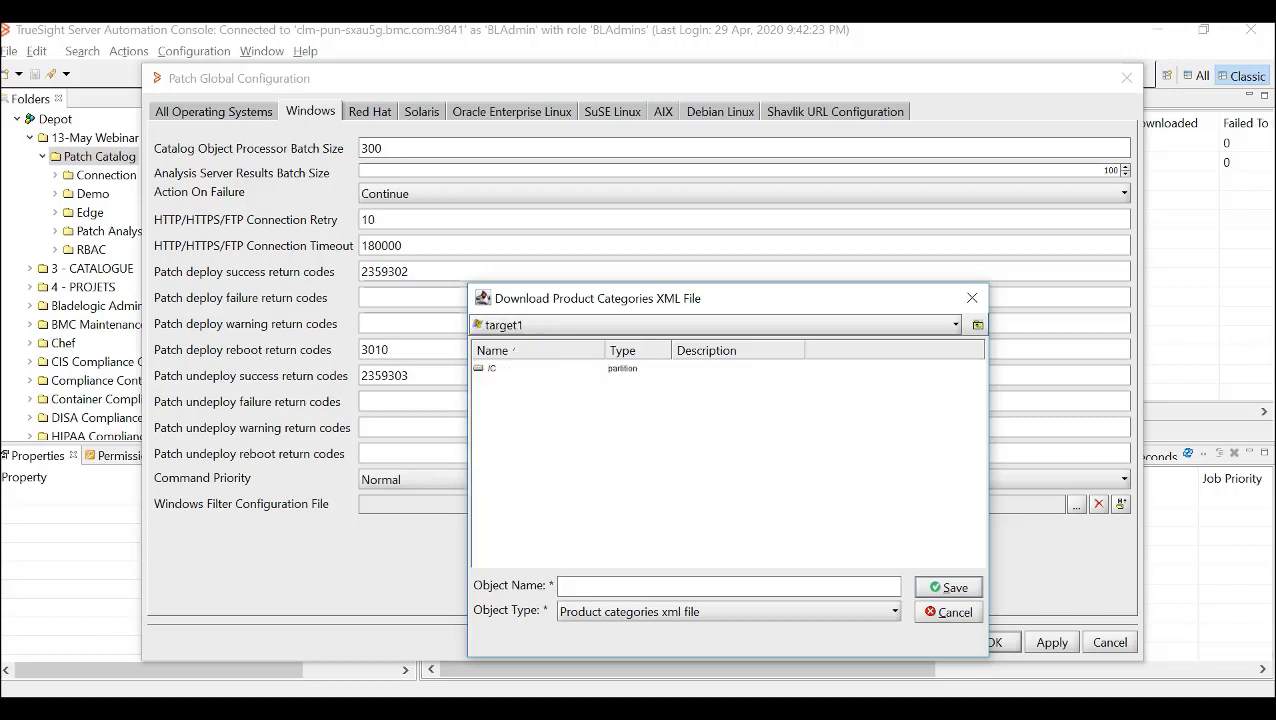
pyautogui.doubleClick(492, 369)
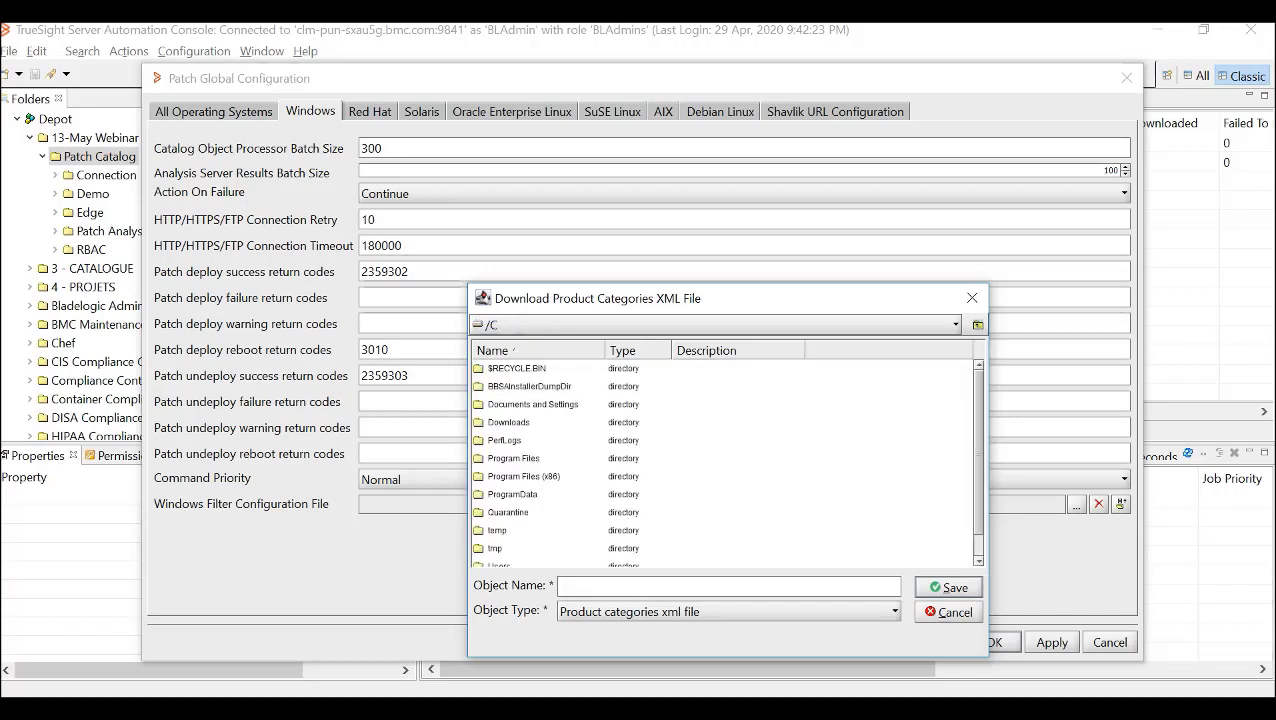
pyautogui.click(509, 423)
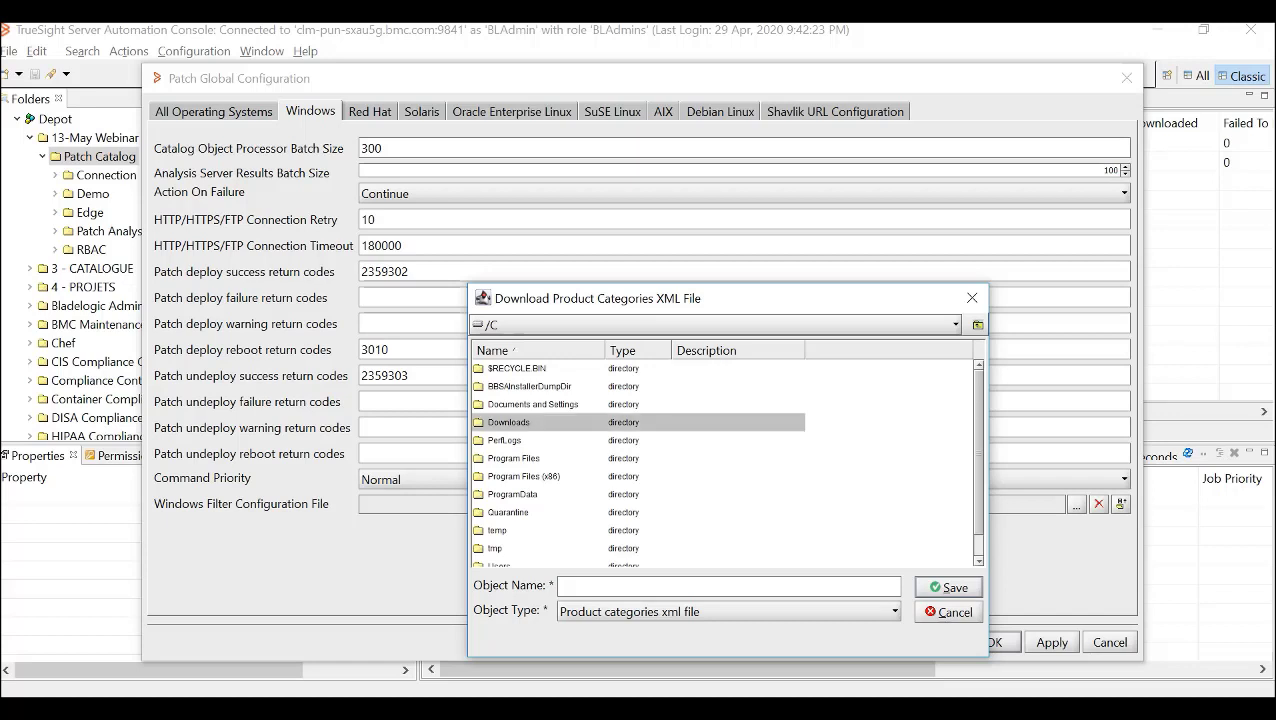
pyautogui.doubleClick(509, 423)
# - Save the product categories XML file as product_categories_edge and close the Patch Global Configuration
pyautogui.write('p')
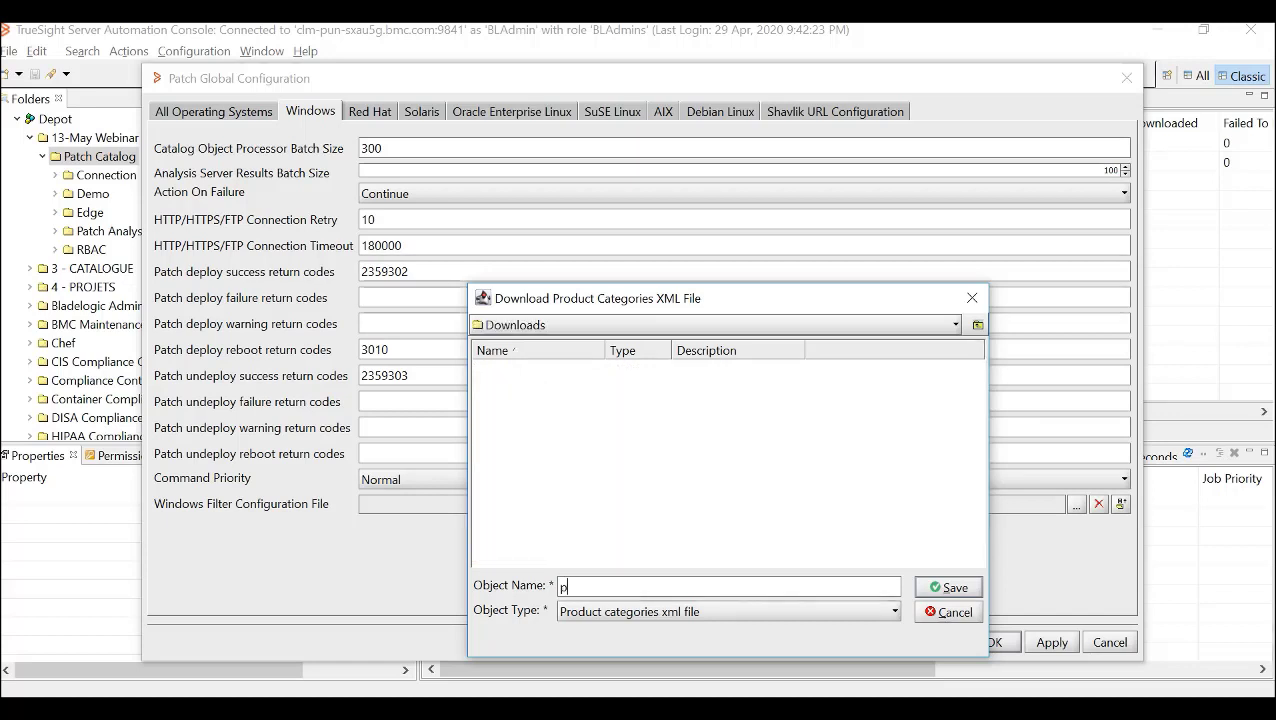
pyautogui.write('roduct_categories_edge')
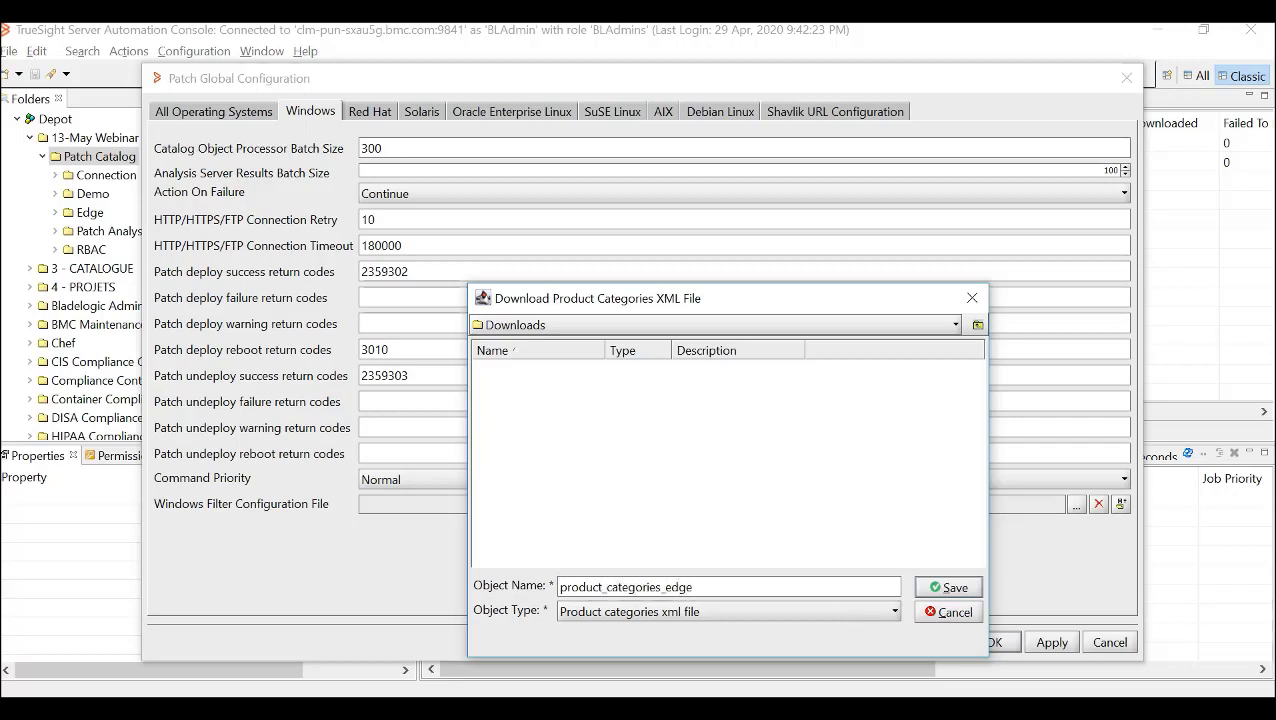
pyautogui.press('Return')
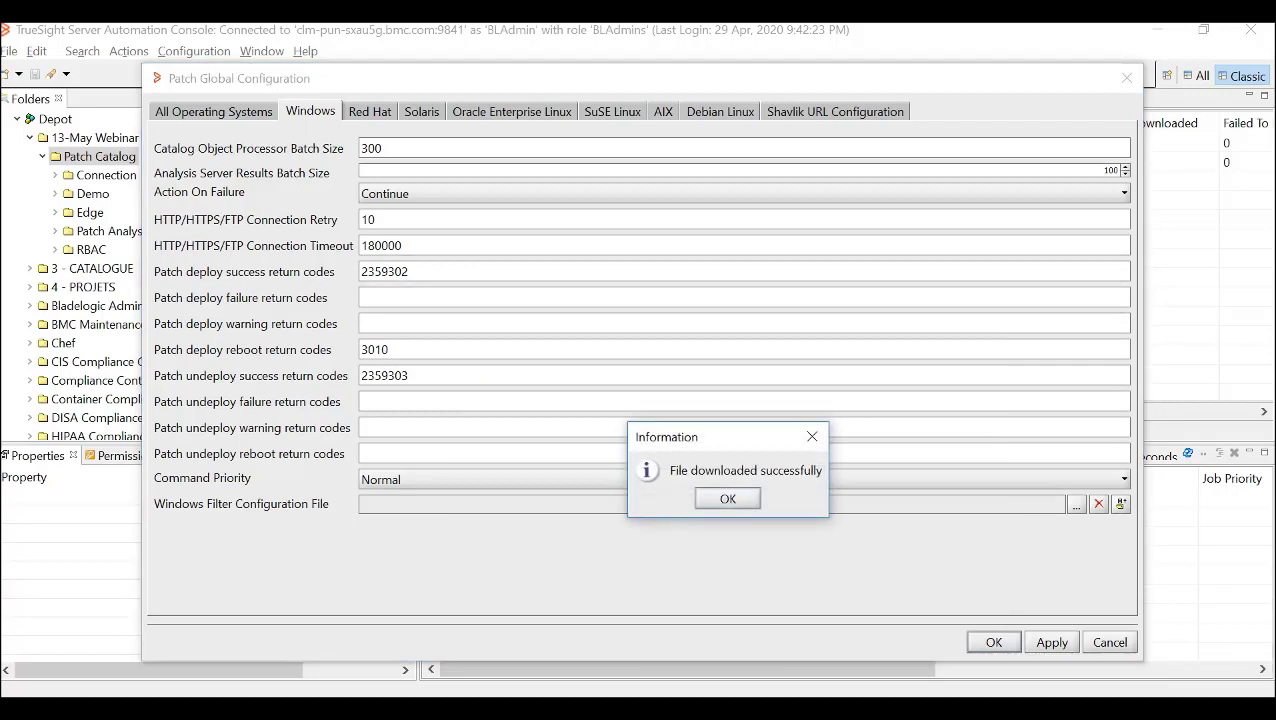
pyautogui.press('Return')
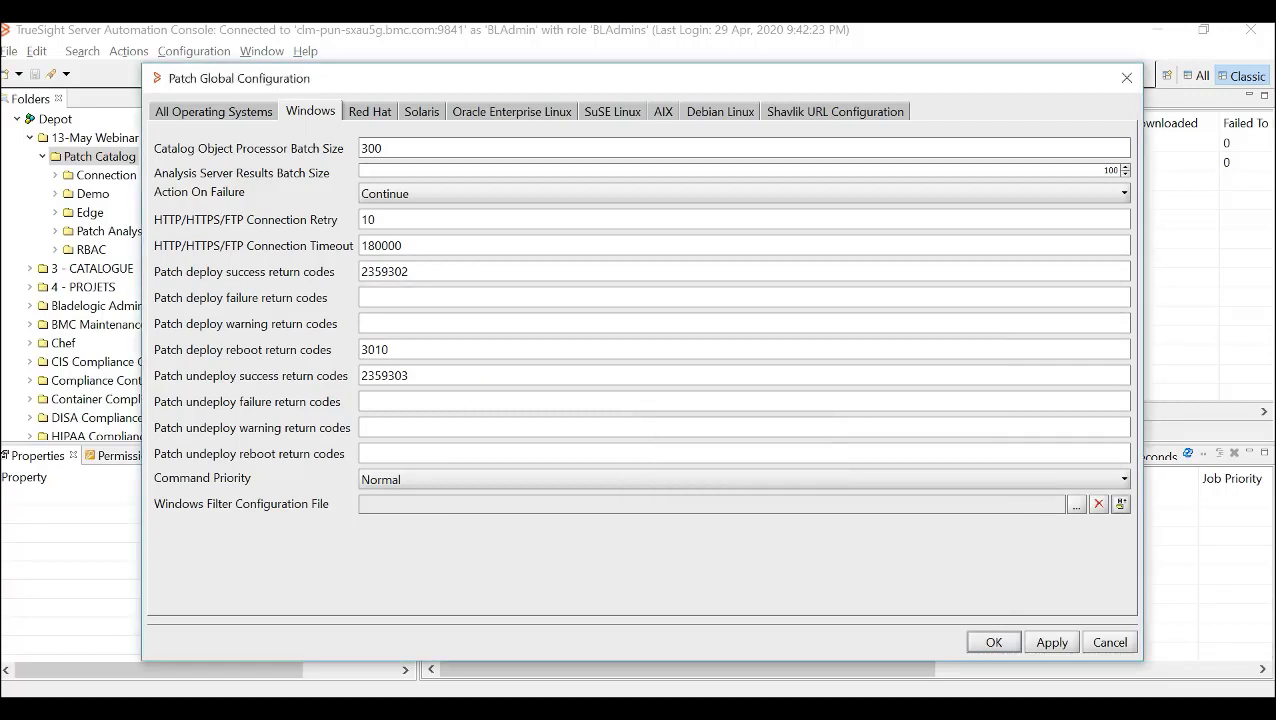
pyautogui.click(993, 643)
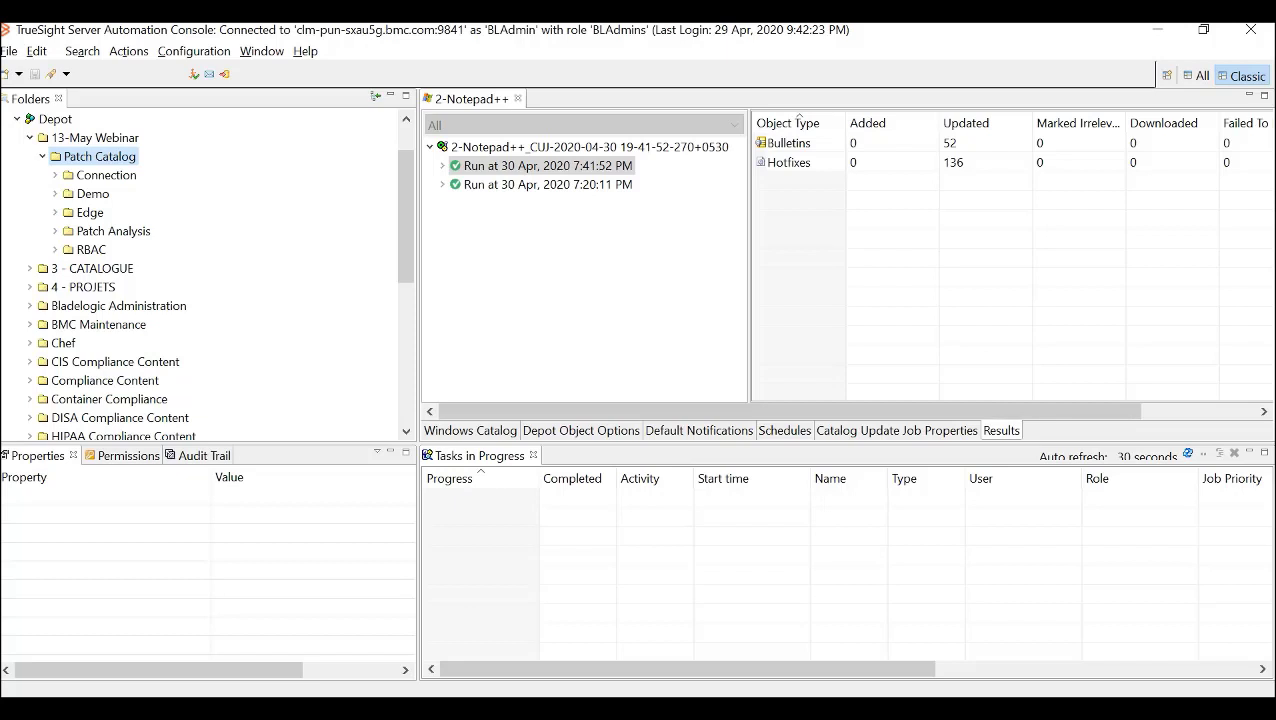
pyautogui.click(699, 431)
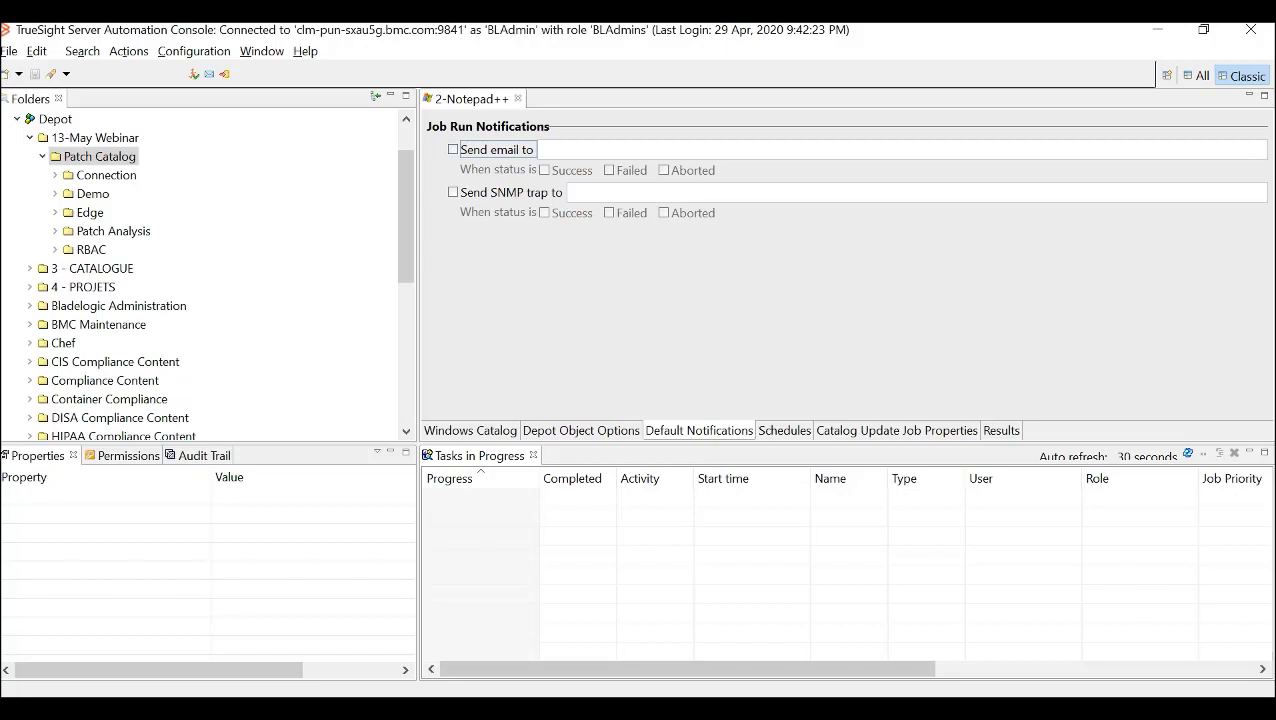
# - Switch to the PatchRepo terminal and run windows_downloader.sh with config file Windows.xml to export the Ivanti product catalog to Product_Catalog.csv
pyautogui.click(763, 708)
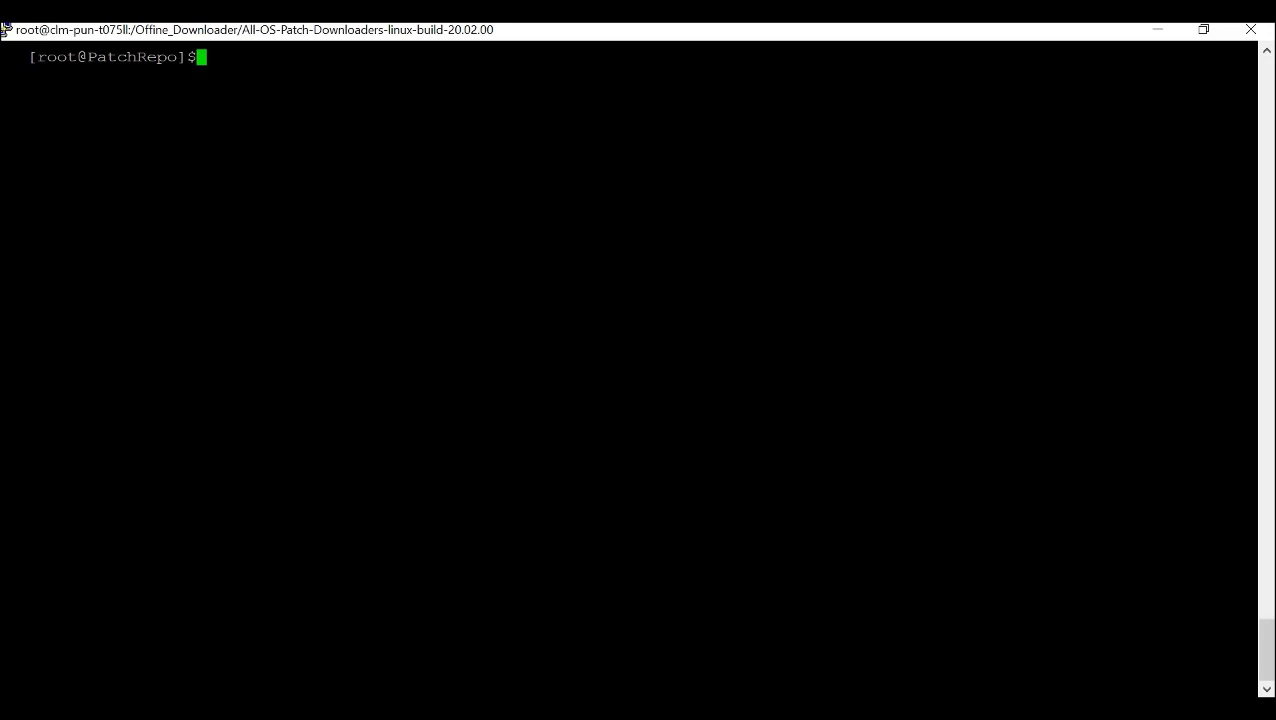
pyautogui.press('Up')
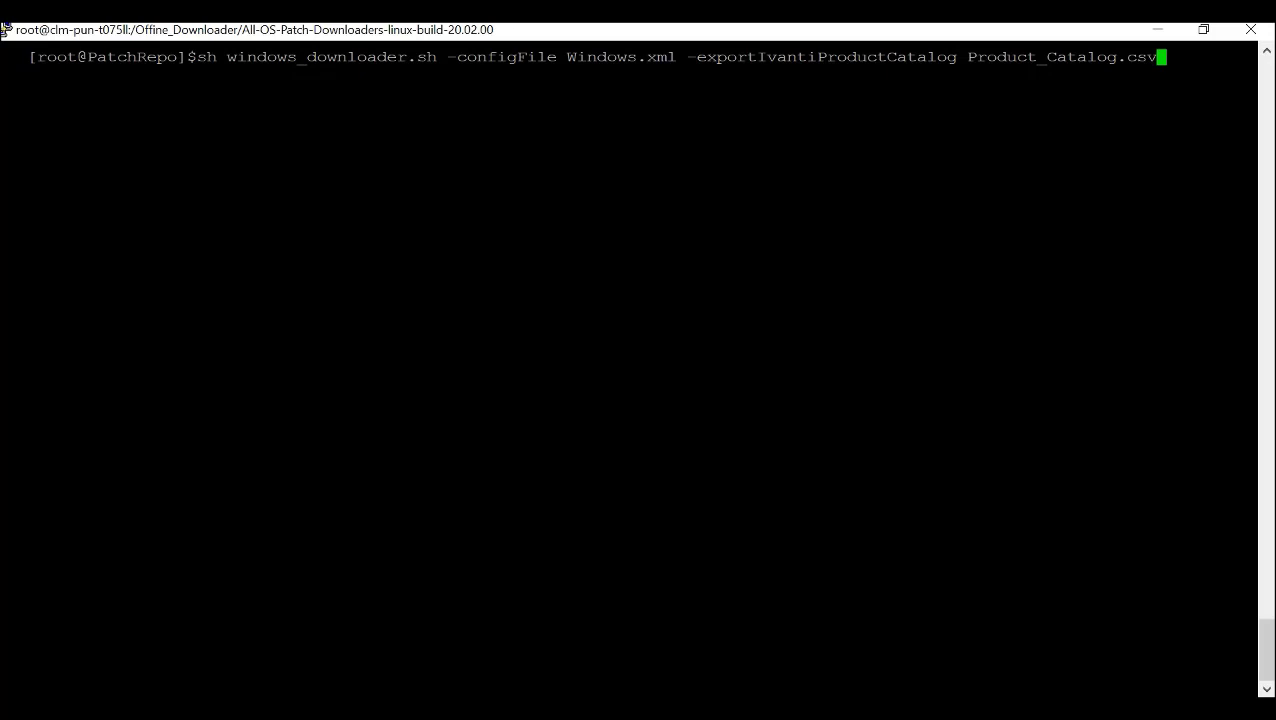
pyautogui.press('Return')
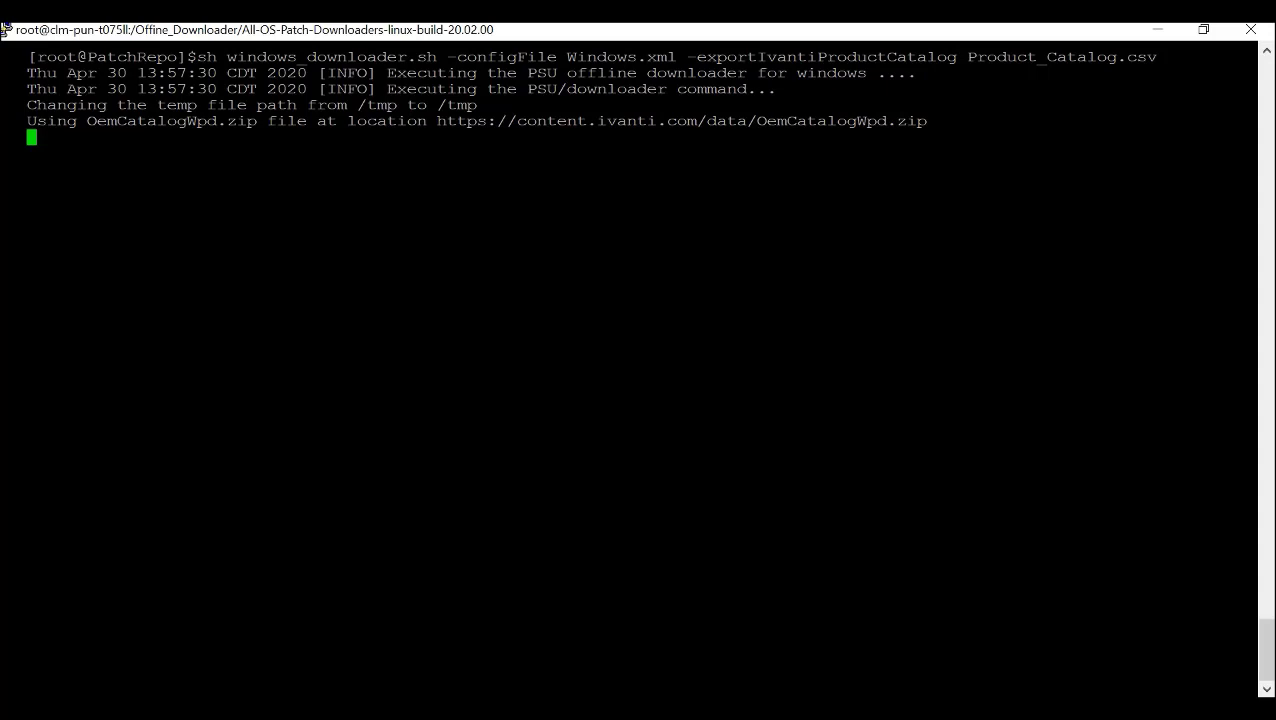
# - Switch to the Product_Catalog workbook in Excel and reset the filters on its header row
pyautogui.moveTo(1014, 709)
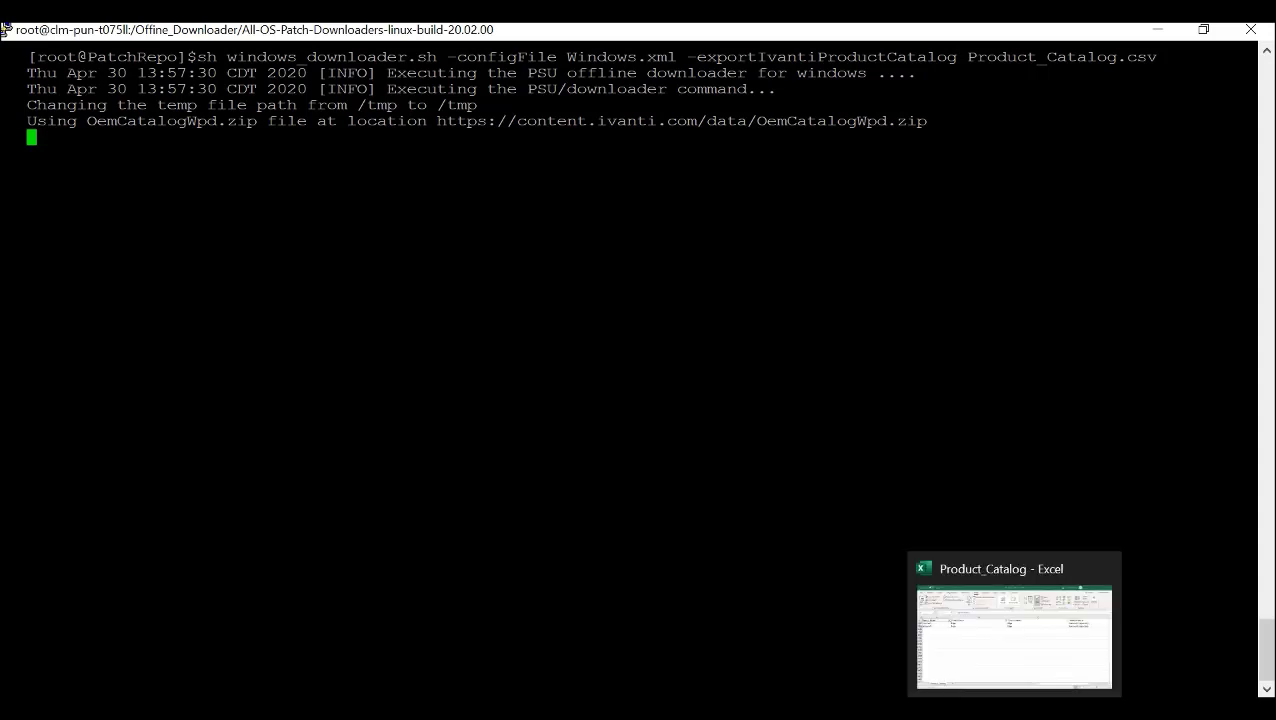
pyautogui.click(1014, 709)
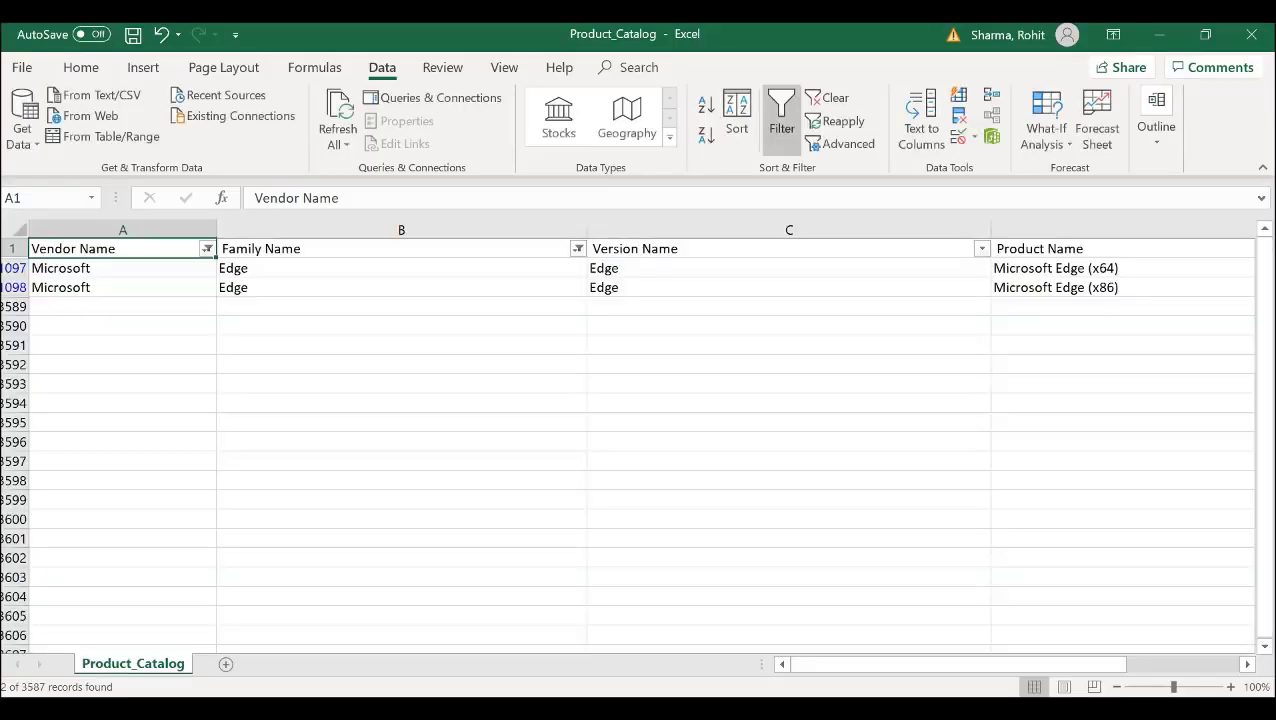
pyautogui.click(781, 115)
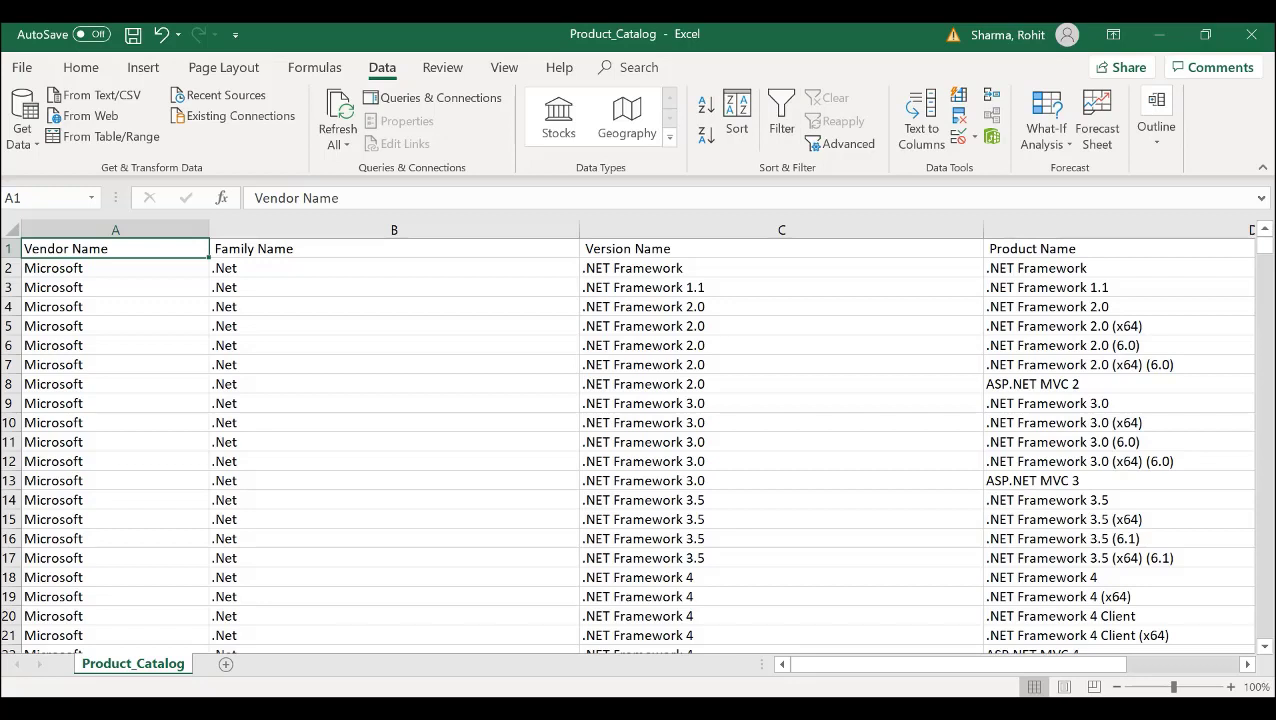
pyautogui.click(394, 249)
pyautogui.click(781, 115)
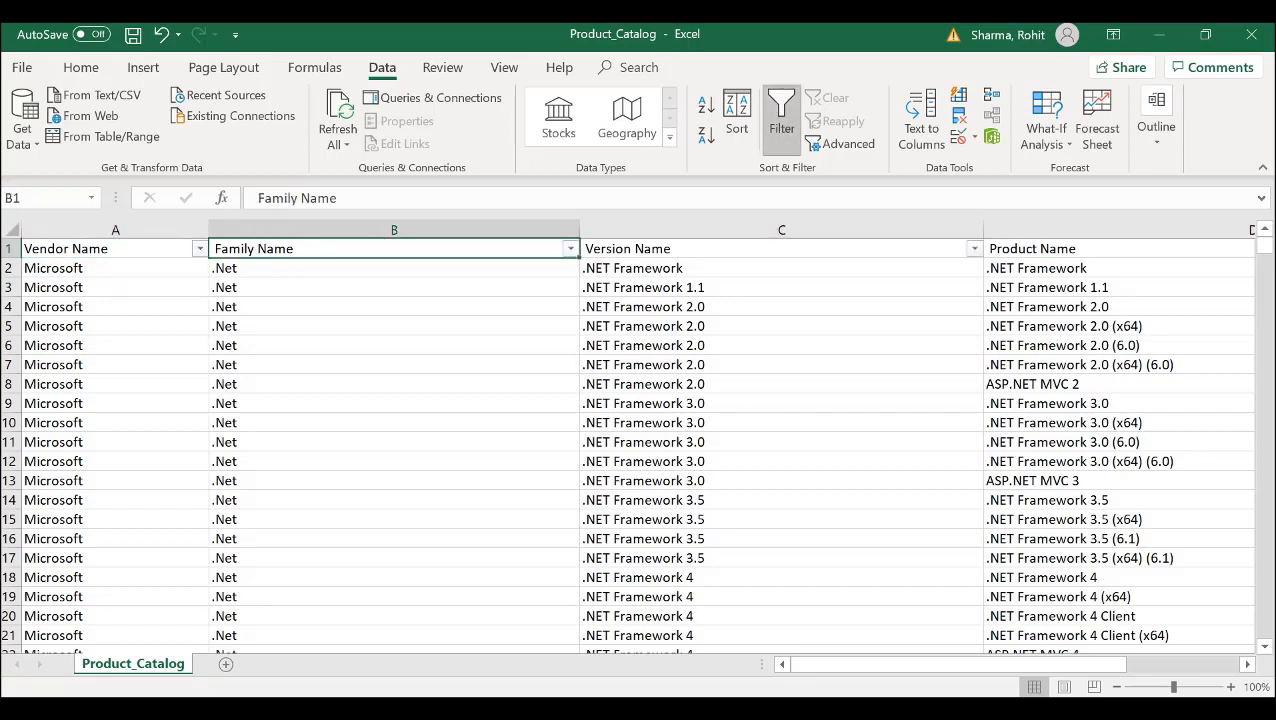
# - Filter the Family Name column to show only the Edge entries
pyautogui.click(570, 248)
pyautogui.moveTo(390, 391)
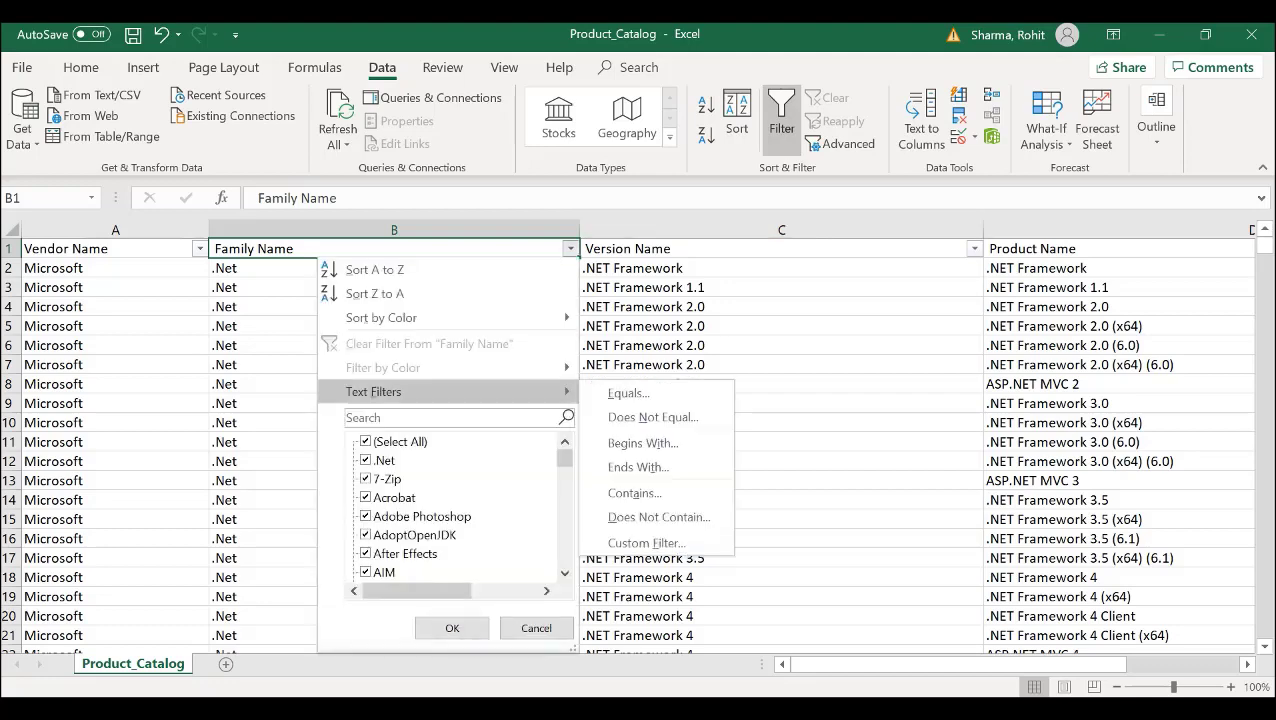
pyautogui.click(450, 418)
pyautogui.write('edge')
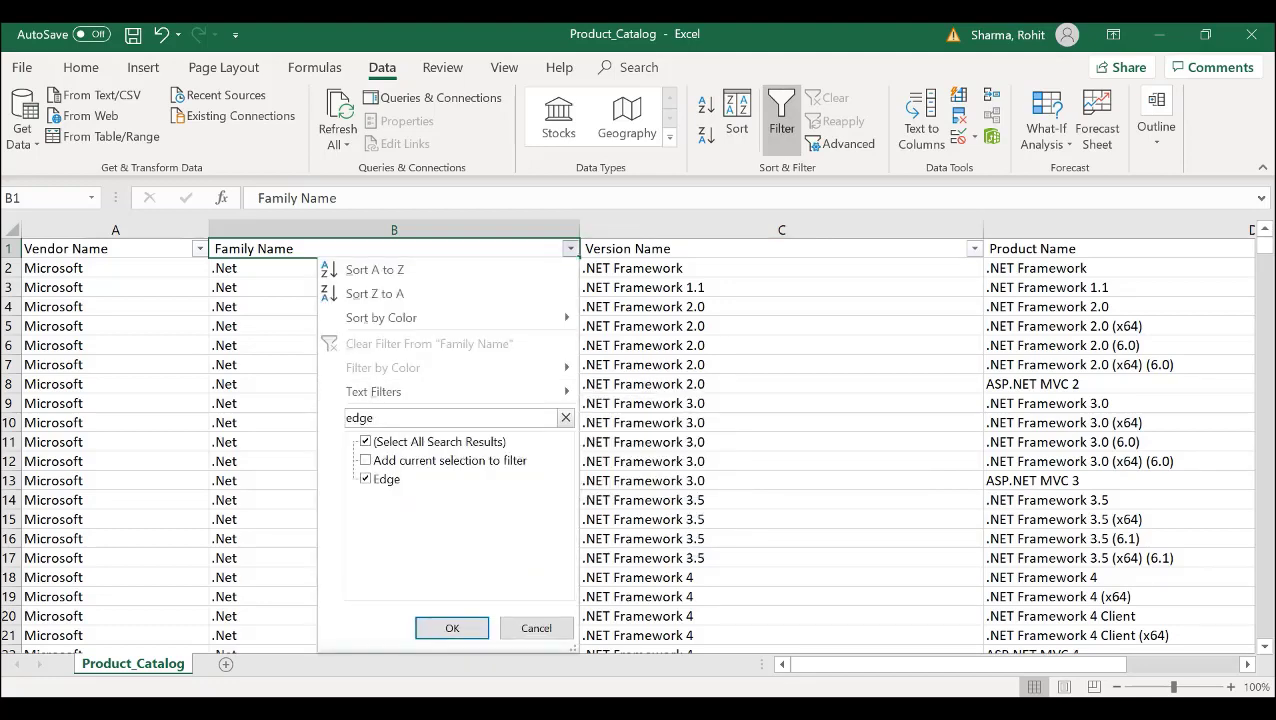
pyautogui.click(452, 628)
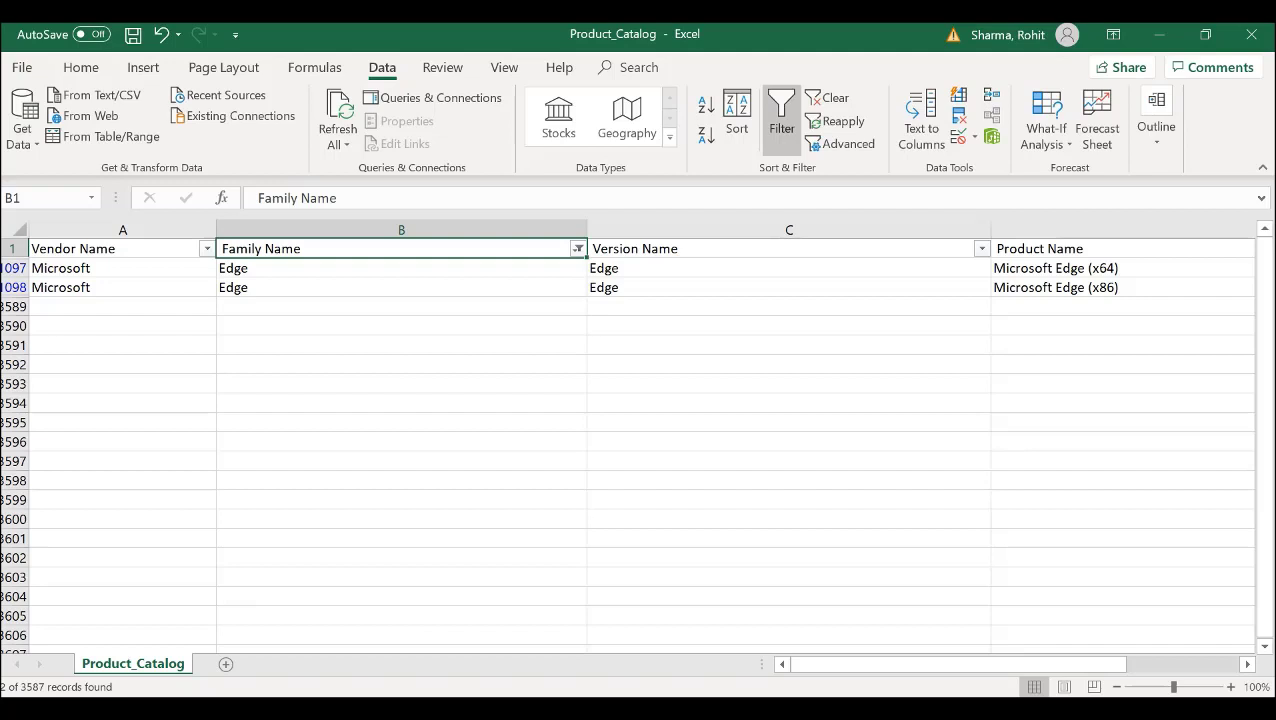
# - Switch to Notepad++, review the Edge product_category block in the product_categories file, and close that file
pyautogui.hotkey('alt', 'Tab')
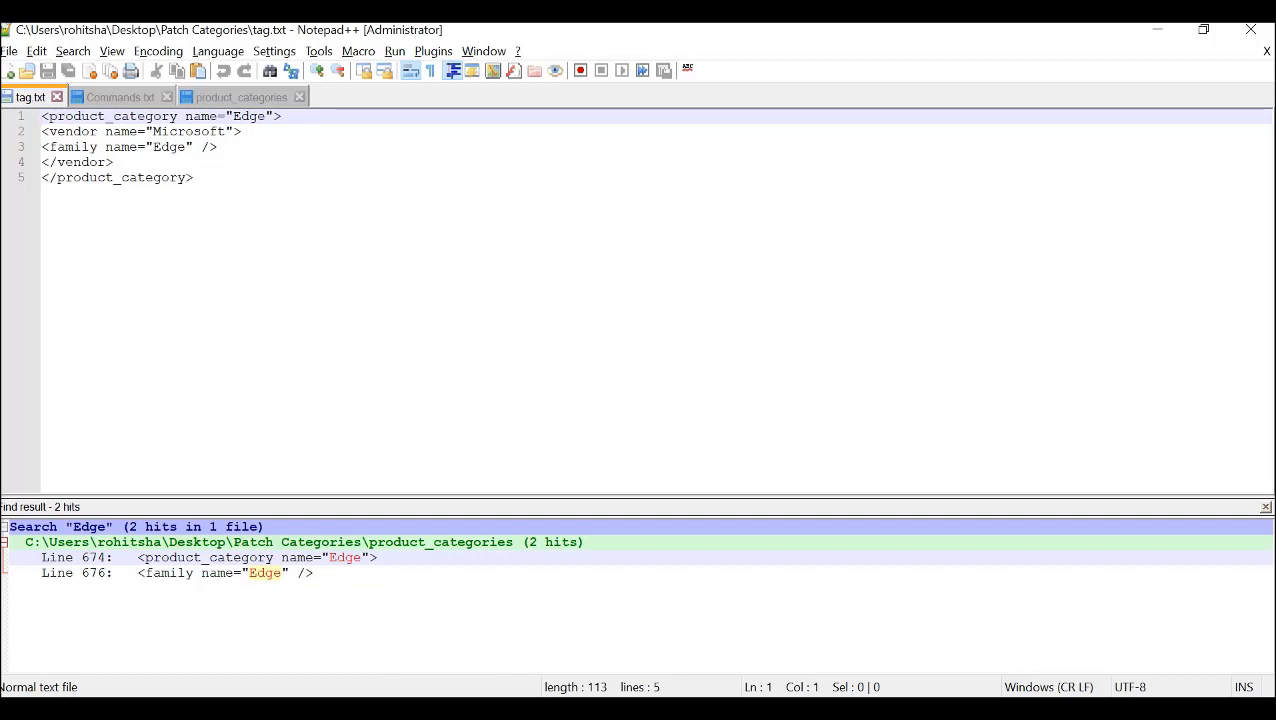
pyautogui.click(241, 97)
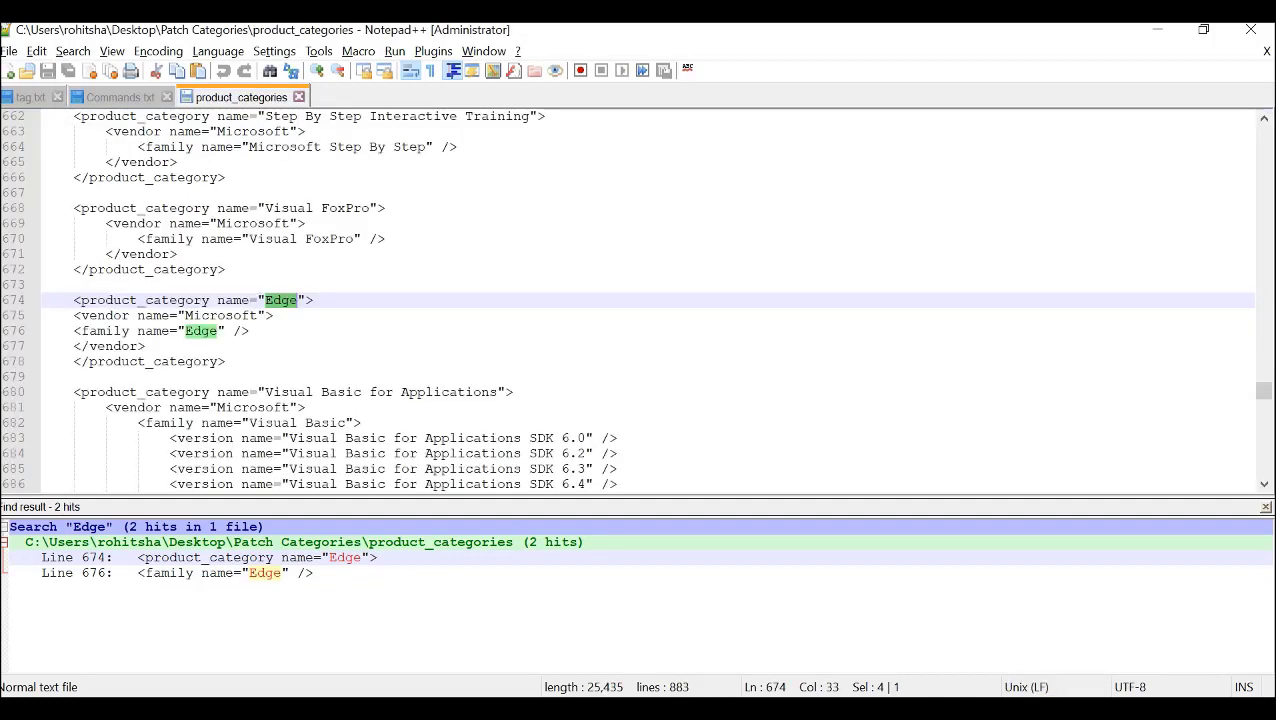
pyautogui.moveTo(227, 361); pyautogui.dragTo(73, 300)
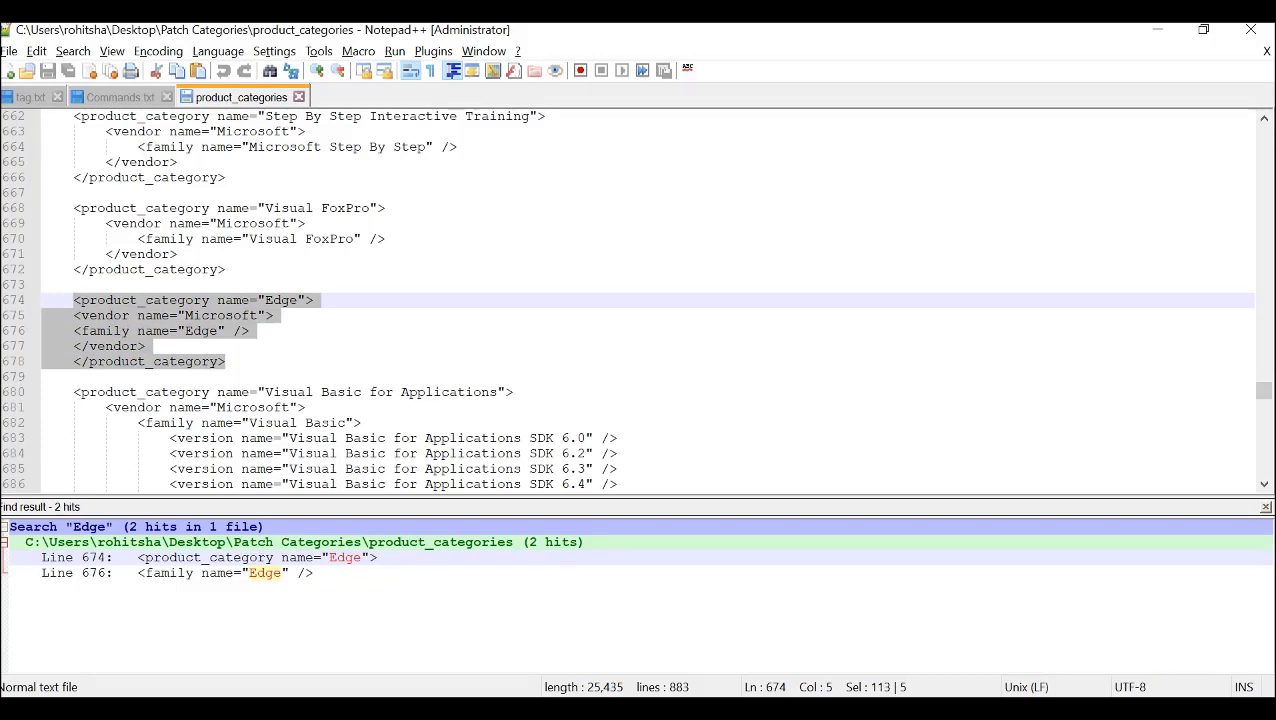
pyautogui.click(298, 97)
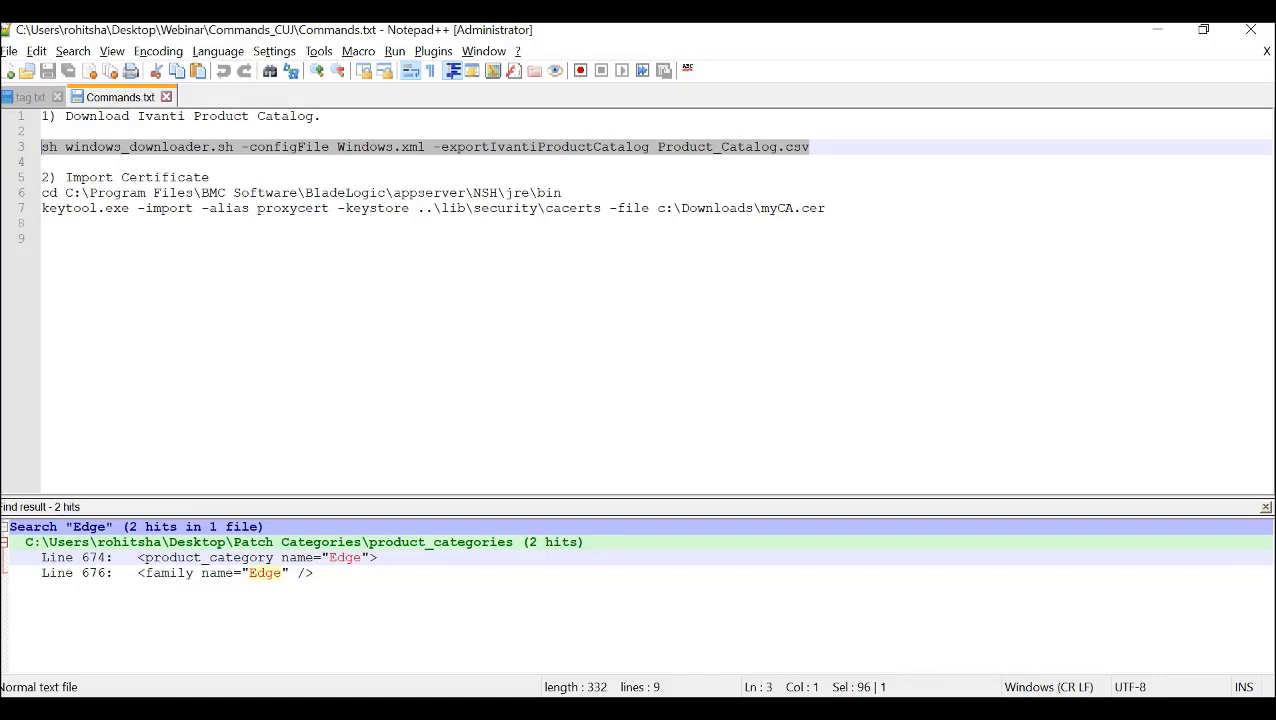
# - In the TrueSight Server Automation Console, set the global Windows Filter Configuration File to edge_product_categories from /C/Downloads on clm-pun-sxau5g and apply it
pyautogui.click(665, 708)
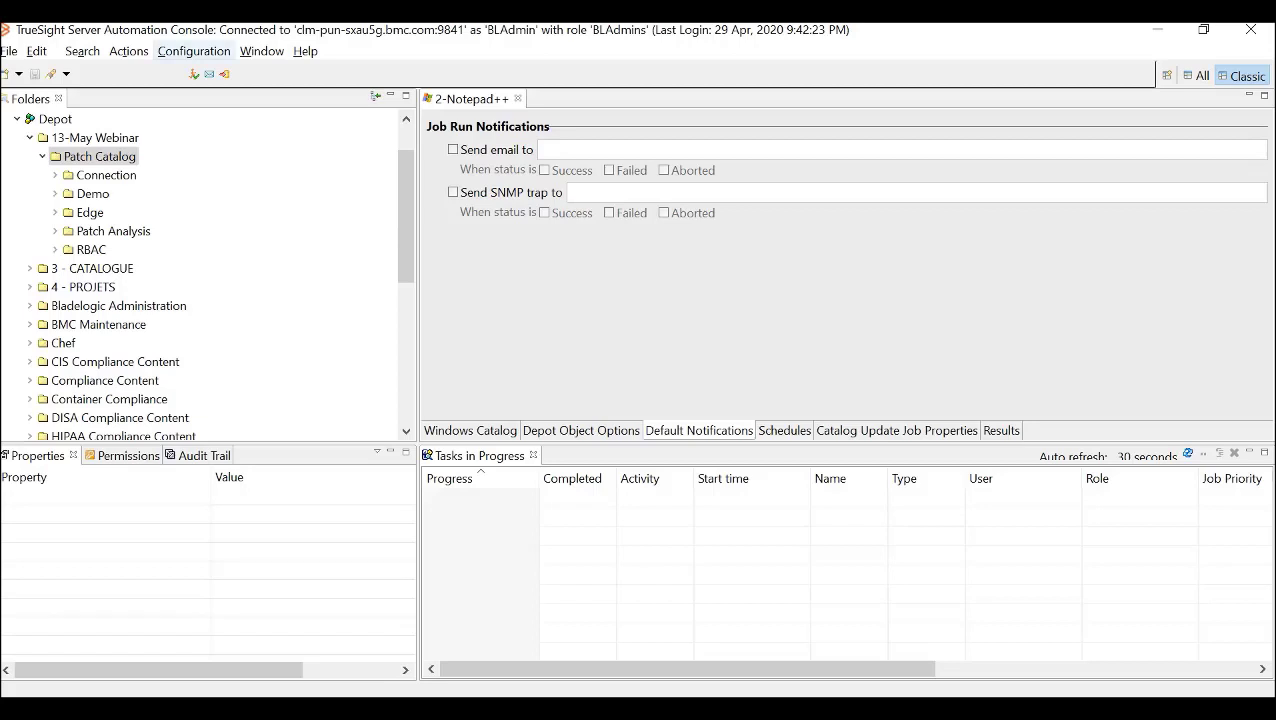
pyautogui.click(193, 51)
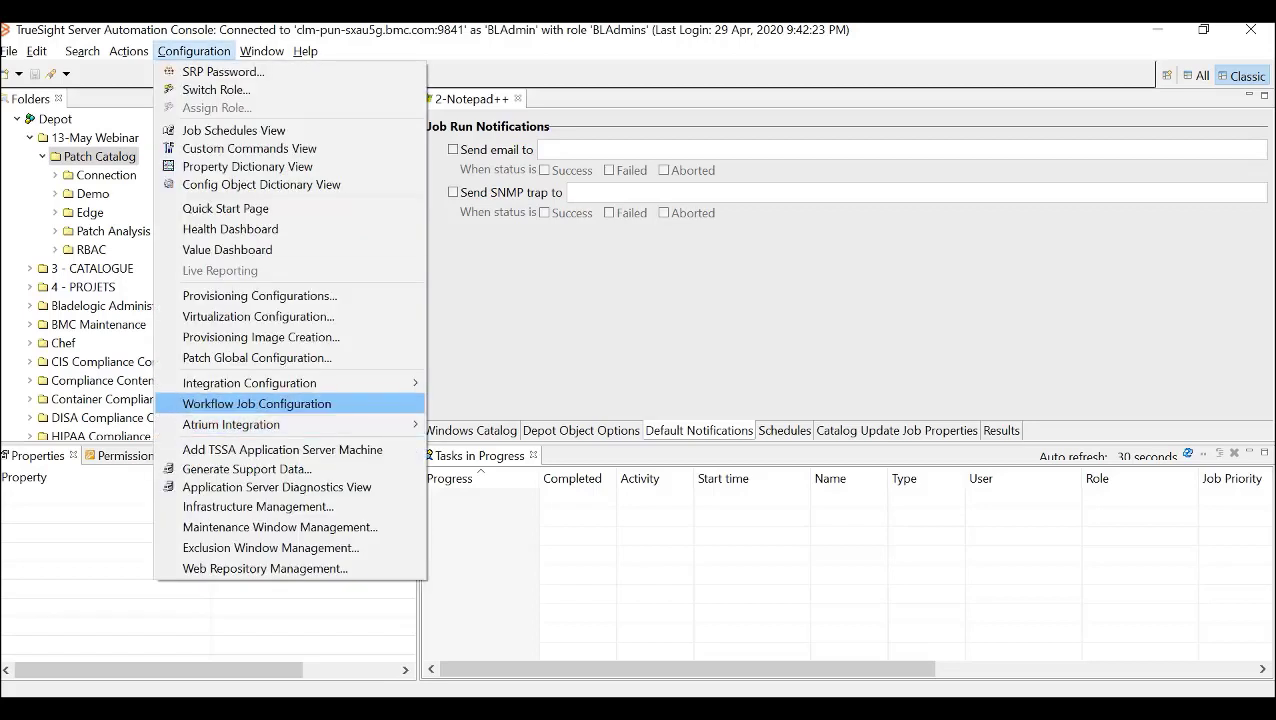
pyautogui.press('Return')
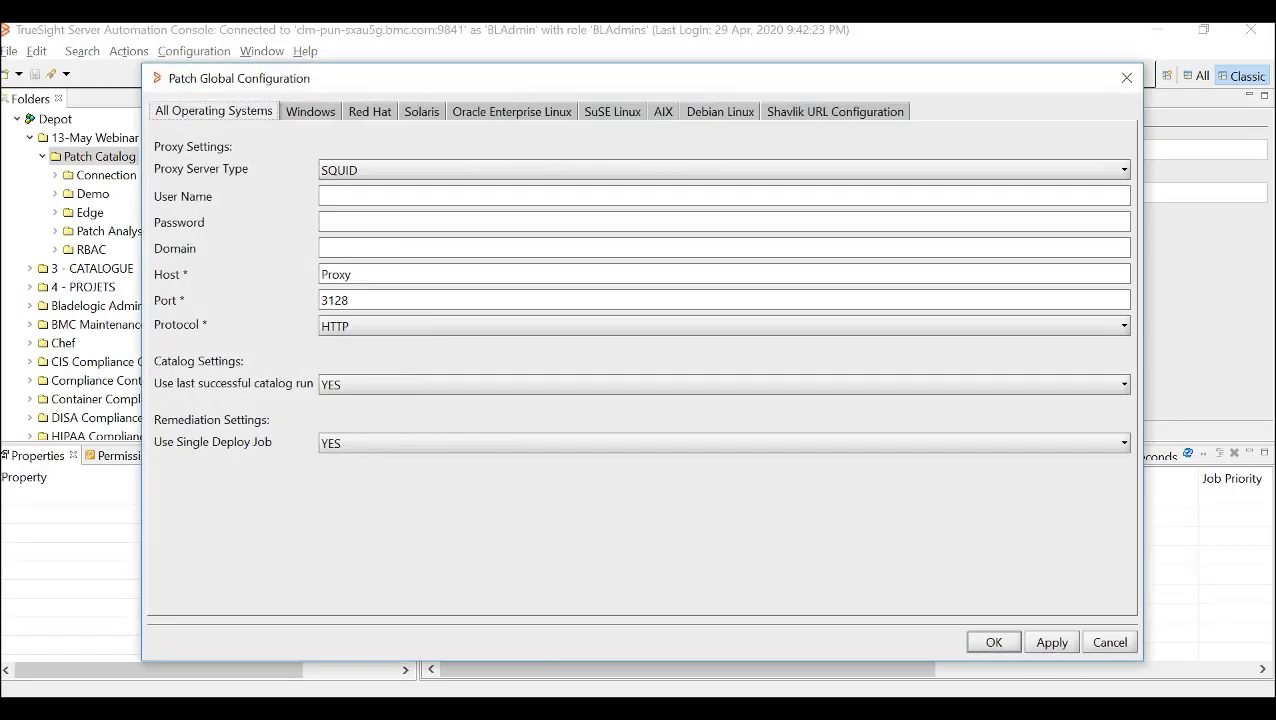
pyautogui.click(310, 111)
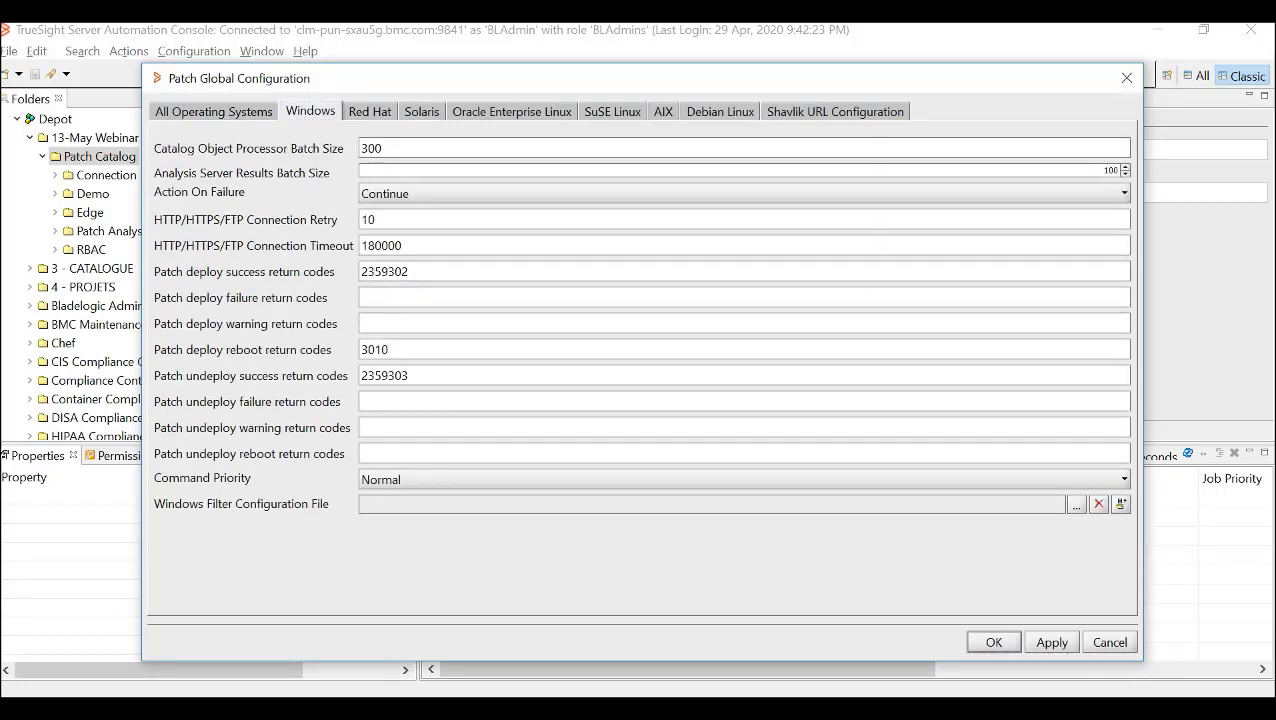
pyautogui.click(1076, 505)
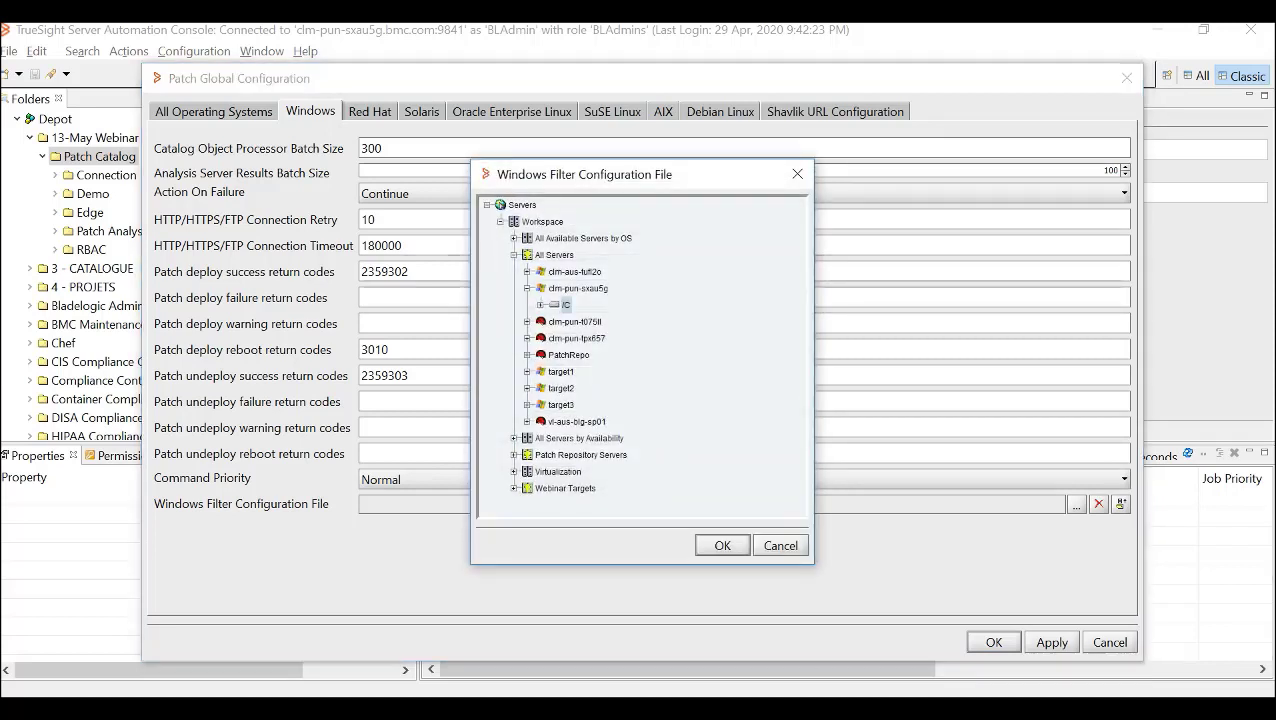
pyautogui.click(540, 305)
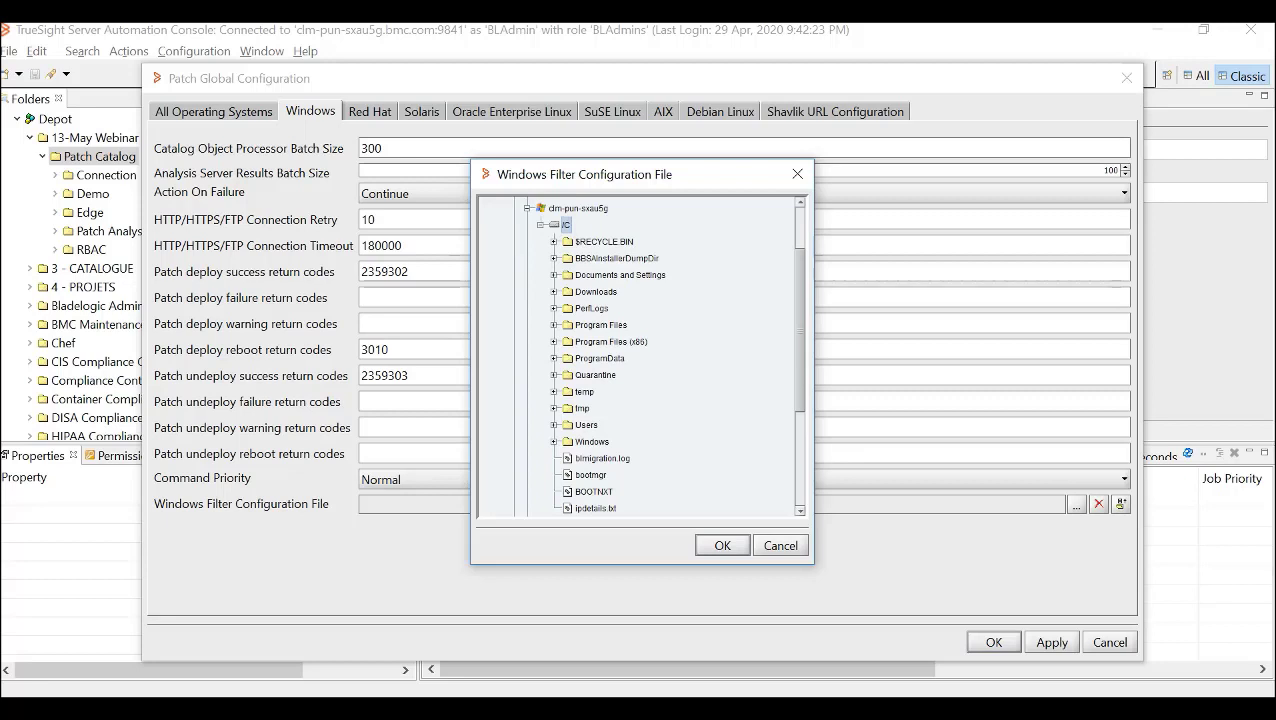
pyautogui.click(554, 292)
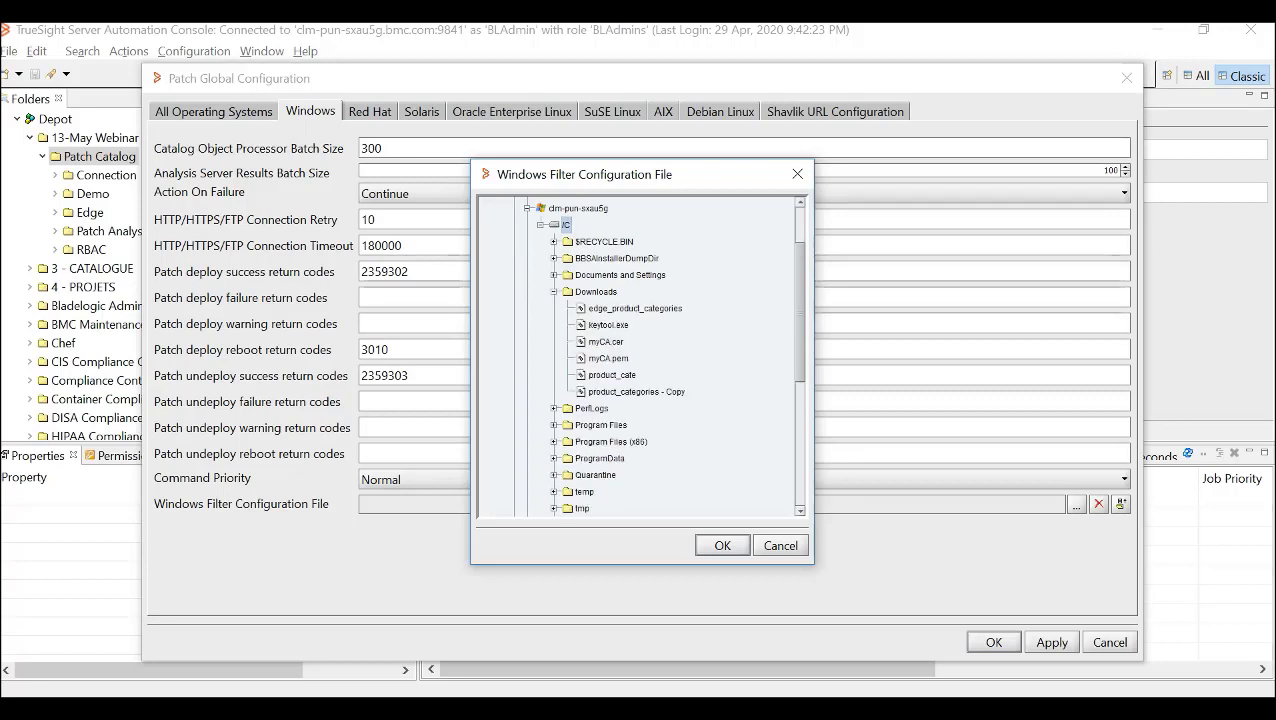
pyautogui.click(635, 309)
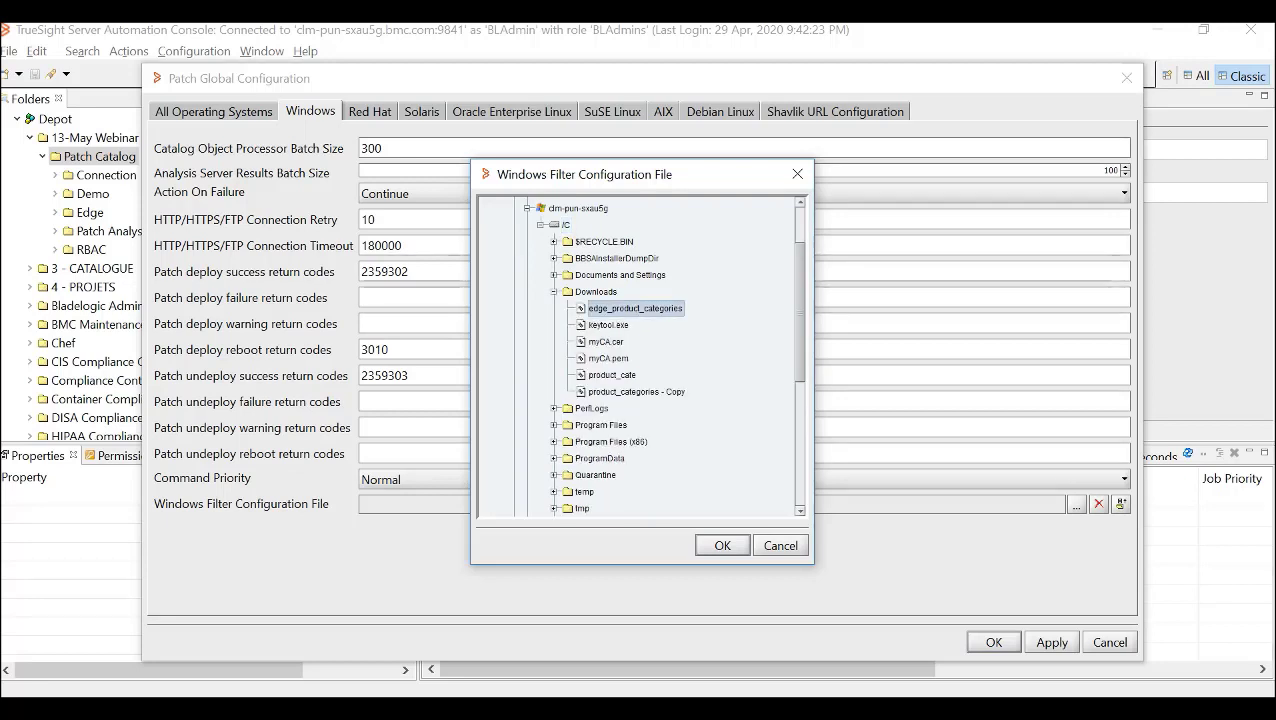
pyautogui.click(722, 546)
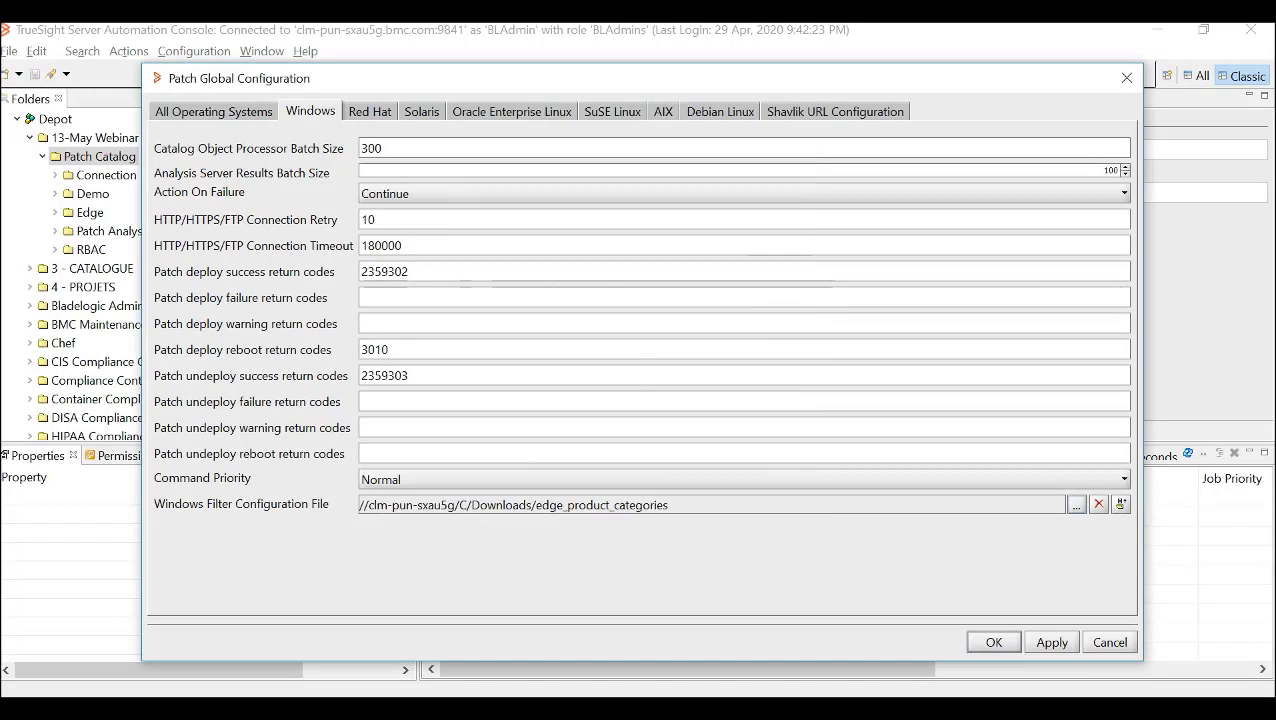
pyautogui.click(1051, 643)
pyautogui.click(993, 643)
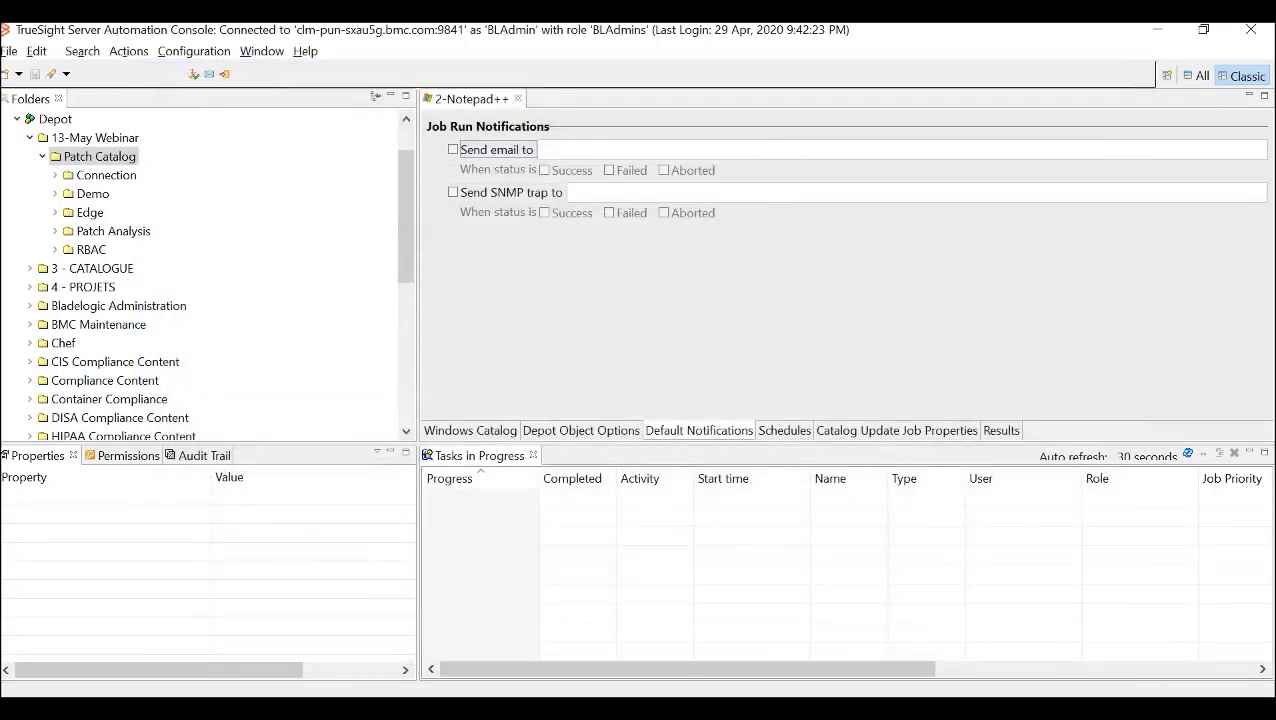
# - Try adding an Edge filter in English to a new Windows patch catalog in the Patch Catalog folder, and discard the catalog
pyautogui.rightClick(101, 157)
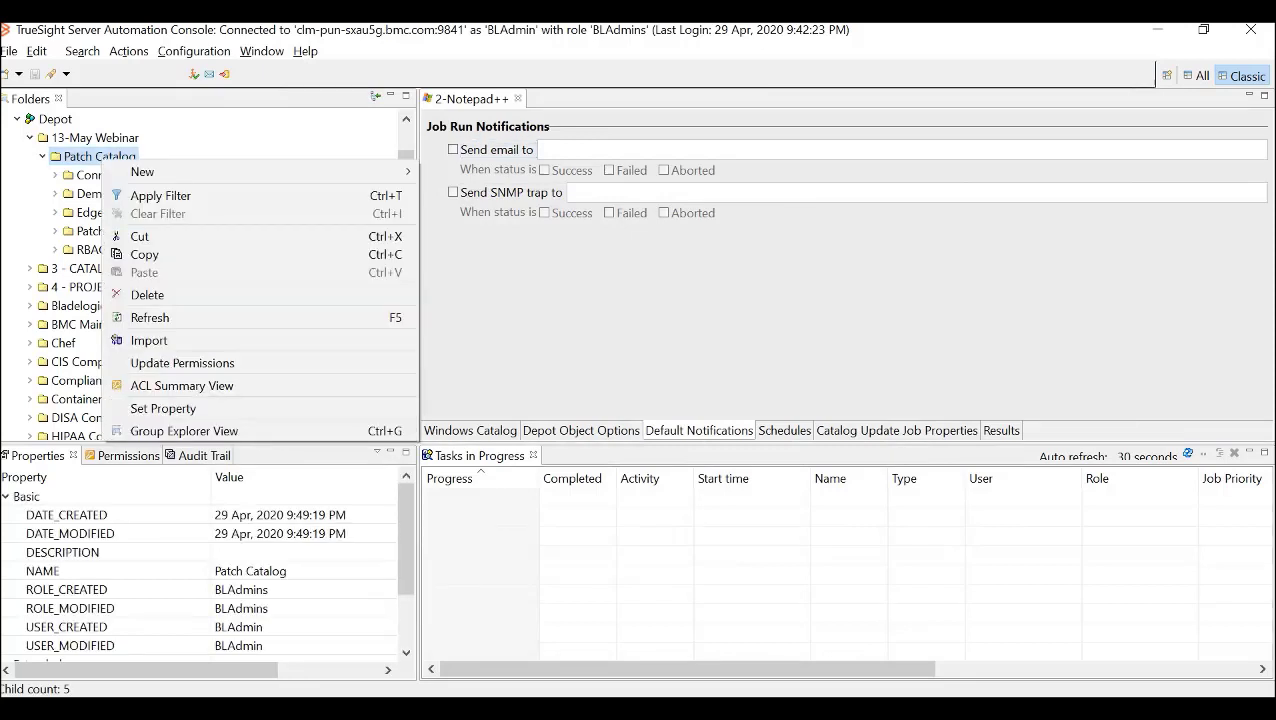
pyautogui.moveTo(140, 172)
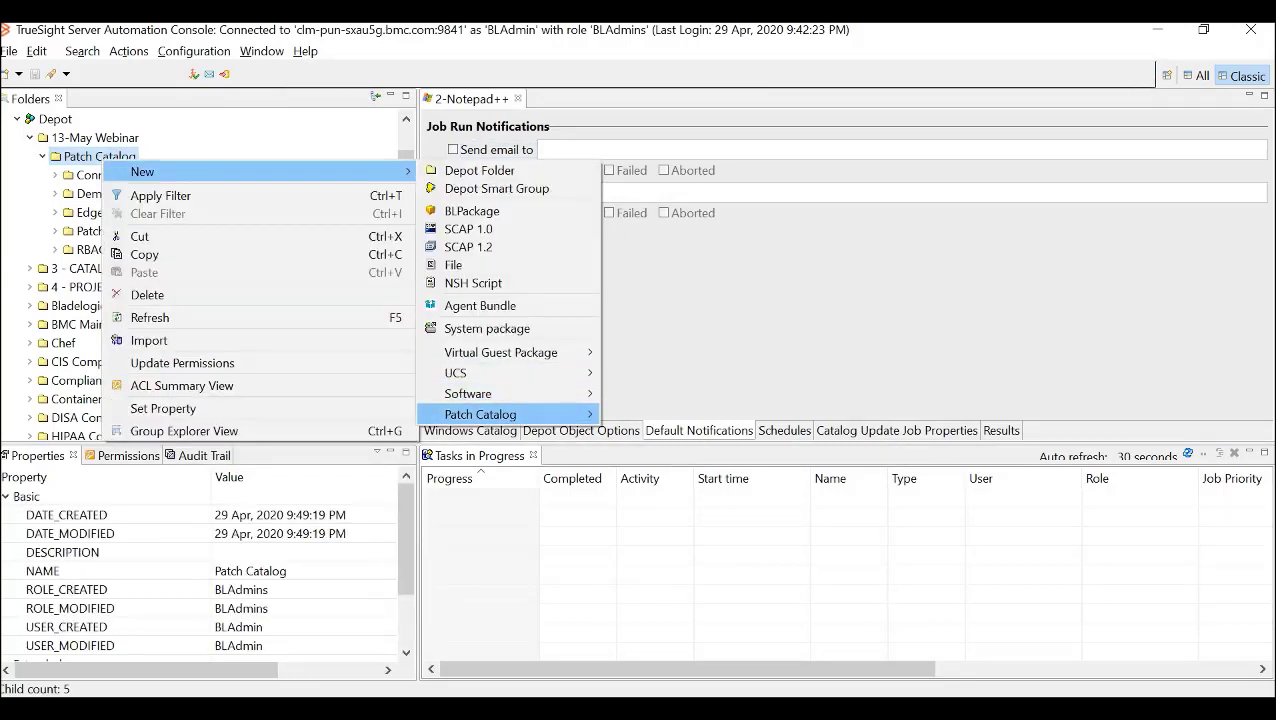
pyautogui.moveTo(500, 414)
pyautogui.click(682, 521)
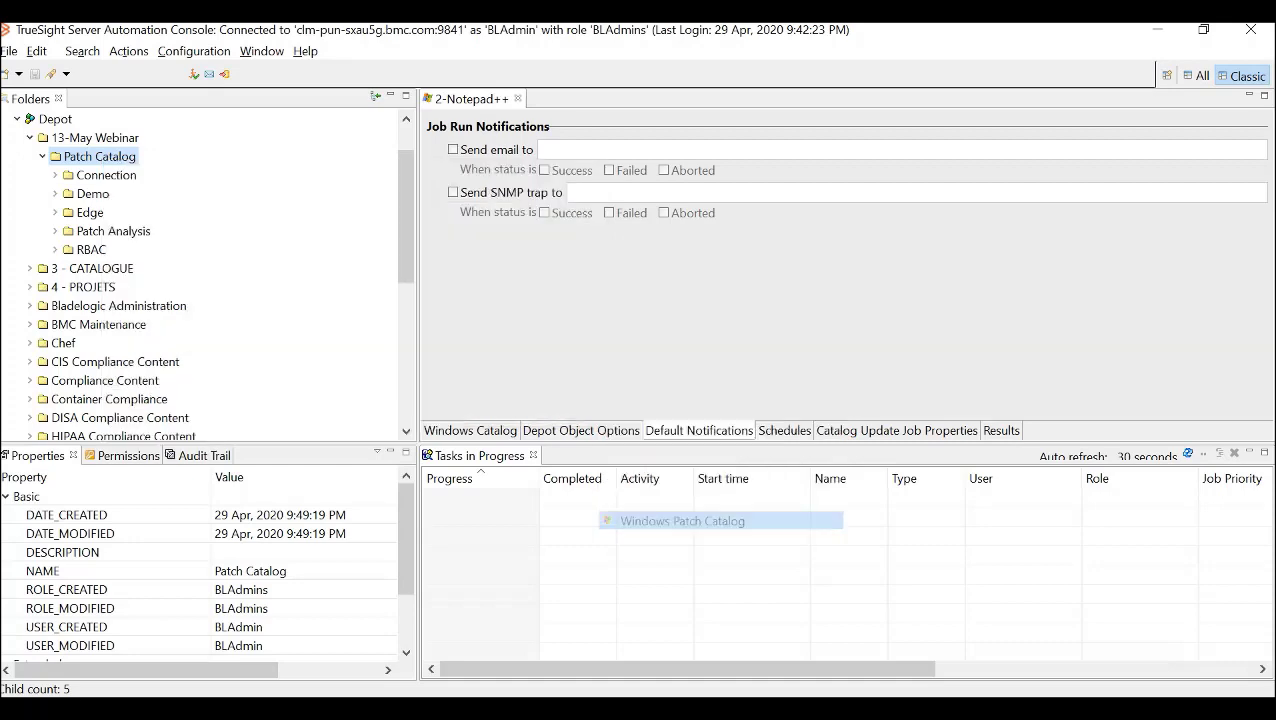
pyautogui.click(949, 438)
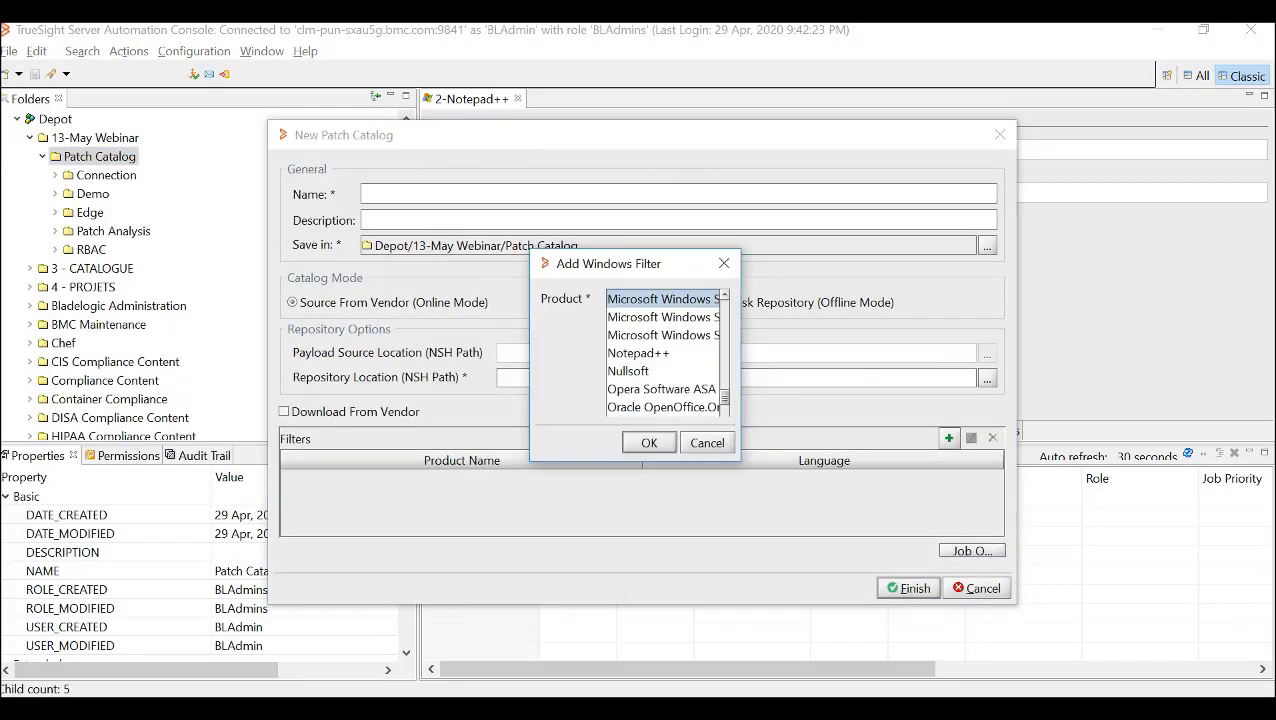
pyautogui.moveTo(741, 461); pyautogui.dragTo(873, 545)
pyautogui.click(639, 353)
pyautogui.press('e')
pyautogui.press('e')
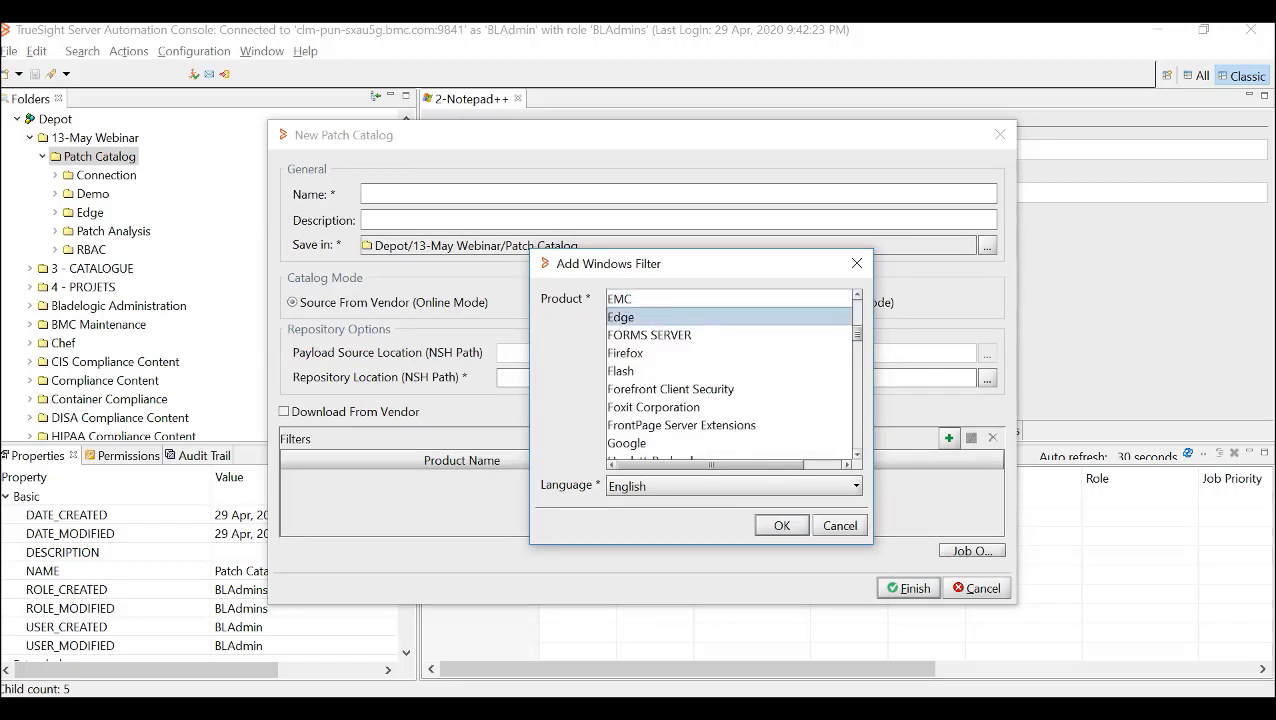
pyautogui.press('Return')
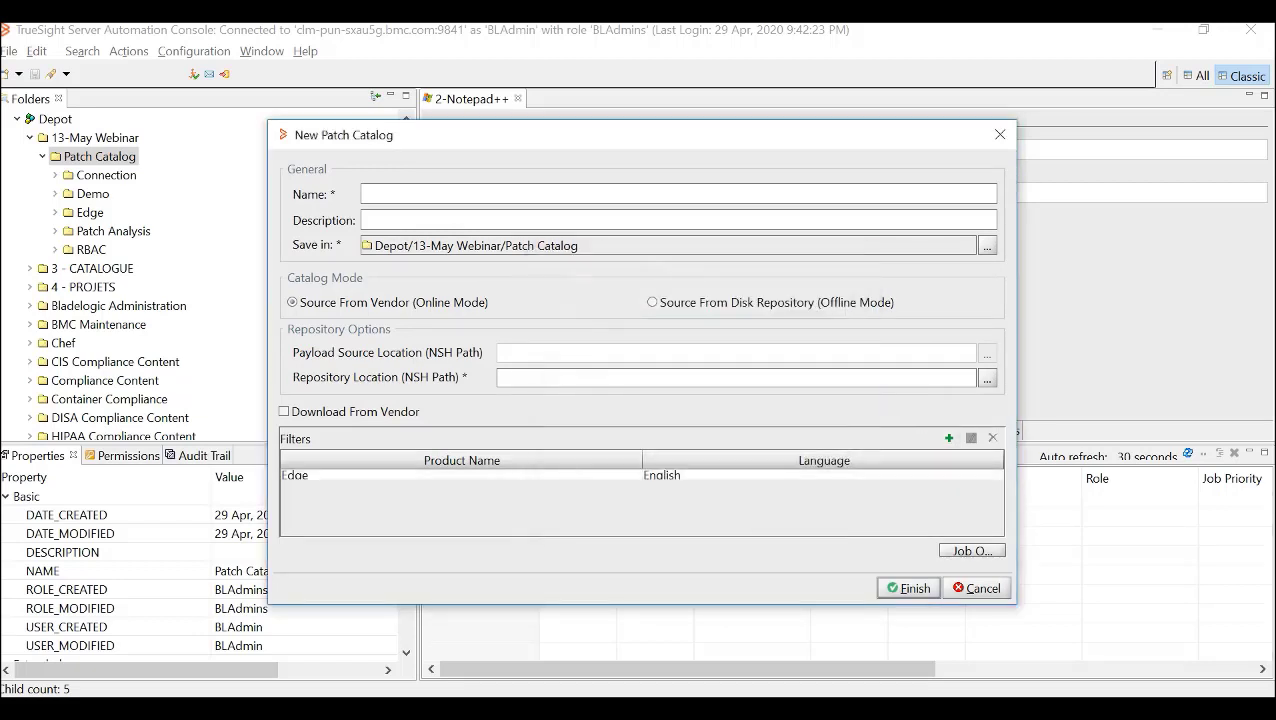
pyautogui.press('Escape')
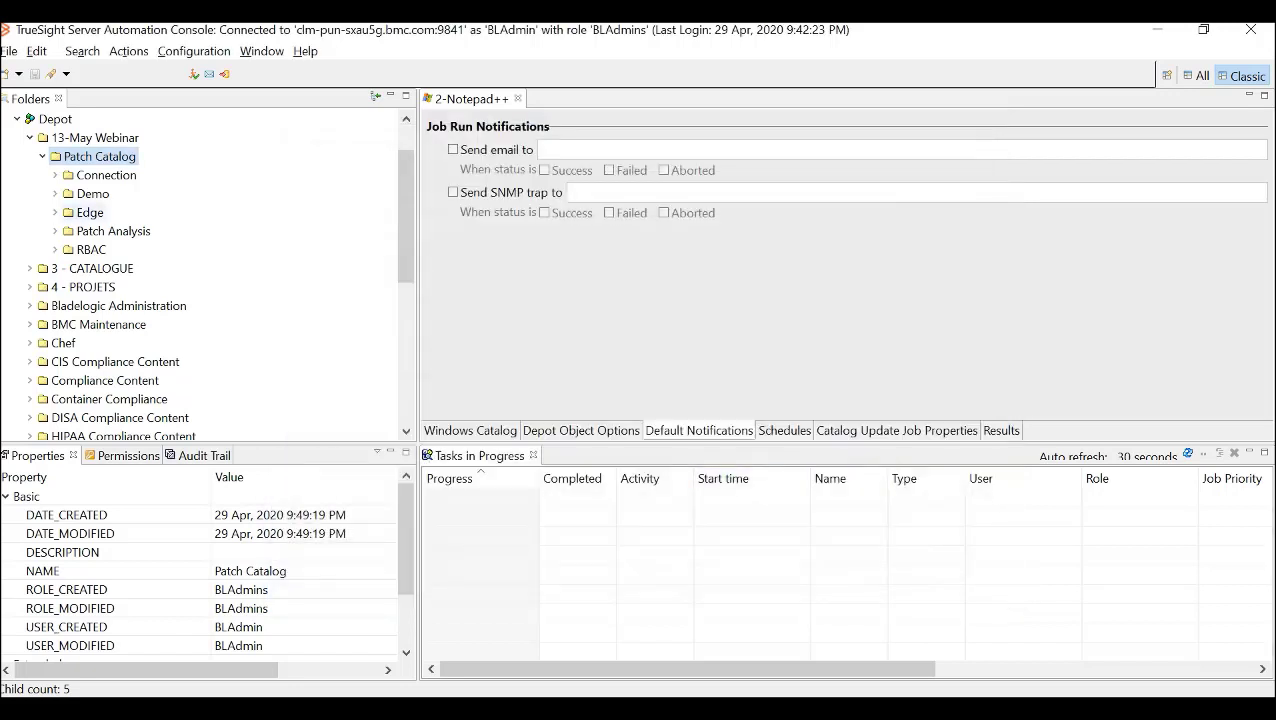
# - Open the existing Edge patch catalog in the Edge folder and examine its product filter and Hotfixes group
pyautogui.click(55, 212)
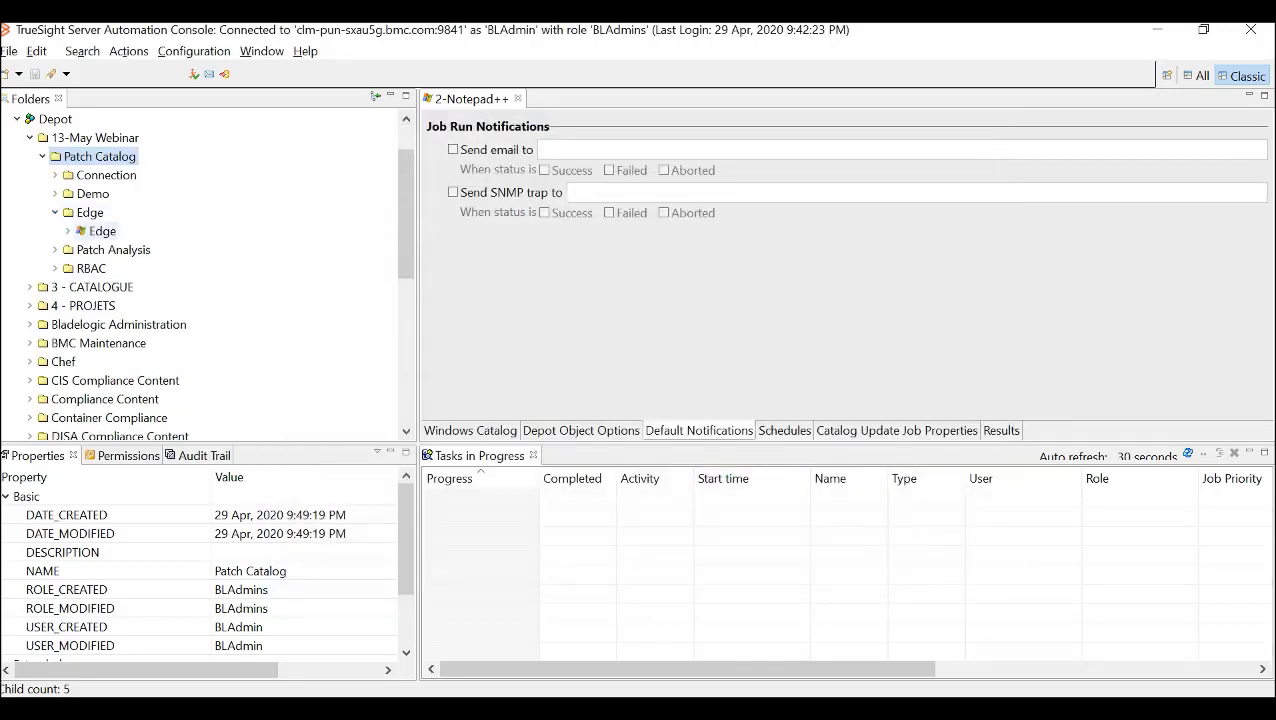
pyautogui.doubleClick(102, 231)
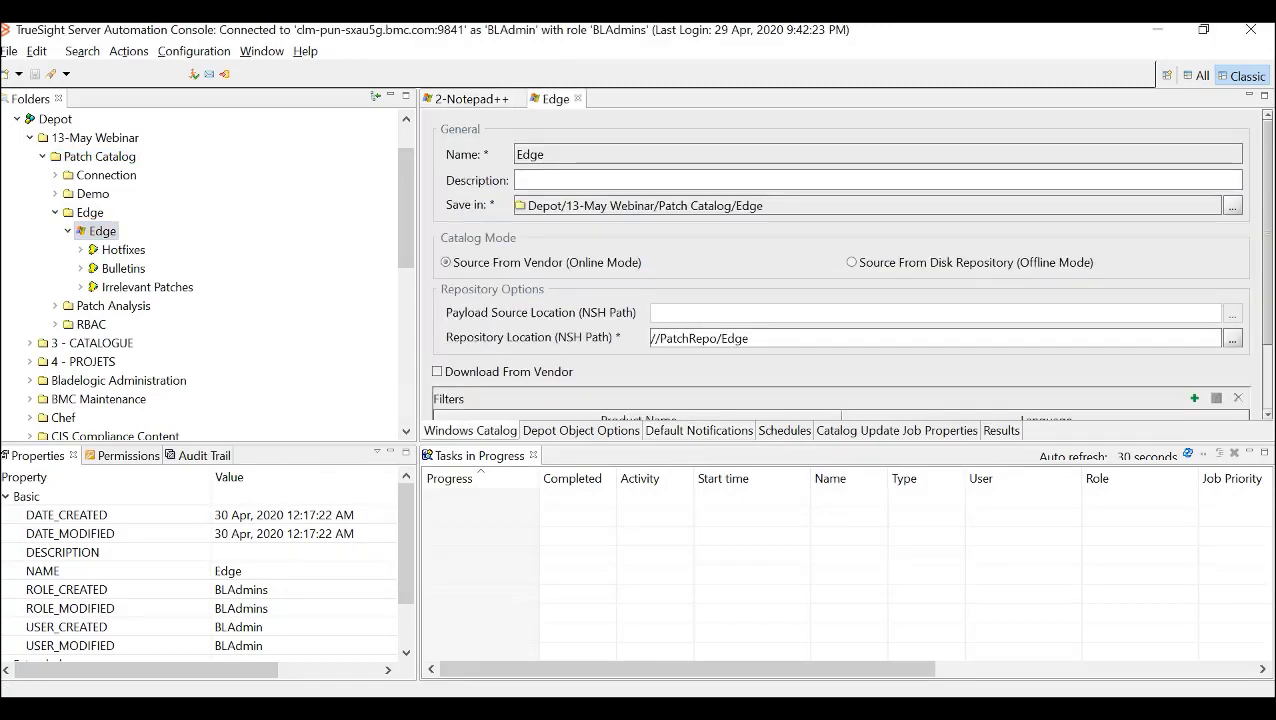
pyautogui.scroll(-3, 840, 265)
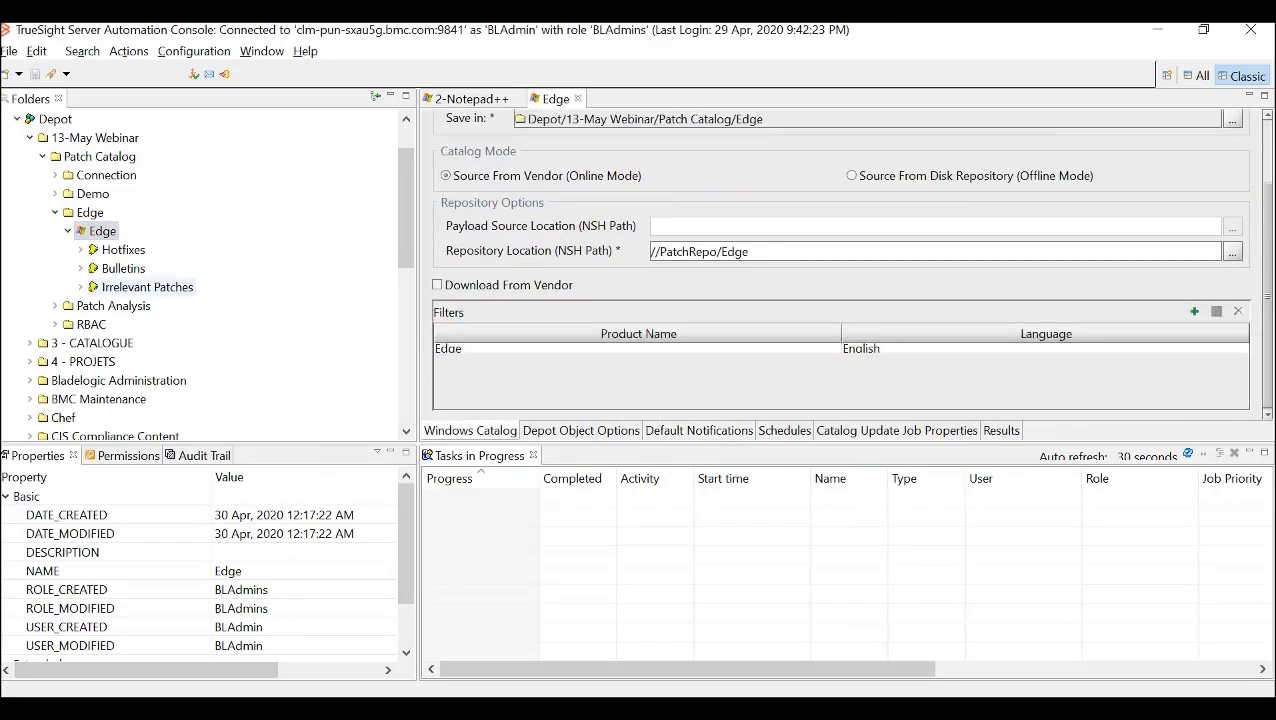
pyautogui.click(81, 250)
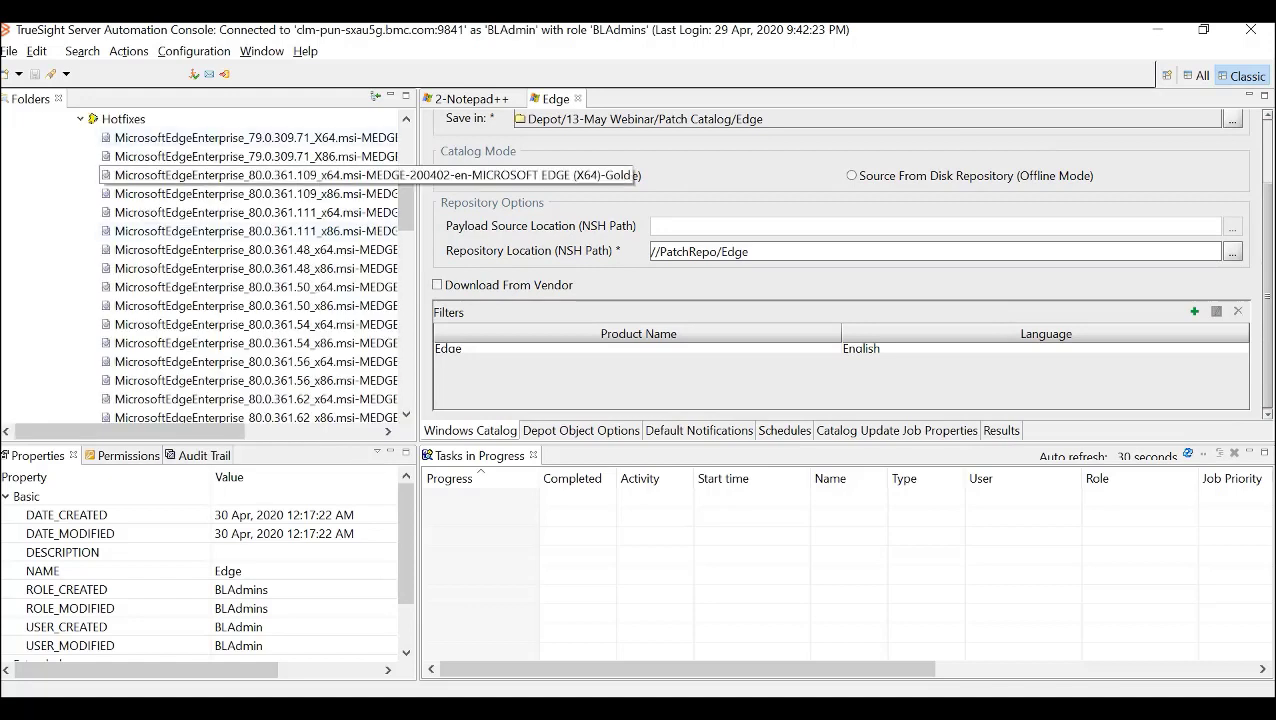
pyautogui.click(80, 119)
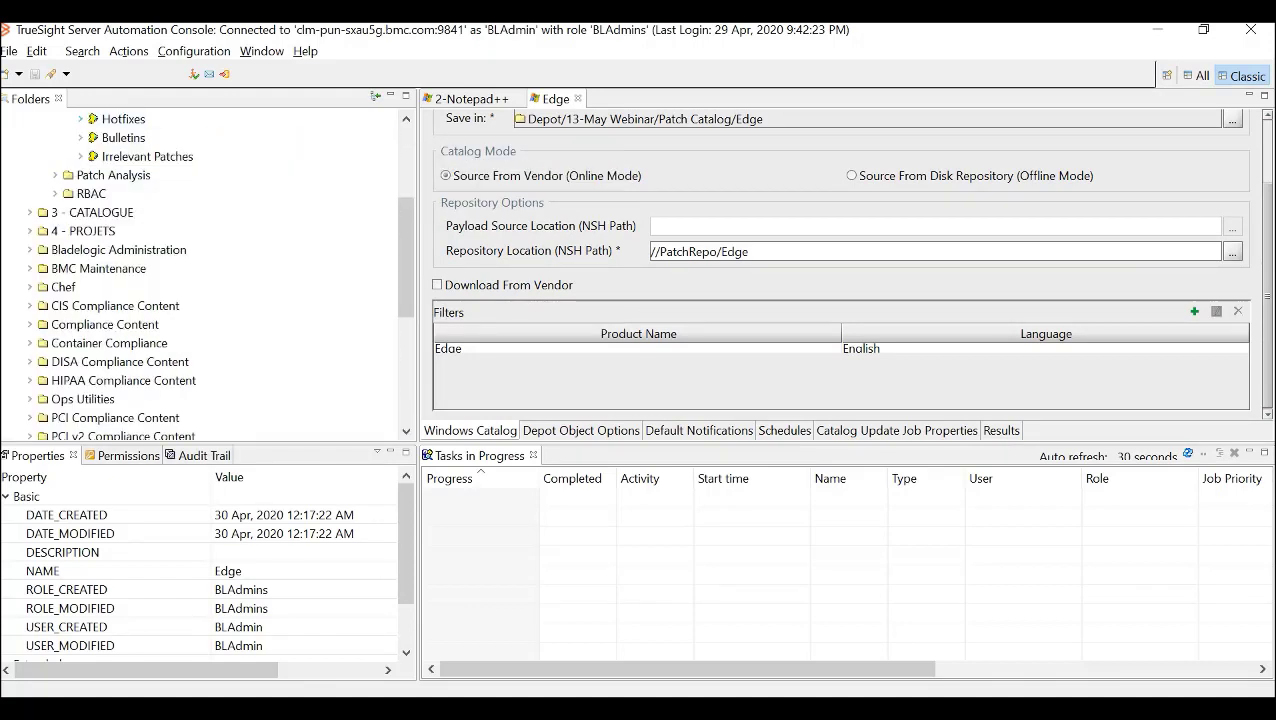
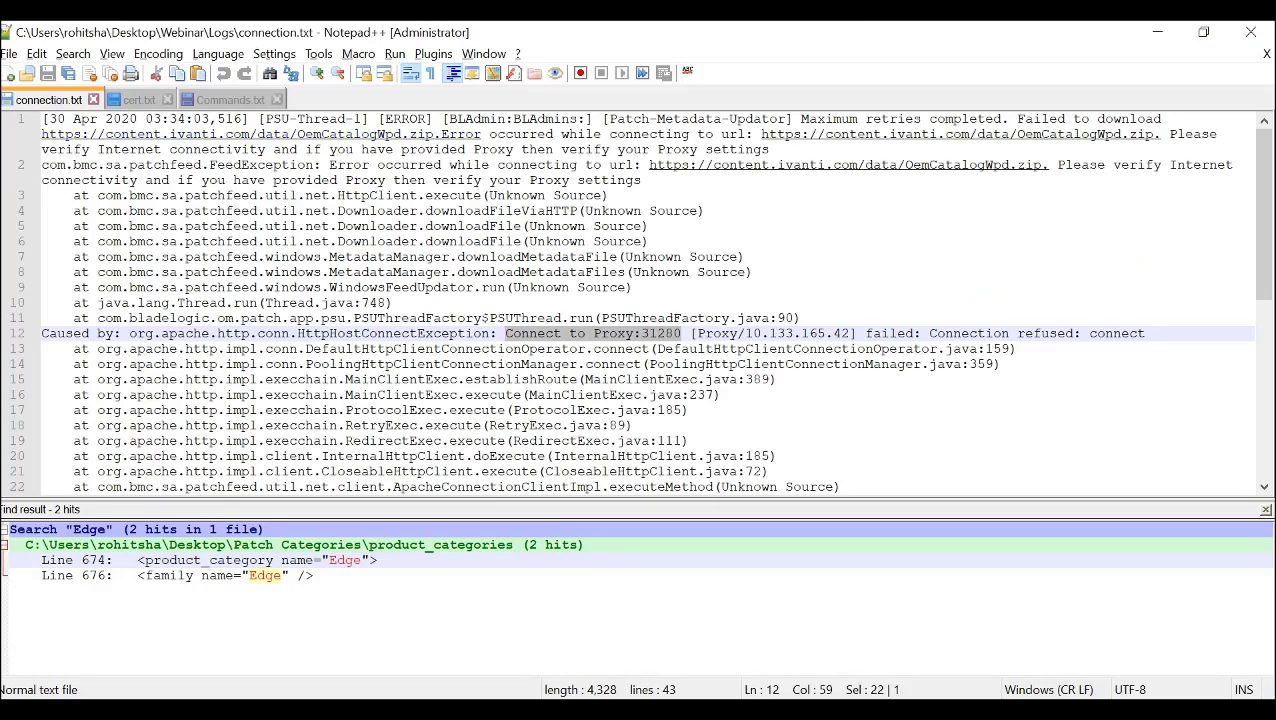
# - Compare the download error in connection.txt with the all-operating-systems proxy settings in the TrueSight console's Patch Global Configuration, closing the Winzip run details
pyautogui.moveTo(642, 181); pyautogui.dragTo(42, 119)
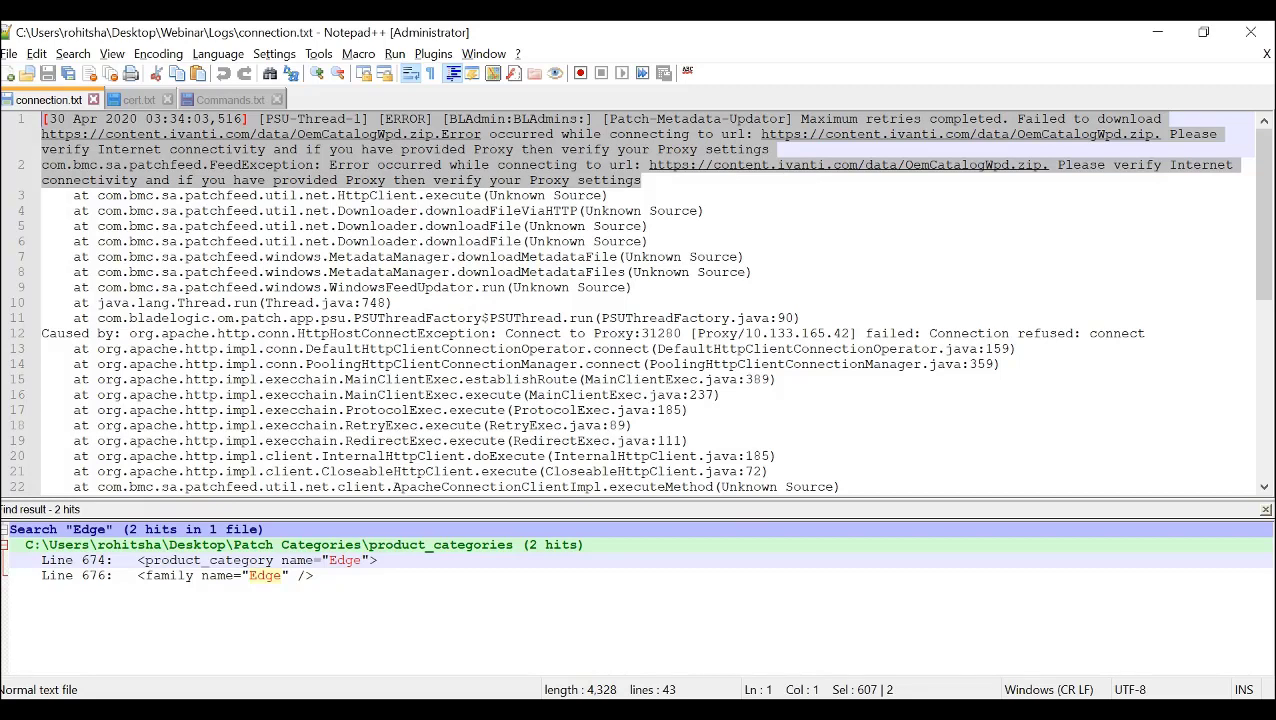
pyautogui.hotkey('alt', 'Tab')
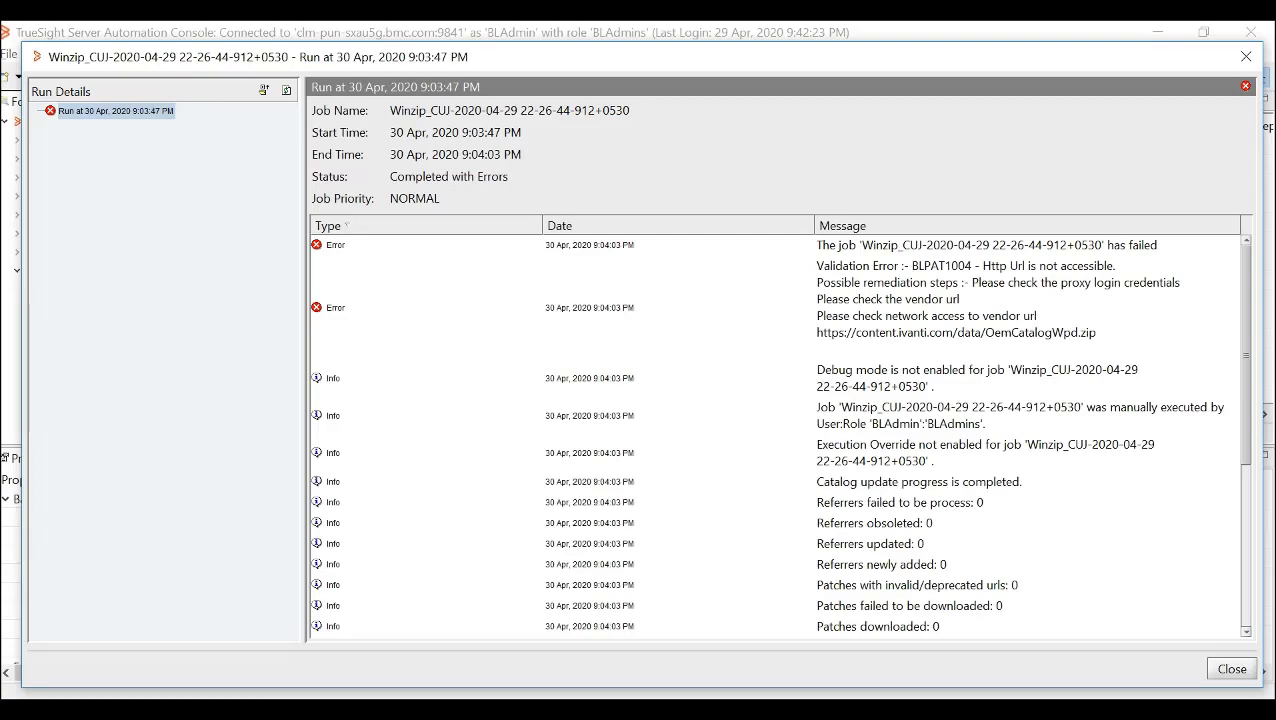
pyautogui.click(1245, 56)
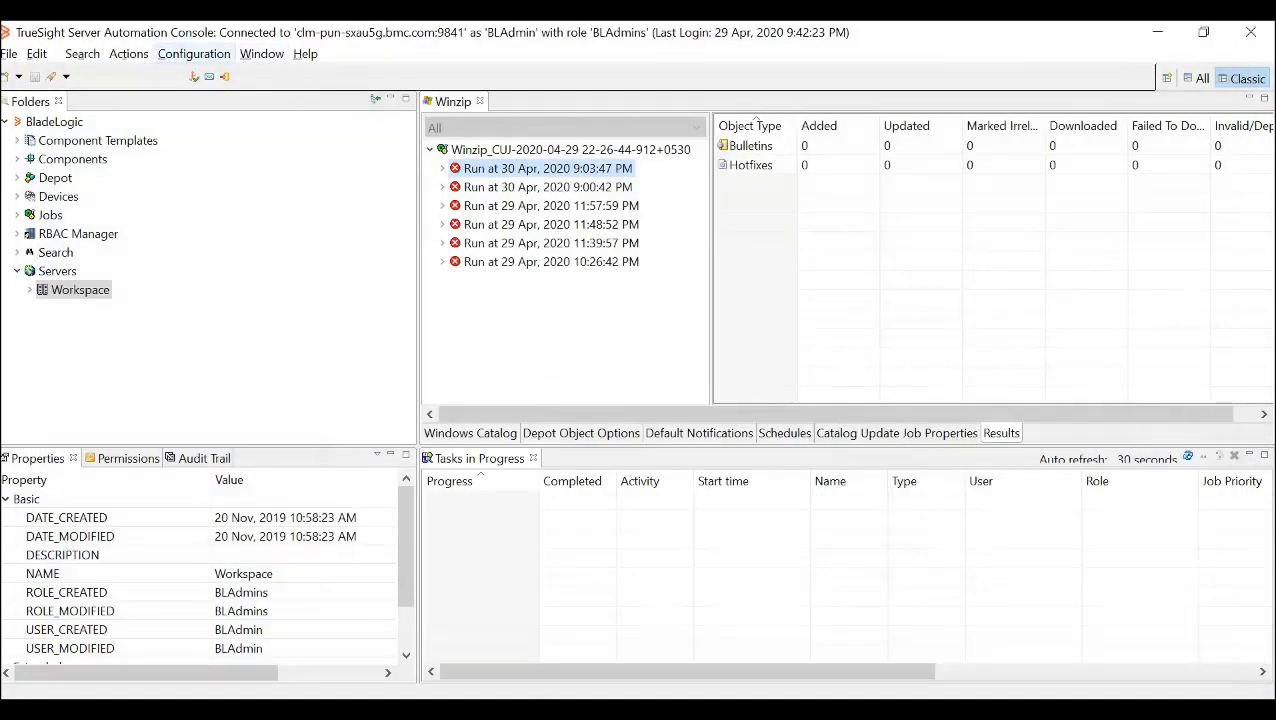
pyautogui.click(193, 53)
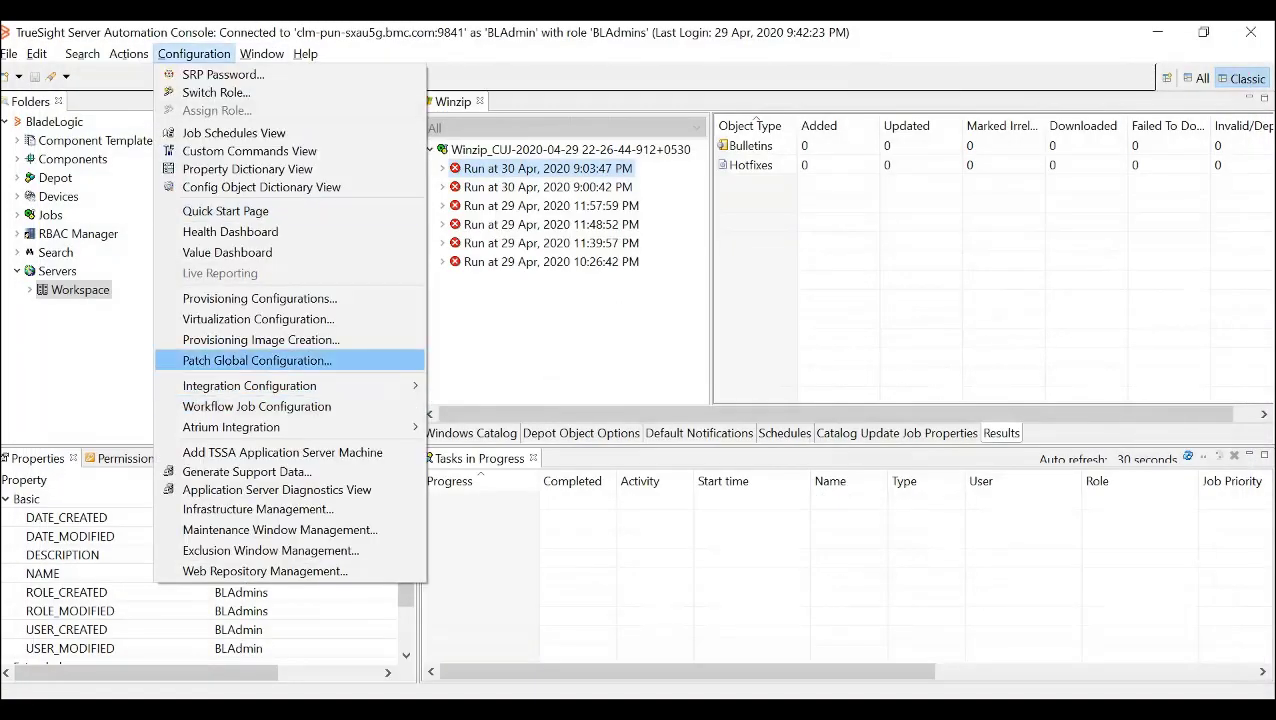
pyautogui.click(257, 360)
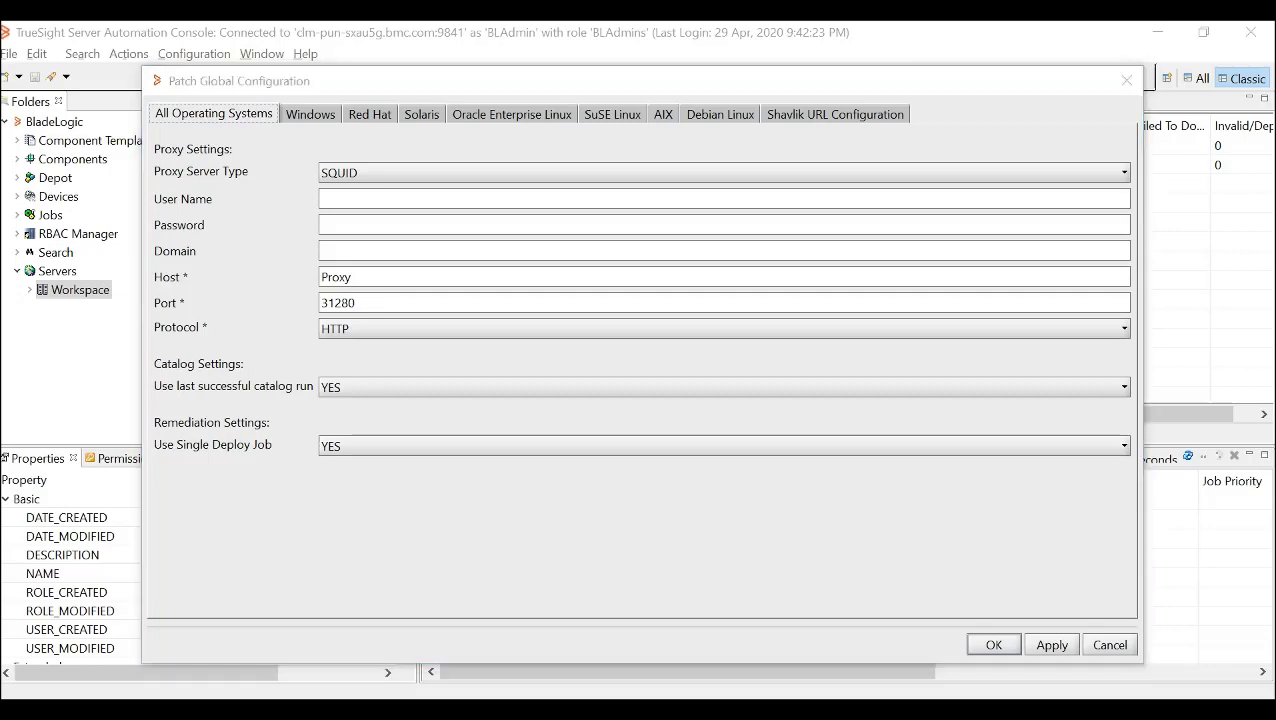
pyautogui.hotkey('alt', 'Tab')
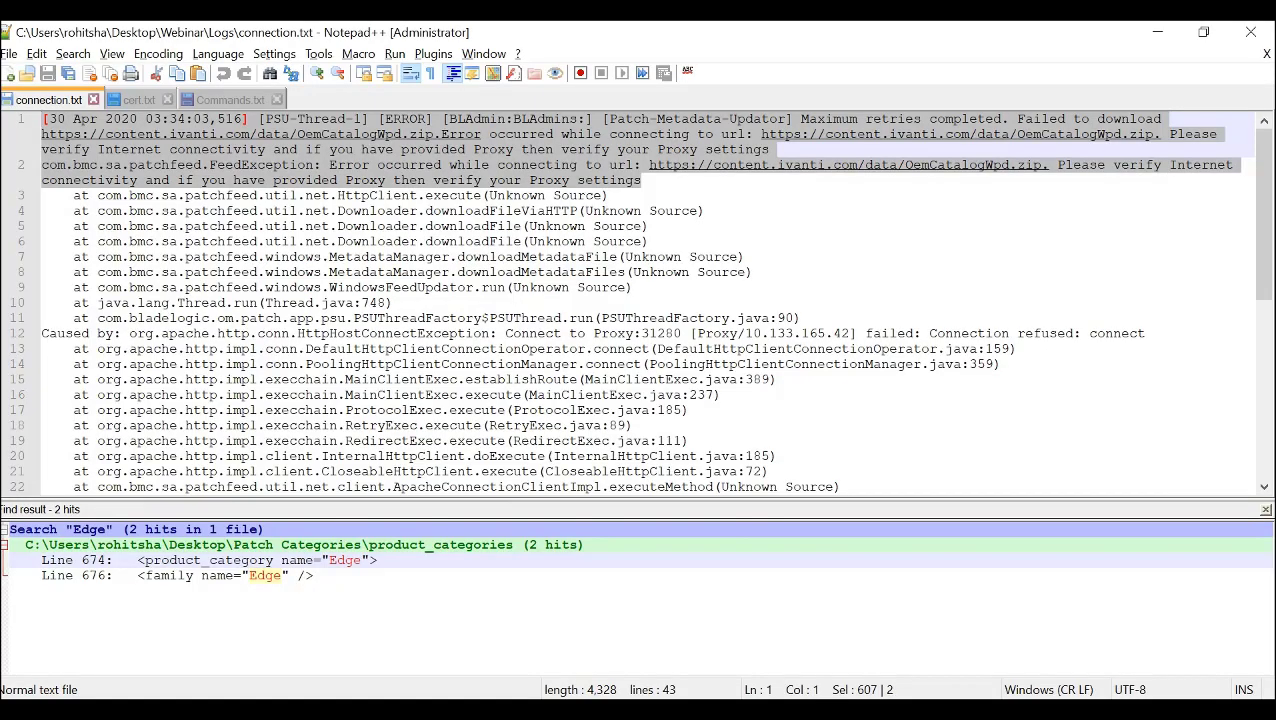
pyautogui.hotkey('alt', 'Tab')
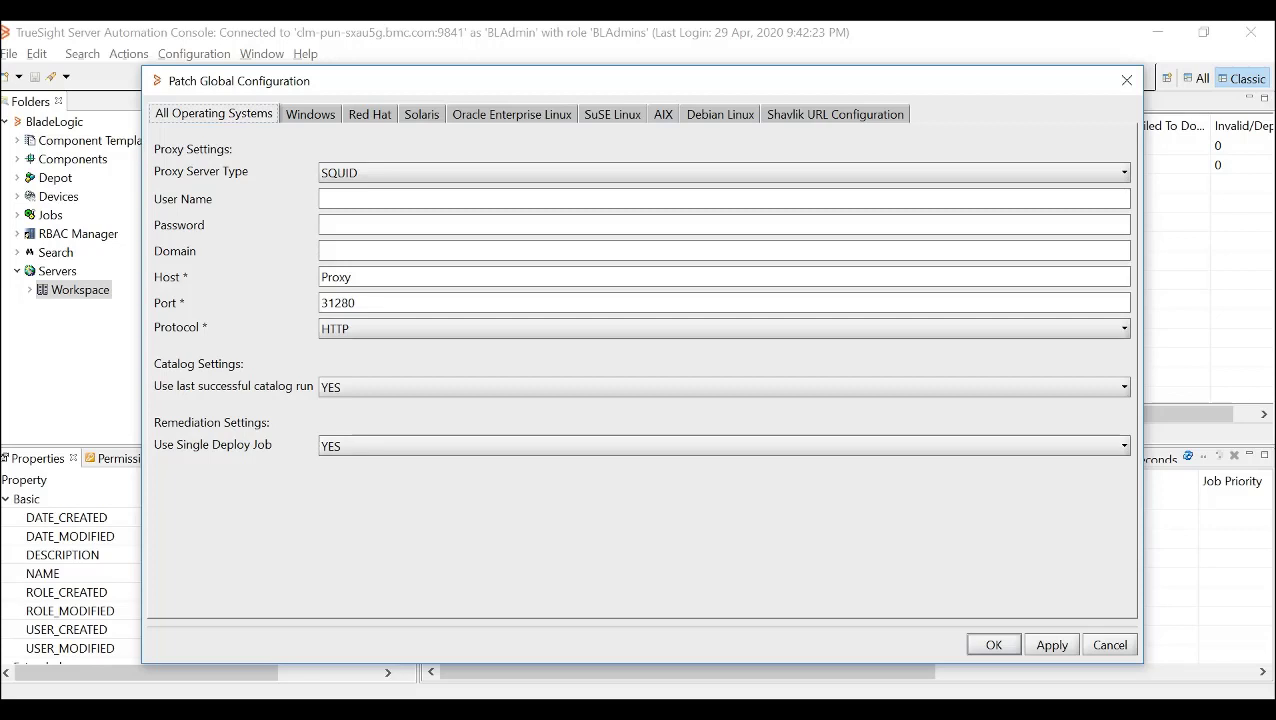
# - Switch to Notepad++ and examine the SSL handshake exception in cert.txt and the Import Certificate commands in Commands.txt
pyautogui.hotkey('alt', 'Tab')
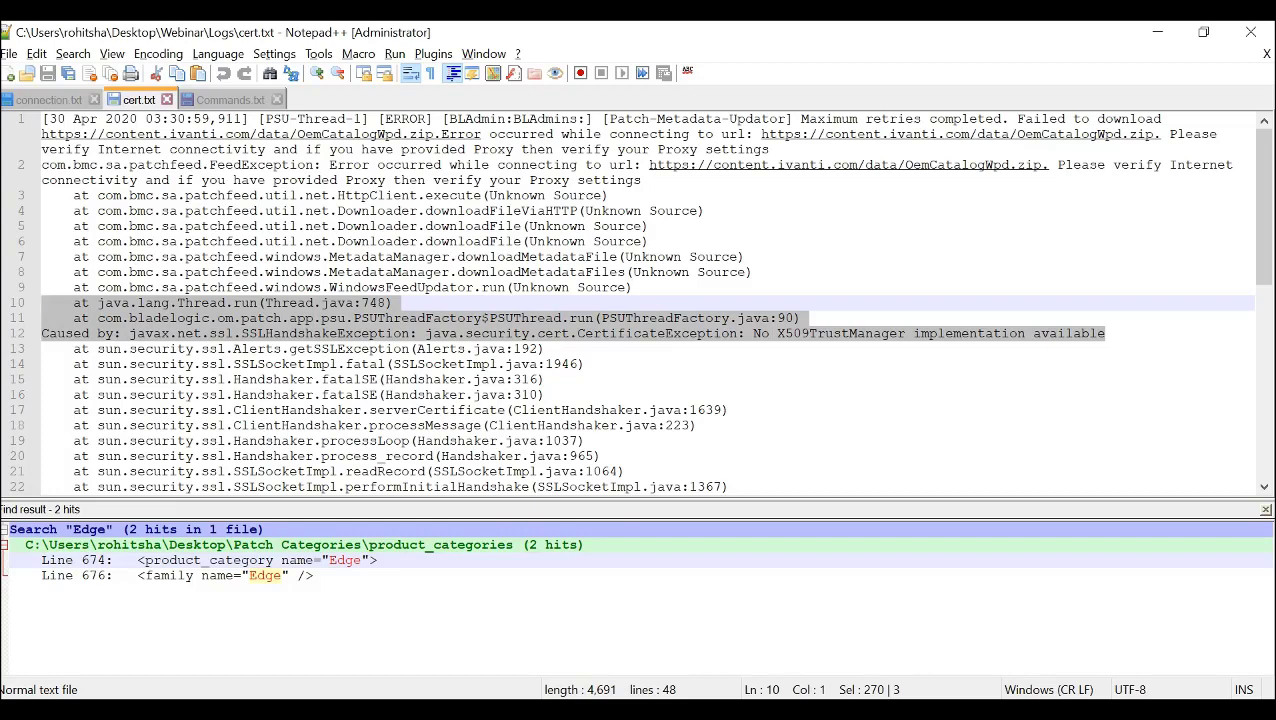
pyautogui.hotkey('alt', 'Tab')
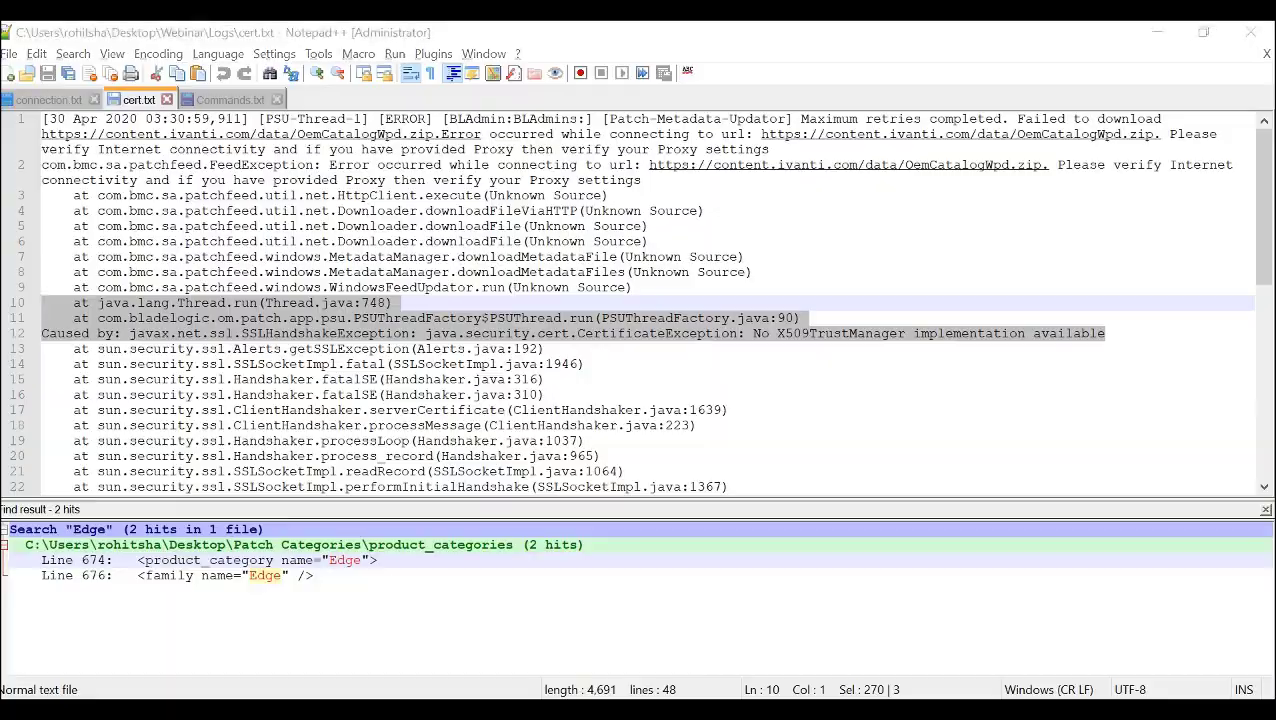
pyautogui.hotkey('alt', 'Tab')
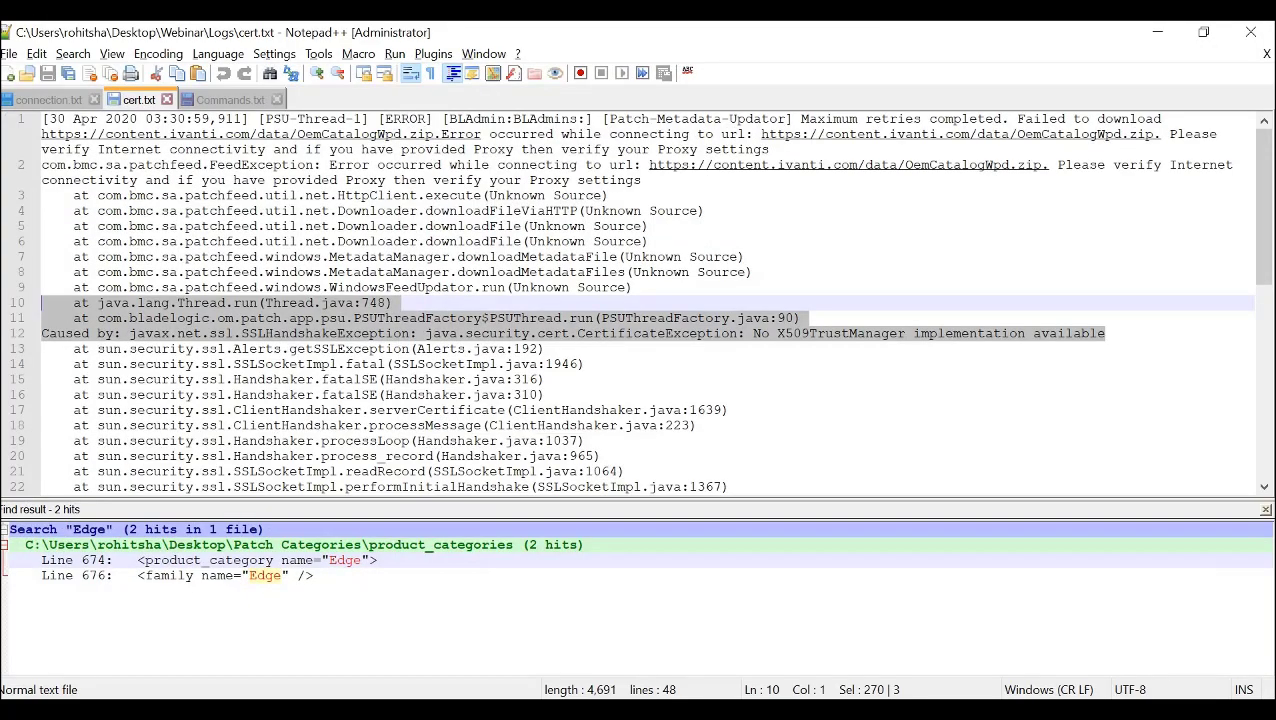
pyautogui.hotkey('ctrl', 'Tab')
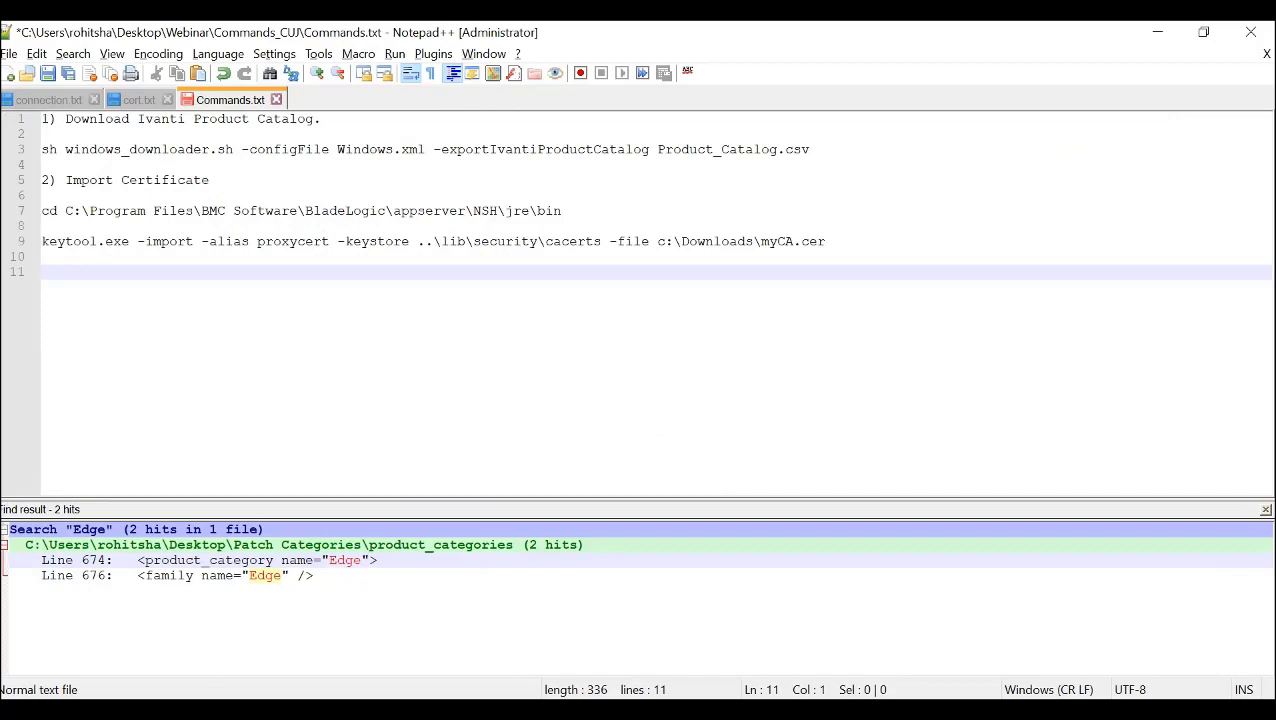
pyautogui.click(562, 211)
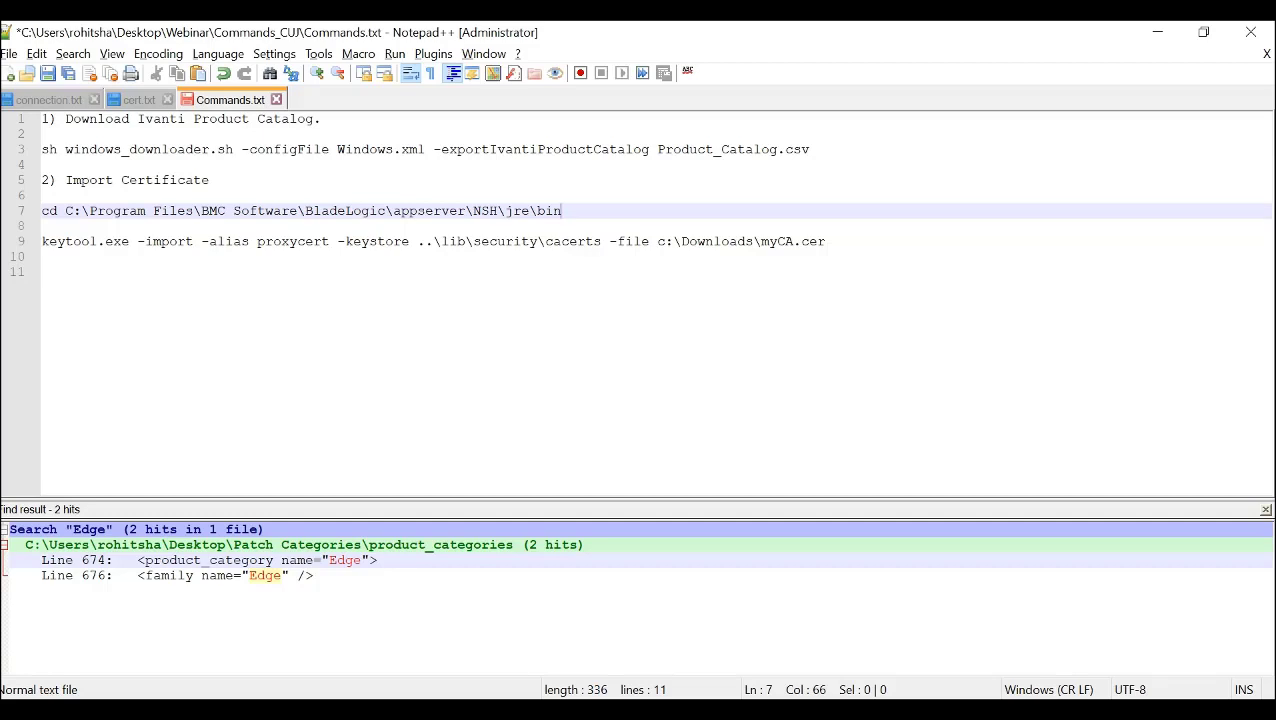
pyautogui.moveTo(130, 242); pyautogui.dragTo(49, 242)
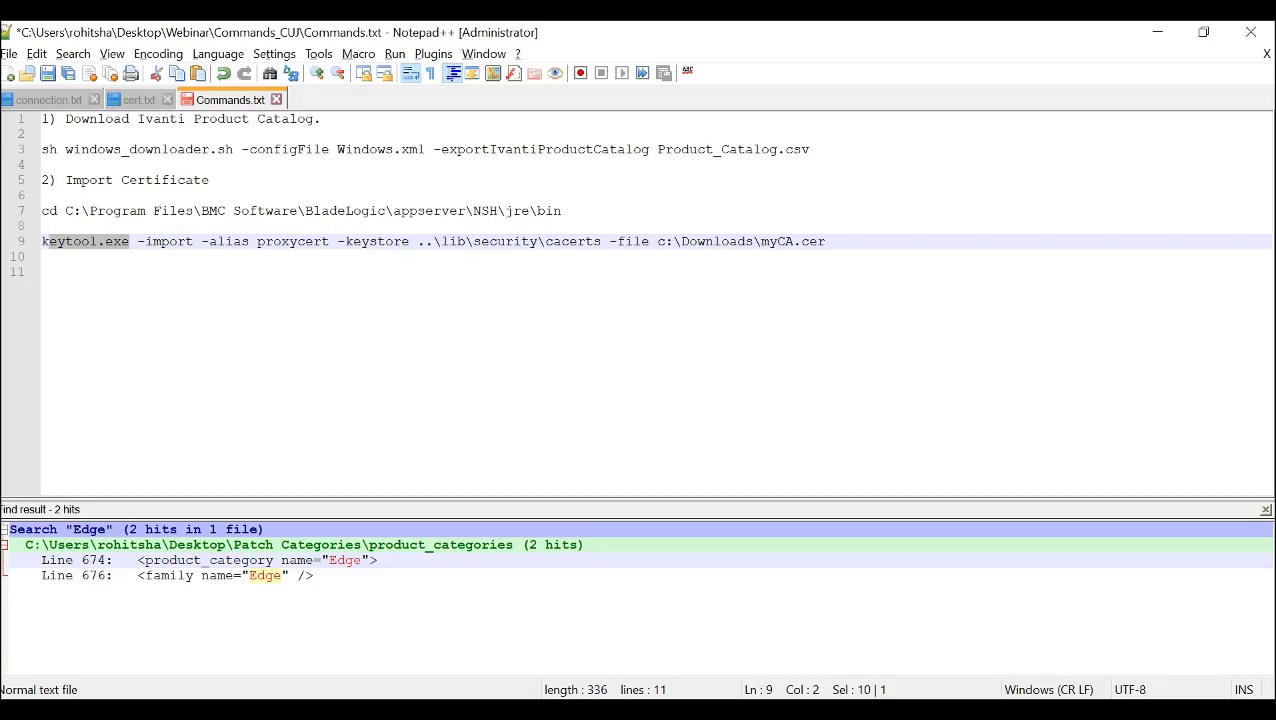
# - In the server's Command Prompt, import c:\Downloads\myCA.cer into ..\lib\security\cacerts under alias proxycert1 with keytool.exe, entering the keystore password and trusting the certificate
pyautogui.hotkey('alt', 'Tab')
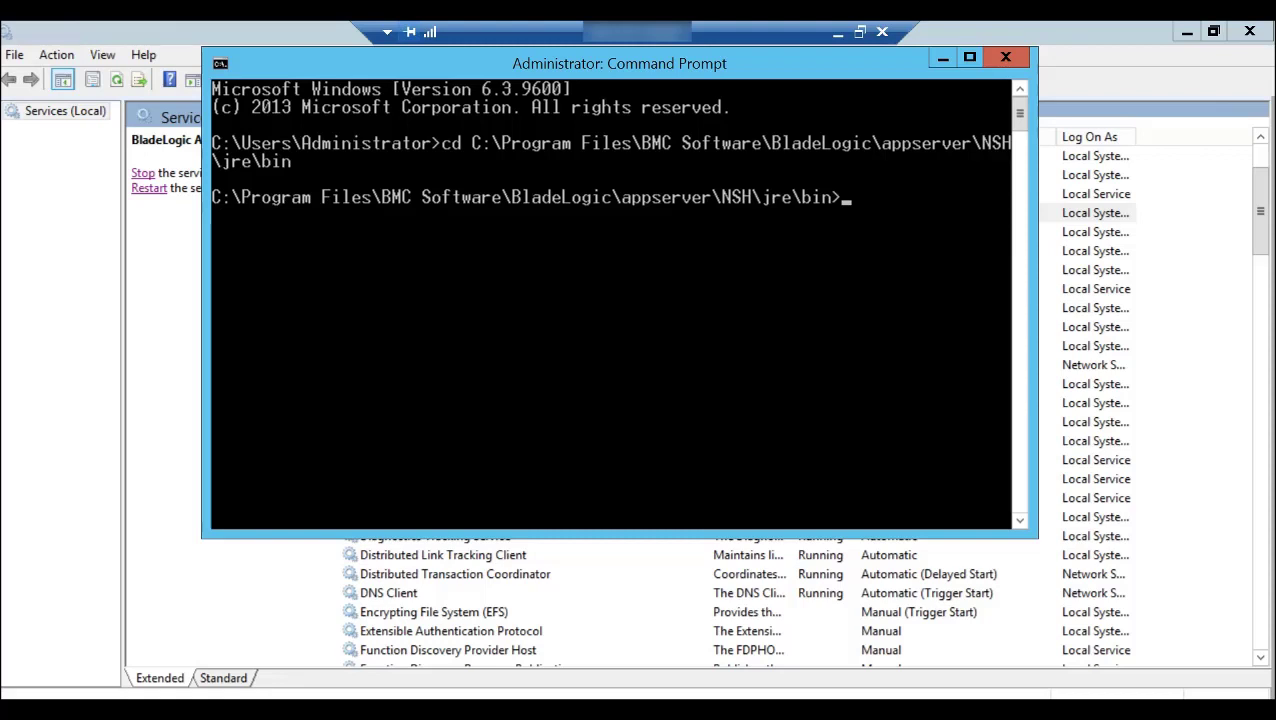
pyautogui.write('keytool.exe -import -alias proxycert1 -keystore ..\\lib\\security\\cacerts -file c:\\Downloads\\myCA.cer')
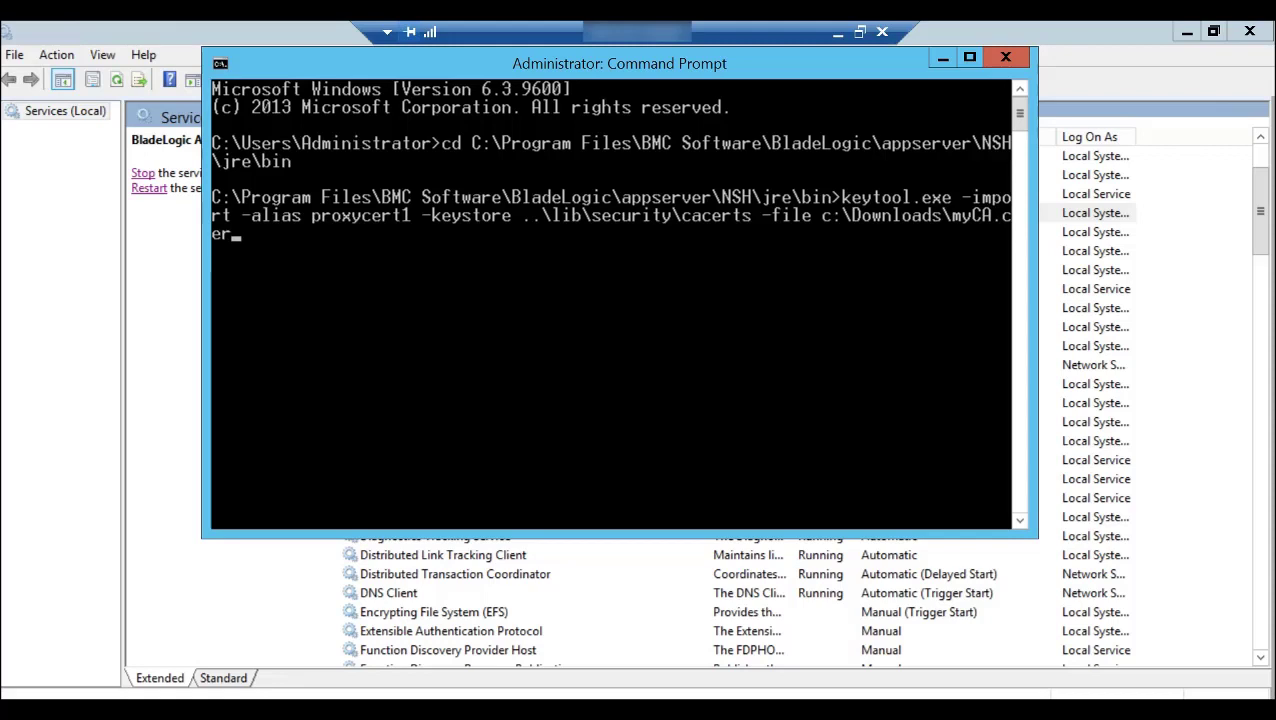
pyautogui.press('Return')
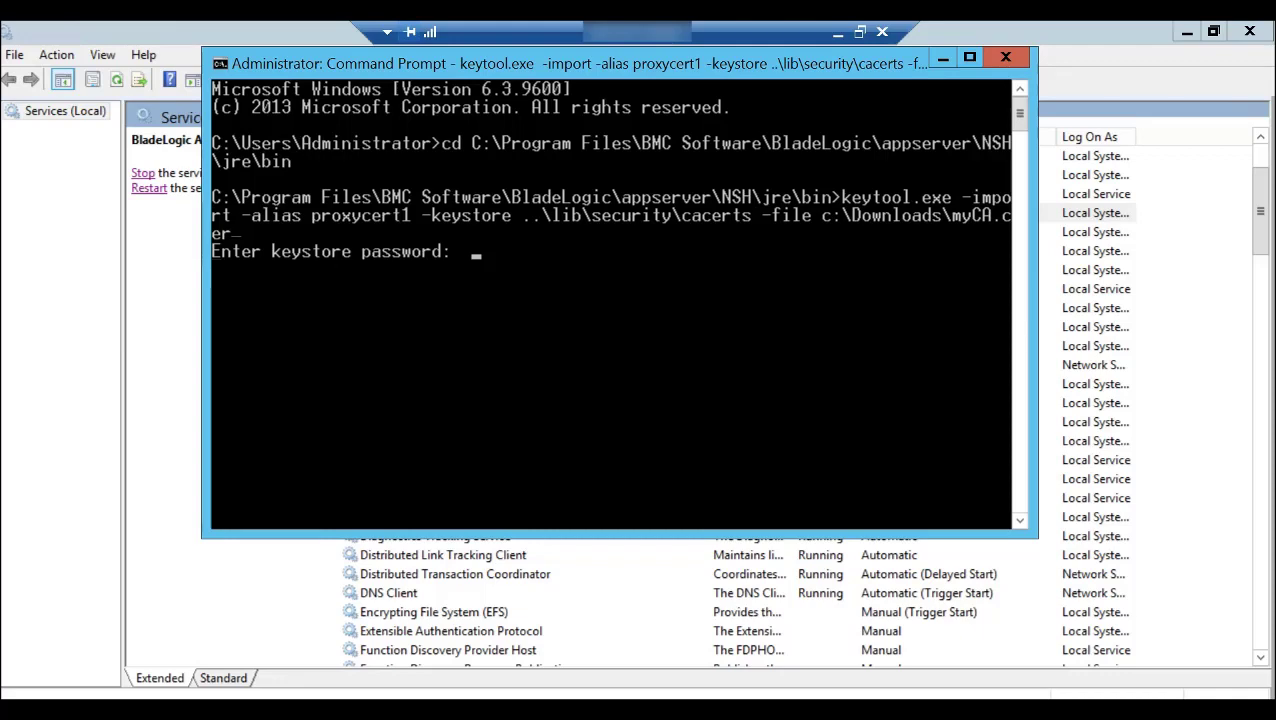
pyautogui.press('Return')
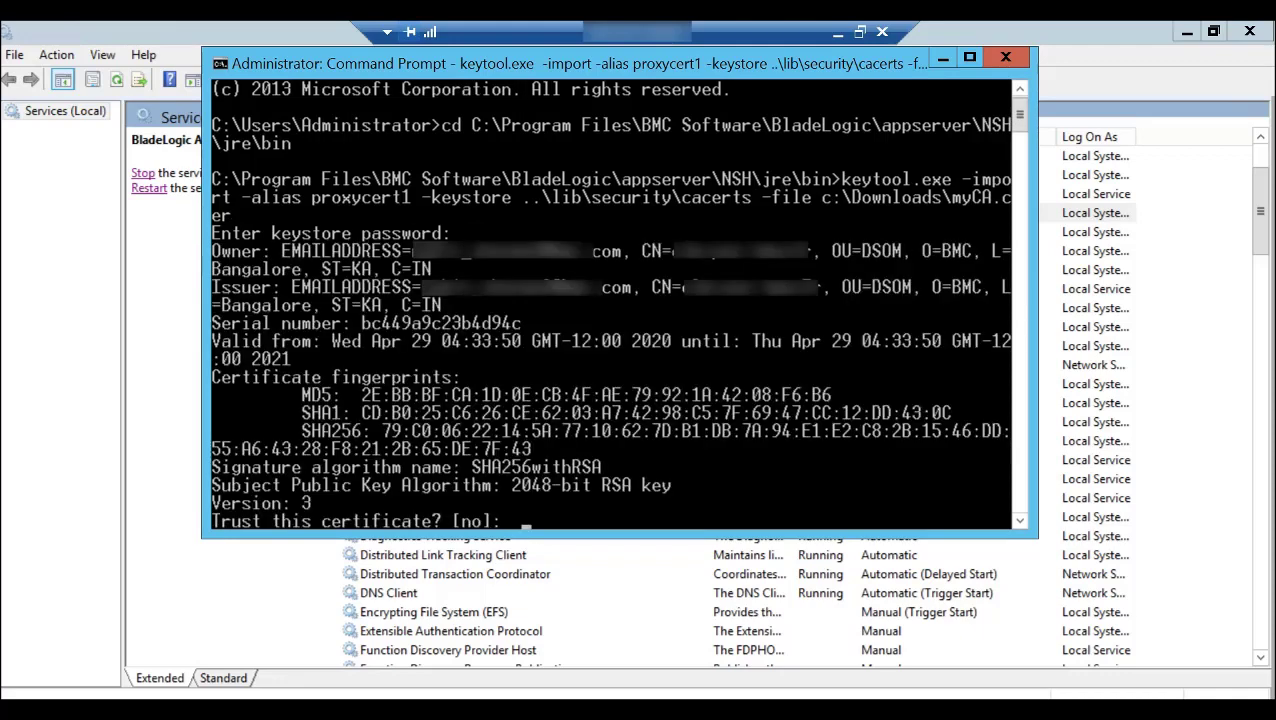
pyautogui.write('yes')
pyautogui.press('Return')
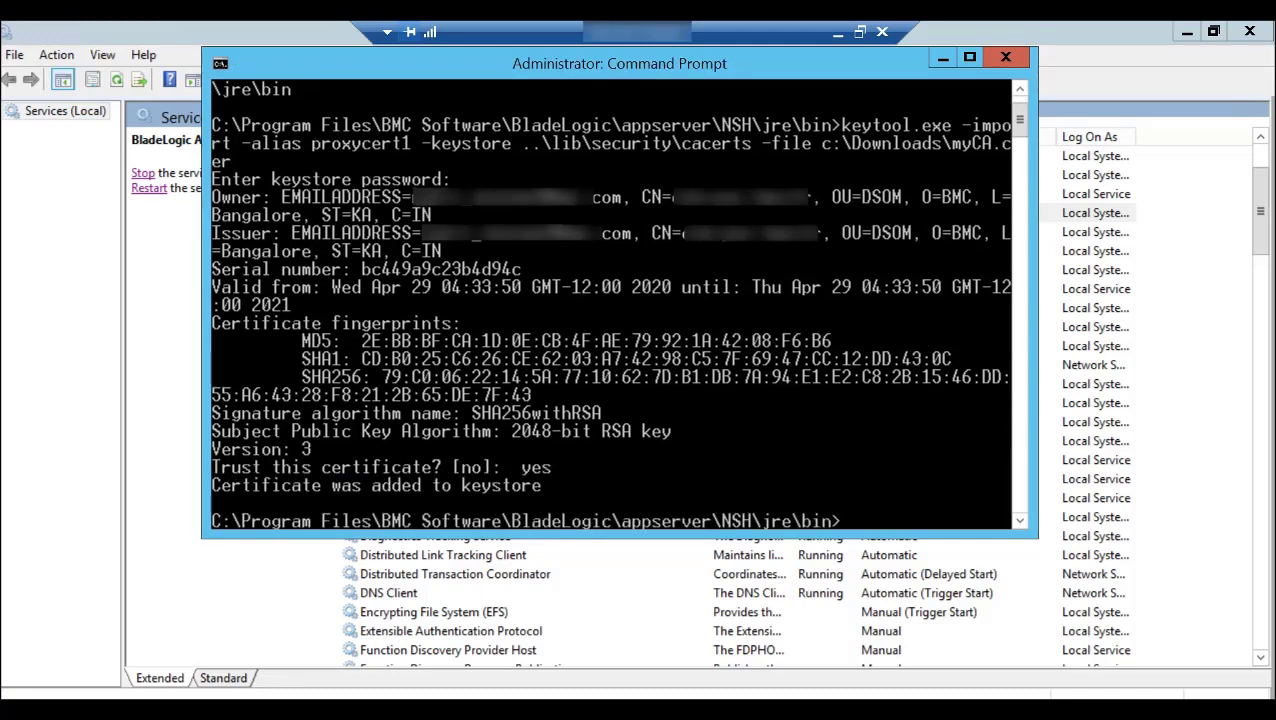
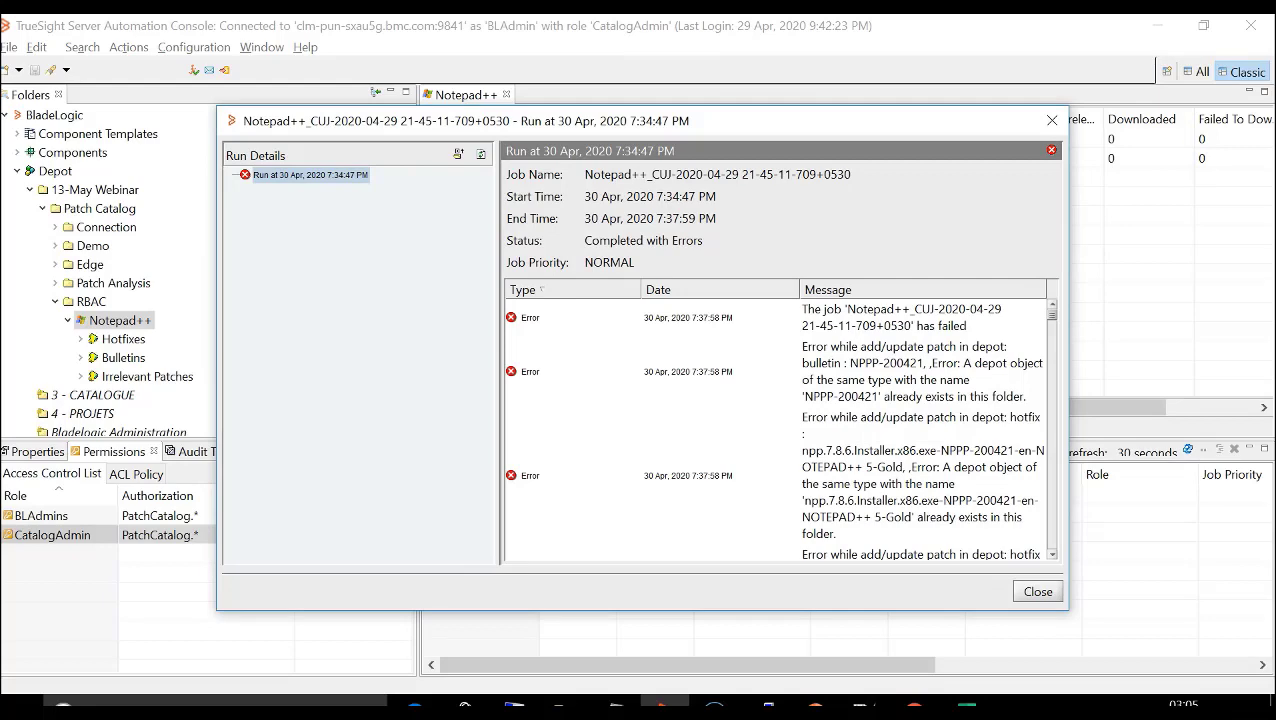
# - Close the failed run's details and check the permissions on the Notepad++ catalog's Hotfixes, Bulletins, Irrelevant Patches and bulletin NPPP-003
pyautogui.click(1038, 591)
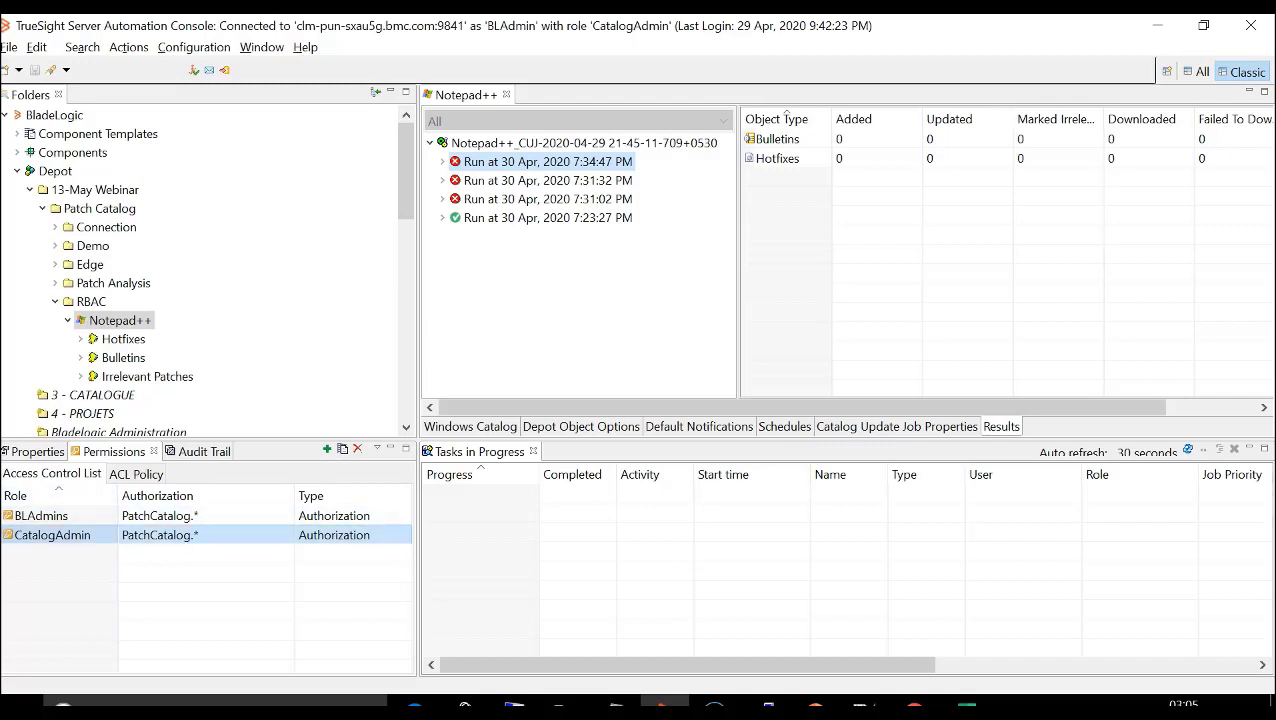
pyautogui.click(123, 339)
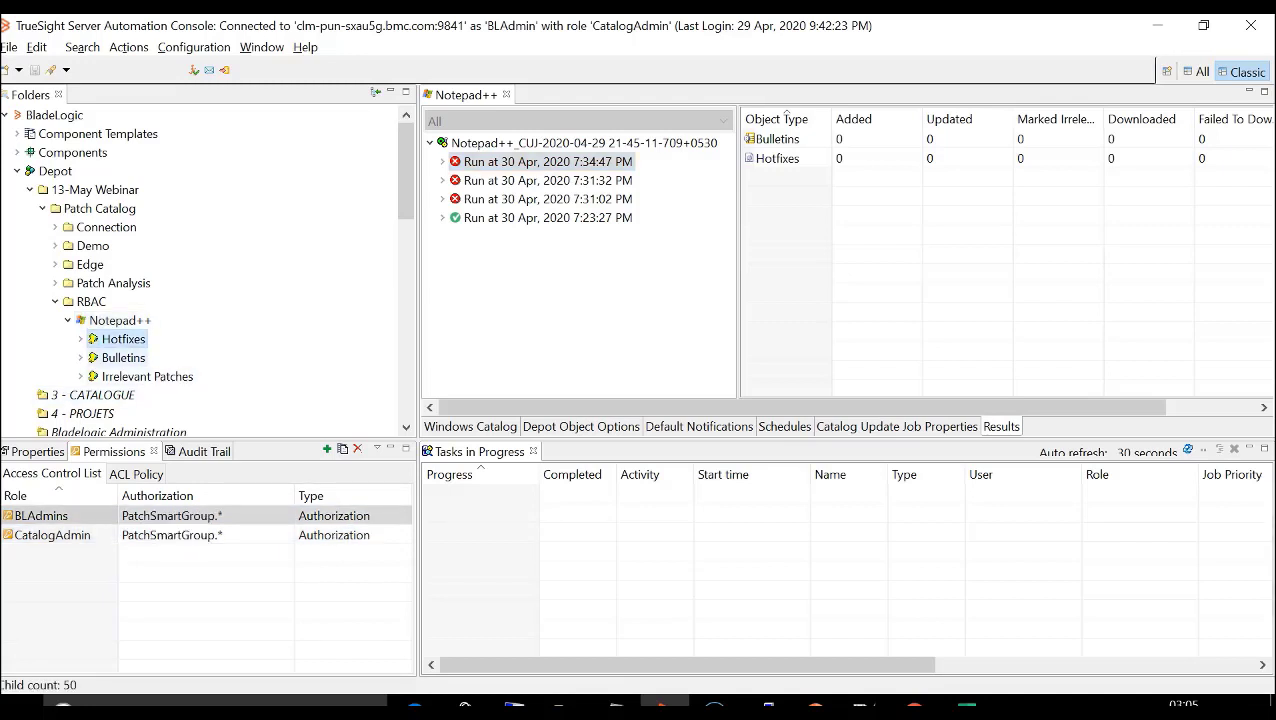
pyautogui.click(123, 358)
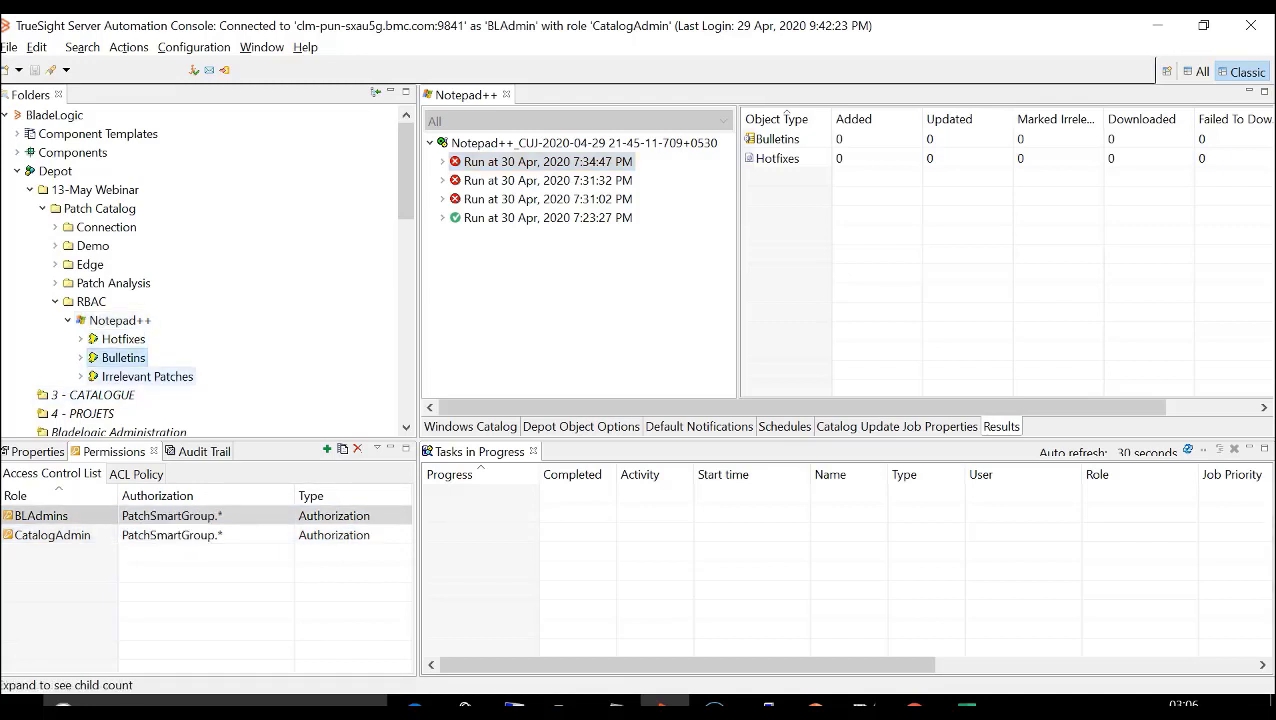
pyautogui.click(147, 377)
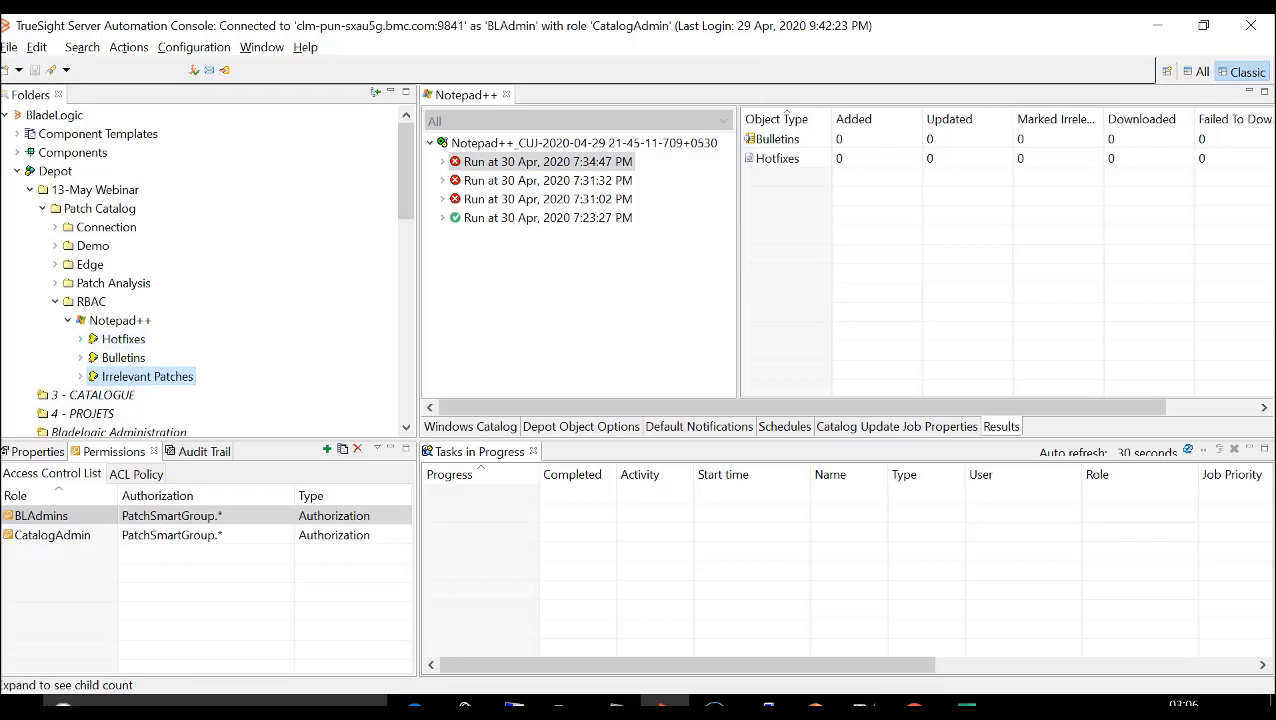
pyautogui.click(80, 358)
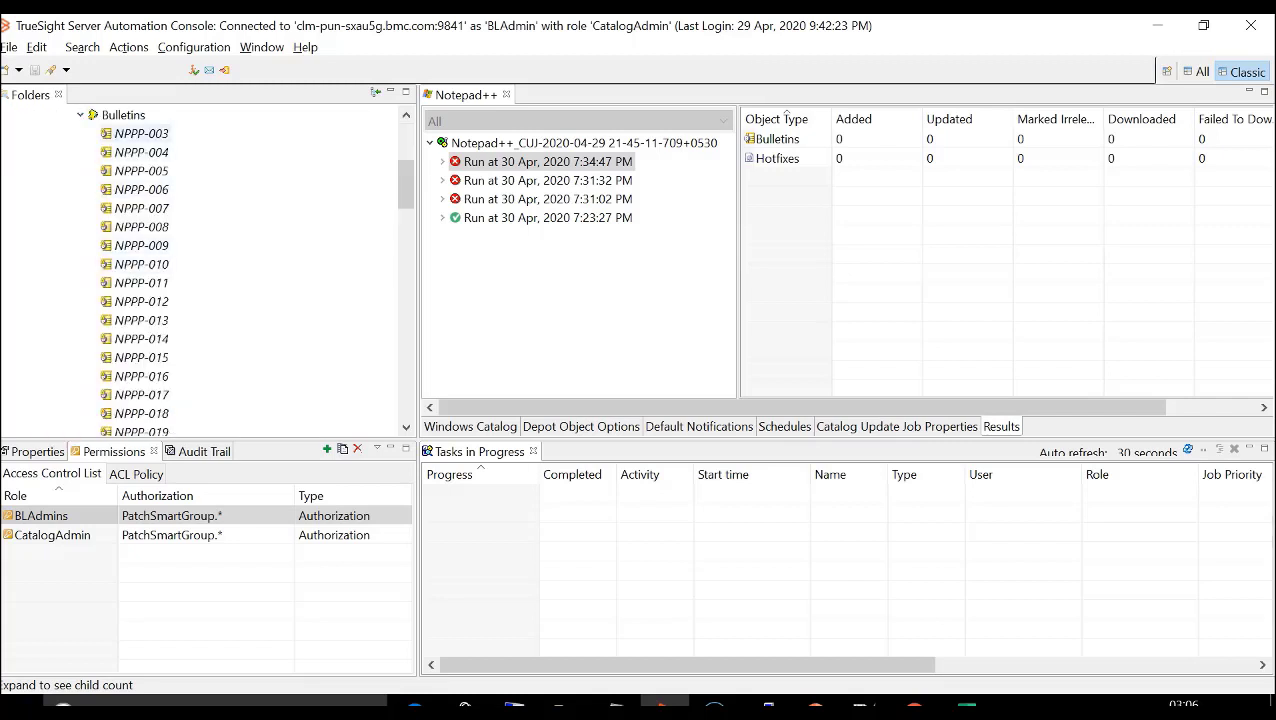
pyautogui.click(141, 134)
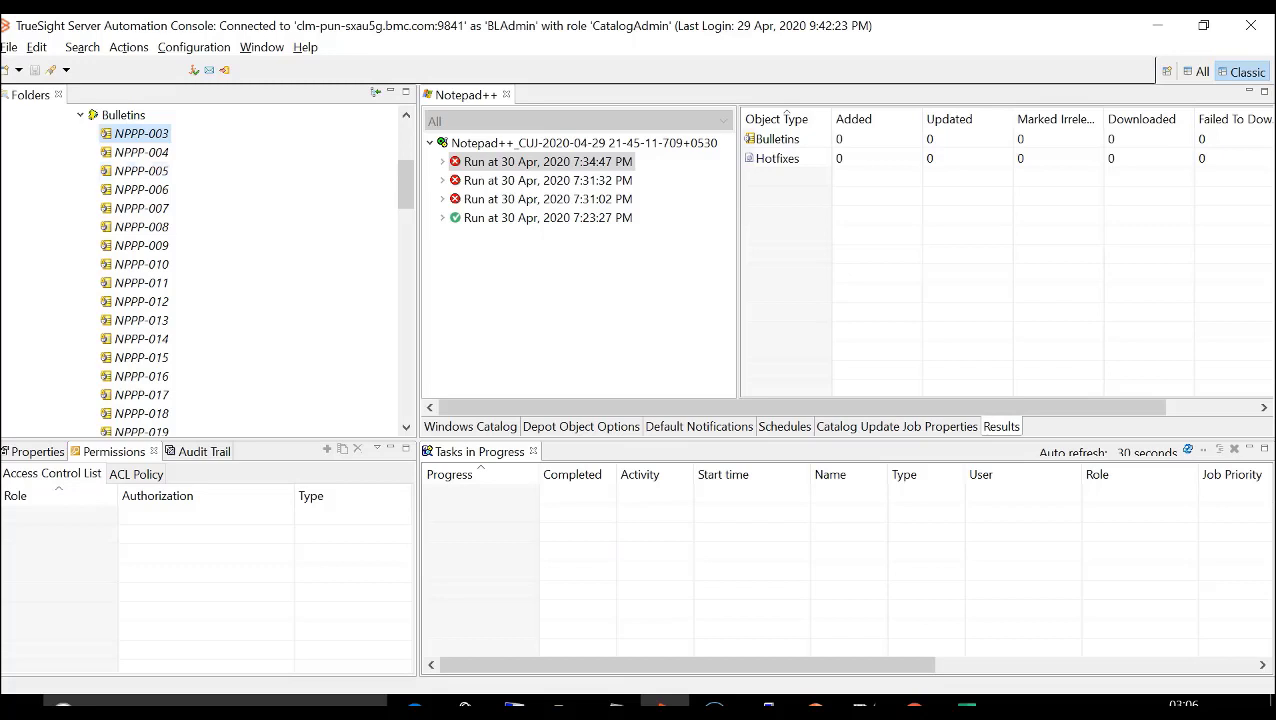
pyautogui.click(81, 115)
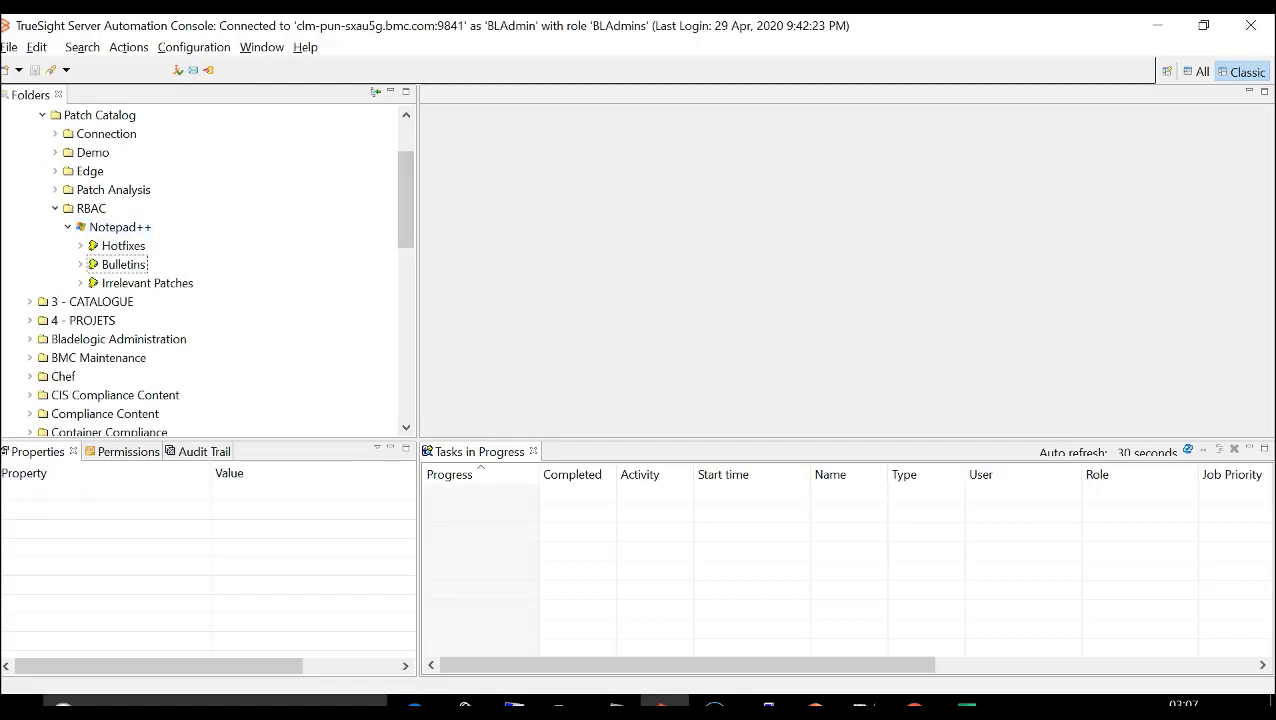
# - Open the PatchCatalog ACL policy in RBAC Manager and examine its policy access control list
pyautogui.scroll(-7, 200, 270)
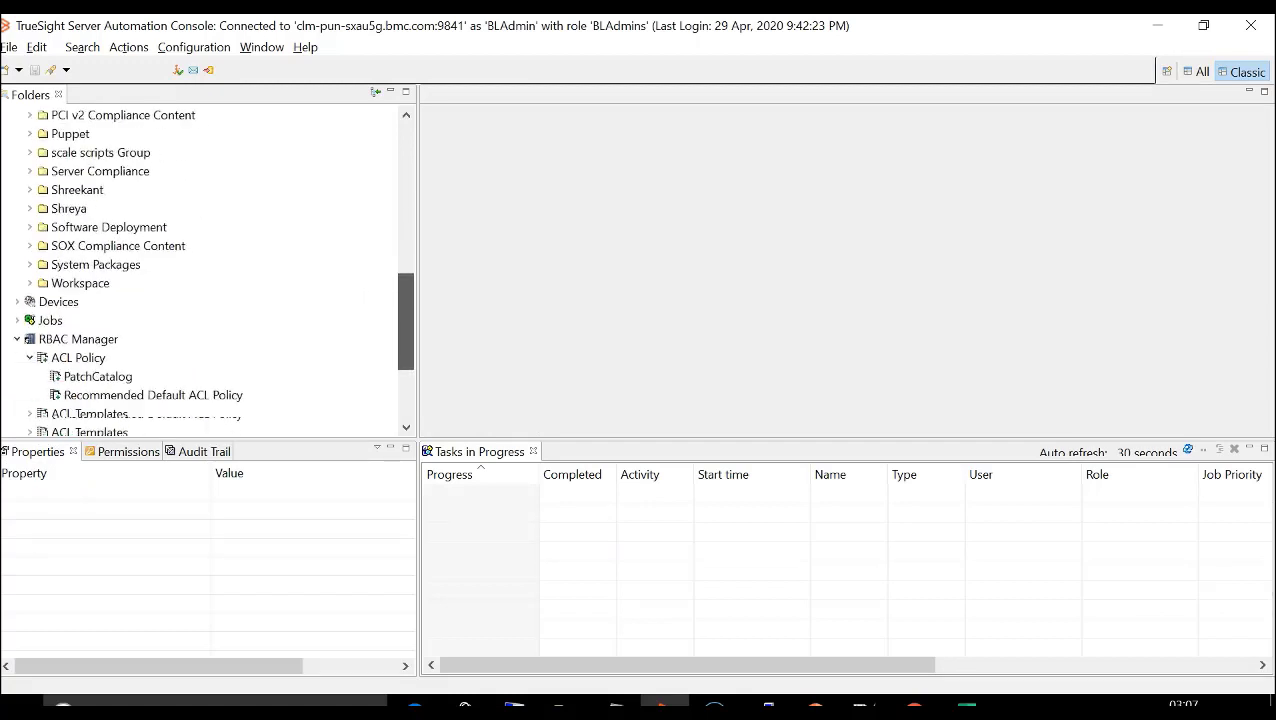
pyautogui.scroll(-2, 200, 270)
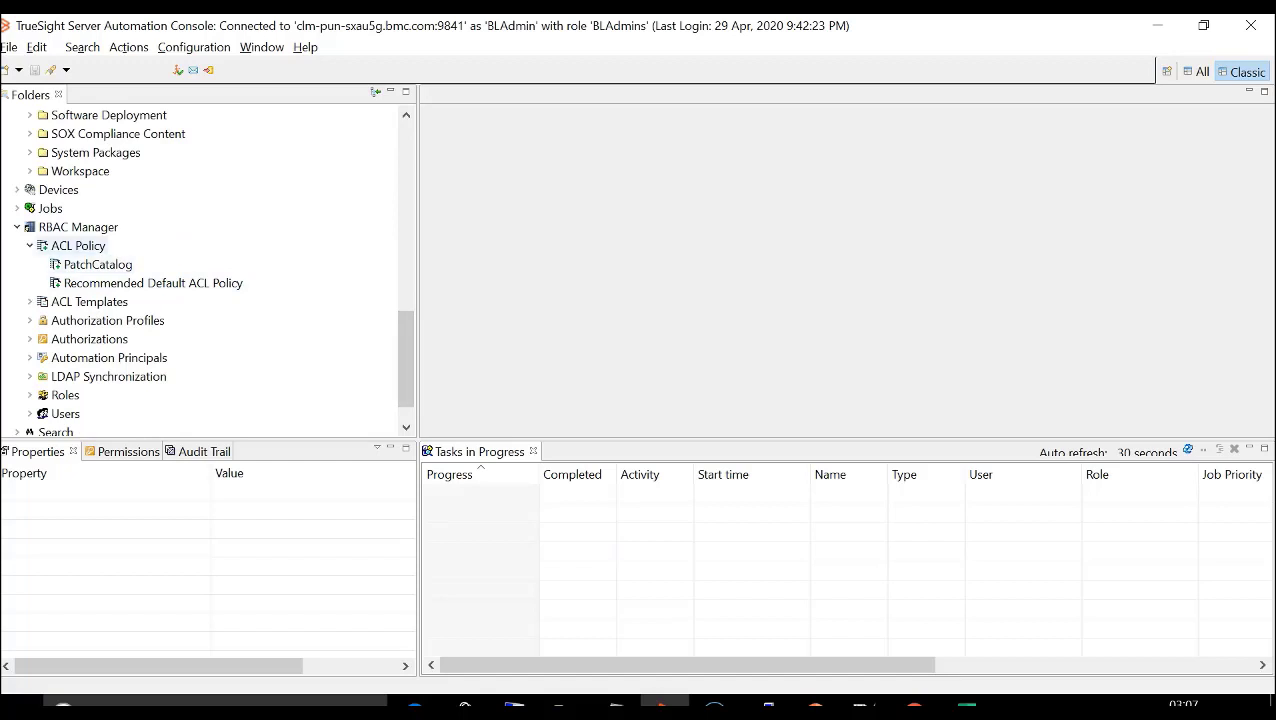
pyautogui.click(97, 265)
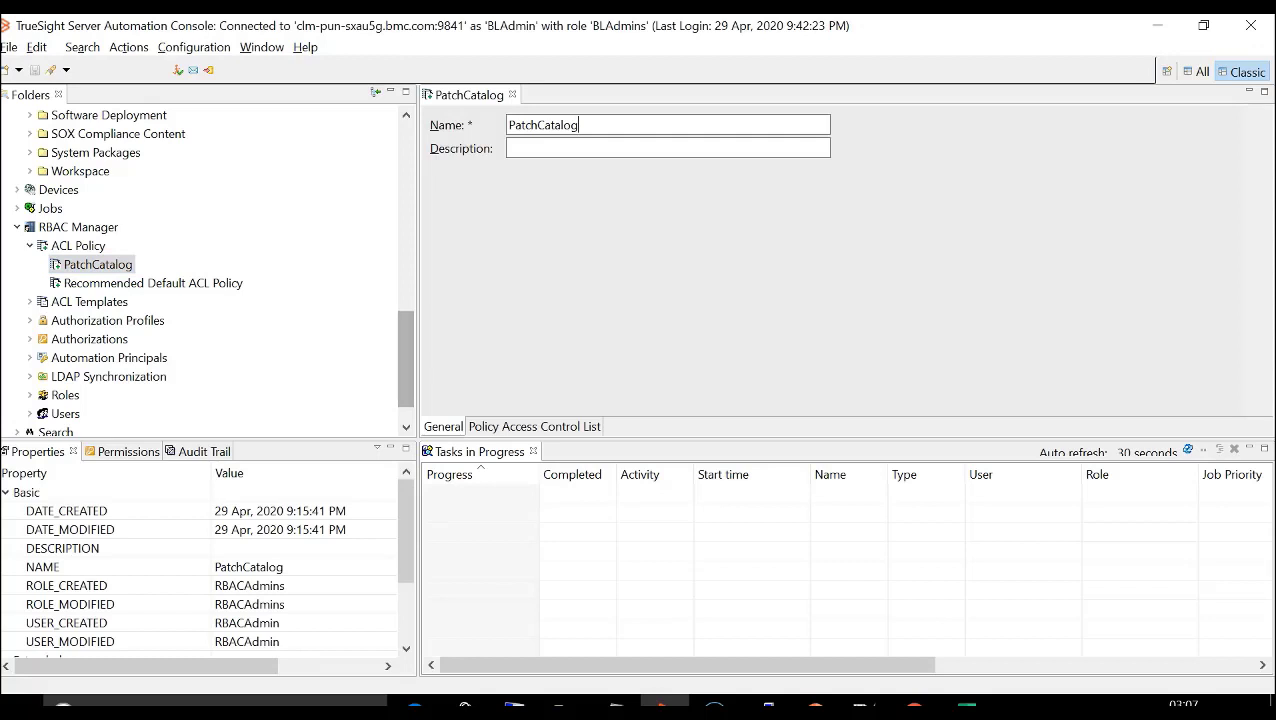
pyautogui.click(534, 427)
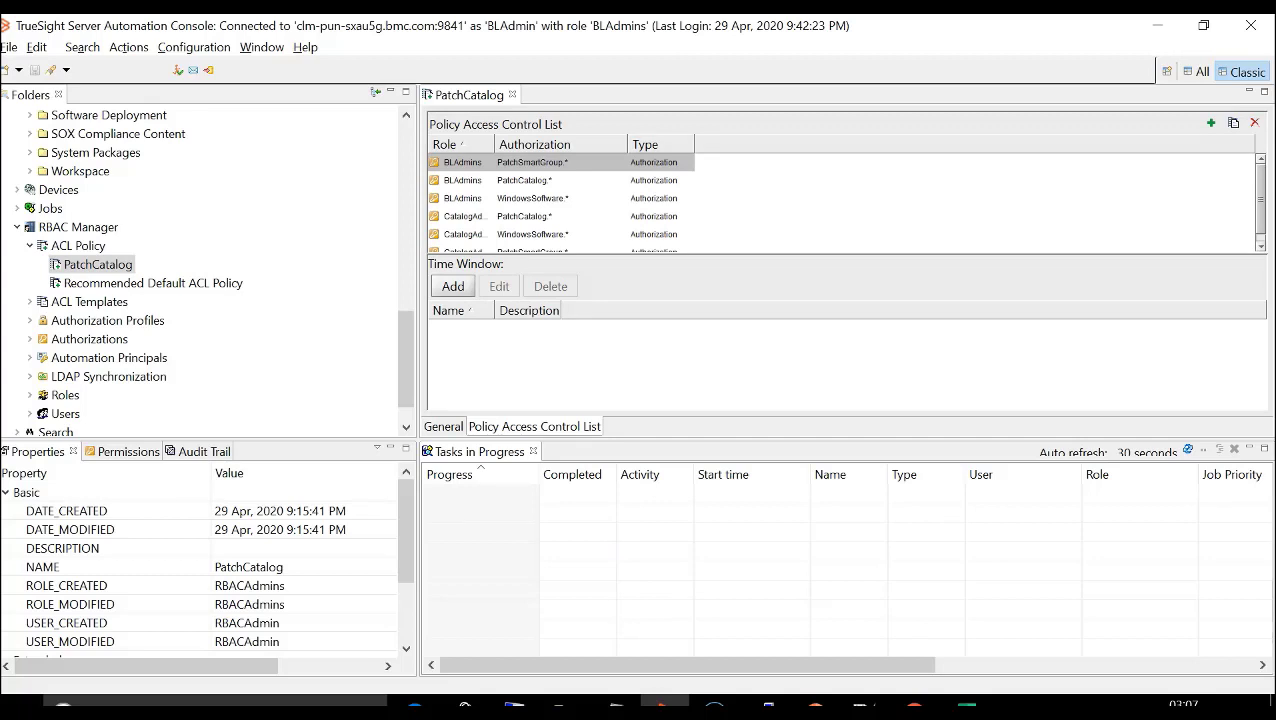
# - Set the RBAC policy in the Notepad++ catalog's depot object options to PatchCatalog and save the catalog
pyautogui.moveTo(406, 359); pyautogui.dragTo(406, 221)
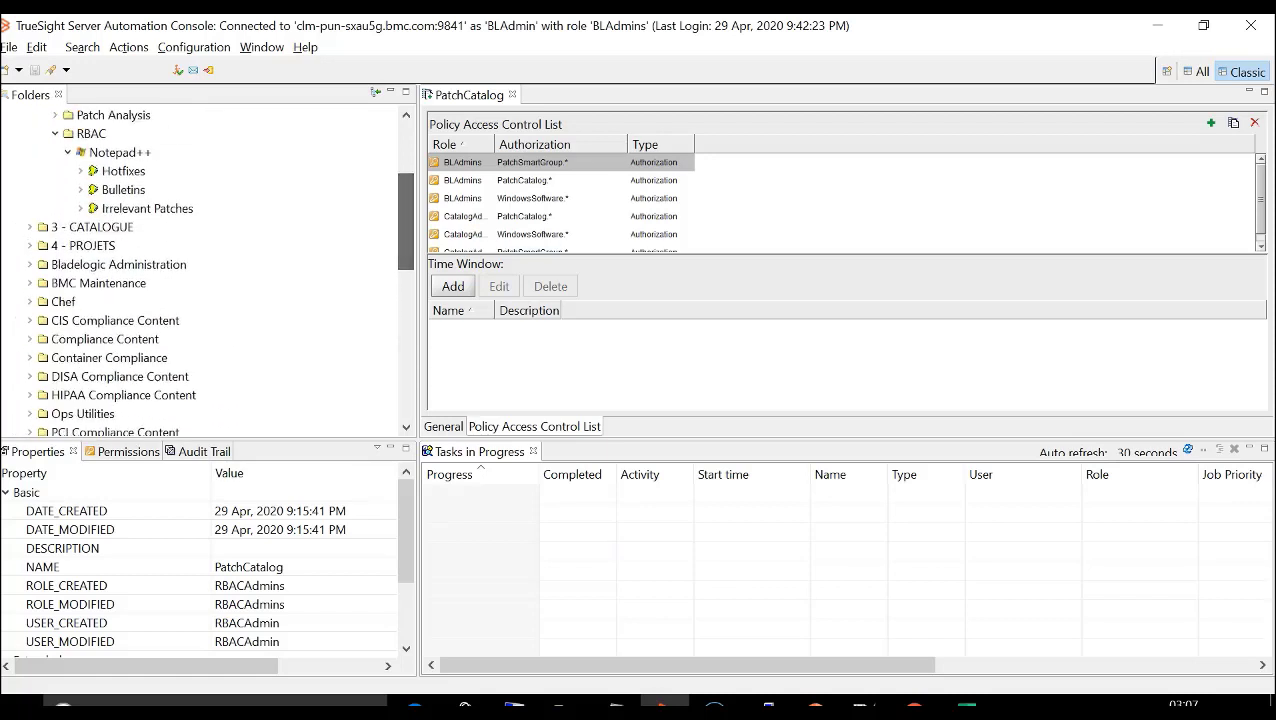
pyautogui.doubleClick(119, 153)
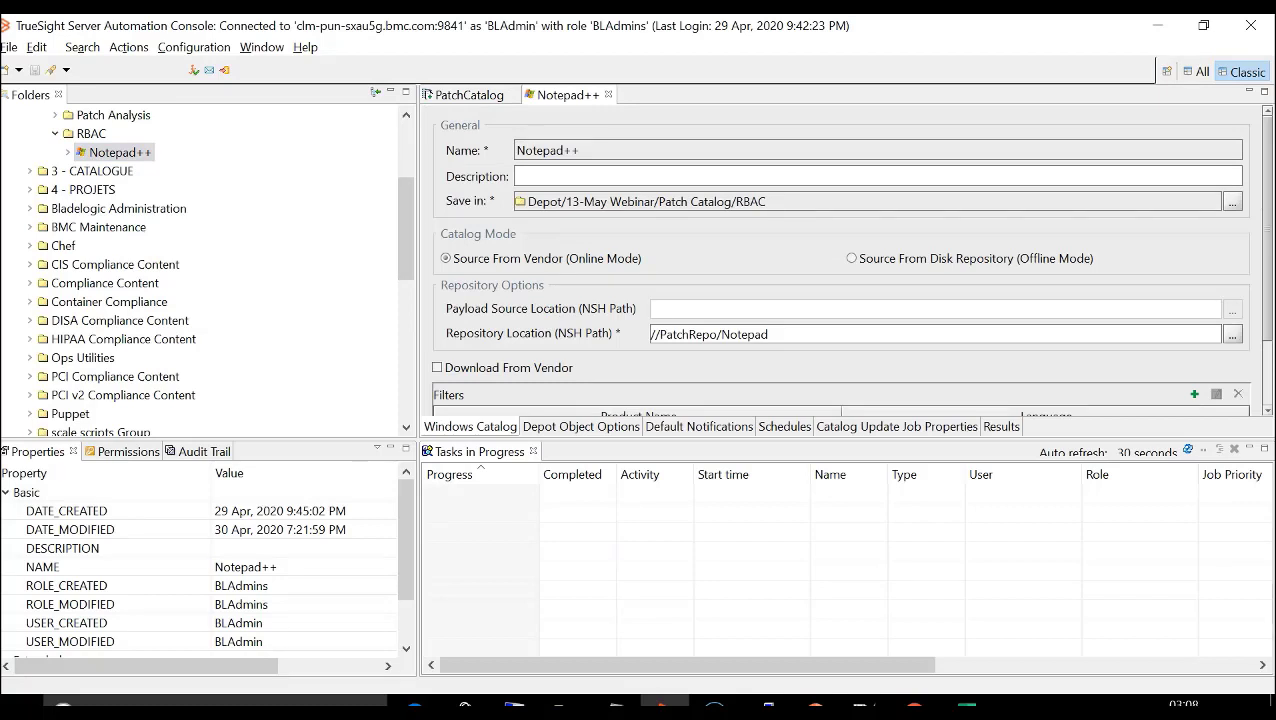
pyautogui.click(581, 427)
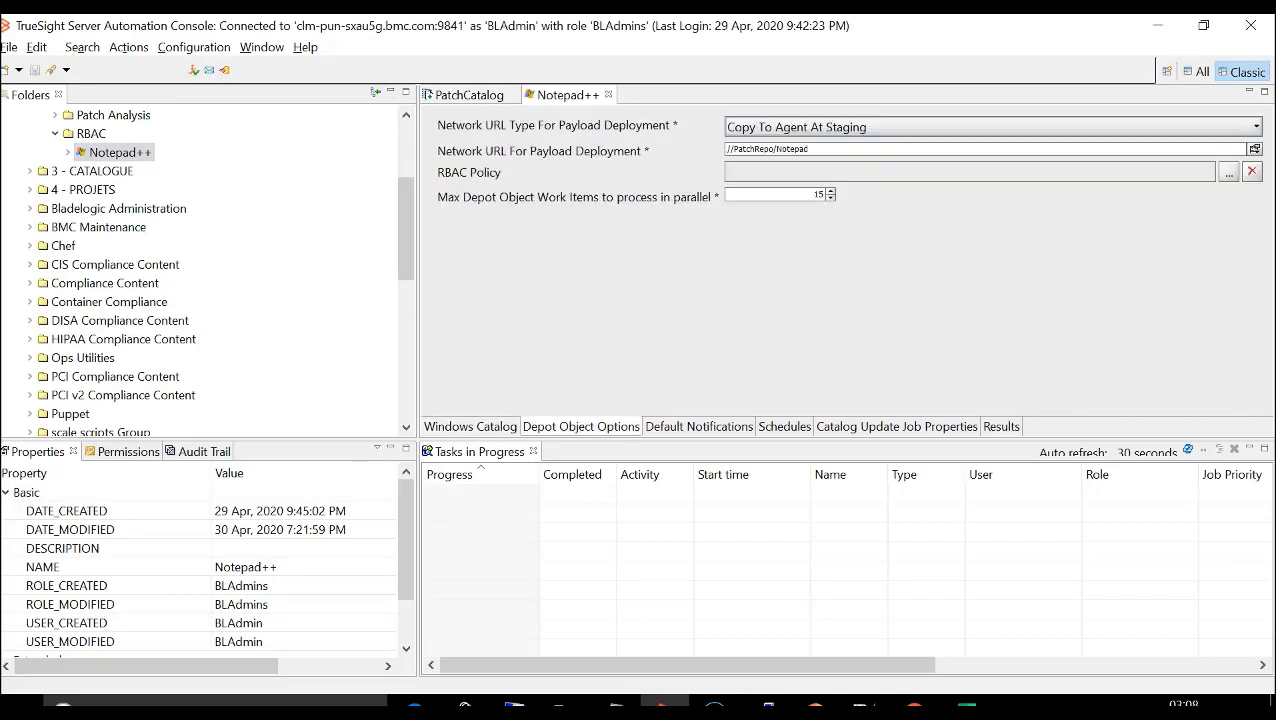
pyautogui.click(1229, 173)
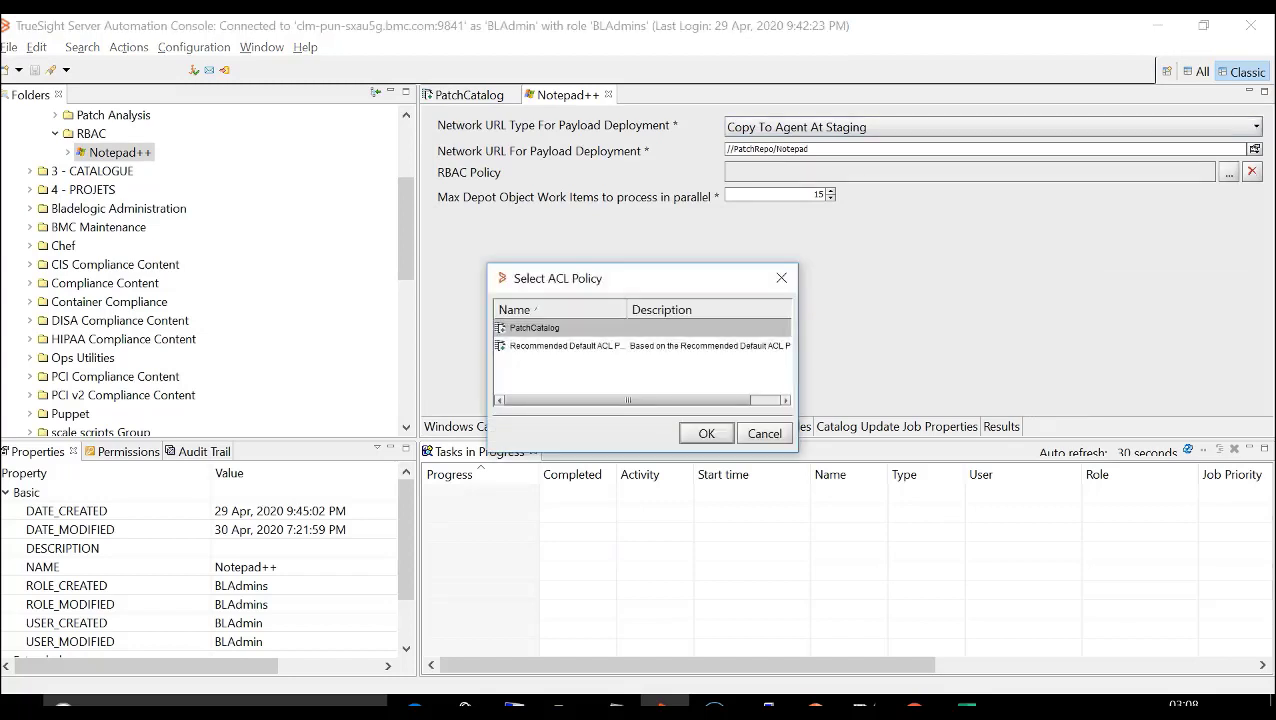
pyautogui.press('Return')
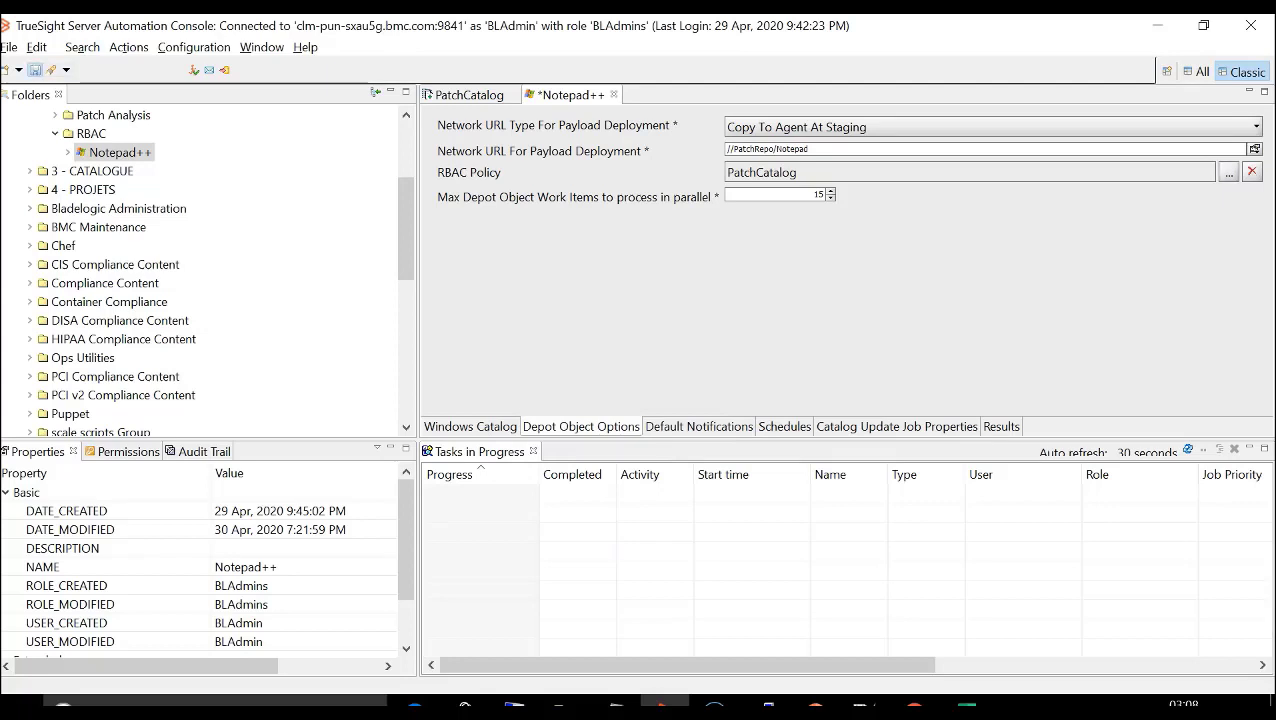
pyautogui.click(34, 70)
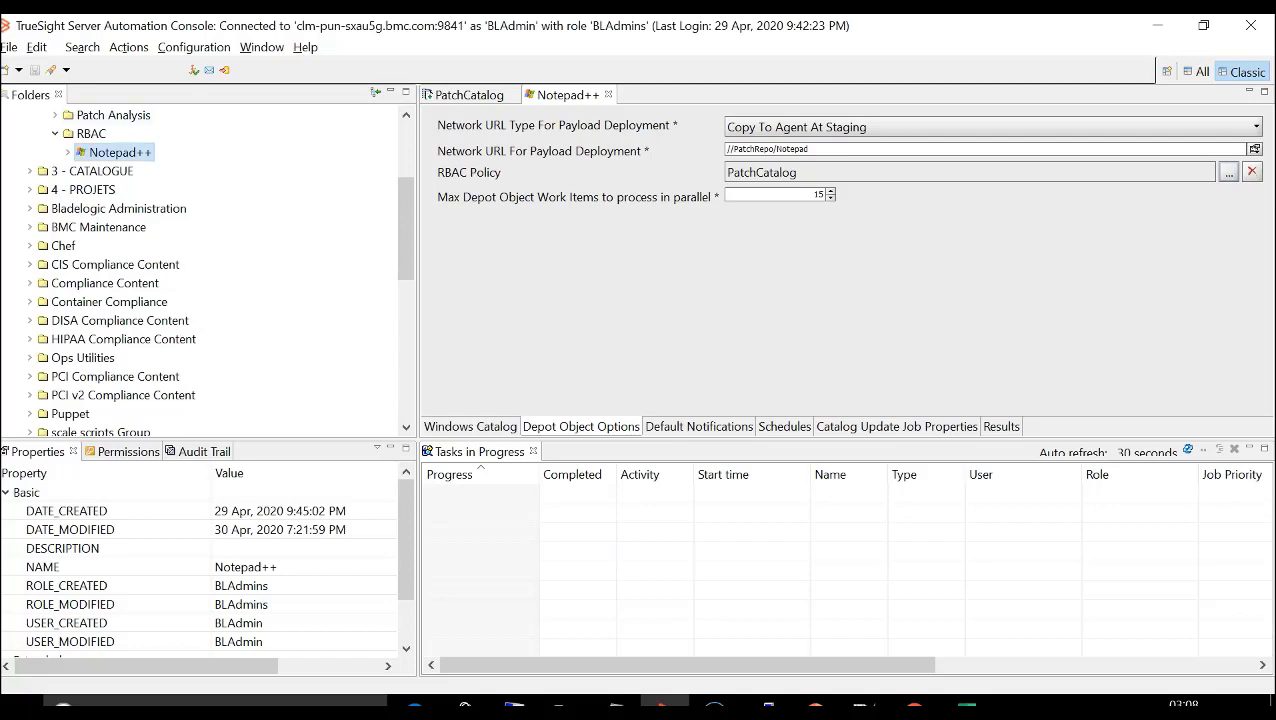
# - Run a catalog update on Notepad++ and review the log messages of the update run
pyautogui.rightClick(120, 152)
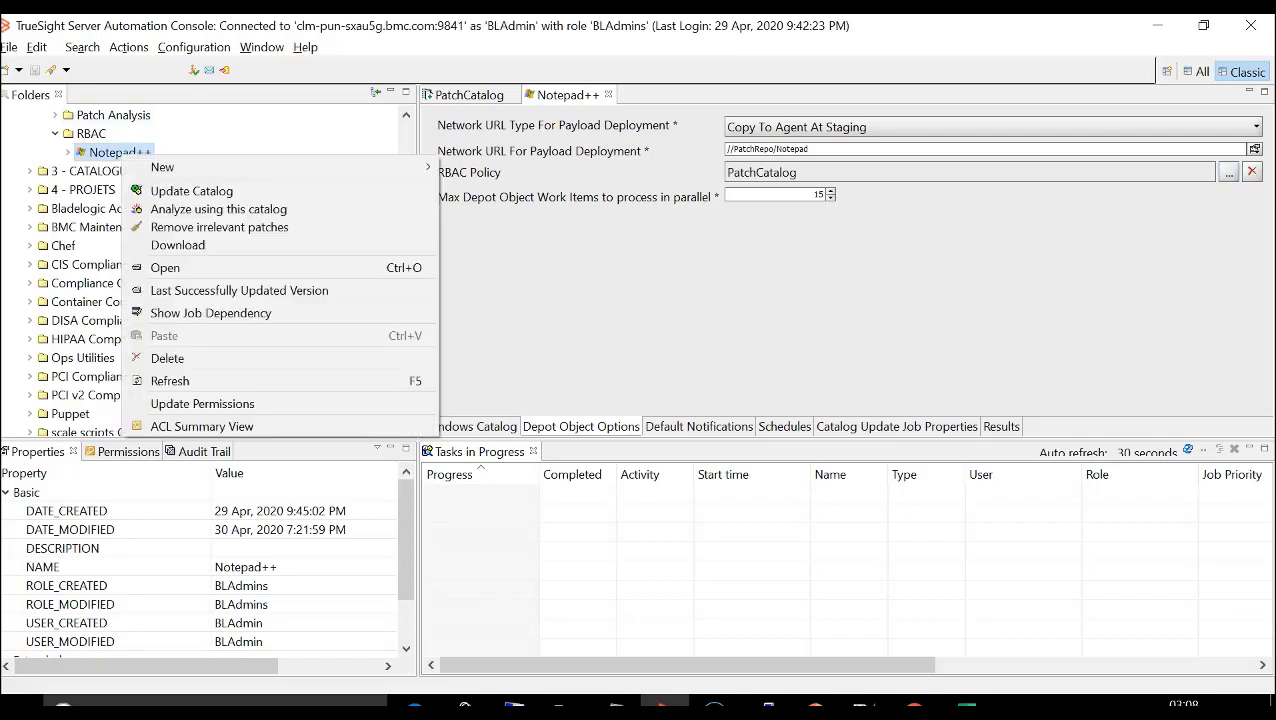
pyautogui.click(191, 190)
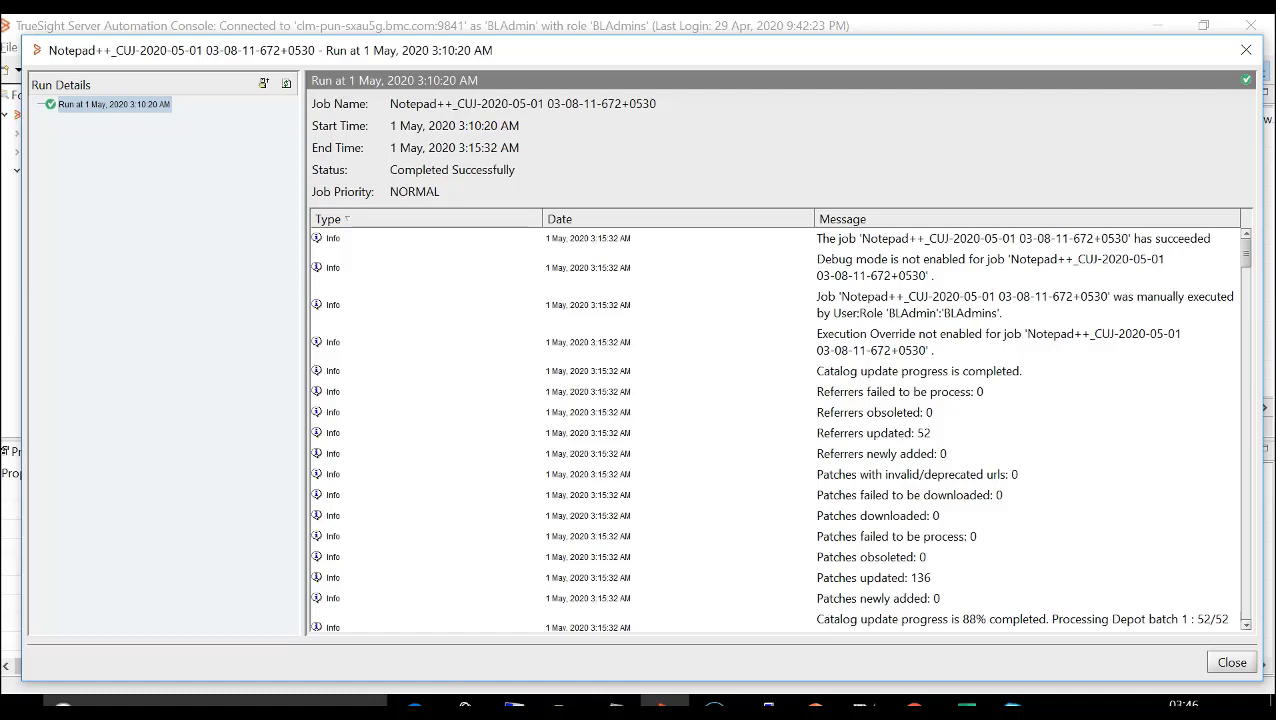
pyautogui.scroll(-15, 779, 427)
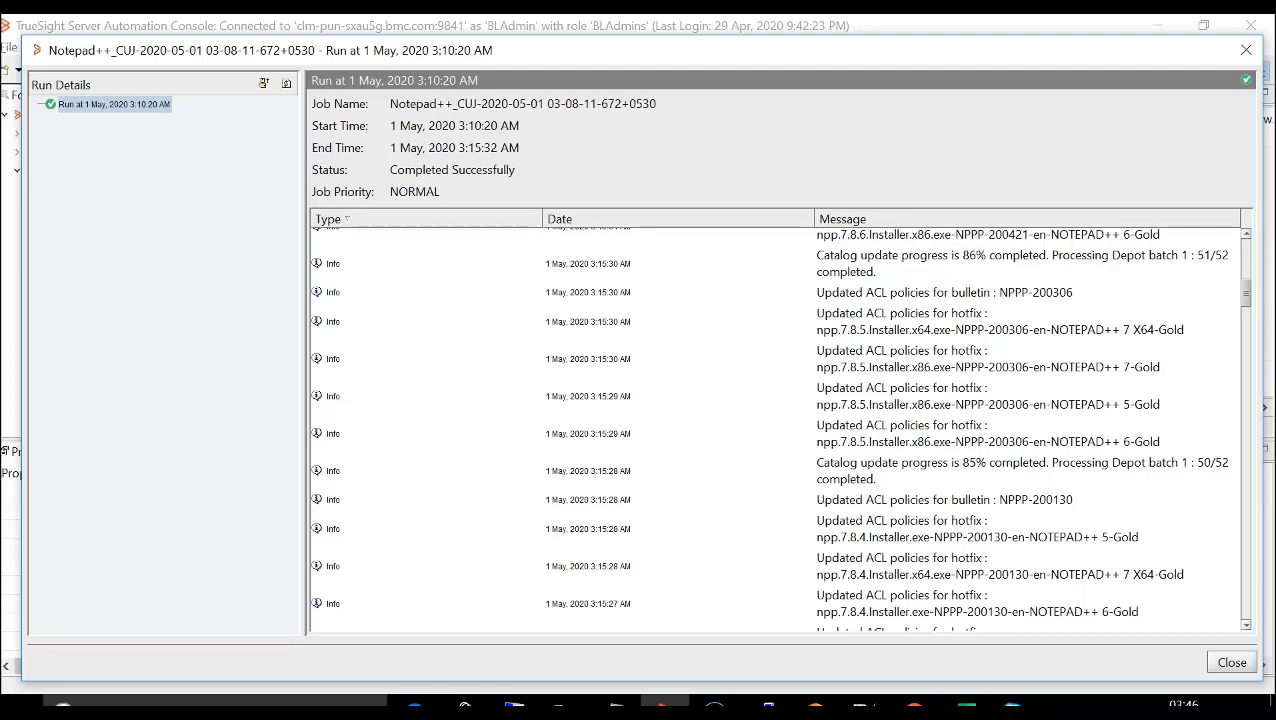
pyautogui.click(1231, 662)
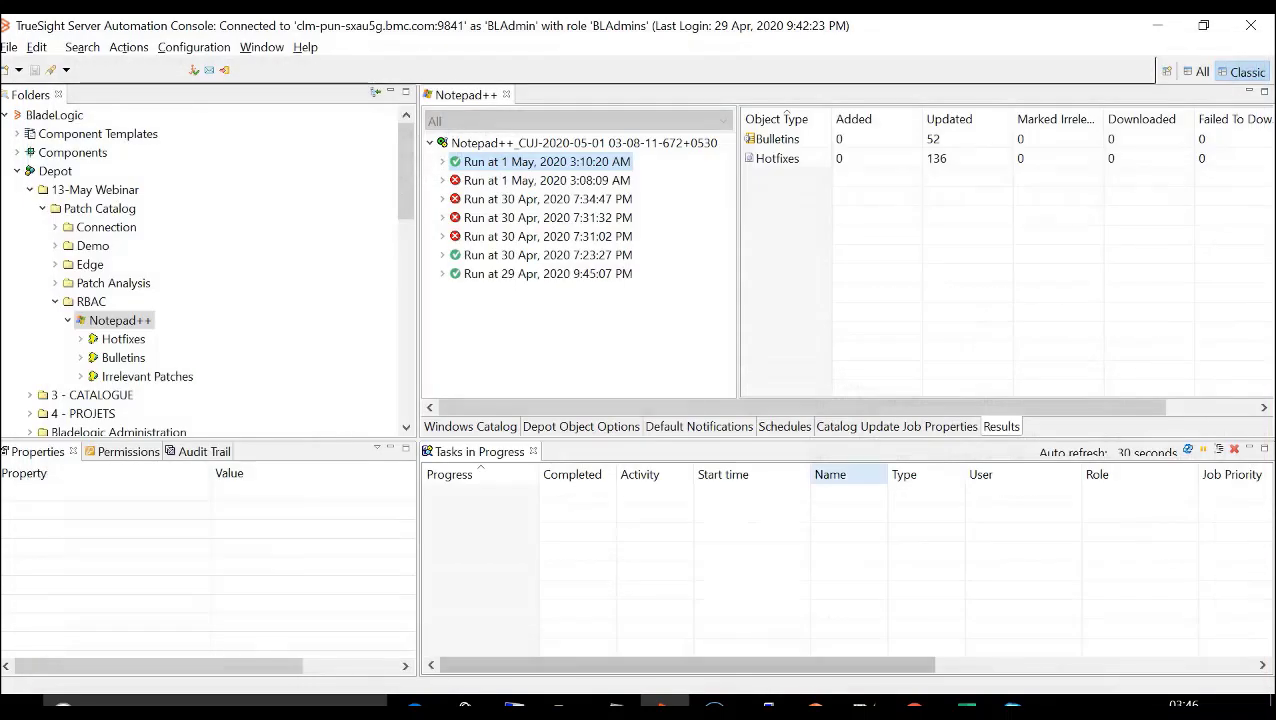
# - Switch the console role to CatalogAdmin
pyautogui.click(193, 47)
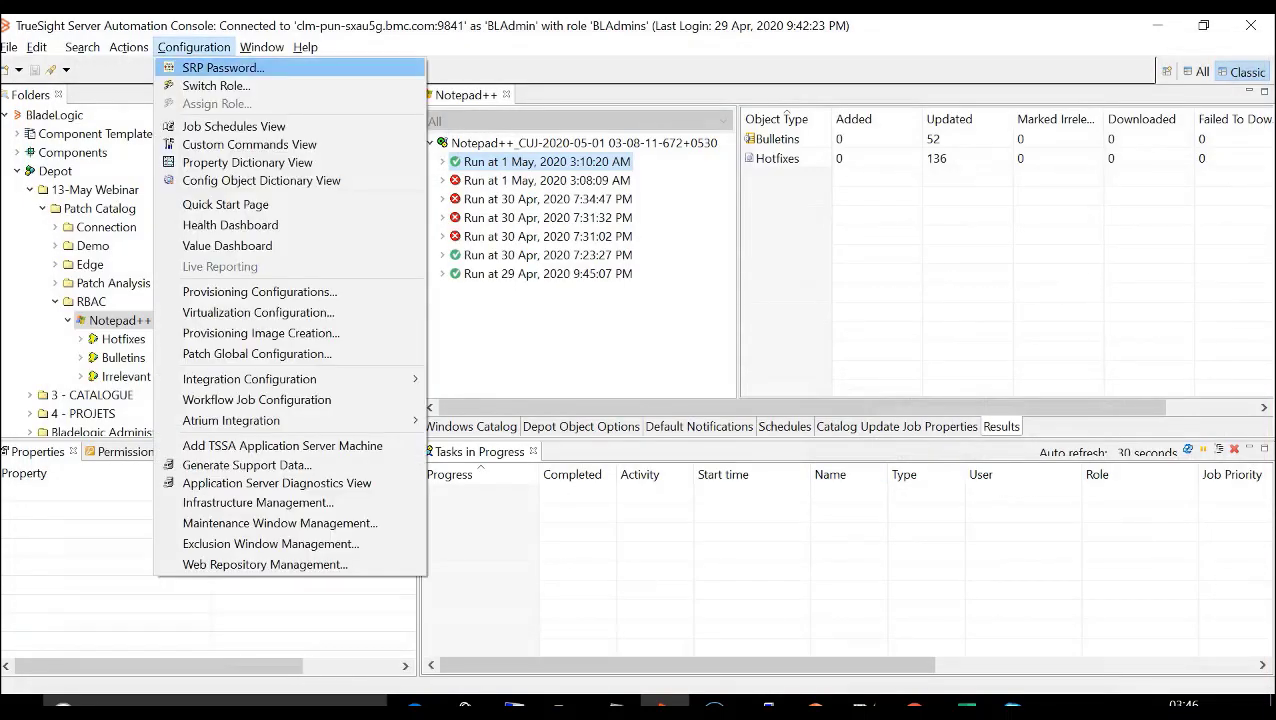
pyautogui.click(214, 85)
pyautogui.click(681, 344)
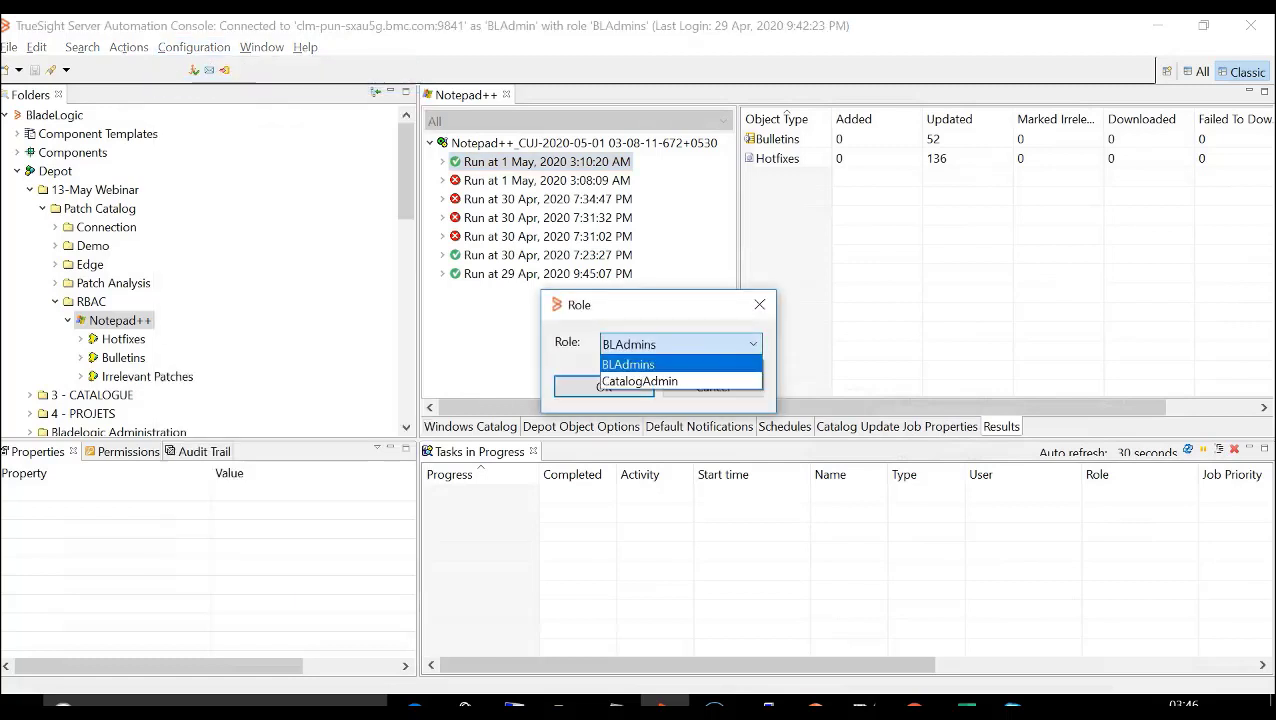
pyautogui.click(640, 381)
pyautogui.click(604, 387)
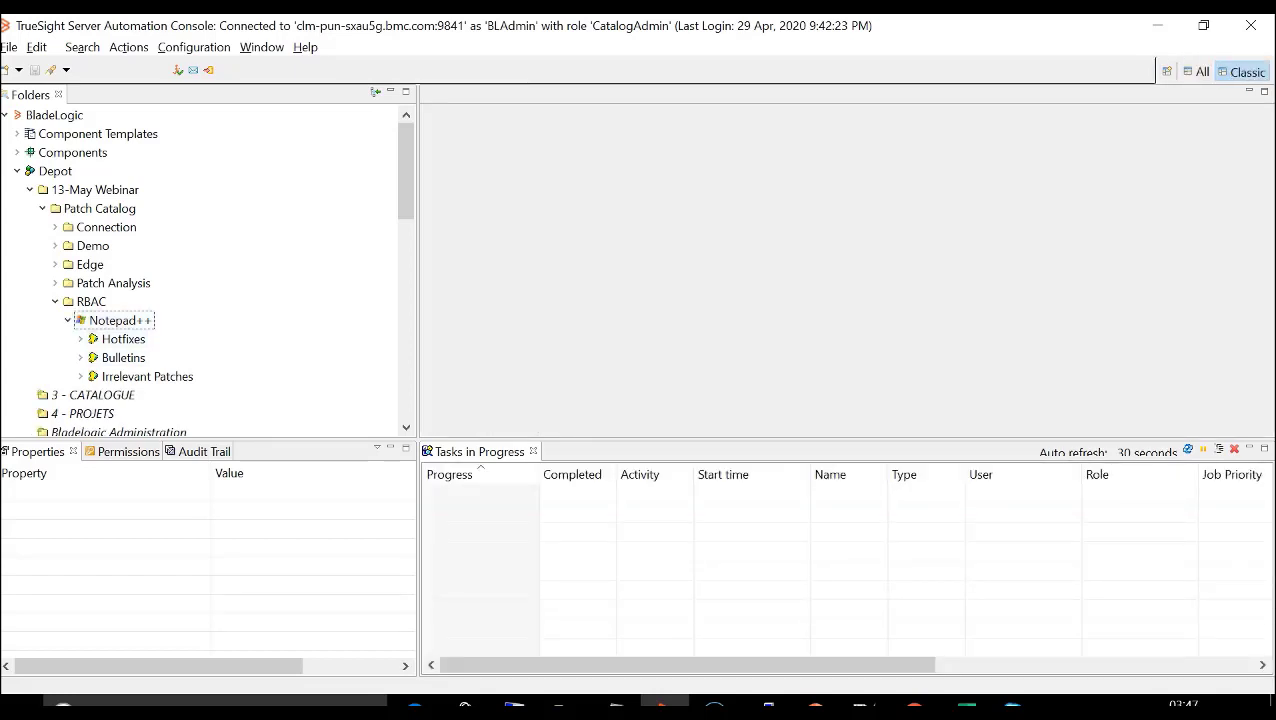
# - Check the access control list and the ACL policy of bulletin NPPP-007 in the Notepad++ catalog
pyautogui.click(80, 358)
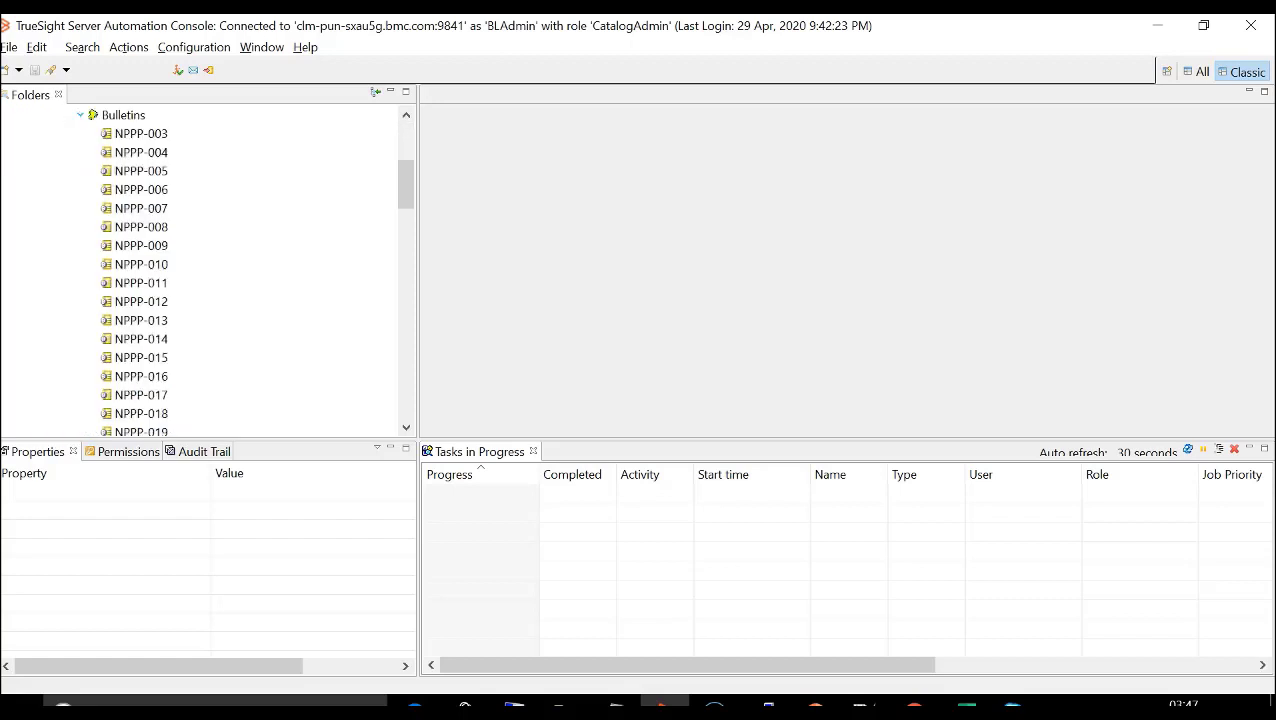
pyautogui.click(140, 171)
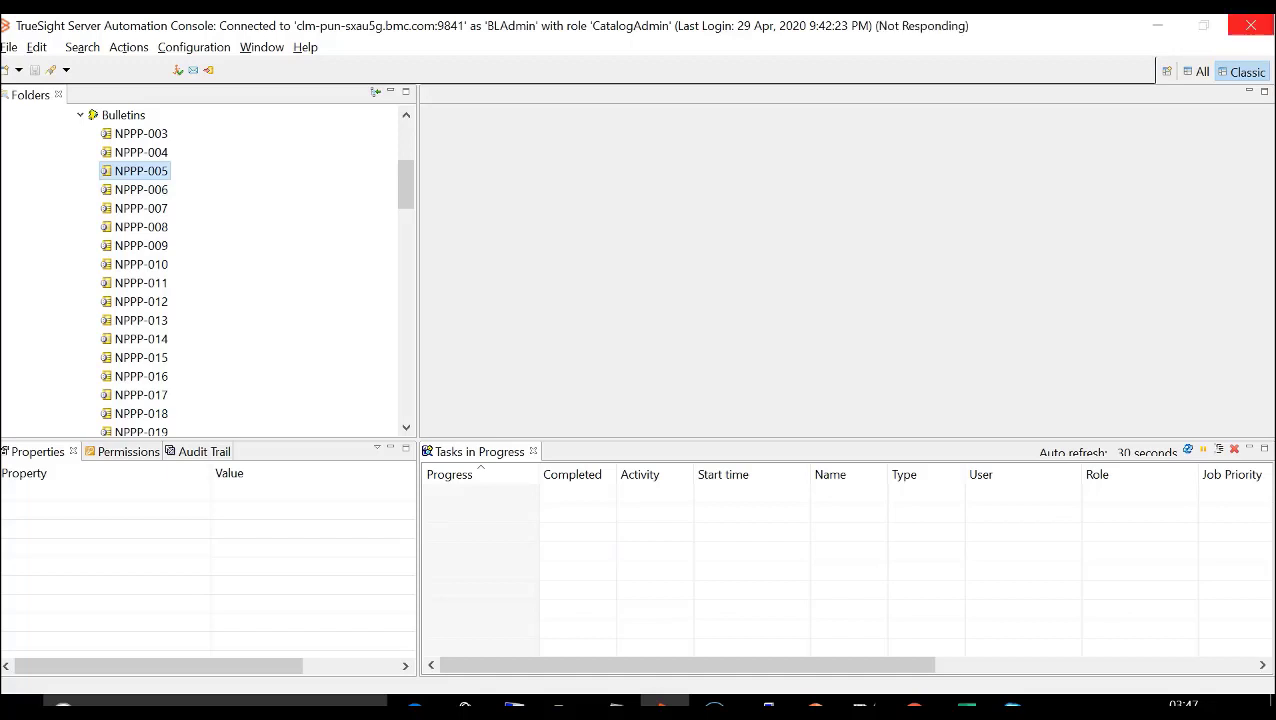
pyautogui.click(141, 208)
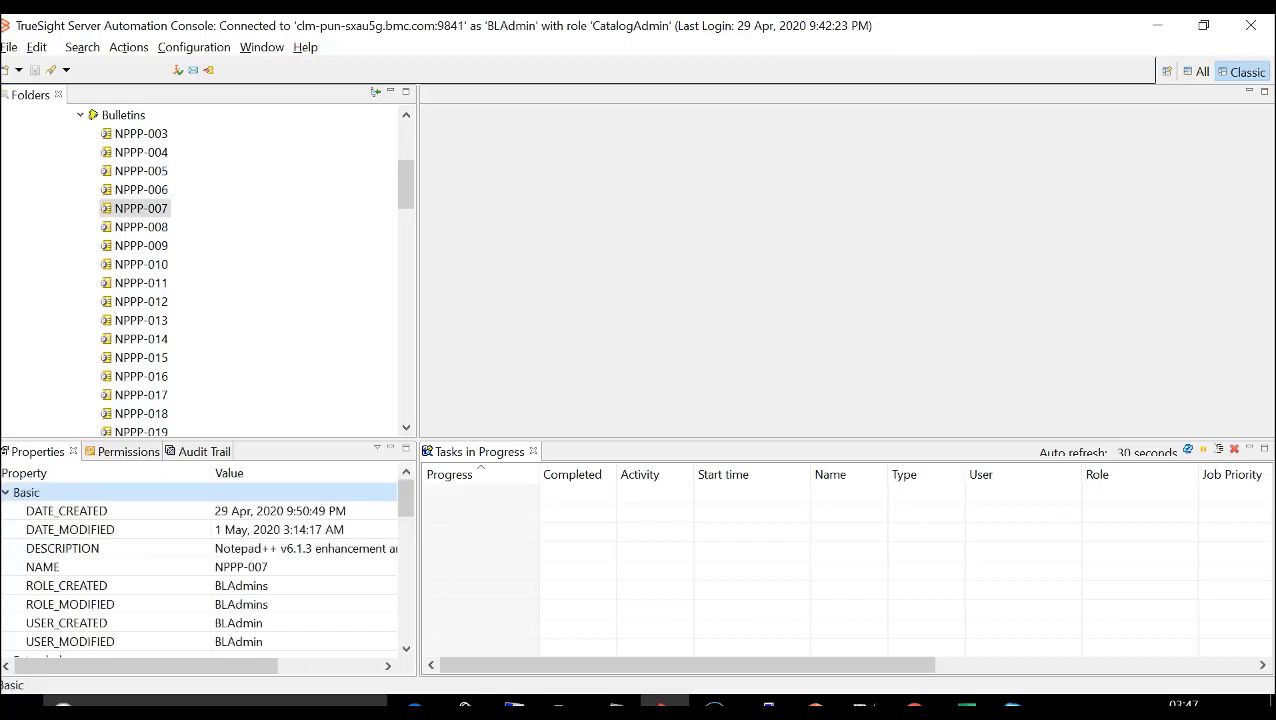
pyautogui.click(128, 451)
pyautogui.click(174, 516)
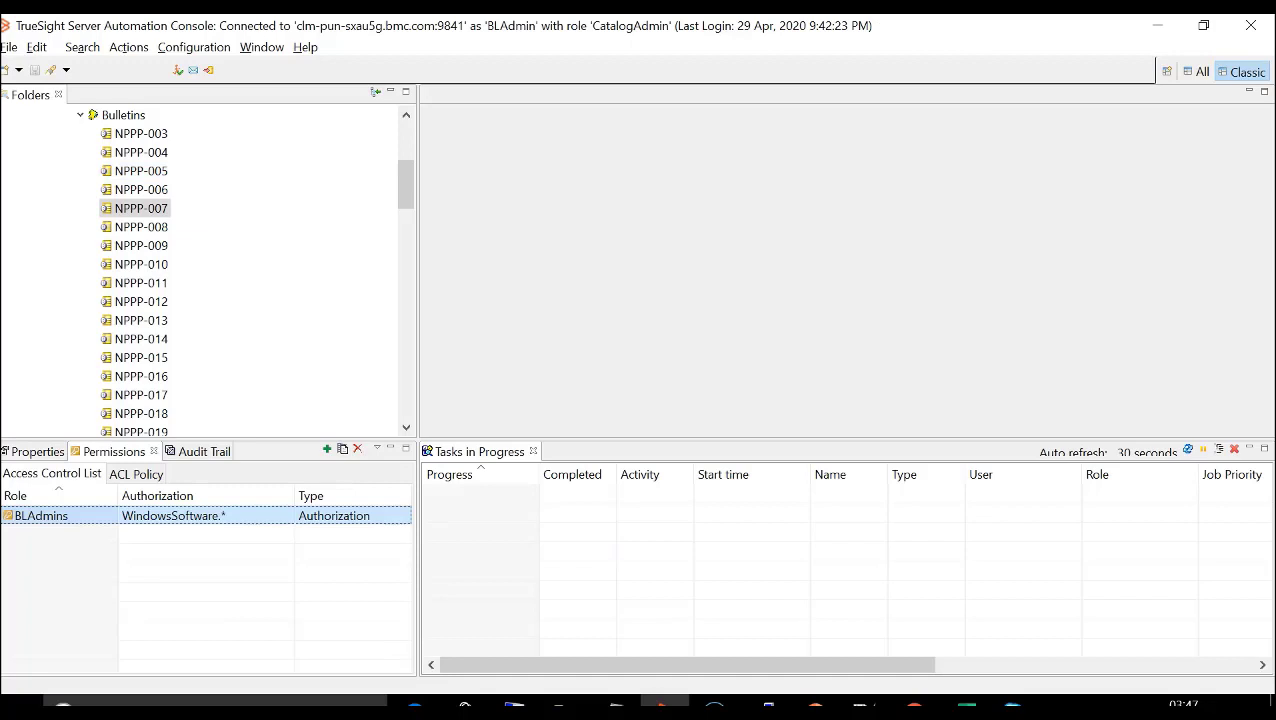
pyautogui.click(136, 474)
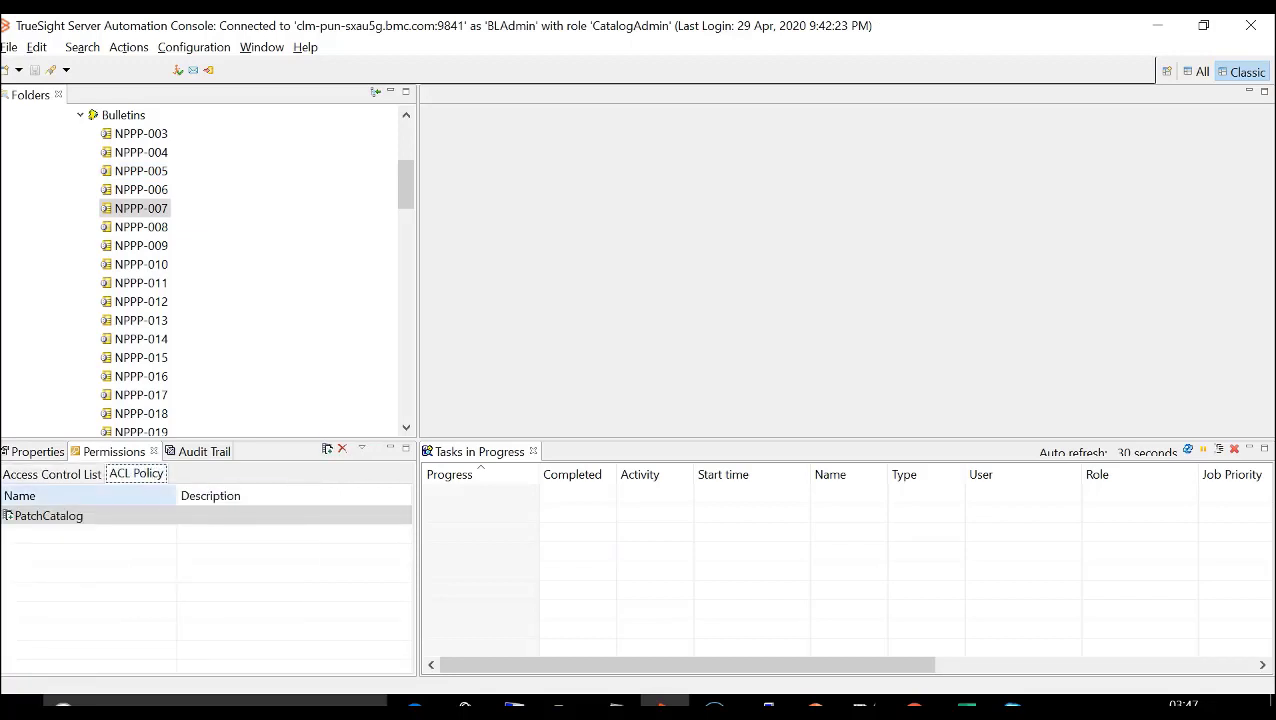
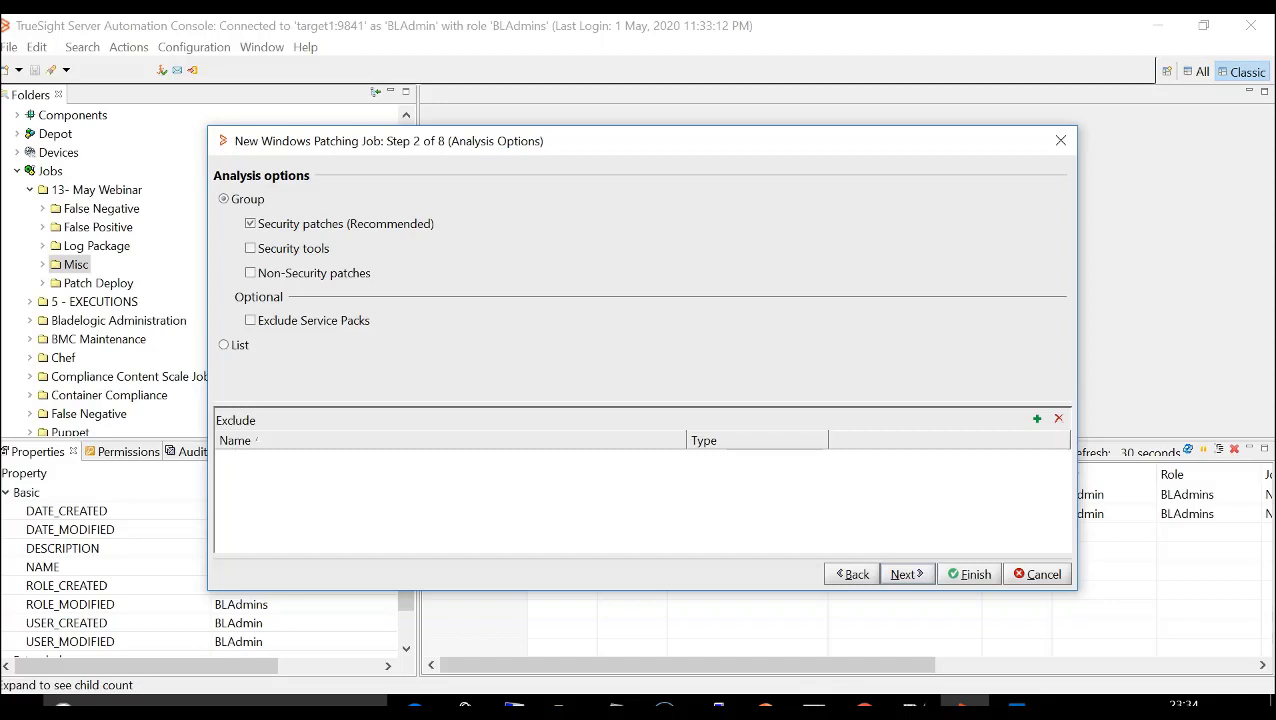
# - Include non-security patches in the Windows patching job's analysis and add target10 from 13-May Webinar Targets as its target server
pyautogui.click(251, 273)
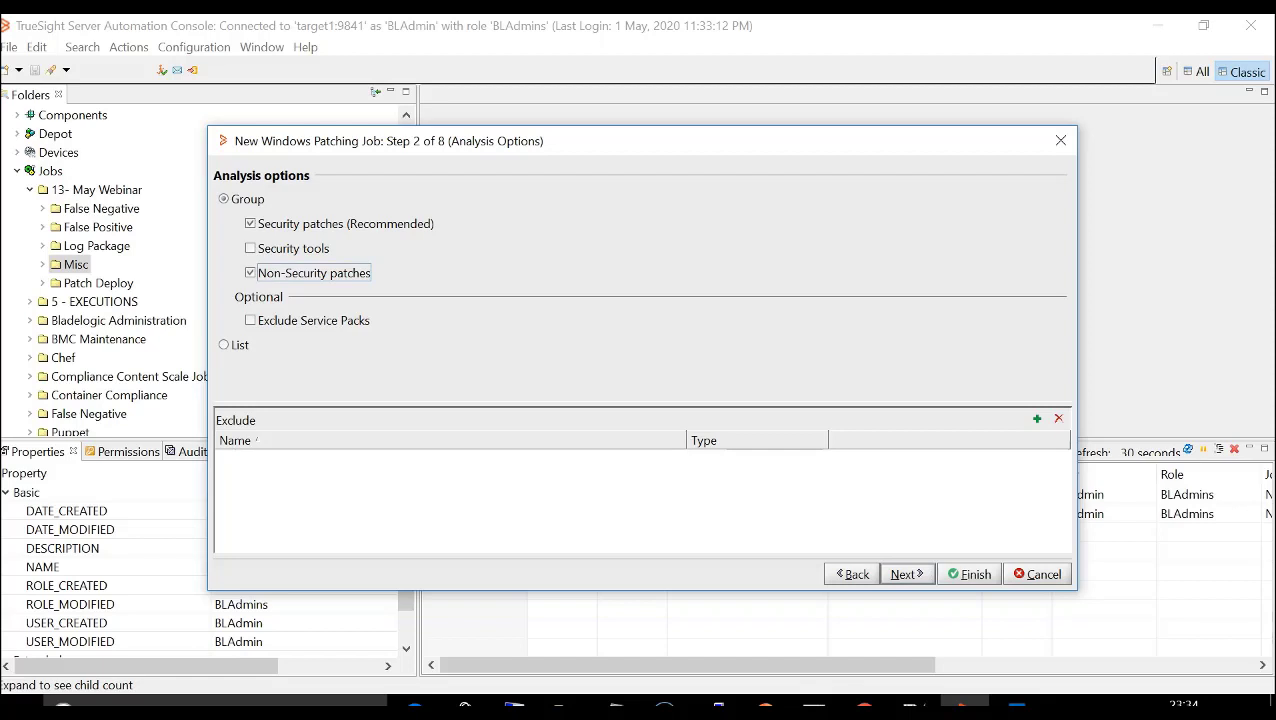
pyautogui.press('Return')
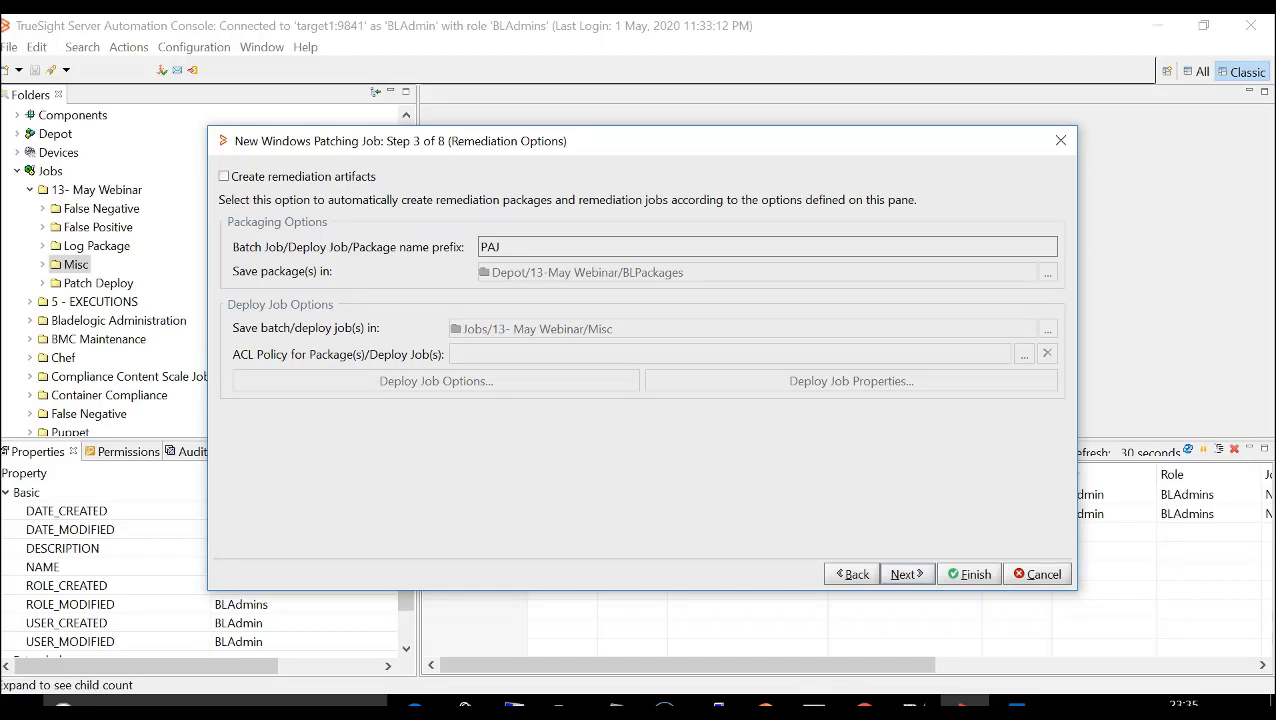
pyautogui.press('Return')
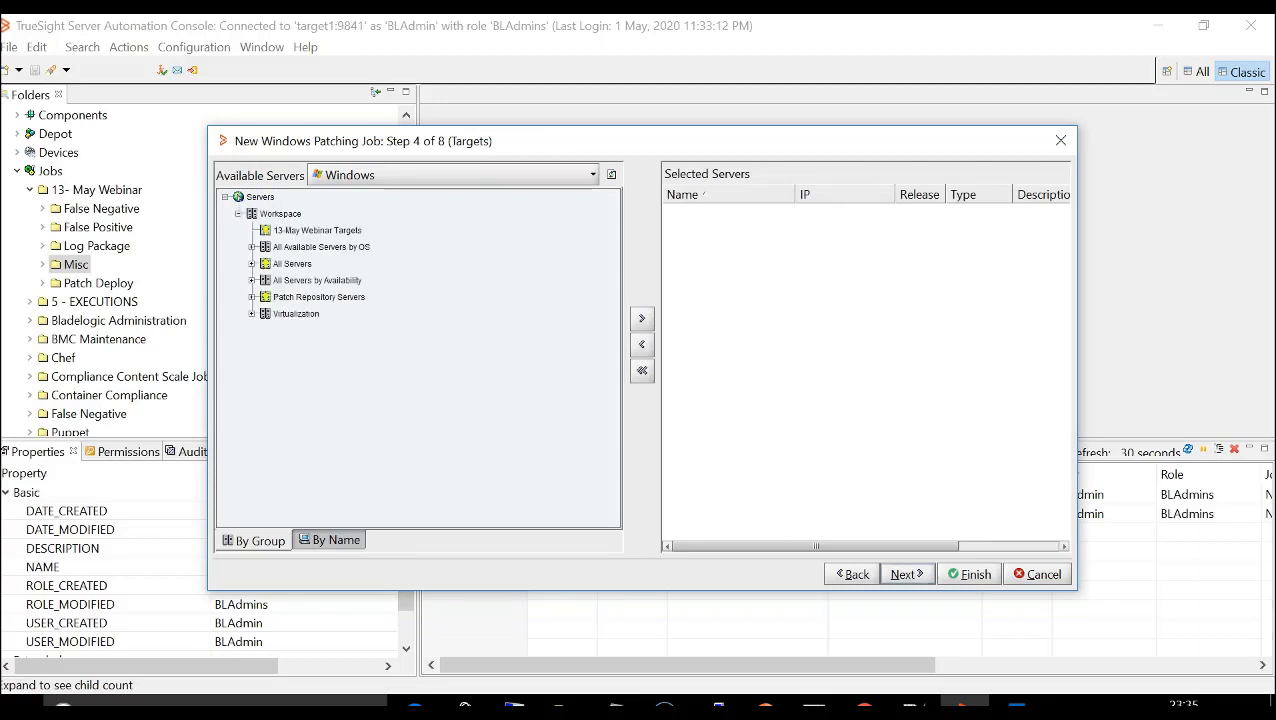
pyautogui.click(301, 264)
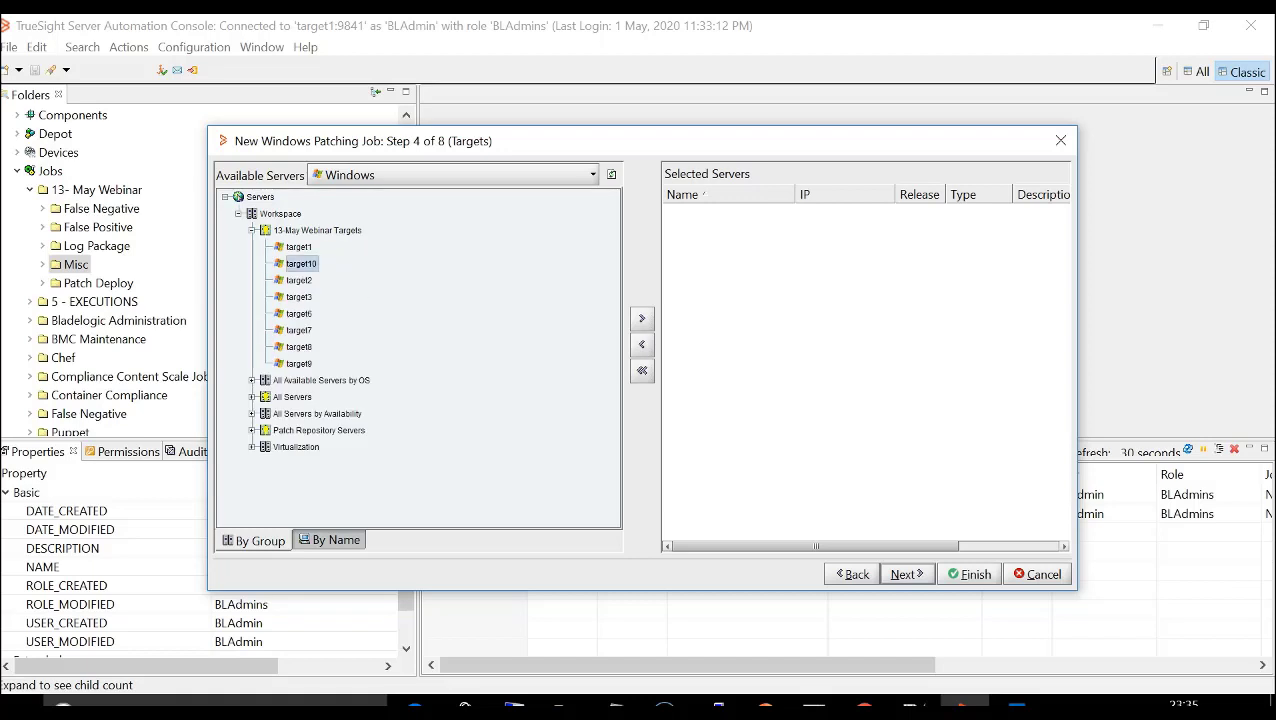
pyautogui.click(642, 318)
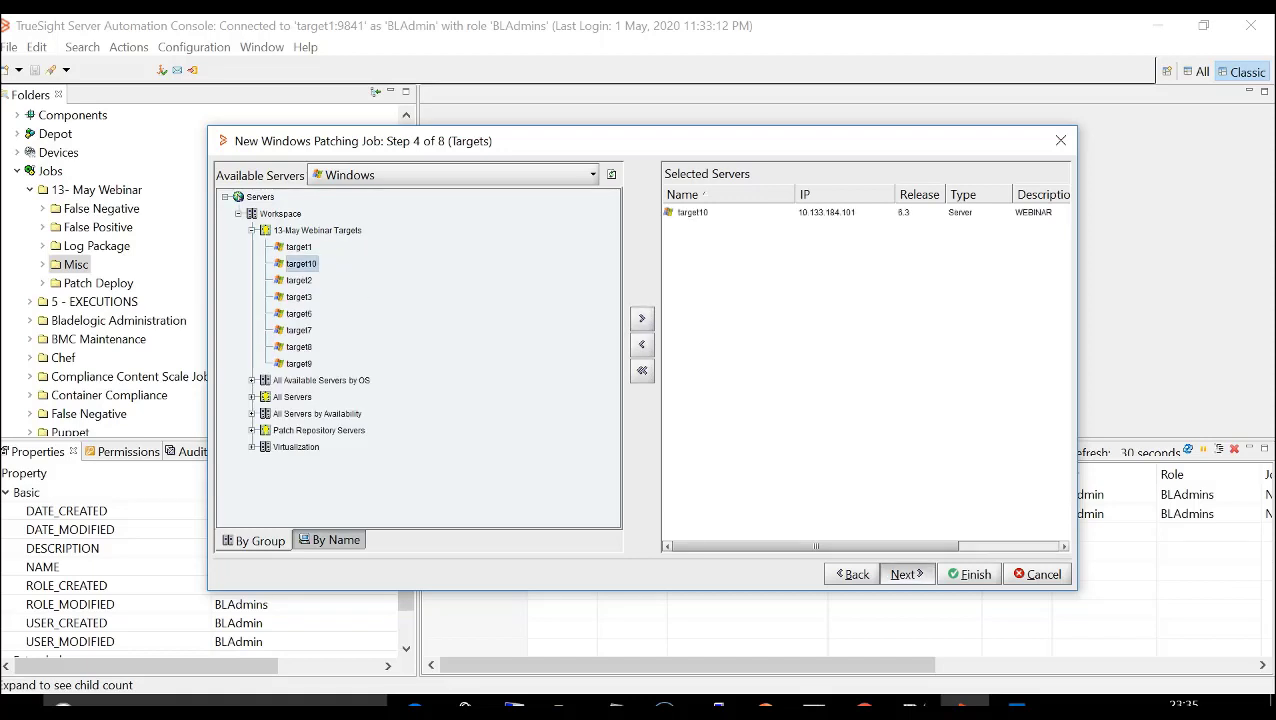
pyautogui.click(905, 574)
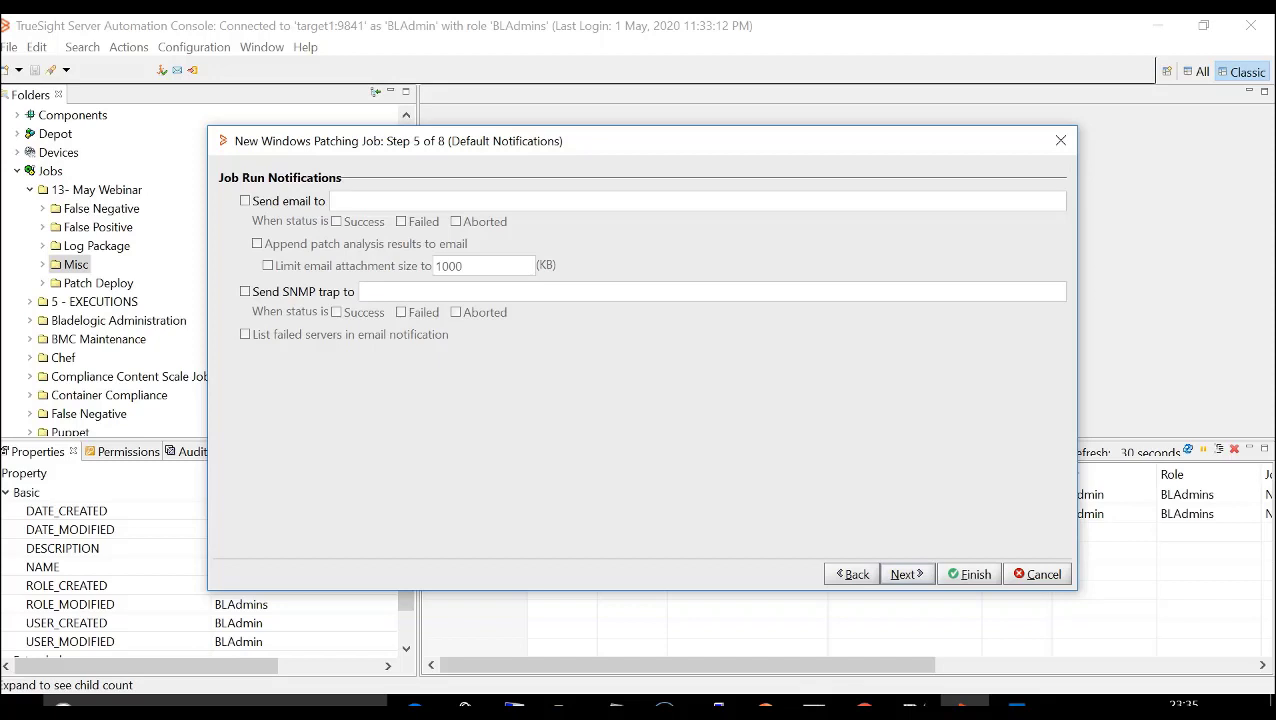
# - Set the patching job to execute now, keep the default notifications, properties and permissions, and finish creating it
pyautogui.click(906, 574)
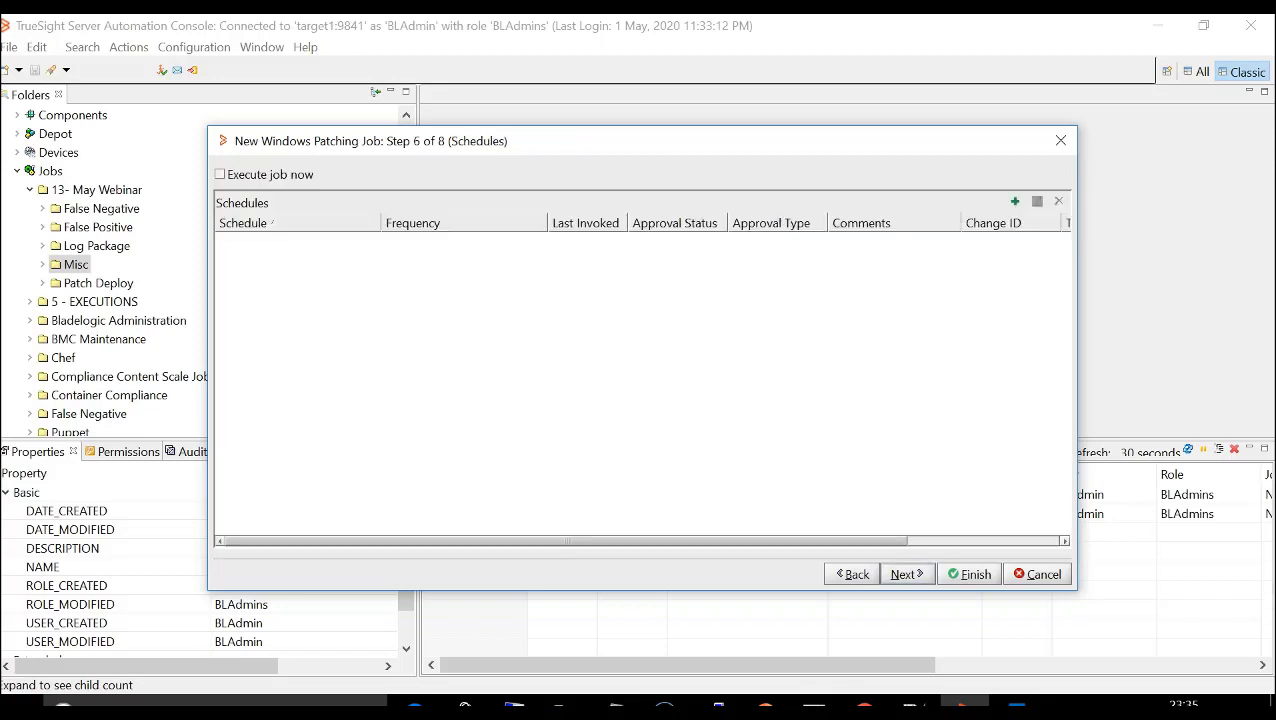
pyautogui.click(221, 174)
pyautogui.click(906, 574)
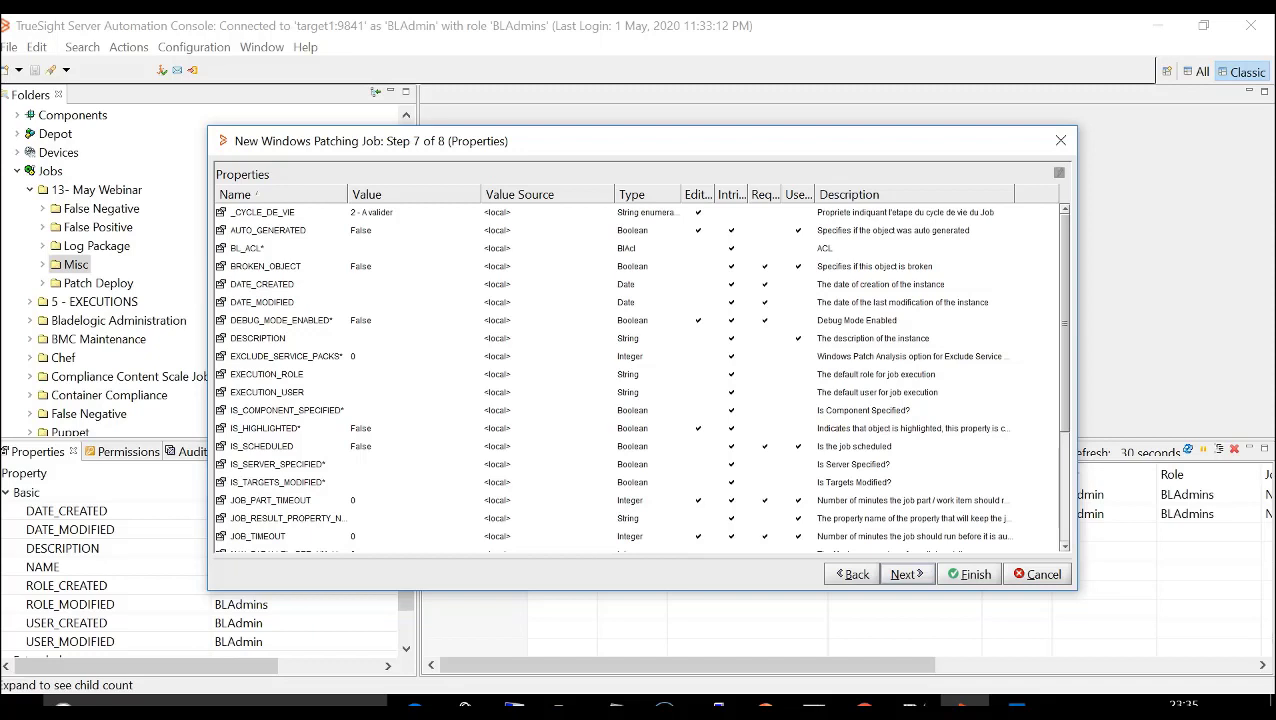
pyautogui.press('Return')
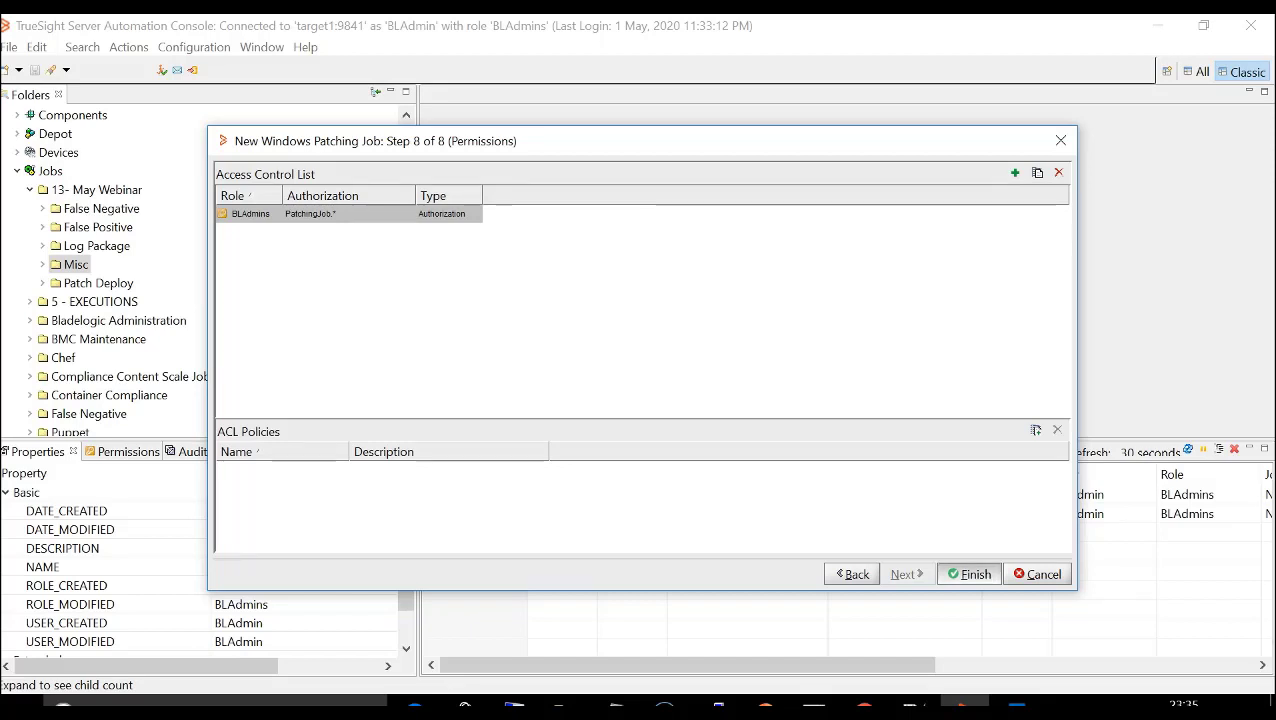
pyautogui.press('Return')
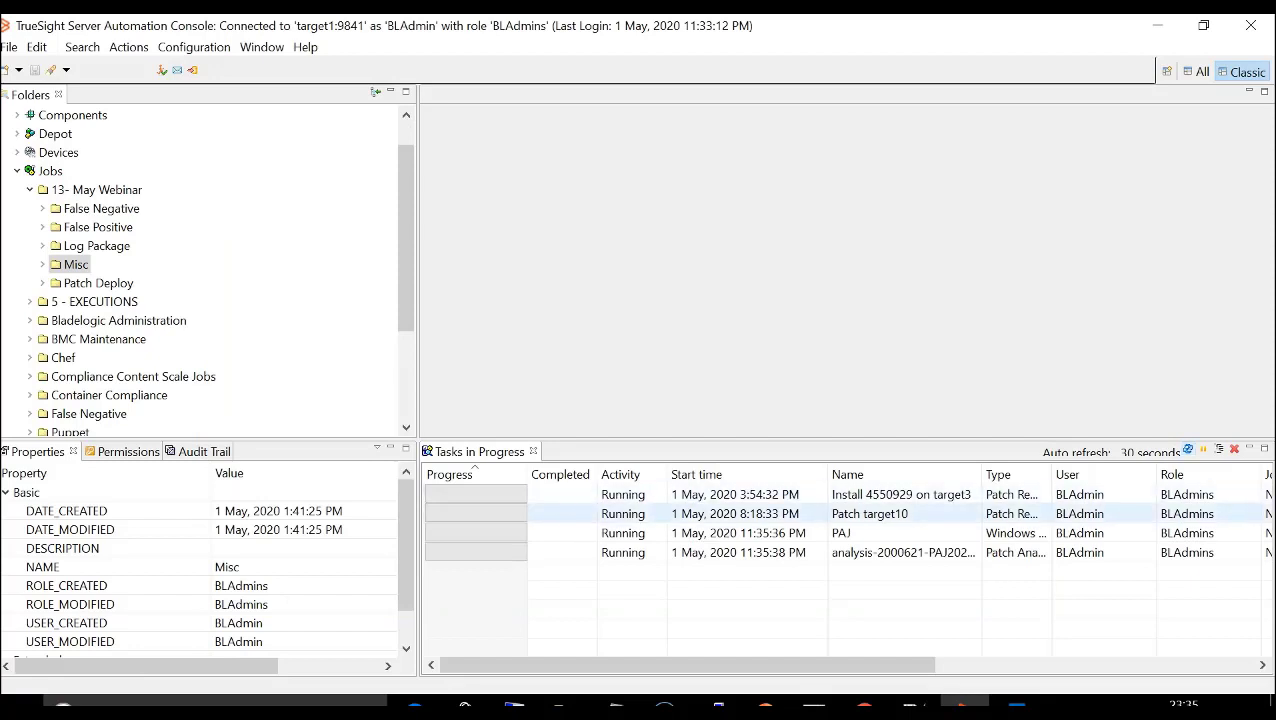
# - Open the log of the running PAJ job and review the analysis run's messages for target10
pyautogui.doubleClick(842, 533)
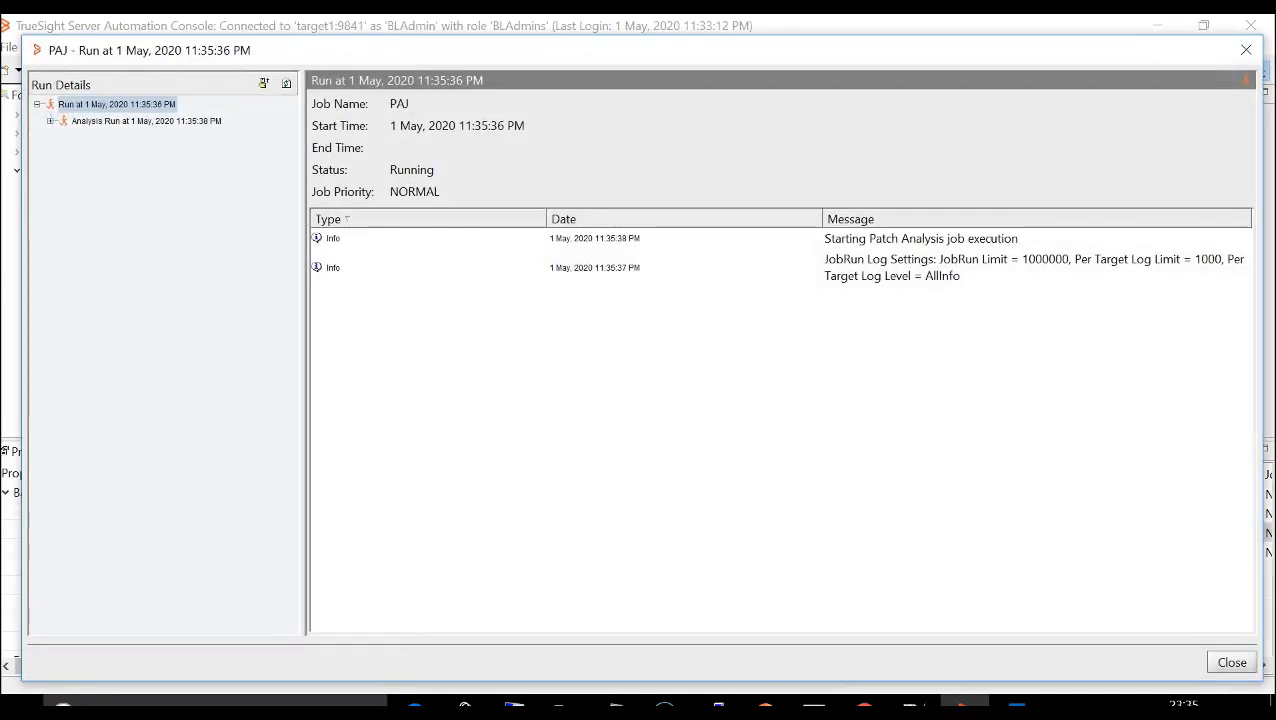
pyautogui.click(50, 121)
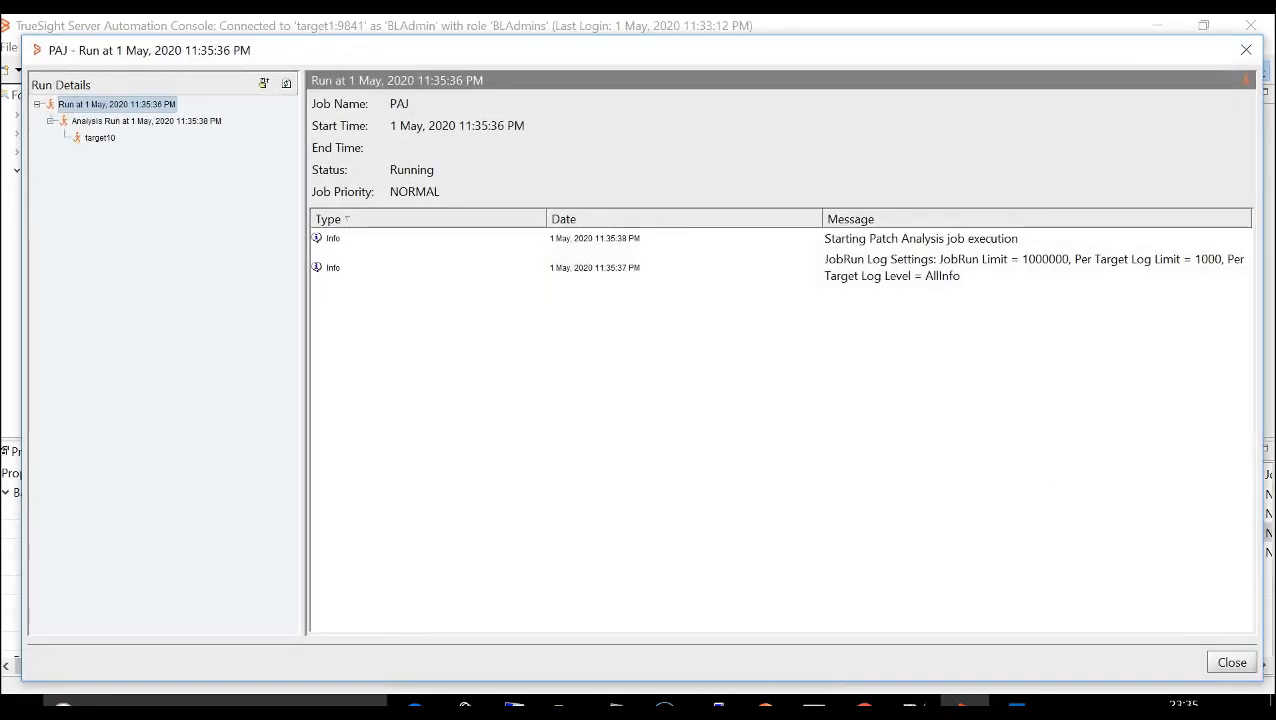
pyautogui.click(100, 138)
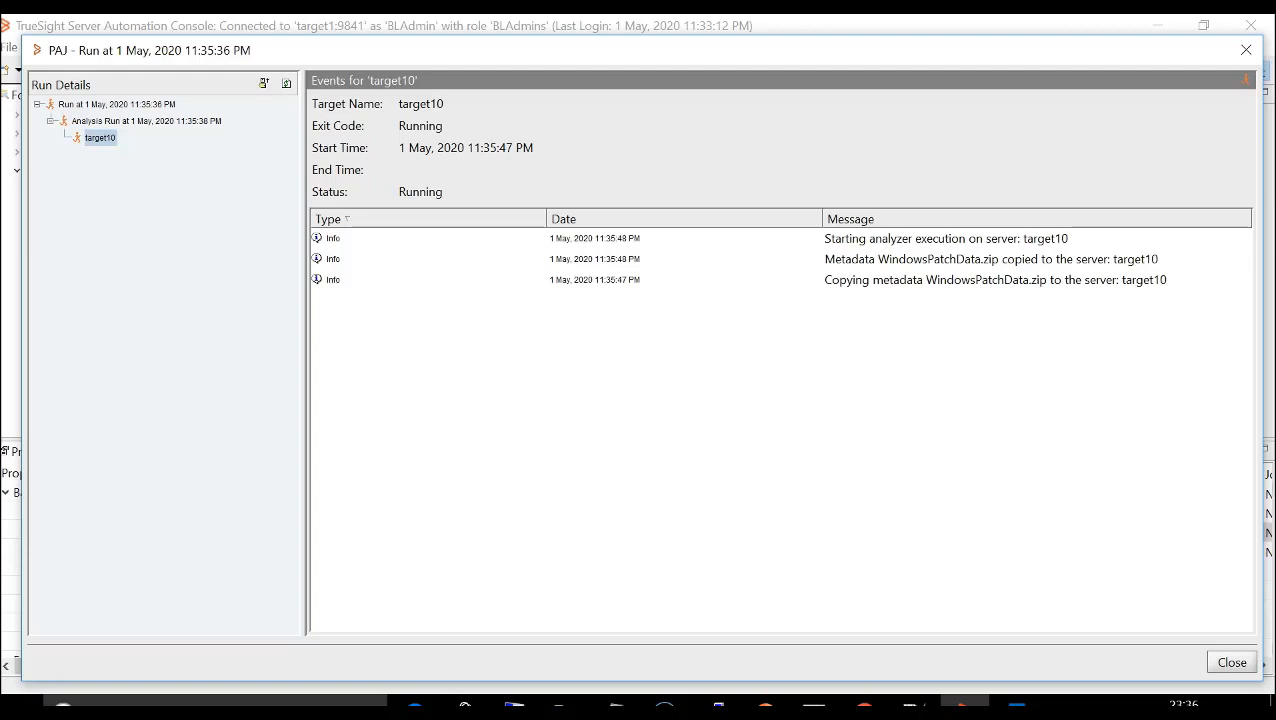
pyautogui.press('Escape')
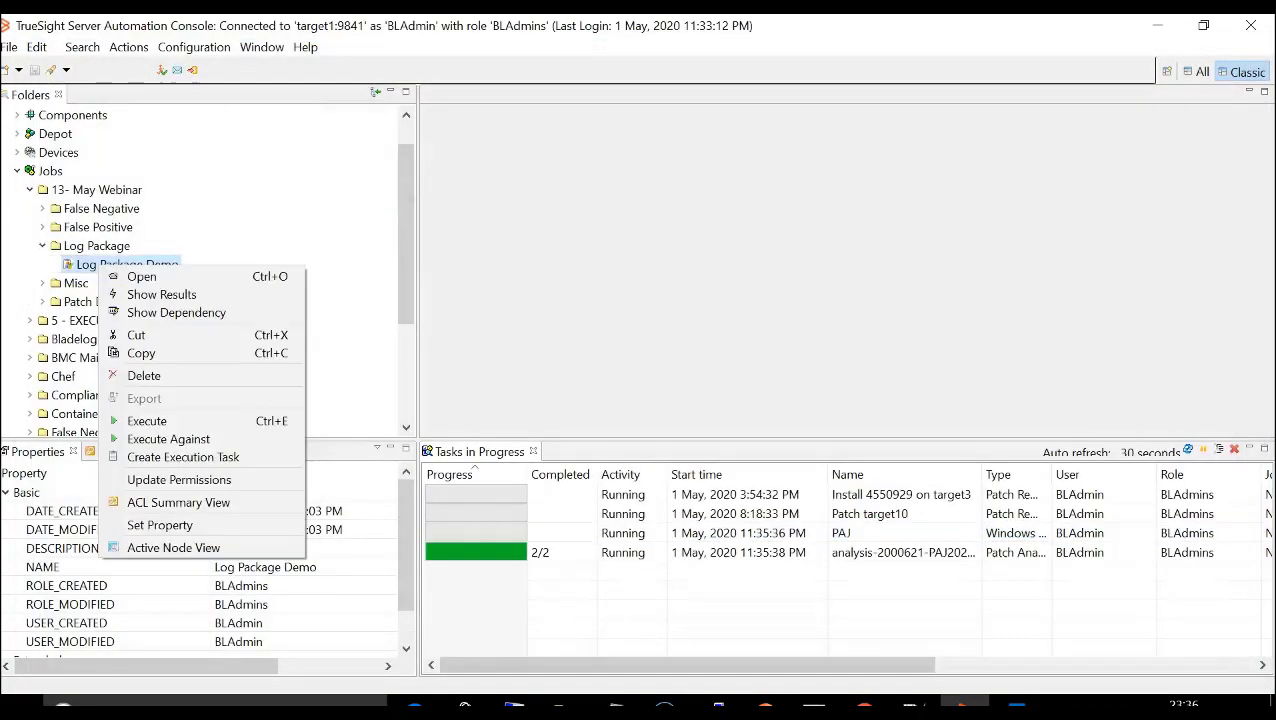
# - Show the results of the Log Package Demo job and list the successful targets of its 1 May, 2020 2:01:05 PM run
pyautogui.click(142, 277)
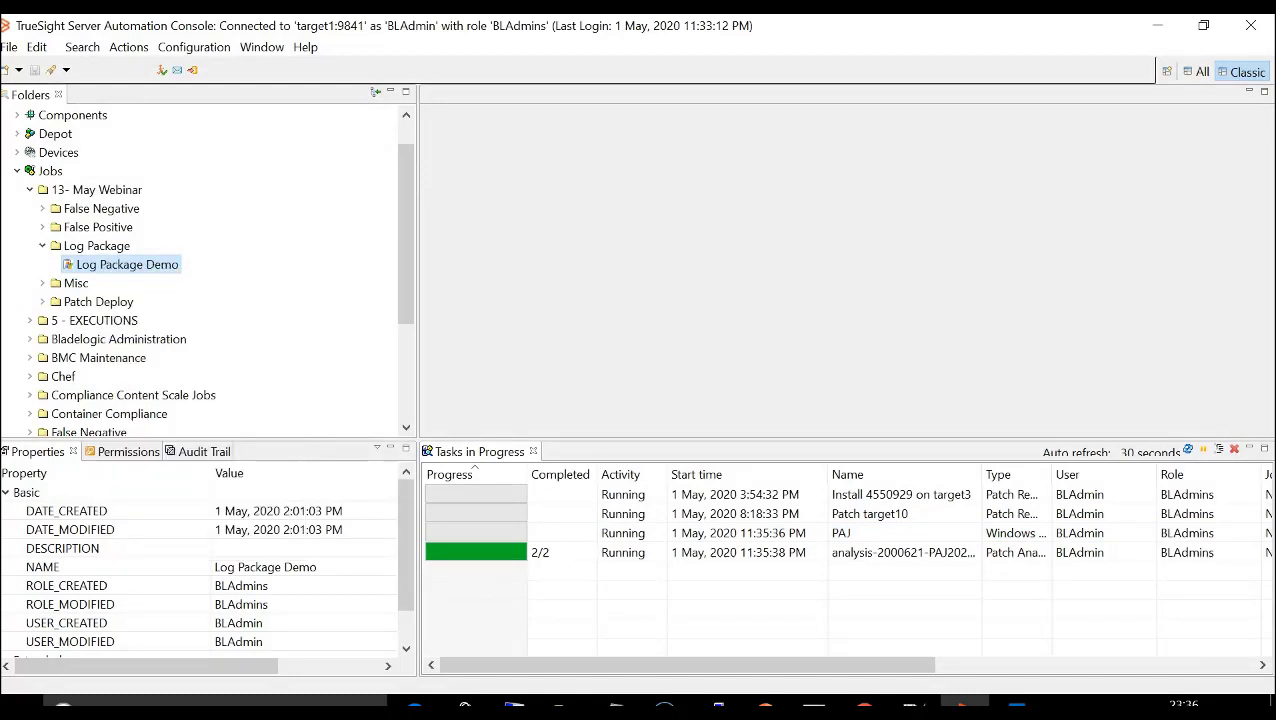
pyautogui.rightClick(88, 264)
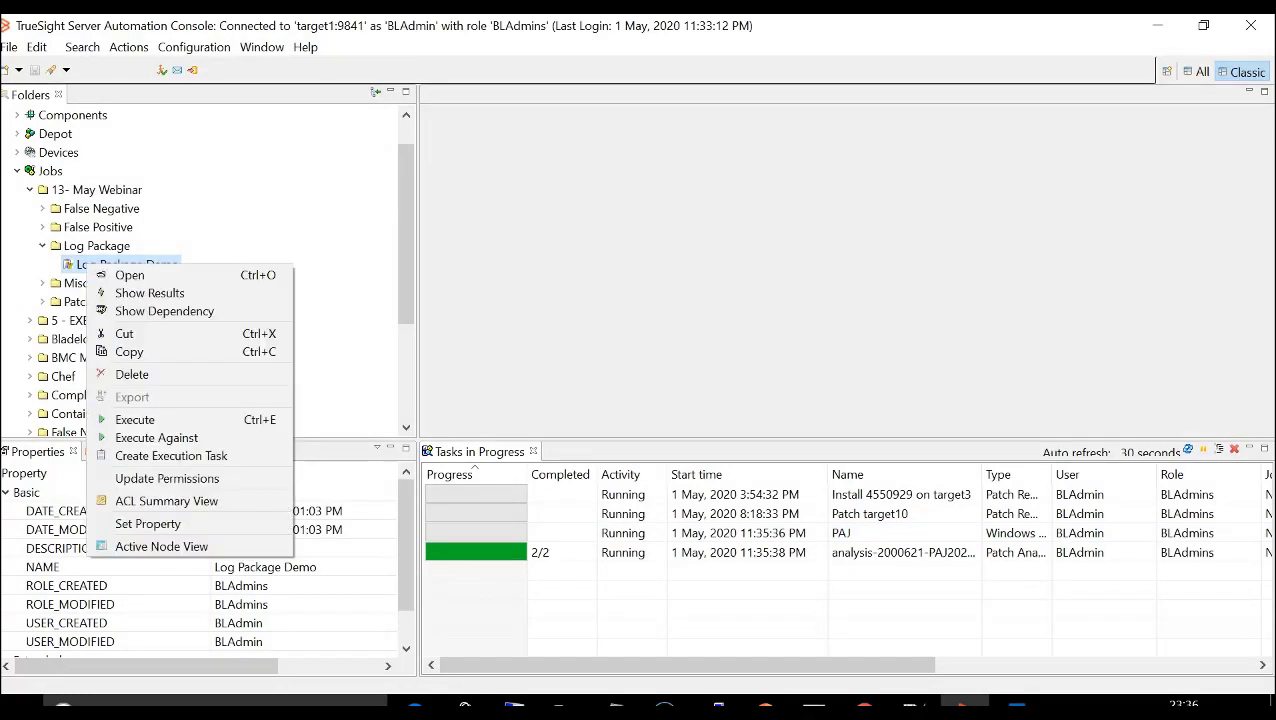
pyautogui.click(142, 288)
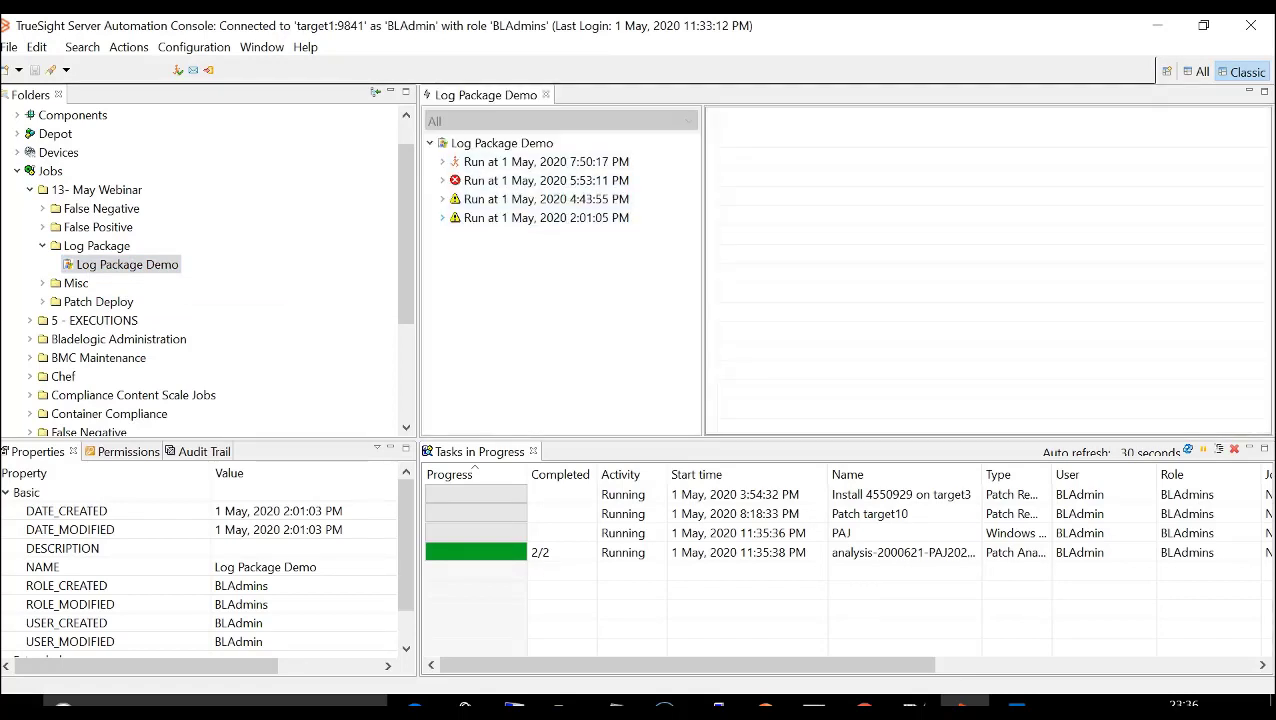
pyautogui.click(442, 218)
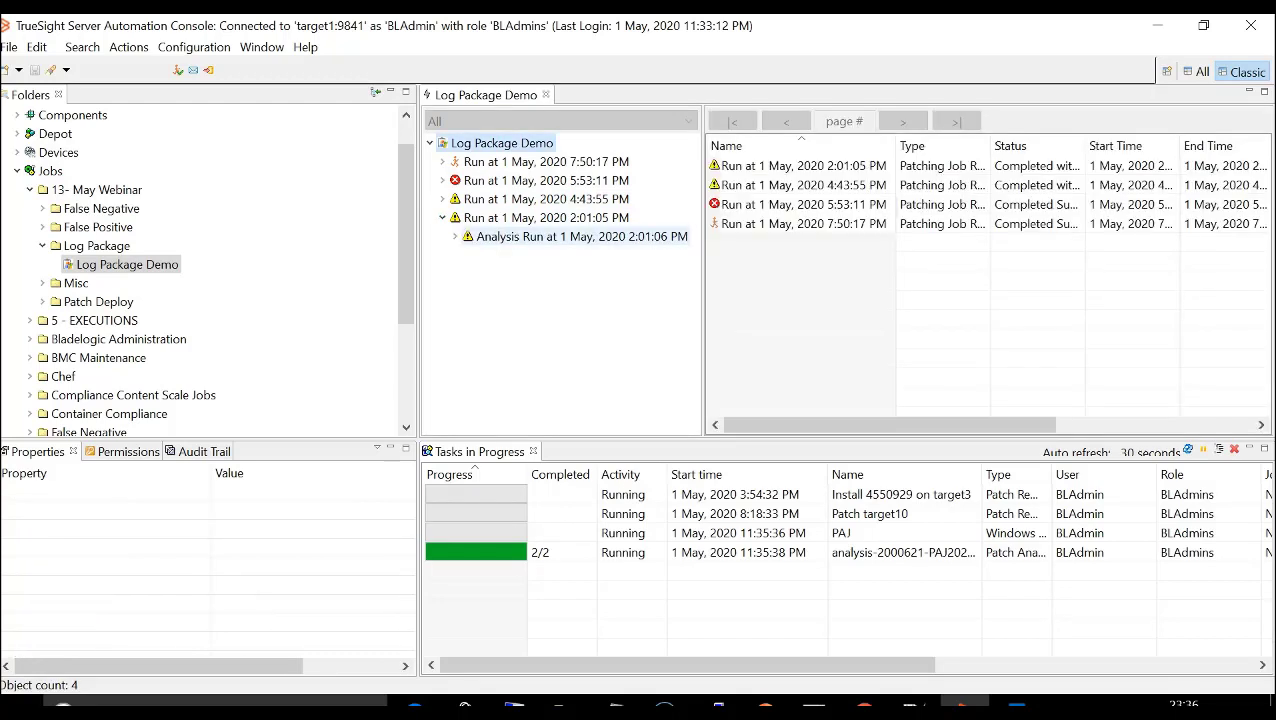
pyautogui.click(455, 237)
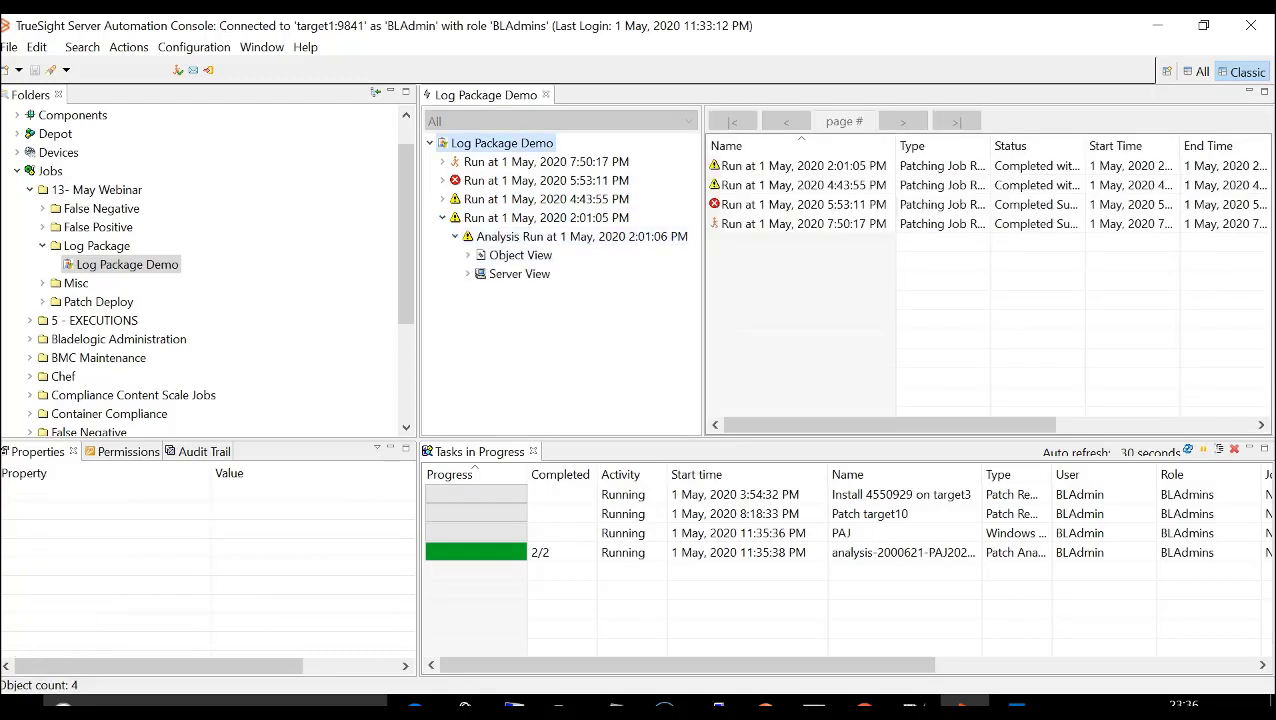
pyautogui.click(468, 274)
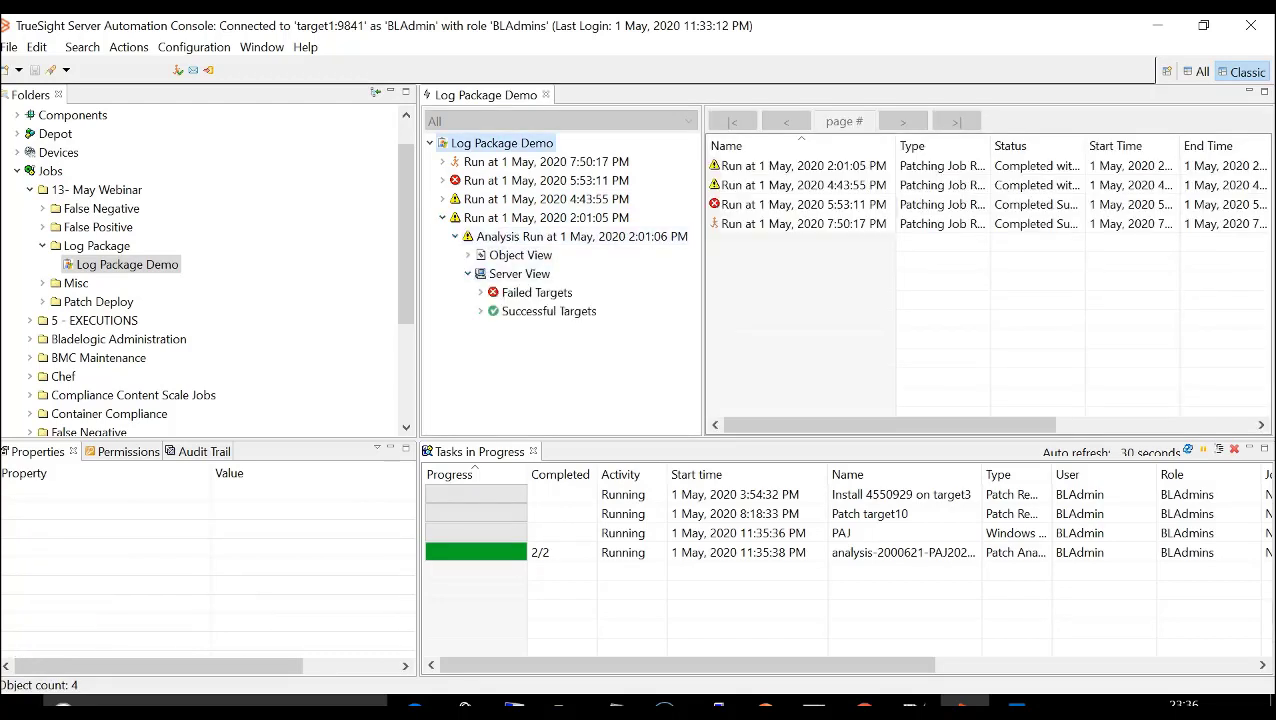
pyautogui.click(480, 311)
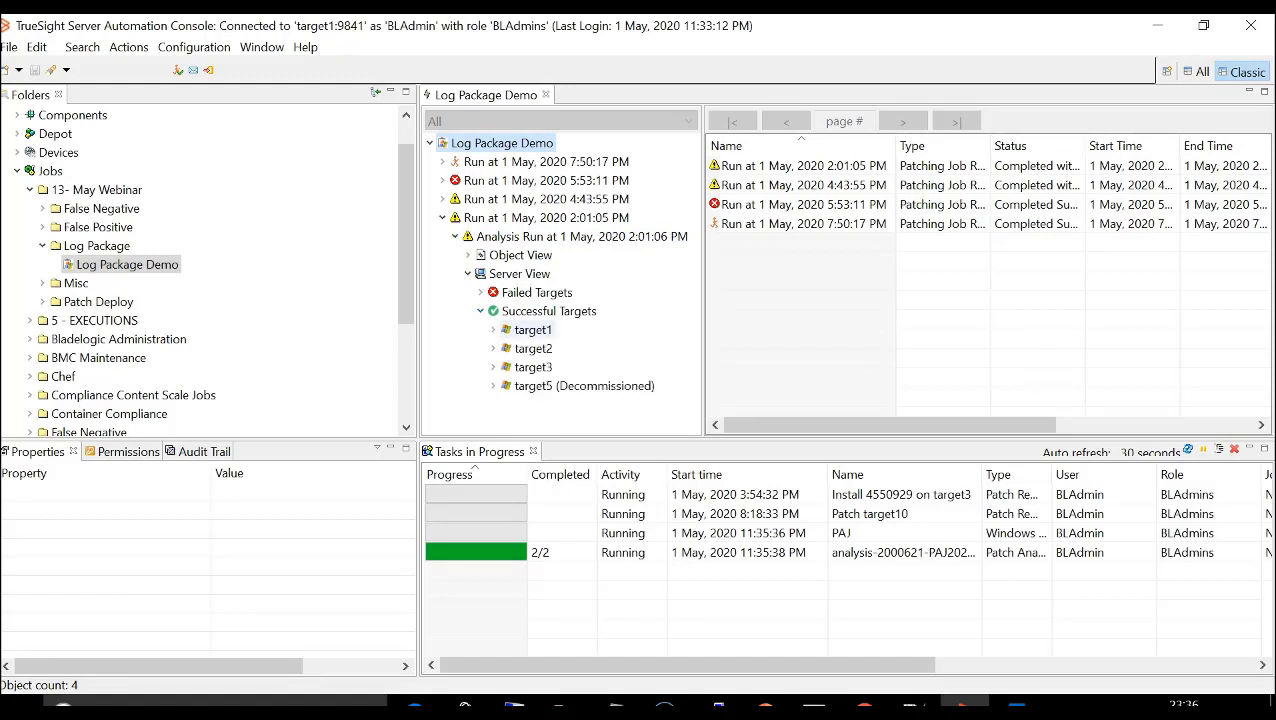
# - Review the installed and missing patches of target1 in the analysis results
pyautogui.click(532, 330)
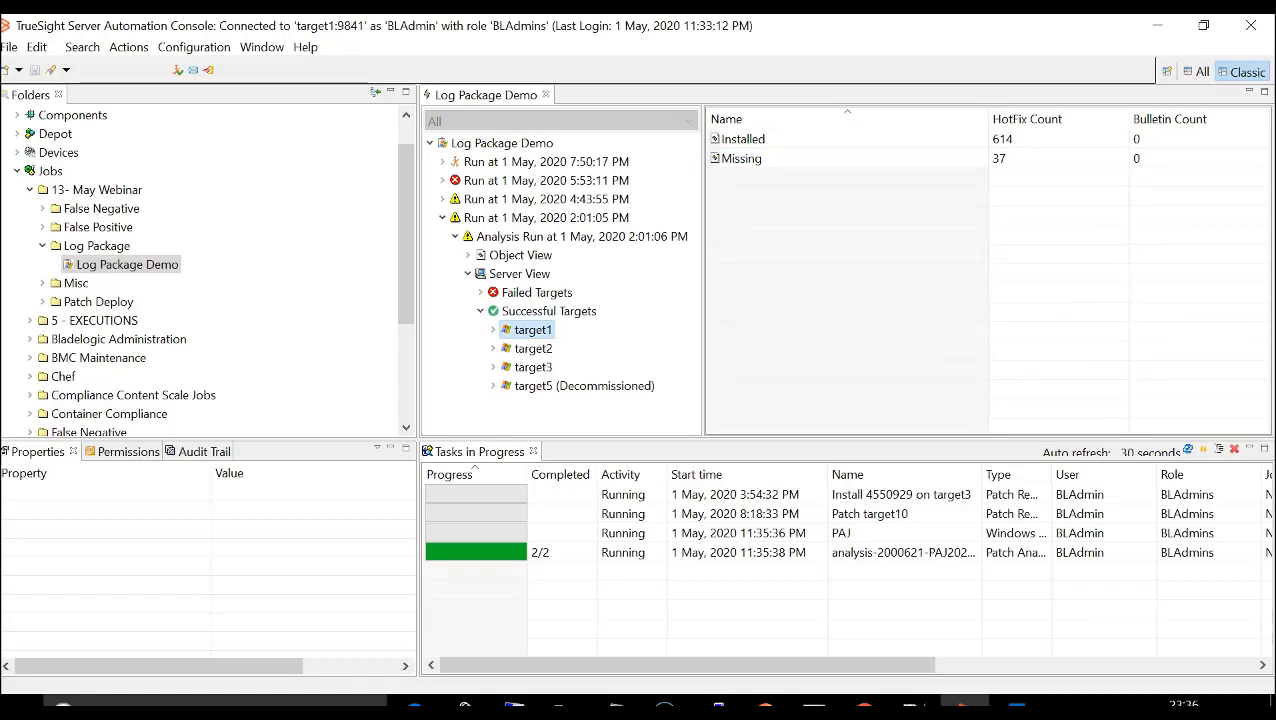
pyautogui.click(493, 330)
pyautogui.click(548, 349)
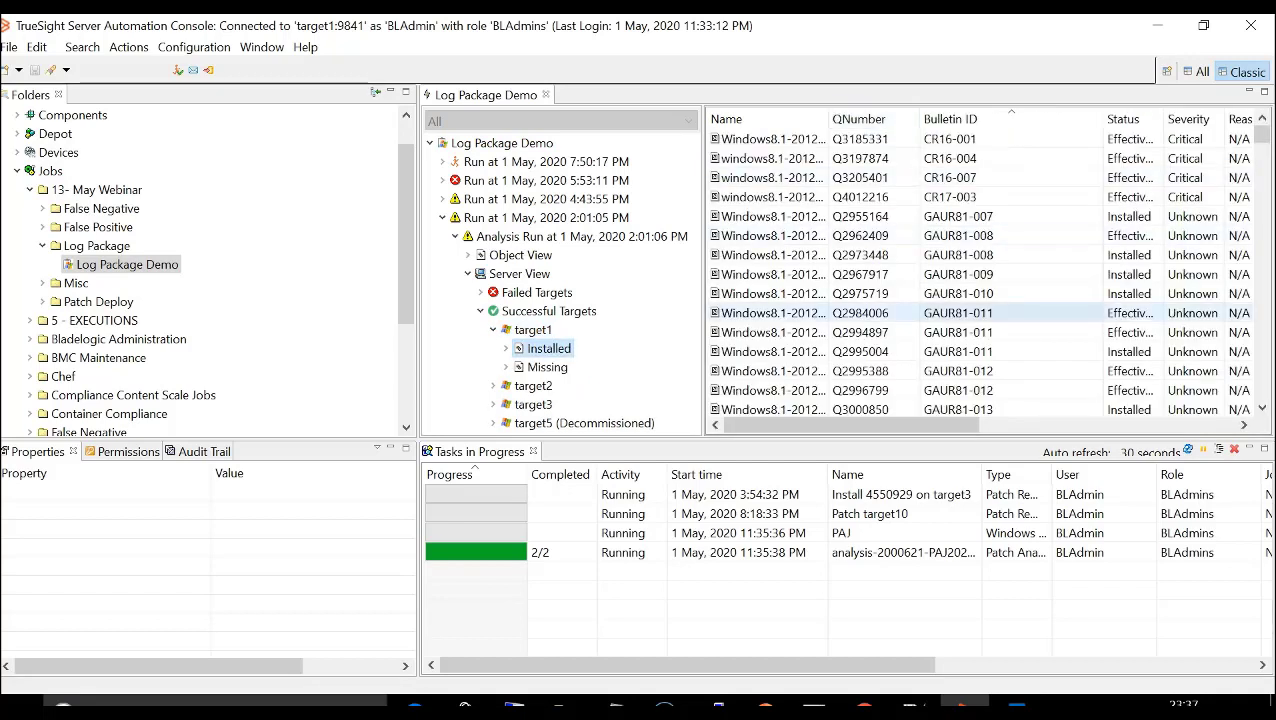
pyautogui.click(547, 367)
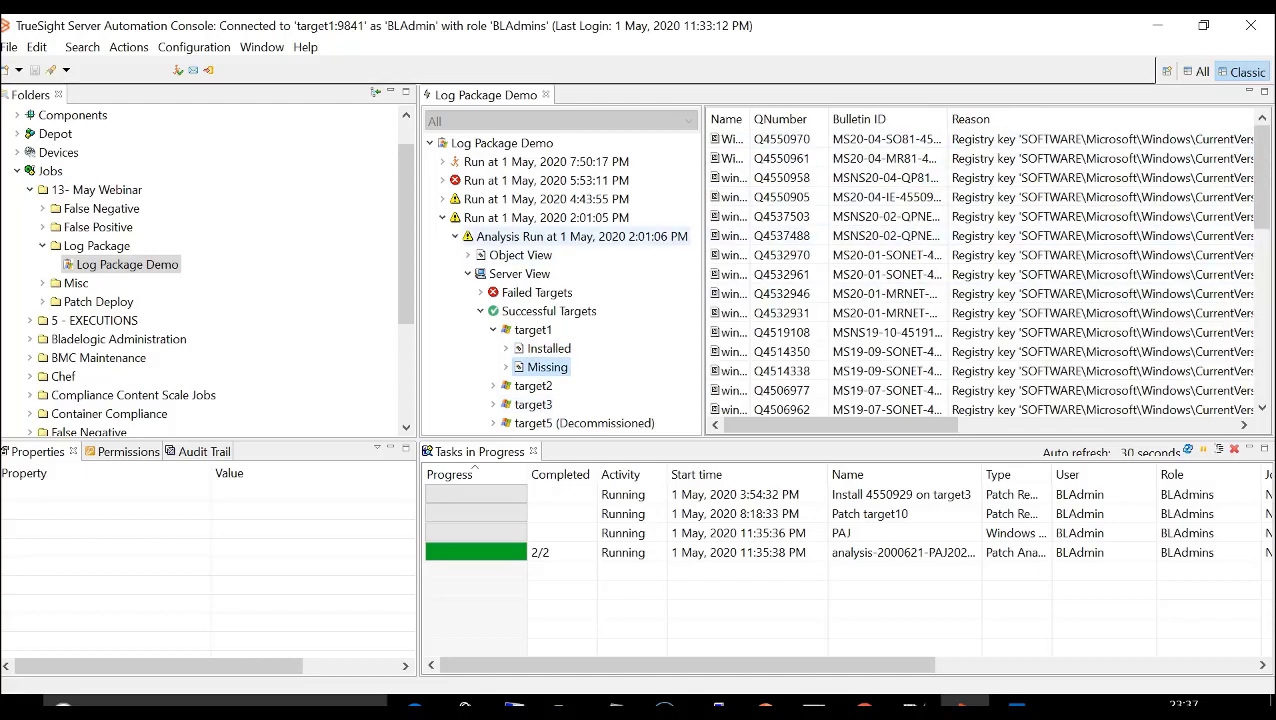
# - Show the log of the 2:01:06 PM analysis run and review the messages for target1, target2, target3 and target5
pyautogui.click(575, 236)
pyautogui.rightClick(528, 236)
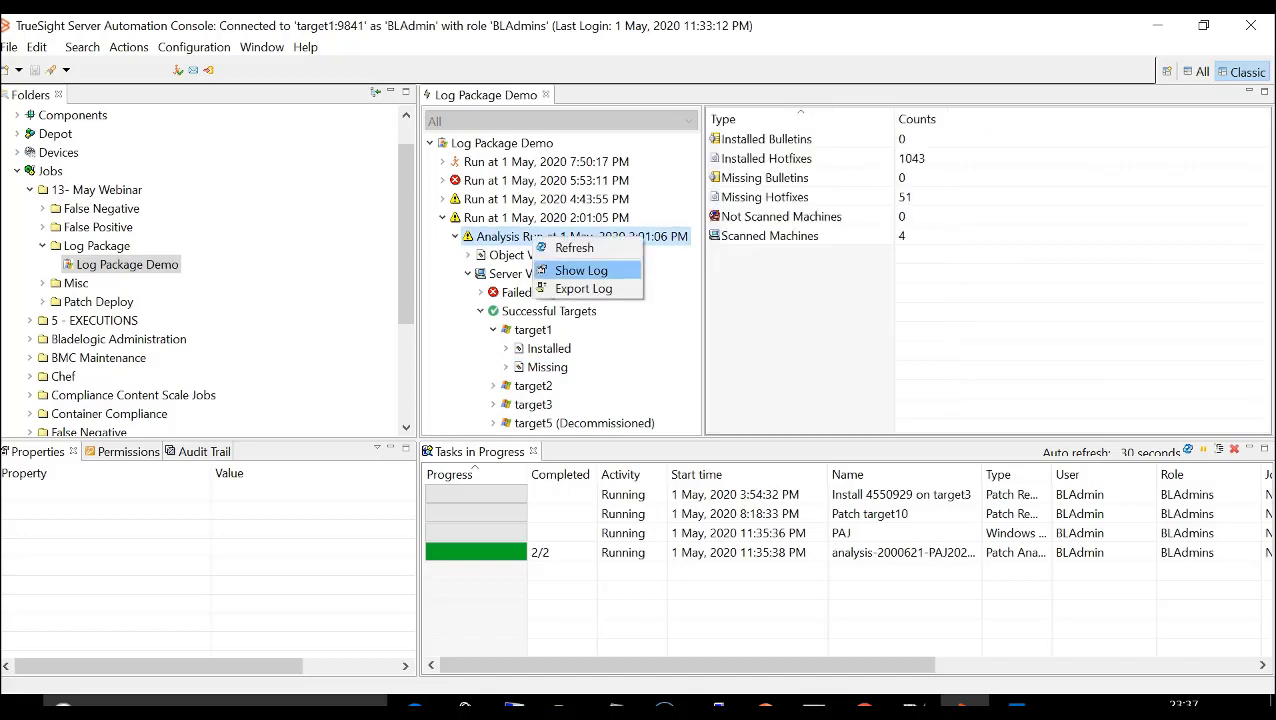
pyautogui.click(560, 268)
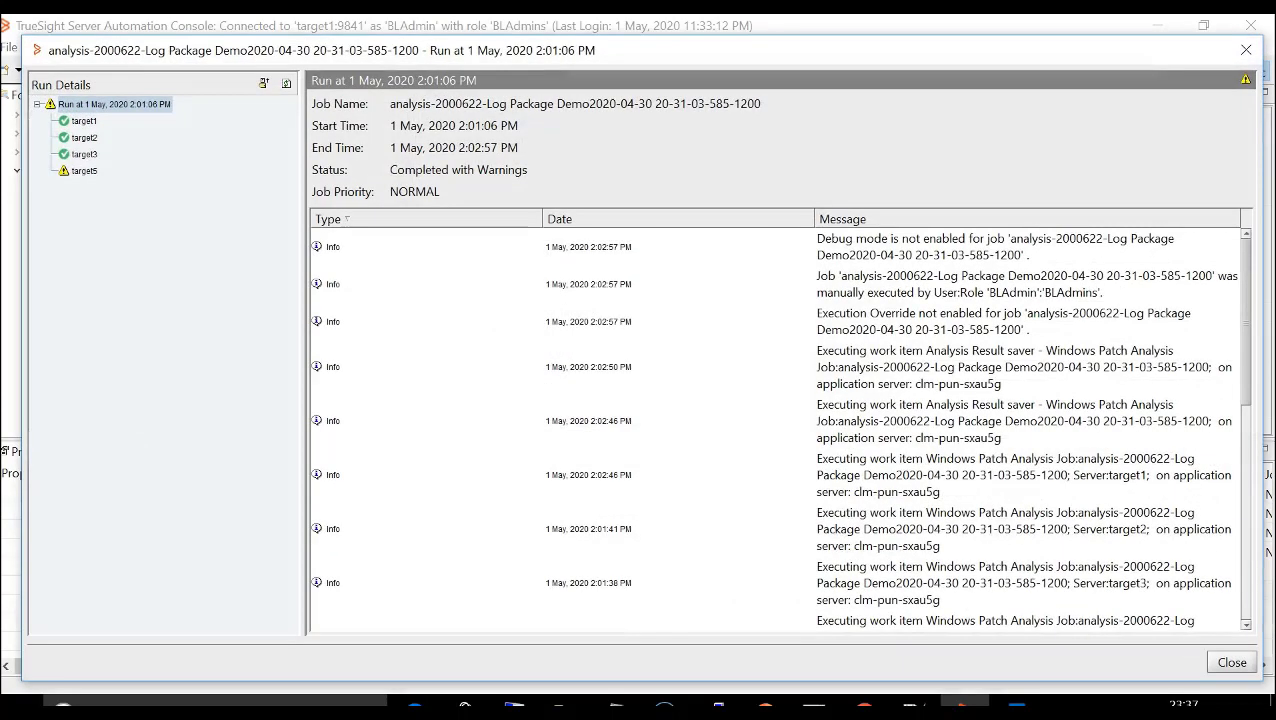
pyautogui.click(84, 121)
pyautogui.click(84, 138)
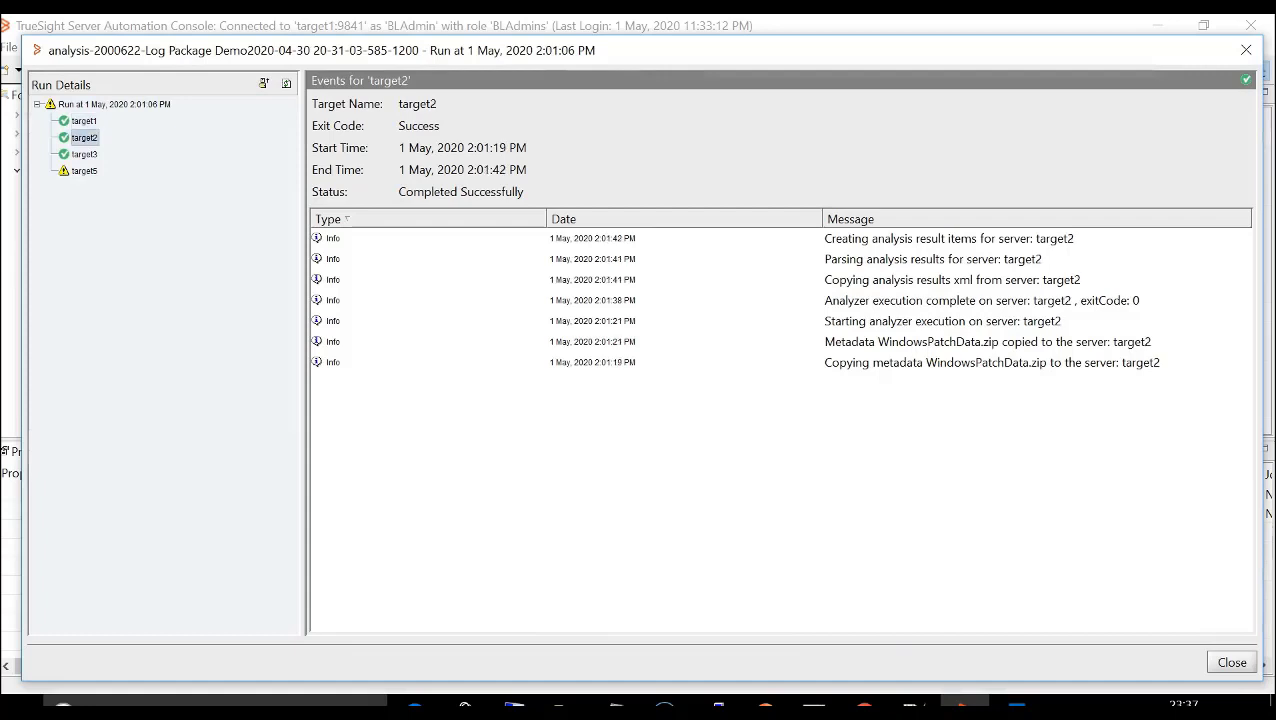
pyautogui.click(84, 154)
pyautogui.click(84, 171)
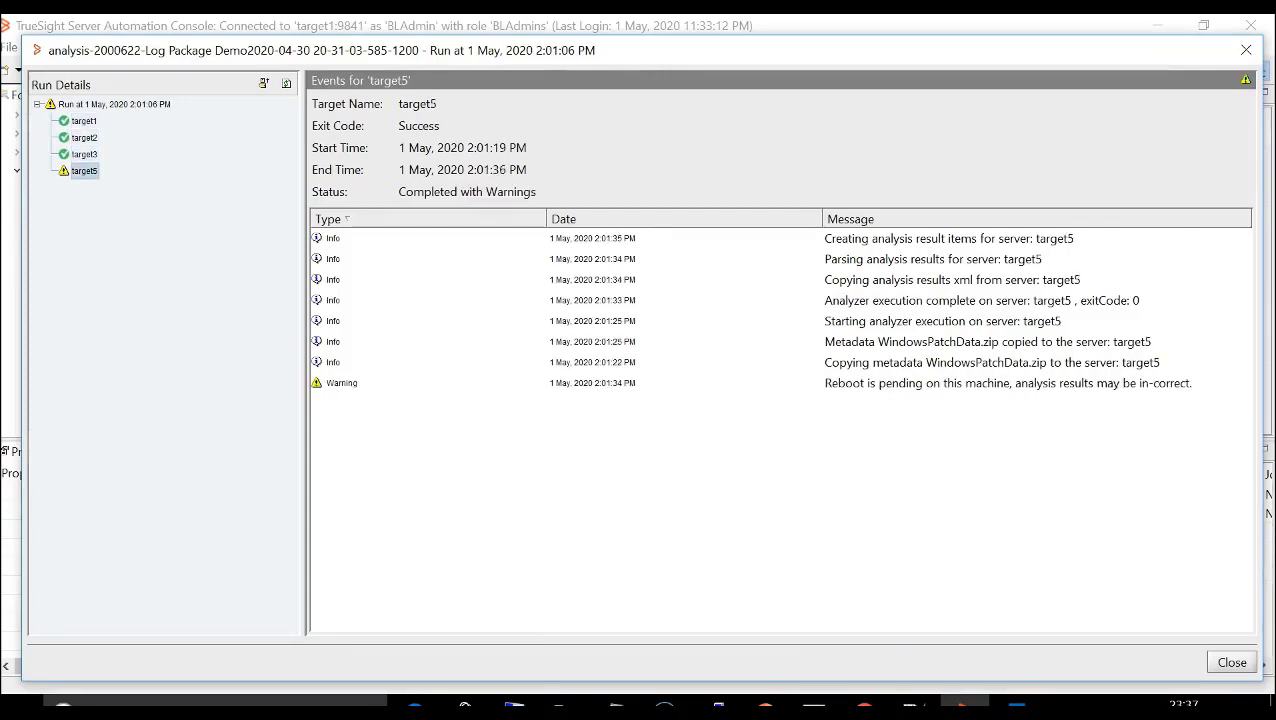
pyautogui.click(1246, 50)
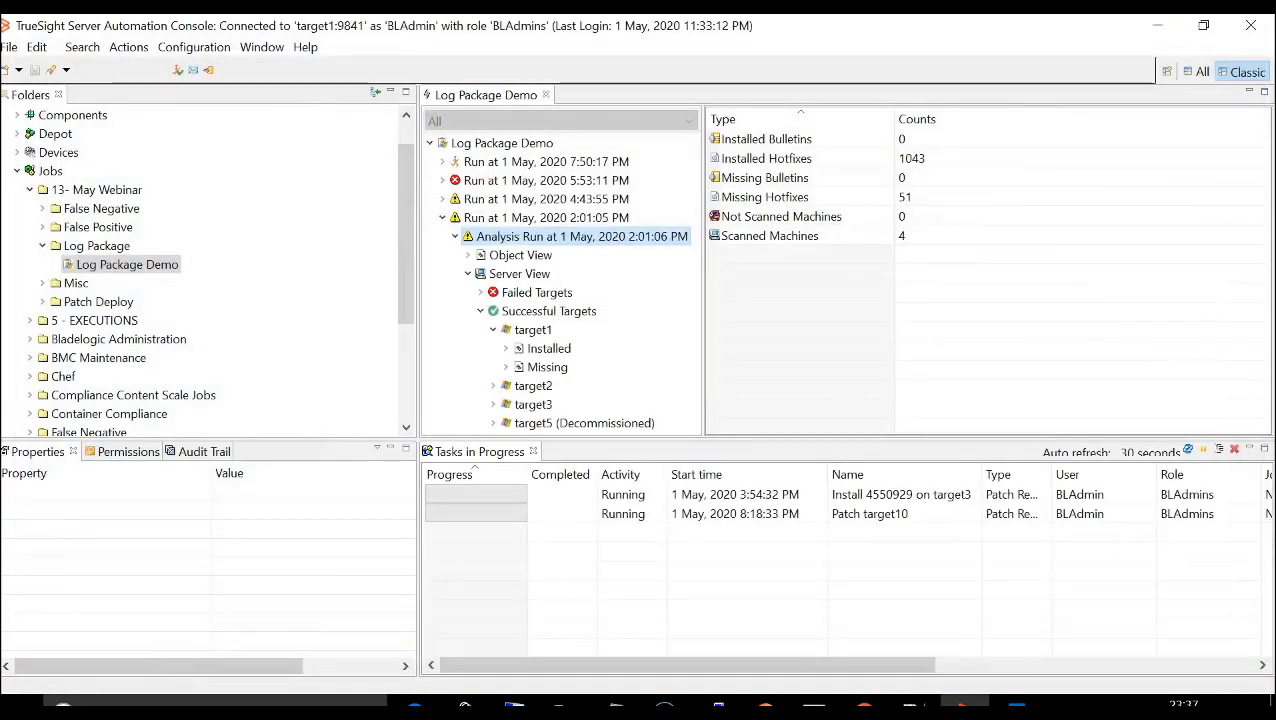
# - Start downloading the log package of the 1 May, 2020 2:01:05 PM run and browse to the user profile's Desktop folder on drive C
pyautogui.click(546, 218)
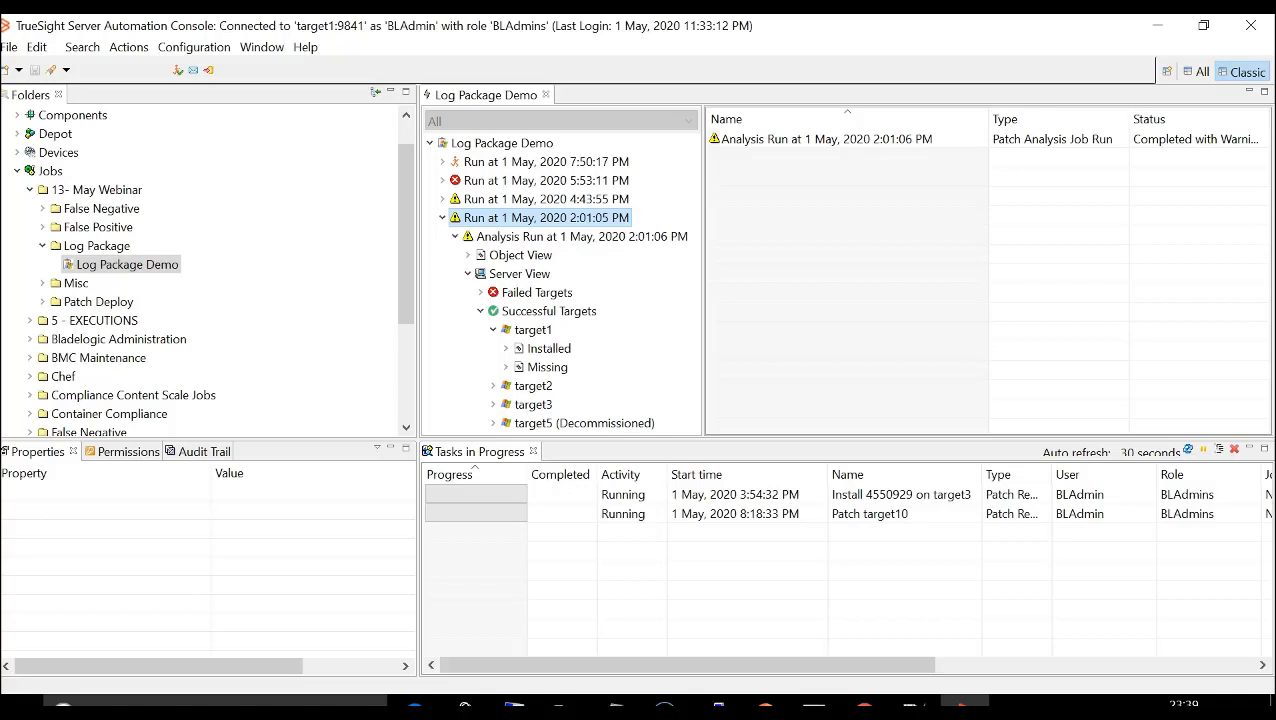
pyautogui.rightClick(510, 218)
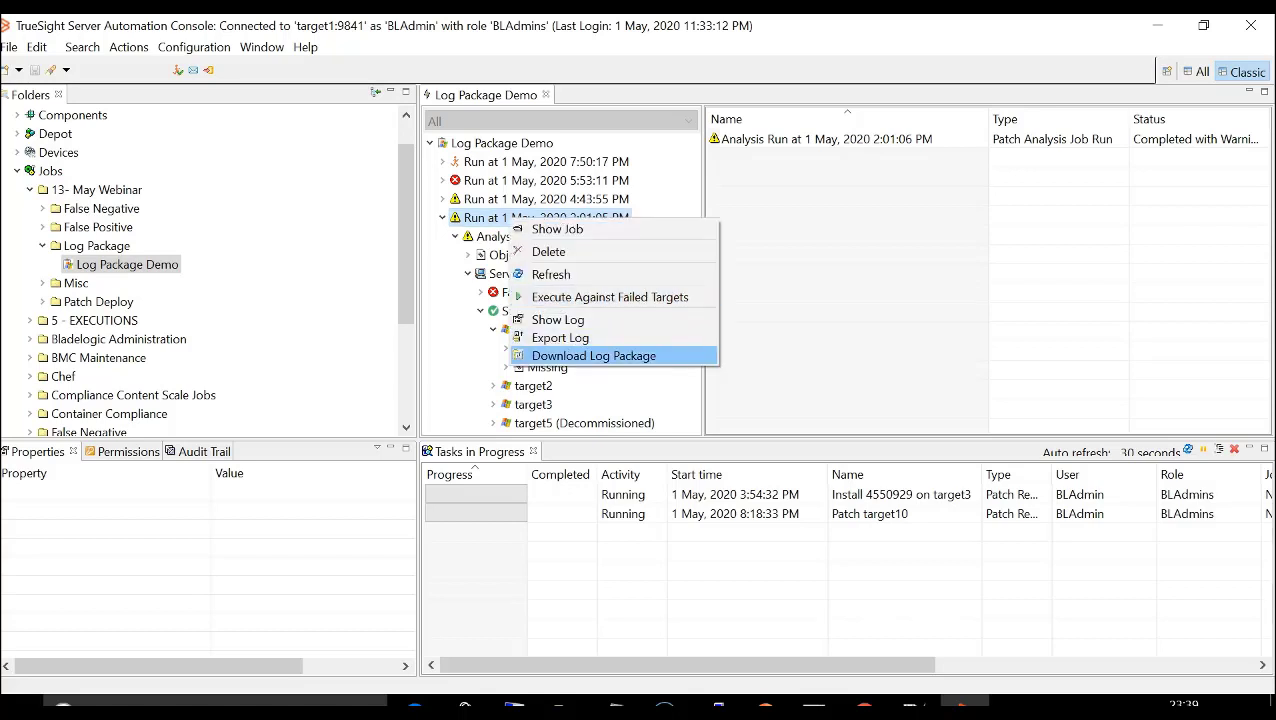
pyautogui.click(594, 356)
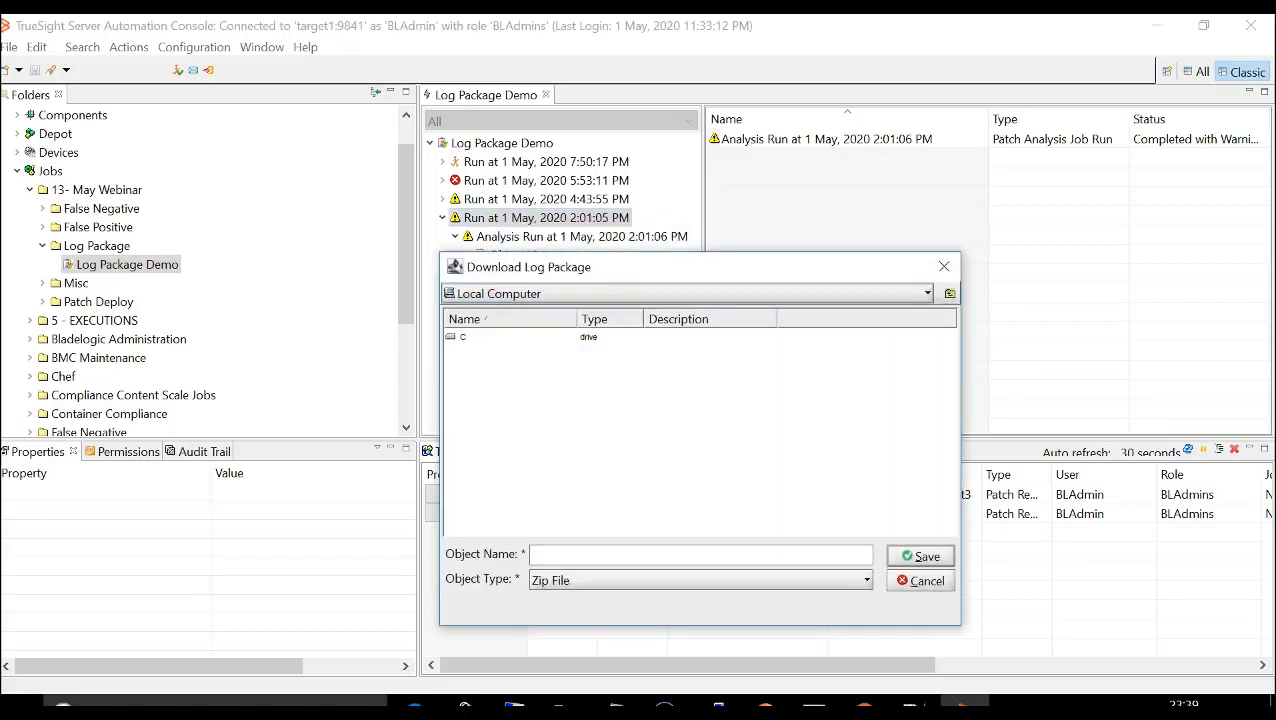
pyautogui.doubleClick(463, 337)
pyautogui.click(477, 445)
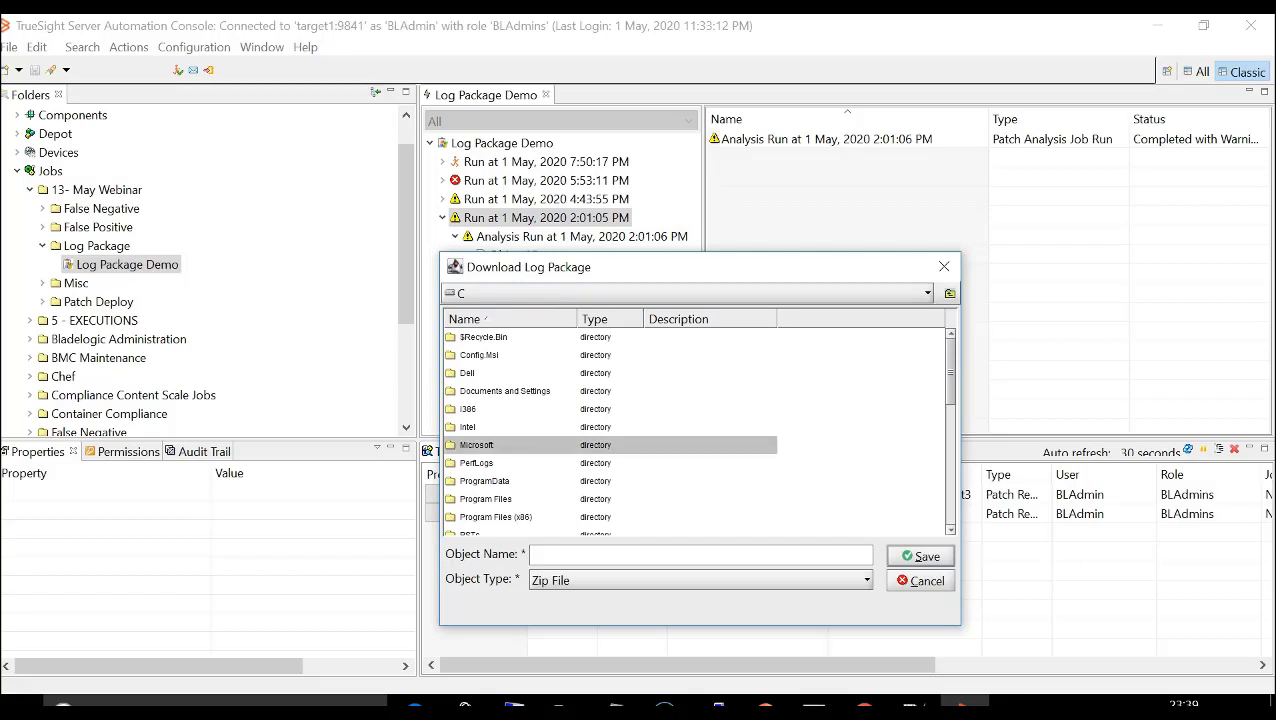
pyautogui.press('u')
pyautogui.press('u')
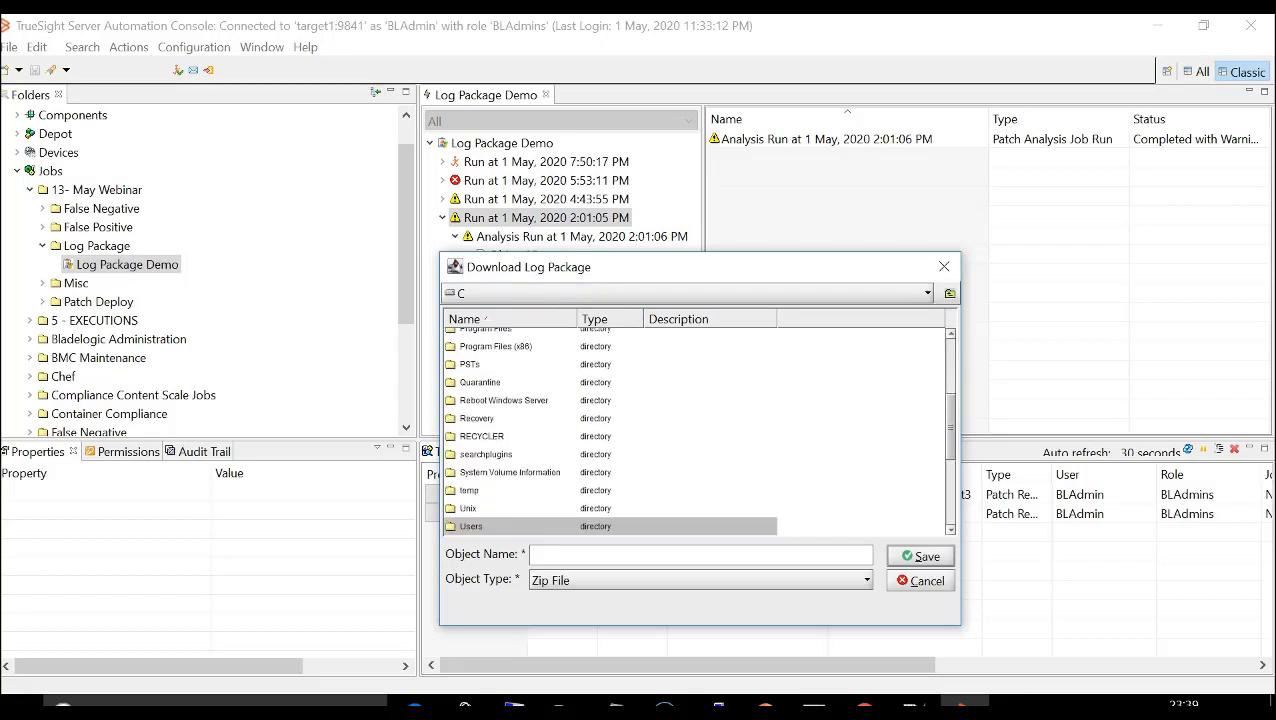
pyautogui.press('Return')
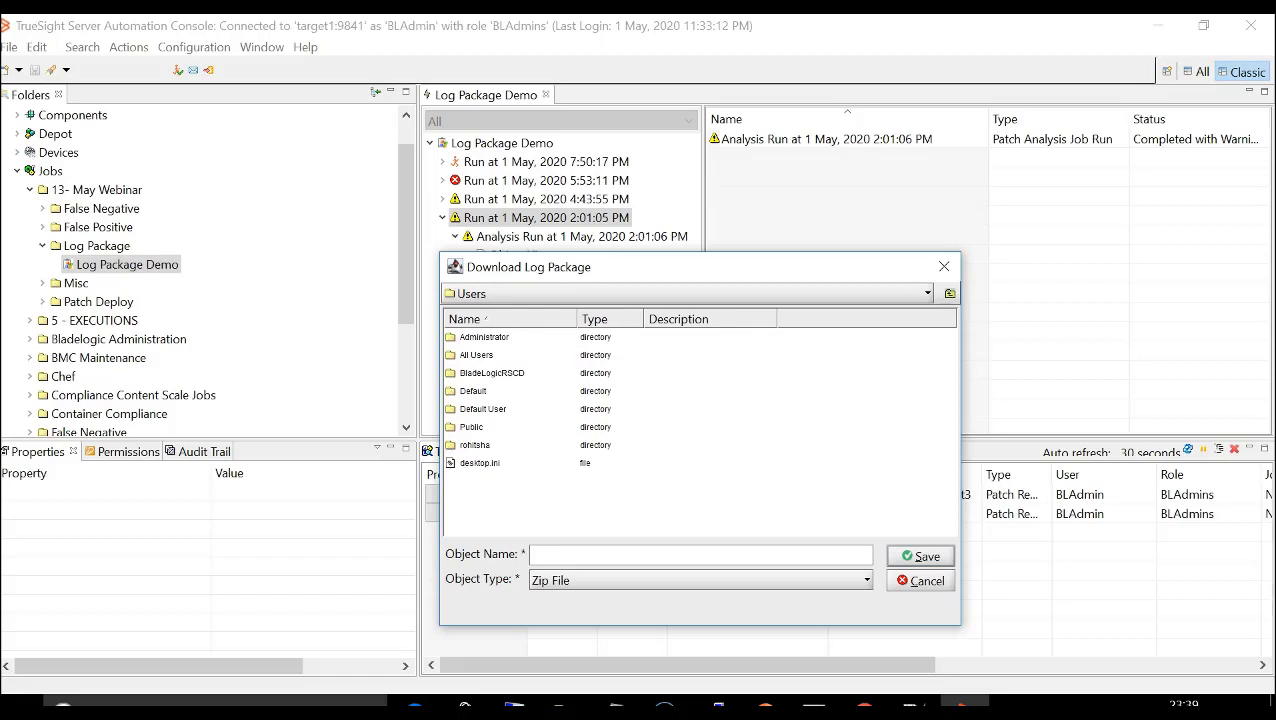
pyautogui.doubleClick(475, 445)
pyautogui.click(487, 391)
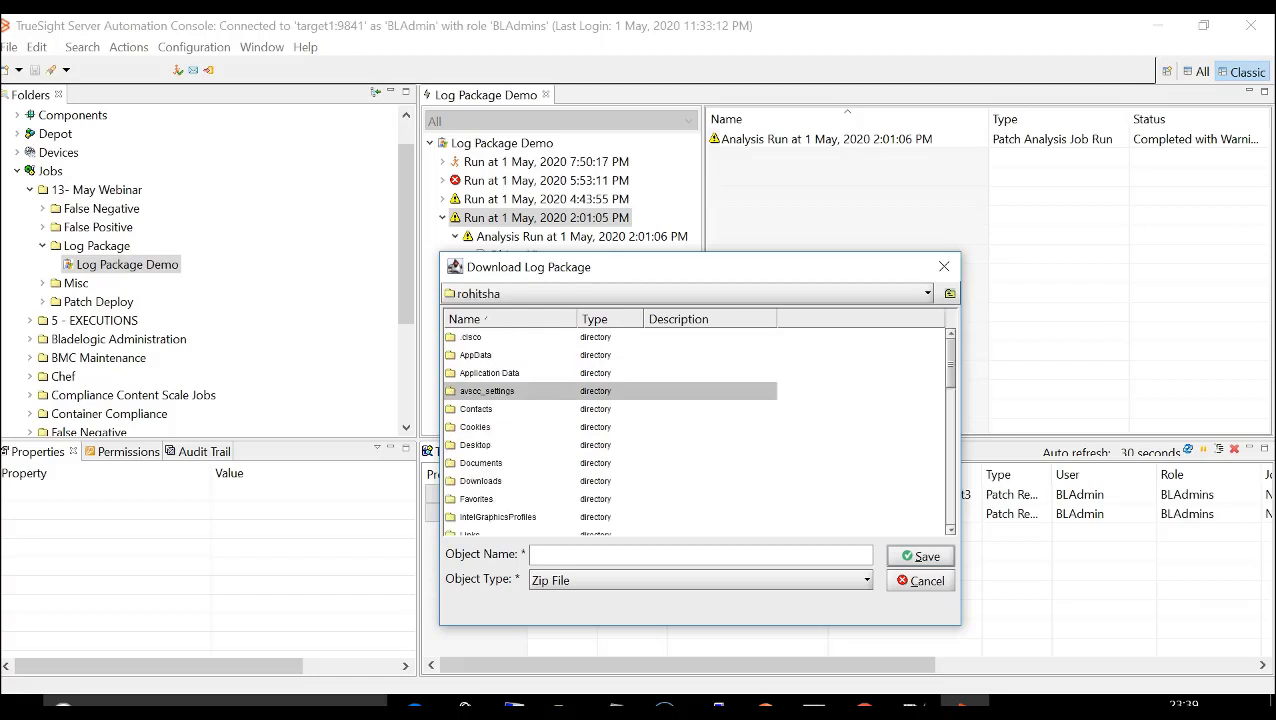
pyautogui.click(475, 445)
pyautogui.press('Return')
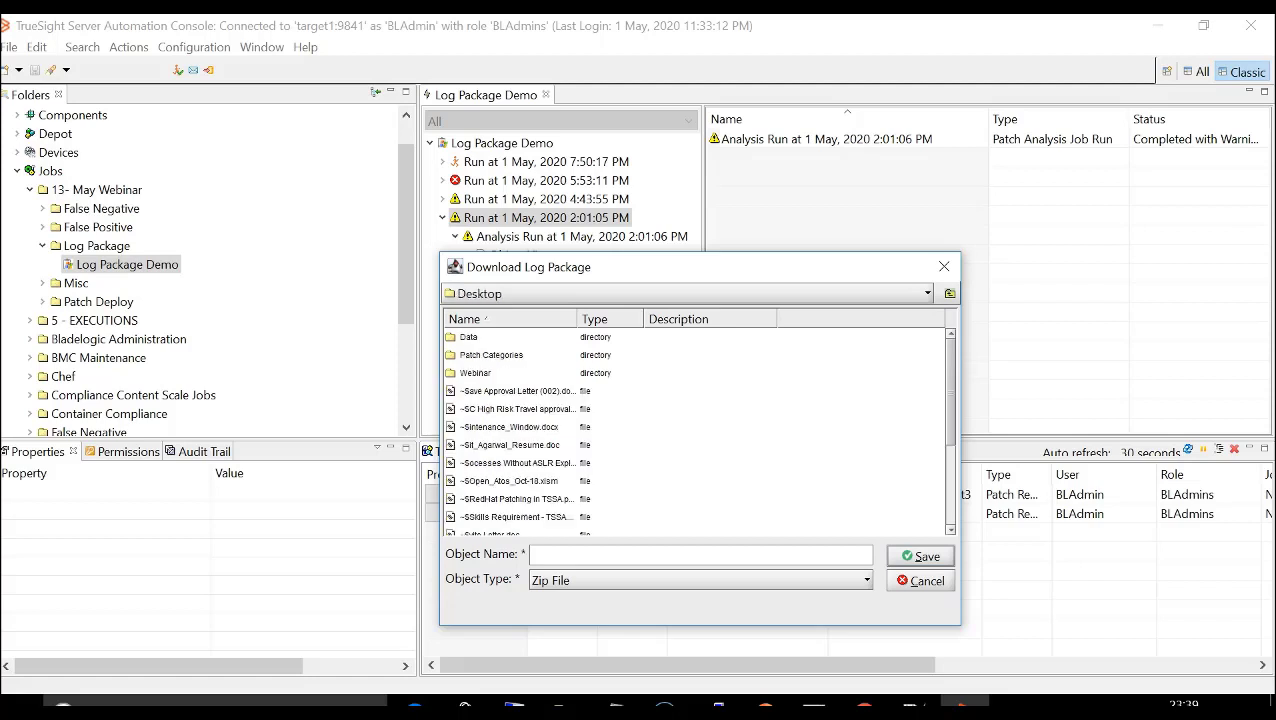
# - Save the log package as a zip file named LP1 in the Log Package folder under Webinar > Logs
pyautogui.doubleClick(476, 373)
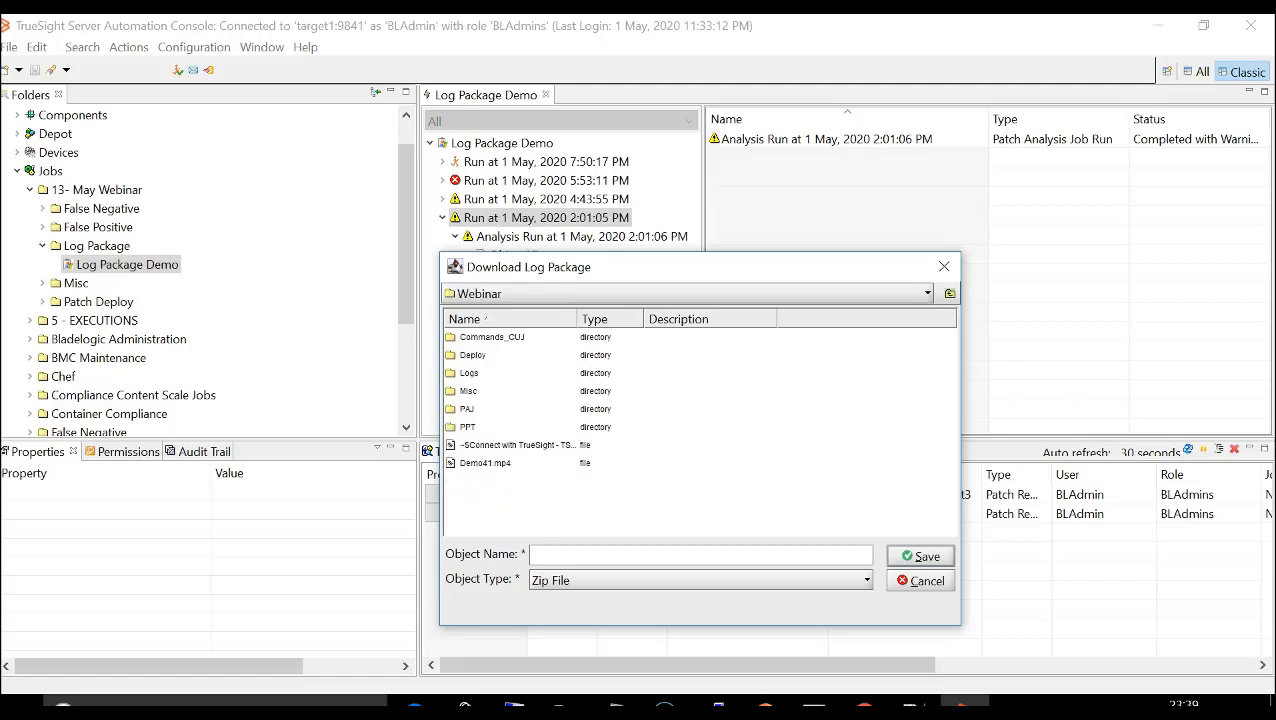
pyautogui.doubleClick(469, 373)
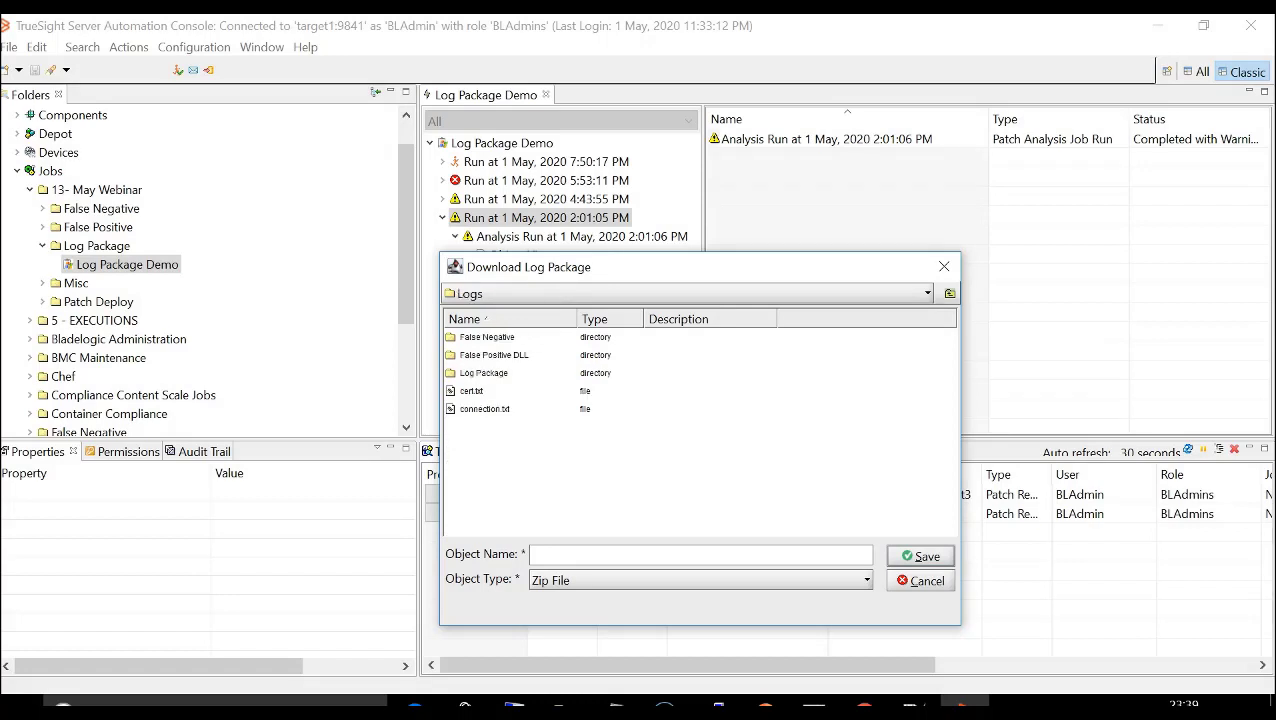
pyautogui.doubleClick(483, 373)
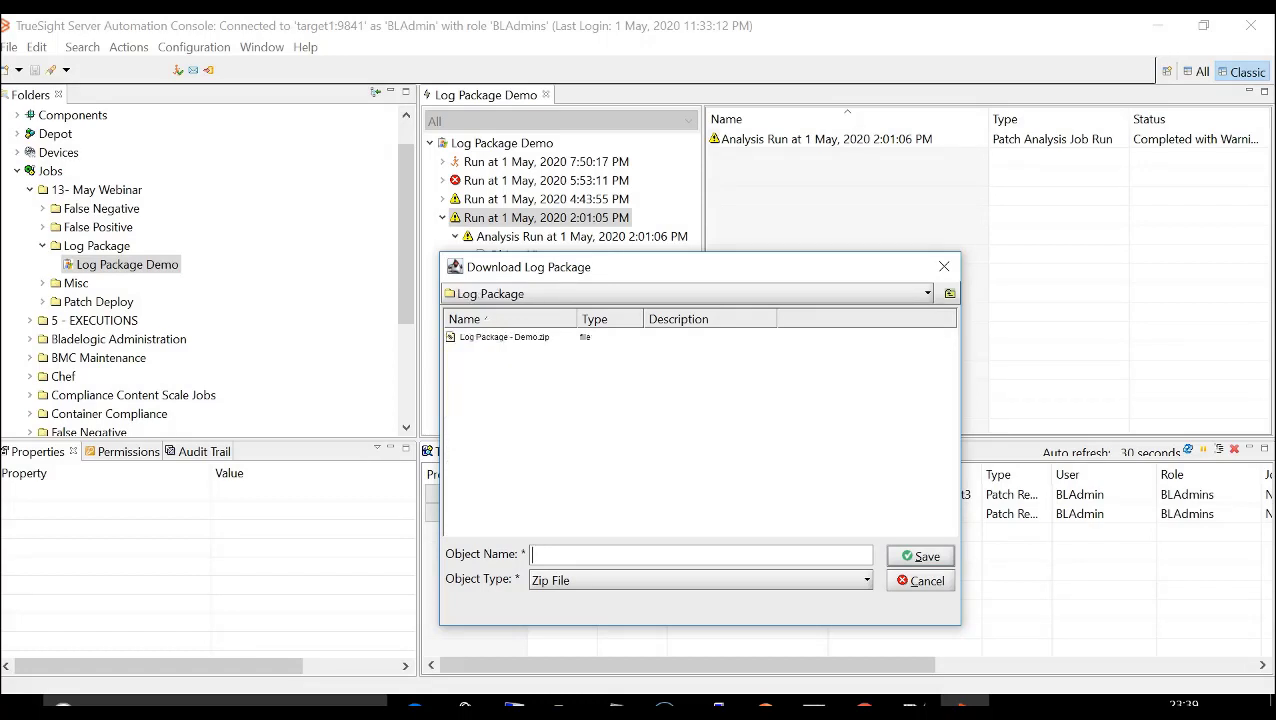
pyautogui.write('LP1')
pyautogui.press('Return')
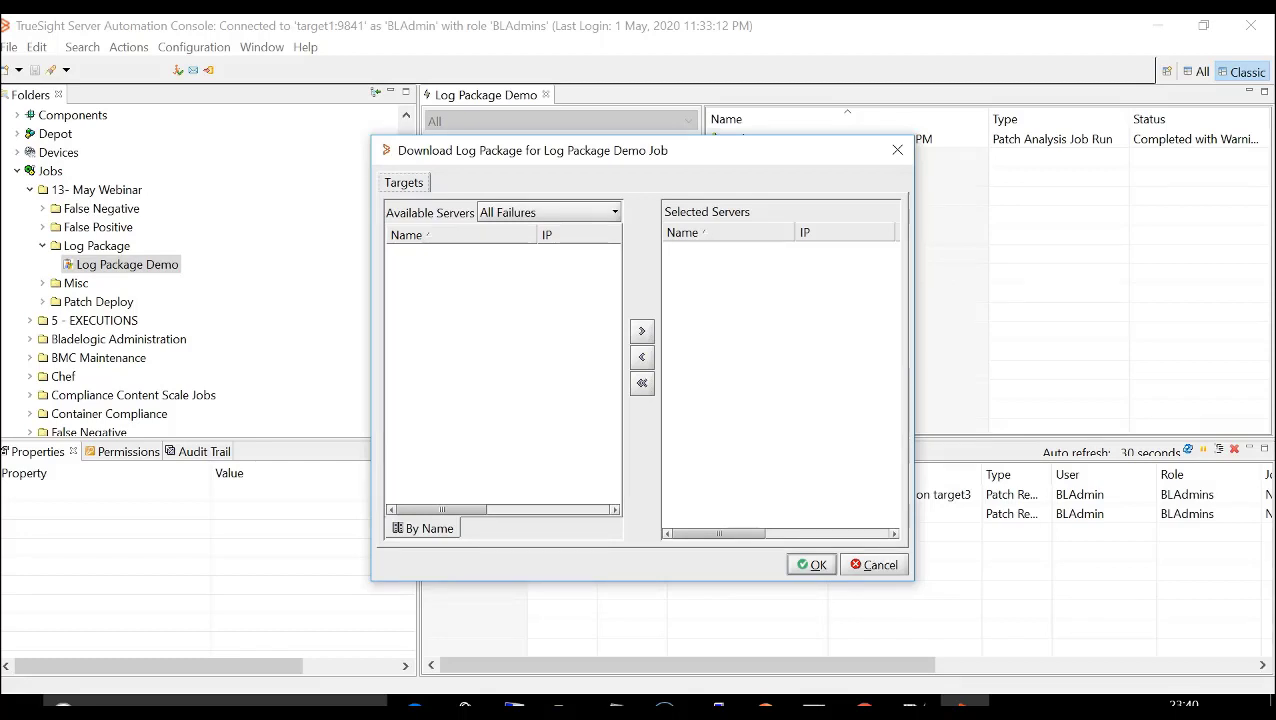
# - List all successful servers and download the log package for target1 only
pyautogui.click(548, 212)
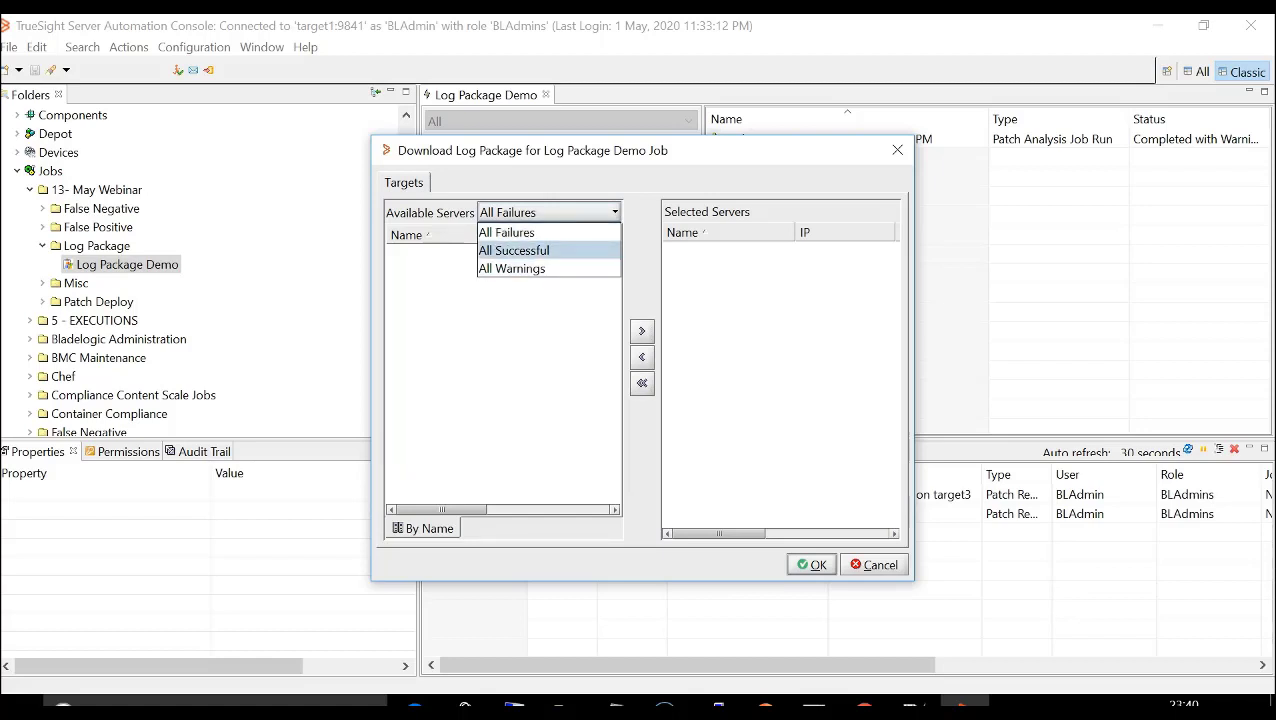
pyautogui.click(514, 251)
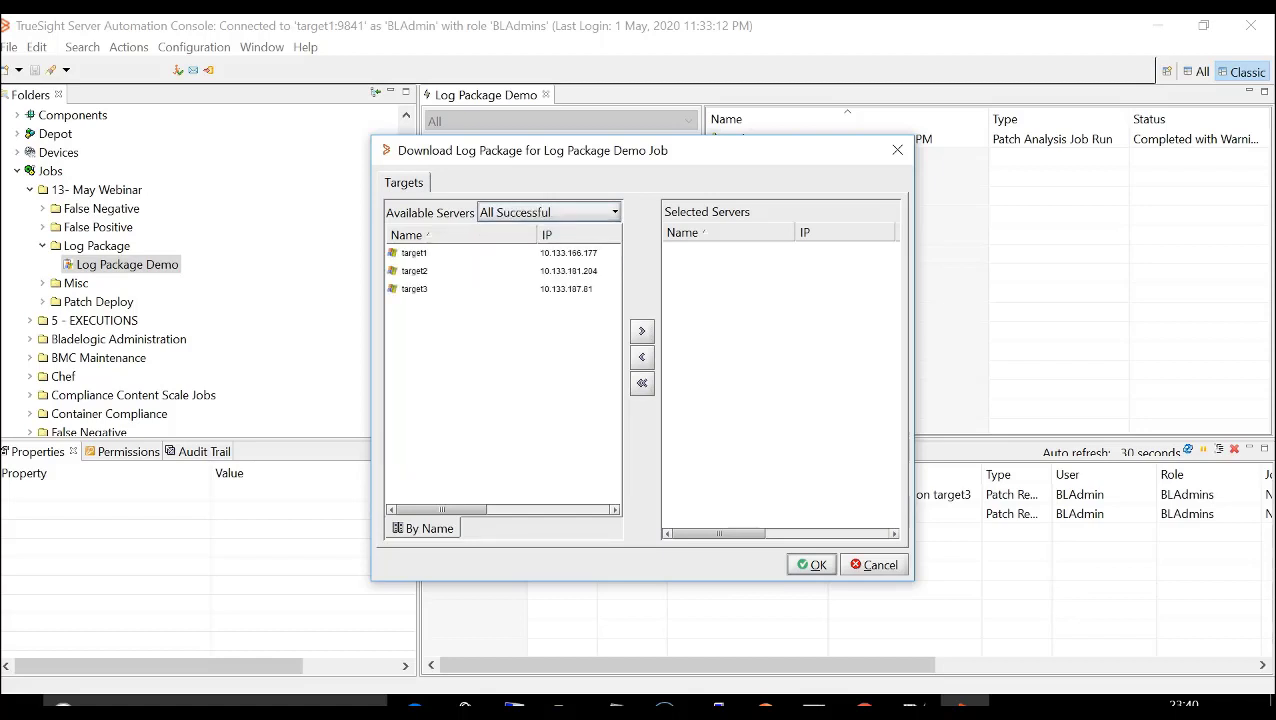
pyautogui.click(414, 253)
pyautogui.click(642, 331)
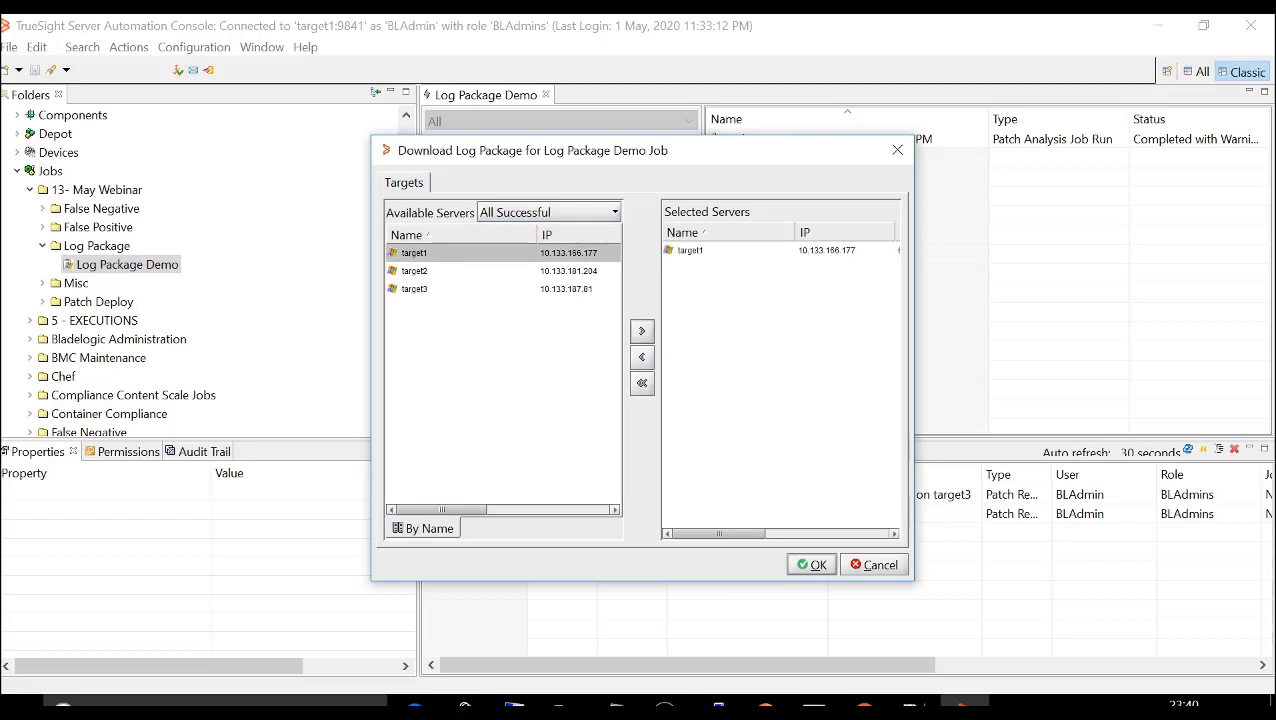
pyautogui.click(811, 565)
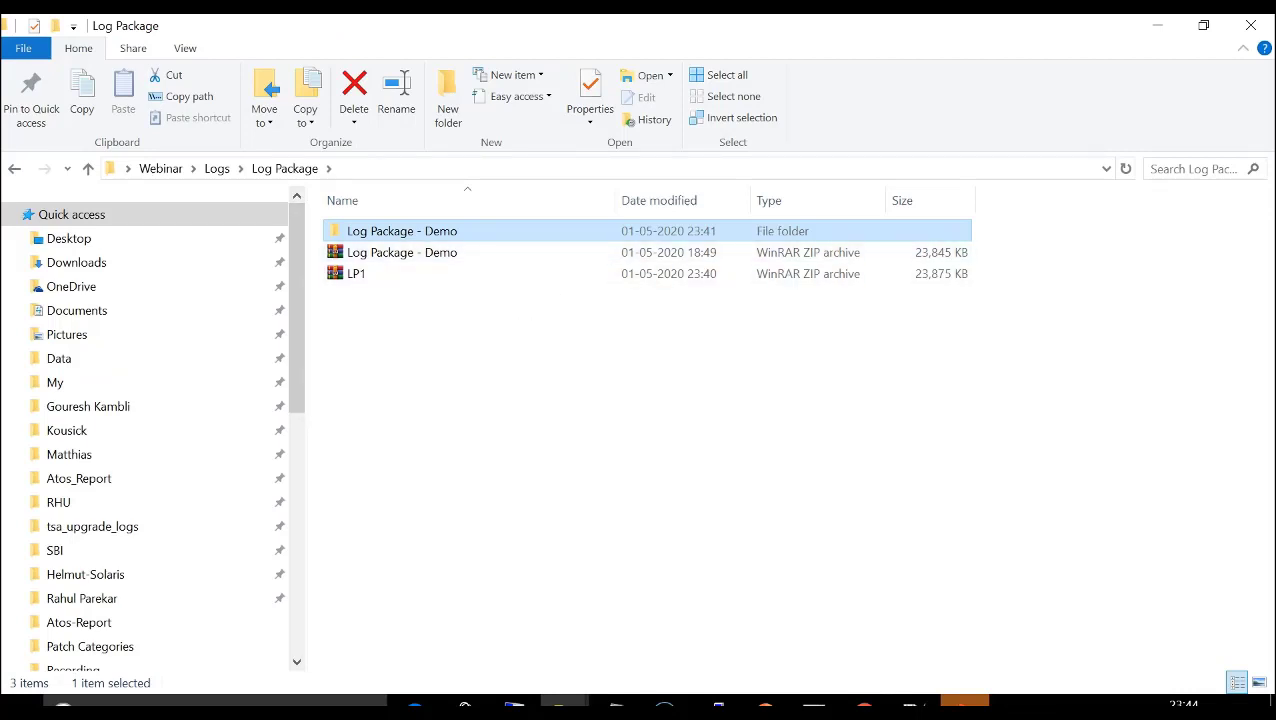
# - Open the extracted Log Package - Demo folder and check its agentsupport, appserversupport and patchsupport archives
pyautogui.press('Return')
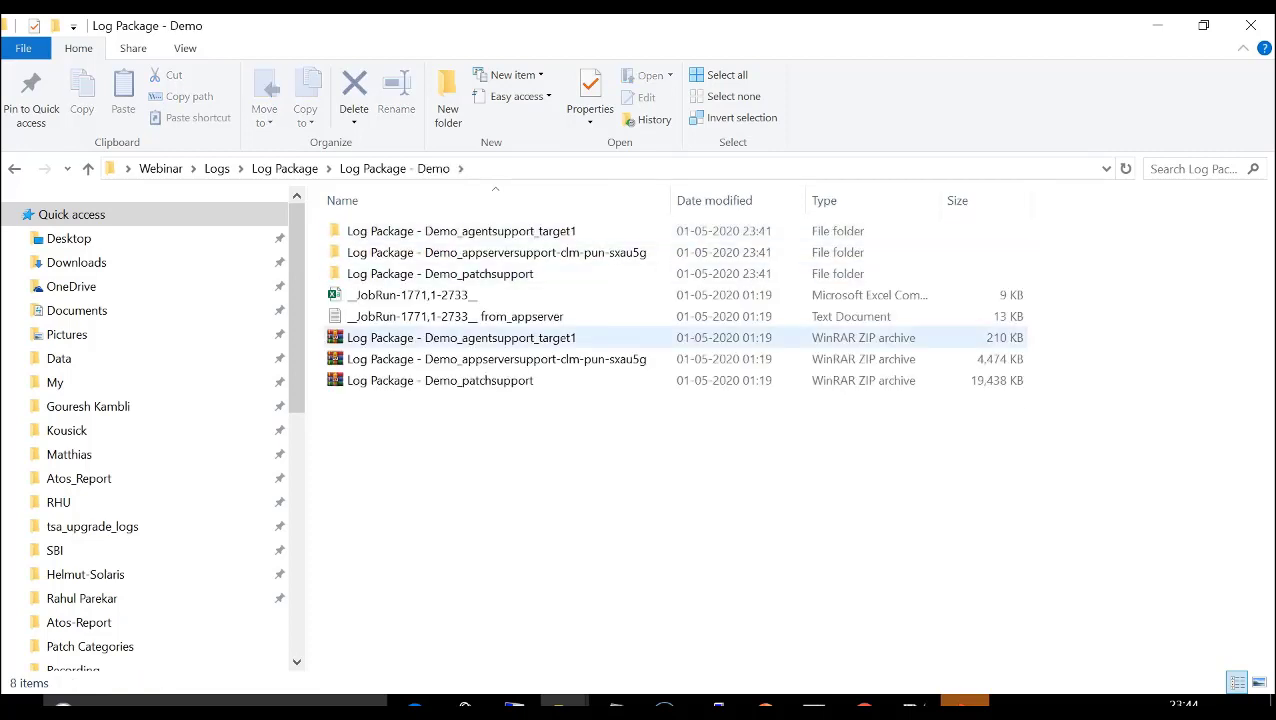
pyautogui.click(461, 338)
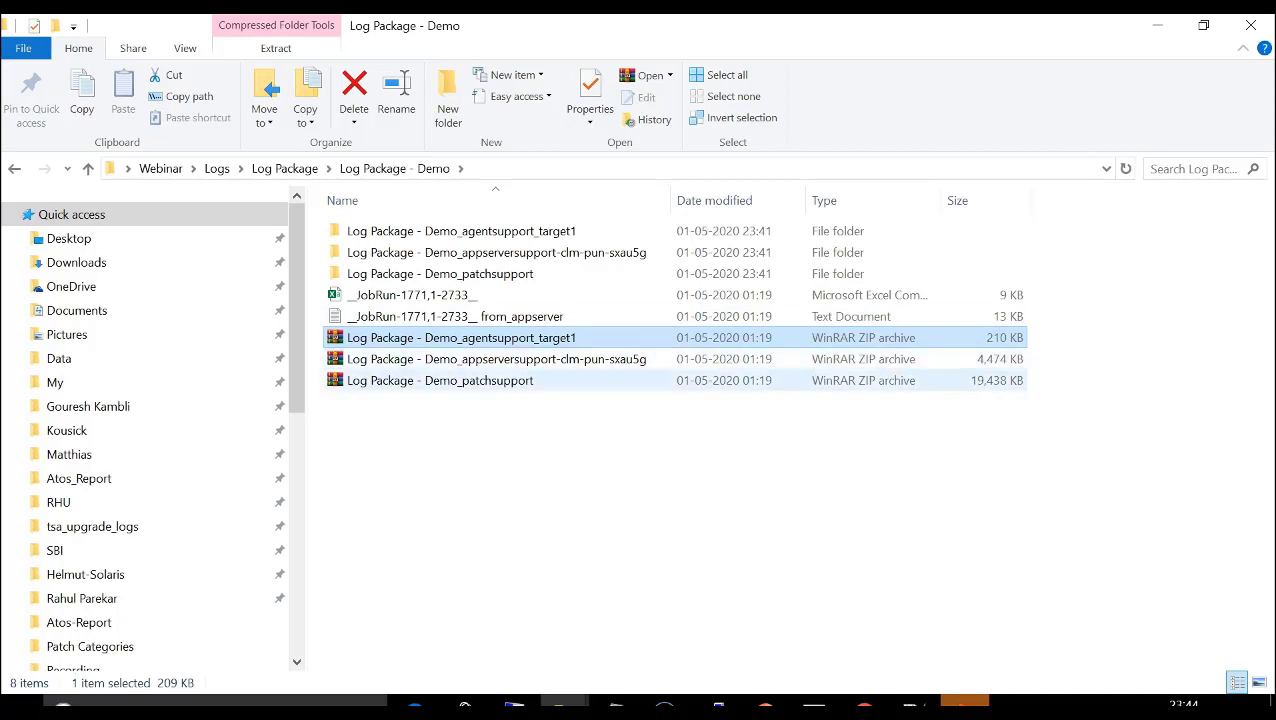
pyautogui.click(461, 359)
pyautogui.click(461, 380)
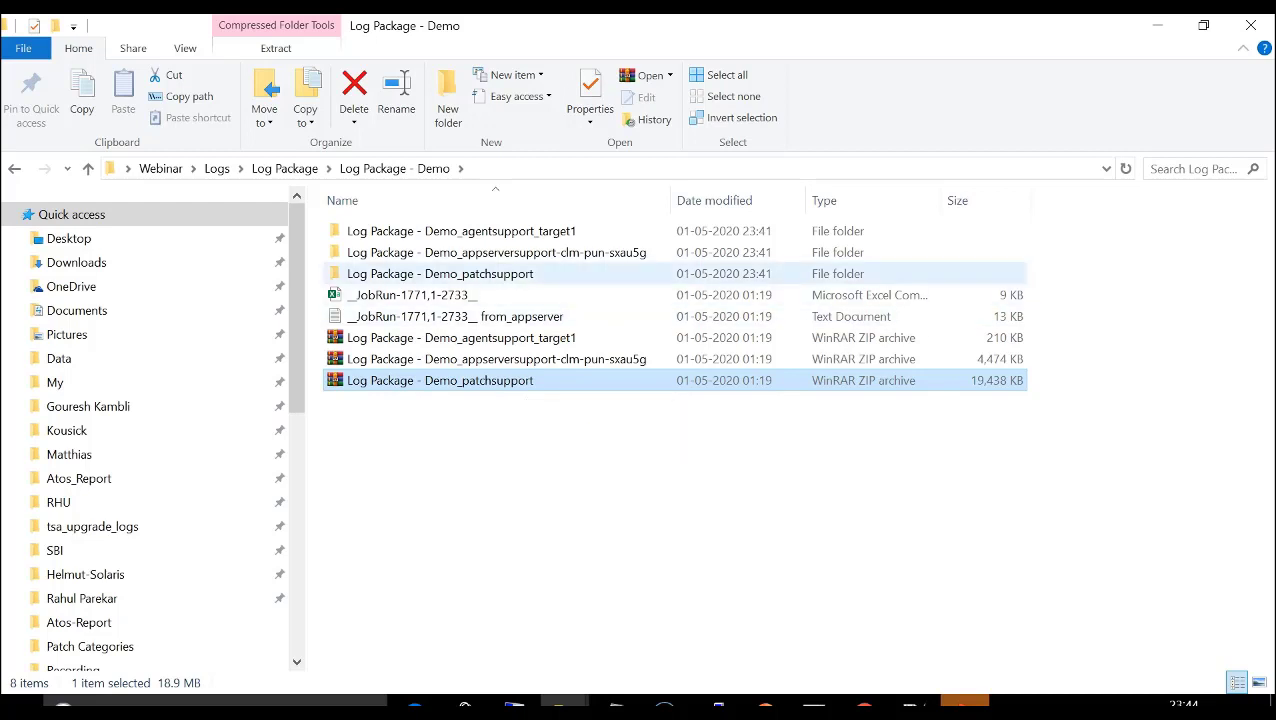
# - View the rscd log files in the agentsupport folder for target1, and return to the Log Package - Demo folder
pyautogui.doubleClick(490, 231)
pyautogui.click(490, 231)
pyautogui.doubleClick(366, 231)
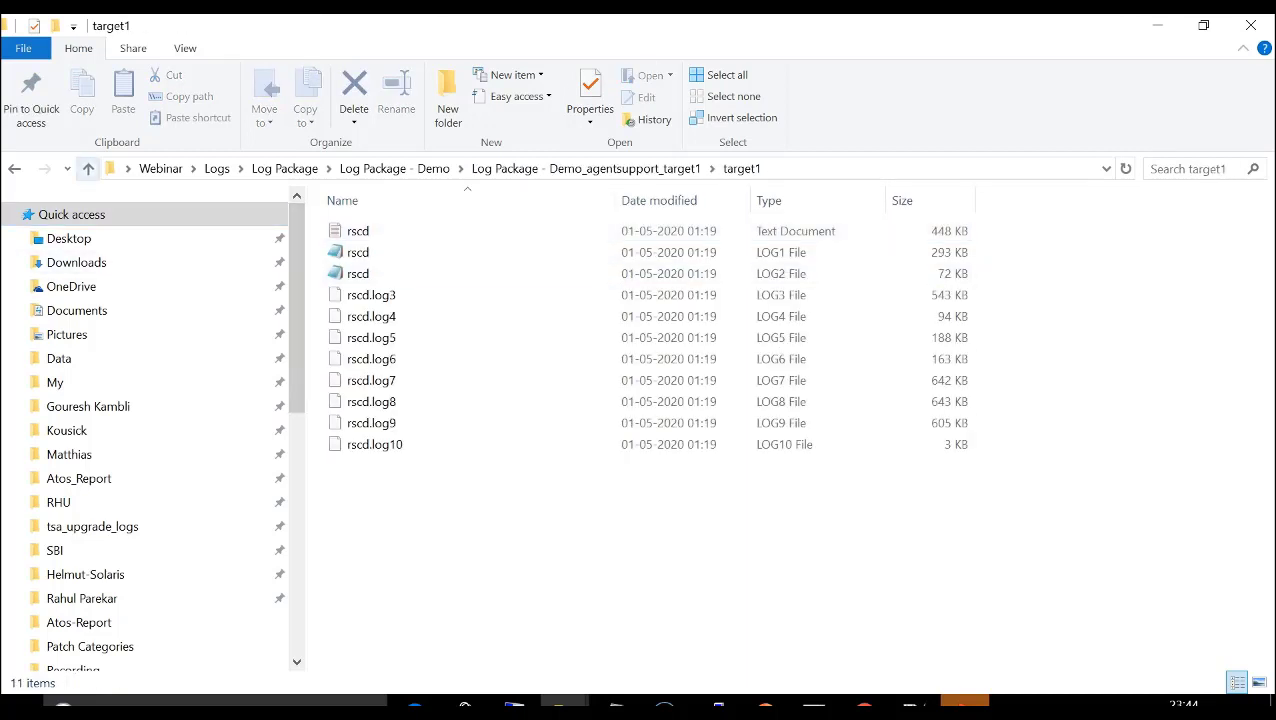
pyautogui.hotkey('alt', 'Up')
pyautogui.hotkey('alt', 'Up')
# - View the appserver log files in the appserversupport folder's appserverLog subfolder, and return to the Log Package - Demo folder
pyautogui.doubleClick(496, 252)
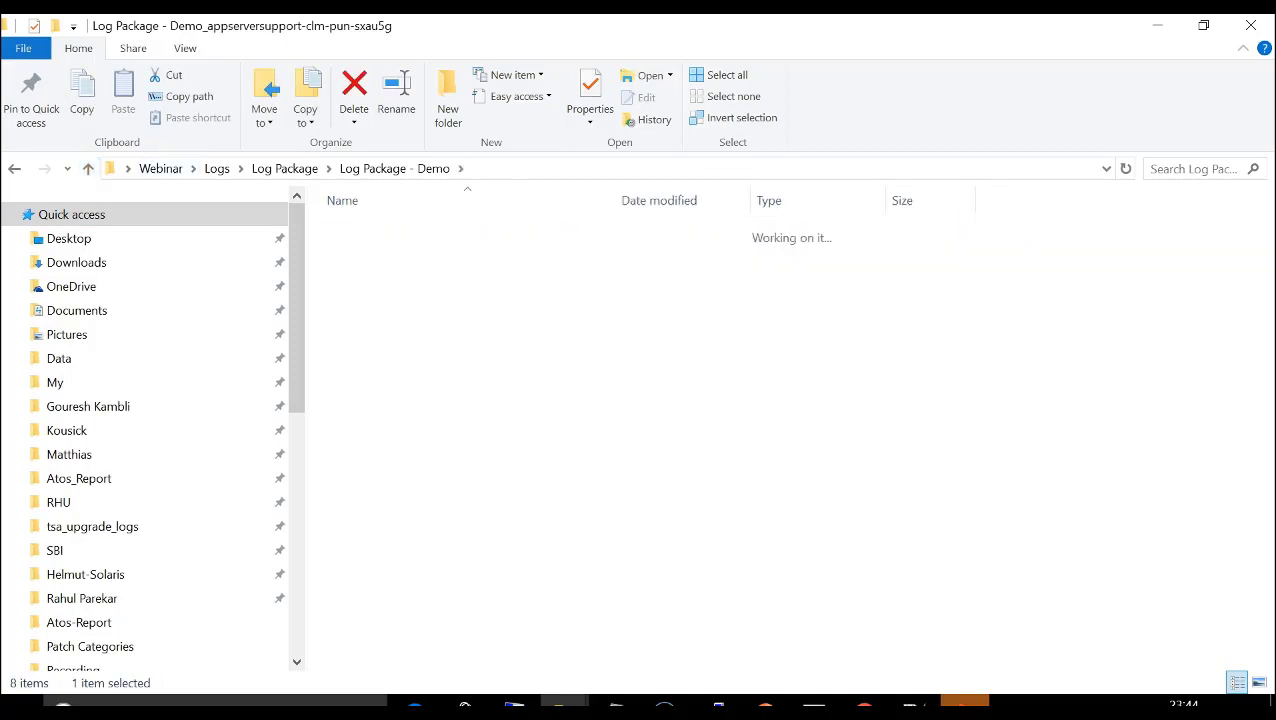
pyautogui.doubleClick(380, 231)
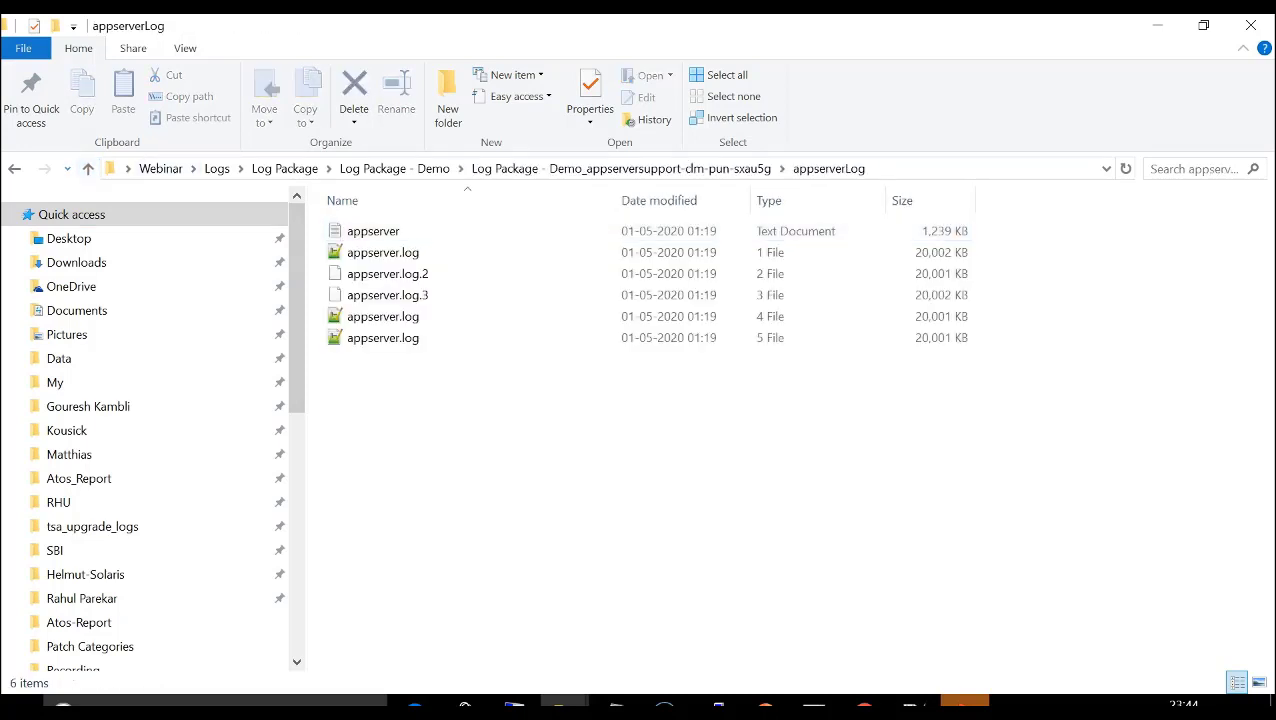
pyautogui.hotkey('alt', 'Up')
pyautogui.hotkey('alt', 'Up')
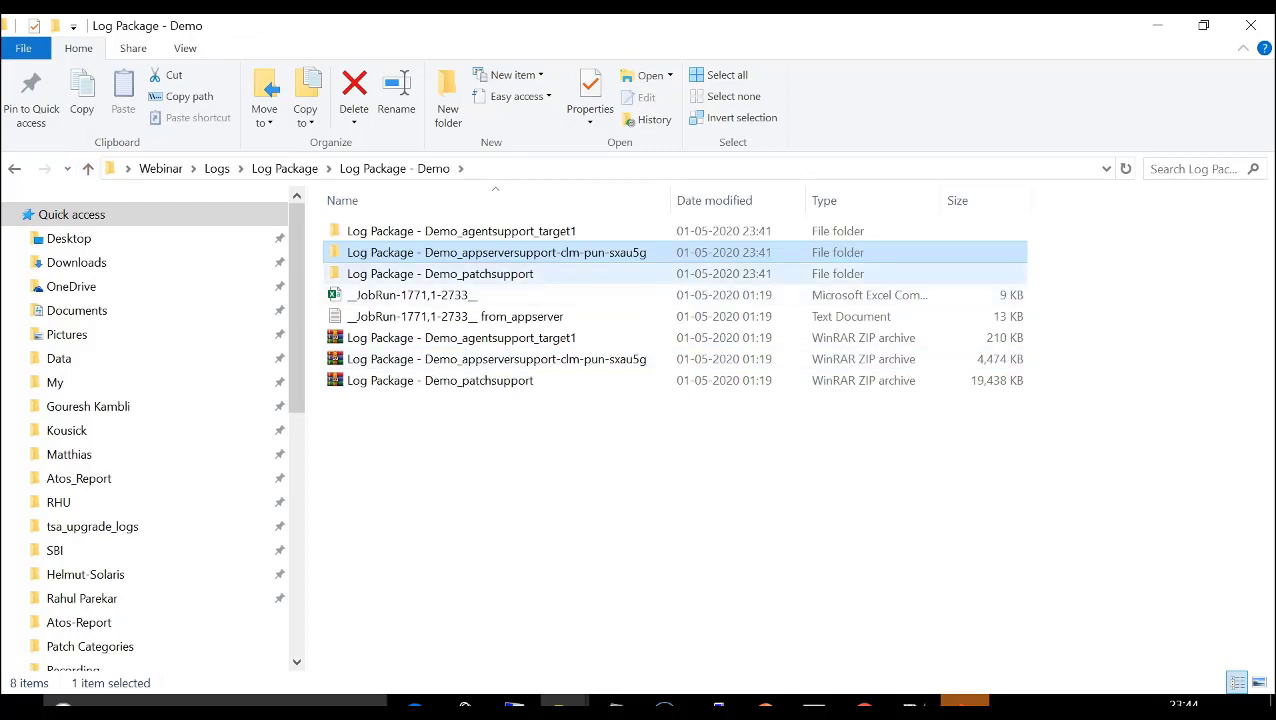
# - Open the patchsupport folder's target1 subfolder and locate the WindowsPatchData archive
pyautogui.doubleClick(440, 274)
pyautogui.doubleClick(367, 231)
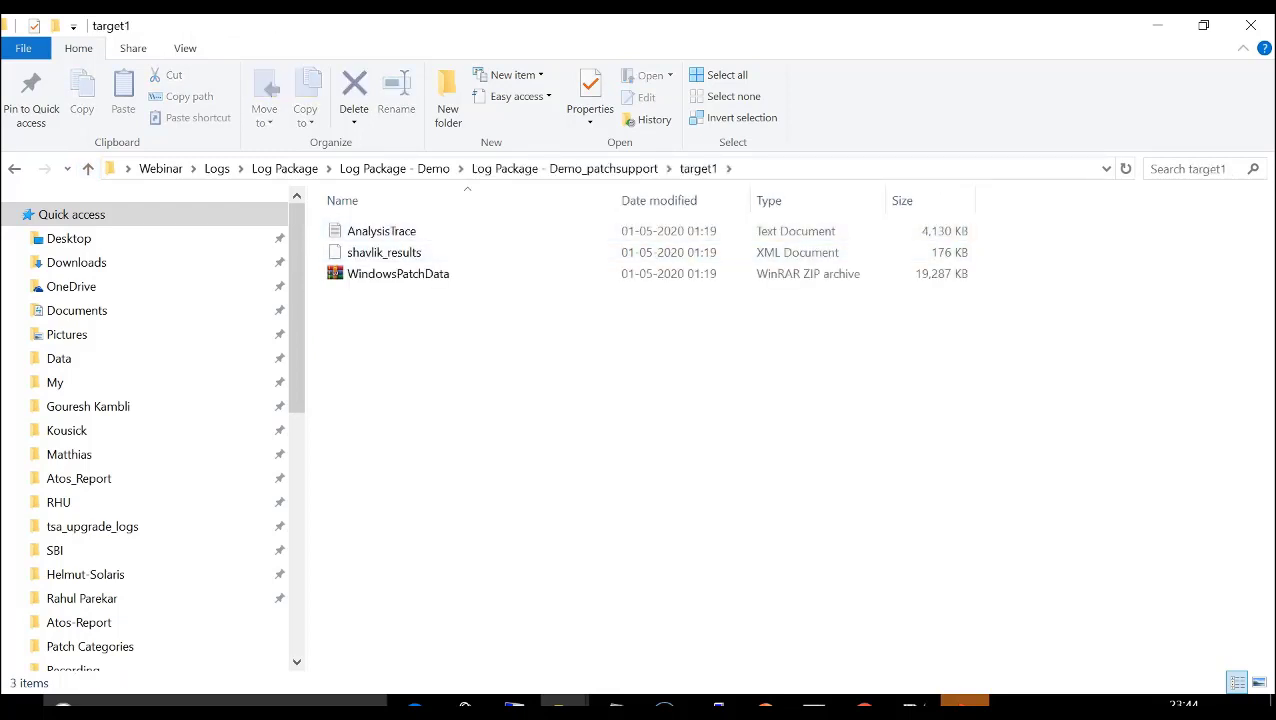
pyautogui.click(398, 274)
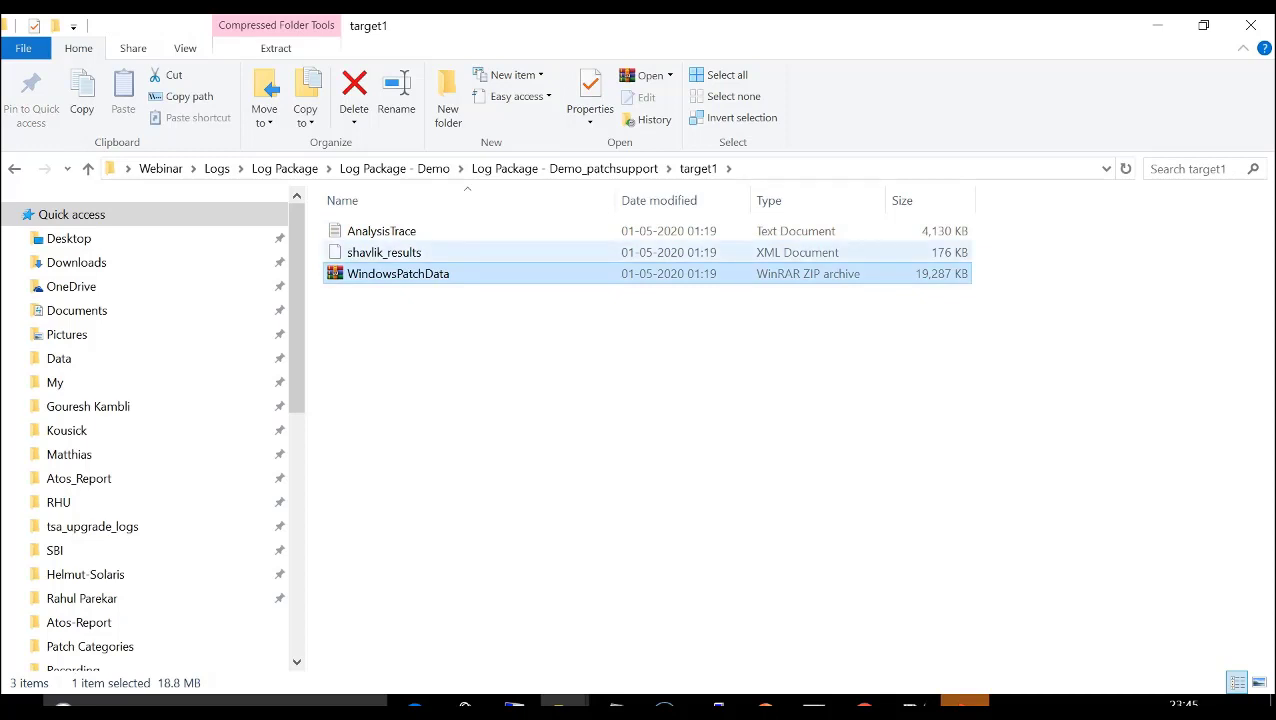
# - Open shavlik_results in Microsoft Edge, review its missing and not-missing patch entries, and minimize the browser
pyautogui.rightClick(390, 252)
pyautogui.moveTo(450, 327)
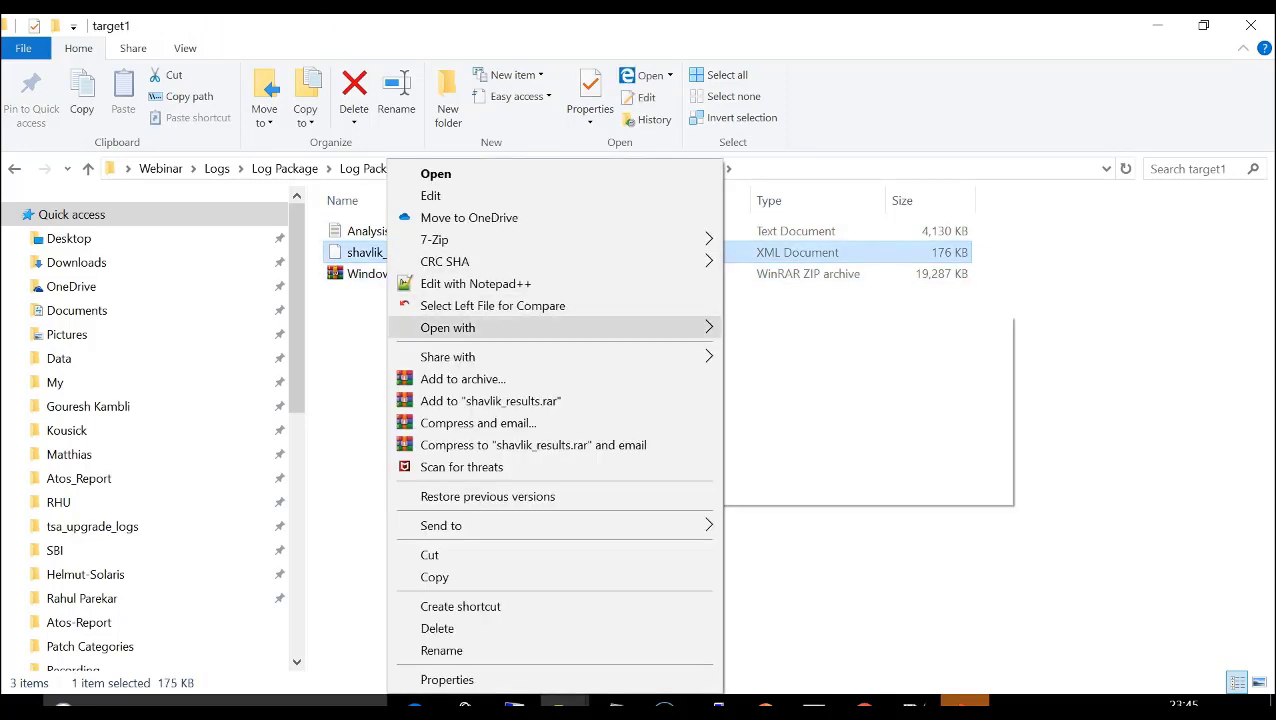
pyautogui.click(793, 329)
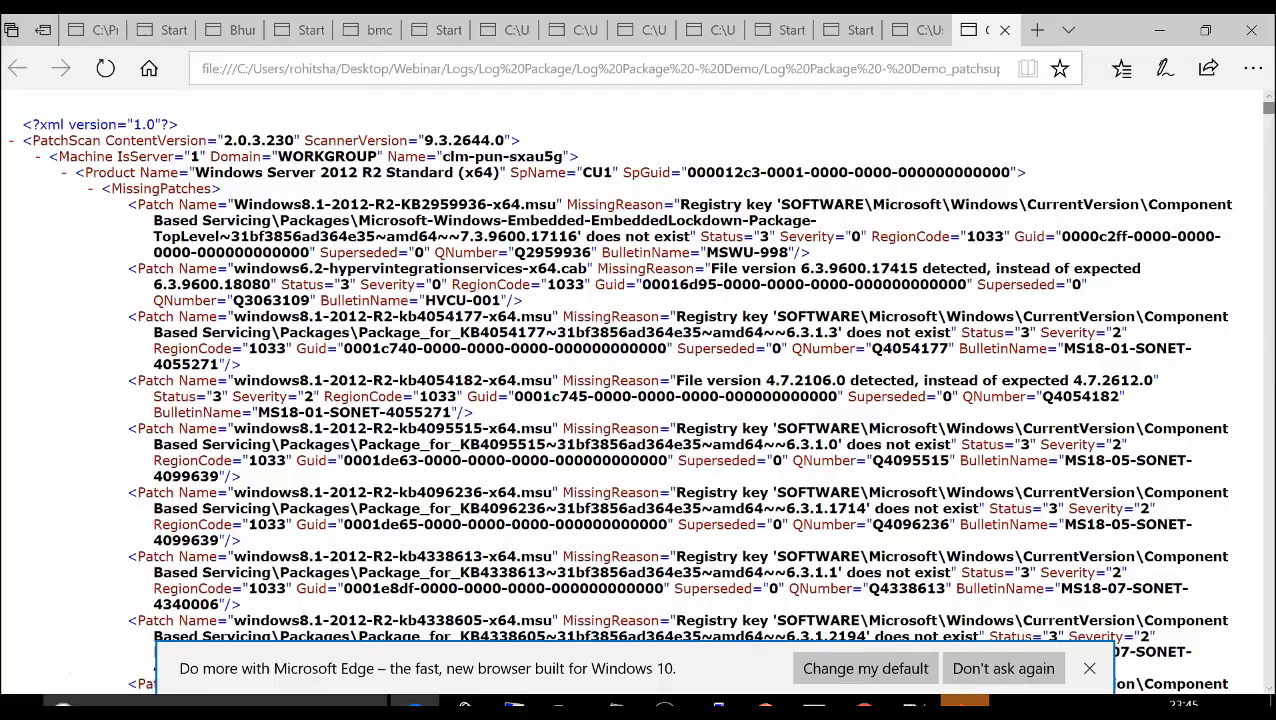
pyautogui.scroll(-15, 640, 380)
pyautogui.scroll(-15, 640, 380)
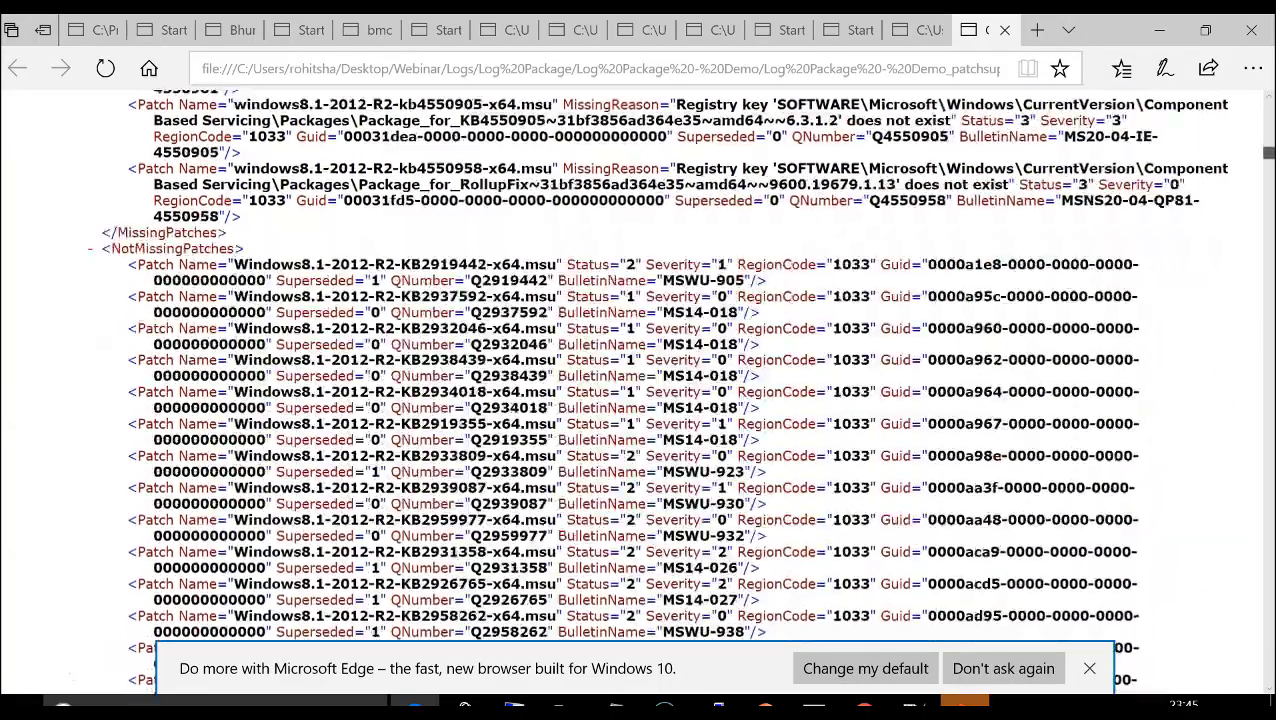
pyautogui.scroll(15, 640, 380)
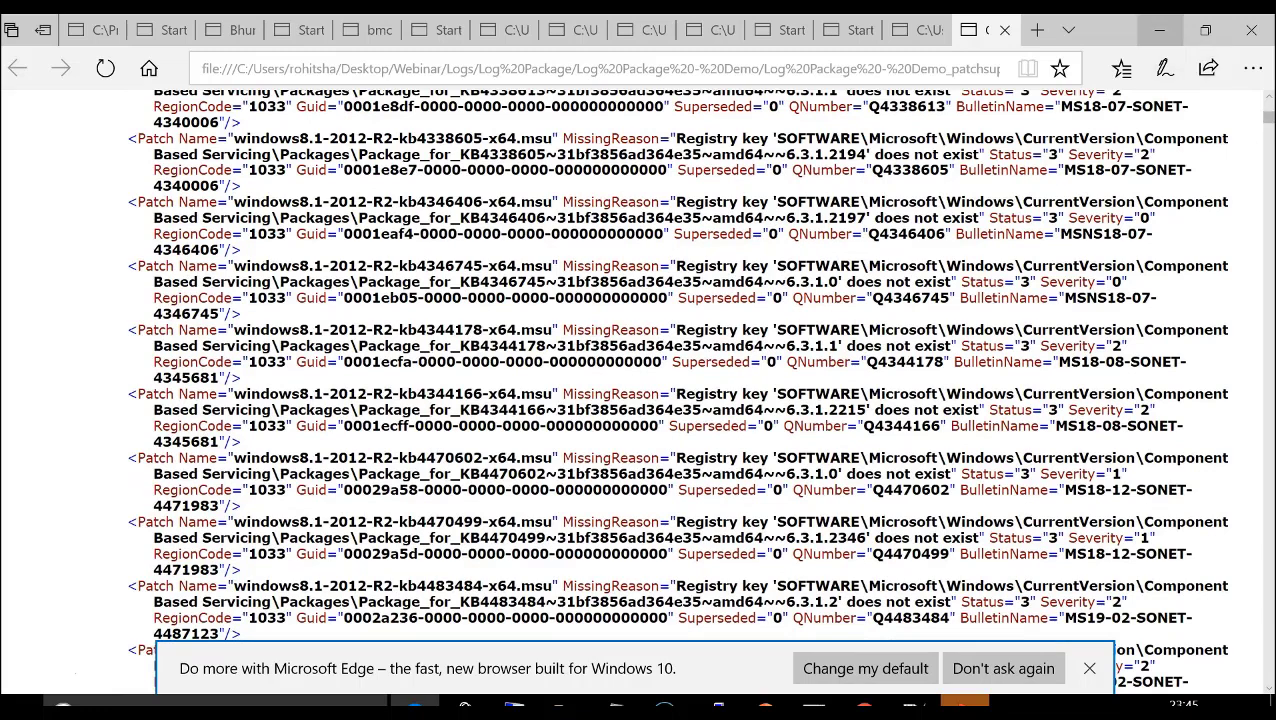
pyautogui.click(1160, 30)
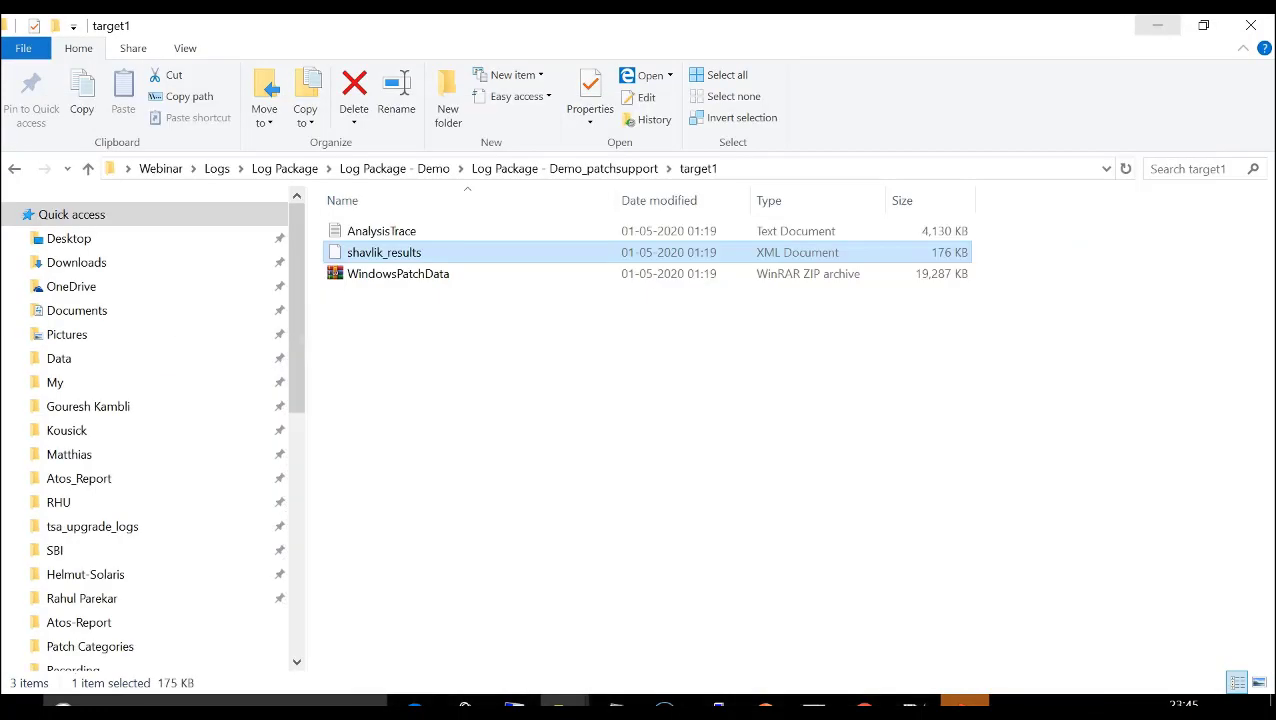
# - Open the AnalysisTrace text file of target1 in Notepad++
pyautogui.click(382, 231)
pyautogui.rightClick(400, 231)
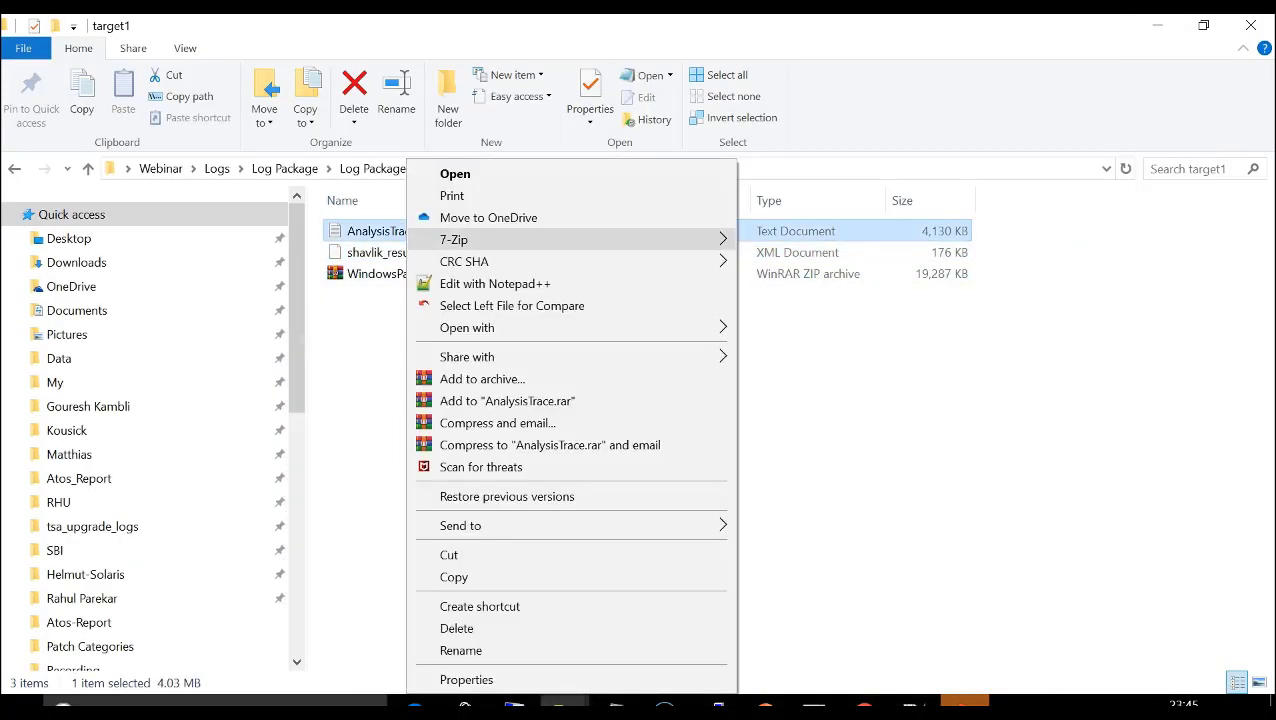
pyautogui.click(470, 279)
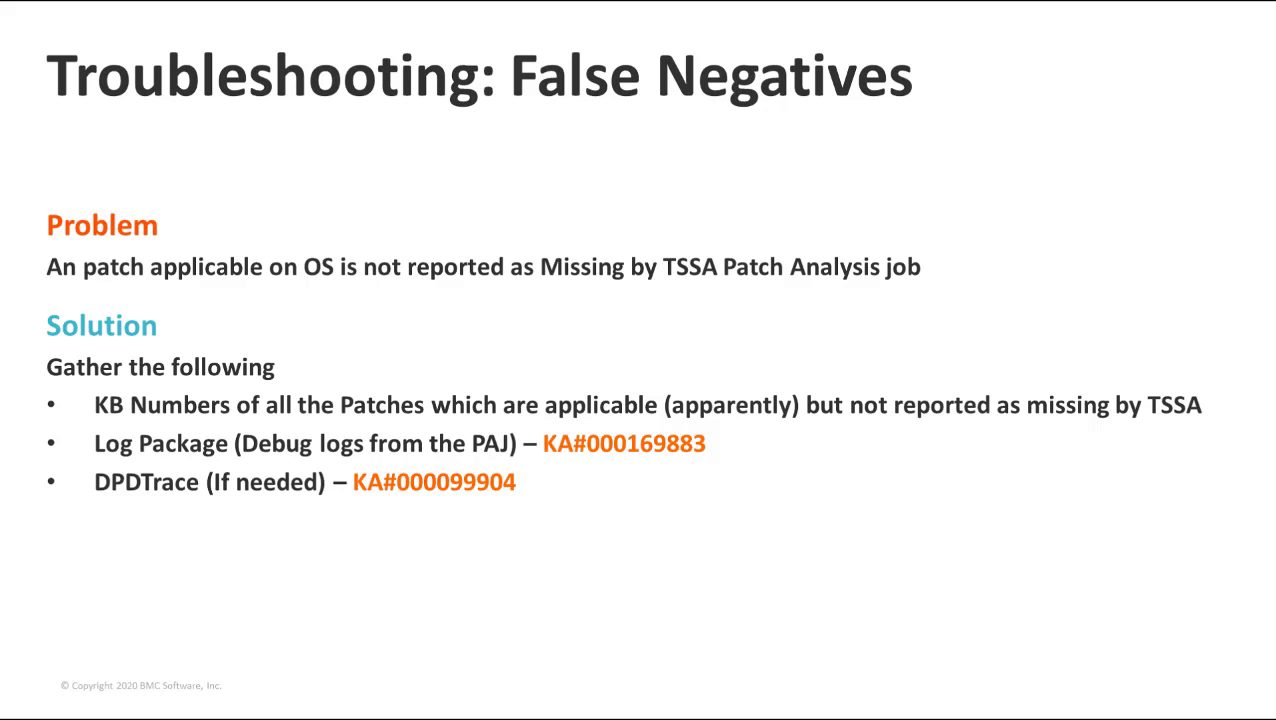
pyautogui.press('Right')
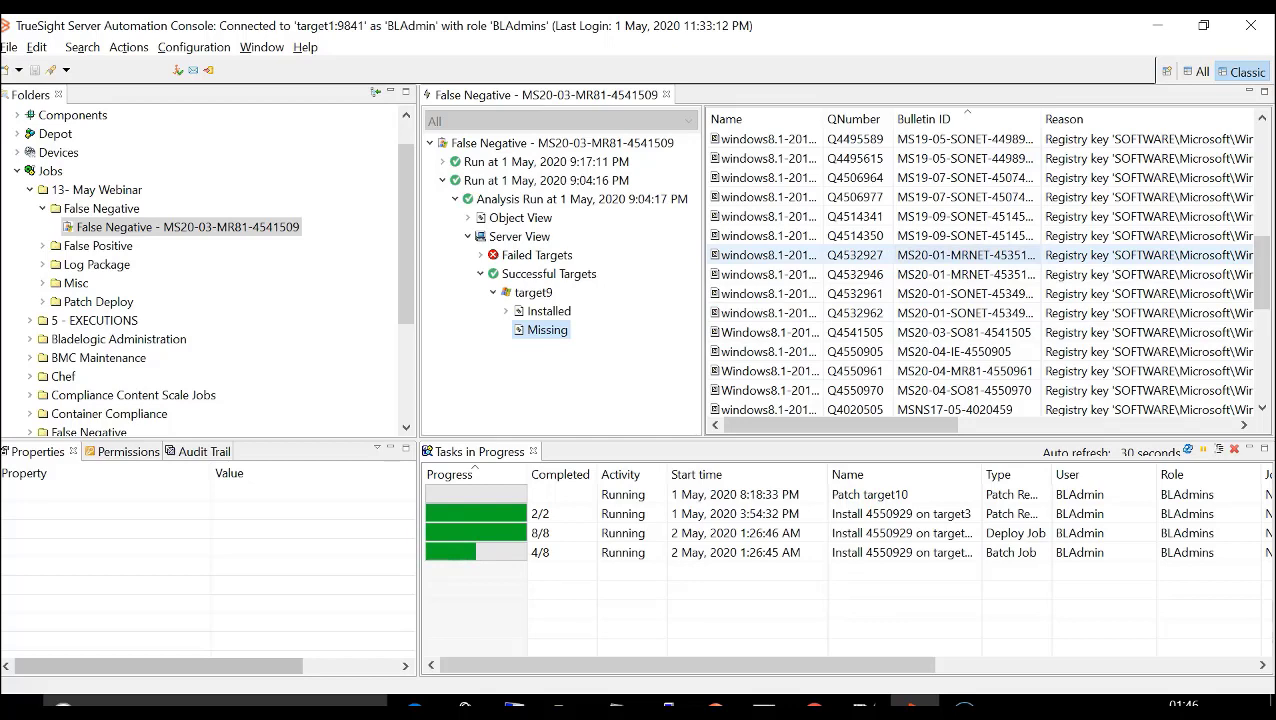
# - Switch to Google Chrome and search Google for KB4541509
pyautogui.click(814, 705)
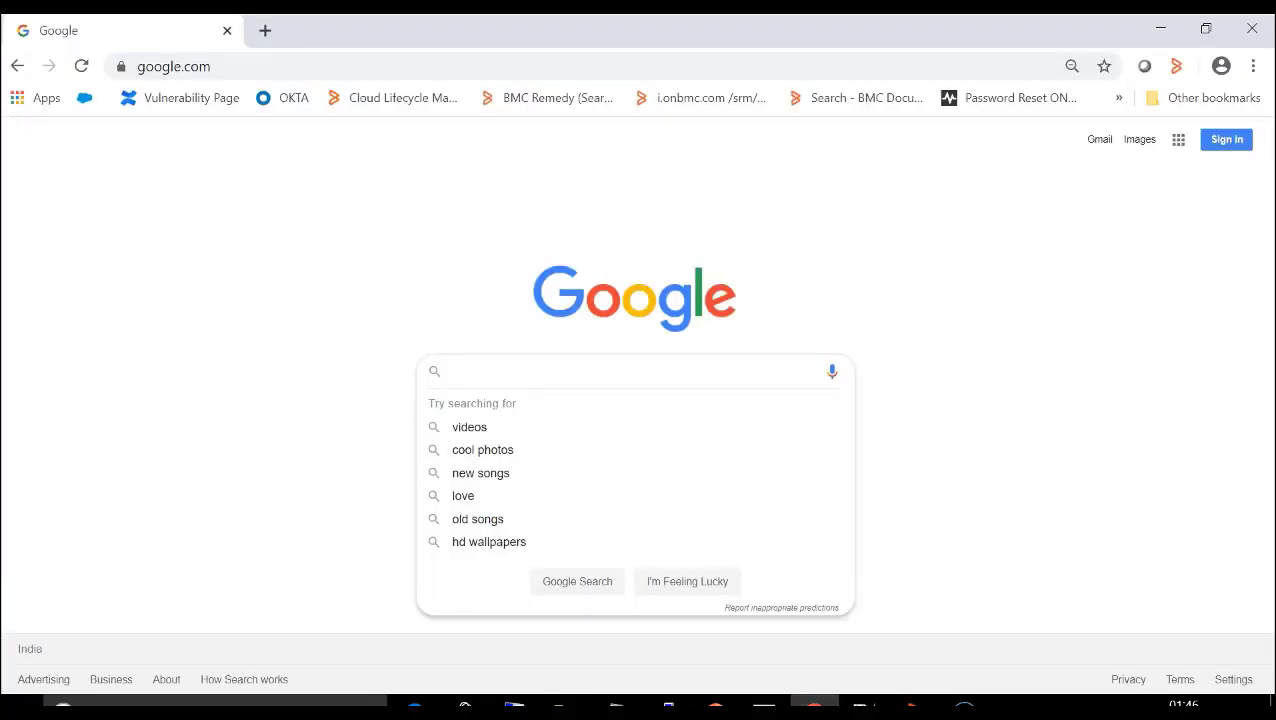
pyautogui.write('KB4541509')
pyautogui.press('Return')
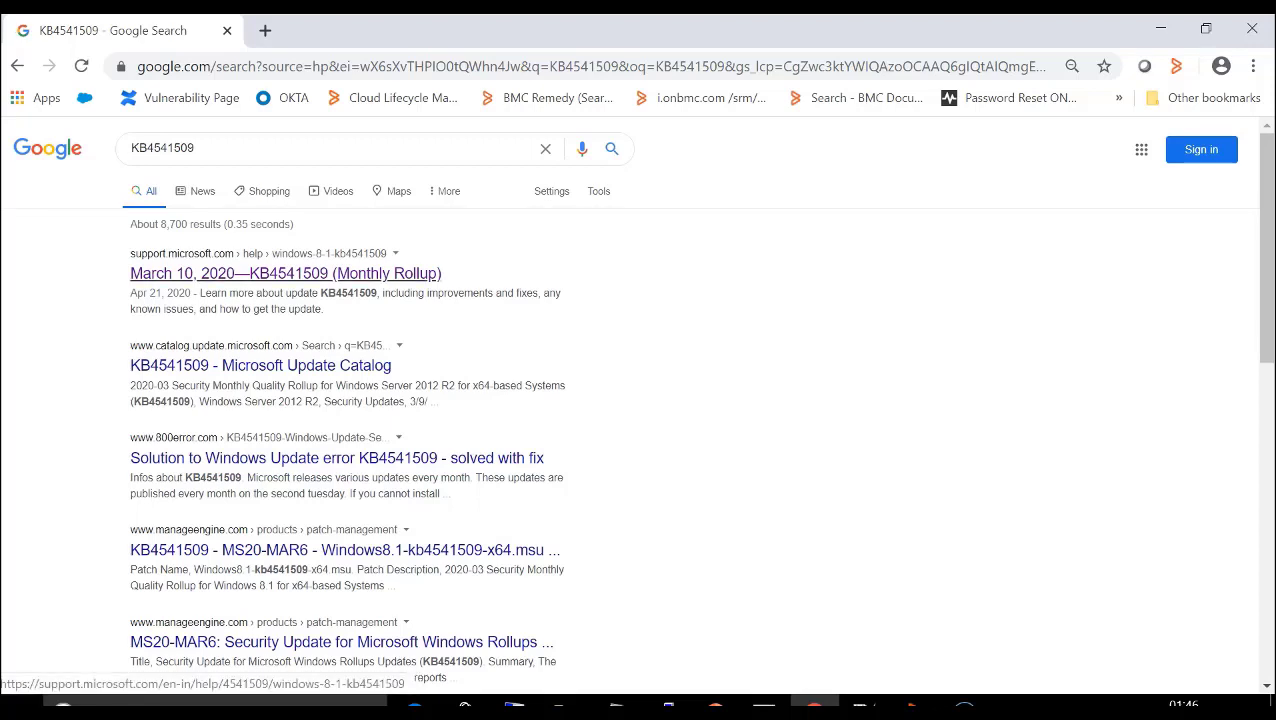
# - Open the Microsoft support article for KB4541509, expand its full applies-to list, and review the prerequisites under How to get this update
pyautogui.click(285, 273)
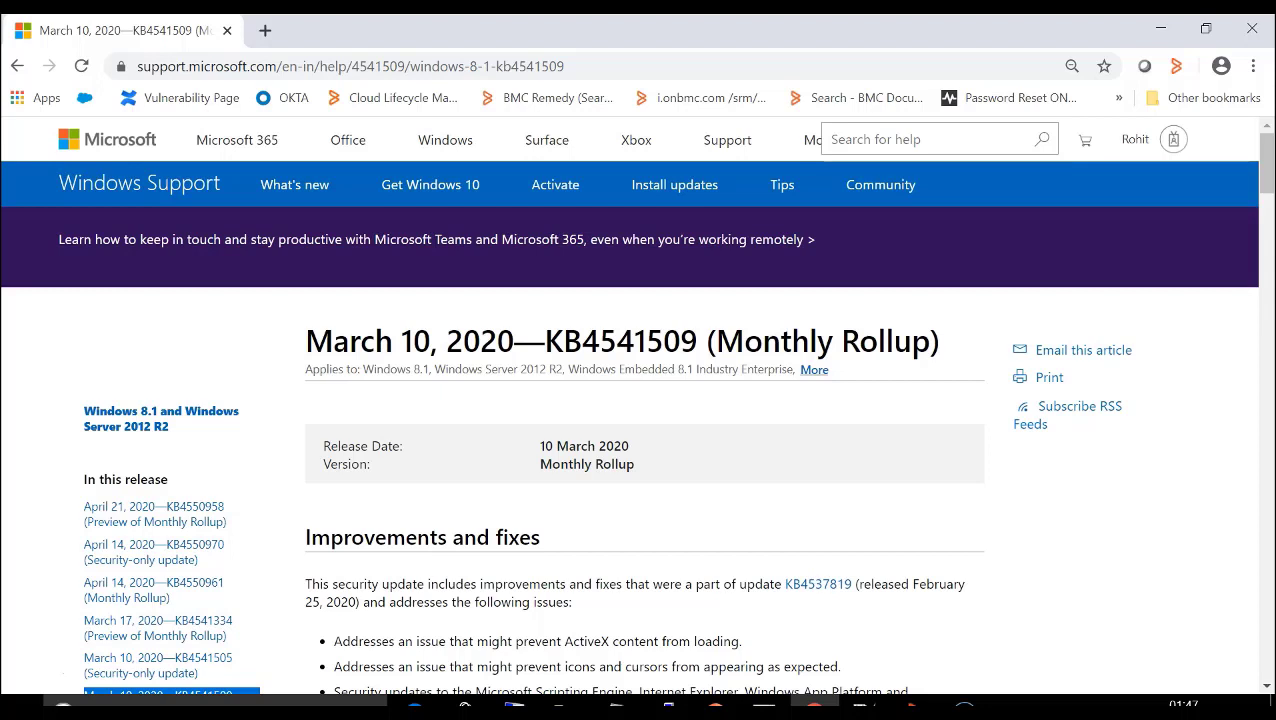
pyautogui.click(814, 369)
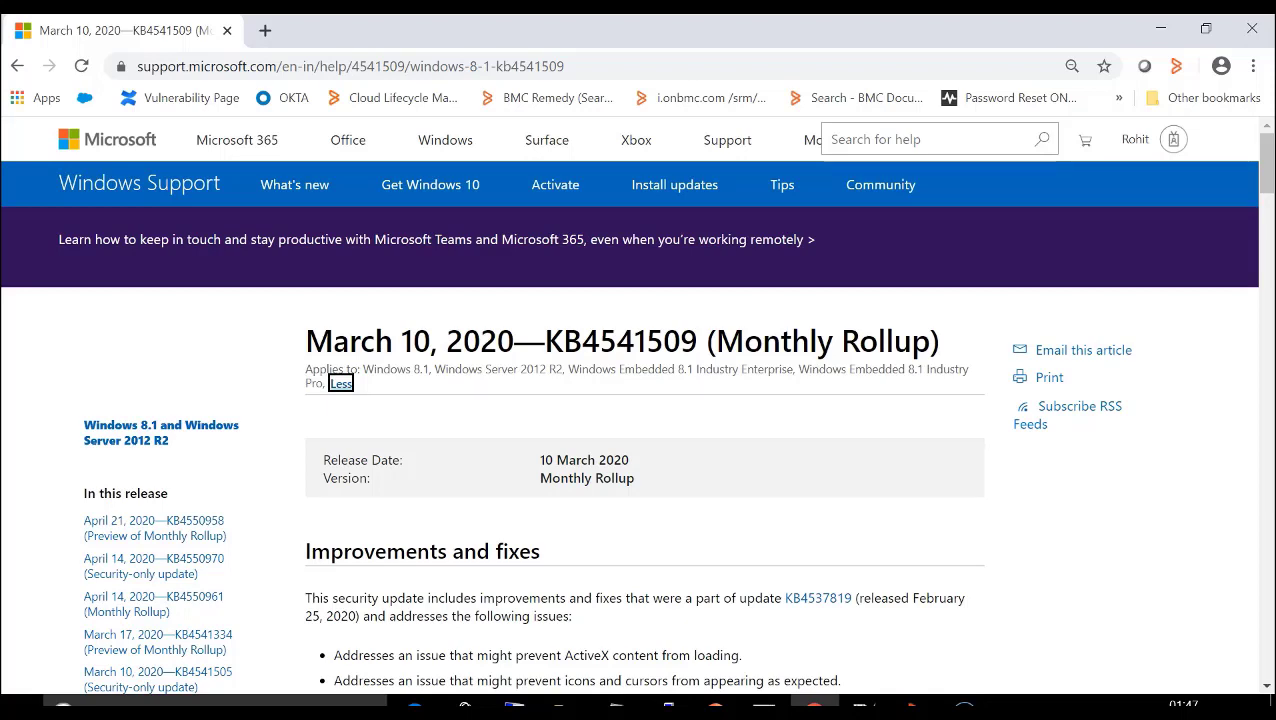
pyautogui.scroll(-2, 640, 400)
pyautogui.scroll(-5, 640, 400)
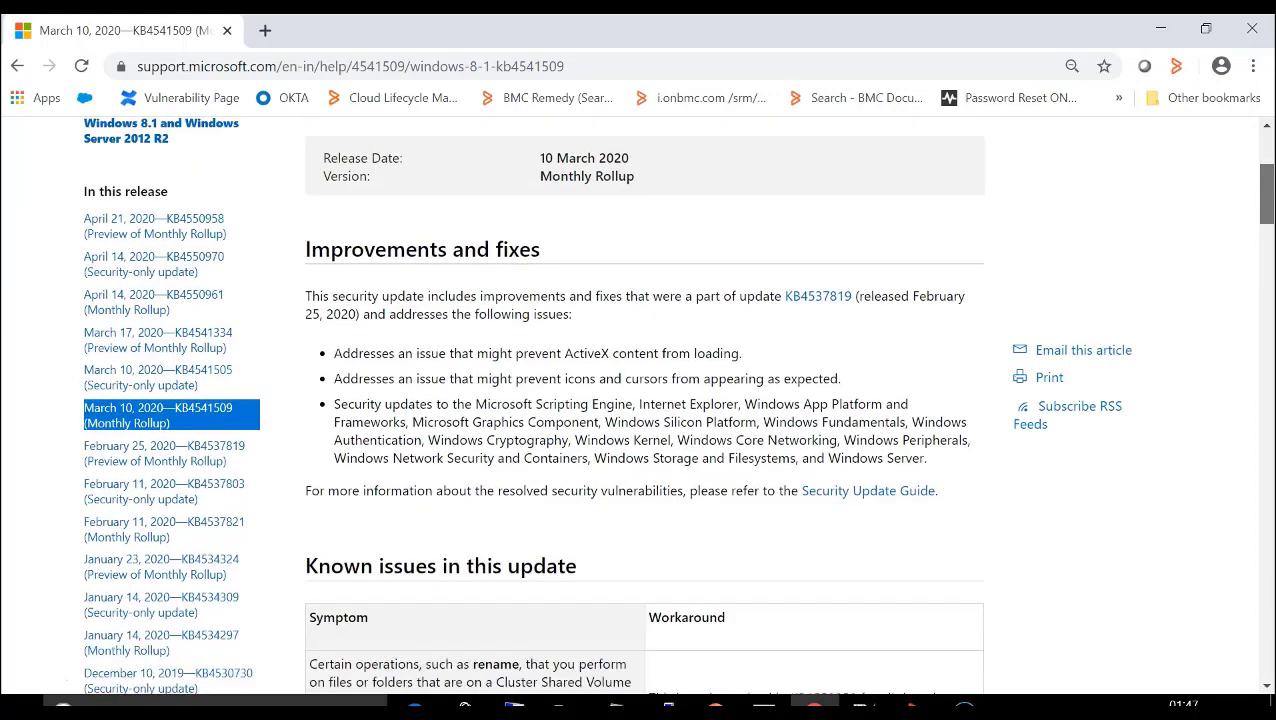
pyautogui.scroll(-1, 640, 400)
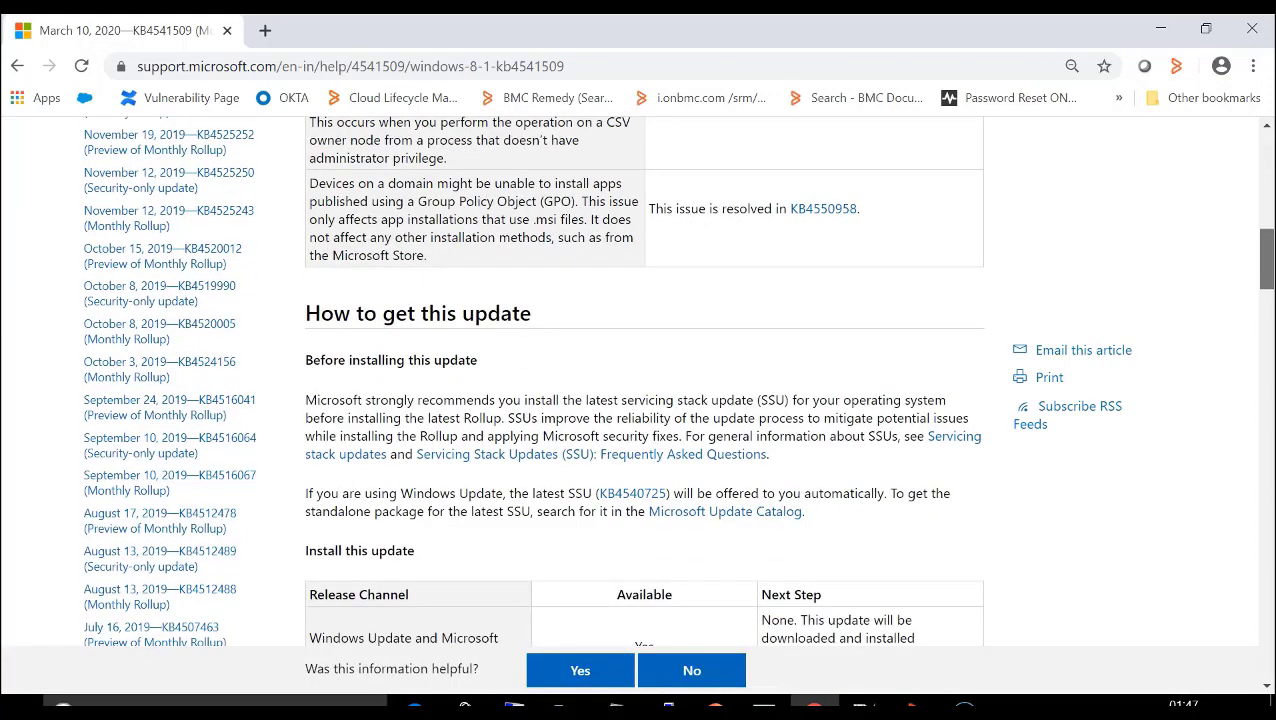
pyautogui.scroll(-1, 640, 400)
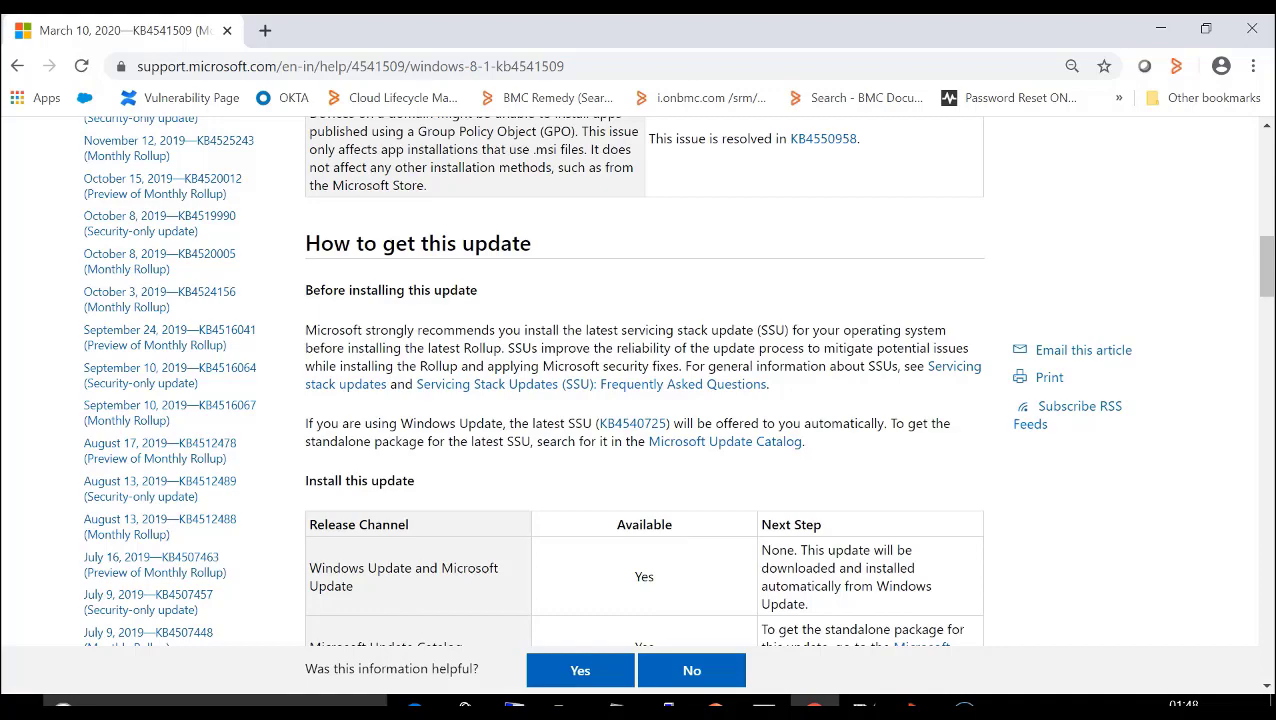
# - Switch to the TrueSight console, list target9's installed patches by descending Bulletin ID, and select the servicing stack update MS20-03-SSU-4540725
pyautogui.click(912, 706)
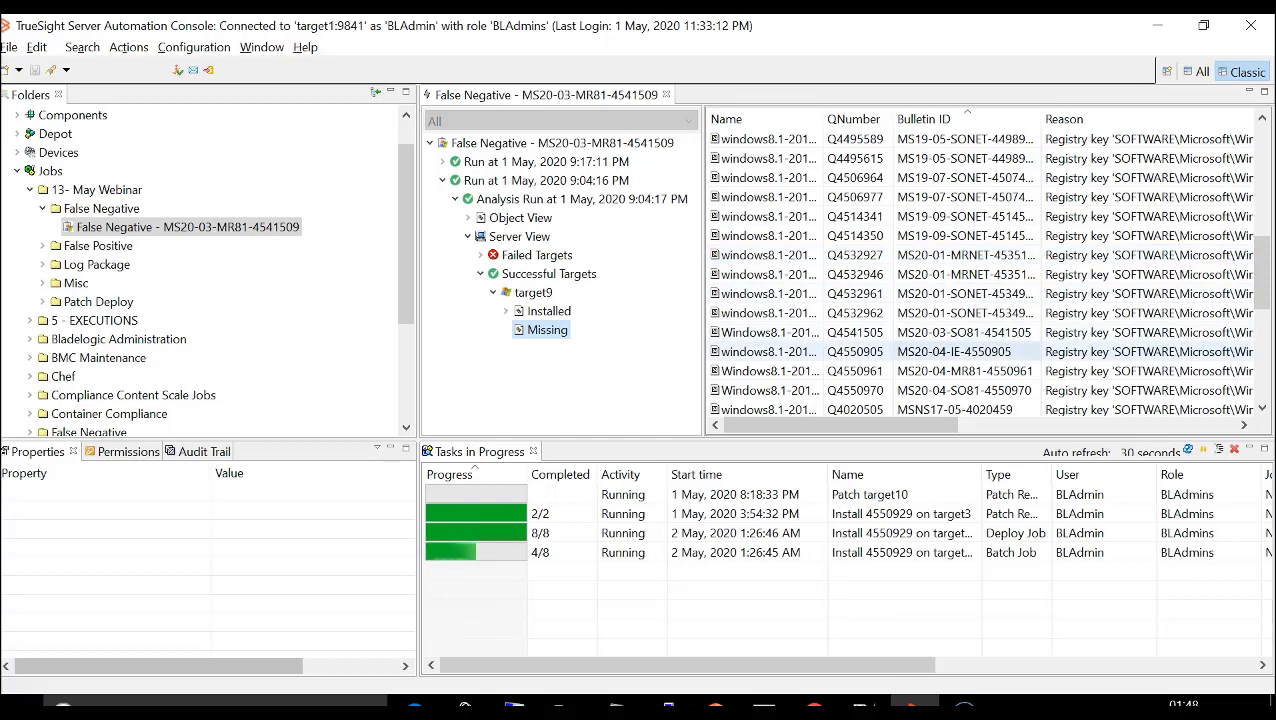
pyautogui.click(548, 311)
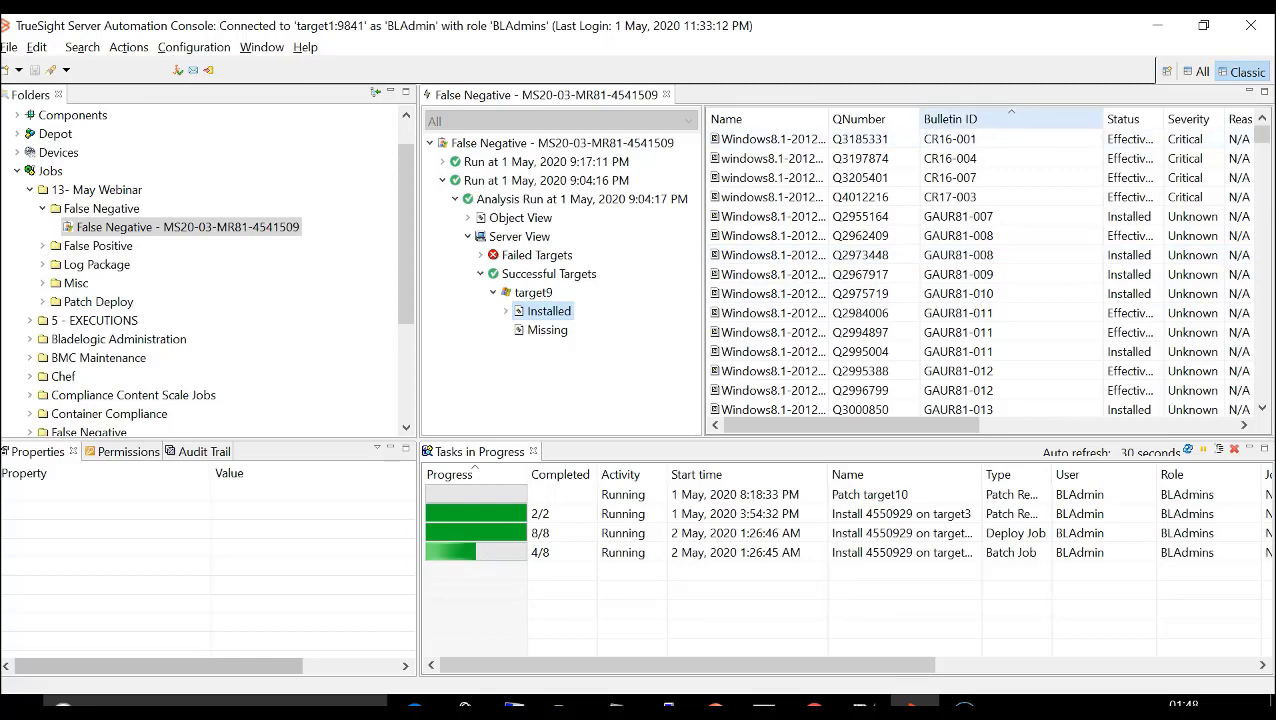
pyautogui.click(950, 119)
pyautogui.scroll(-15, 980, 270)
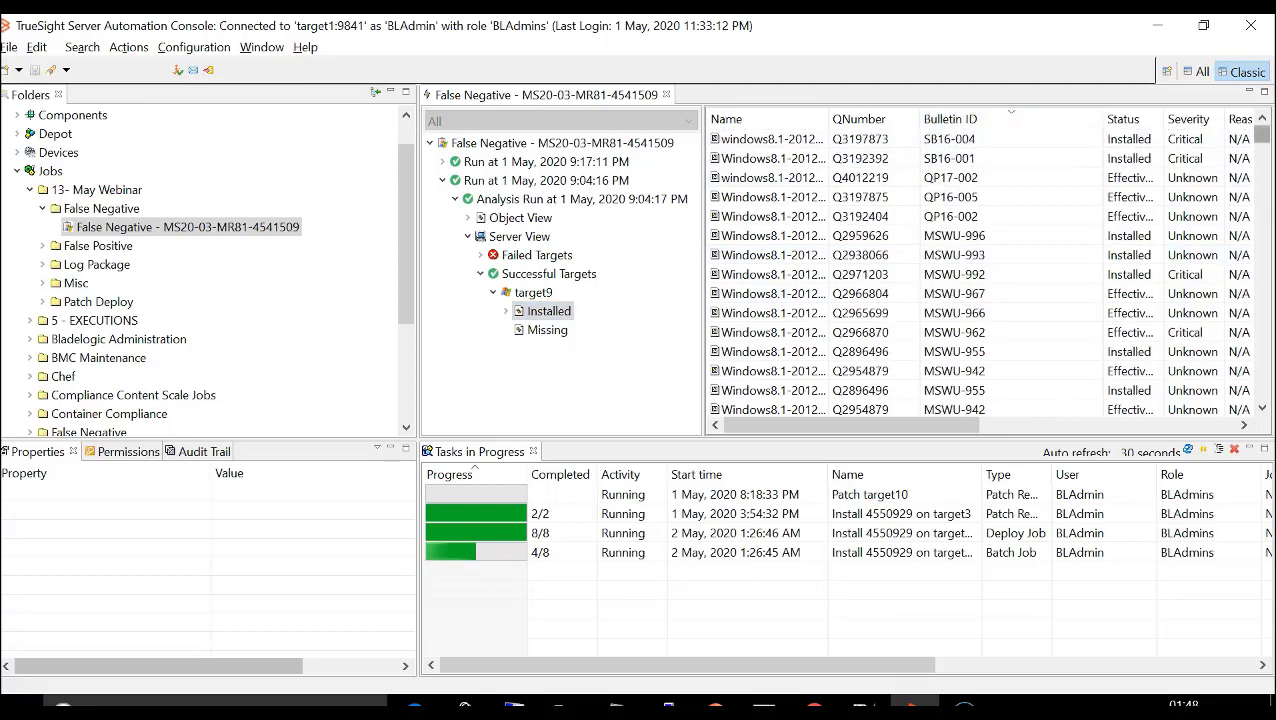
pyautogui.scroll(-15, 980, 270)
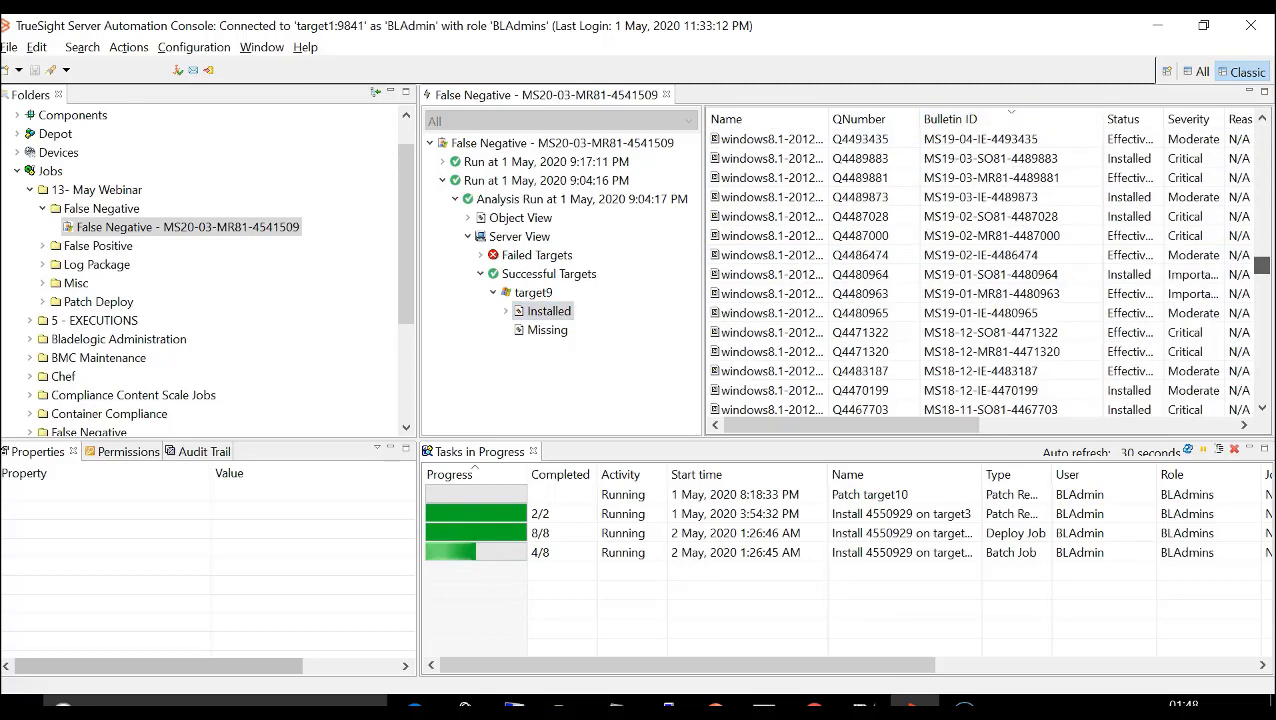
pyautogui.scroll(10, 980, 270)
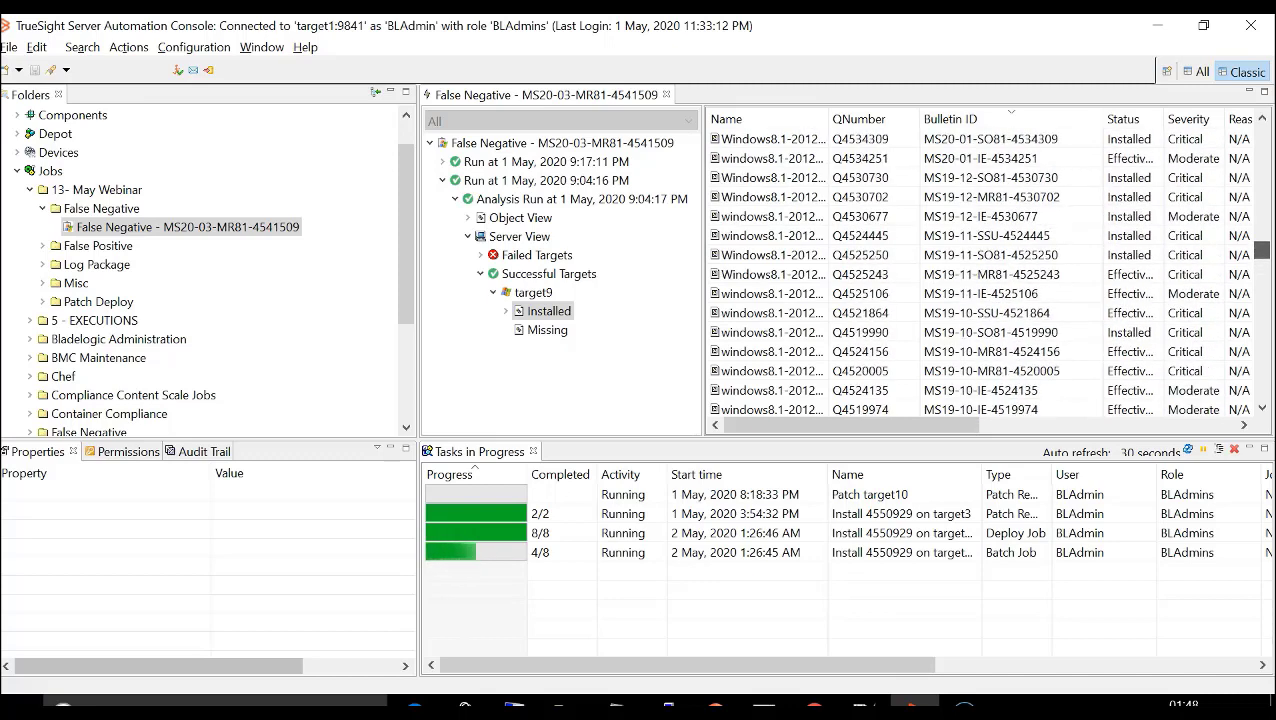
pyautogui.click(986, 217)
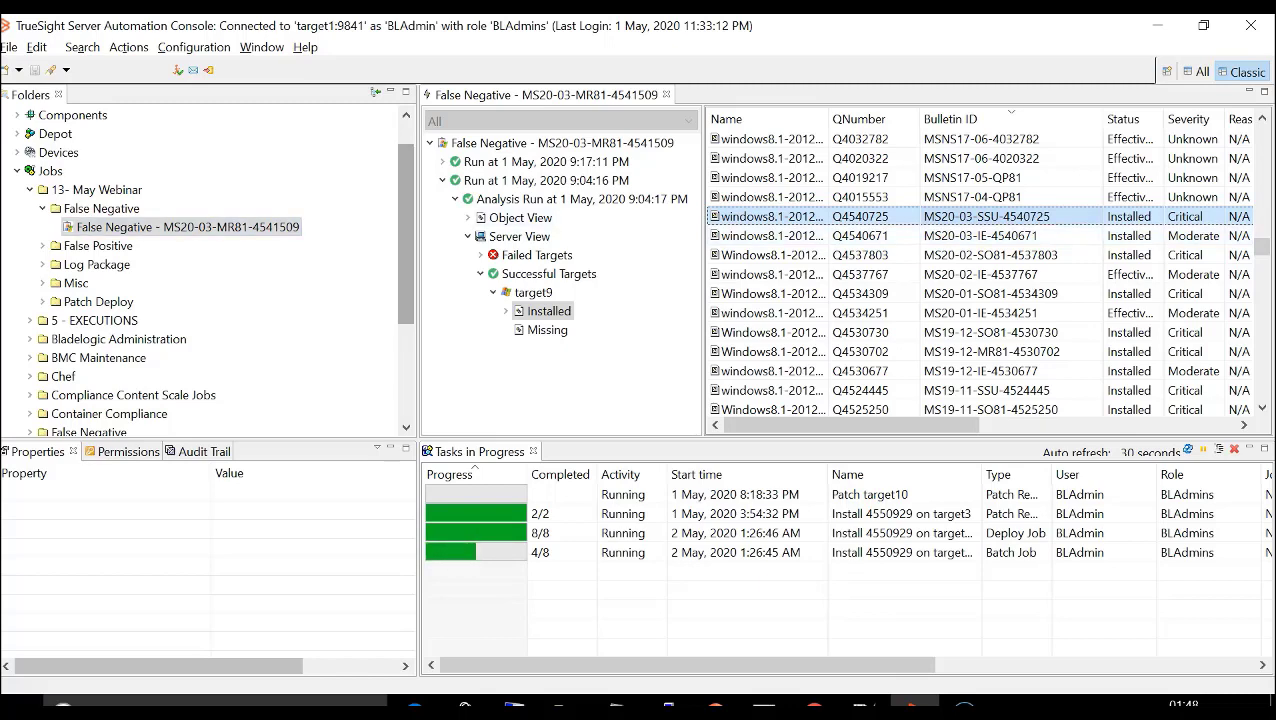
# - In the Depot, expand 13-May Webinar, Patch Catalog, Patch Analysis and Windows 2012-2016 down to Windows 2012 March Updates, and widen the folder tree
pyautogui.moveTo(406, 222); pyautogui.dragTo(406, 196)
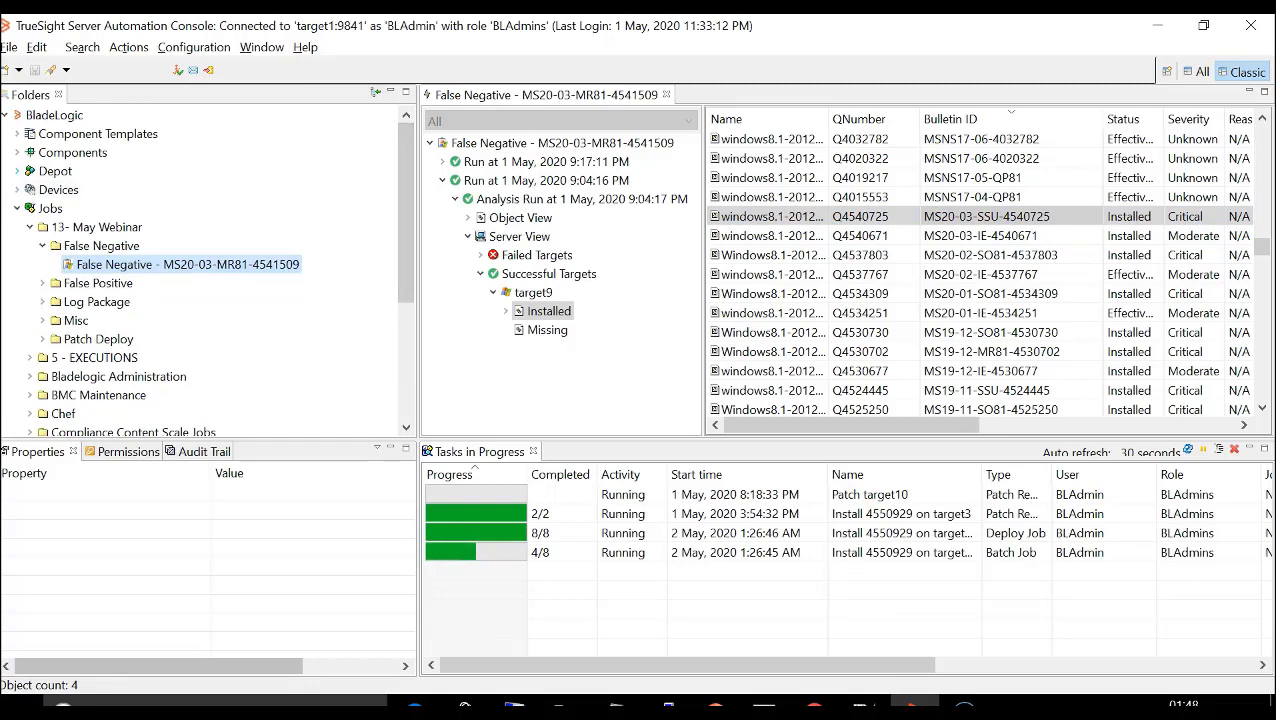
pyautogui.click(17, 171)
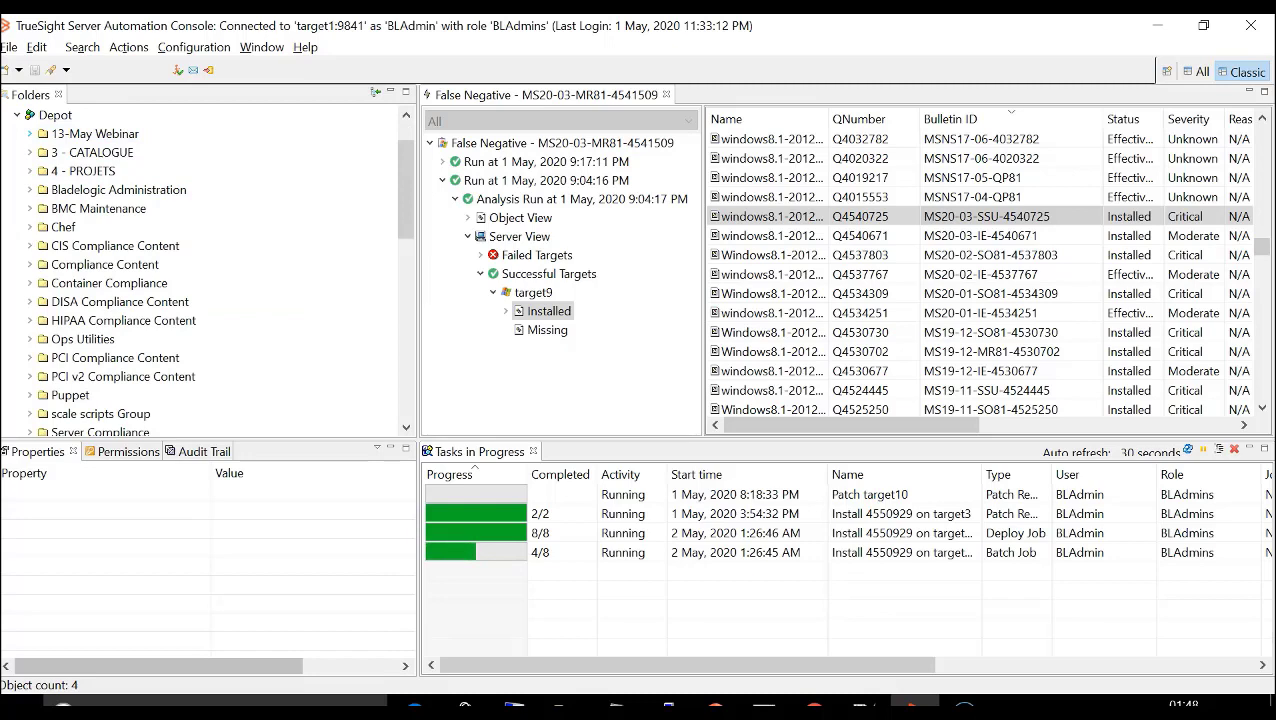
pyautogui.click(30, 134)
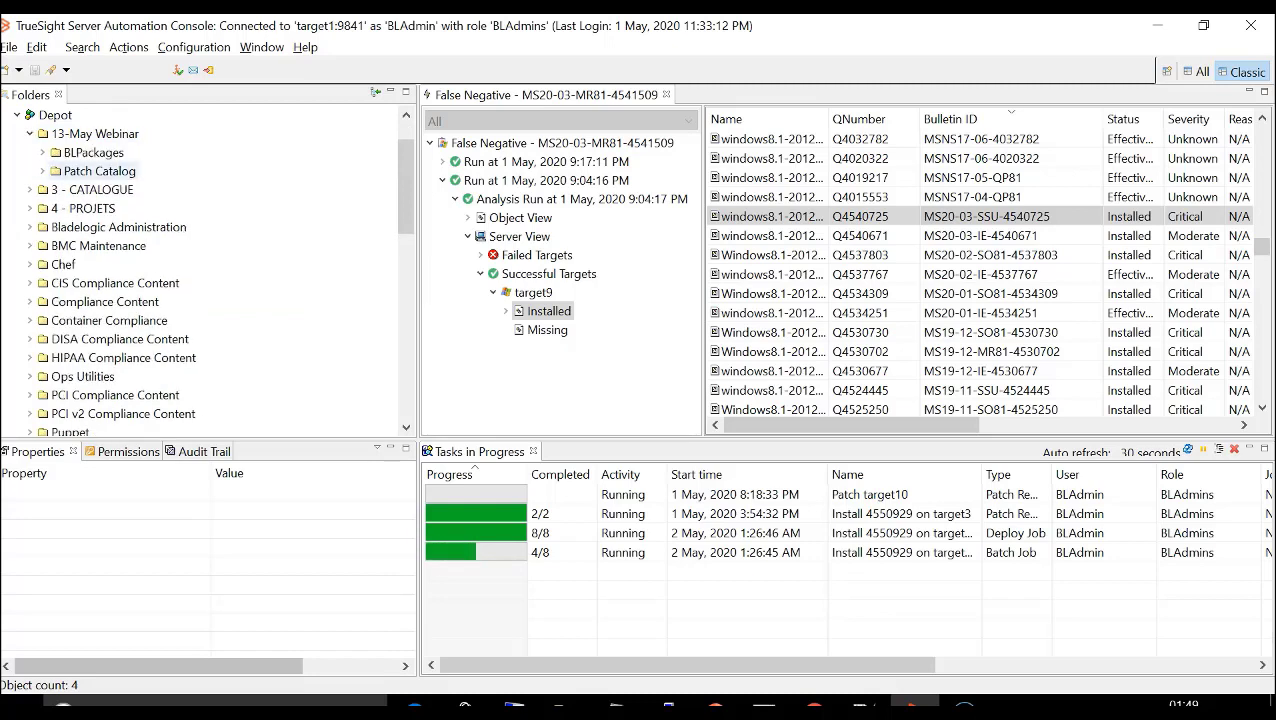
pyautogui.click(42, 171)
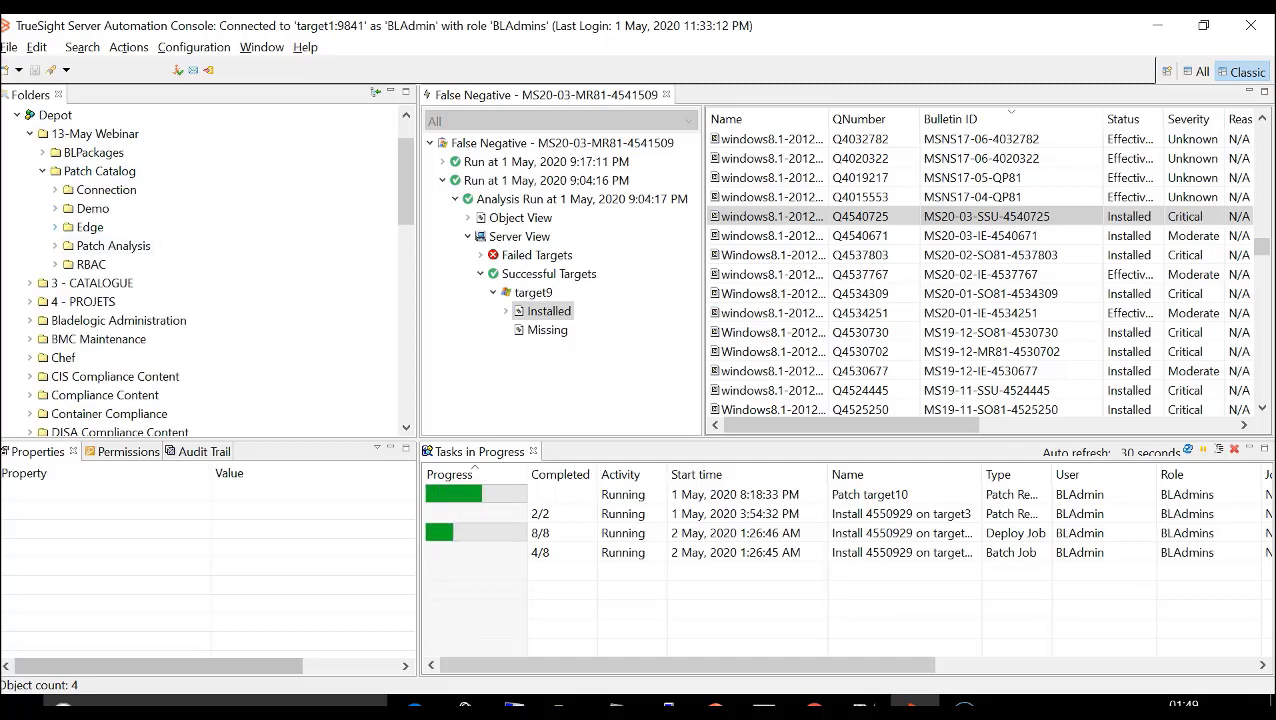
pyautogui.click(55, 246)
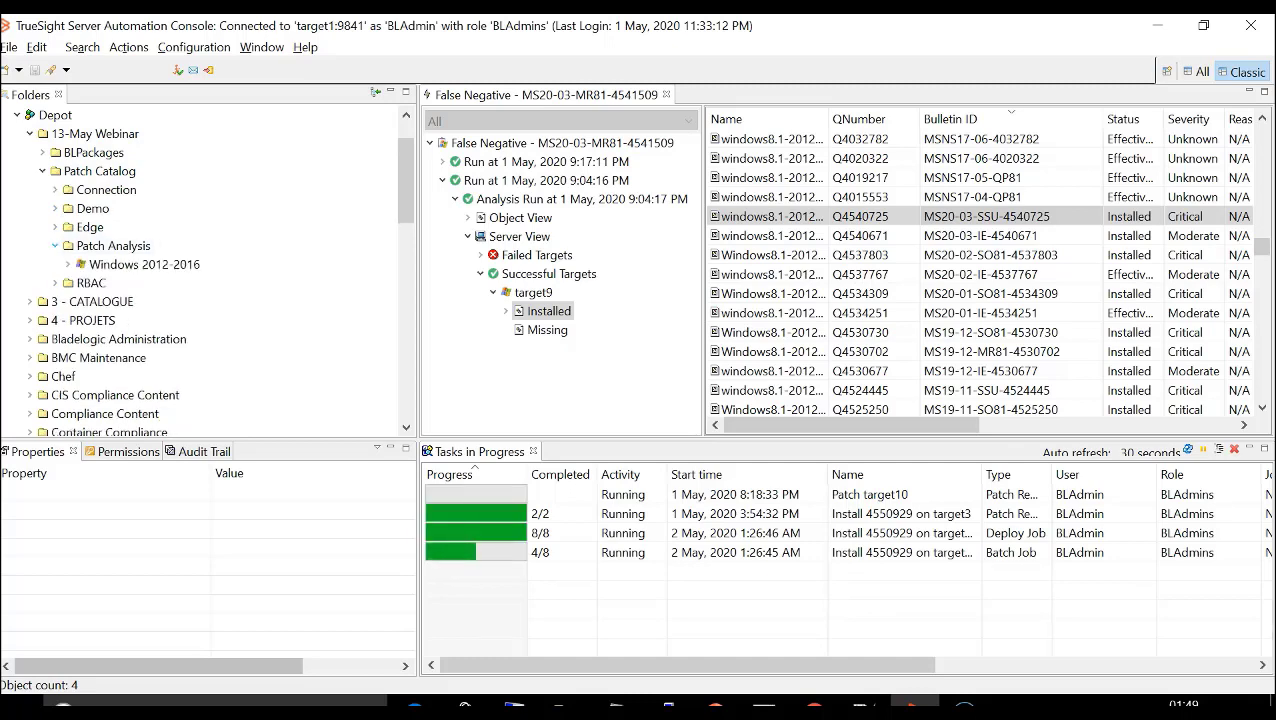
pyautogui.click(67, 264)
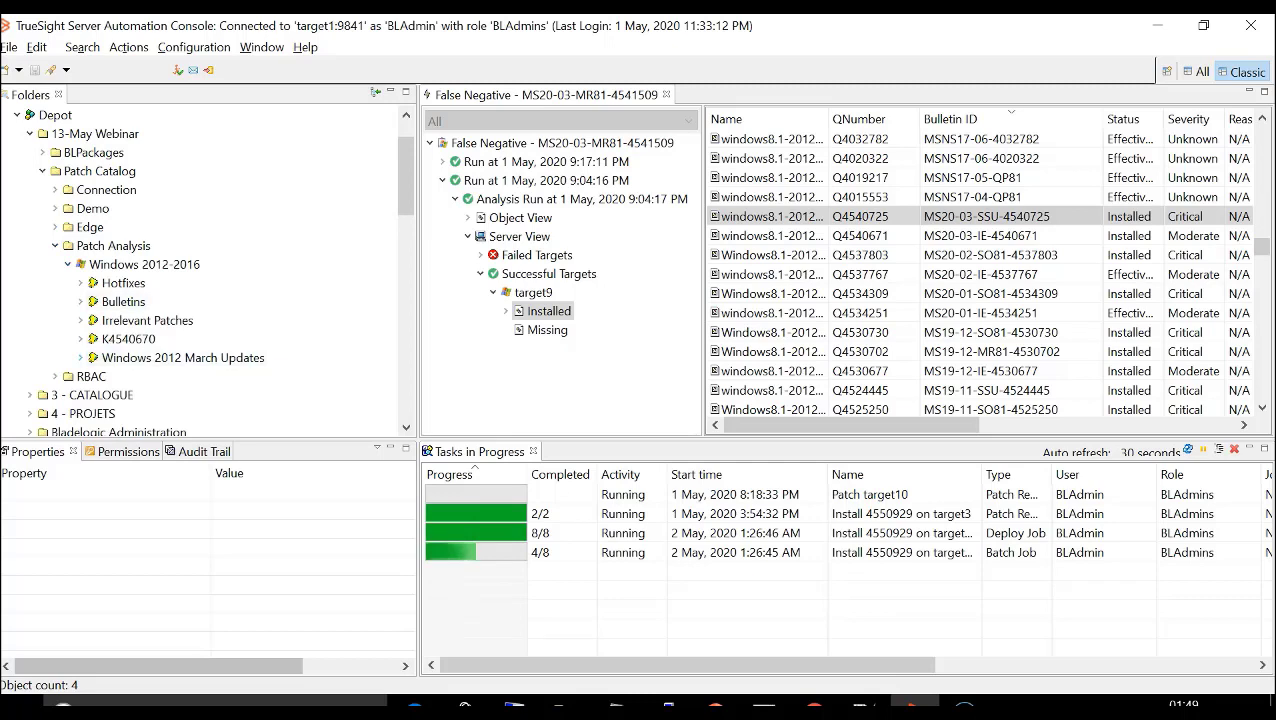
pyautogui.click(80, 358)
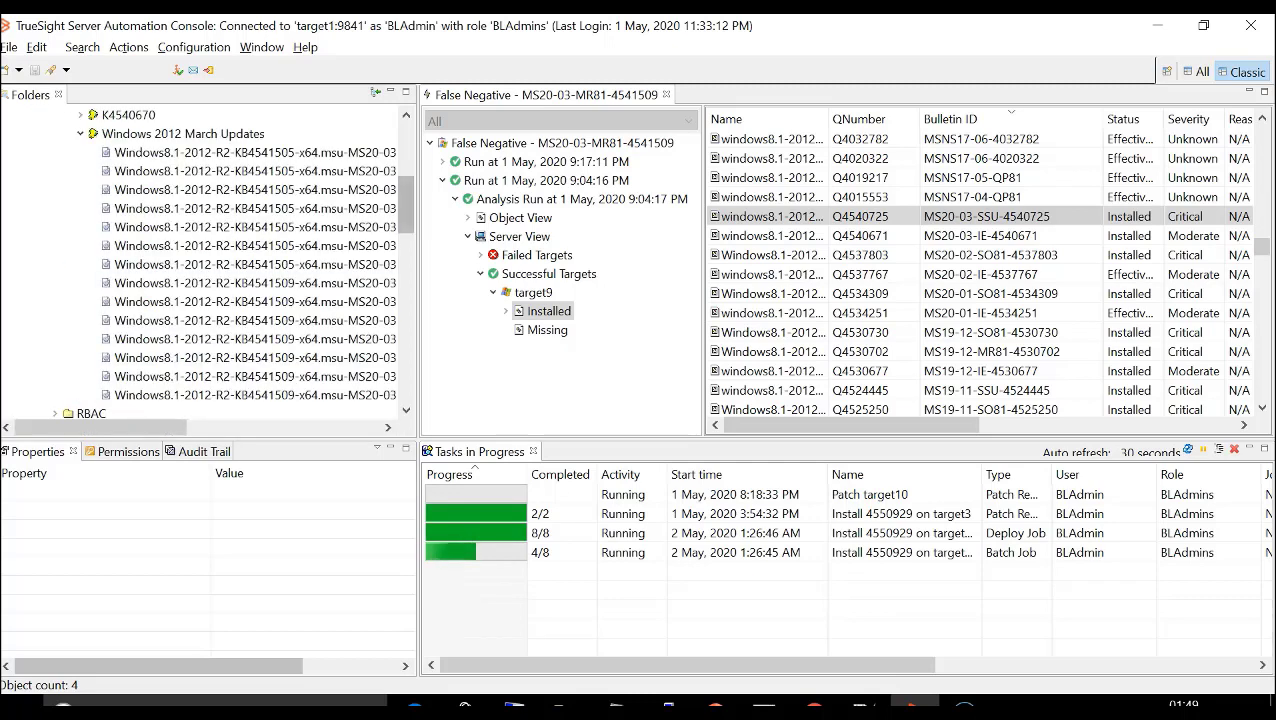
pyautogui.moveTo(418, 320); pyautogui.dragTo(542, 320)
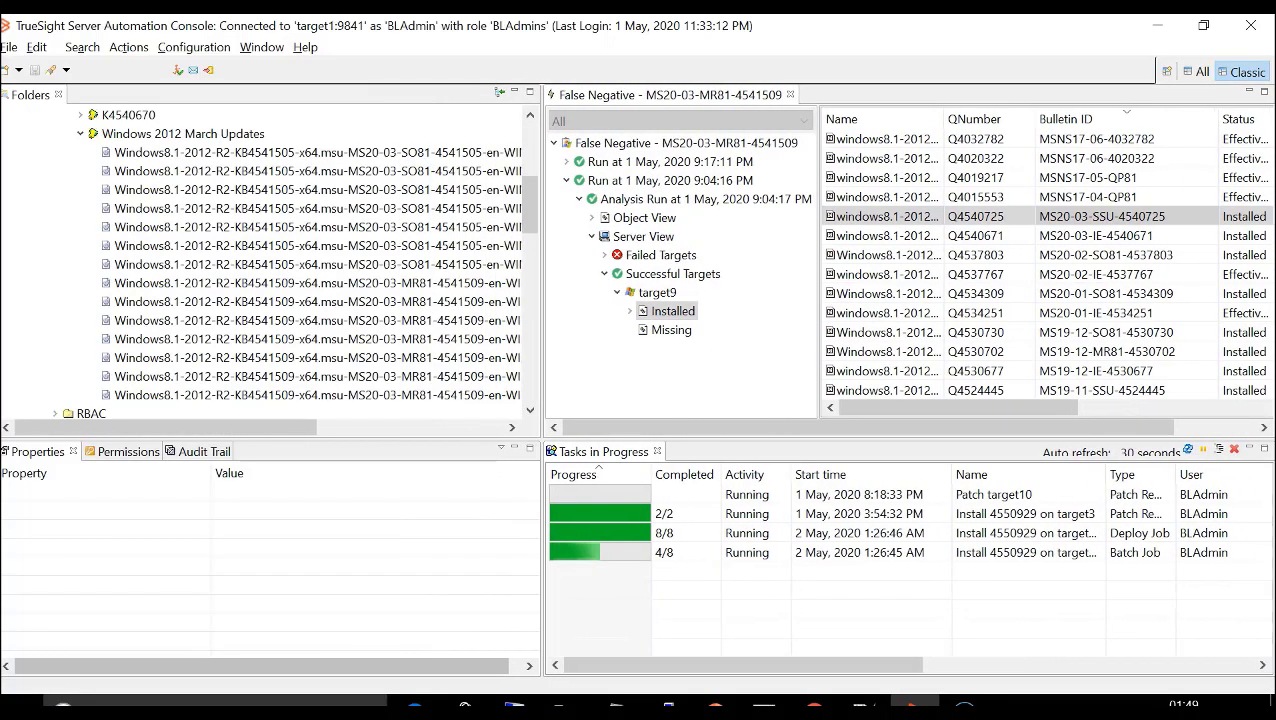
# - Select the first KB4541509 entry in Windows 2012 March Updates and find its SUPERSEDED_BY property
pyautogui.click(400, 283)
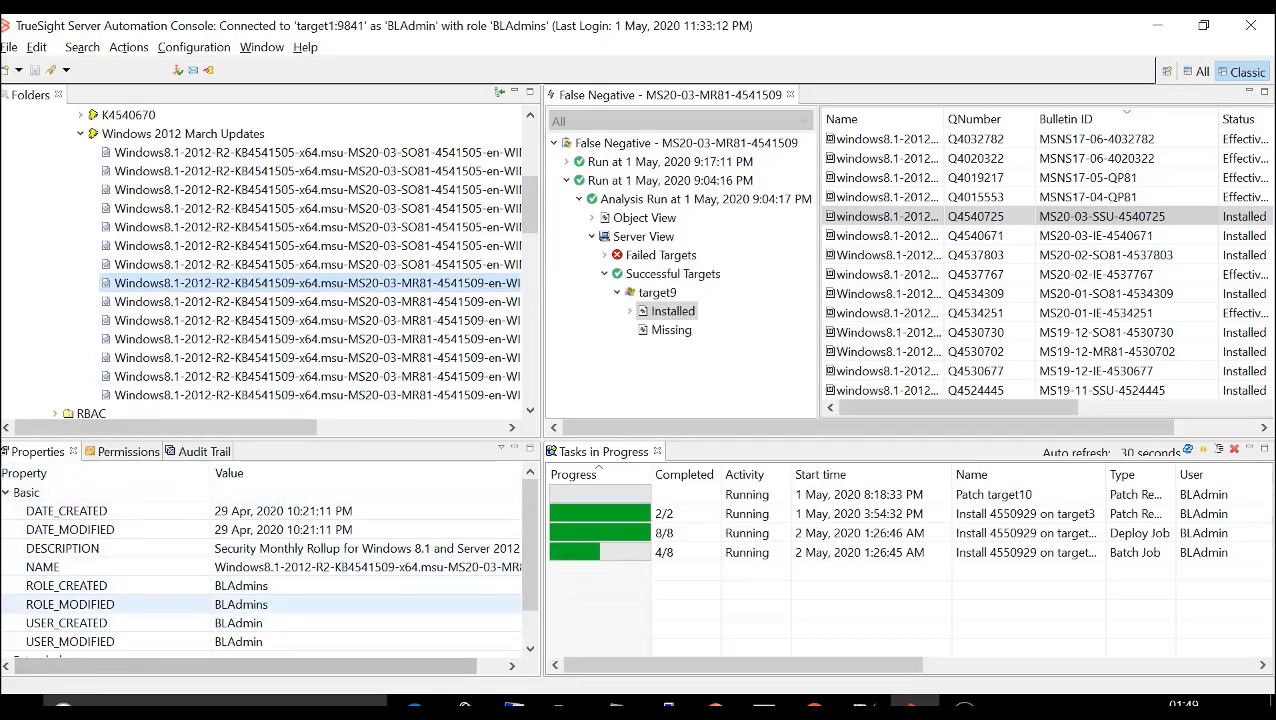
pyautogui.scroll(-1, 265, 560)
pyautogui.scroll(-1, 265, 585)
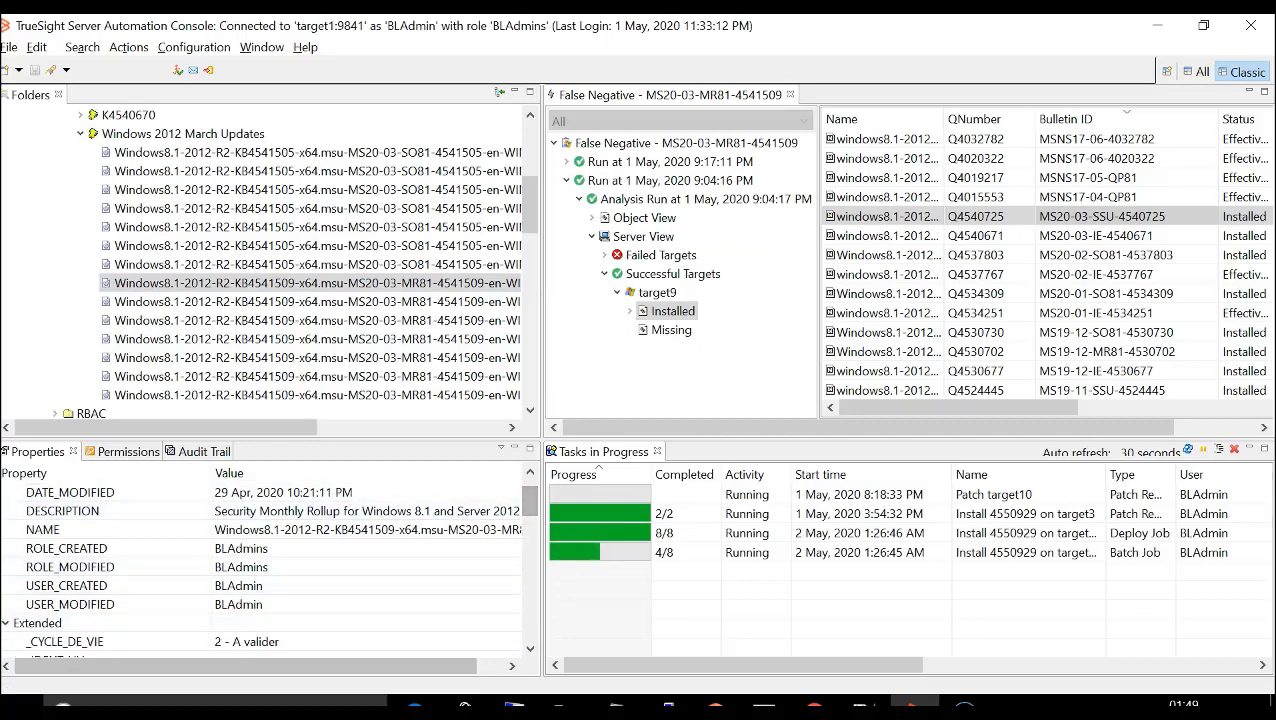
pyautogui.moveTo(530, 505); pyautogui.dragTo(530, 612)
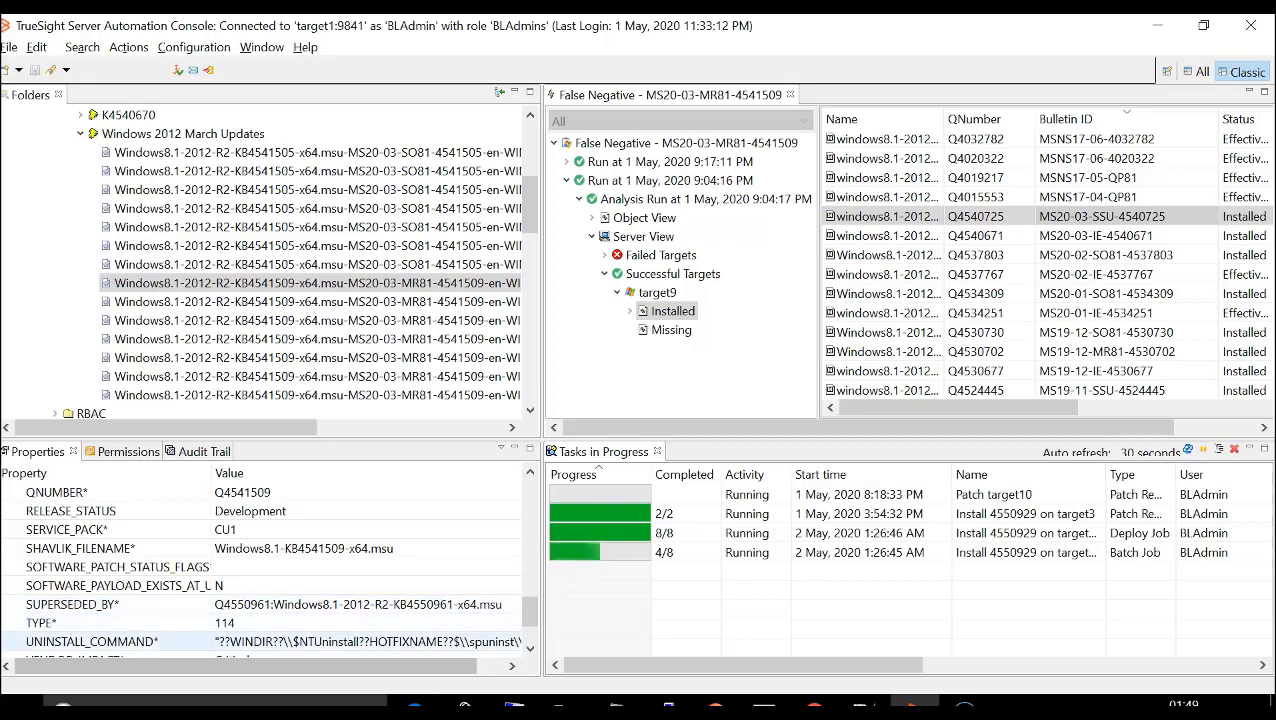
pyautogui.scroll(-1, 100, 641)
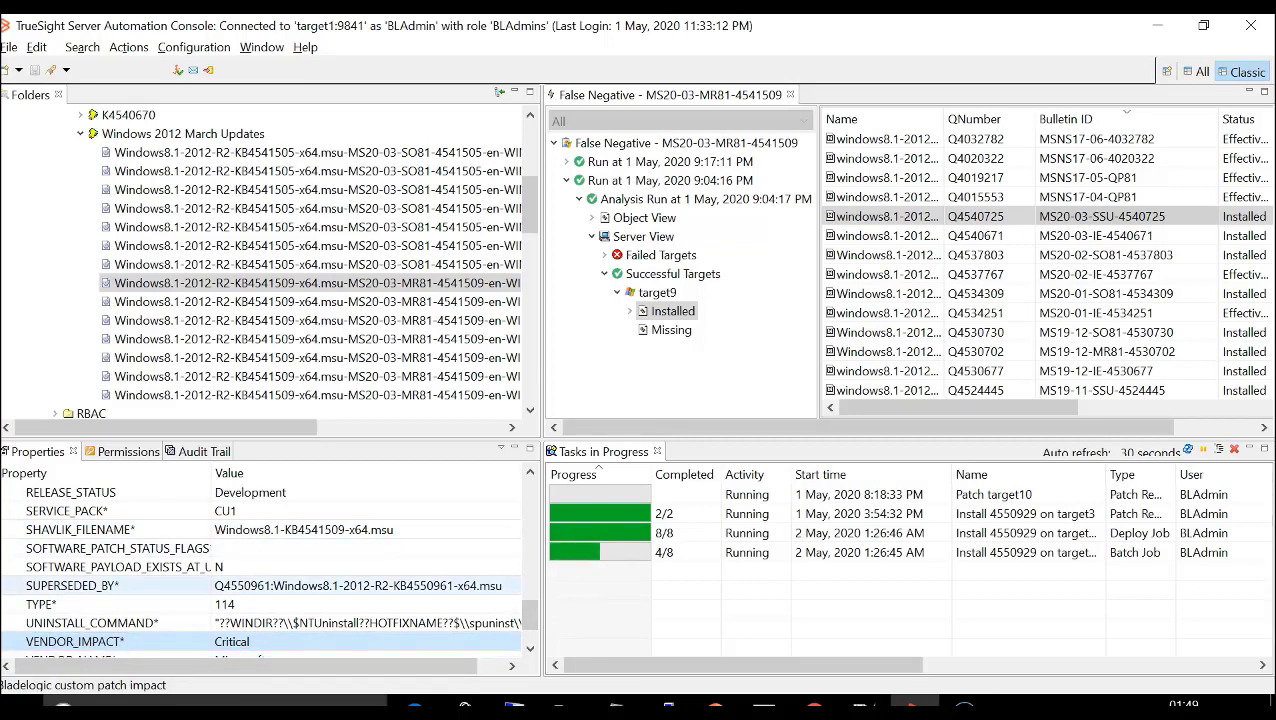
pyautogui.click(250, 586)
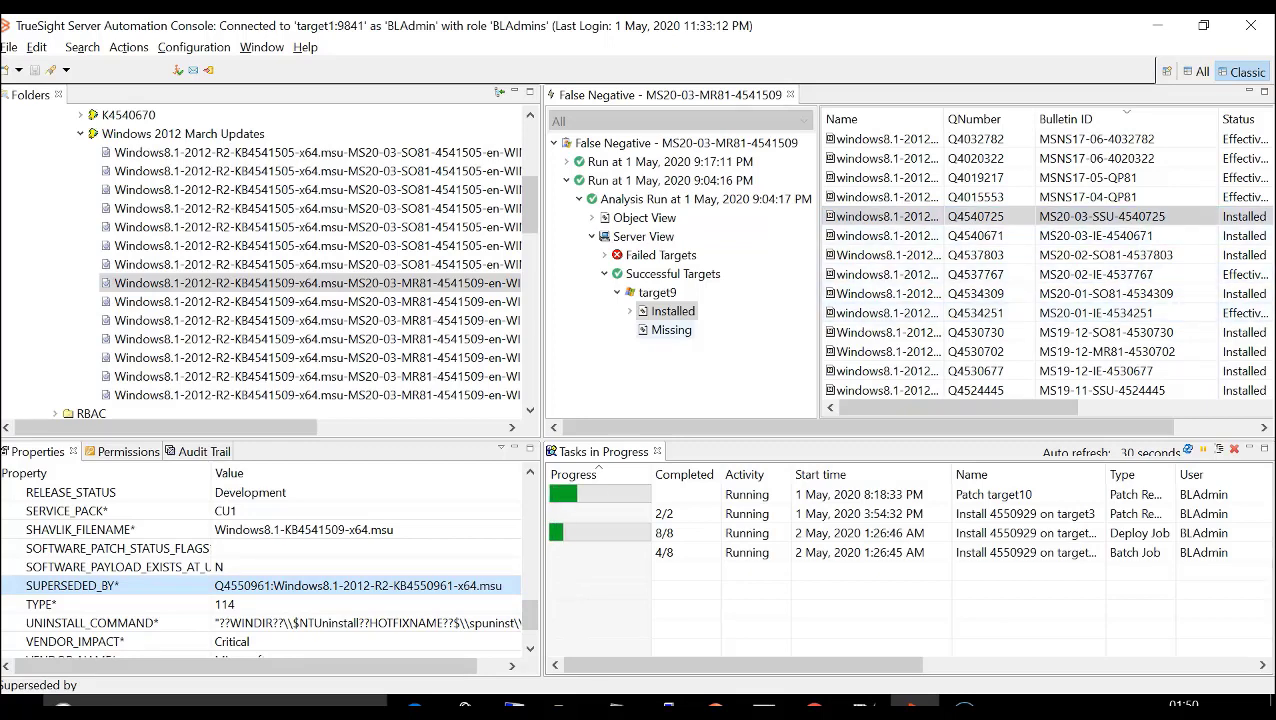
# - List target9's missing patches and select bulletin MS20-04-MR81-4550961
pyautogui.click(671, 330)
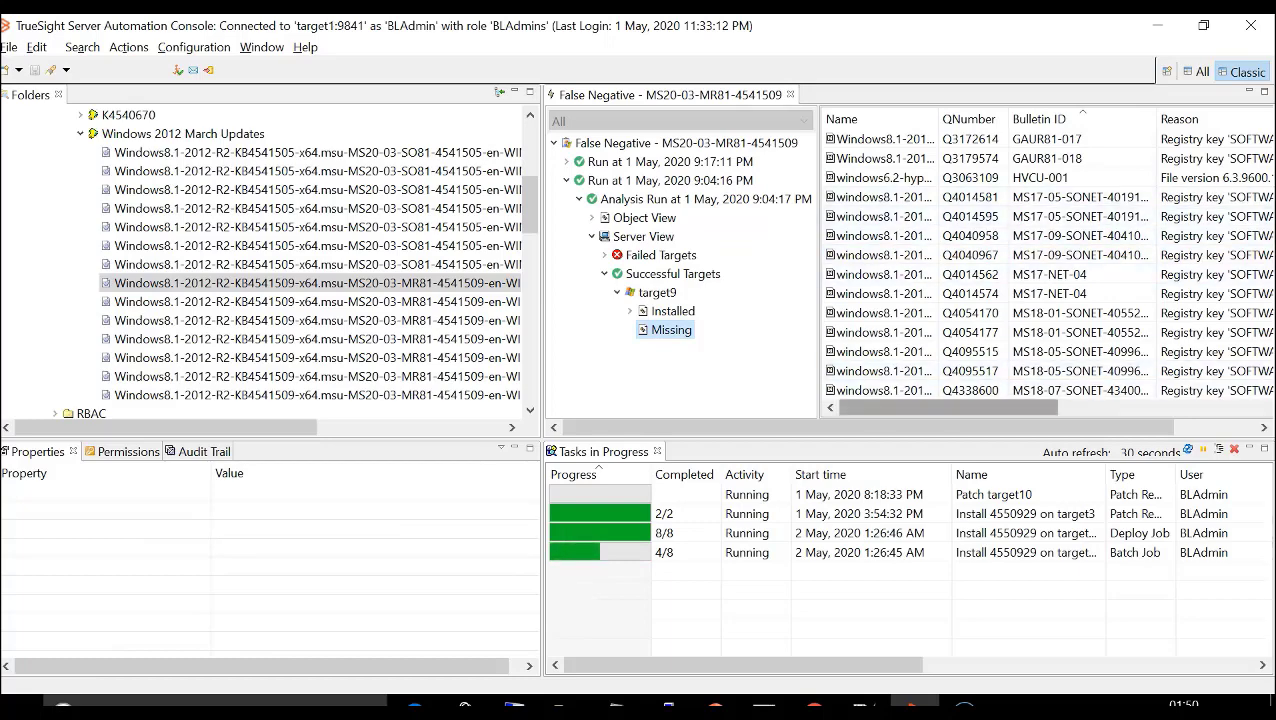
pyautogui.moveTo(985, 408); pyautogui.dragTo(1070, 427)
pyautogui.moveTo(1262, 158); pyautogui.dragTo(1262, 258)
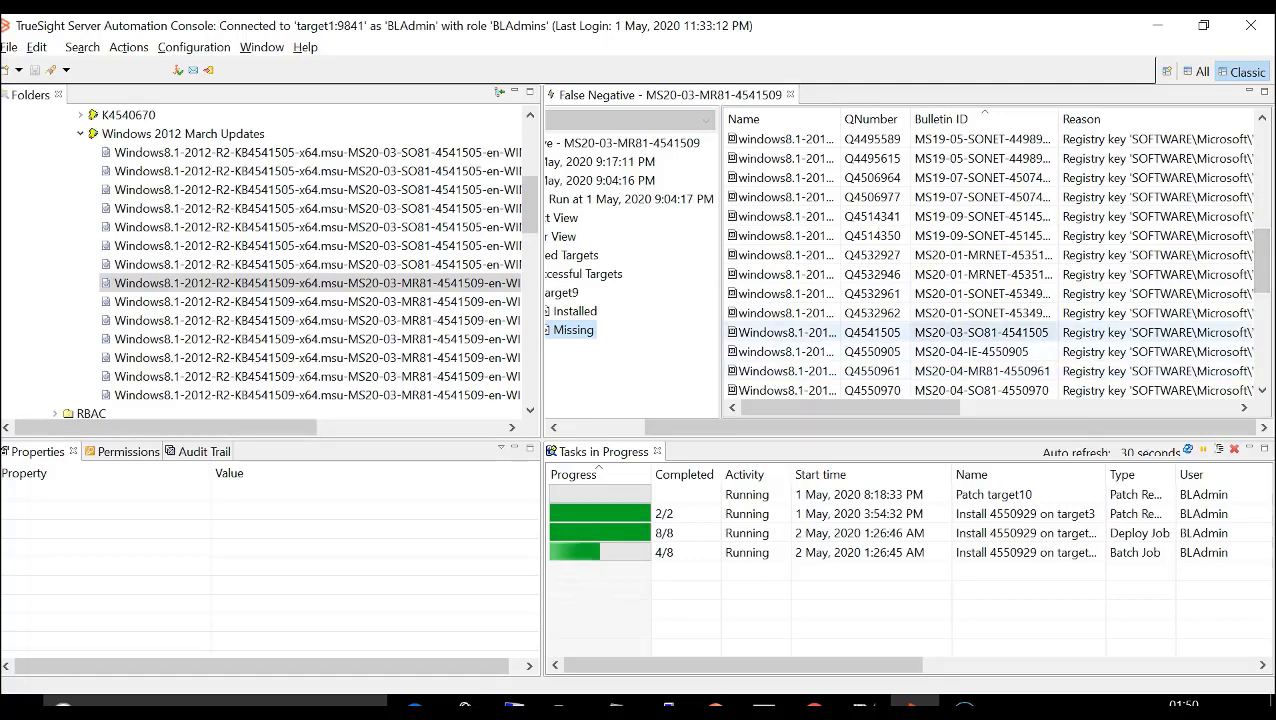
pyautogui.click(982, 371)
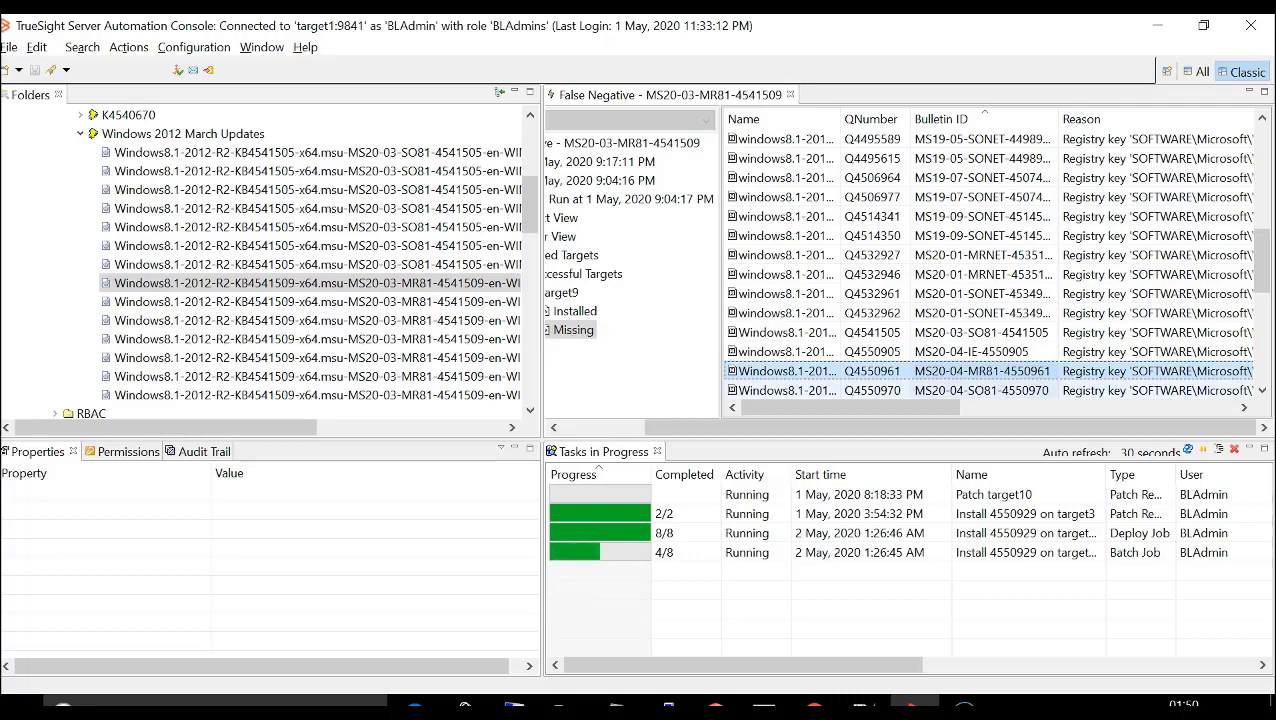
# - Reselect the first KB4541509 catalog entry and review its properties through SUPERSEDED_BY against the missing-patch results
pyautogui.click(316, 283)
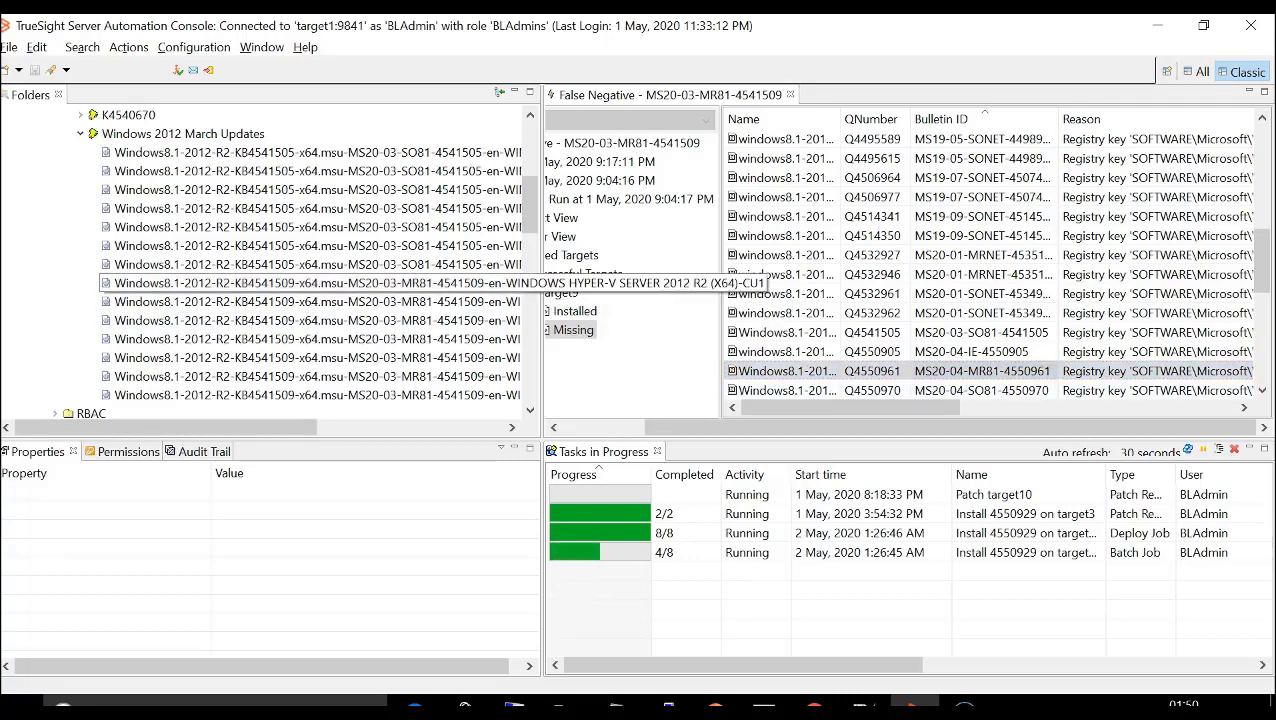
pyautogui.scroll(-4, 260, 570)
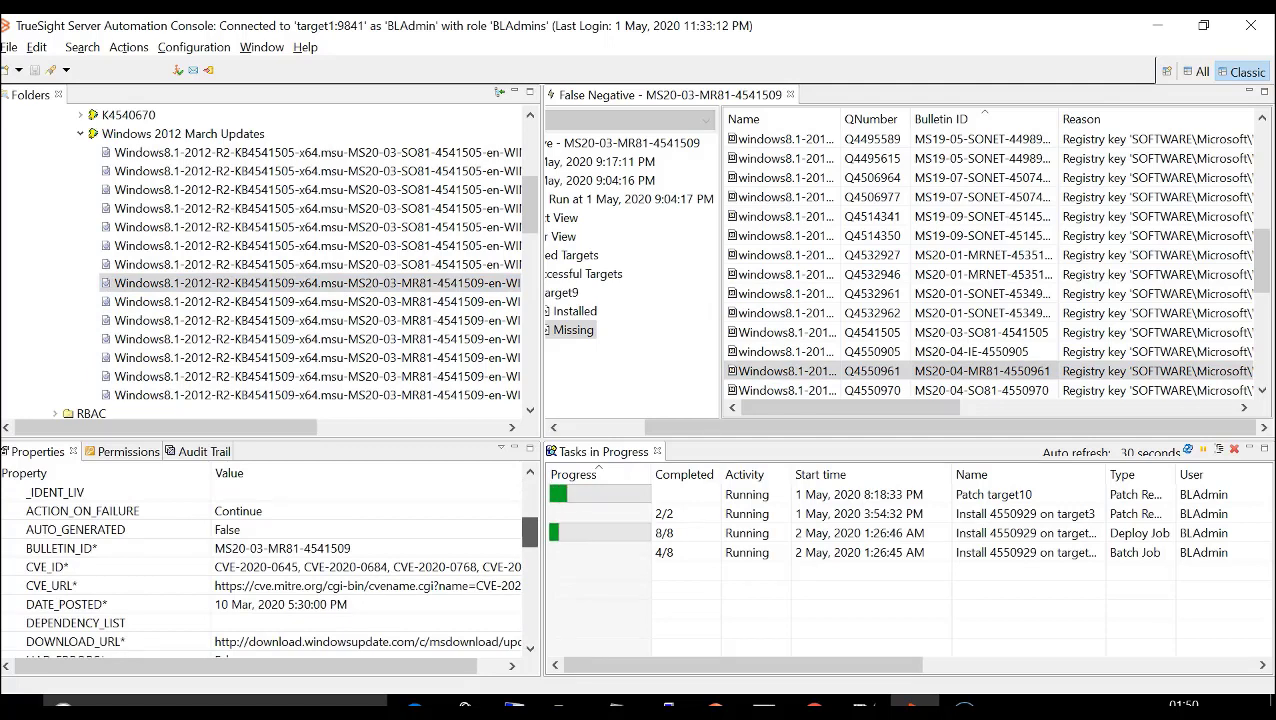
pyautogui.scroll(-2, 270, 570)
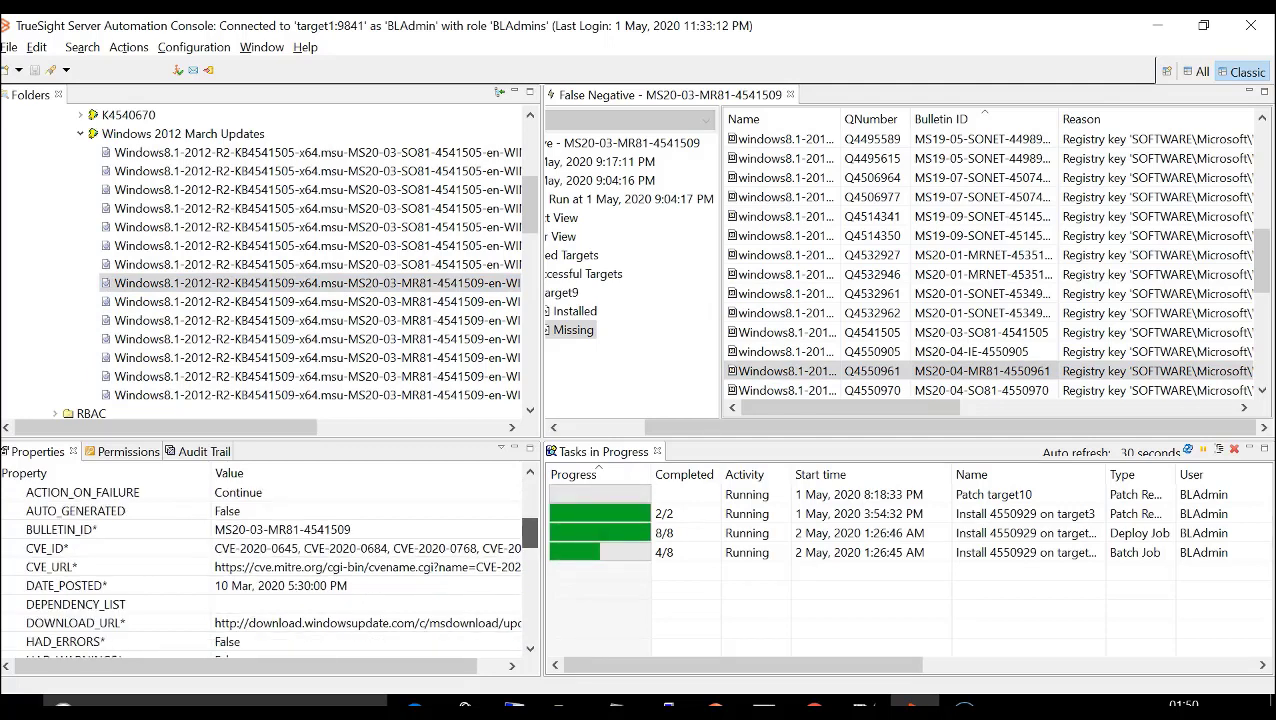
pyautogui.scroll(-4, 270, 570)
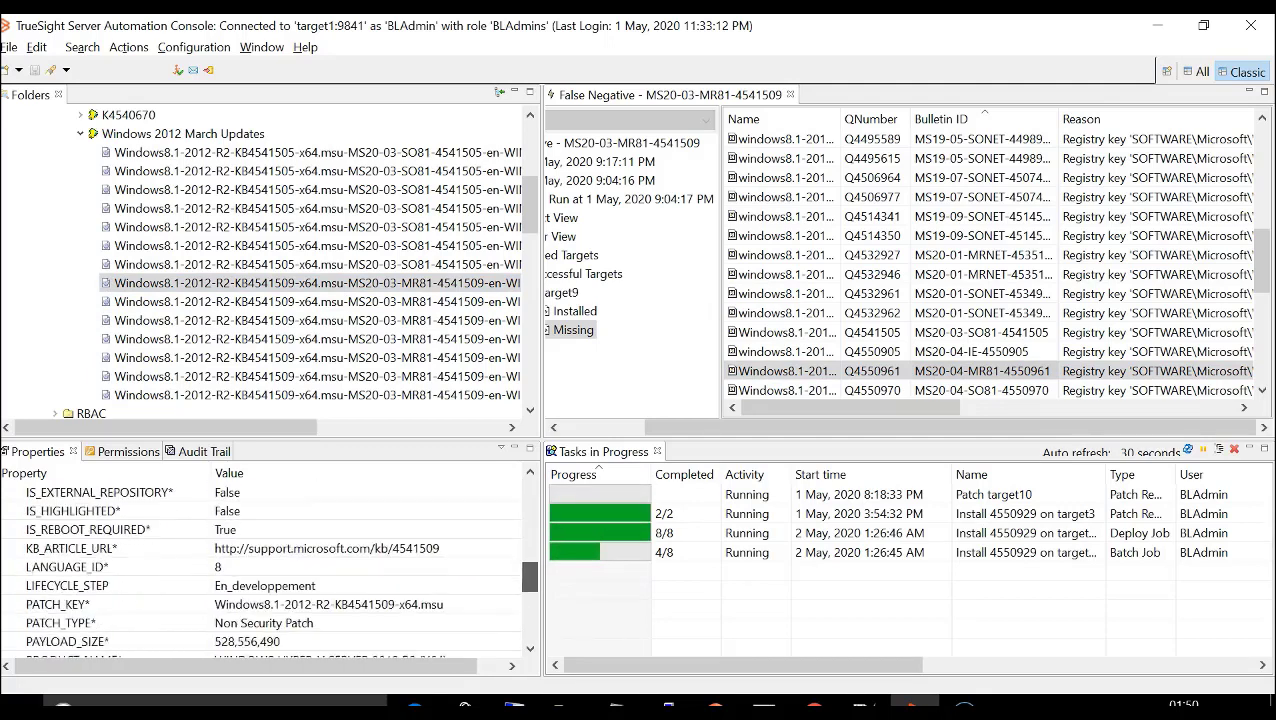
pyautogui.scroll(-2, 270, 570)
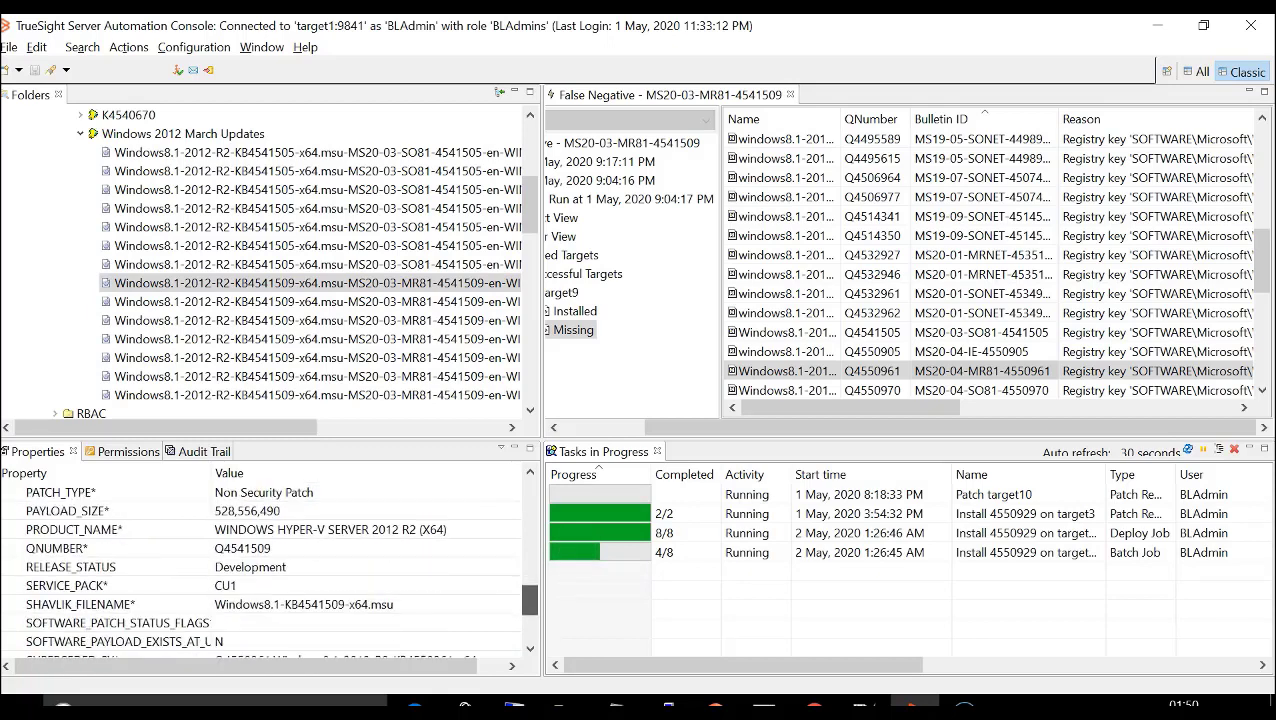
pyautogui.scroll(-1, 270, 570)
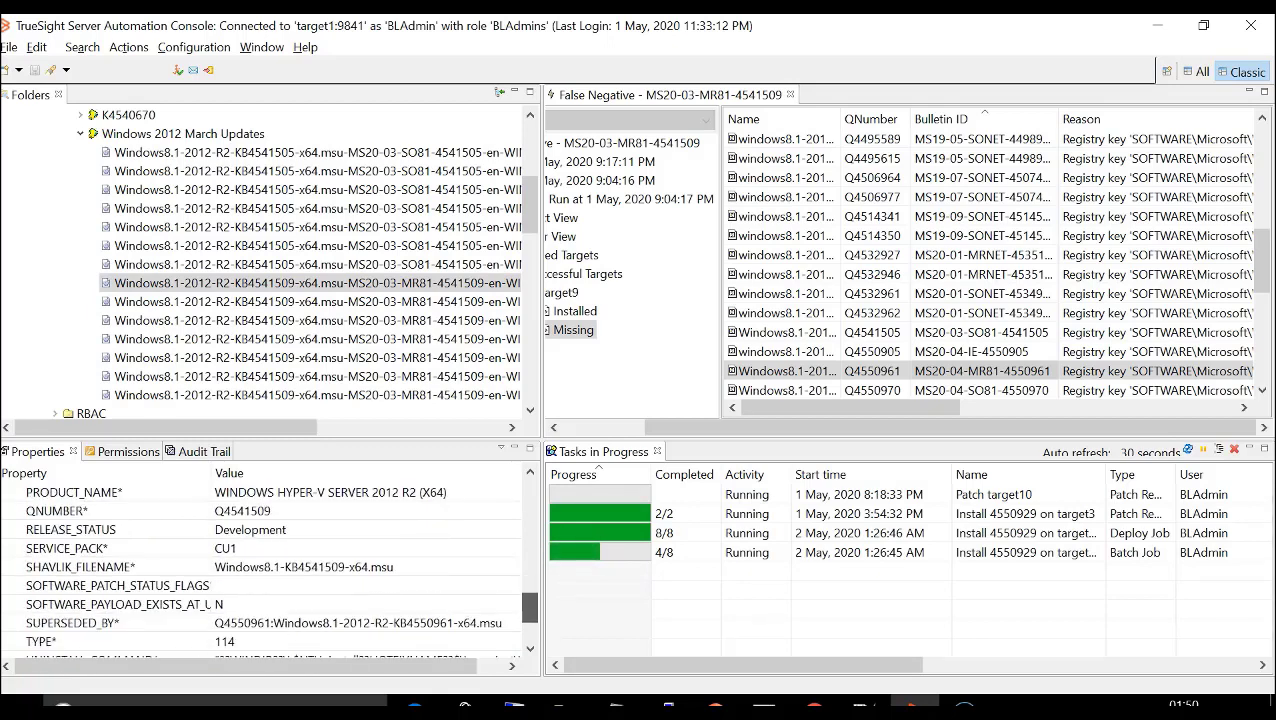
pyautogui.scroll(-1, 270, 570)
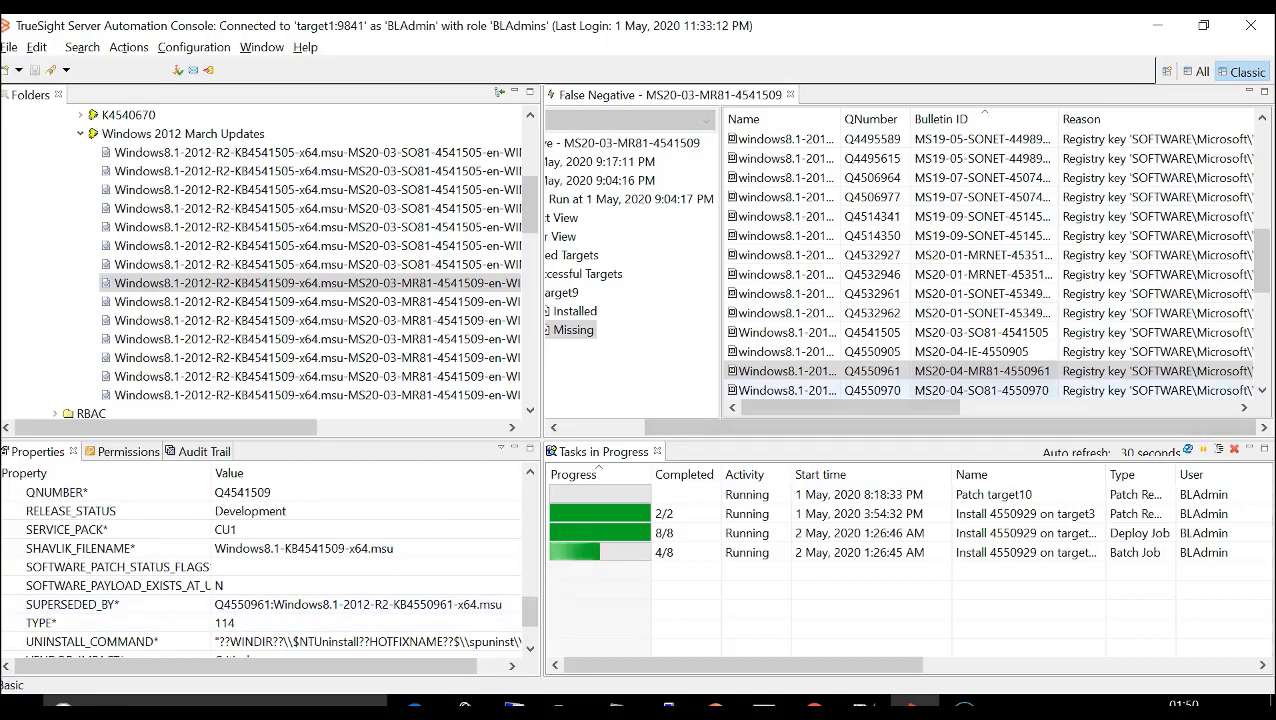
pyautogui.moveTo(880, 427); pyautogui.dragTo(788, 427)
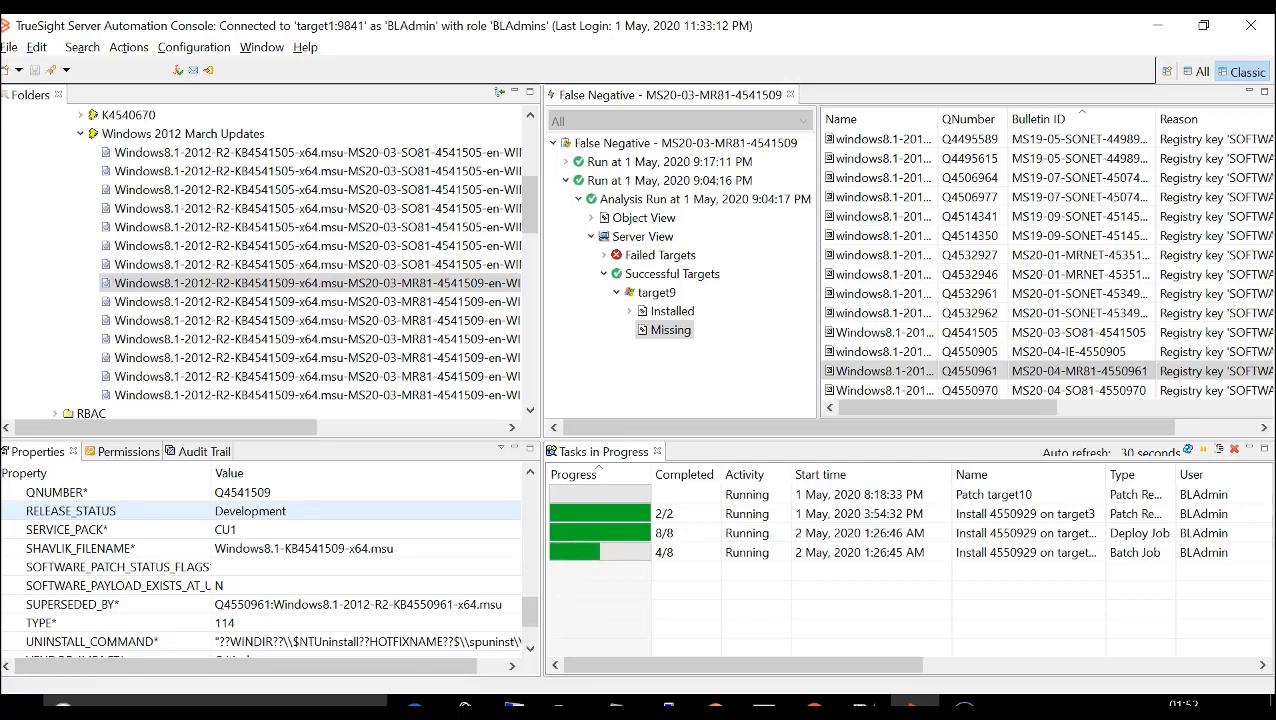
# - Open the False Negative - MS20-03-MR81-4541509 job and inspect its analysis options down to the include list
pyautogui.click(566, 181)
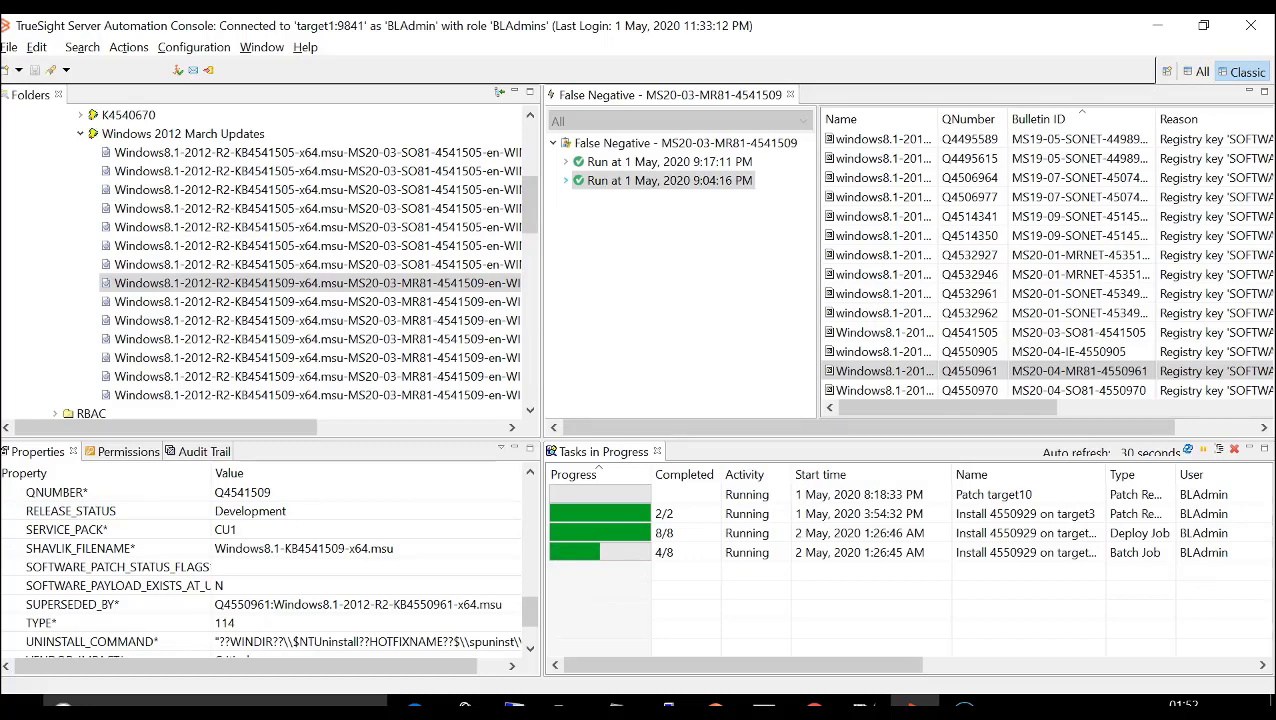
pyautogui.doubleClick(685, 143)
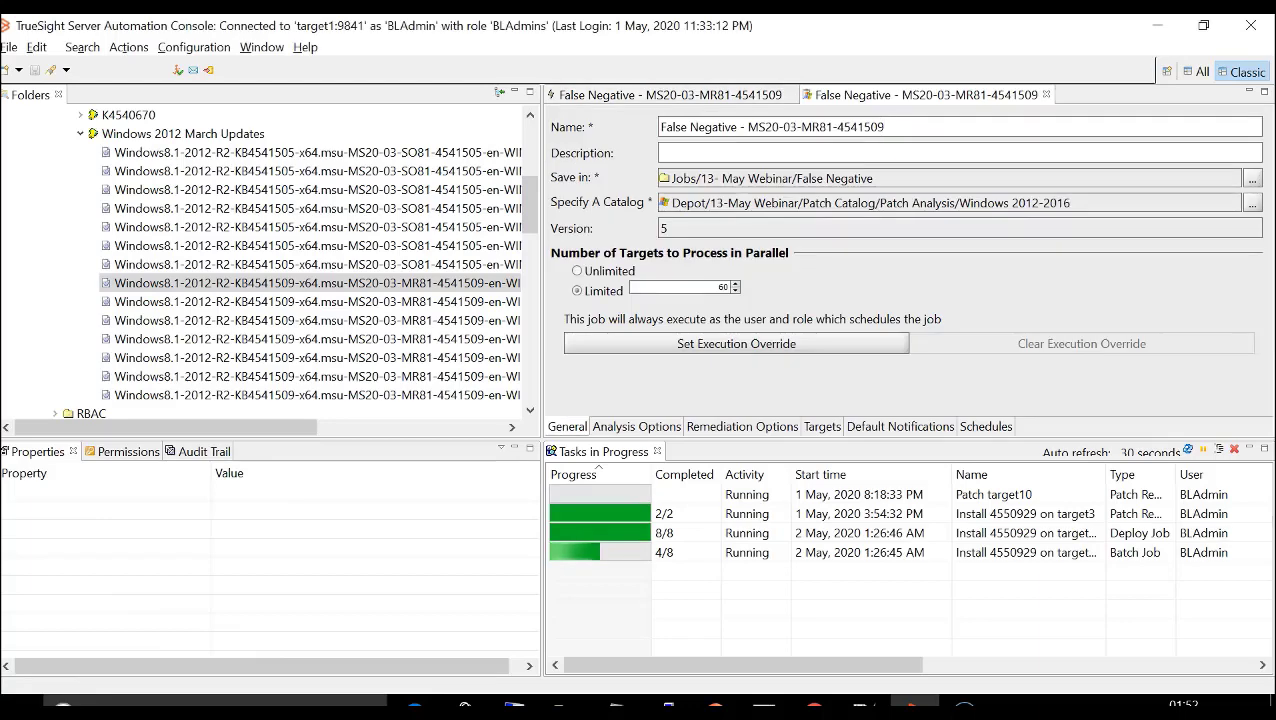
pyautogui.click(636, 427)
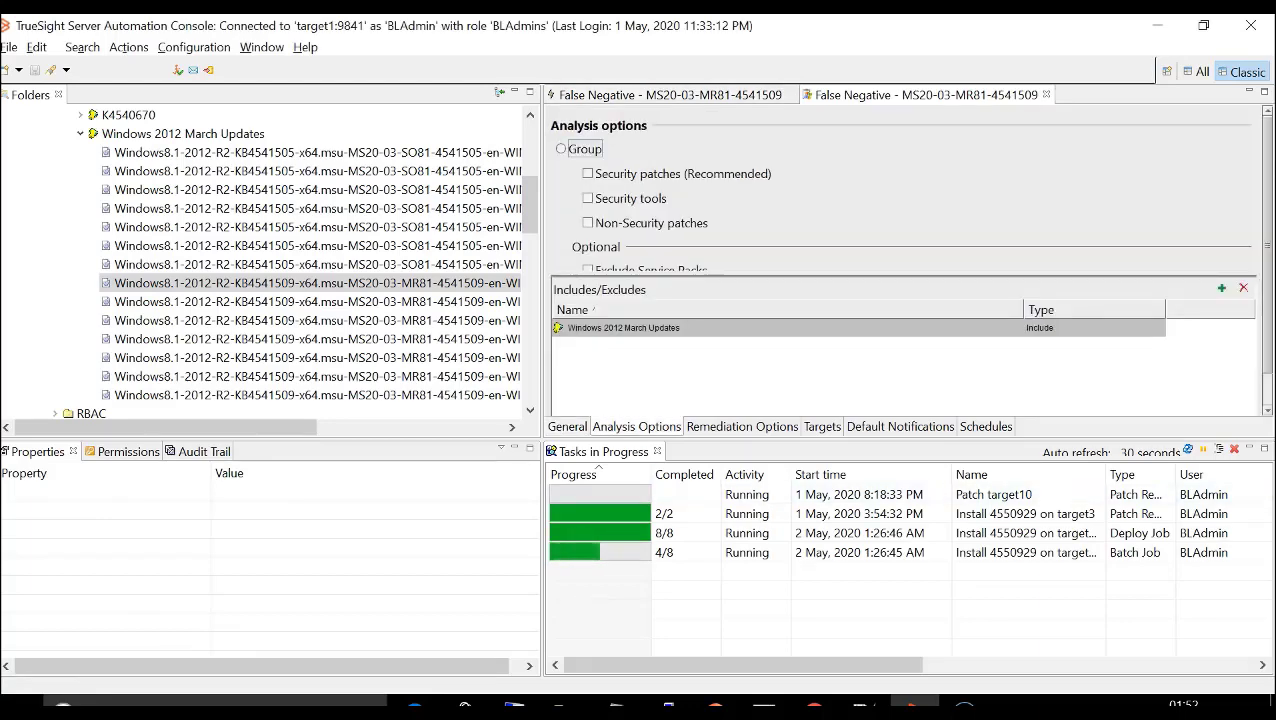
pyautogui.moveTo(902, 276); pyautogui.dragTo(902, 309)
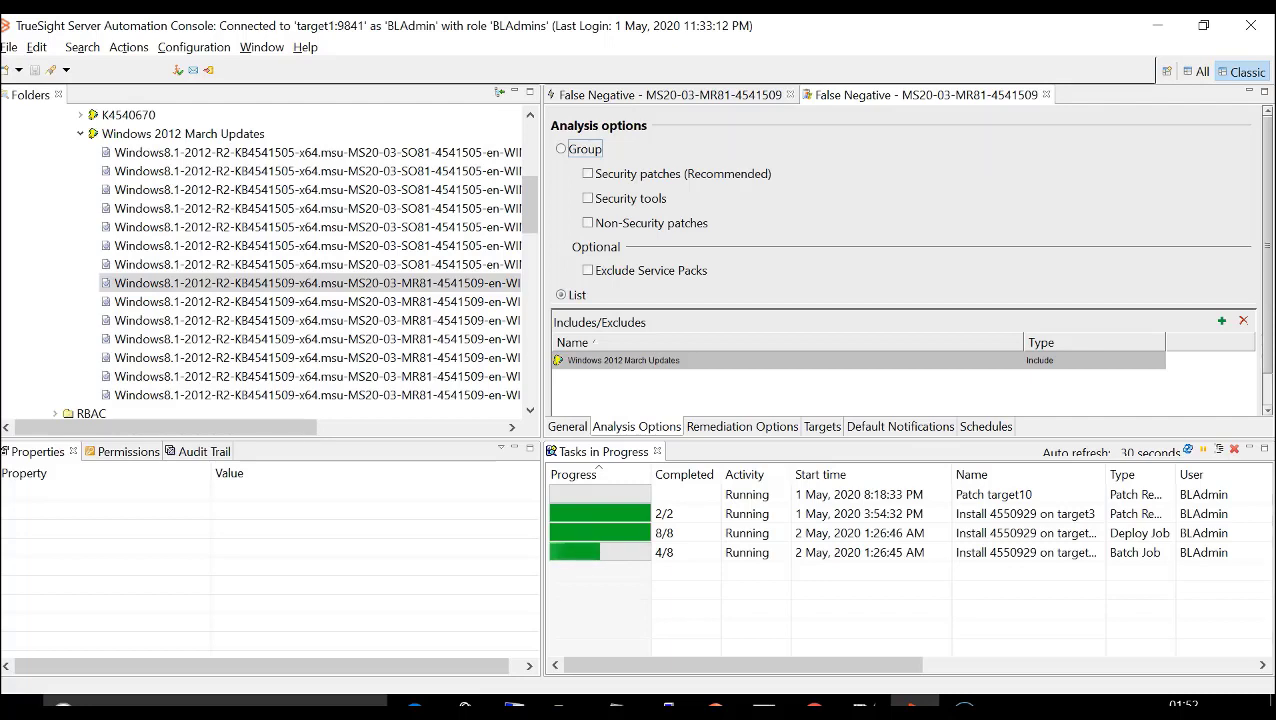
# - In the job results, list target9's missing patches for the 9:17:11 PM run and select the Q4541509 entry
pyautogui.click(670, 95)
pyautogui.click(566, 162)
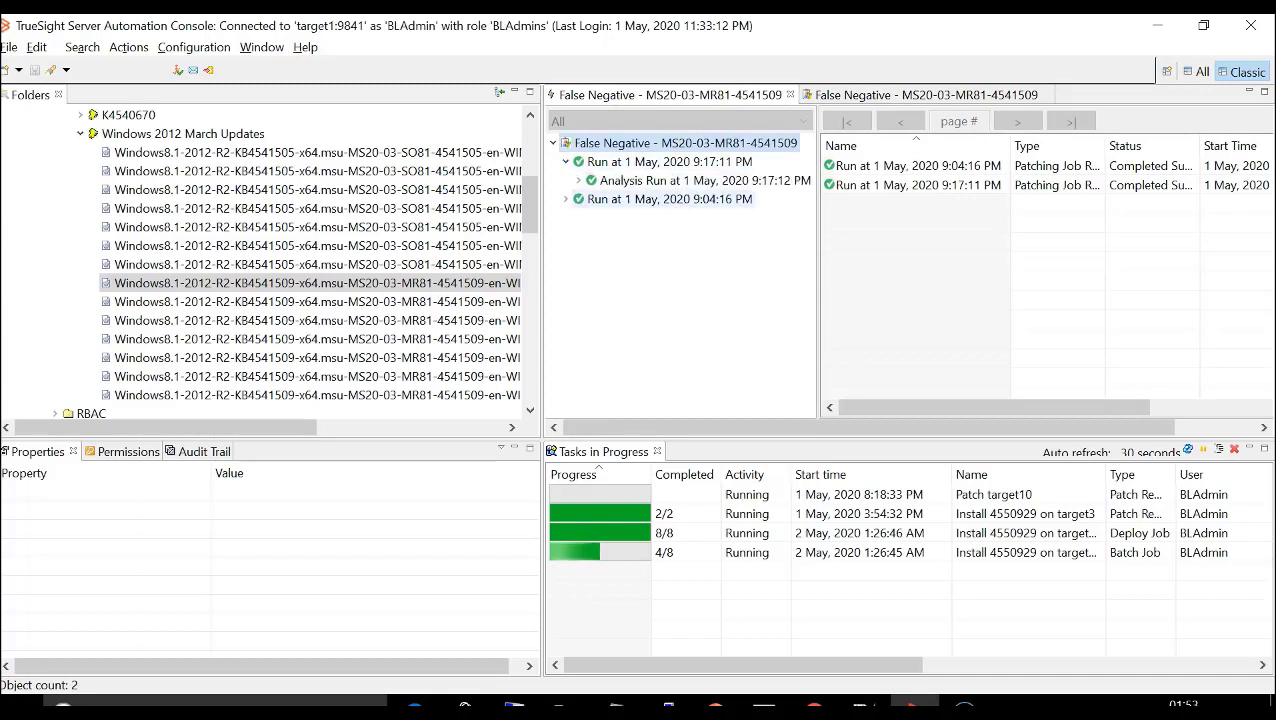
pyautogui.click(578, 180)
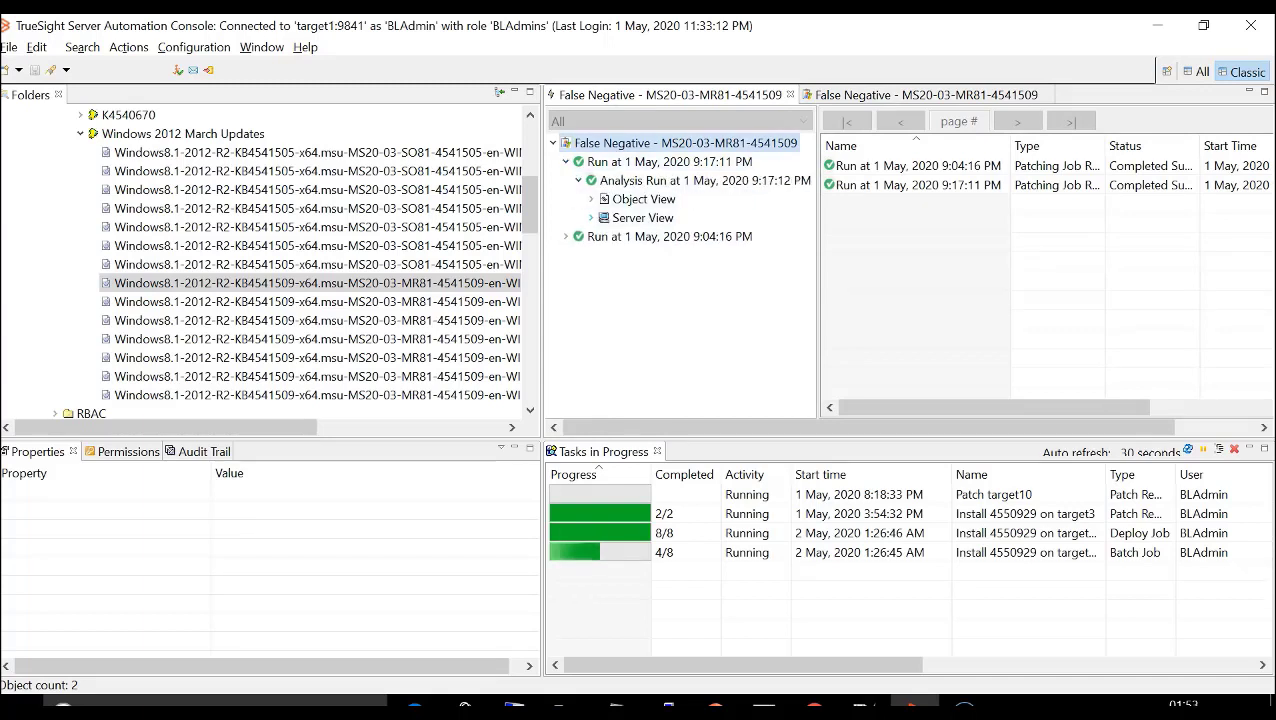
pyautogui.click(591, 217)
pyautogui.click(604, 255)
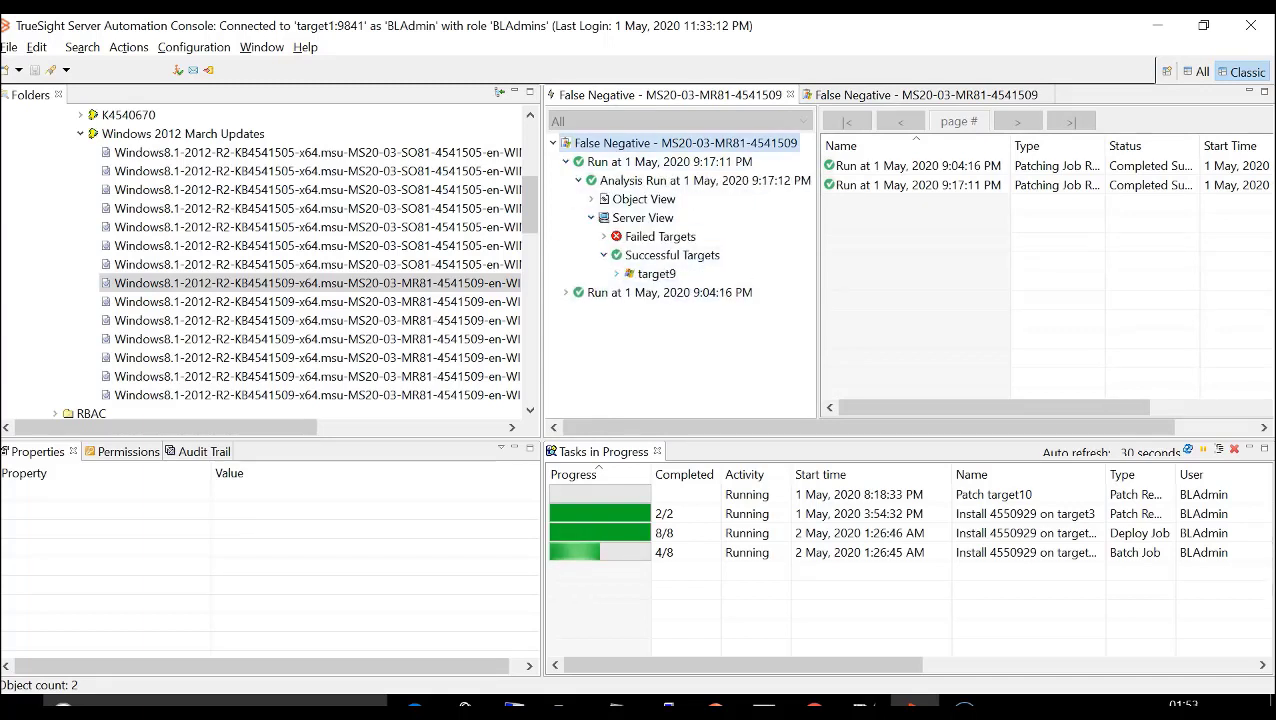
pyautogui.click(616, 273)
pyautogui.click(670, 311)
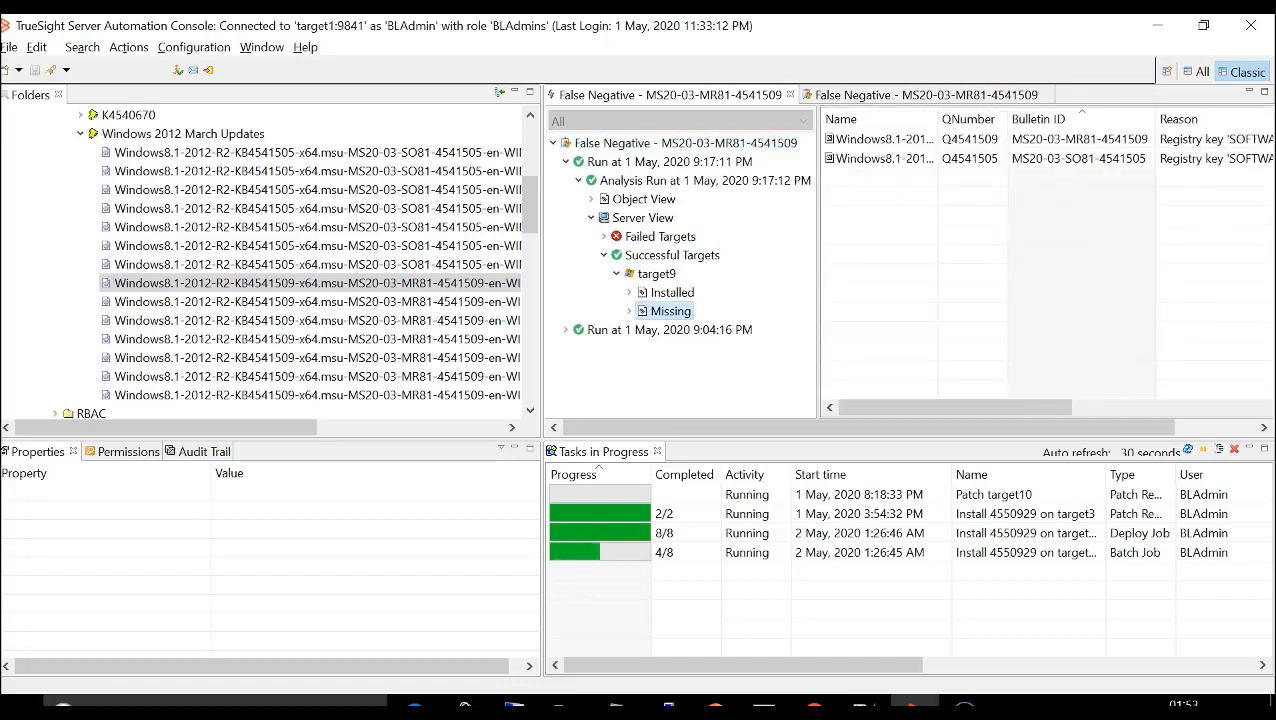
pyautogui.click(884, 139)
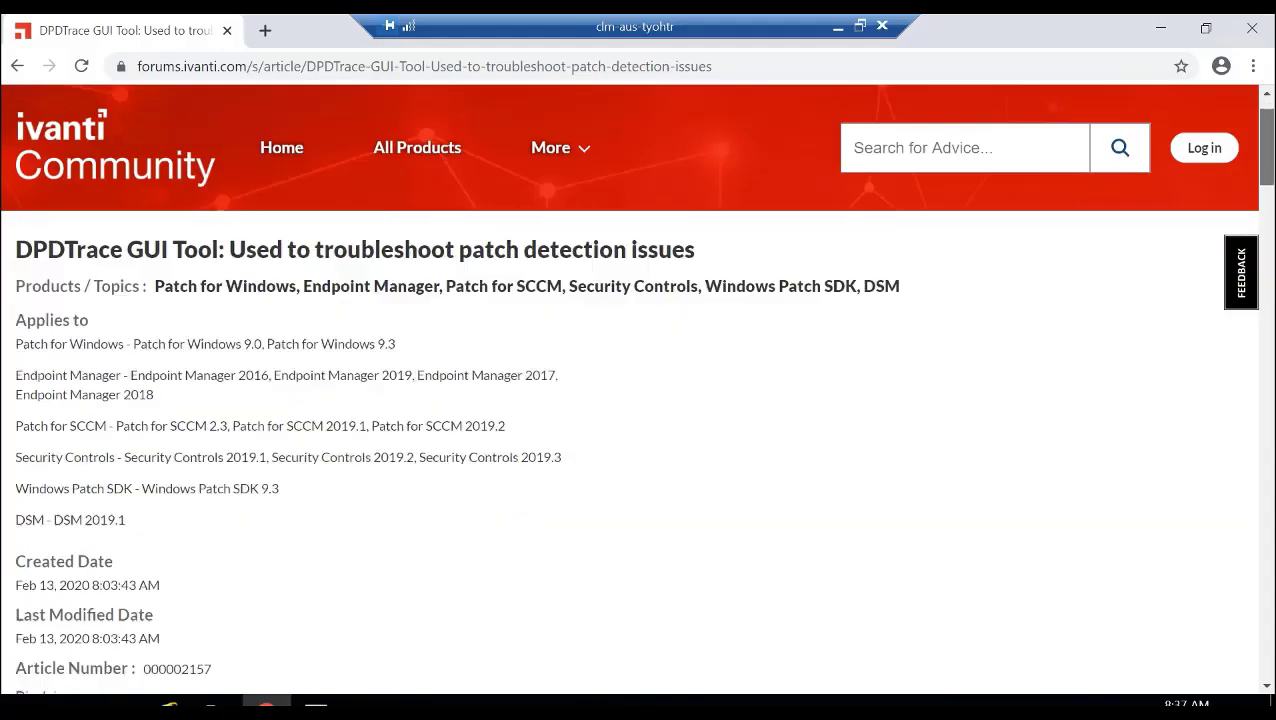
# - Switch to the Ivanti DPDTrace GUI Tool article, check its address and read down to the download and extraction instructions
pyautogui.moveTo(1267, 147); pyautogui.dragTo(1267, 138)
pyautogui.click(722, 66)
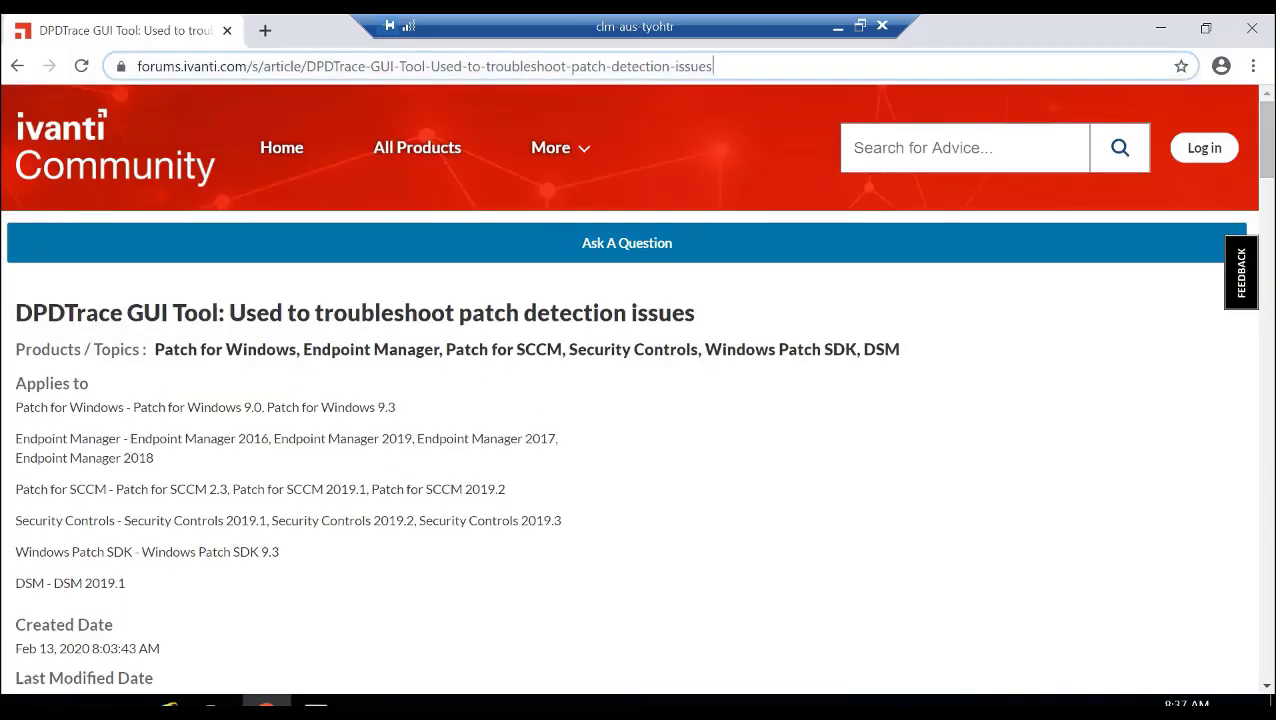
pyautogui.hotkey('ctrl', 'a')
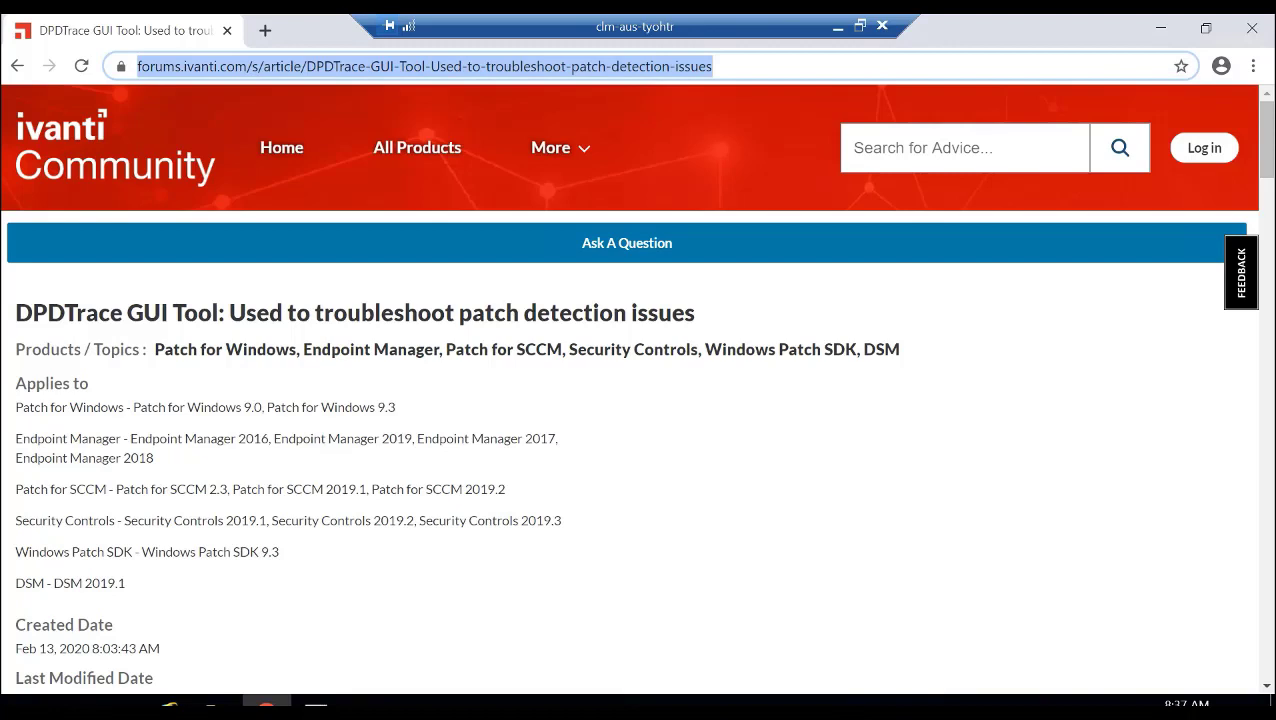
pyautogui.click(756, 66)
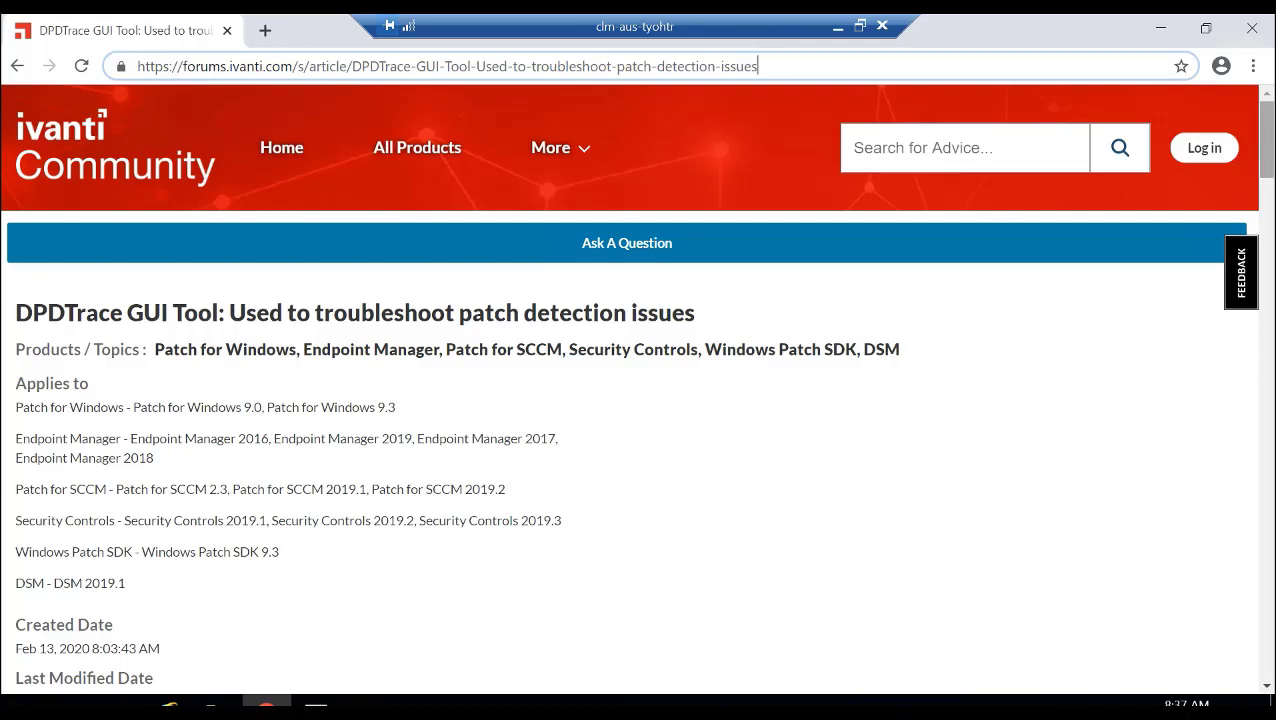
pyautogui.moveTo(1267, 140); pyautogui.dragTo(1267, 232)
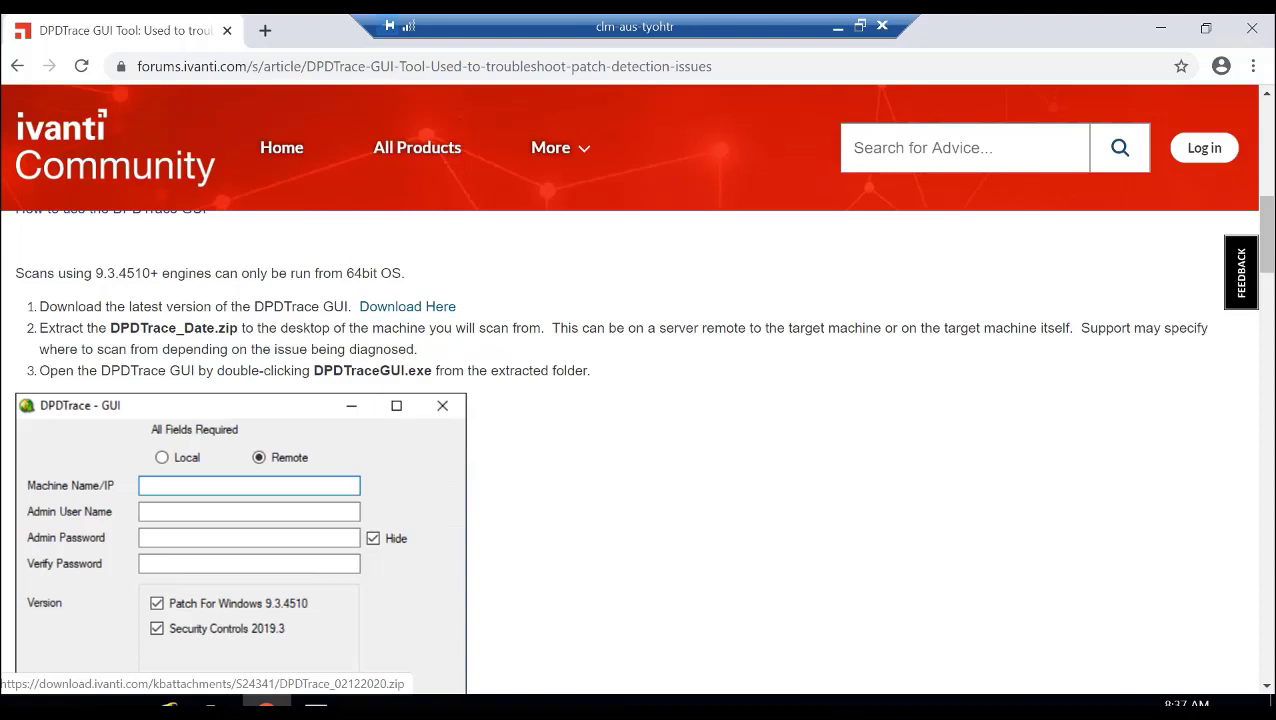
# - Open the innermost extracted DPDTrace_02122020 folder in File Explorer and launch DPDTraceGUI
pyautogui.click(217, 702)
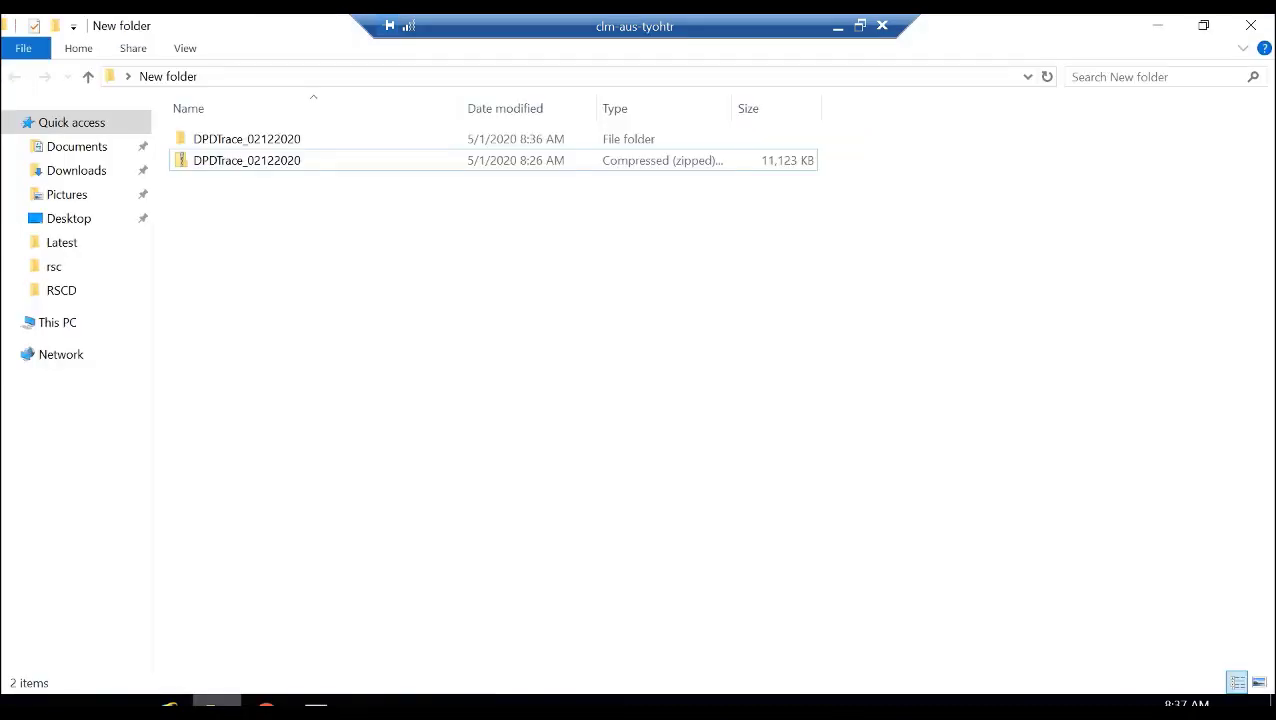
pyautogui.doubleClick(247, 139)
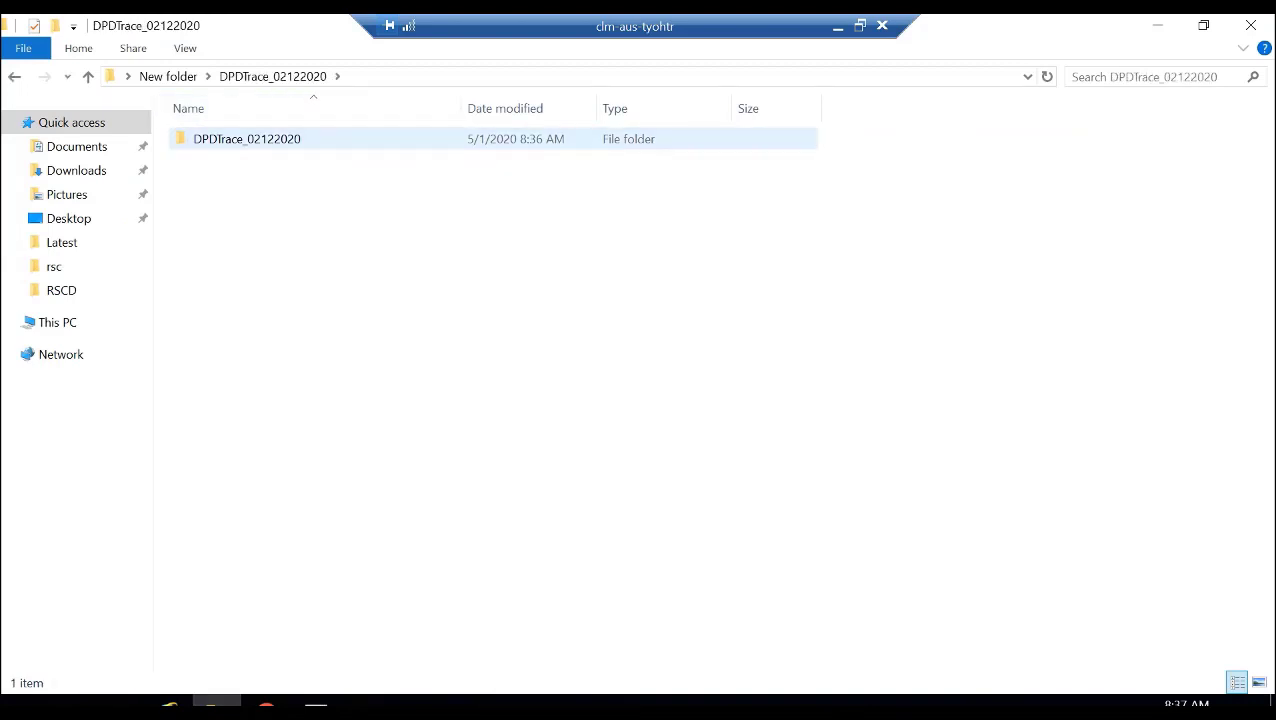
pyautogui.doubleClick(247, 139)
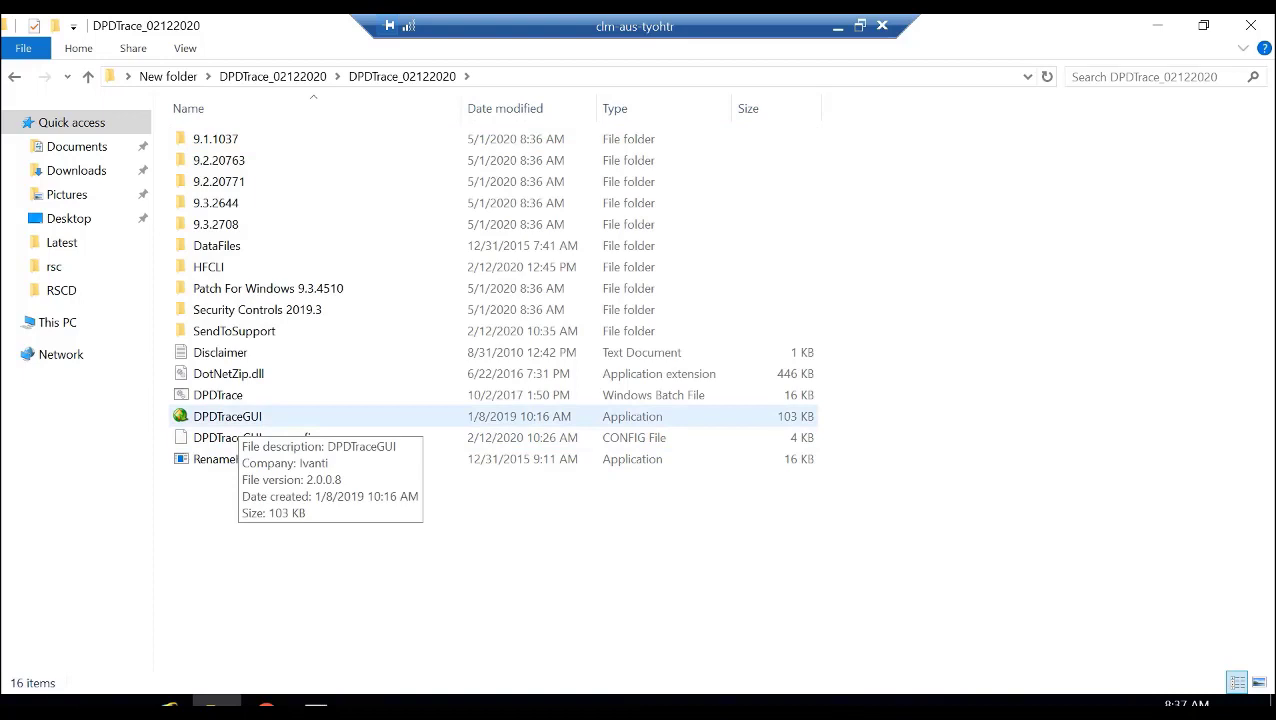
pyautogui.doubleClick(238, 417)
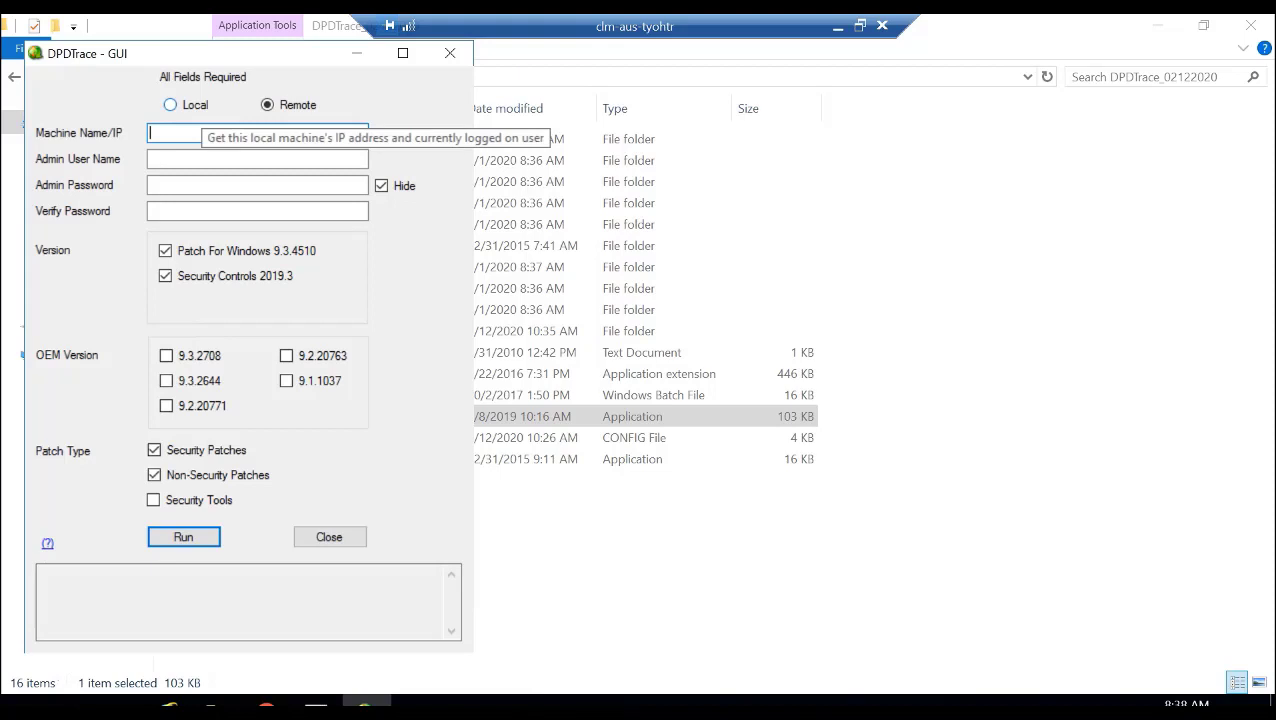
# - Set DPDTrace to scan the local machine with admin user name Administrator and enter the admin password
pyautogui.click(199, 106)
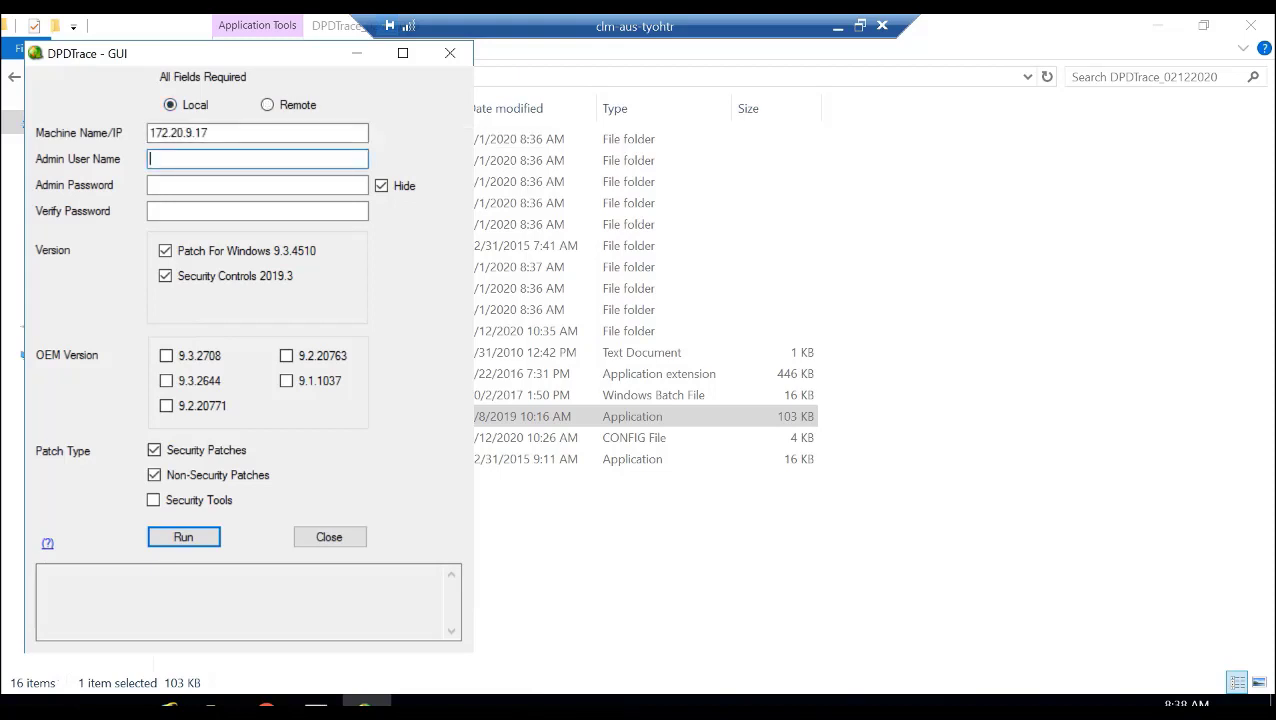
pyautogui.write('Admi')
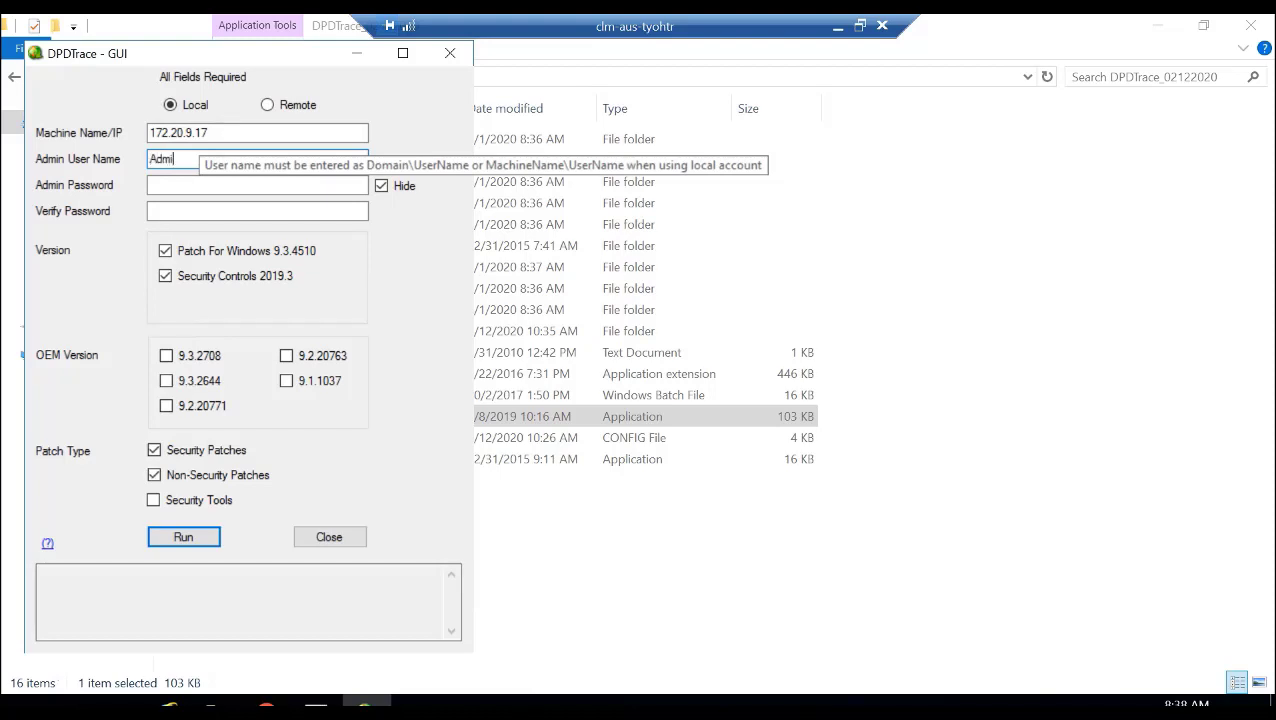
pyautogui.write('nistrator')
pyautogui.press('Tab')
pyautogui.write('*********')
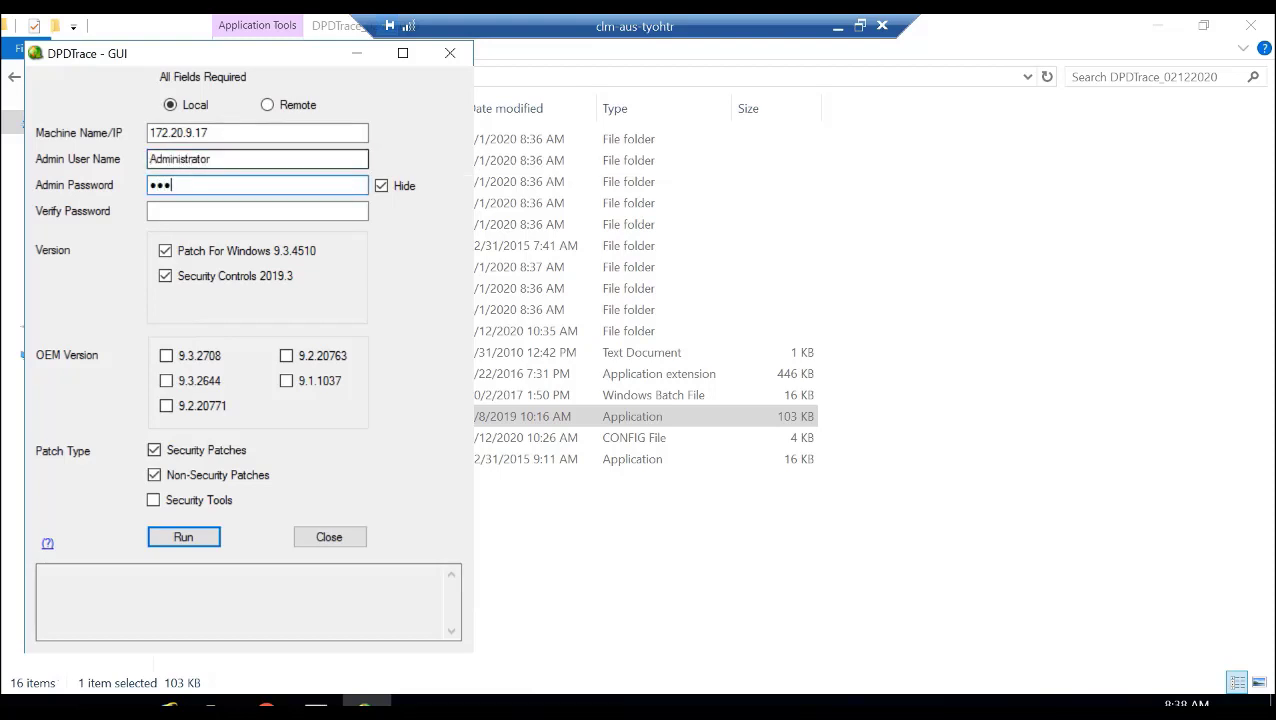
pyautogui.press('Tab')
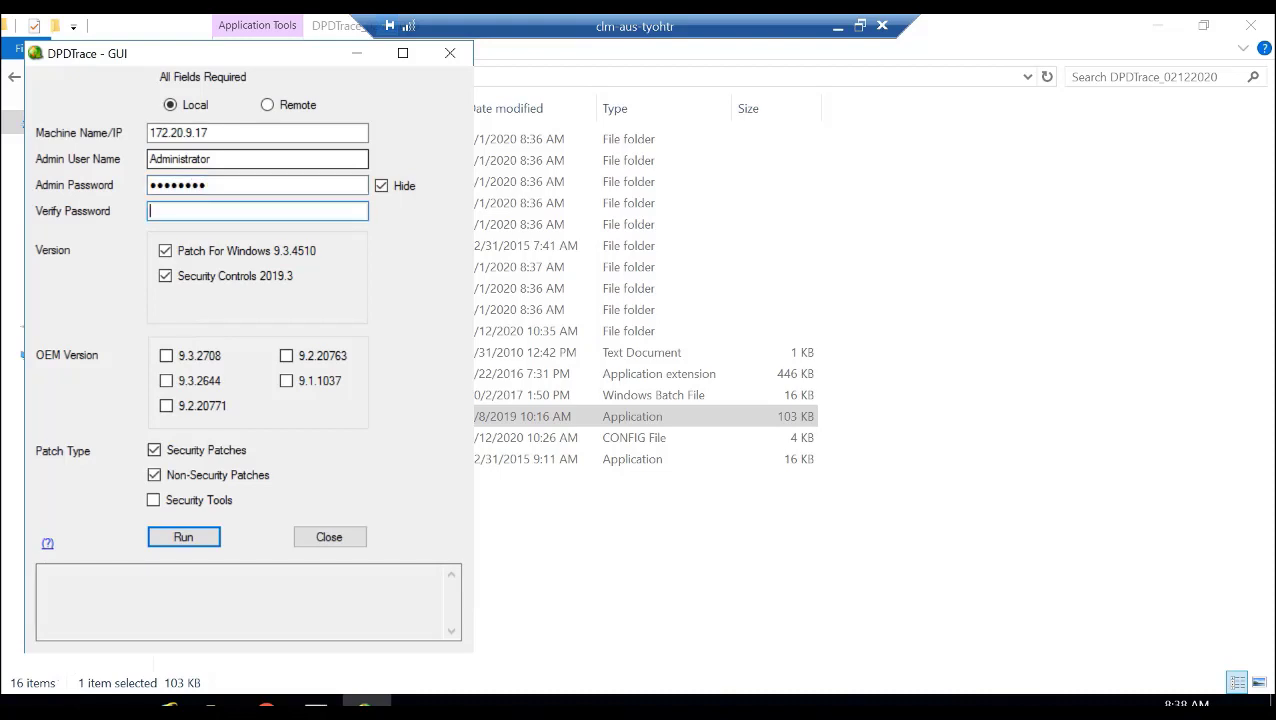
# - Fill in the Verify Password field, correcting the first entry, and run the DPDTrace scan
pyautogui.write('*******')
pyautogui.press('BackSpace')
pyautogui.press('BackSpace')
pyautogui.press('BackSpace')
pyautogui.press('BackSpace')
pyautogui.press('BackSpace')
pyautogui.press('BackSpace')
pyautogui.press('BackSpace')
pyautogui.write('*********')
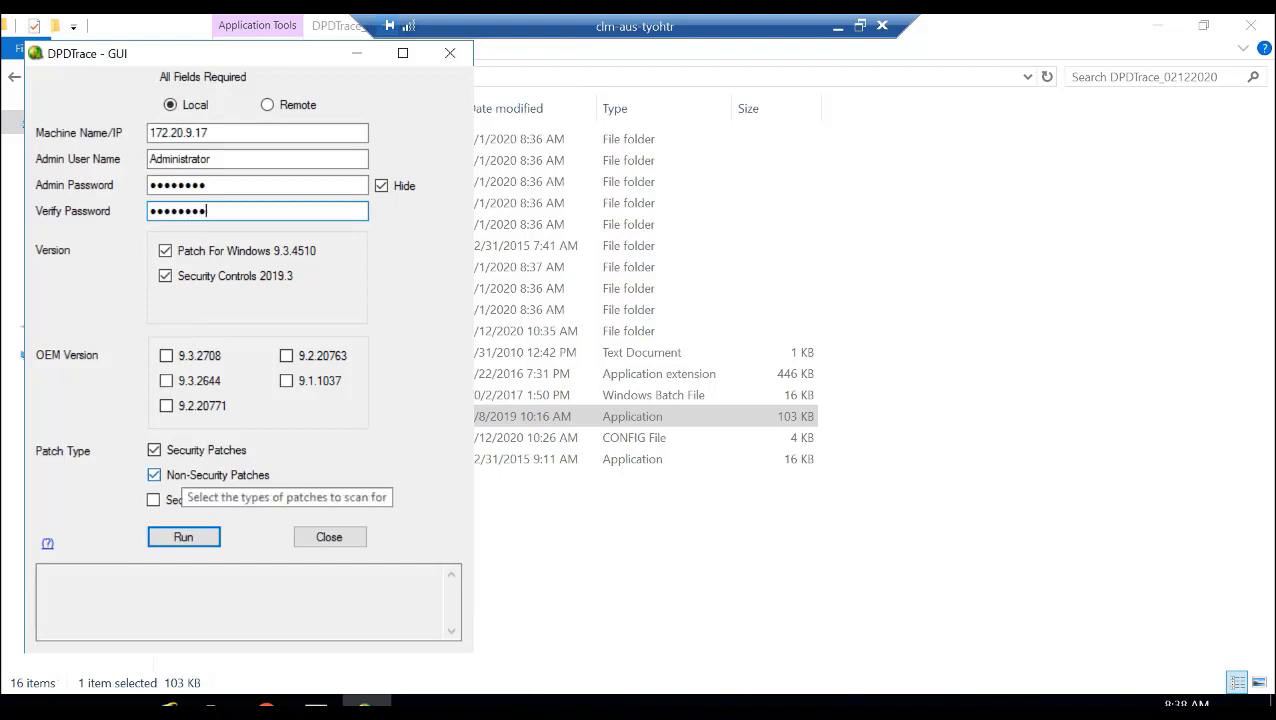
pyautogui.click(183, 537)
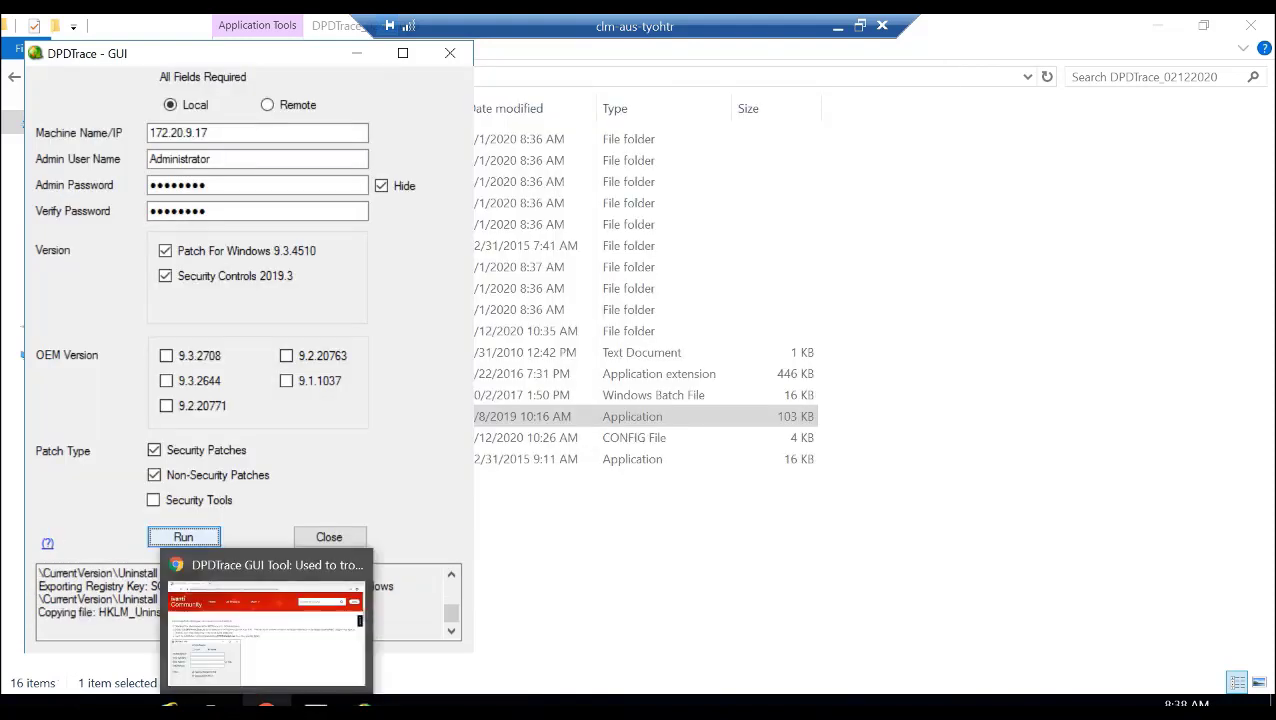
# - Read the Ivanti article's remaining DPDTrace instructions on credentials, engine versions, patch types and manual data file downloads
pyautogui.click(266, 706)
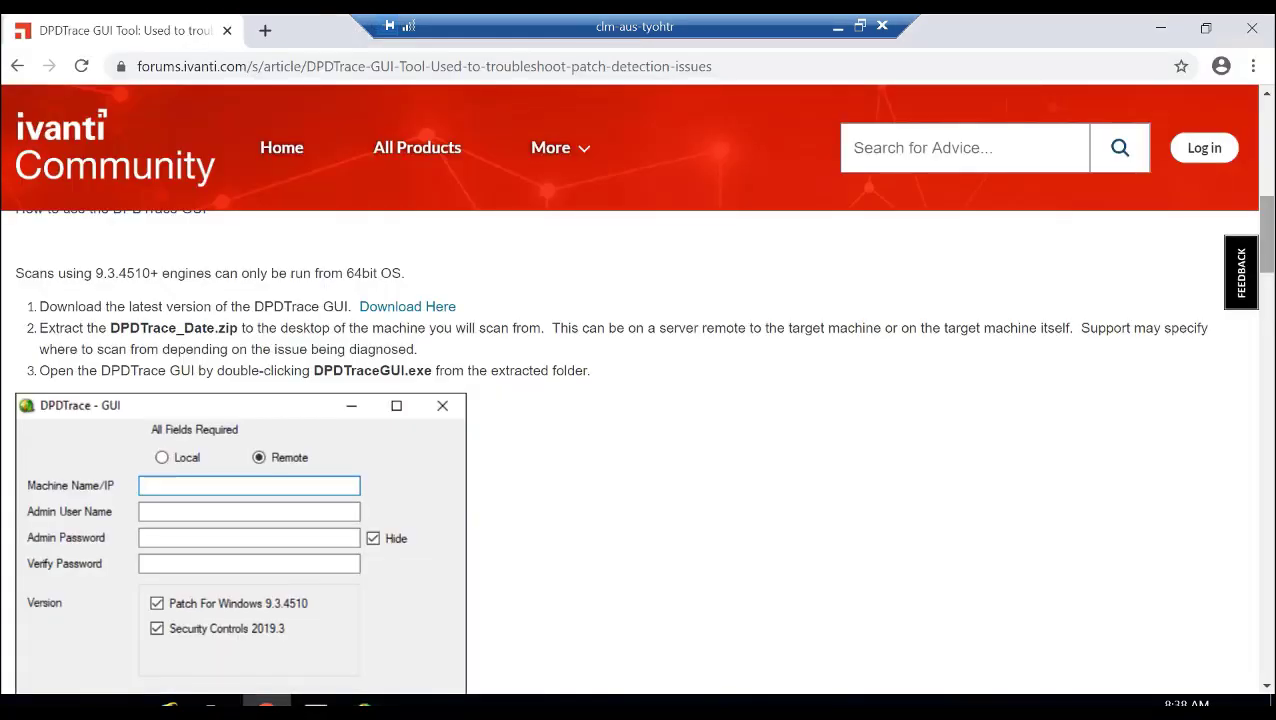
pyautogui.scroll(-3, 640, 450)
pyautogui.scroll(-5, 640, 450)
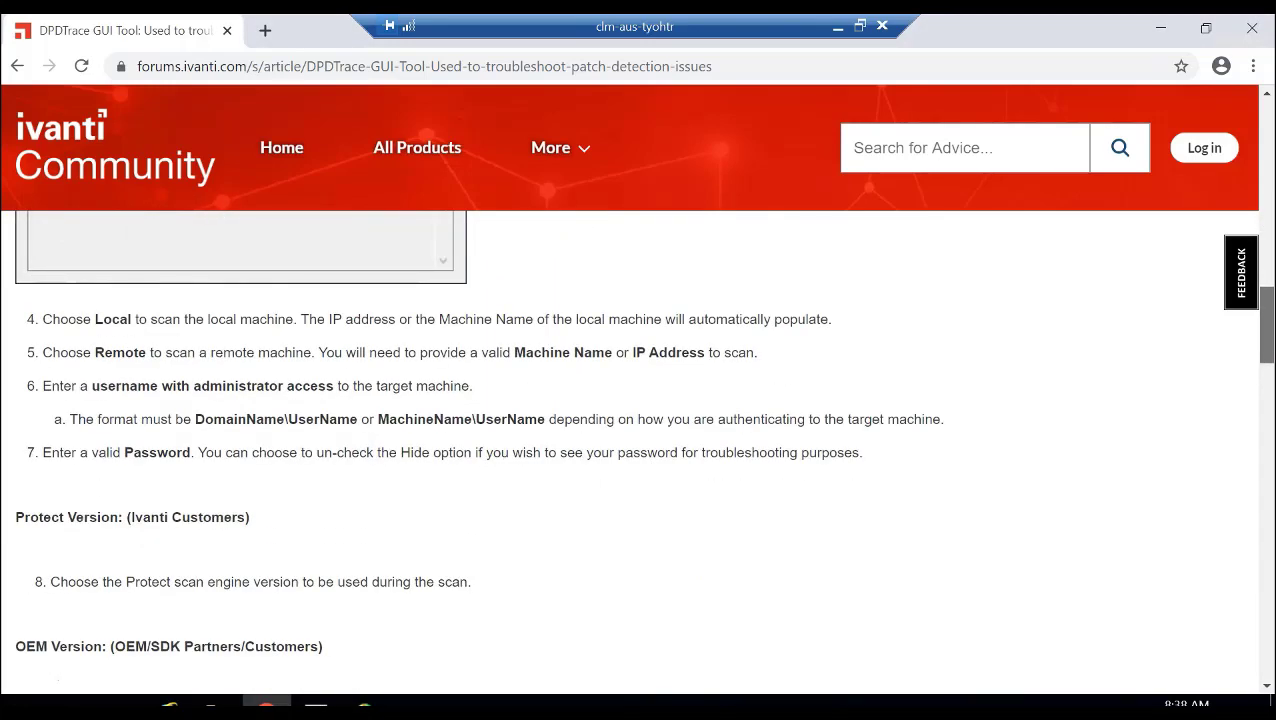
pyautogui.scroll(-2, 640, 450)
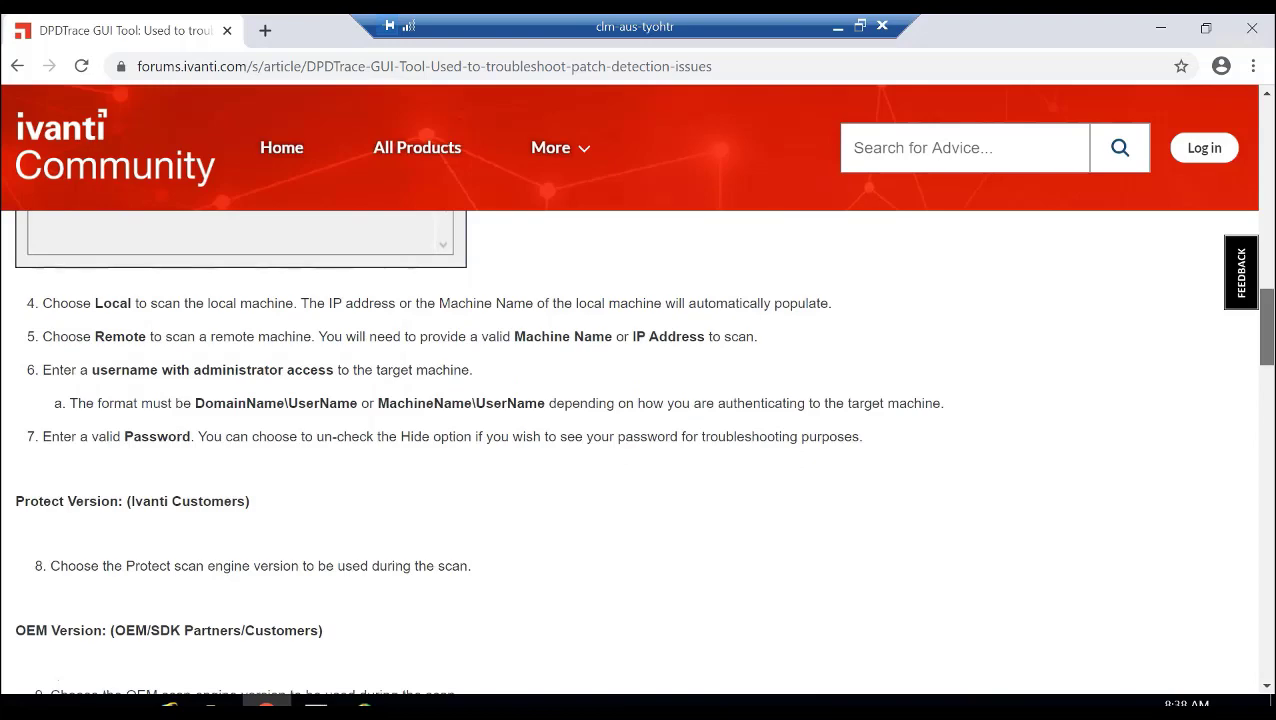
pyautogui.scroll(-2, 640, 450)
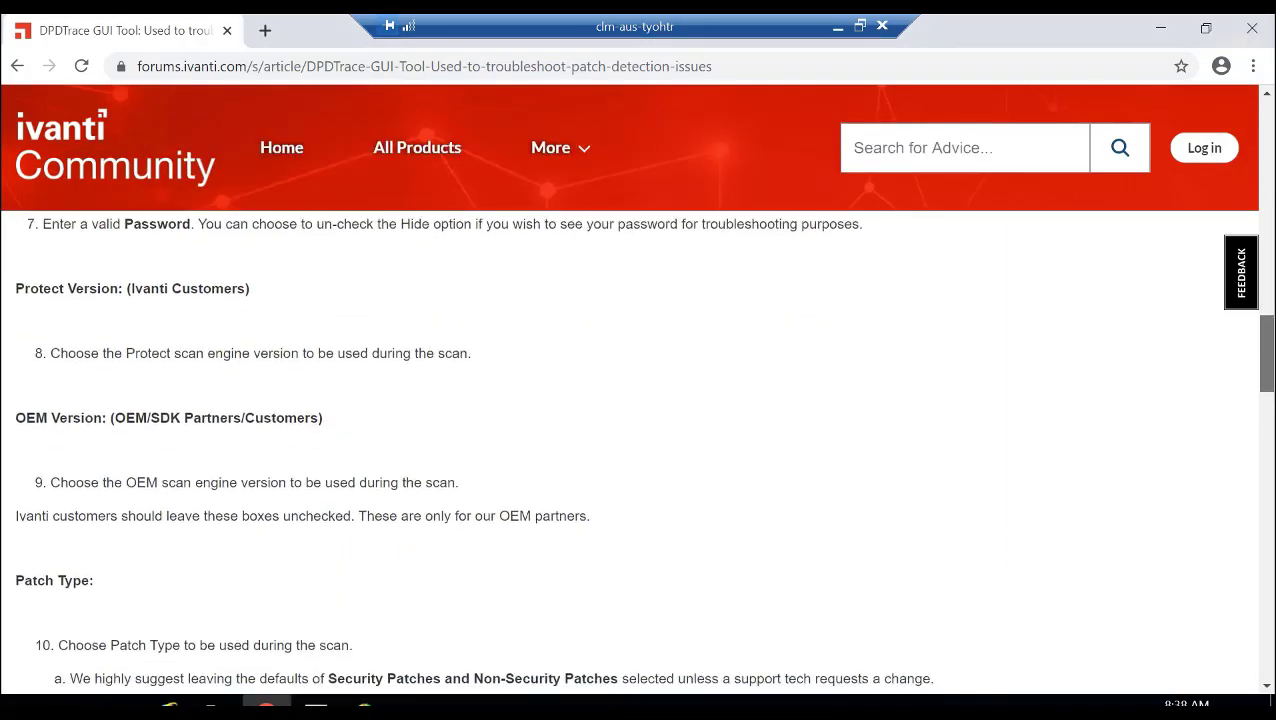
pyautogui.scroll(-3, 640, 450)
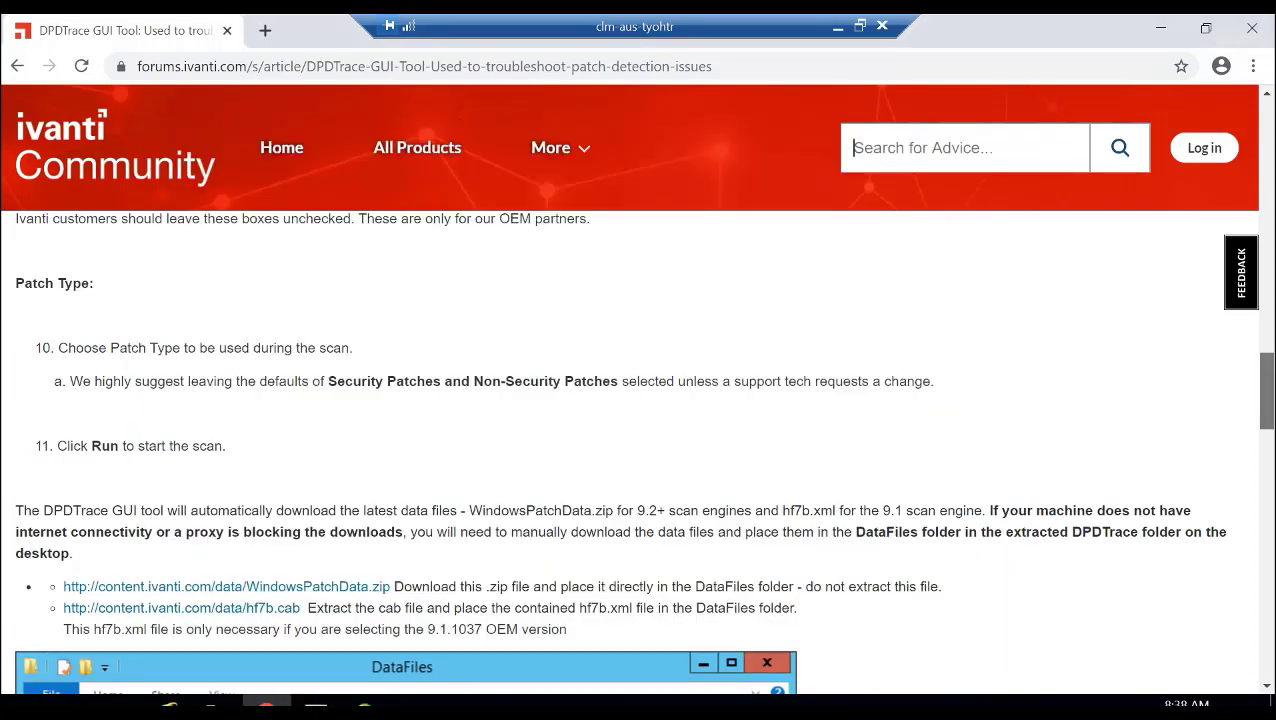
pyautogui.scroll(-1, 640, 450)
pyautogui.scroll(-1, 640, 450)
pyautogui.scroll(-1, 640, 450)
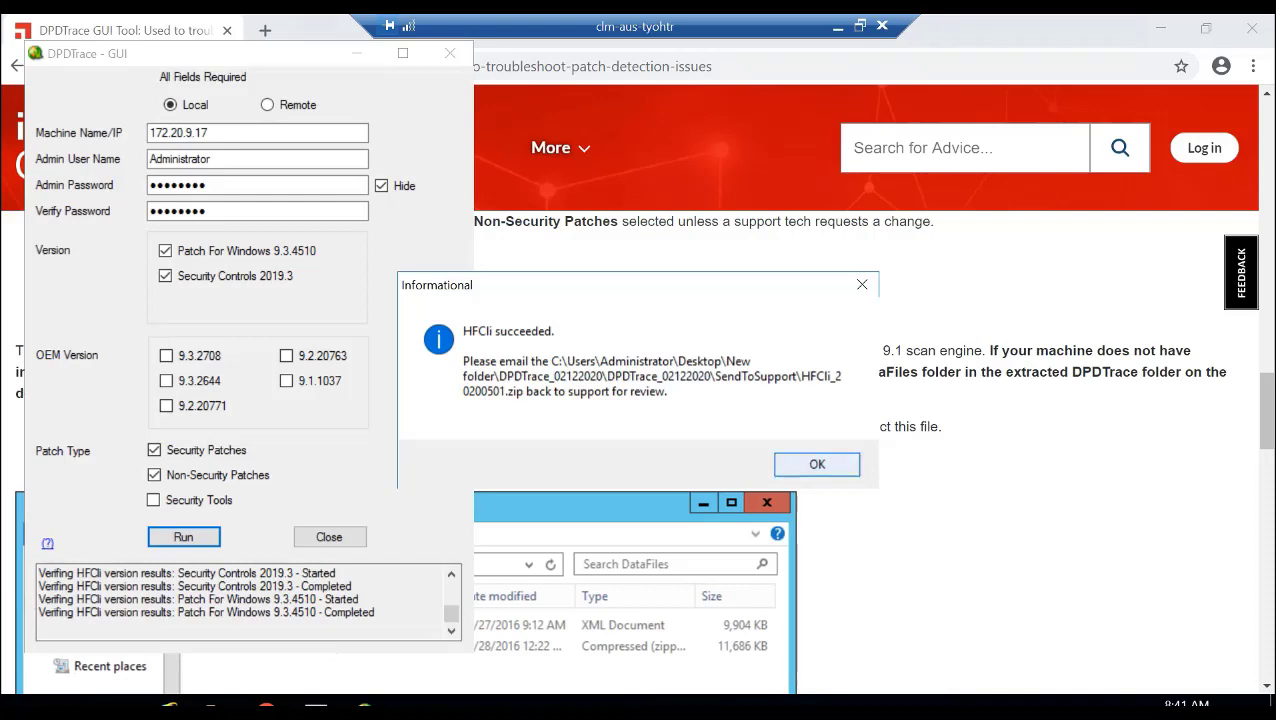
# - Dismiss the scan message and examine the XML and hfcli output files in HFCli_20200501's Patch For Windows 9.3.4510 folder
pyautogui.press('Return')
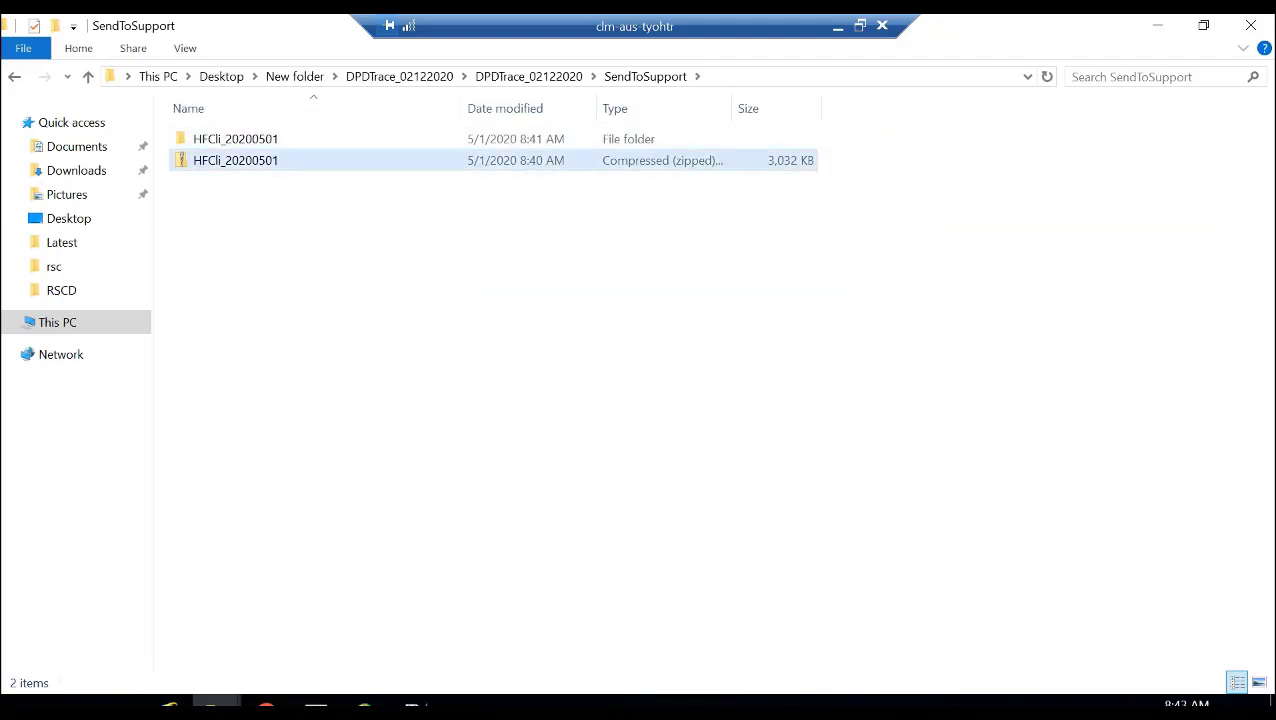
pyautogui.doubleClick(235, 139)
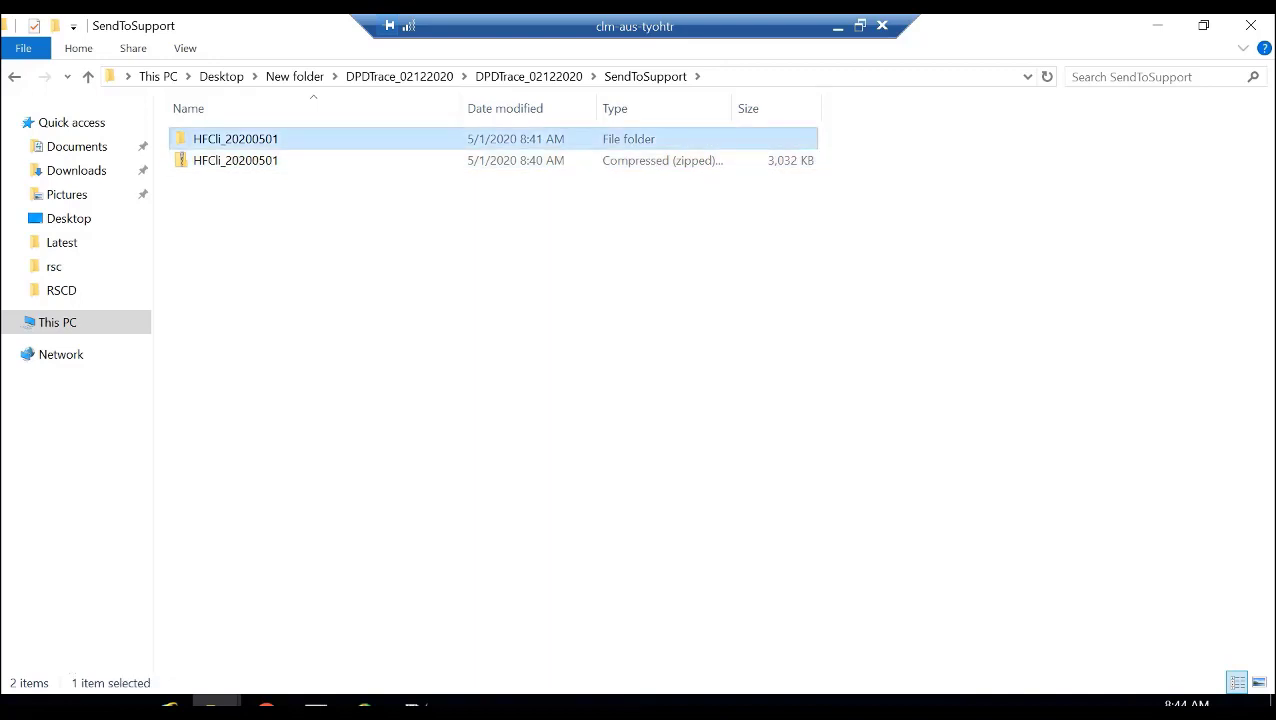
pyautogui.doubleClick(267, 139)
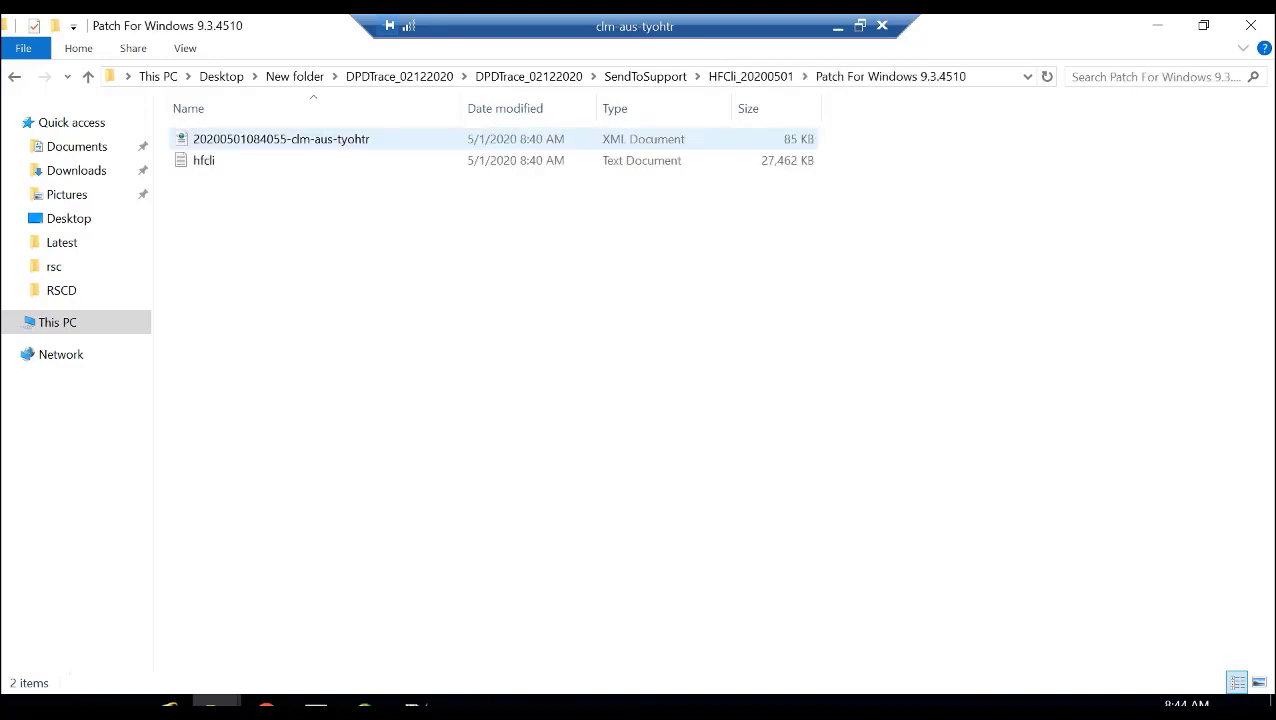
pyautogui.click(240, 139)
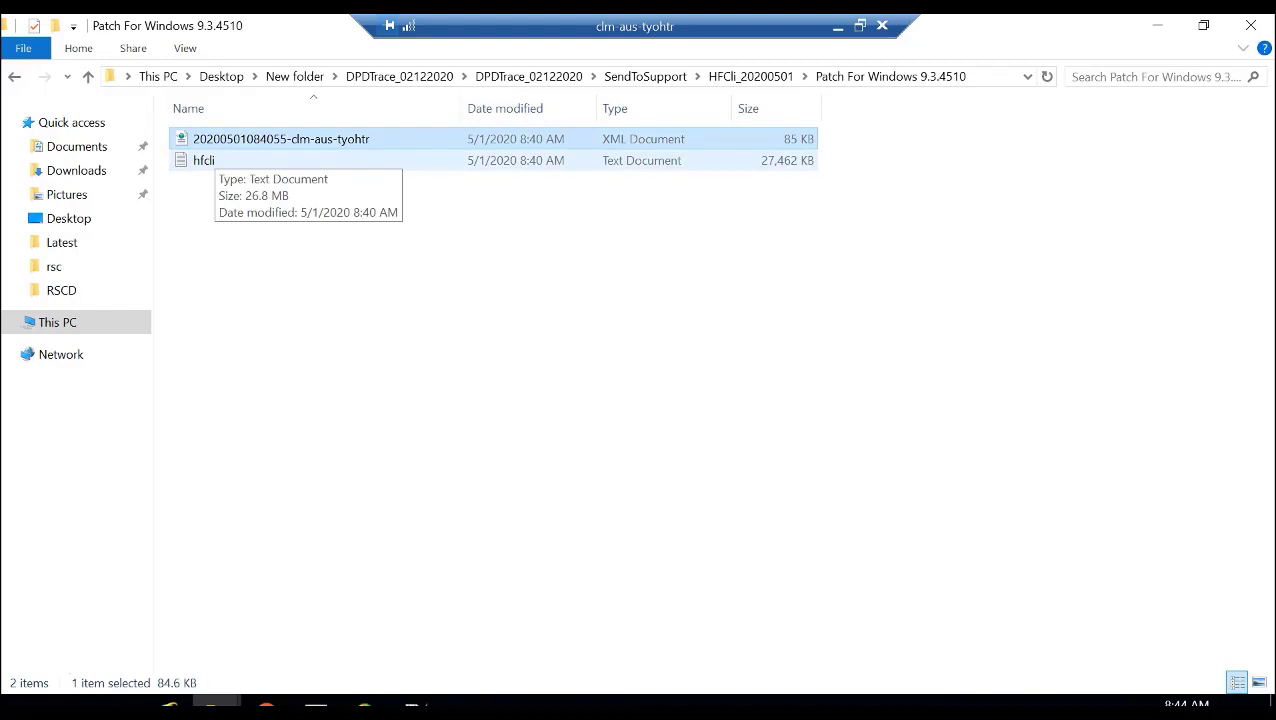
pyautogui.click(214, 160)
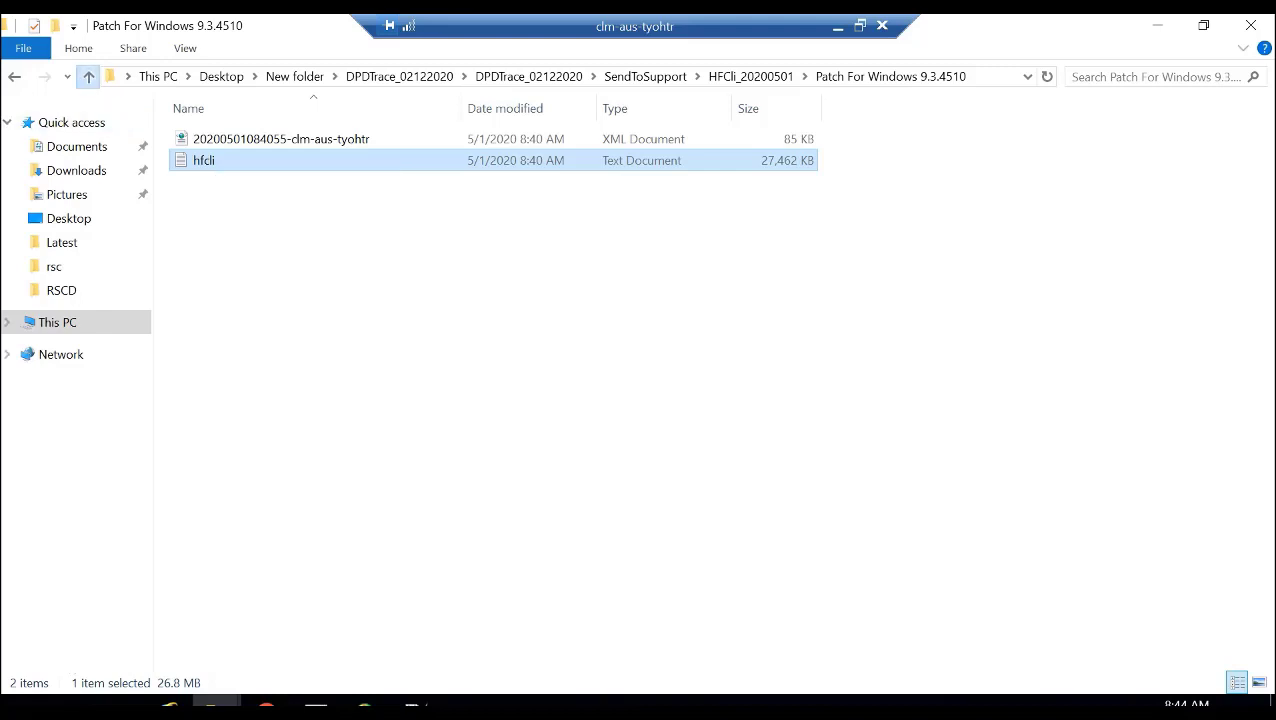
# - Examine the exported files in HFCli_20200501's Registry folder and select the HFCli_20200501 zip archive in SendToSupport
pyautogui.click(88, 76)
pyautogui.doubleClick(214, 161)
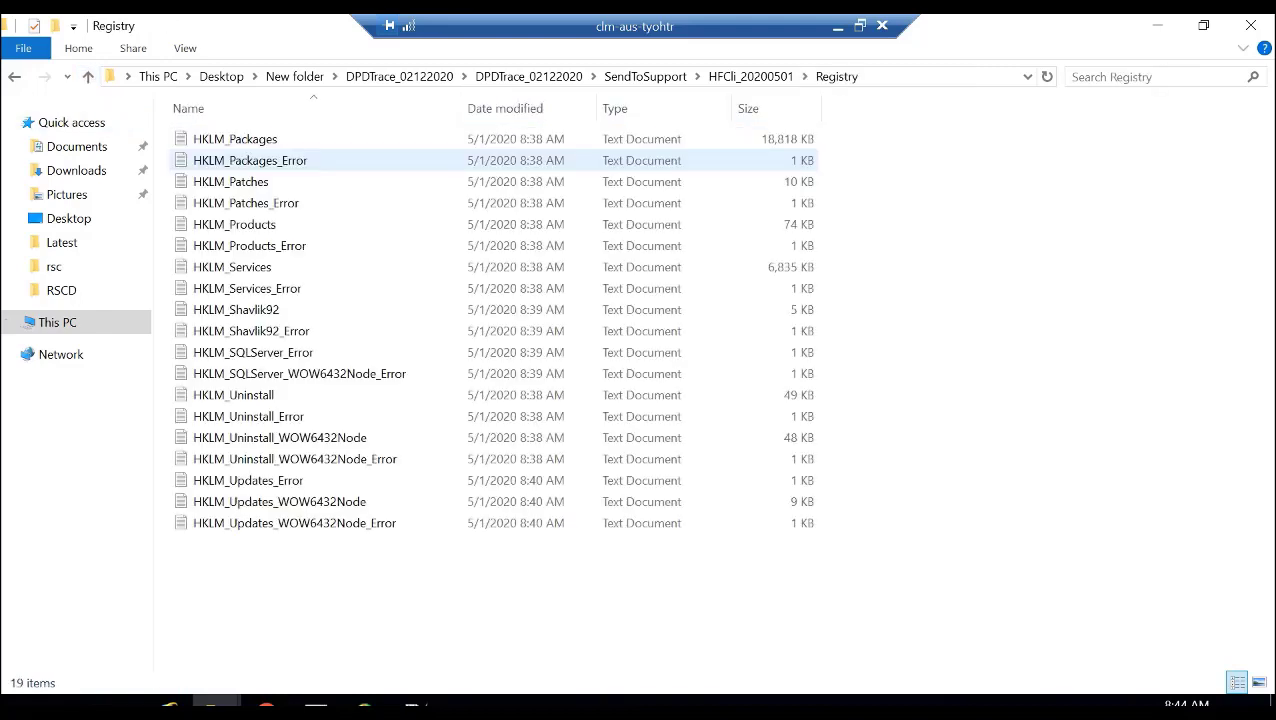
pyautogui.click(88, 76)
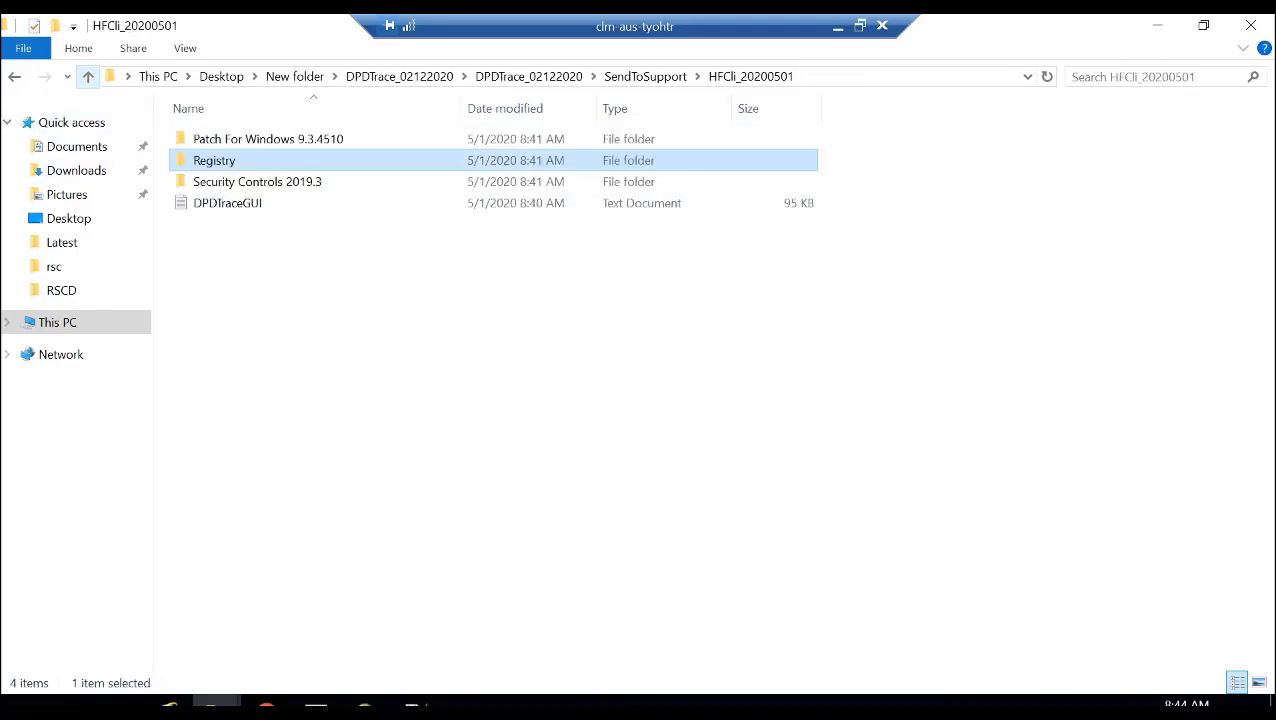
pyautogui.click(88, 76)
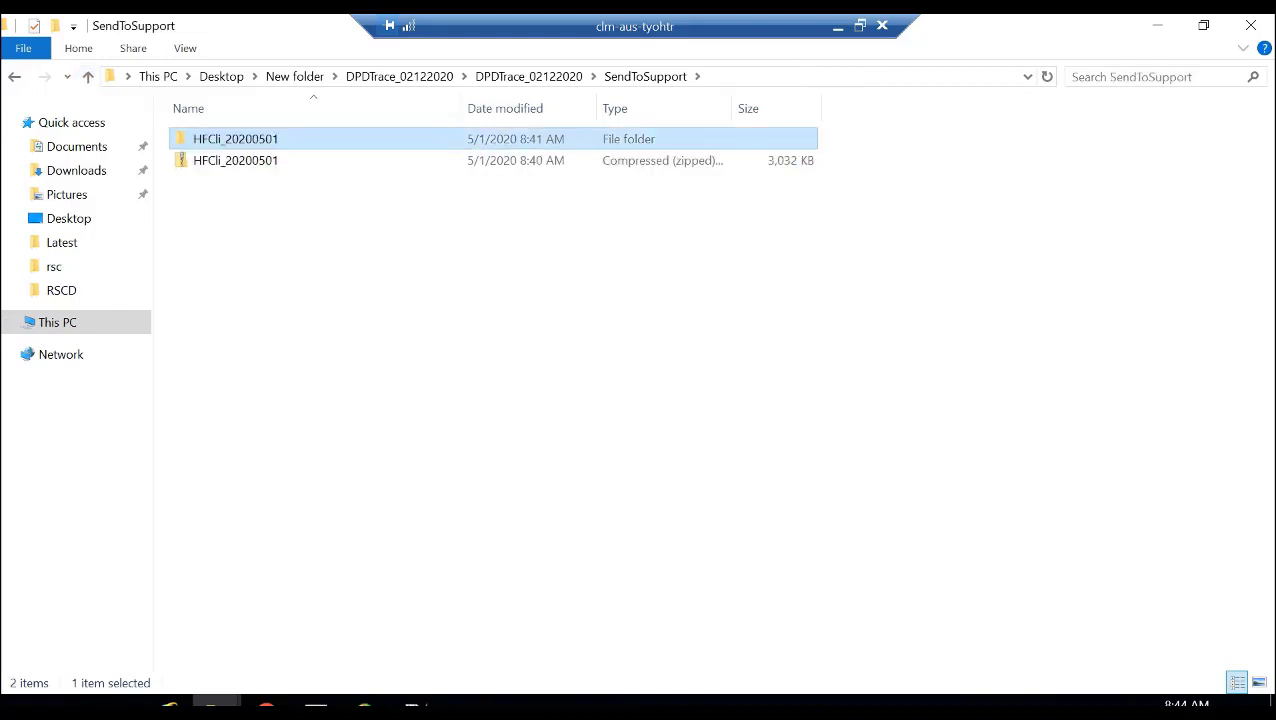
pyautogui.click(235, 161)
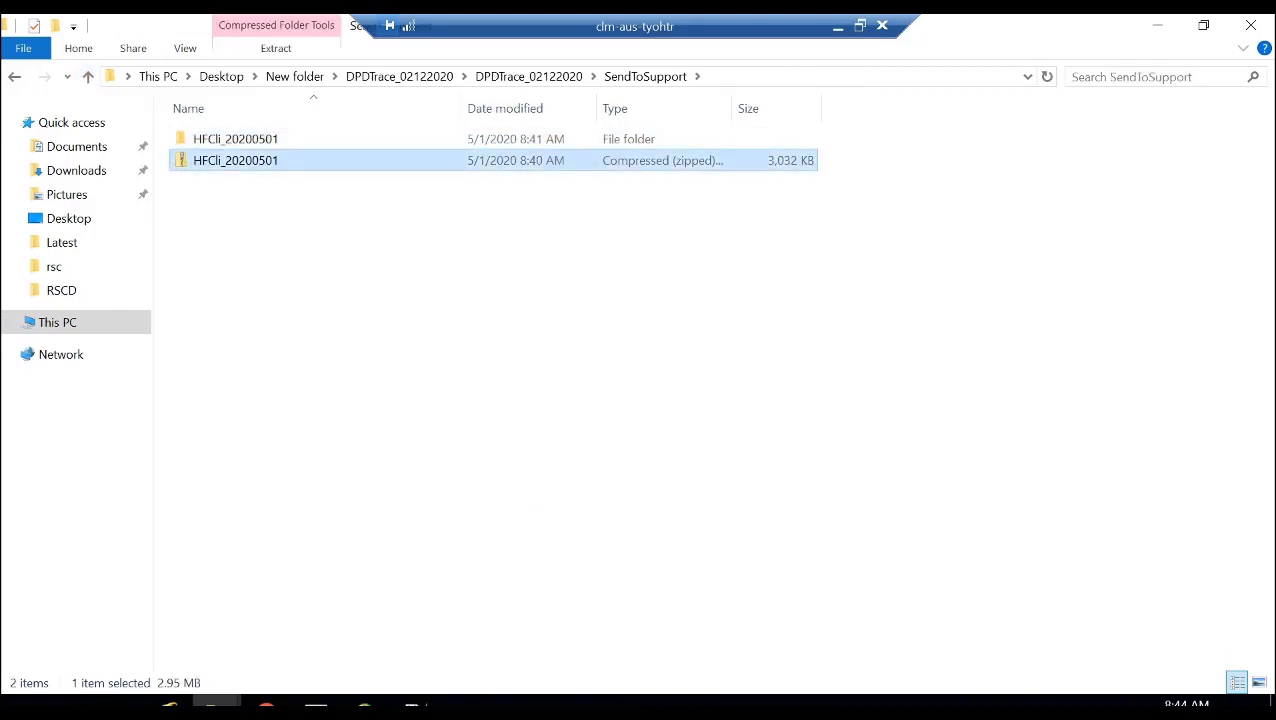
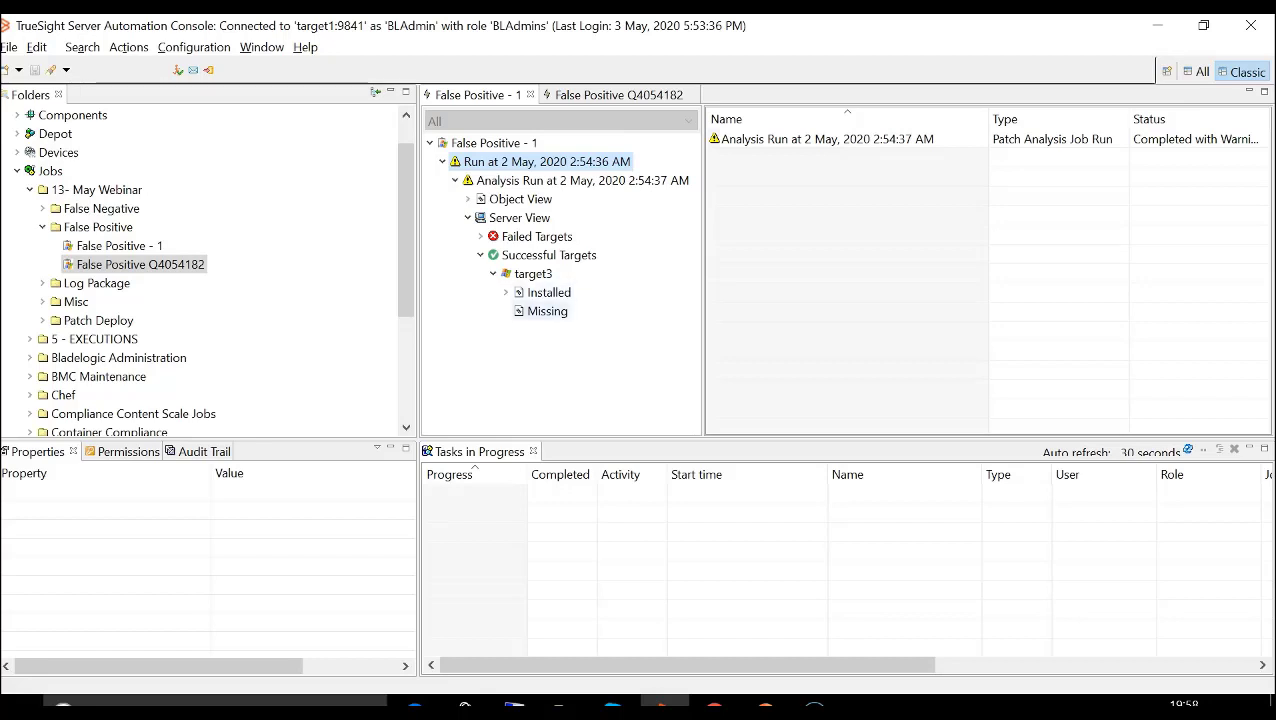
# - Check target3's missing patches in False Positive - 1 and show target3's events in the log of the 2 May run
pyautogui.click(547, 311)
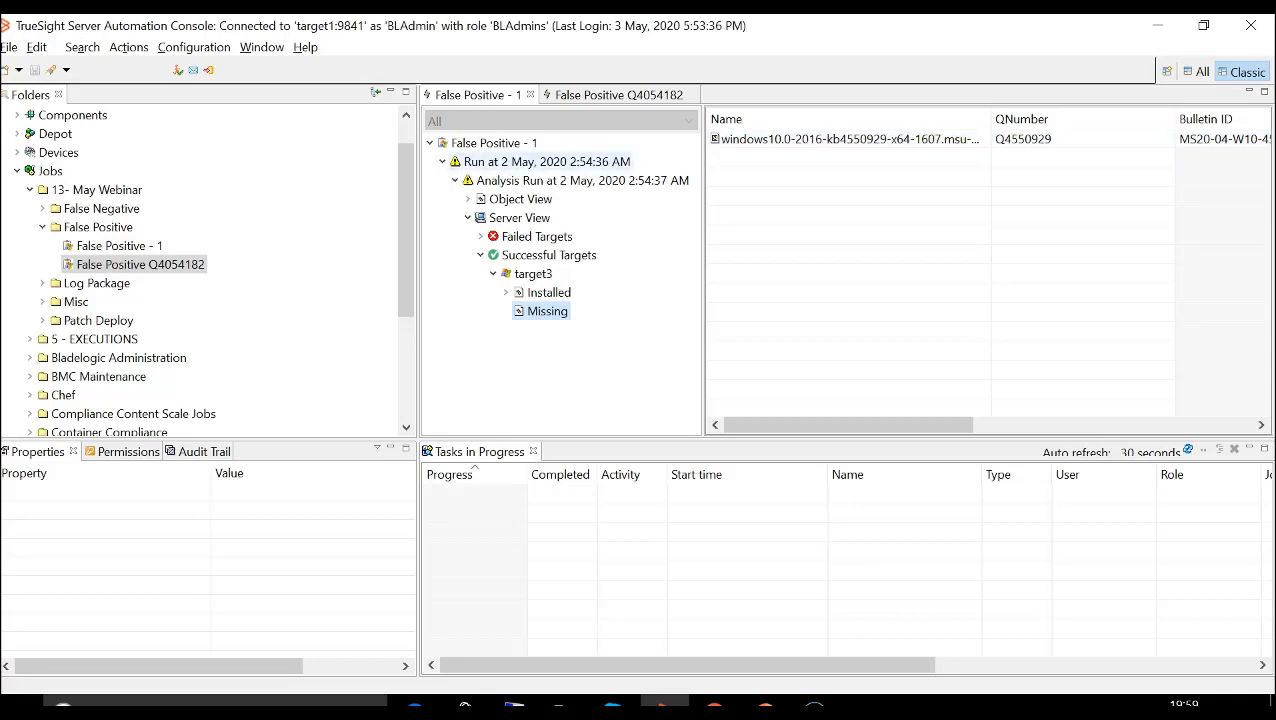
pyautogui.click(546, 162)
pyautogui.rightClick(535, 162)
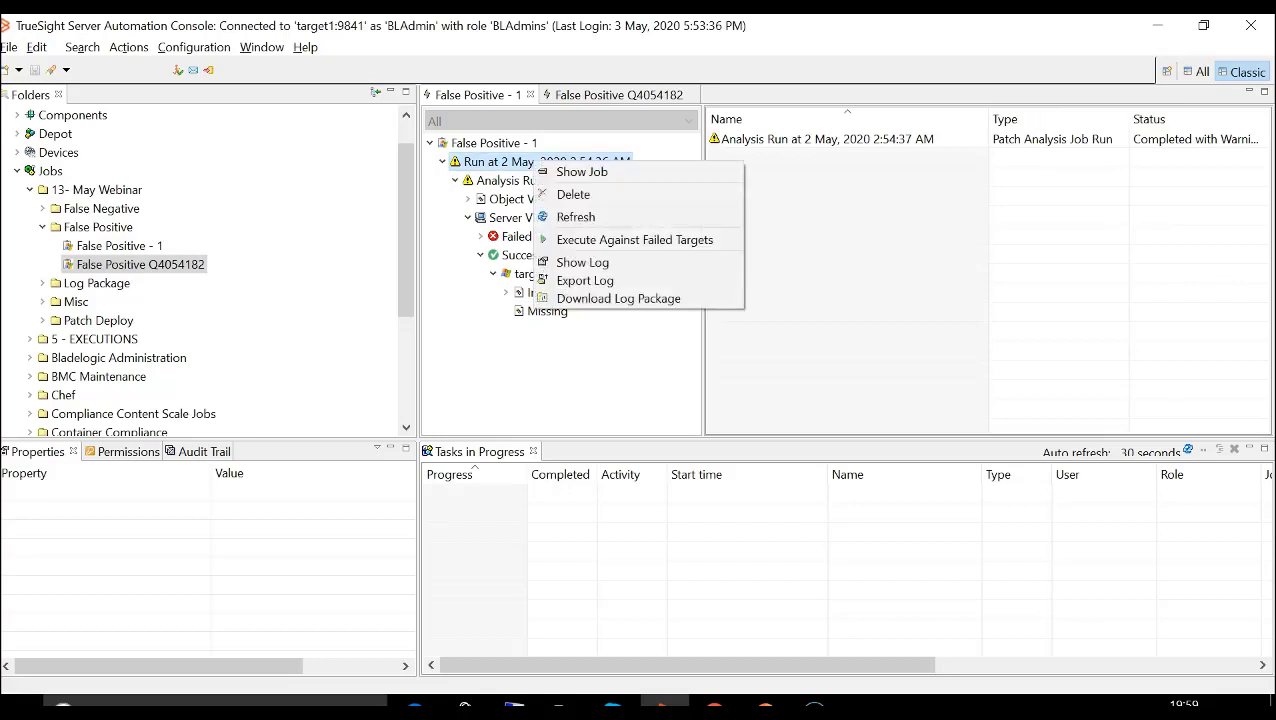
pyautogui.click(585, 262)
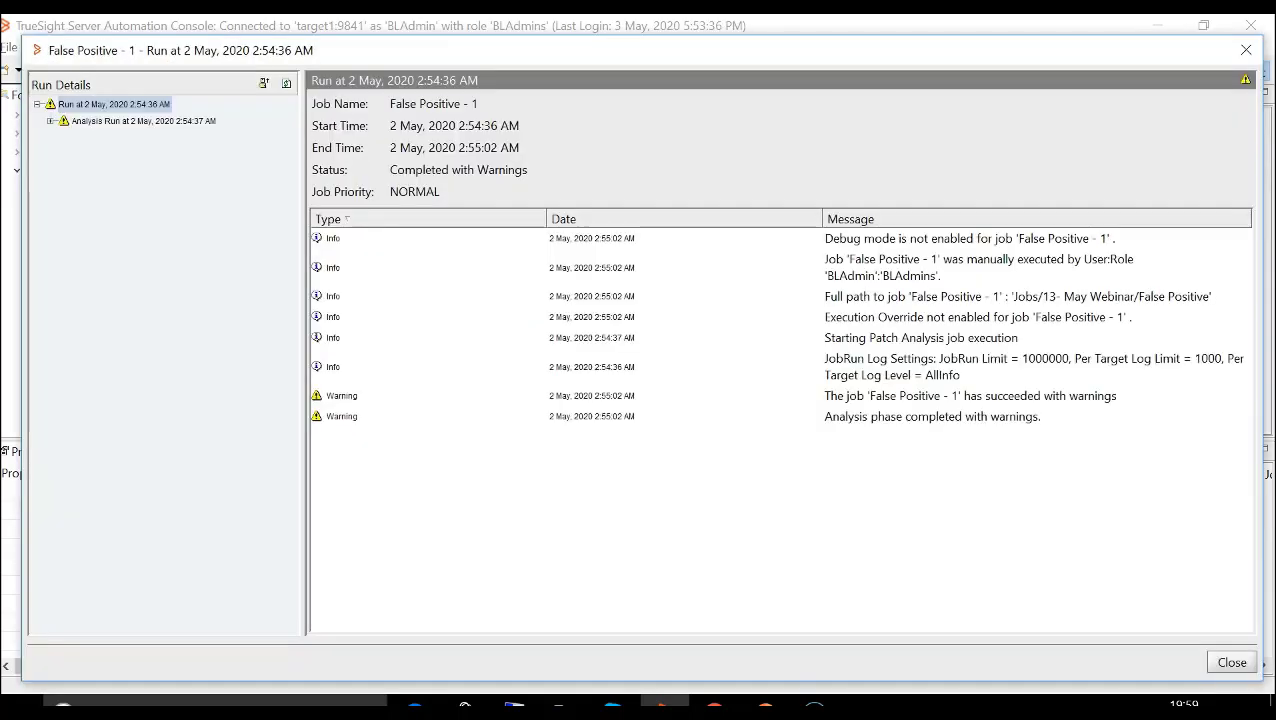
pyautogui.click(50, 121)
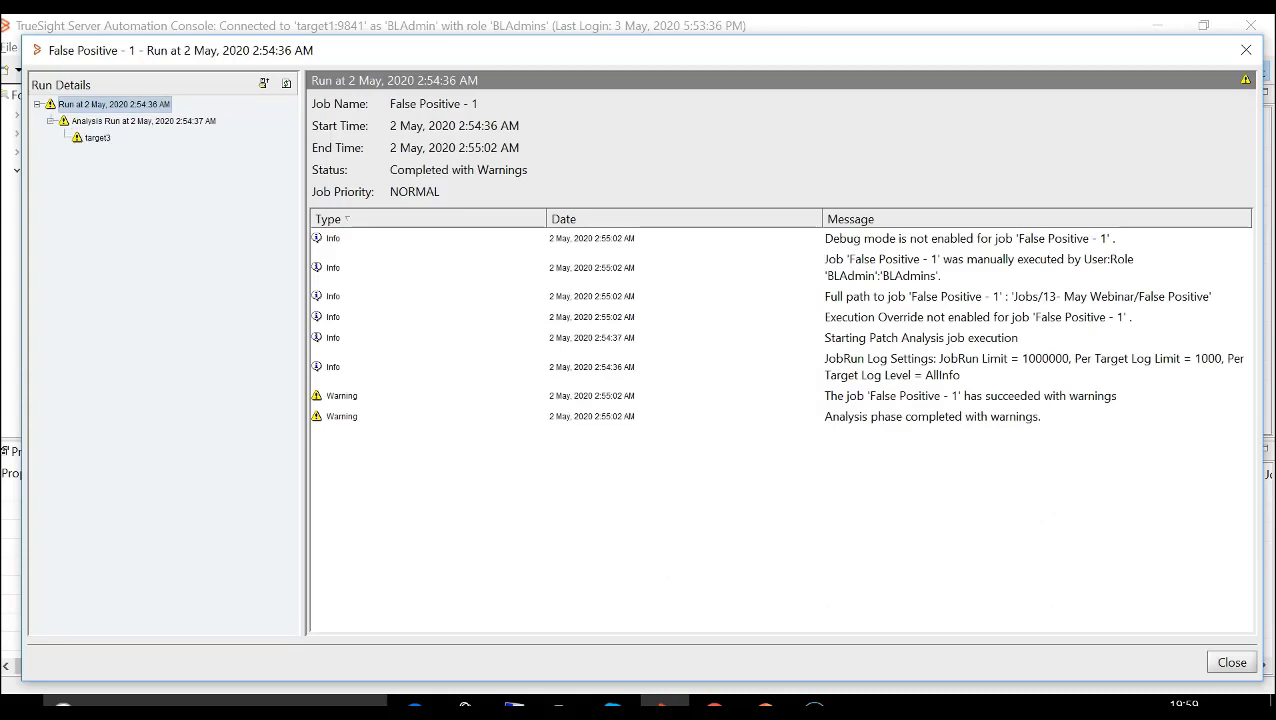
pyautogui.click(97, 138)
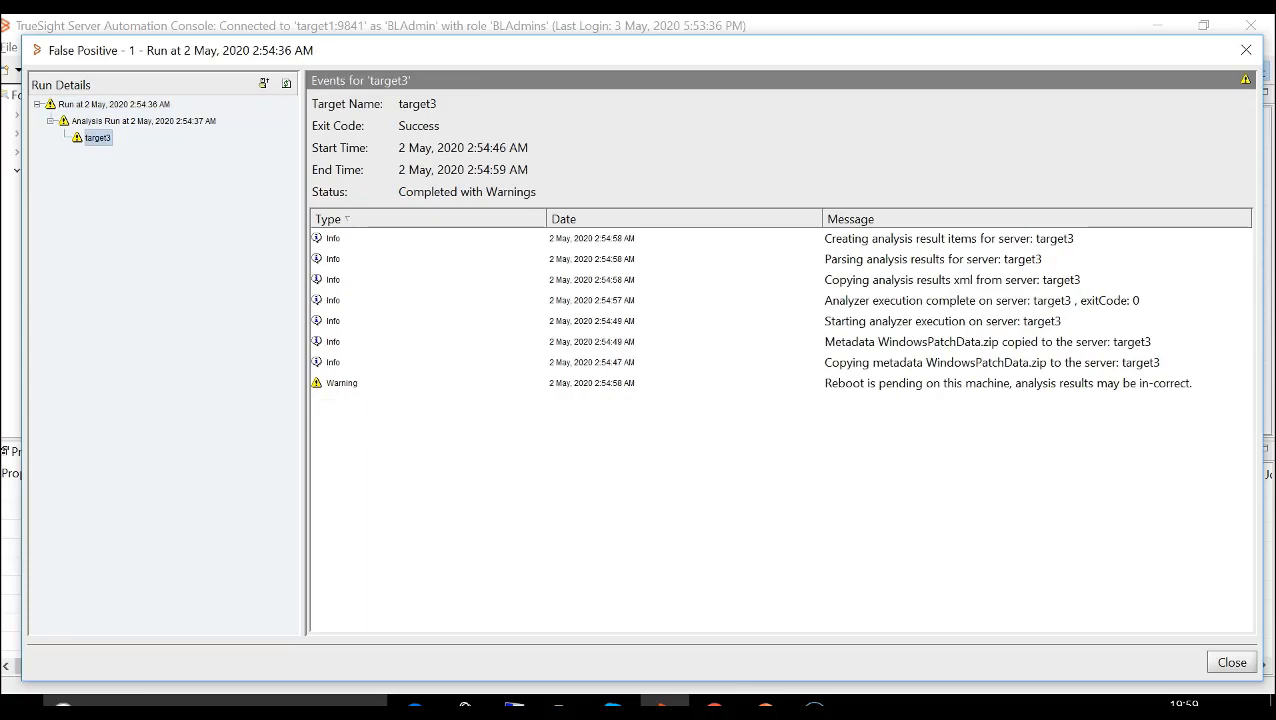
# - Inspect the details of the Warning entry in target3's events and close the run log
pyautogui.click(900, 383)
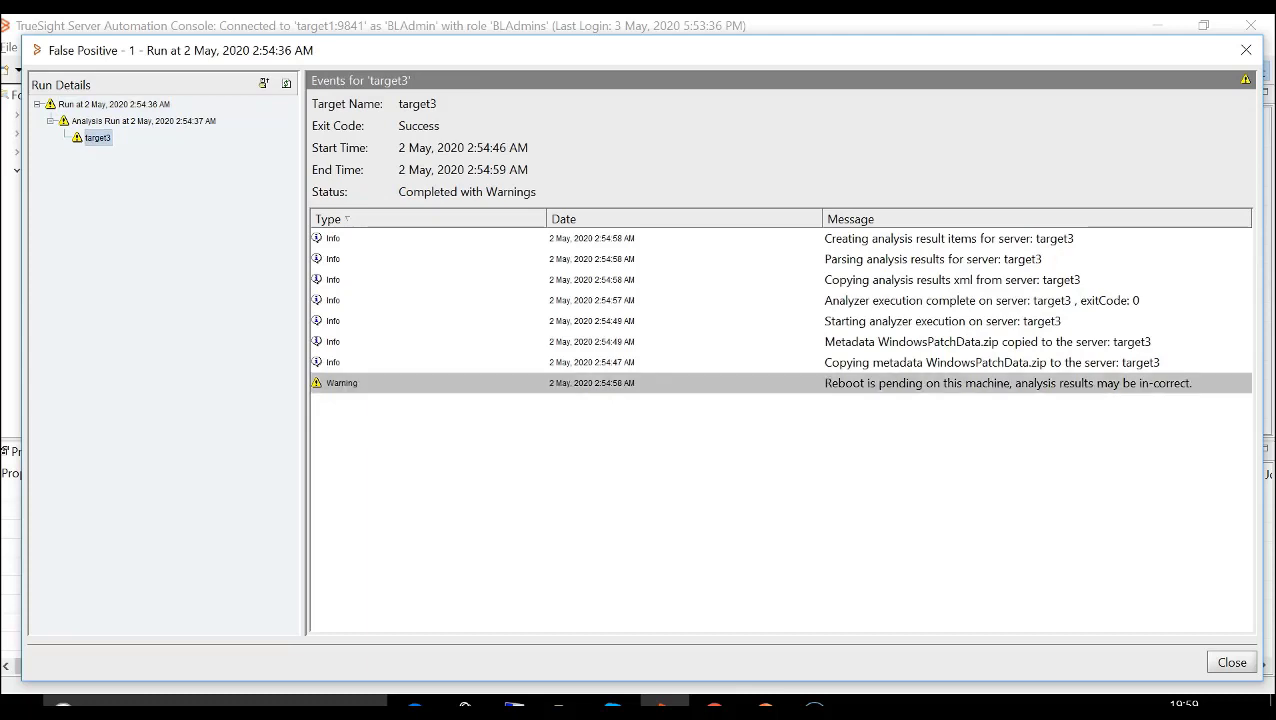
pyautogui.doubleClick(900, 383)
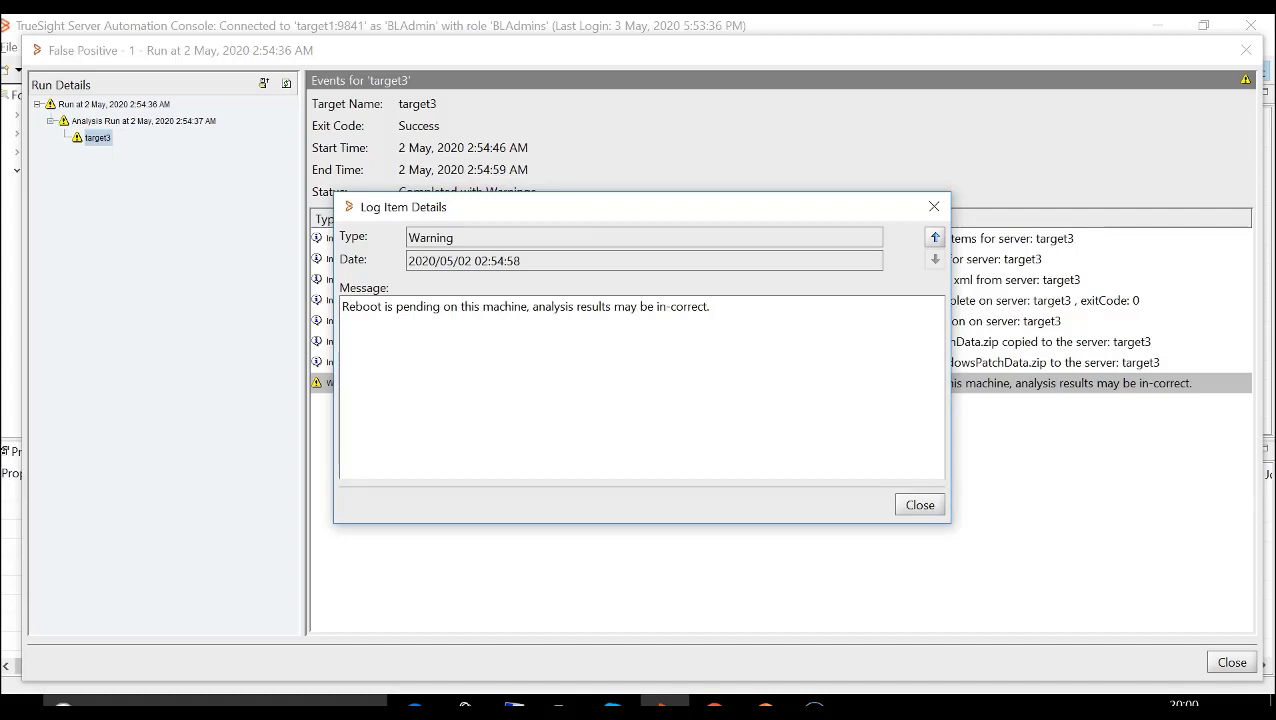
pyautogui.click(919, 505)
pyautogui.click(1232, 662)
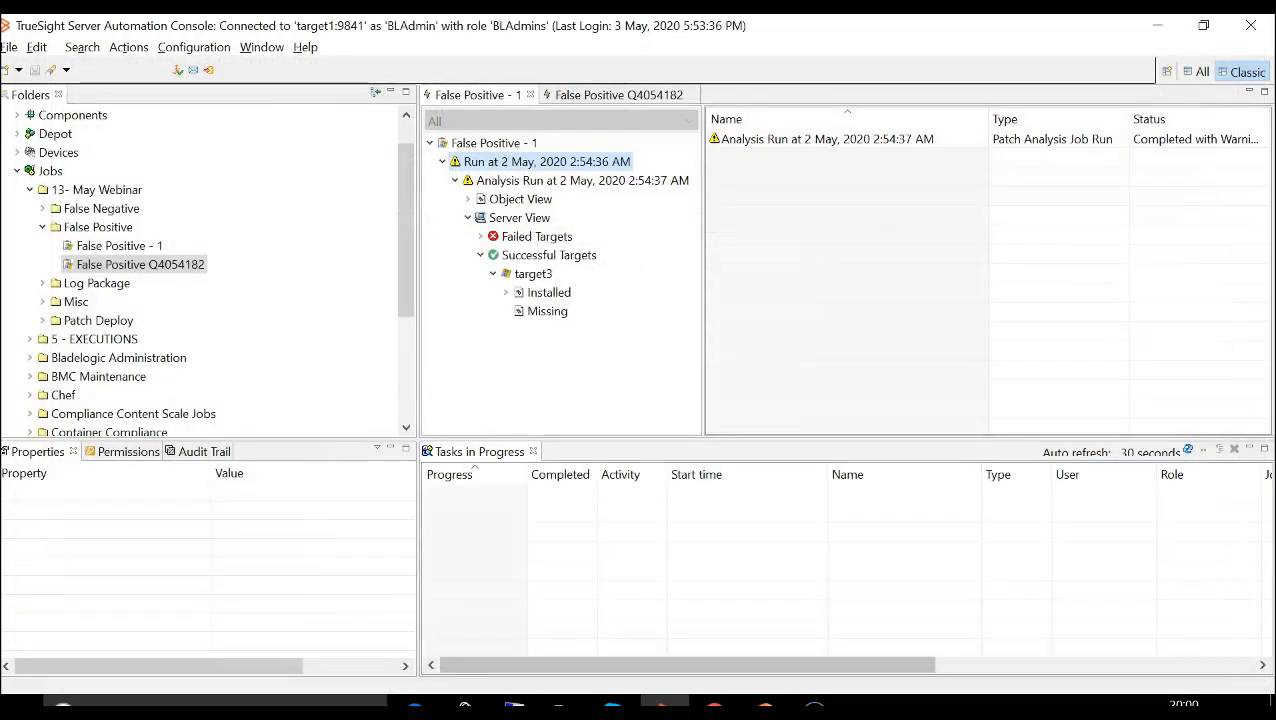
# - Display the False Positive Q4054182 job results and select missing patch Q4054182 under bulletin MS18-01-SONET-4055271
pyautogui.click(619, 95)
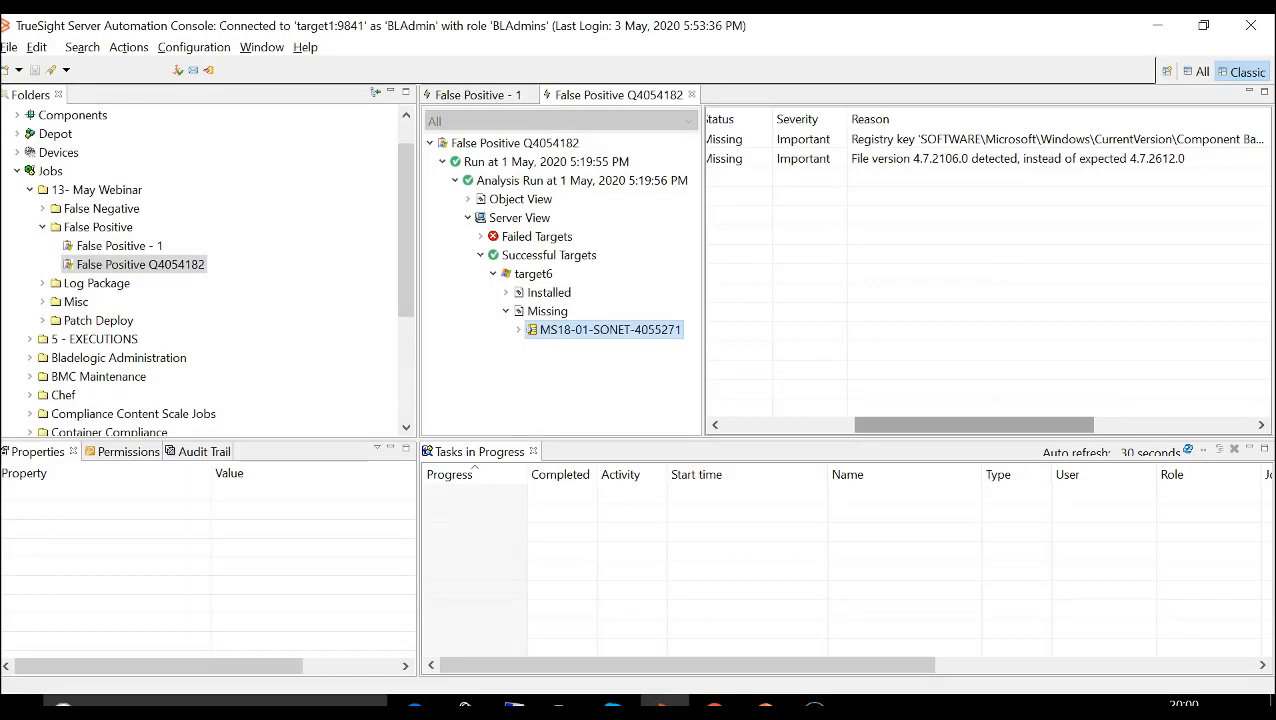
pyautogui.moveTo(974, 425); pyautogui.dragTo(843, 425)
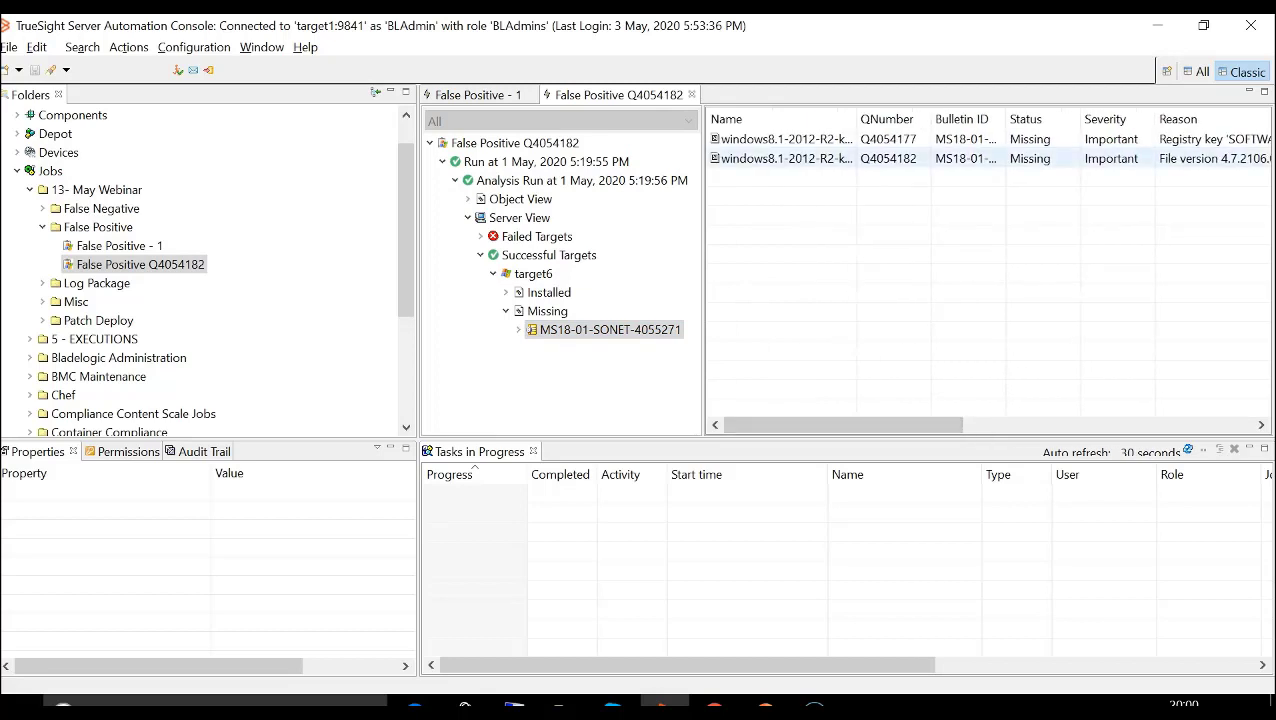
pyautogui.click(888, 159)
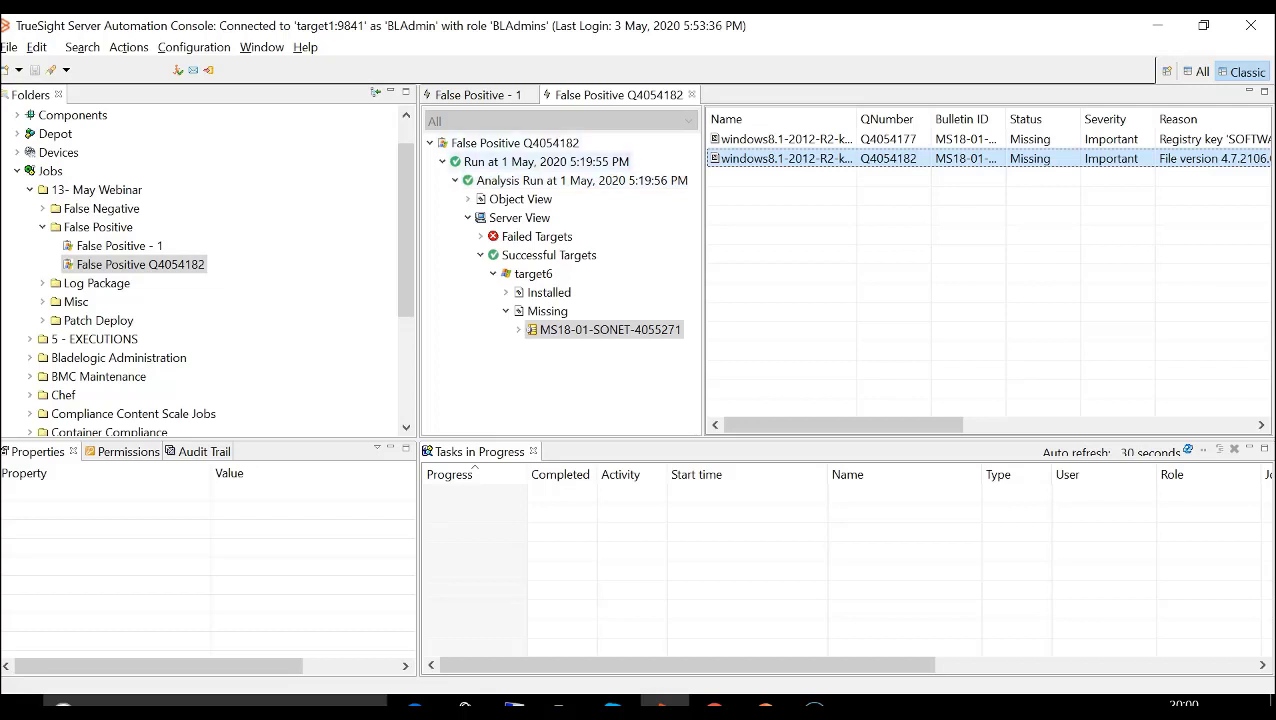
# - Review target6's events in the log of the 1 May 5:19:55 PM run and close the log
pyautogui.click(545, 162)
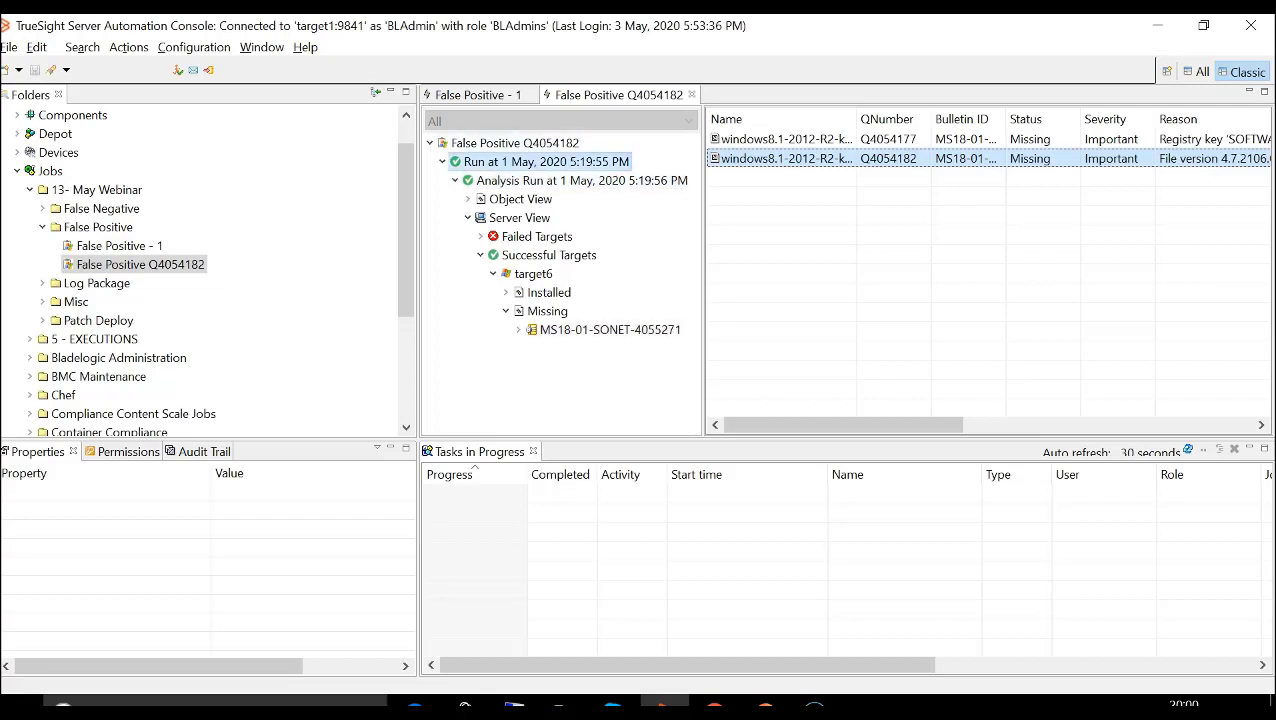
pyautogui.rightClick(512, 165)
pyautogui.click(560, 265)
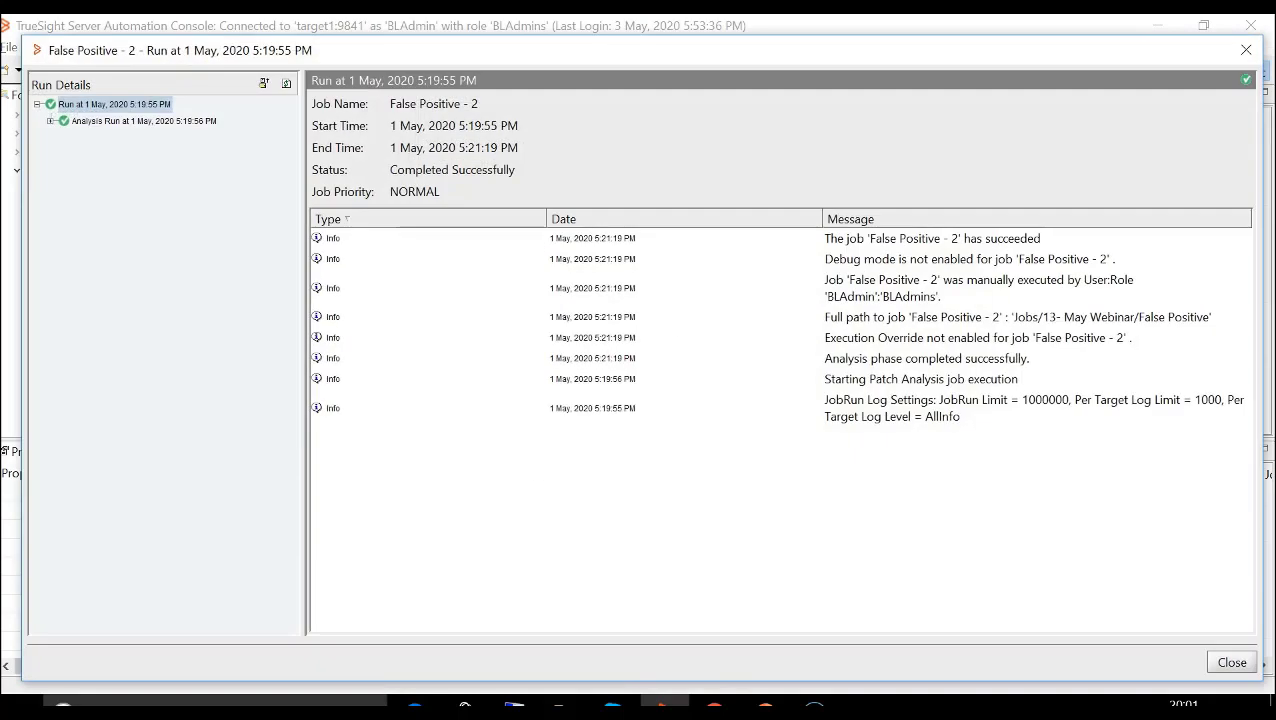
pyautogui.click(50, 121)
pyautogui.click(97, 138)
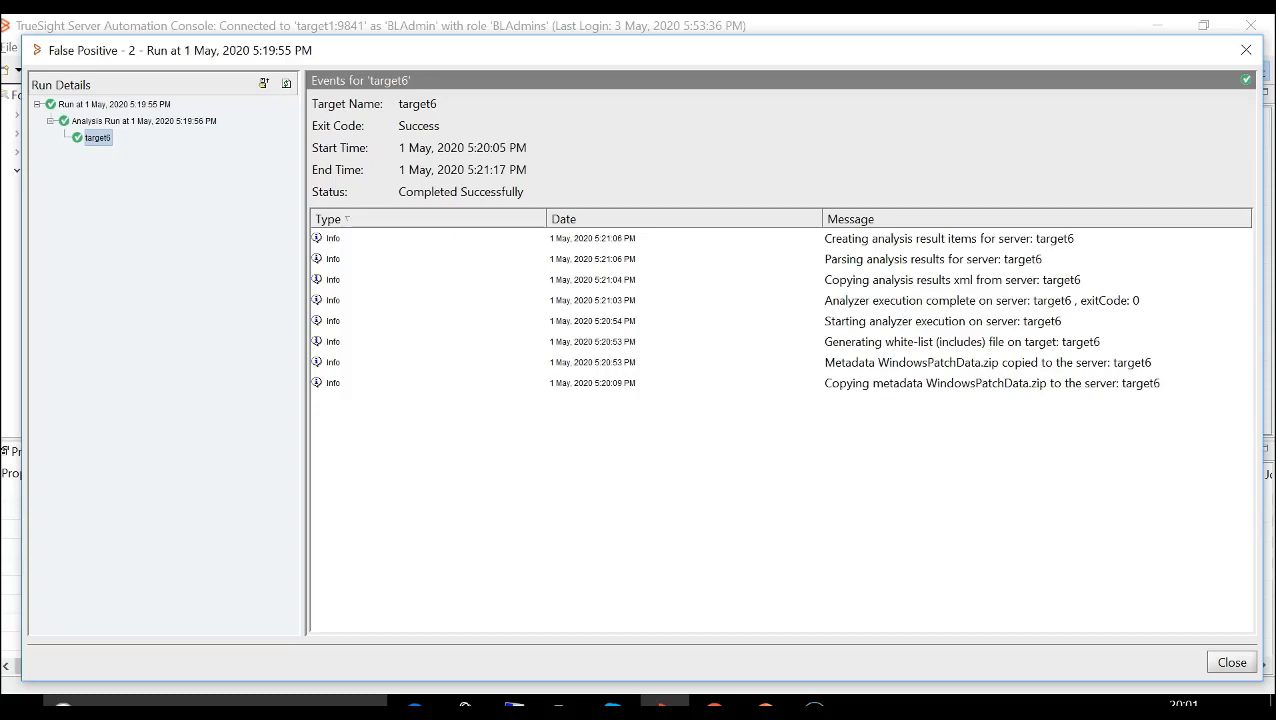
pyautogui.click(1231, 662)
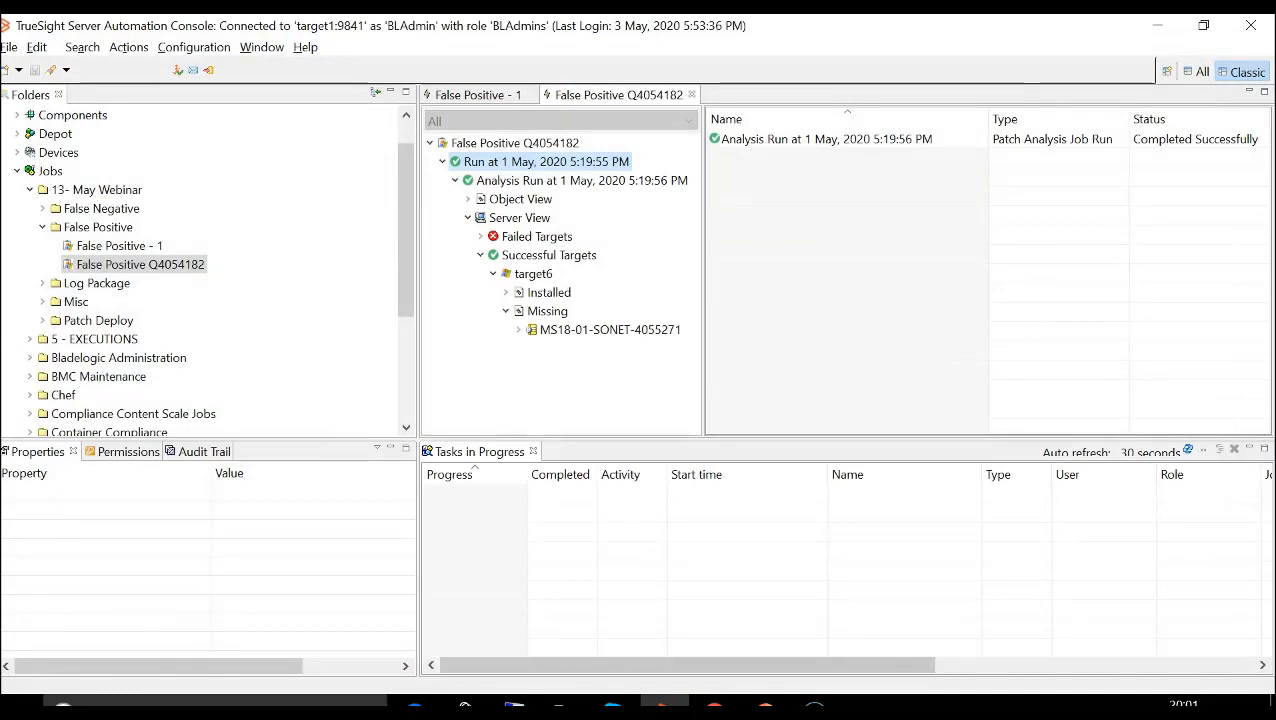
# - Check the missing reasons for bulletin MS18-01-SONET-4055271's patches and switch to target6's remote session to compare its Installed Updates
pyautogui.click(610, 330)
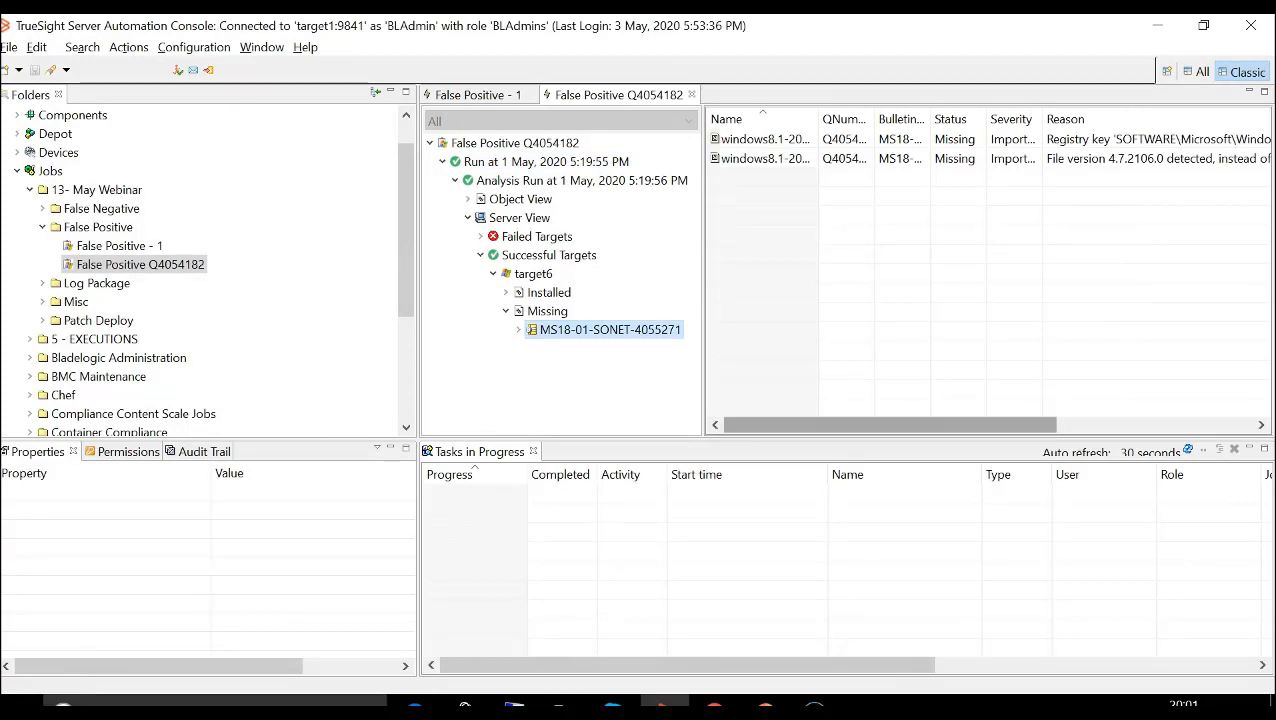
pyautogui.moveTo(880, 425); pyautogui.dragTo(1004, 425)
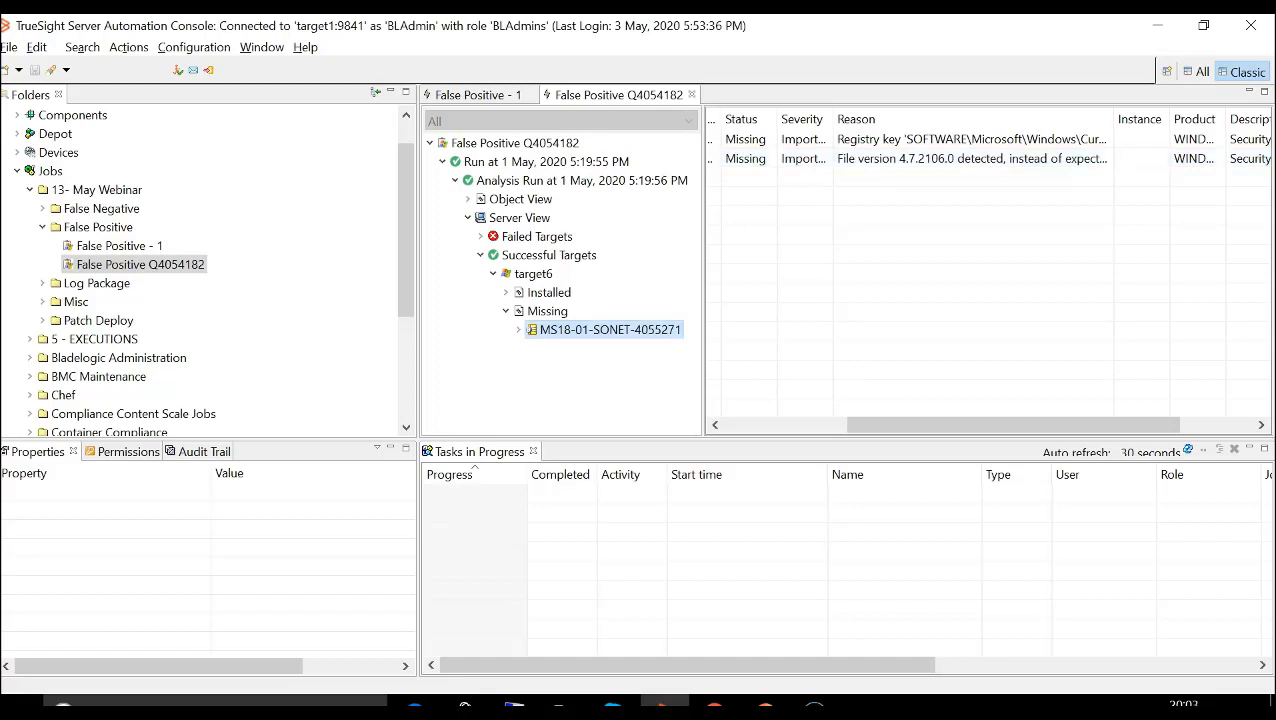
pyautogui.click(514, 705)
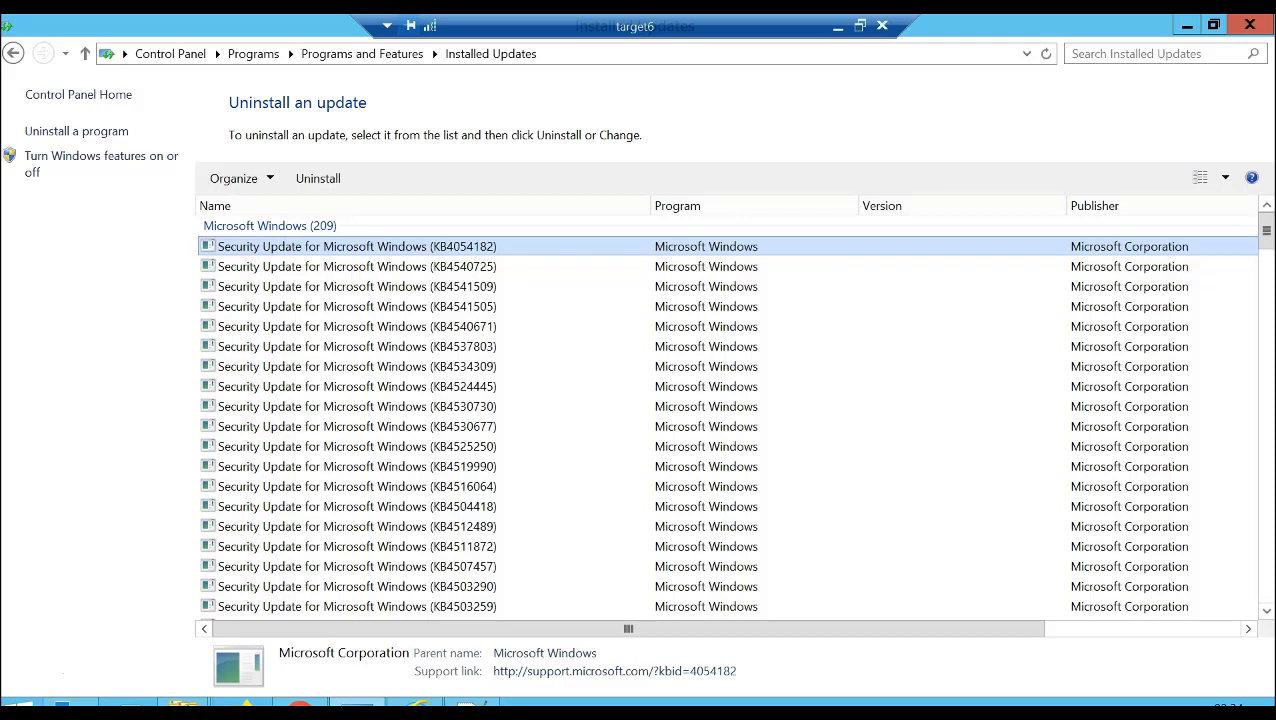
# - Open shavlik_results.xml from Log Package_patchsupport's target6 folder and examine its entry for patch 4054182
pyautogui.click(186, 703)
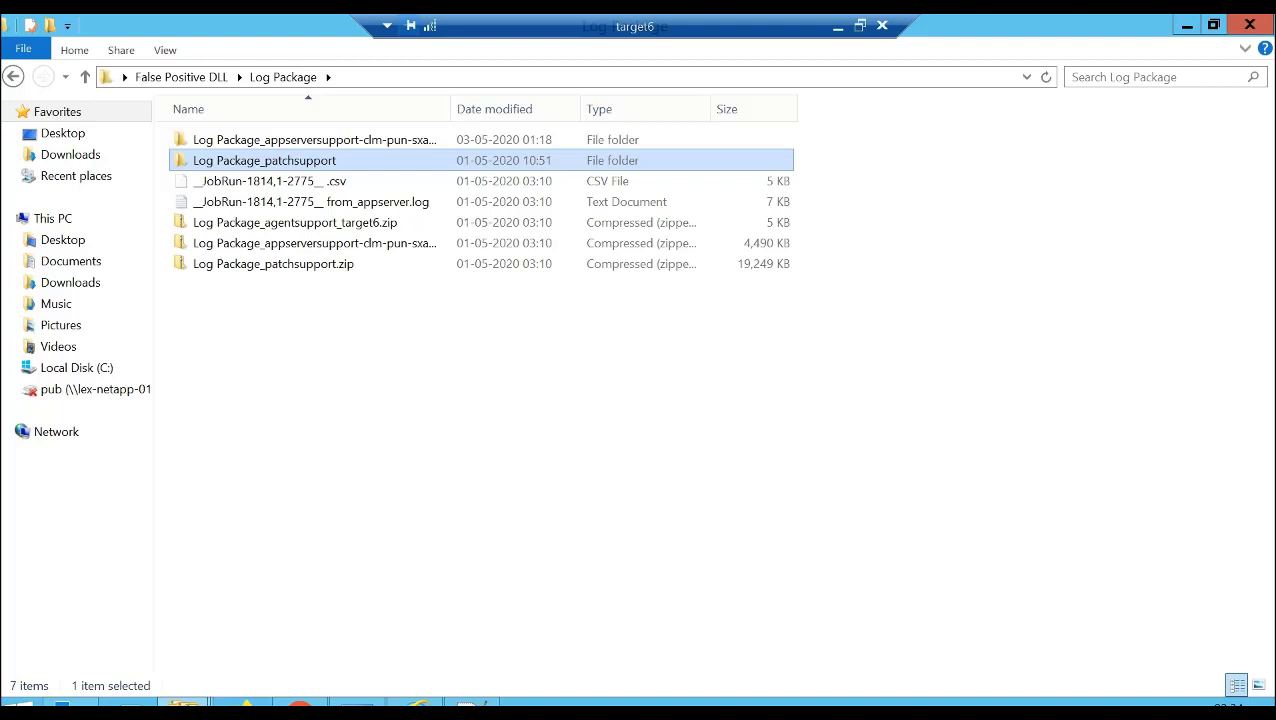
pyautogui.doubleClick(284, 164)
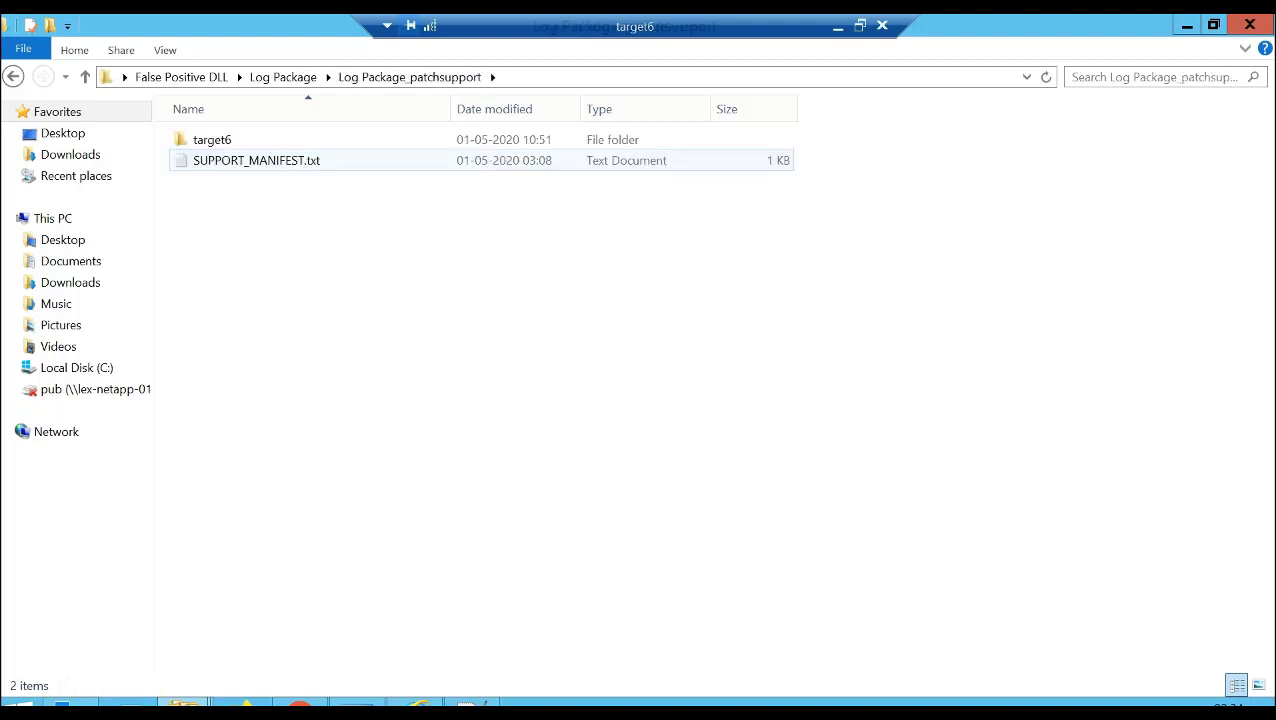
pyautogui.click(230, 140)
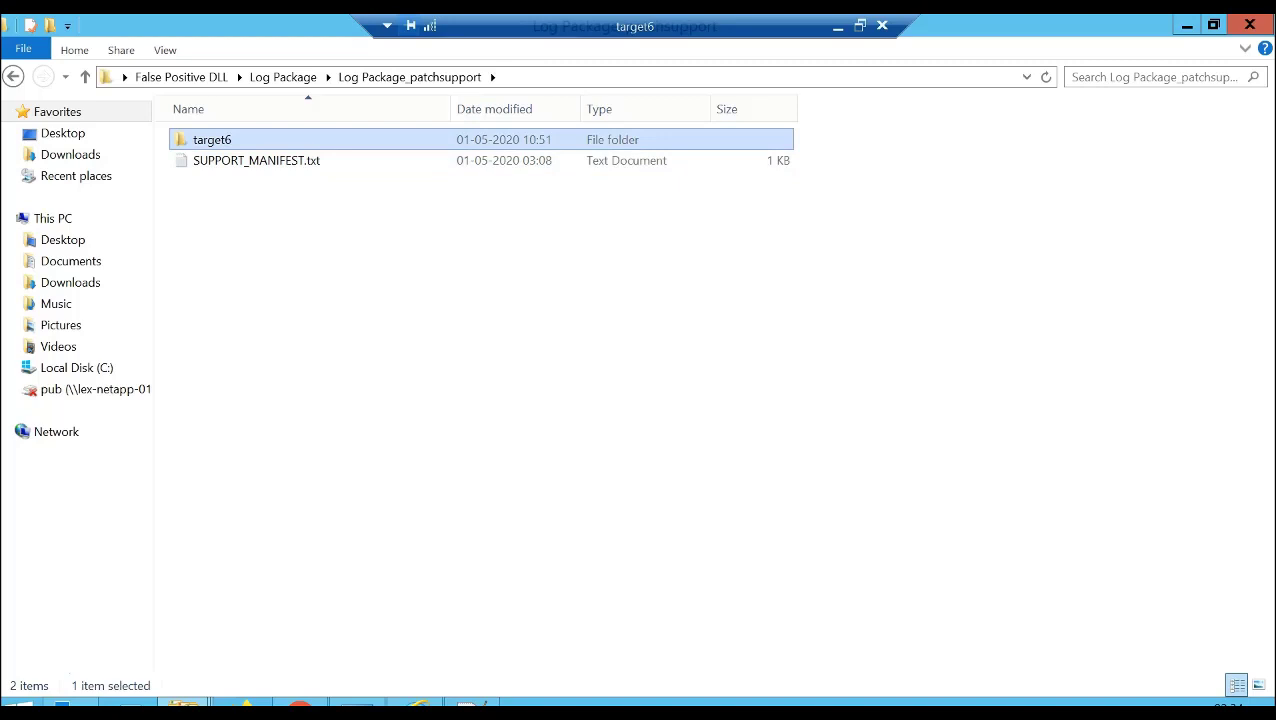
pyautogui.doubleClick(230, 140)
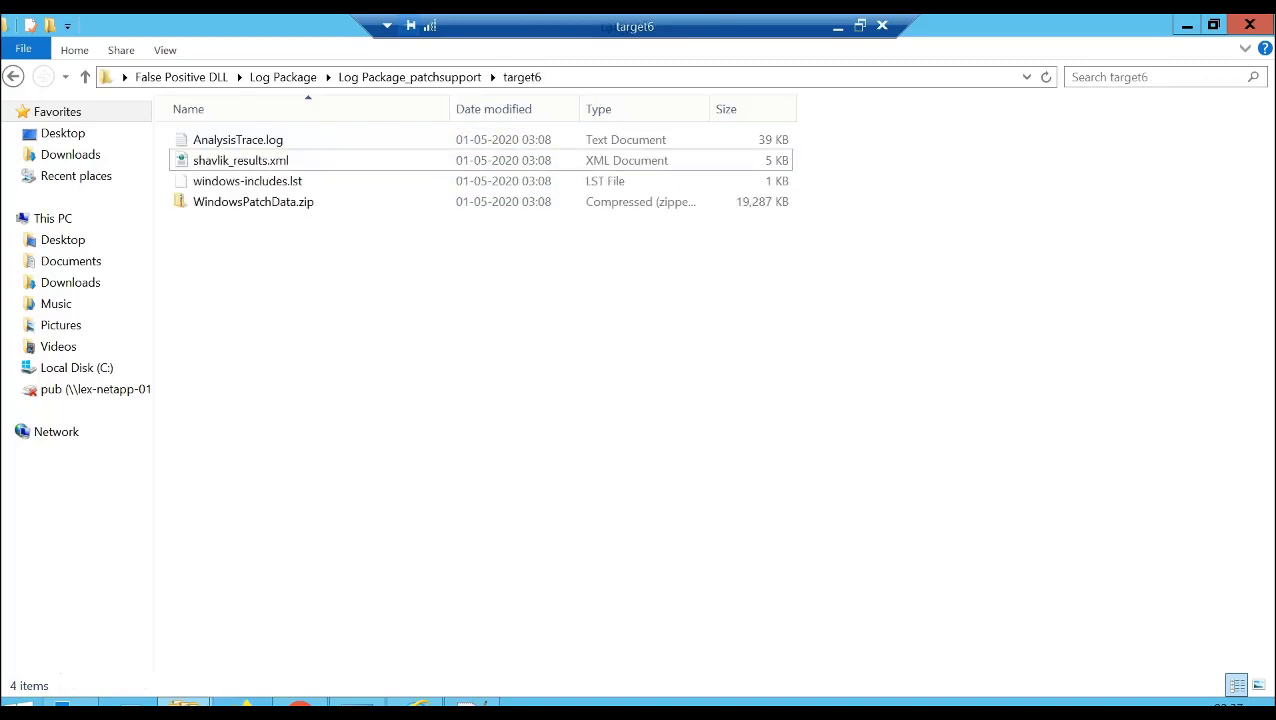
pyautogui.rightClick(243, 160)
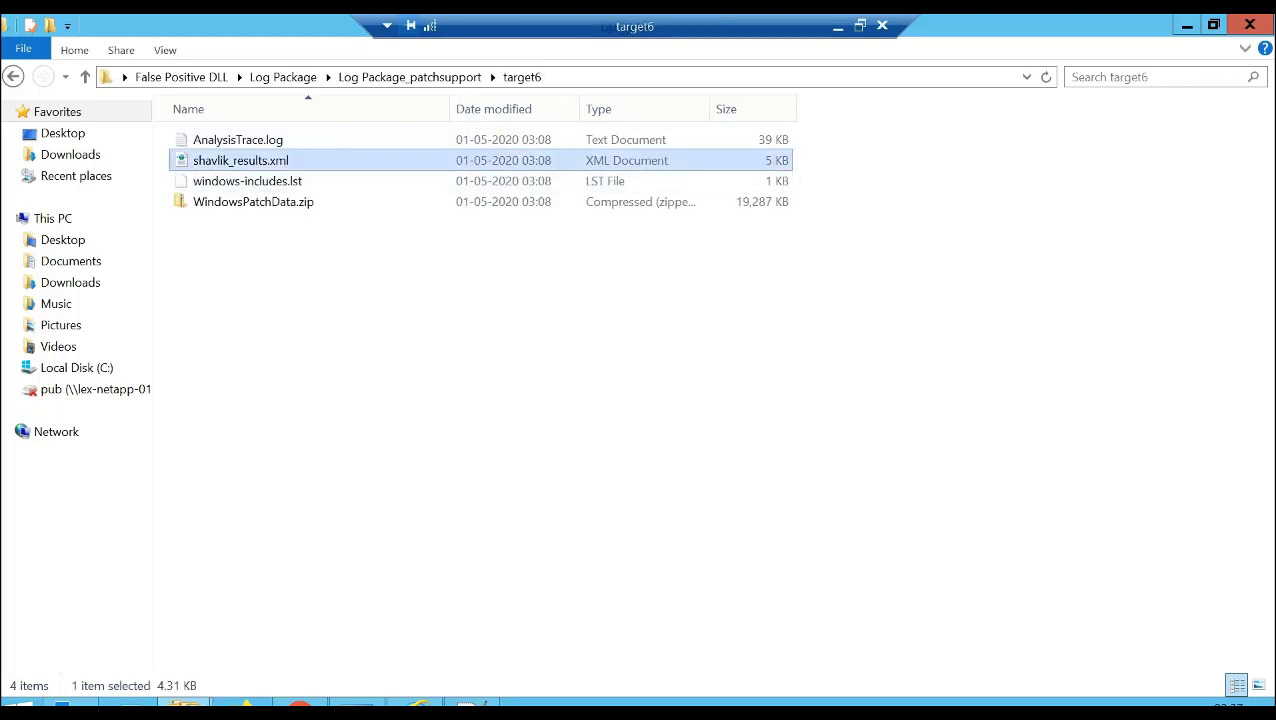
pyautogui.click(288, 171)
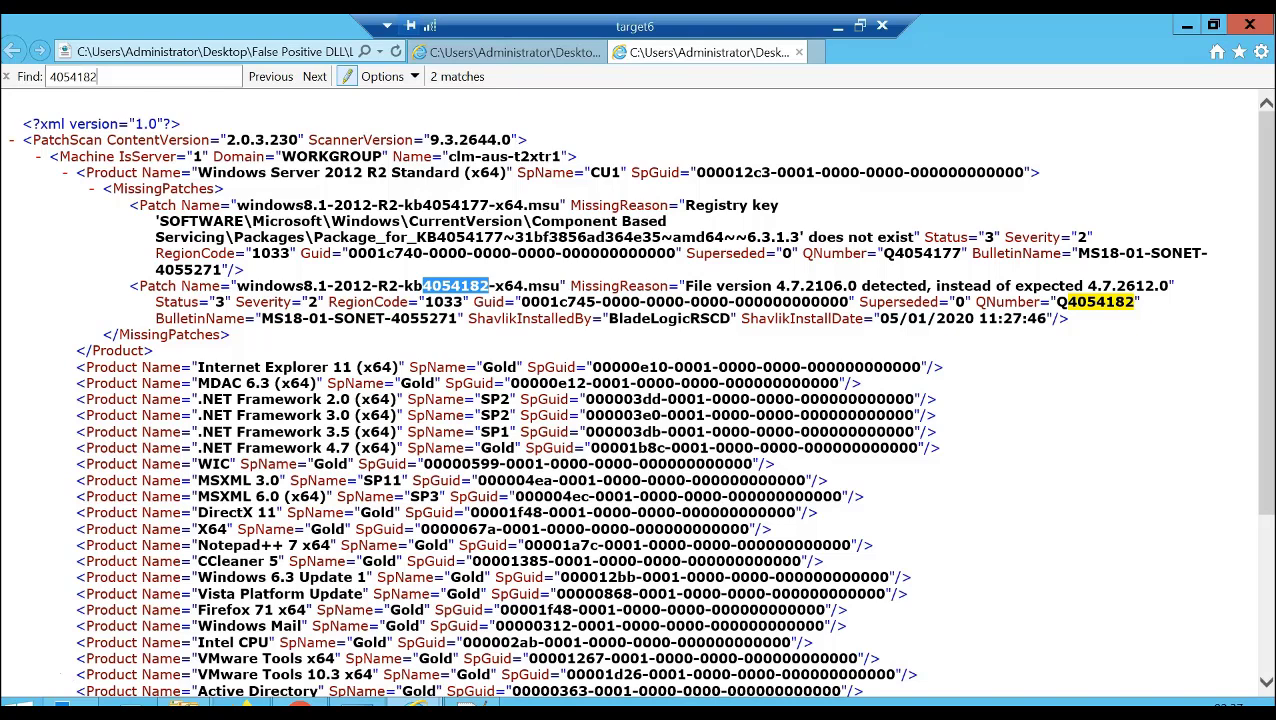
# - Return to Log Package_patchsupport's target6 folder and open AnalysisTrace.log in Notepad++
pyautogui.click(184, 703)
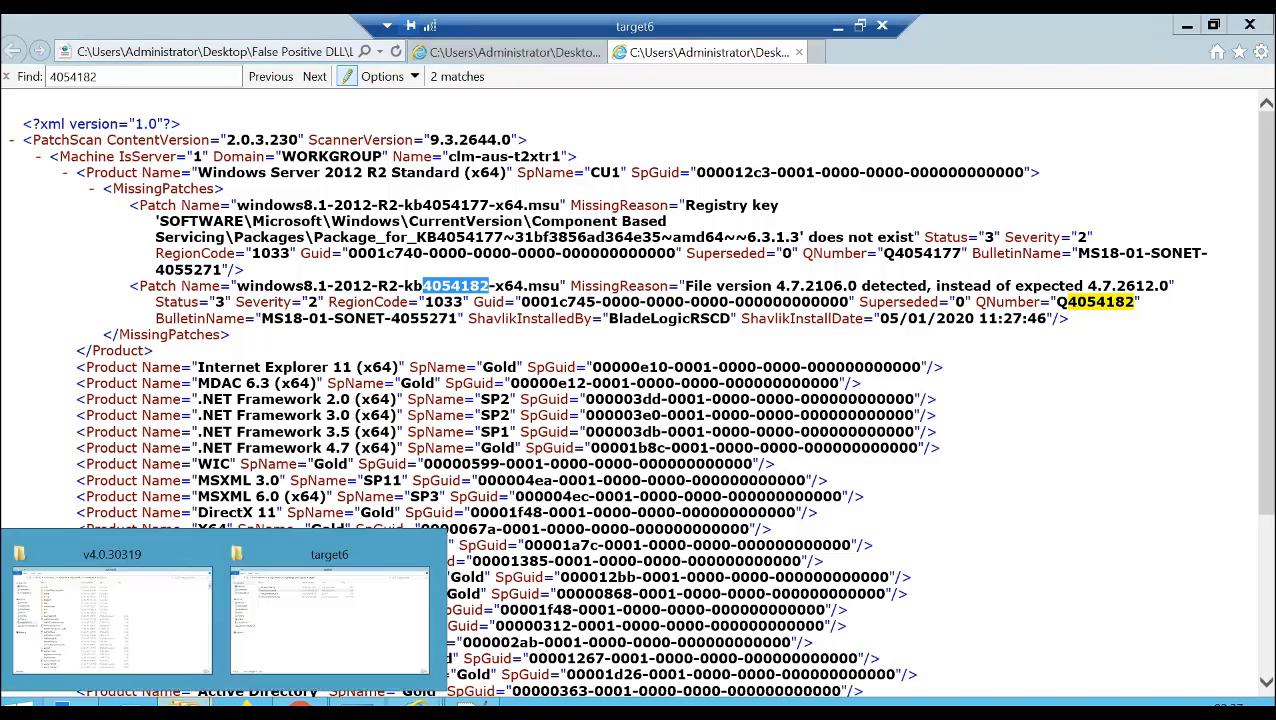
pyautogui.click(330, 618)
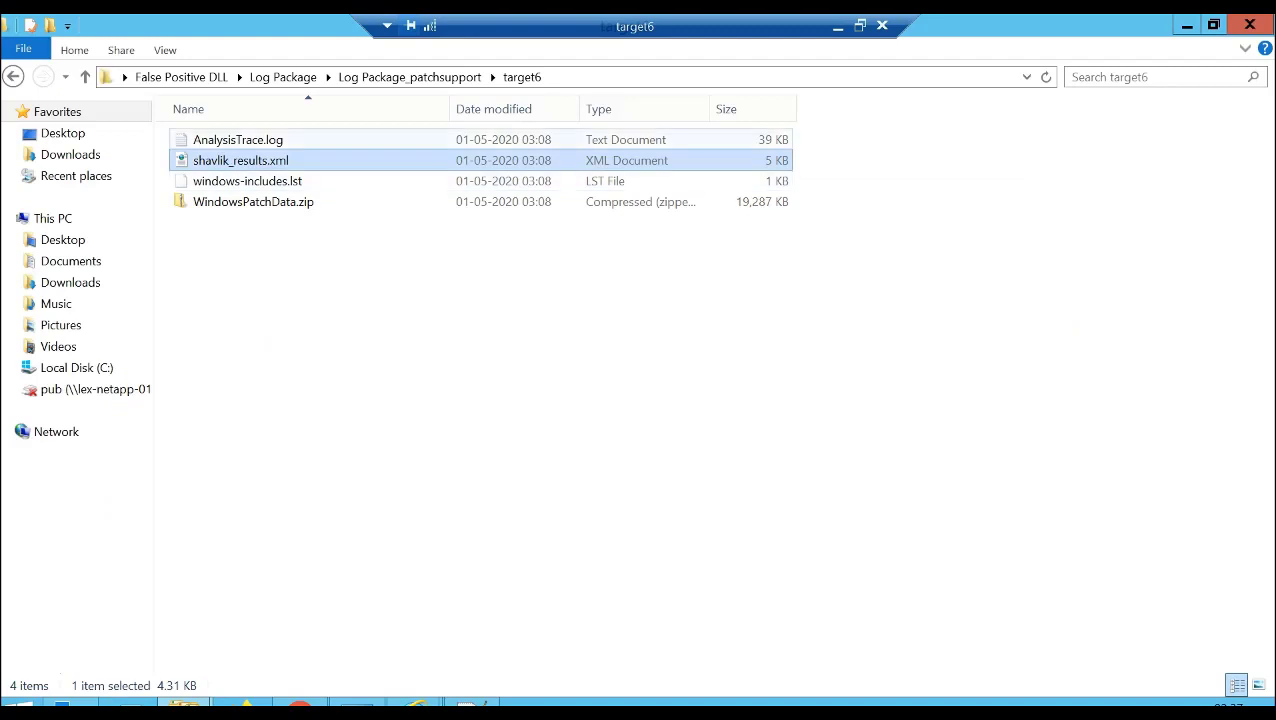
pyautogui.click(234, 140)
pyautogui.rightClick(234, 140)
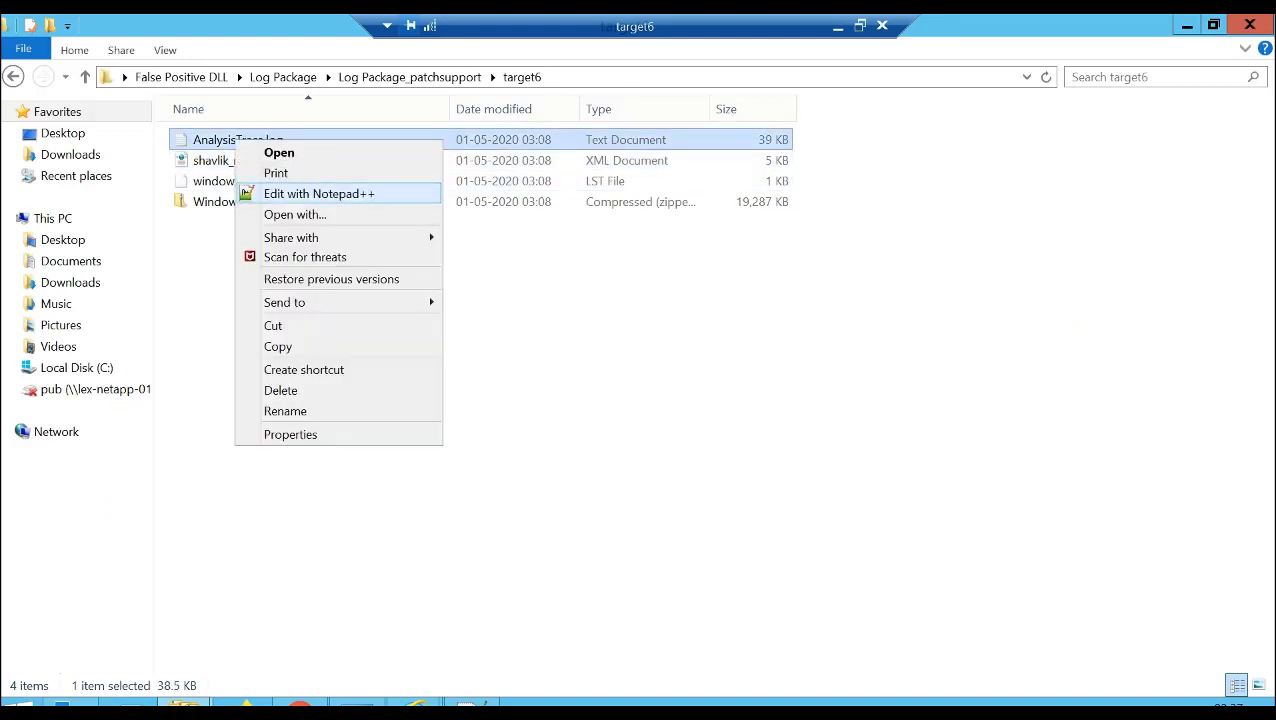
pyautogui.click(319, 194)
pyautogui.click(338, 281)
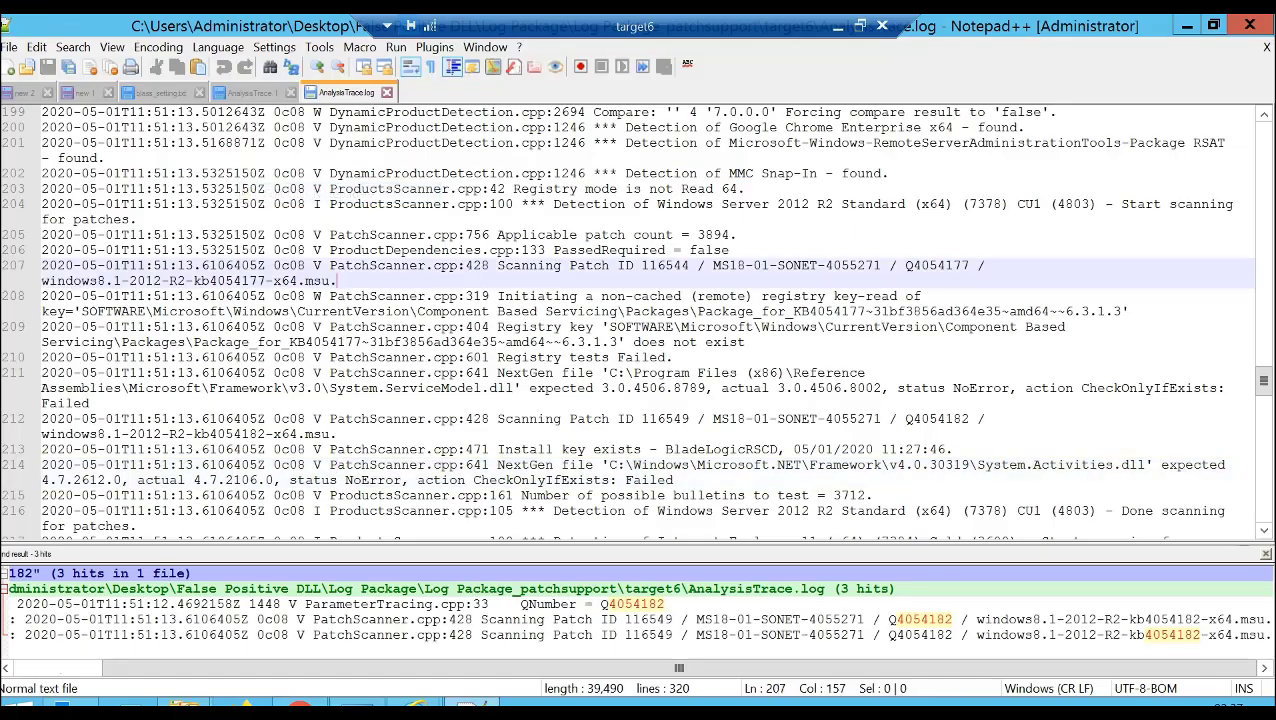
# - Find all occurrences of 4054182 in AnalysisTrace.log, go to line 212 and highlight the System.Activities.dll check on line 214
pyautogui.hotkey('ctrl', 'a')
pyautogui.hotkey('ctrl', 'f')
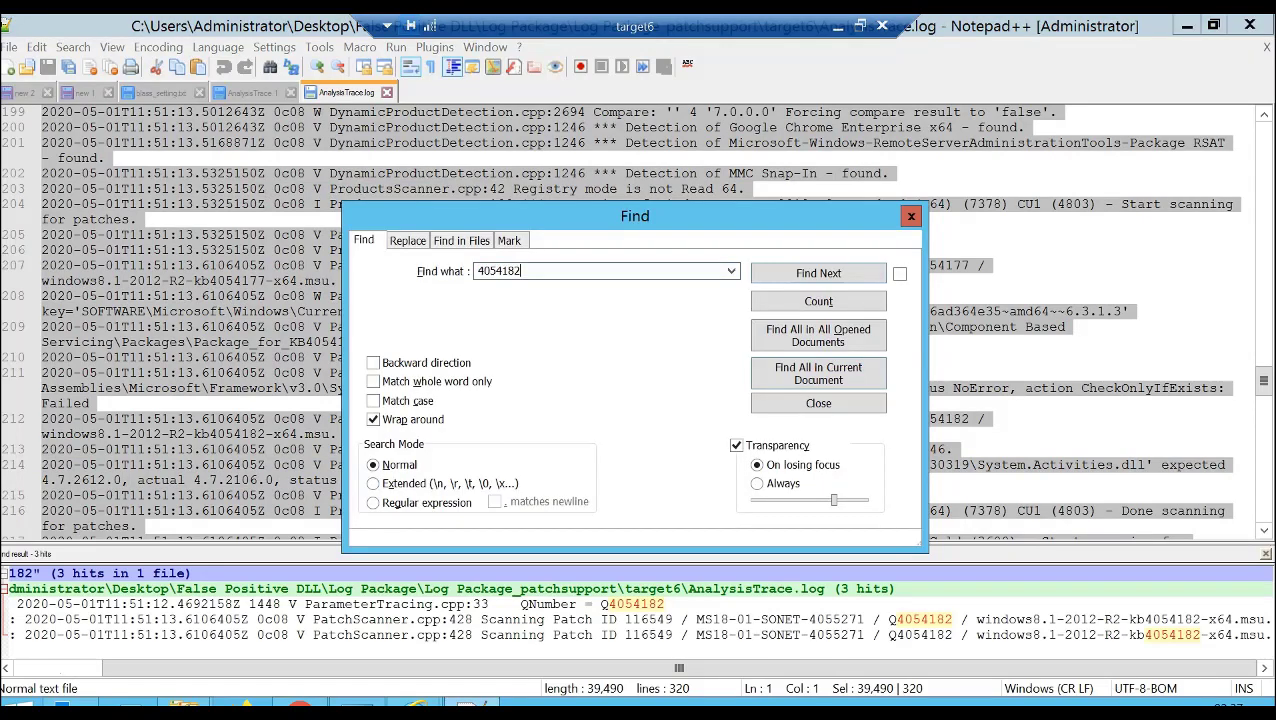
pyautogui.click(818, 373)
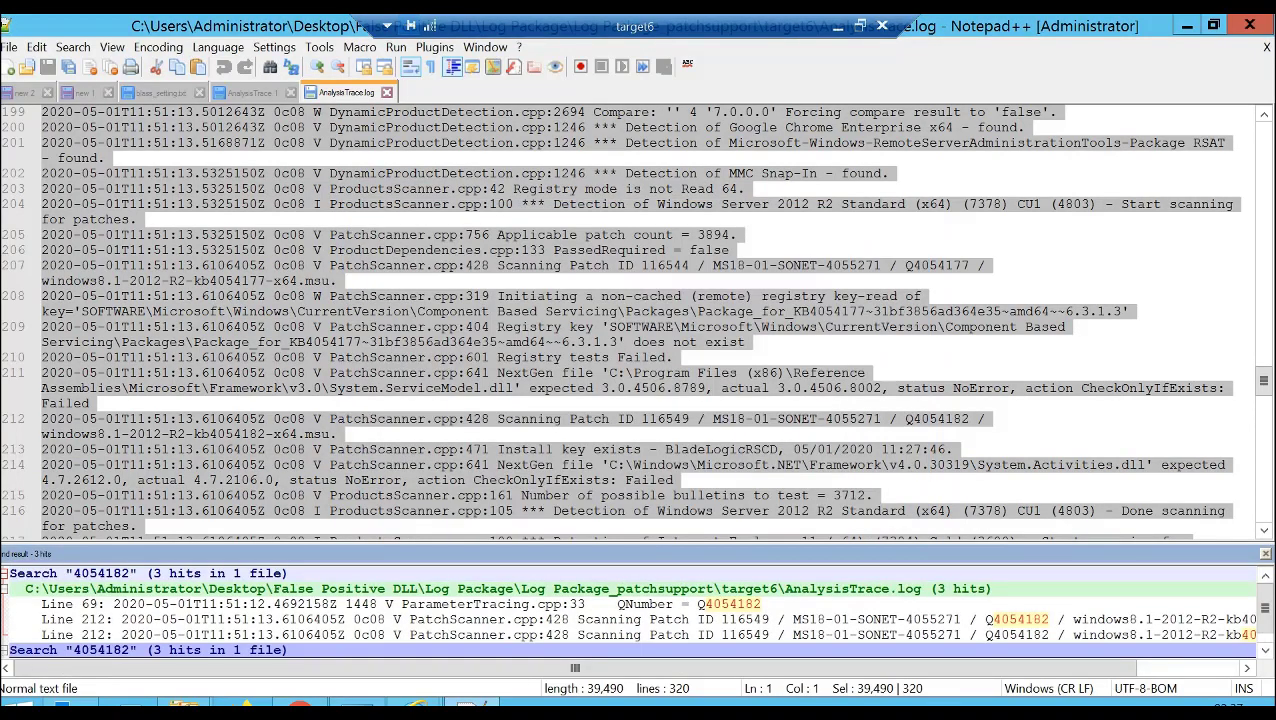
pyautogui.doubleClick(640, 620)
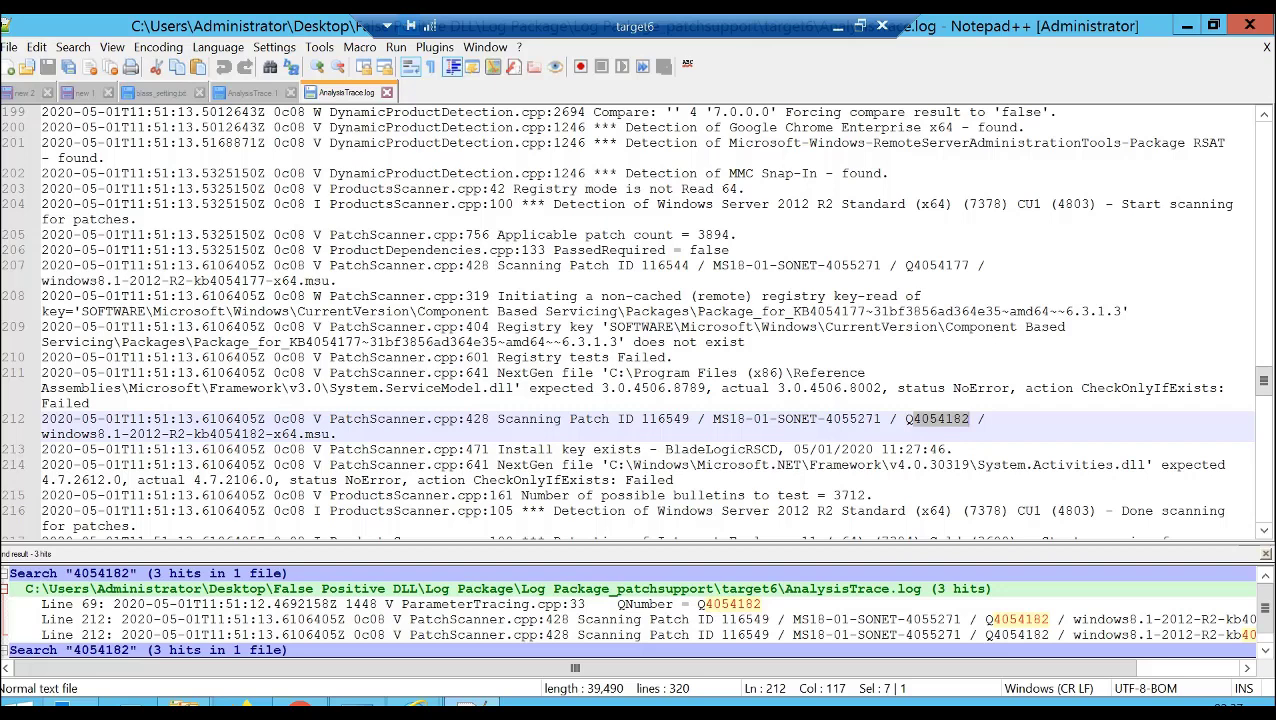
pyautogui.moveTo(675, 480); pyautogui.dragTo(41, 465)
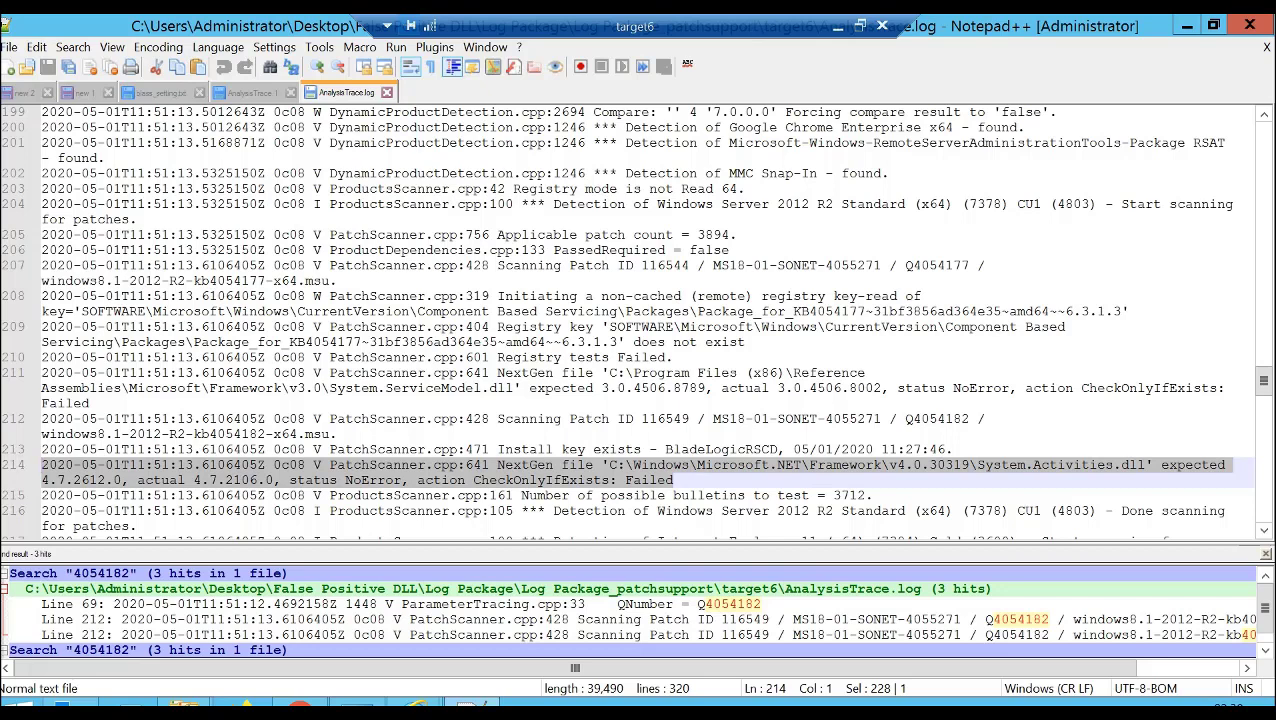
# - Switch to the v4.0.30319 Framework folder in File Explorer and select System.Activities.dll
pyautogui.moveTo(185, 708)
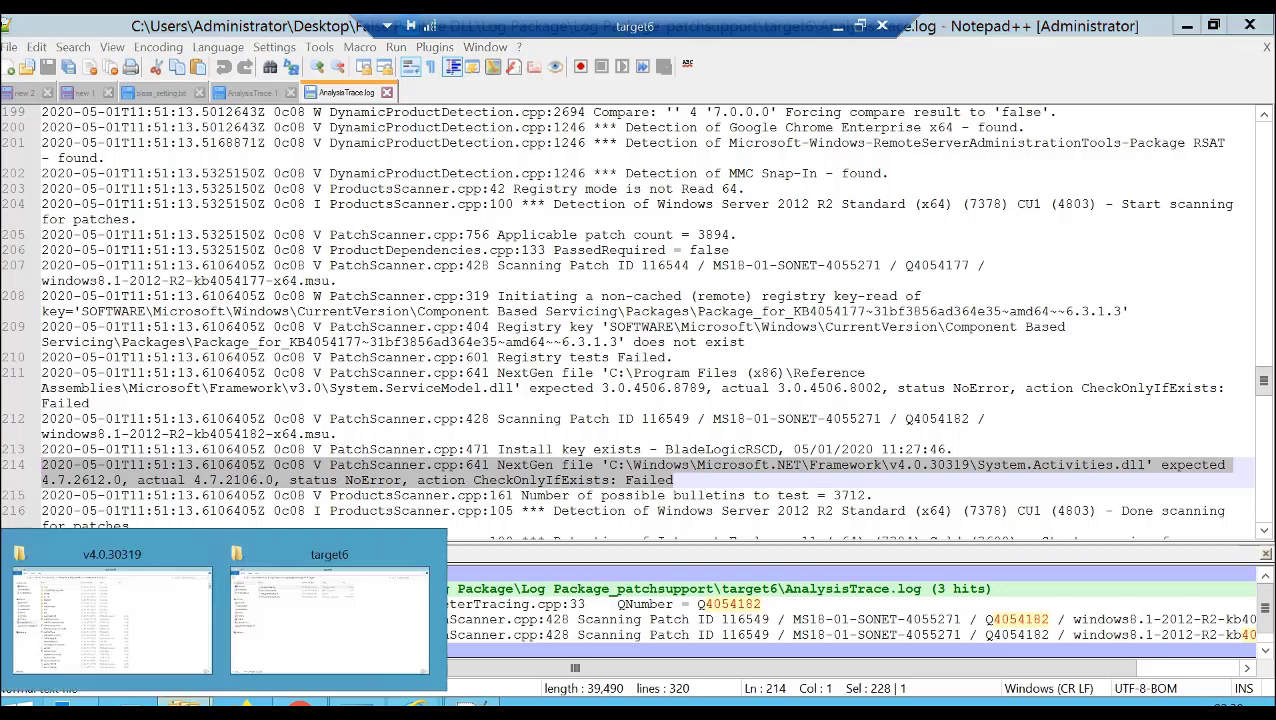
pyautogui.click(112, 620)
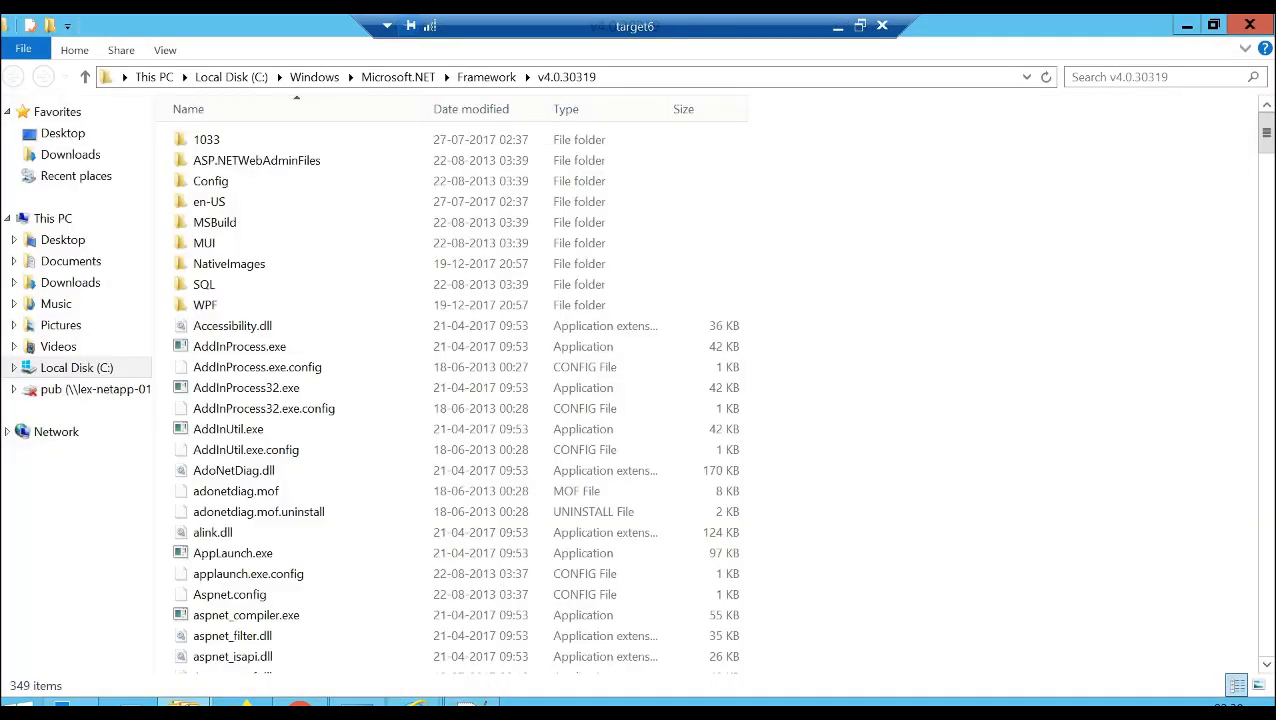
pyautogui.click(290, 408)
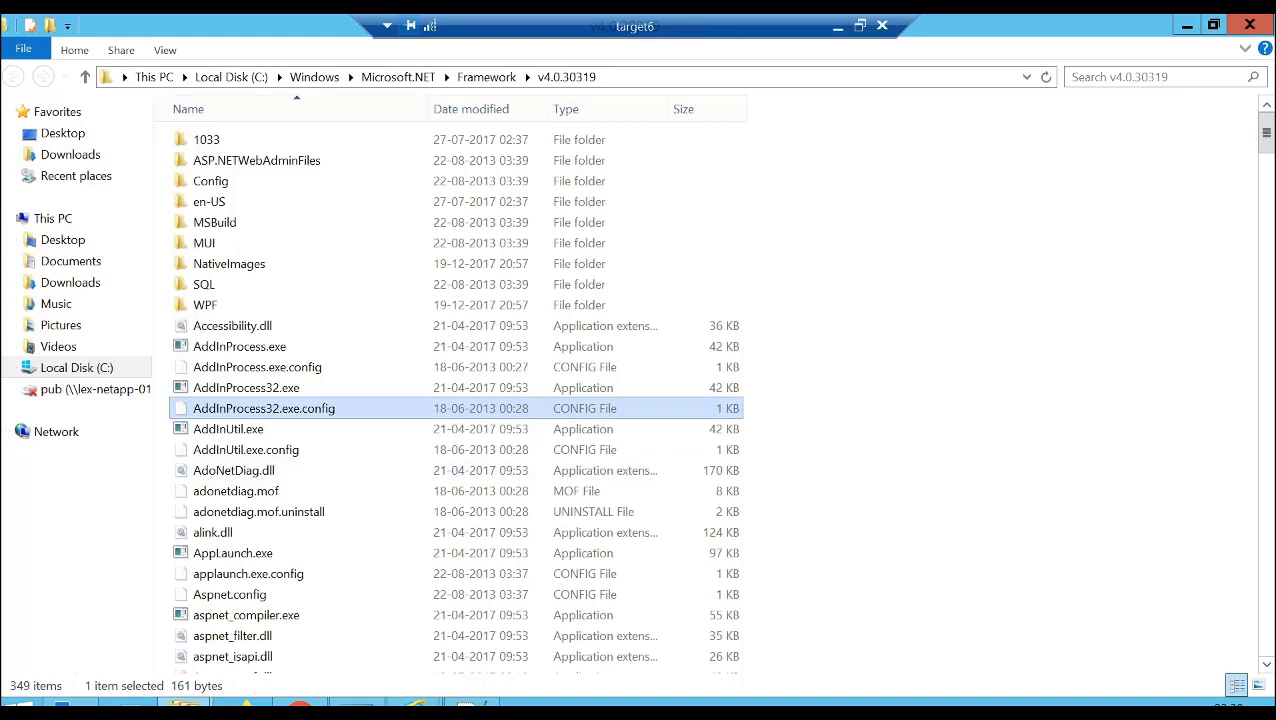
pyautogui.press('s')
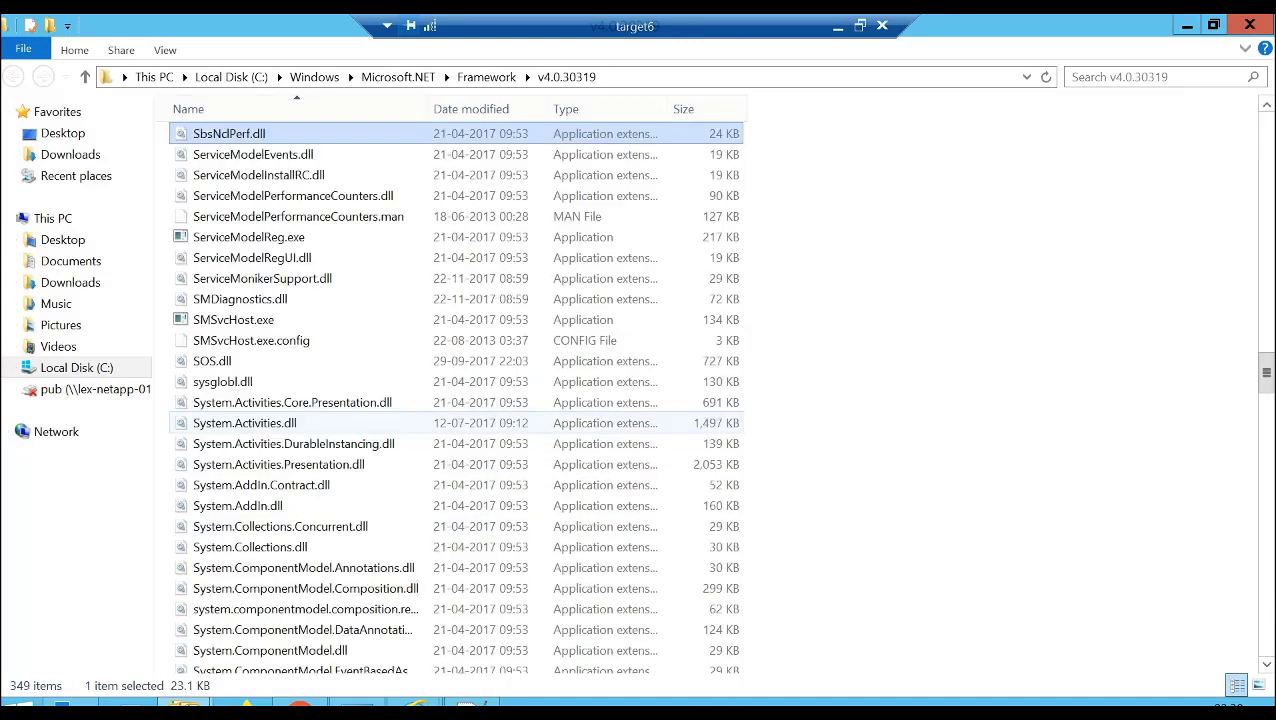
pyautogui.press('y')
pyautogui.click(290, 423)
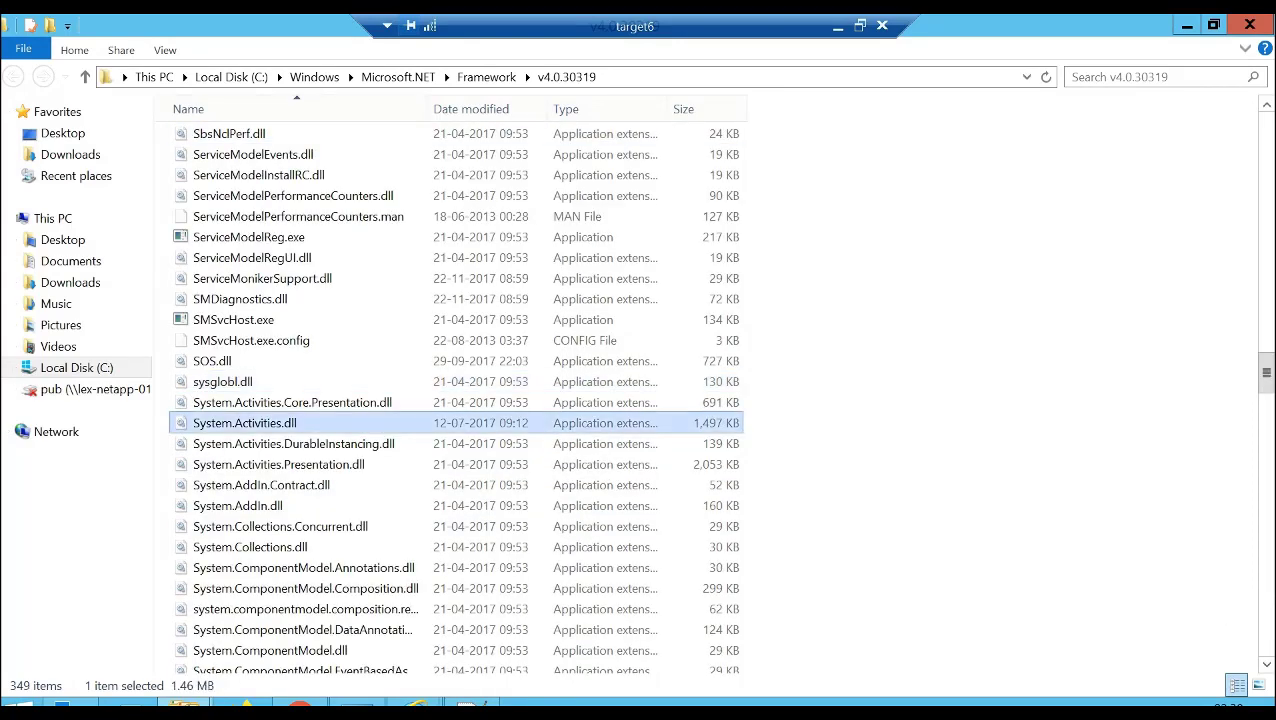
# - Check the product version in System.Activities.dll's property details, leaving the file's properties unchanged
pyautogui.rightClick(258, 424)
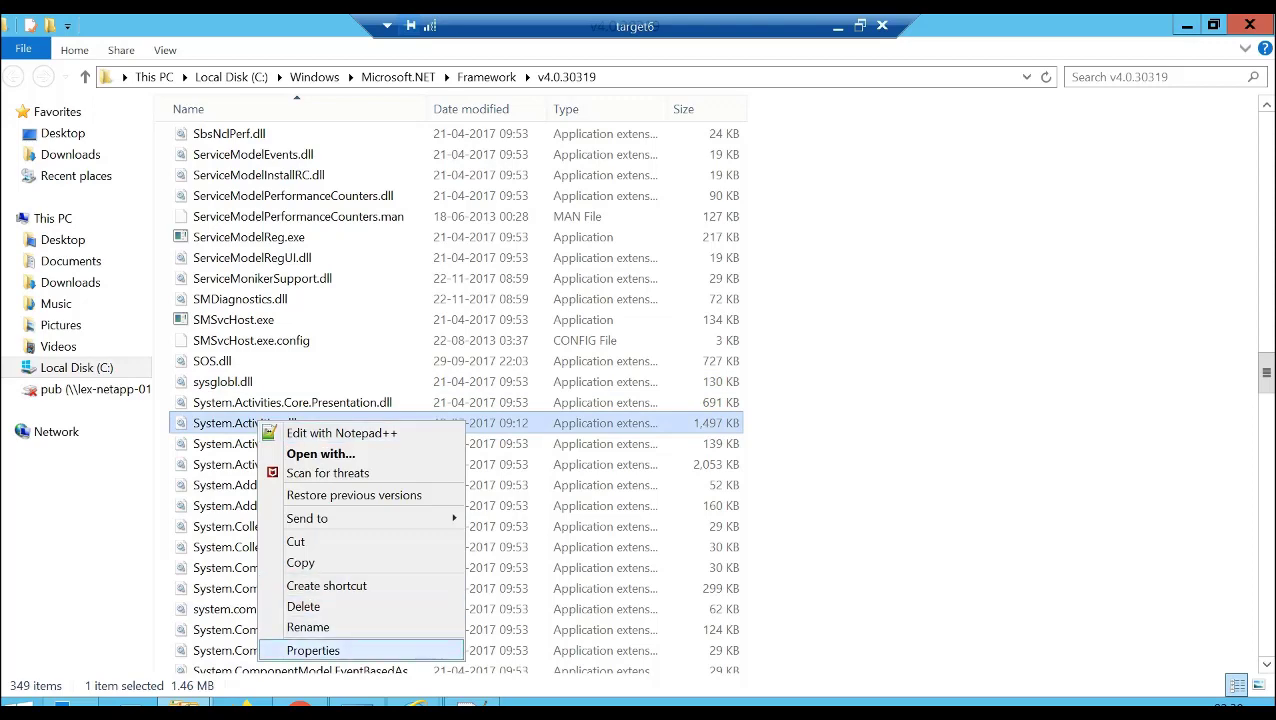
pyautogui.click(313, 650)
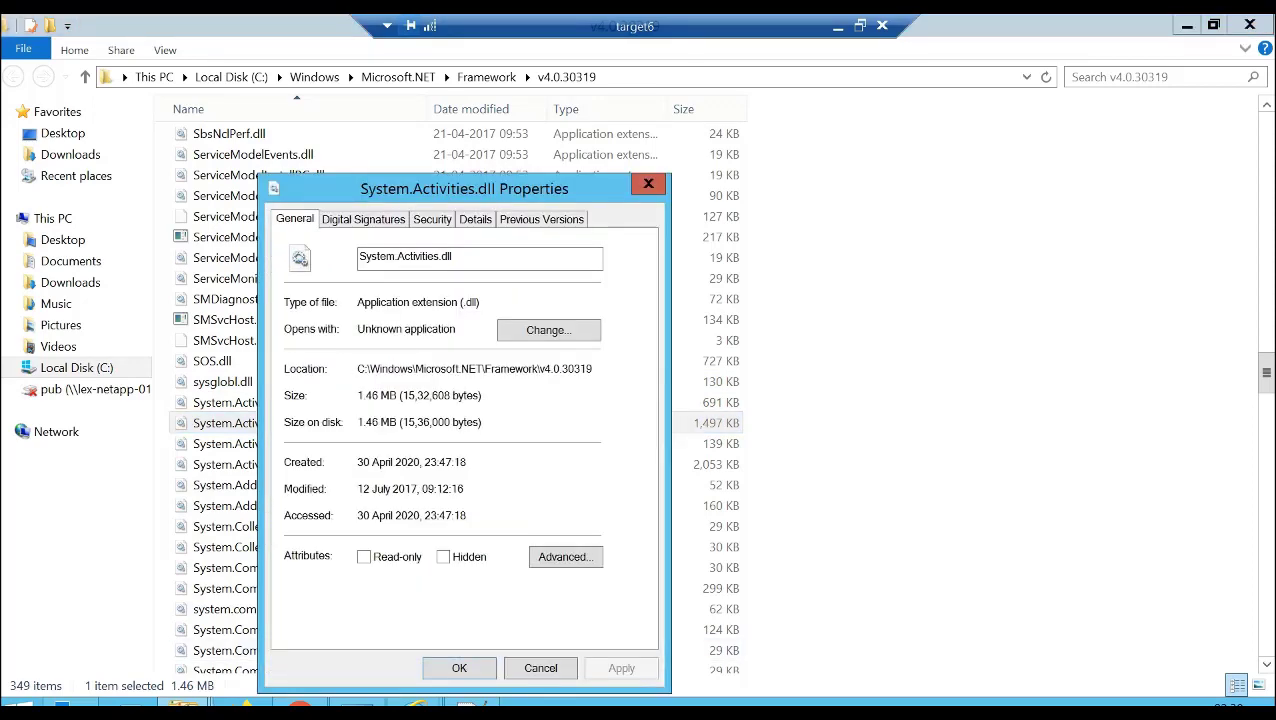
pyautogui.click(475, 219)
pyautogui.click(434, 371)
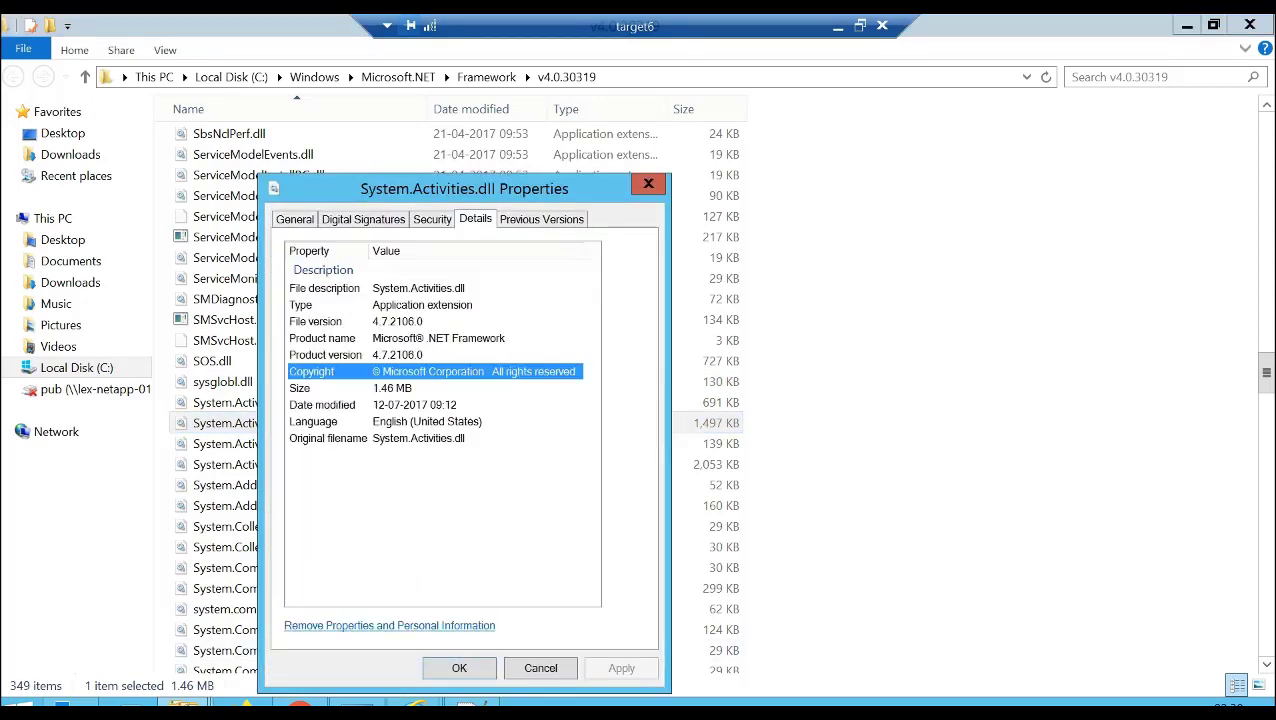
pyautogui.click(412, 355)
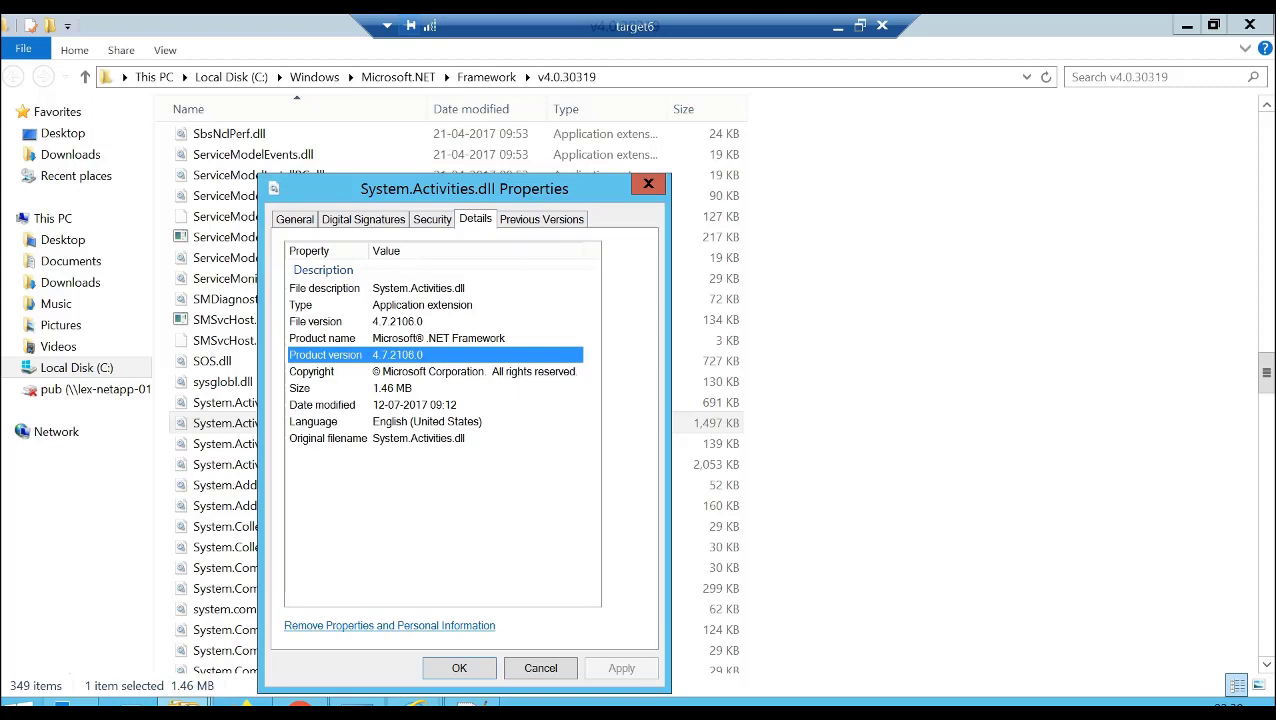
pyautogui.click(541, 668)
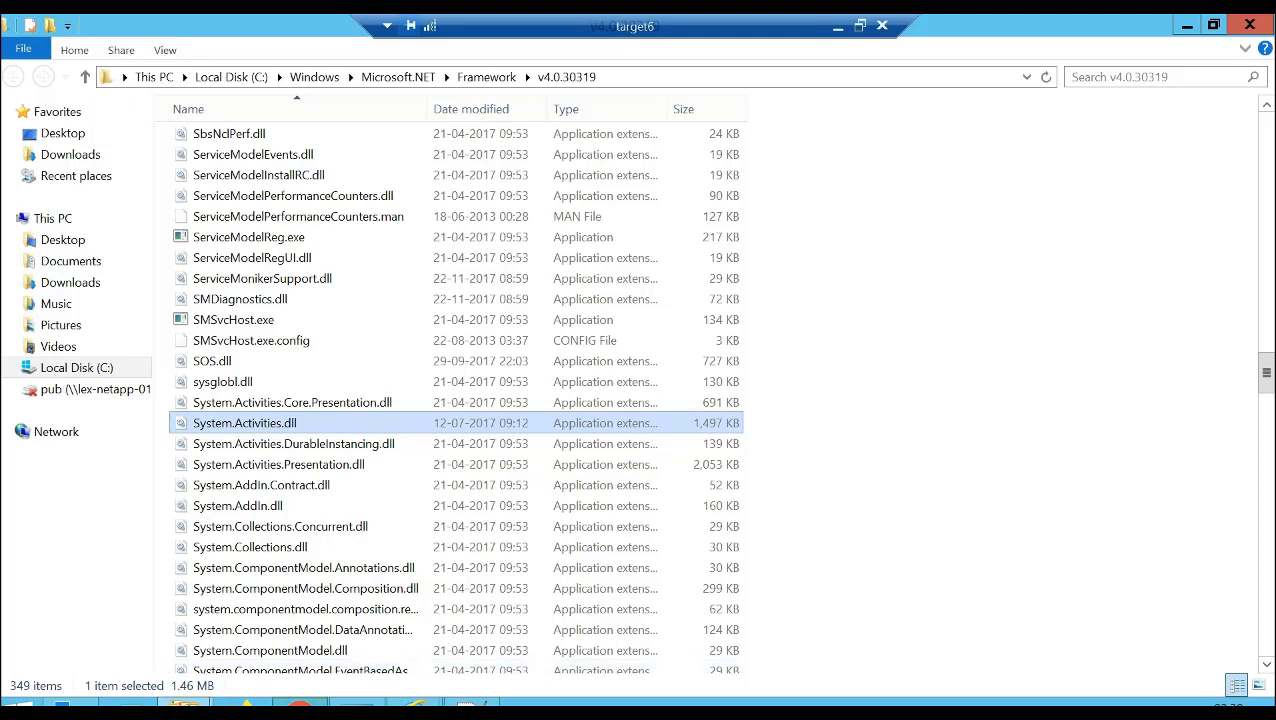
# - Switch to Chrome and open the Microsoft Support article on the KB4054182 Security Only update from the Google results
pyautogui.click(300, 703)
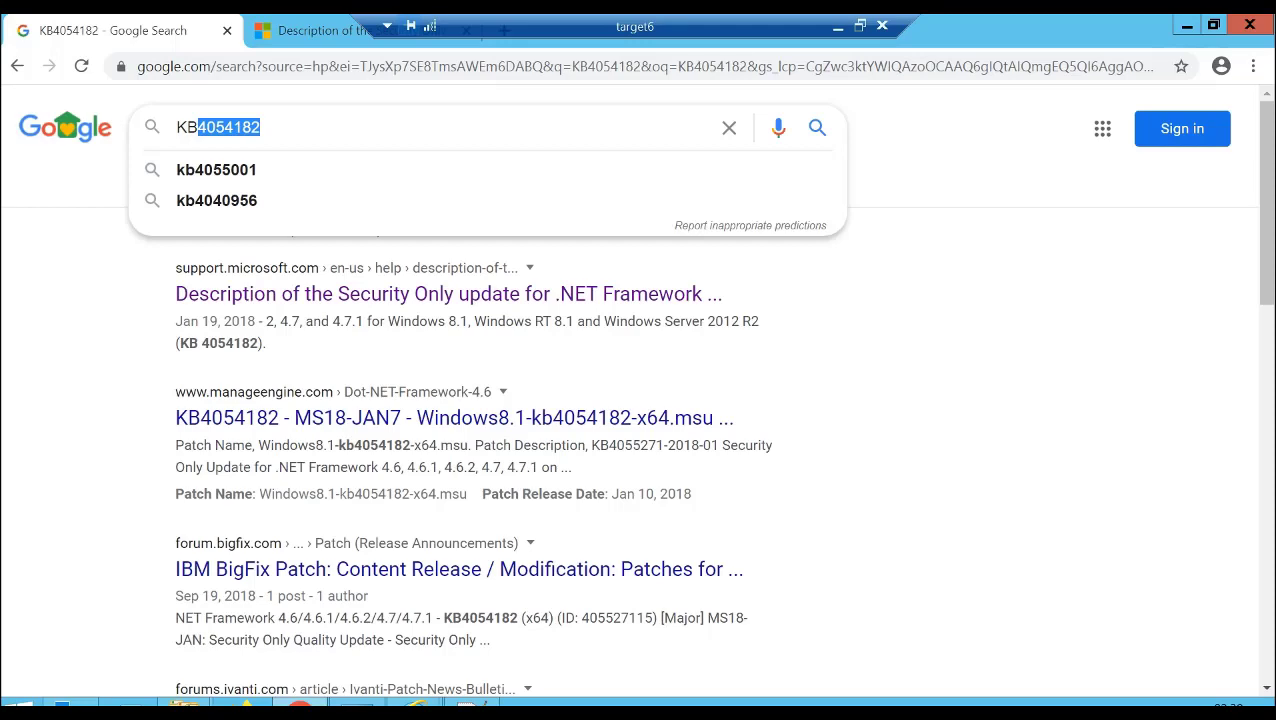
pyautogui.click(448, 293)
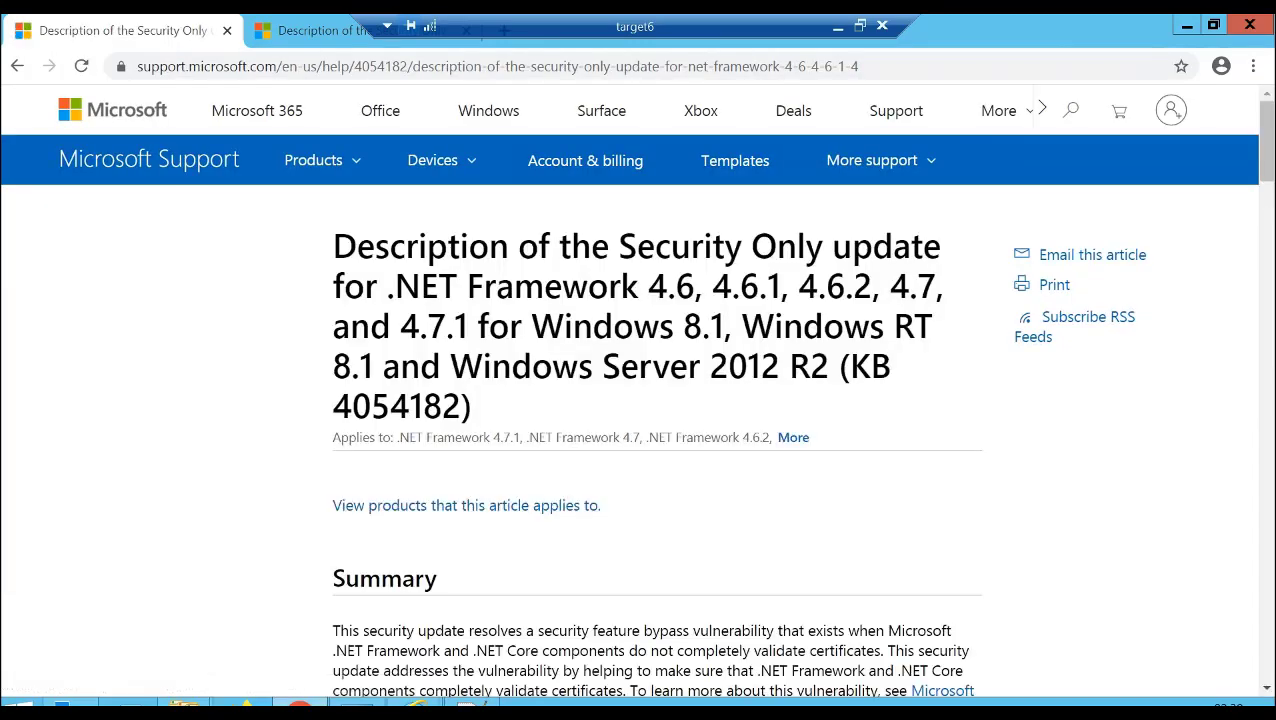
pyautogui.click(497, 66)
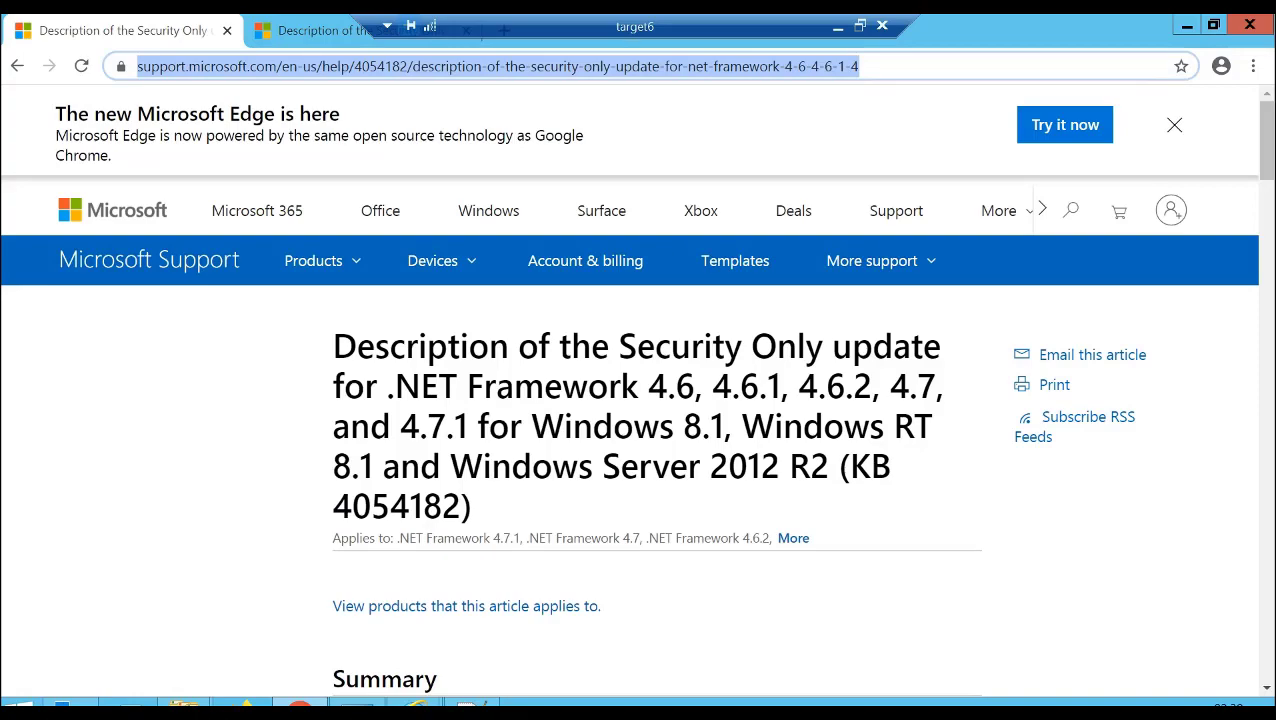
# - Expand the article's File attributes section and highlight system.activities.dll in the table for x86-based systems
pyautogui.moveTo(1266, 140); pyautogui.dragTo(1266, 542)
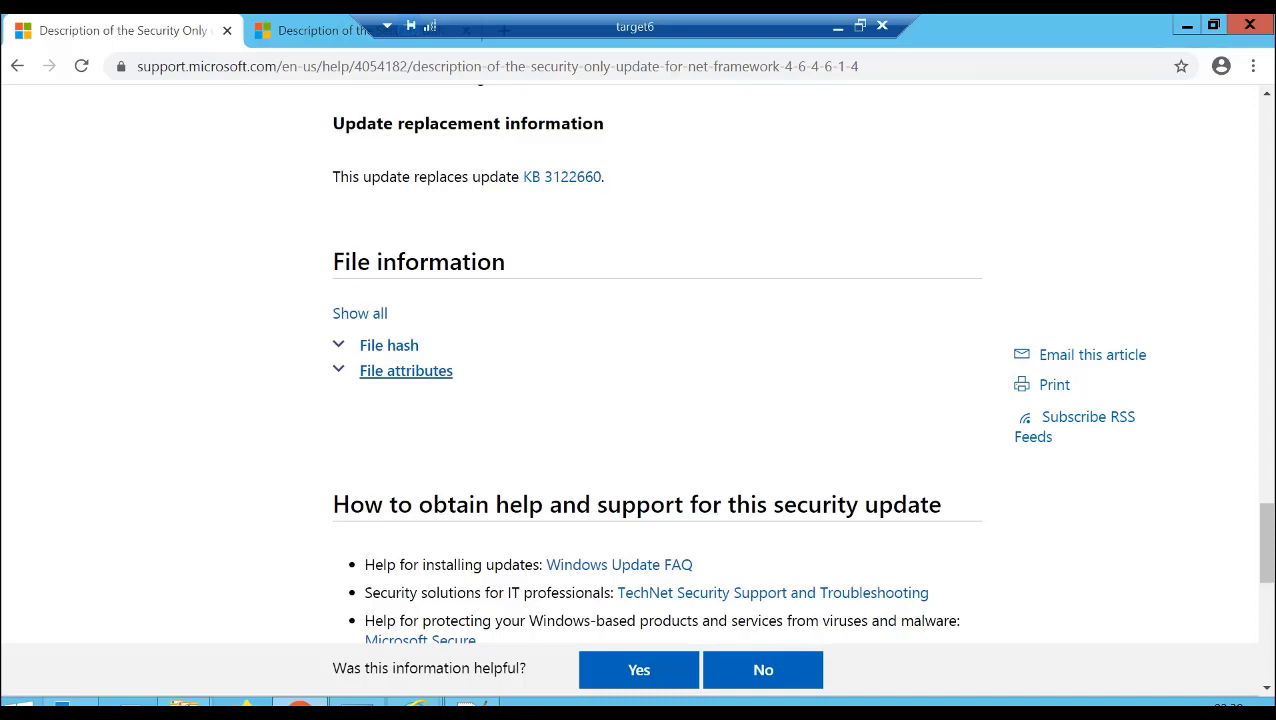
pyautogui.click(406, 376)
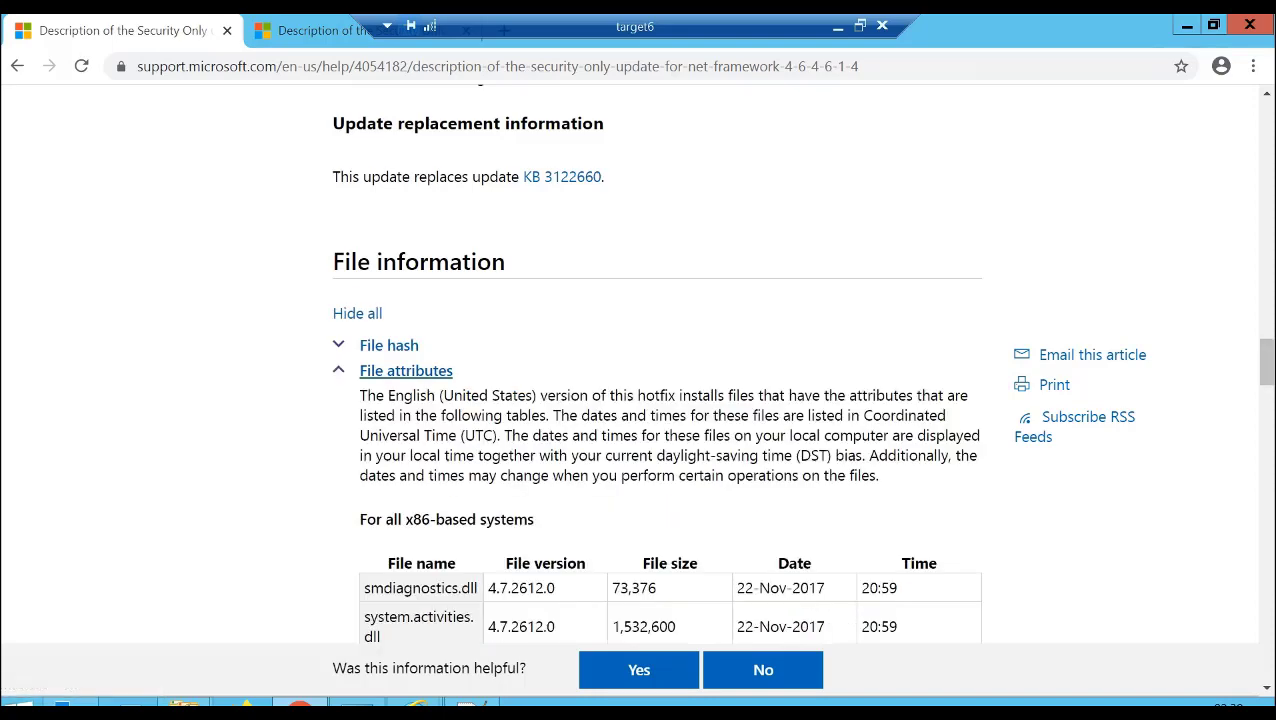
pyautogui.moveTo(1266, 362); pyautogui.dragTo(1266, 392)
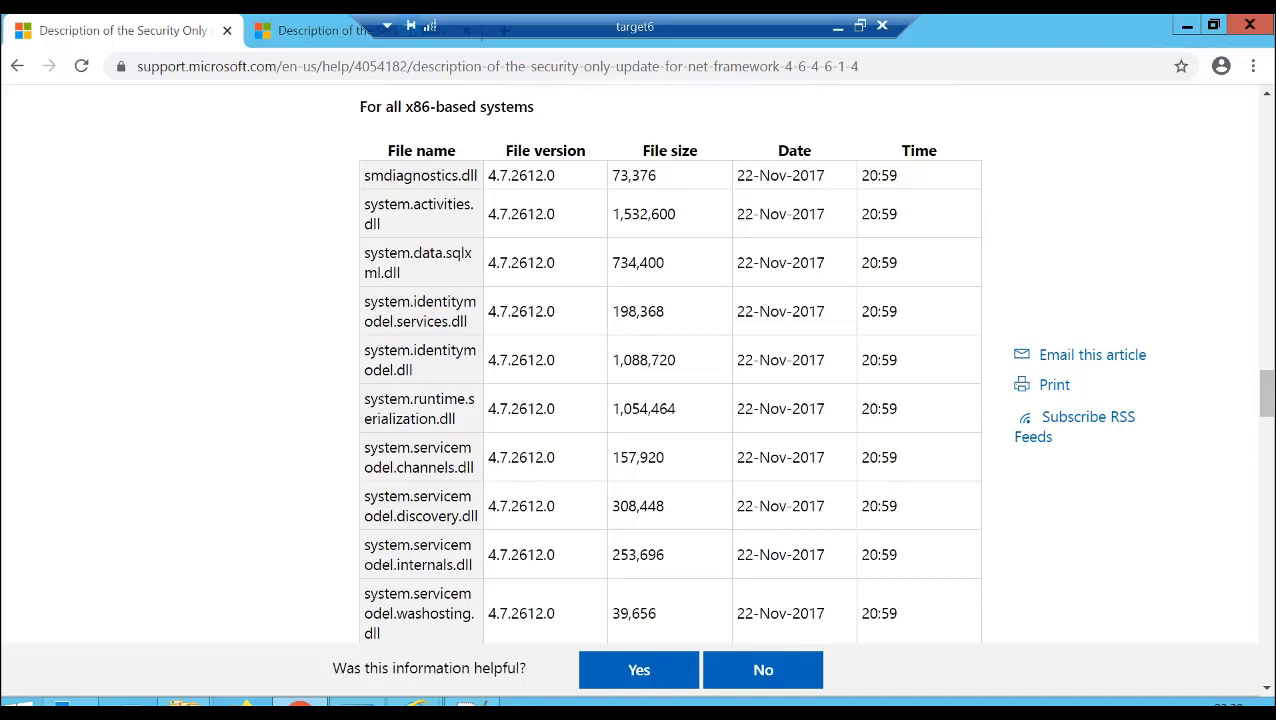
pyautogui.moveTo(381, 225); pyautogui.dragTo(365, 204)
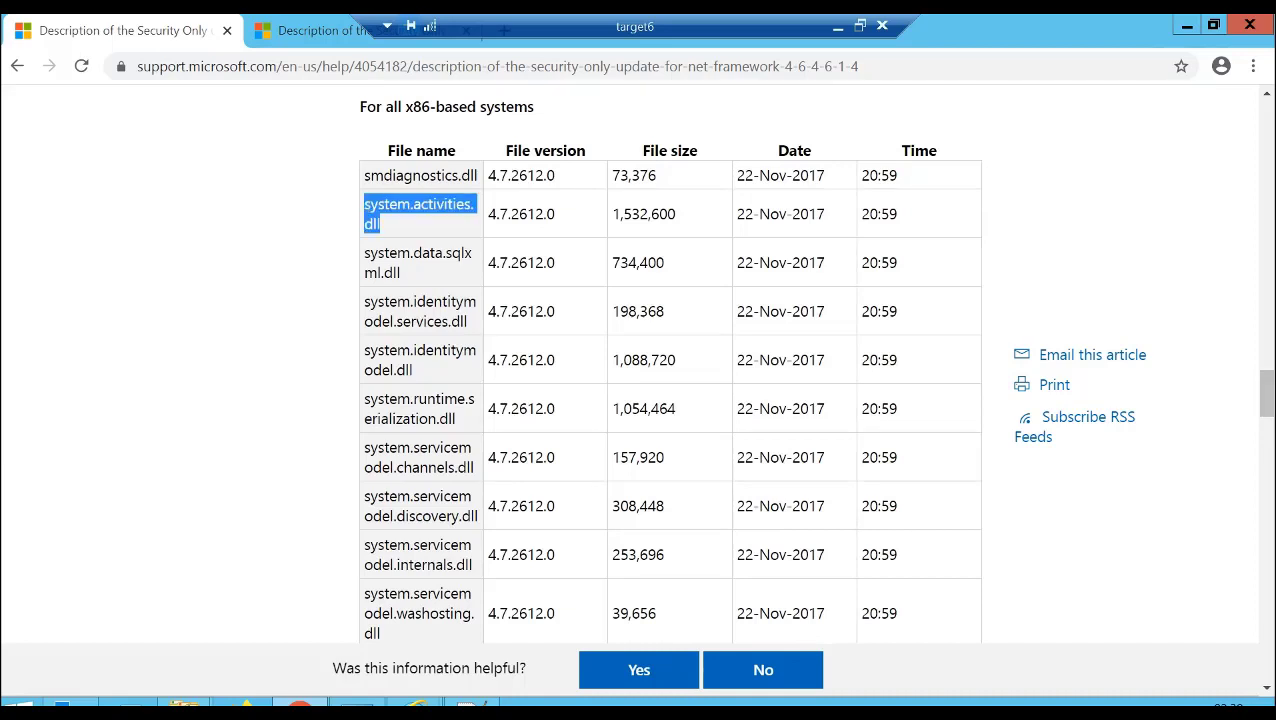
pyautogui.click(420, 214)
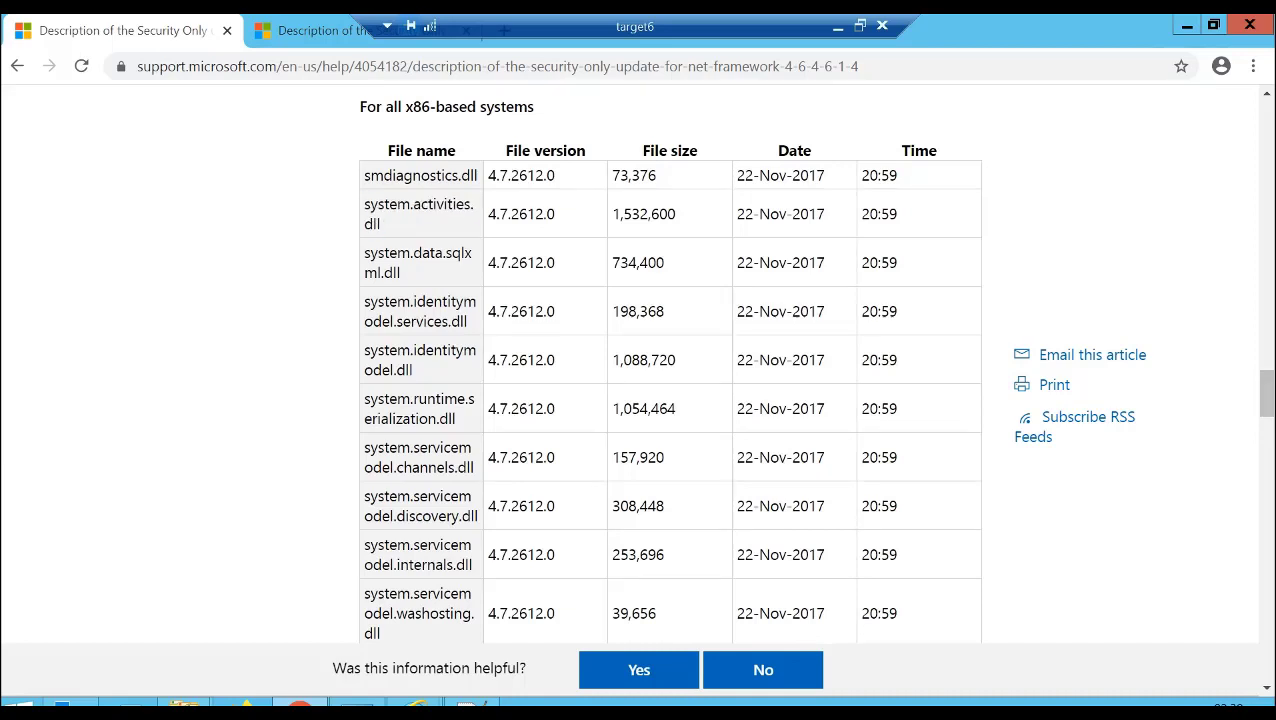
pyautogui.doubleClick(419, 206)
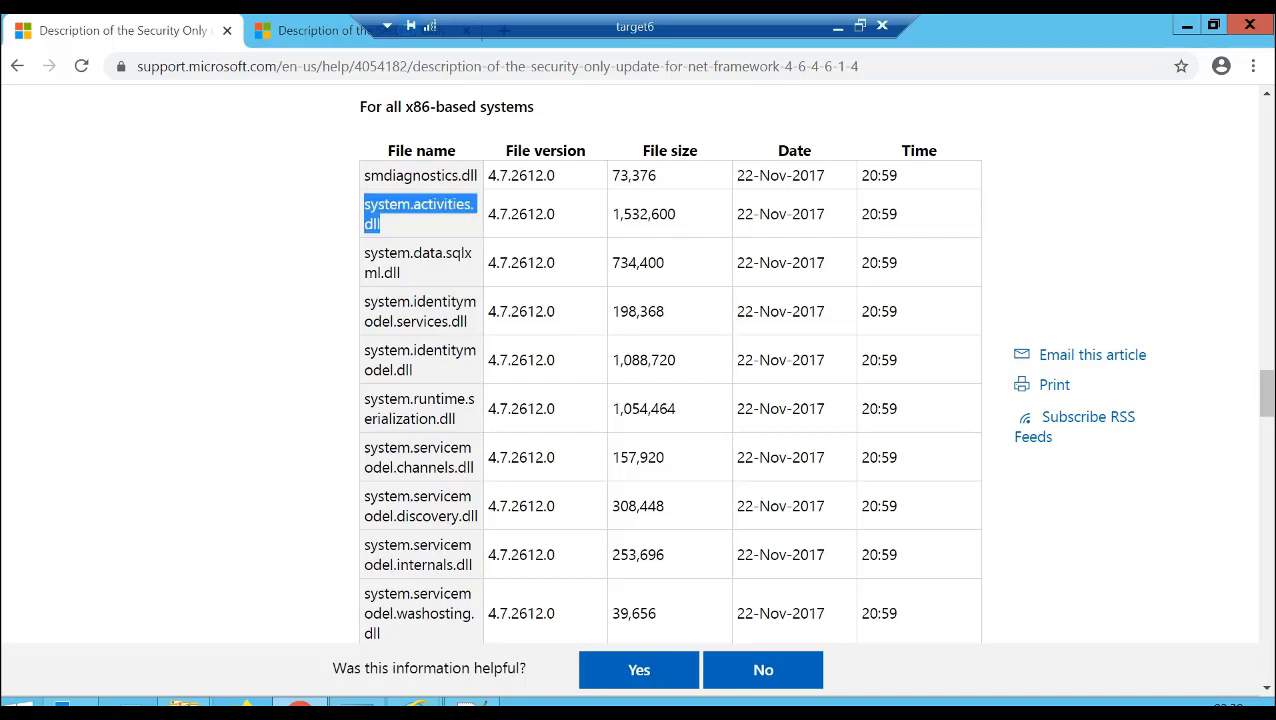
# - Search the article for system.activities.dll and go through the matches to its entry in the x64-based systems table
pyautogui.hotkey('ctrl', 'f')
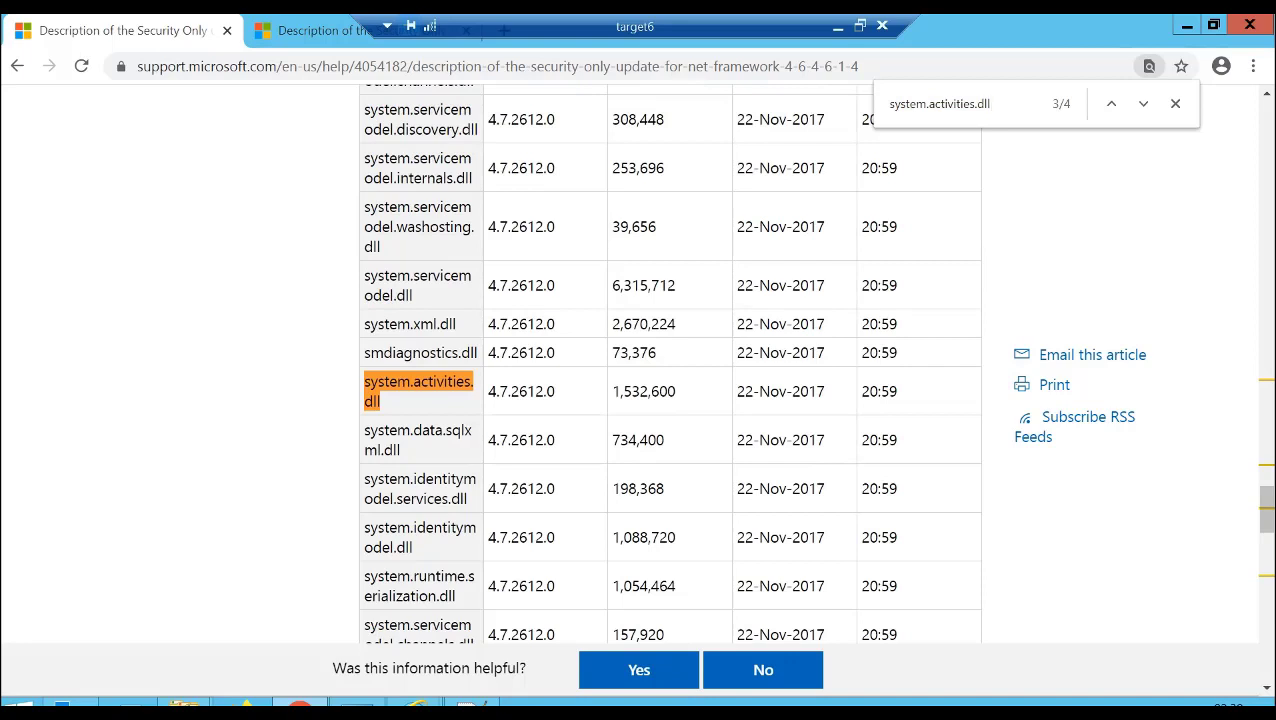
pyautogui.press('Return')
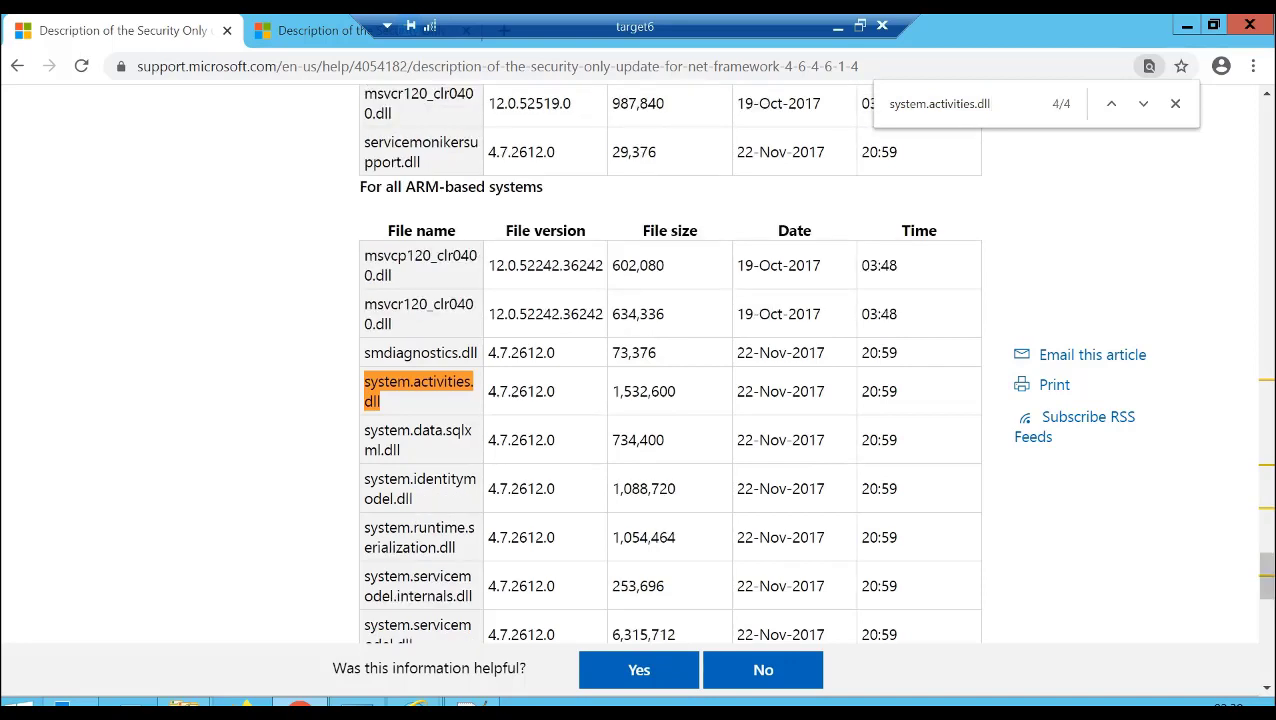
pyautogui.press('Return')
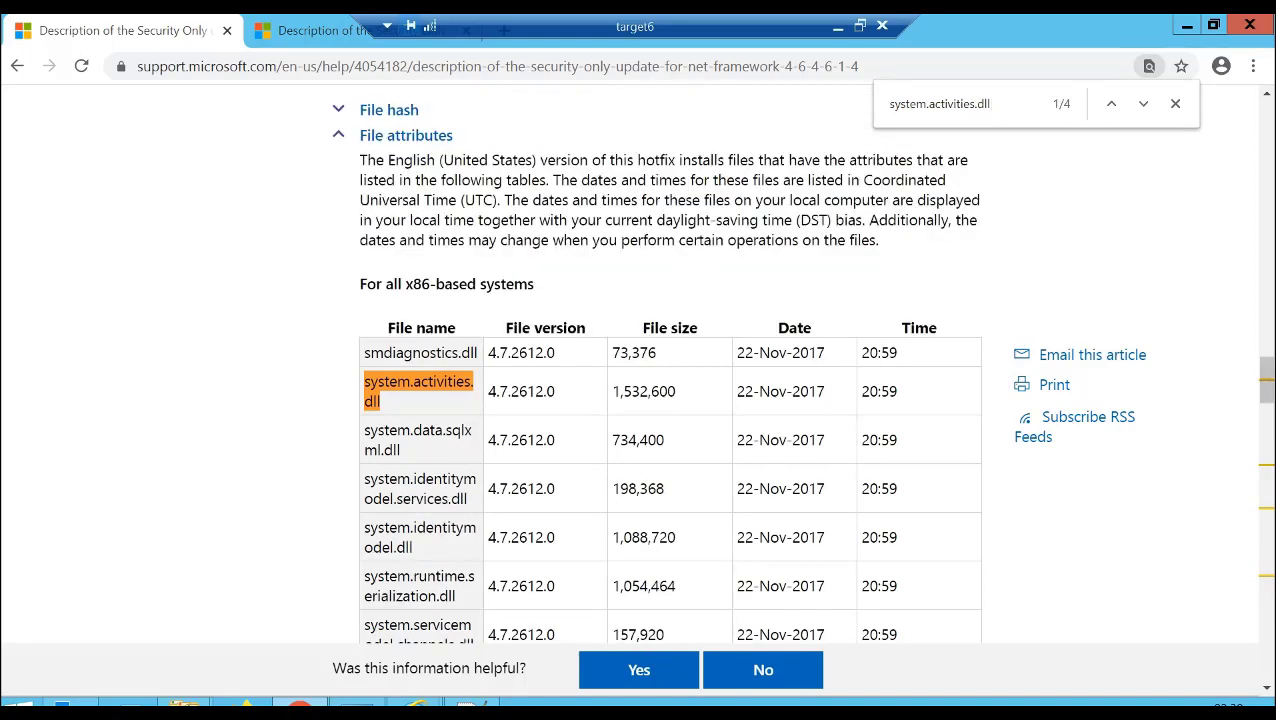
pyautogui.press('Return')
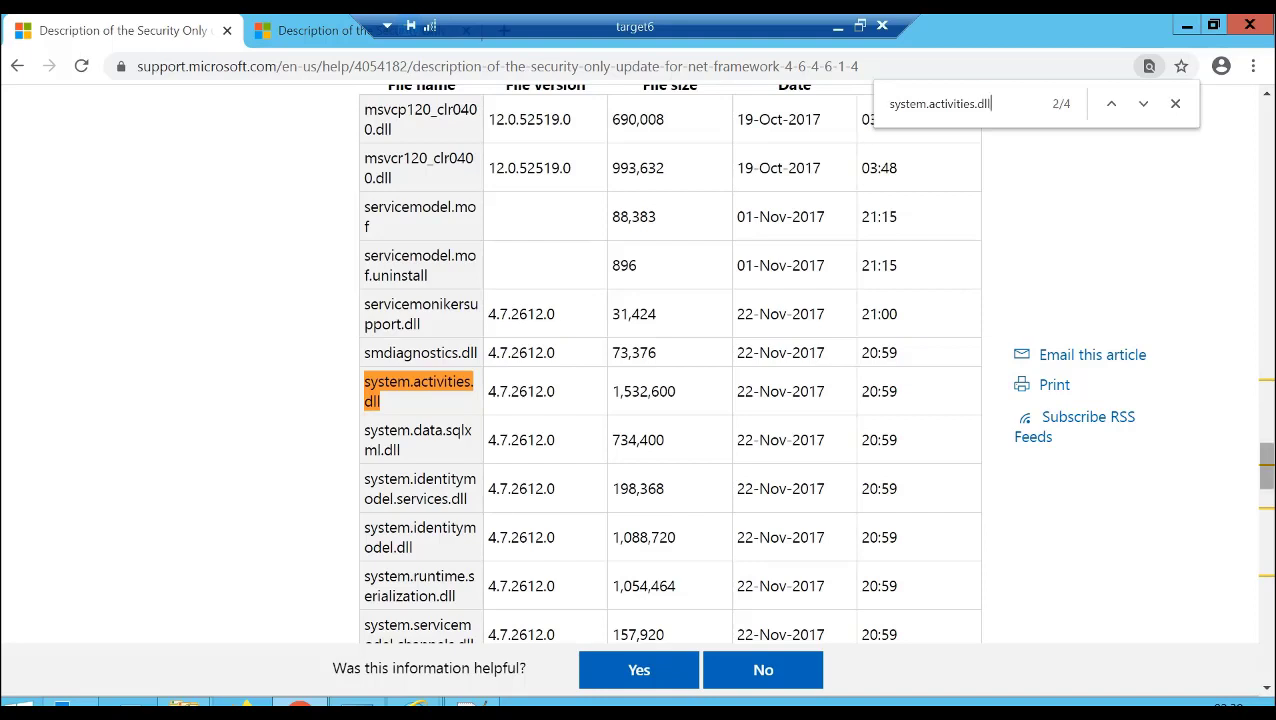
pyautogui.scroll(1, 670, 360)
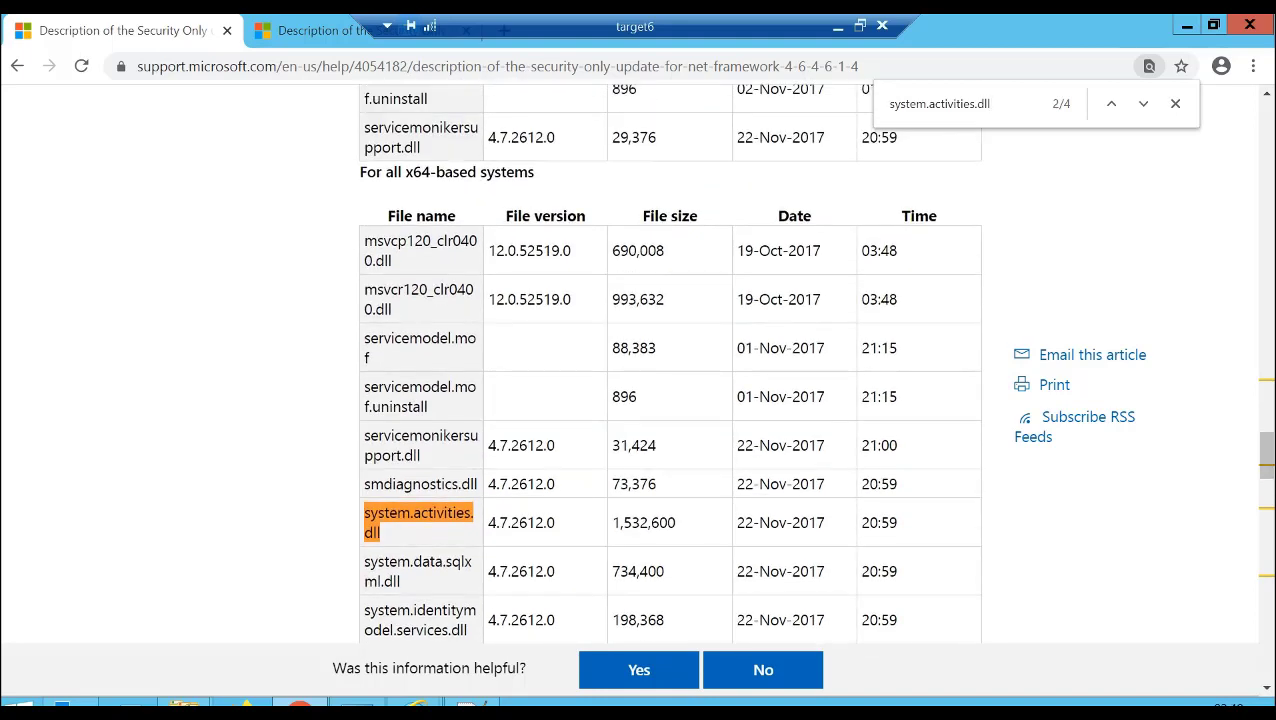
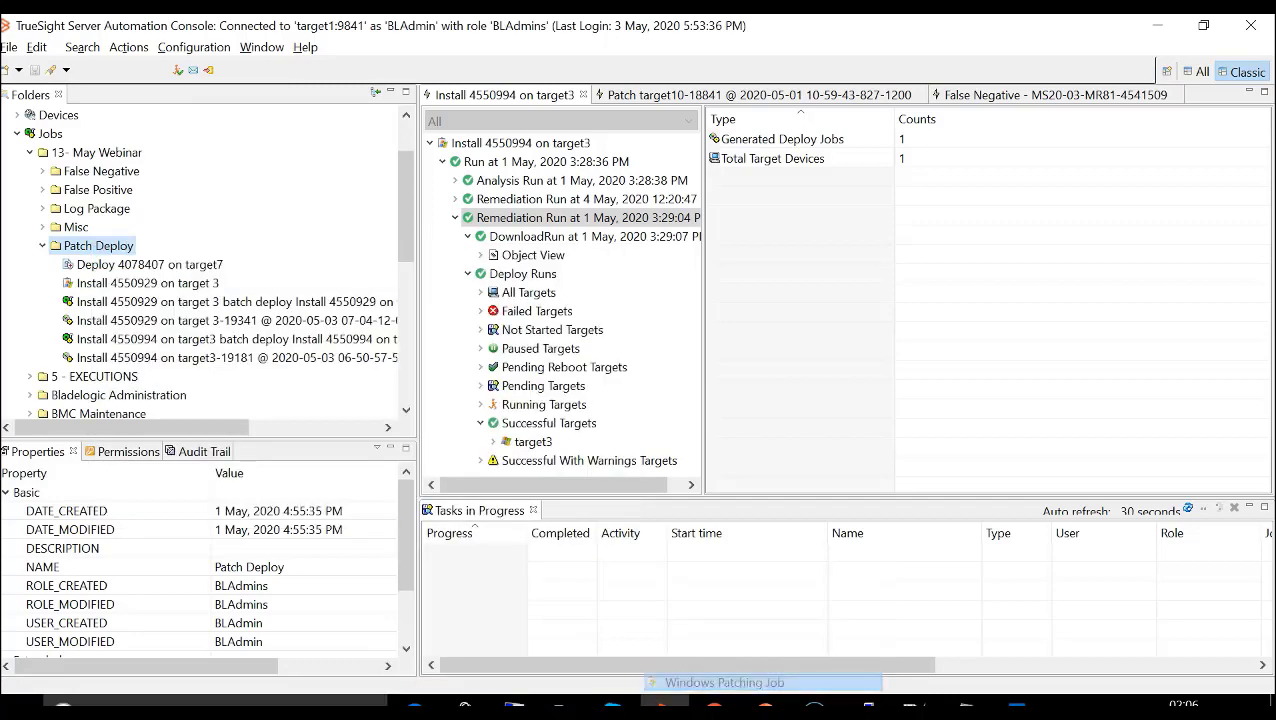
# - Name the new Windows patching job "Deploy Job", keep the default analysis options and enable creation of remediation artifacts
pyautogui.write('D')
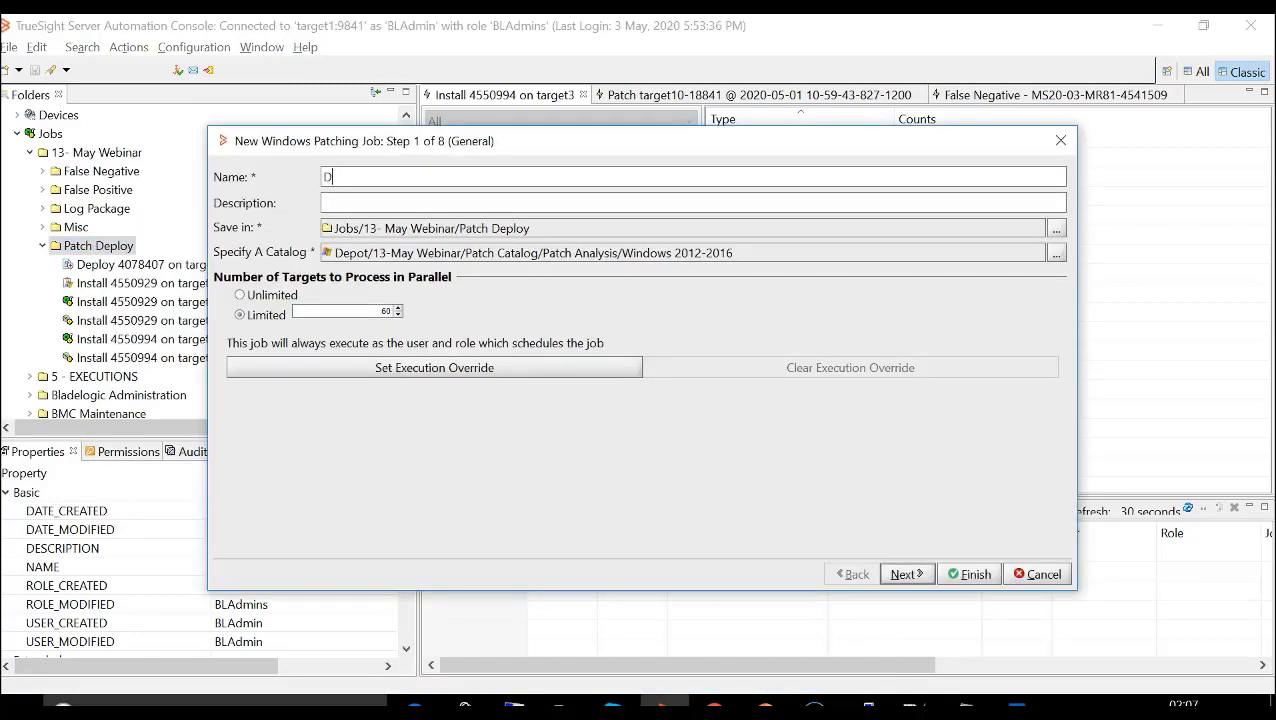
pyautogui.write('eploy Job')
pyautogui.click(906, 574)
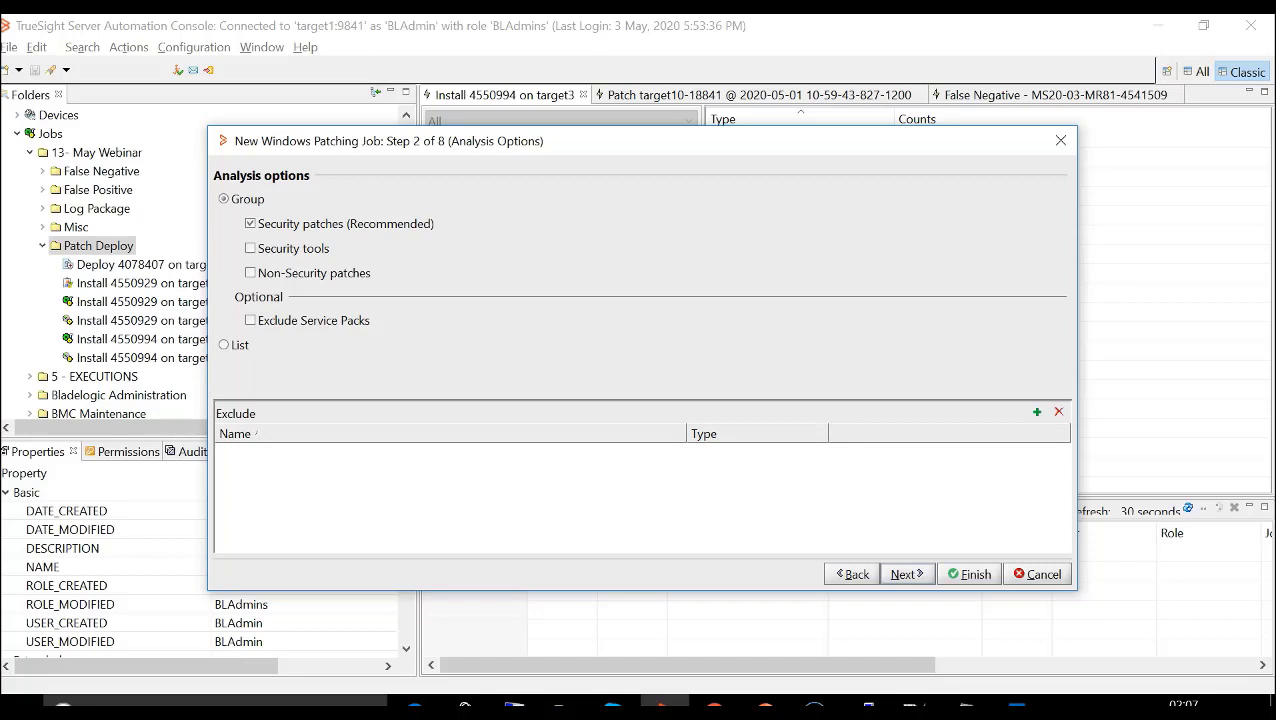
pyautogui.click(906, 574)
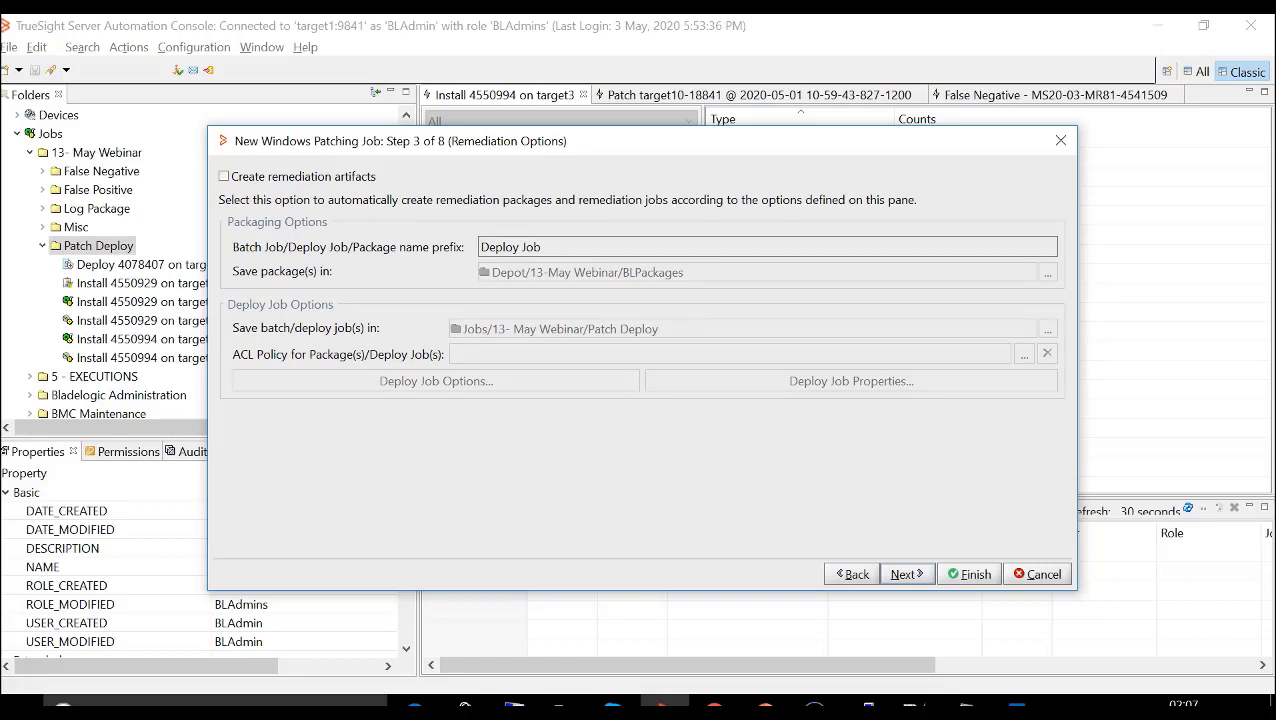
pyautogui.click(224, 176)
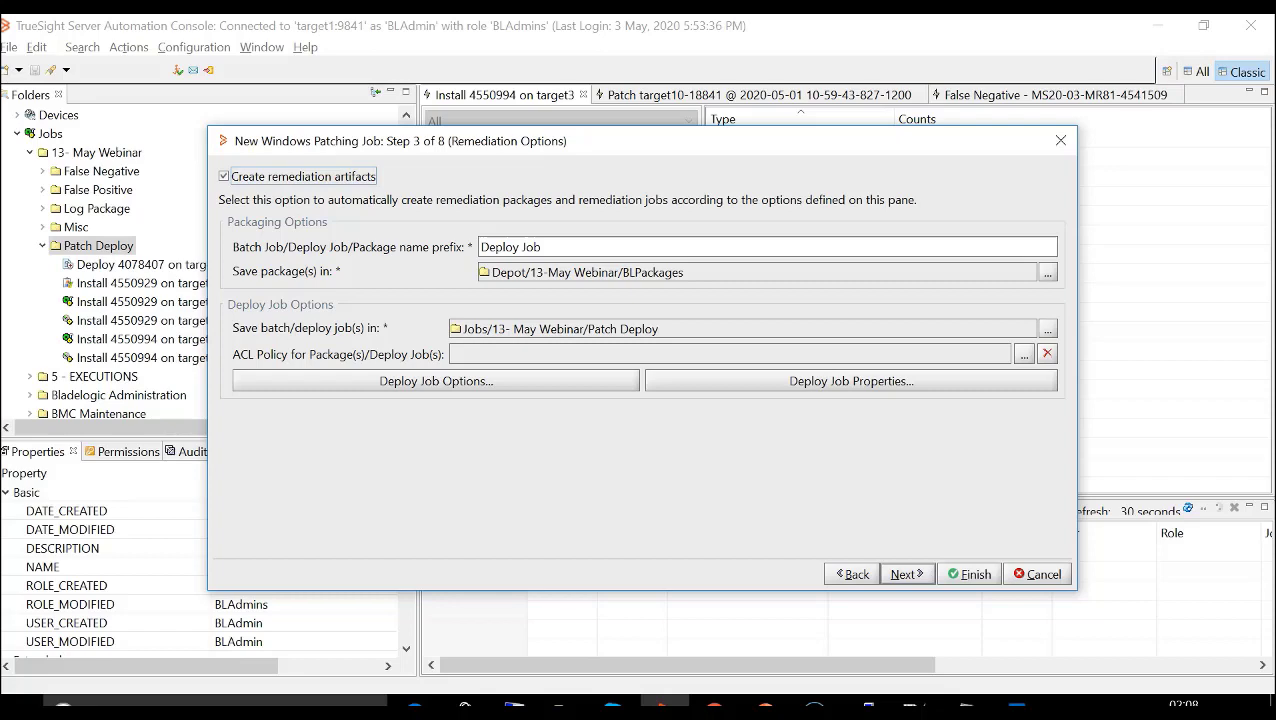
# - Set the deploy job's reboot option to "Ignore item defined reboot setting and reboot at end of job"
pyautogui.click(436, 381)
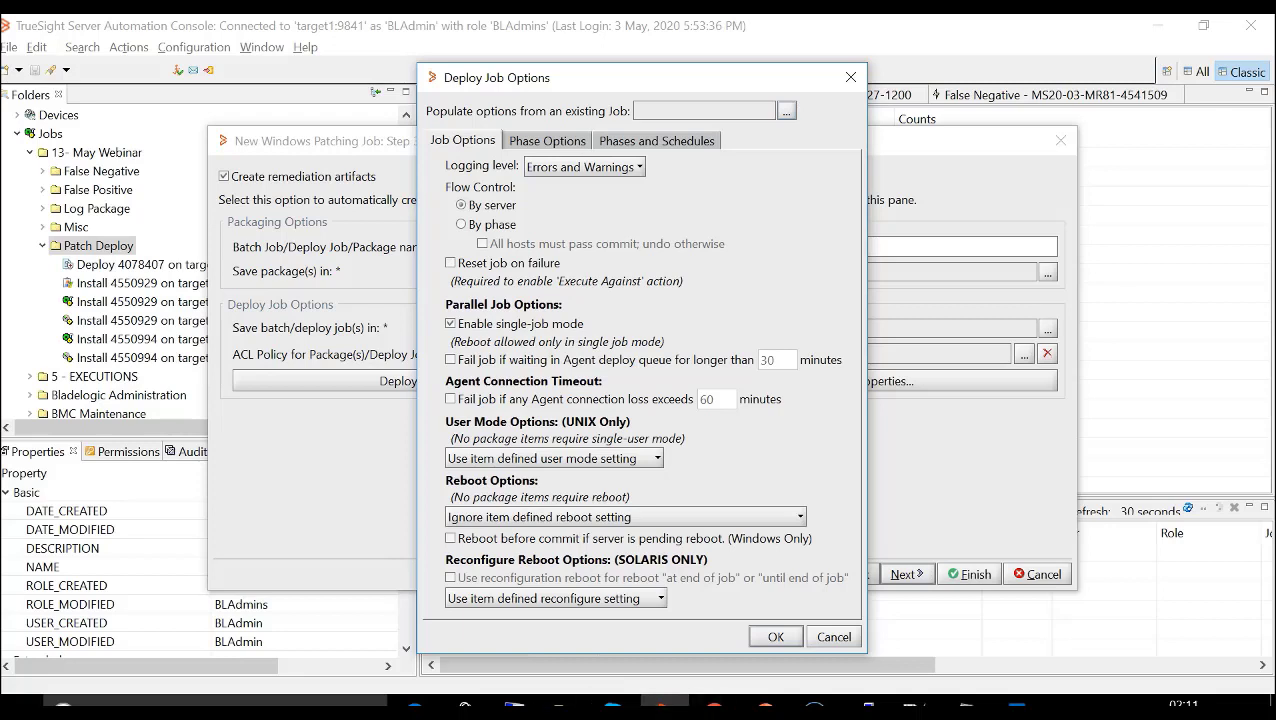
pyautogui.click(799, 517)
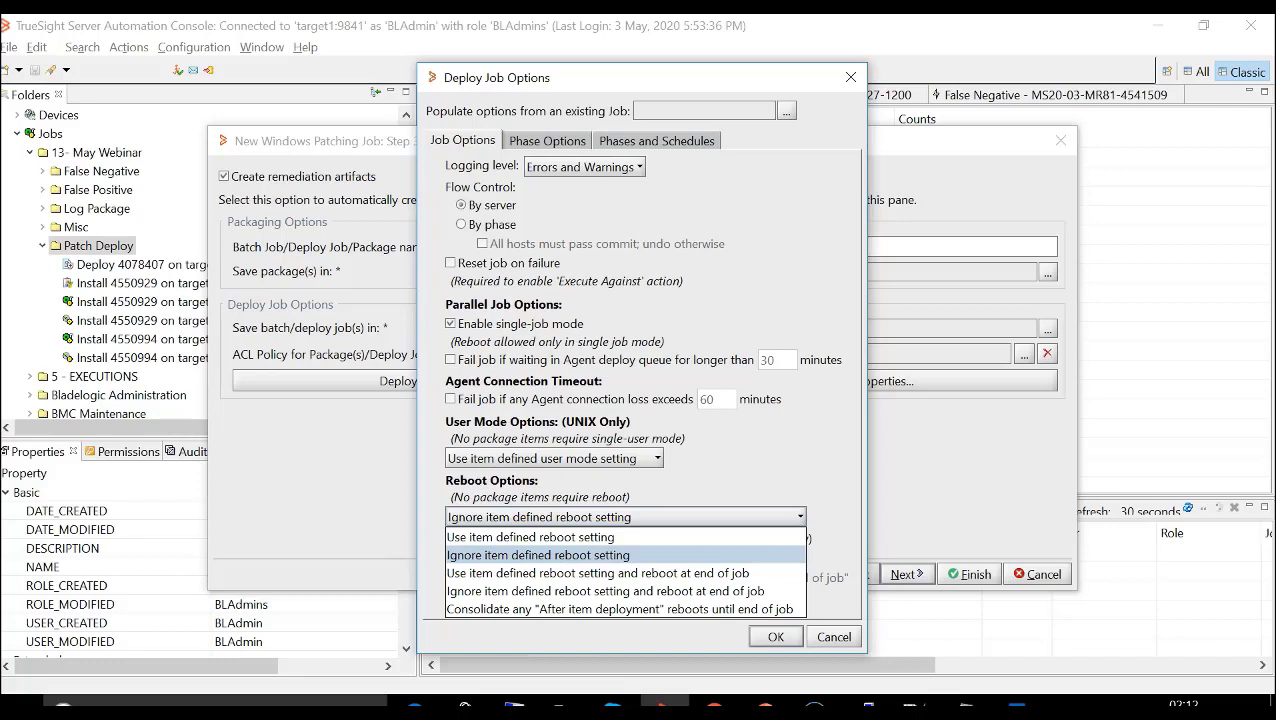
pyautogui.press('Down')
pyautogui.press('Up')
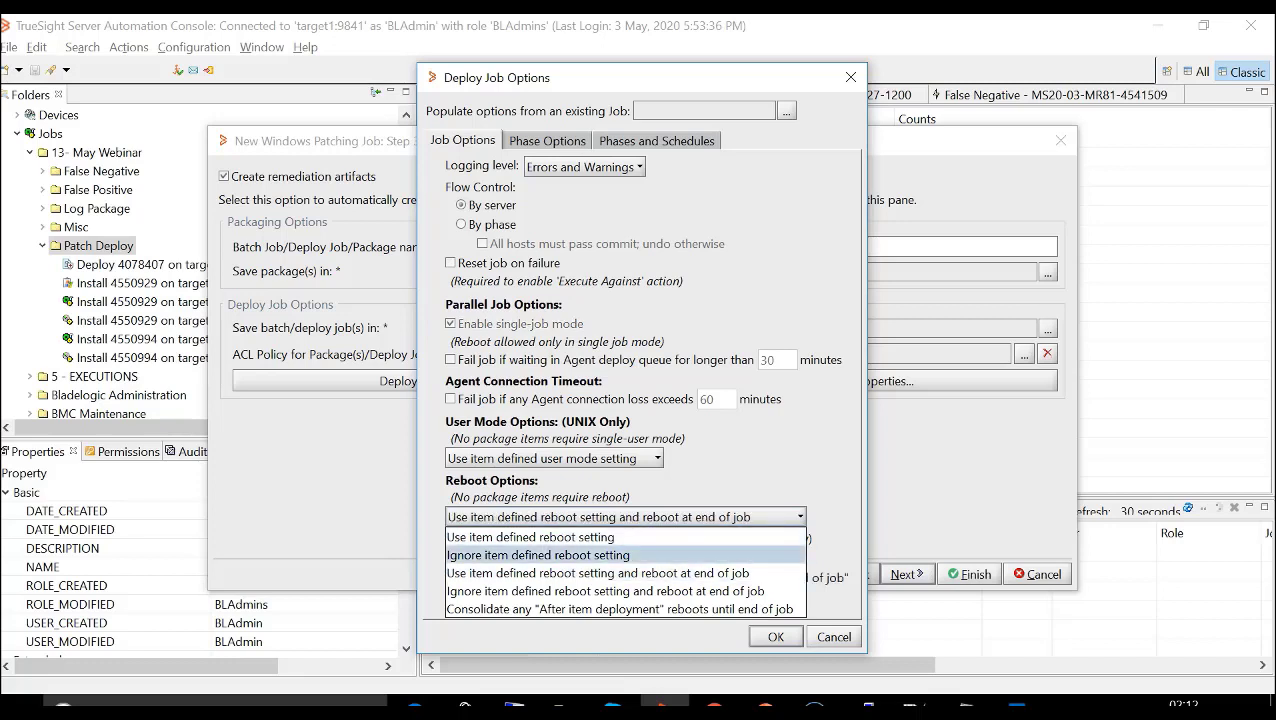
pyautogui.press('Down')
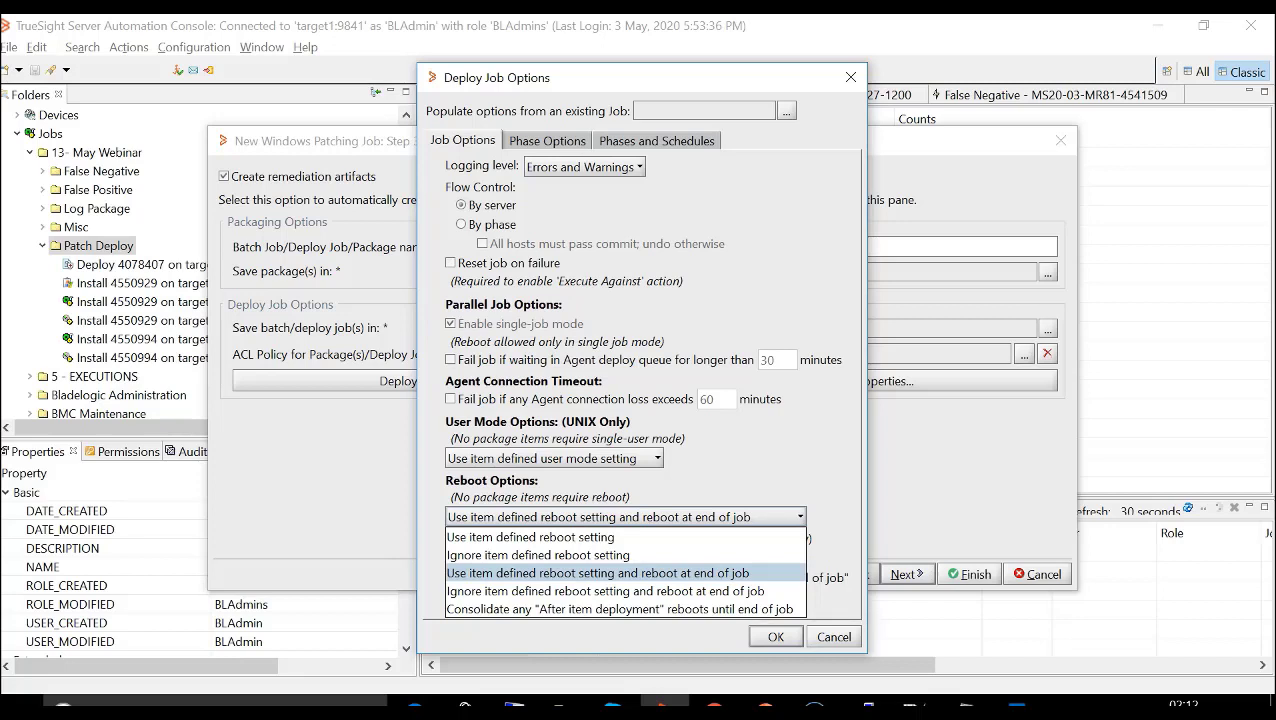
pyautogui.press('Down')
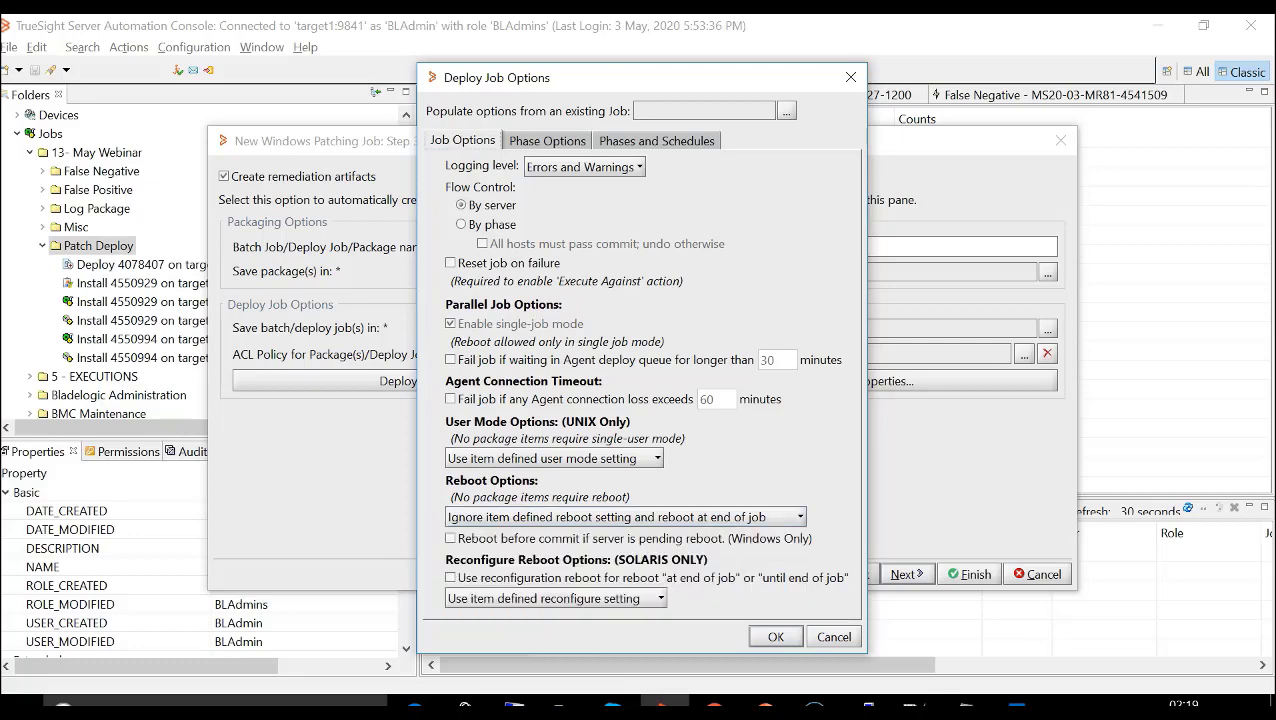
# - Enable preserving the staging area on failure in the phase options and view the pre/post commands without adding any
pyautogui.click(547, 141)
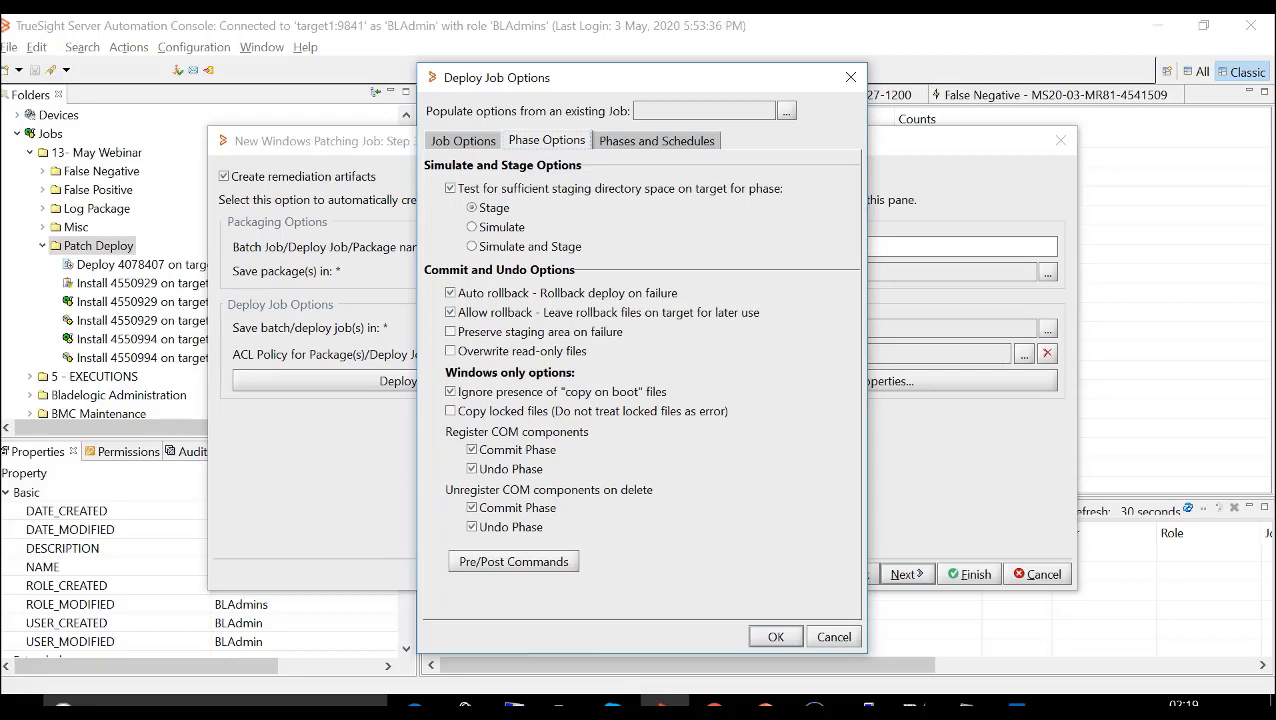
pyautogui.click(451, 332)
pyautogui.click(513, 562)
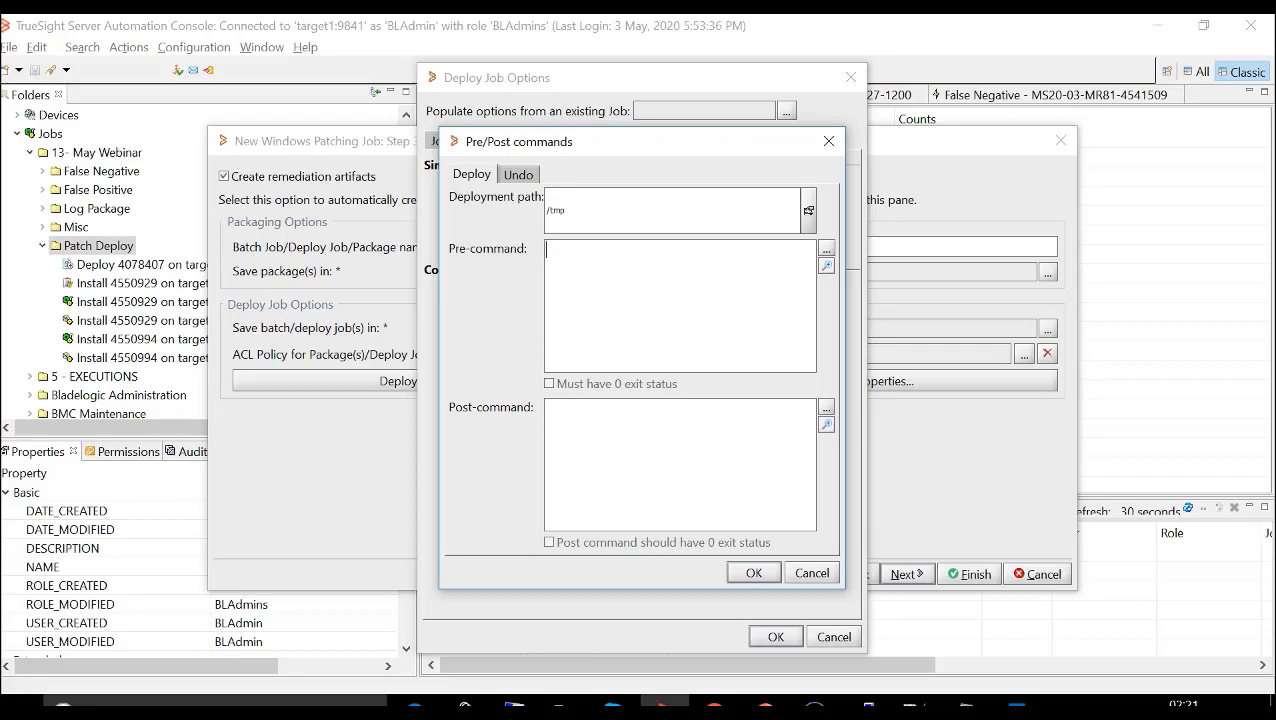
pyautogui.press('Escape')
# - Include the Simulate phase alongside Commit and try direct staging before choosing indirect staging using repeaters
pyautogui.click(656, 141)
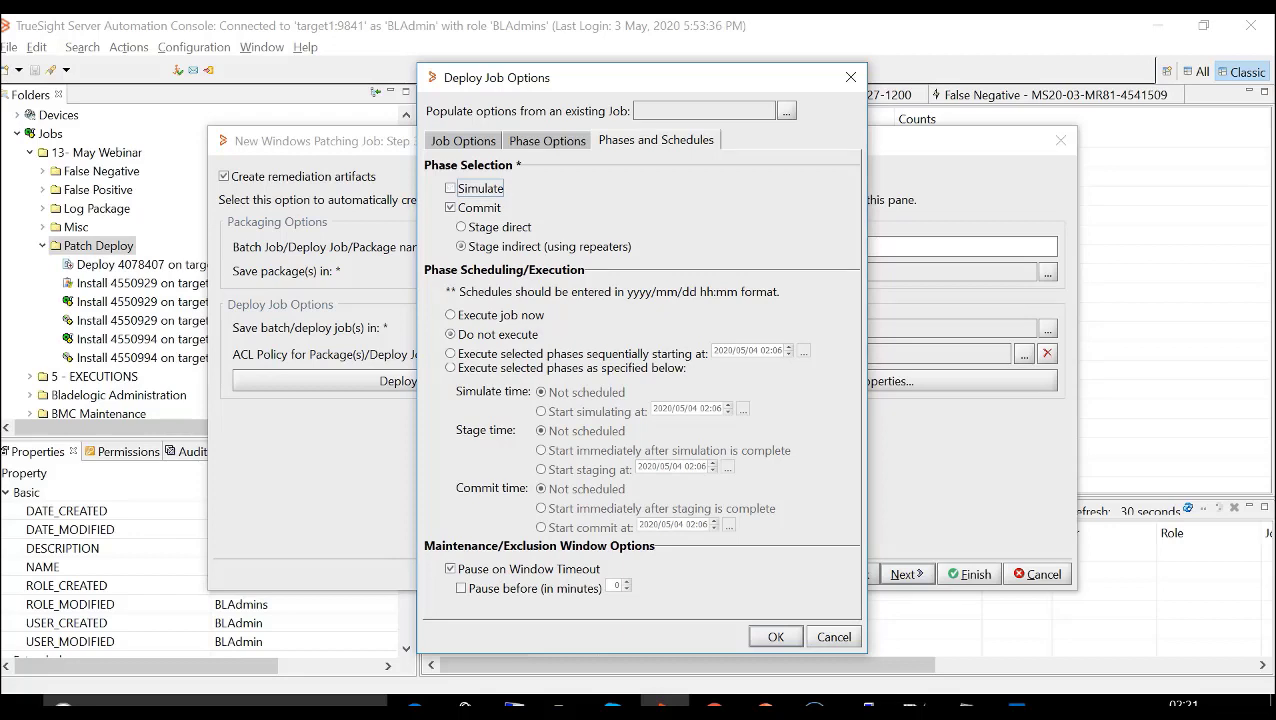
pyautogui.press('space')
pyautogui.click(461, 227)
pyautogui.click(461, 246)
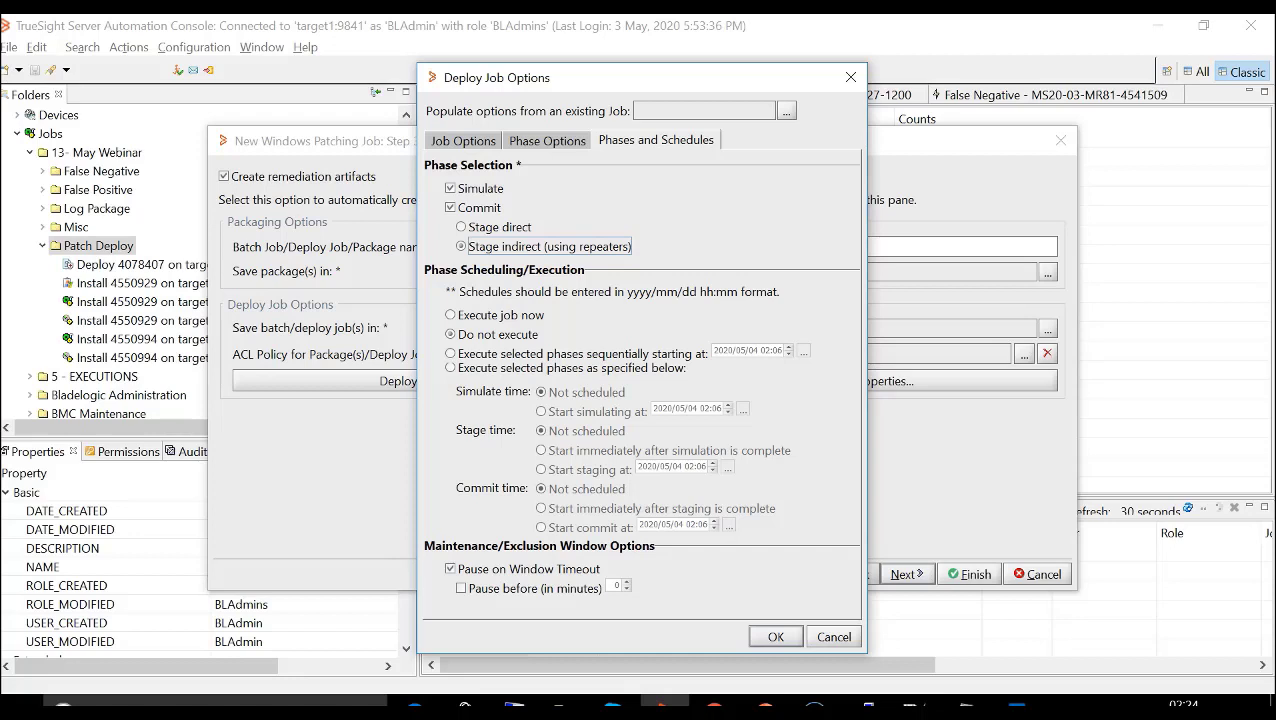
# - Go through the phase execution choices, select "Execute selected phases as specified below" and accept the deploy job options
pyautogui.click(451, 315)
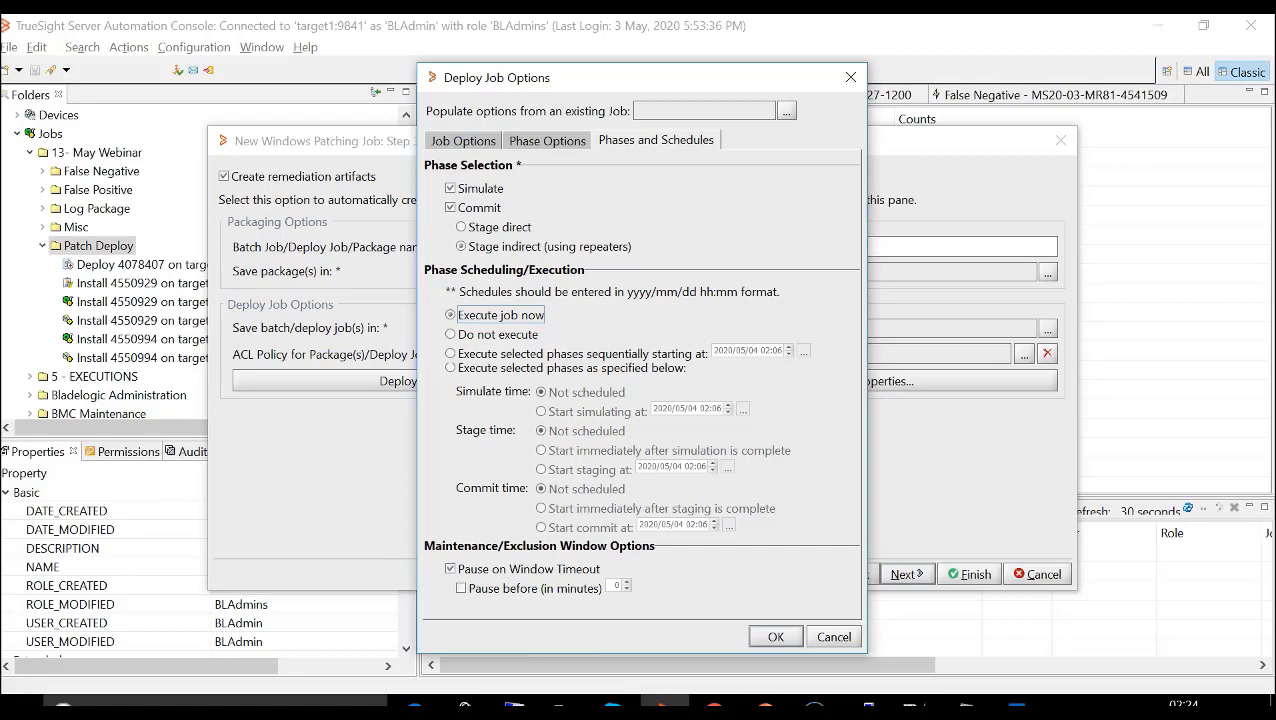
pyautogui.click(451, 334)
pyautogui.click(451, 353)
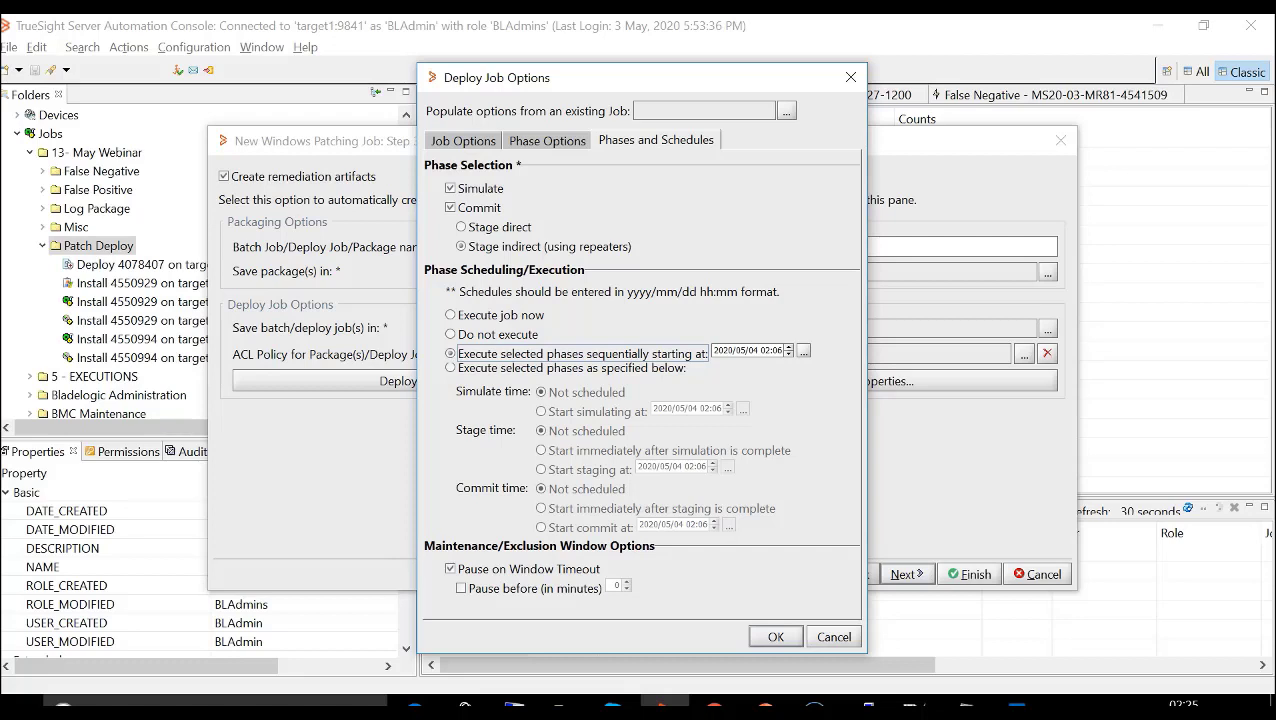
pyautogui.press('Down')
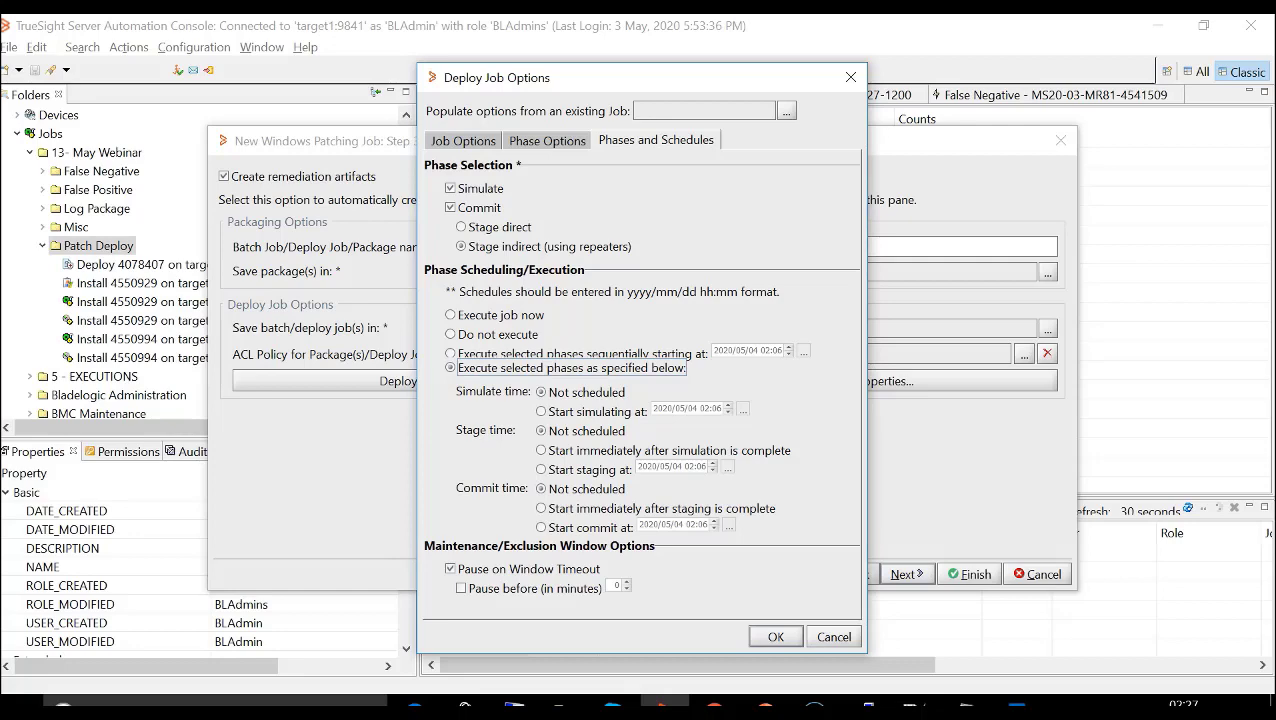
pyautogui.click(775, 637)
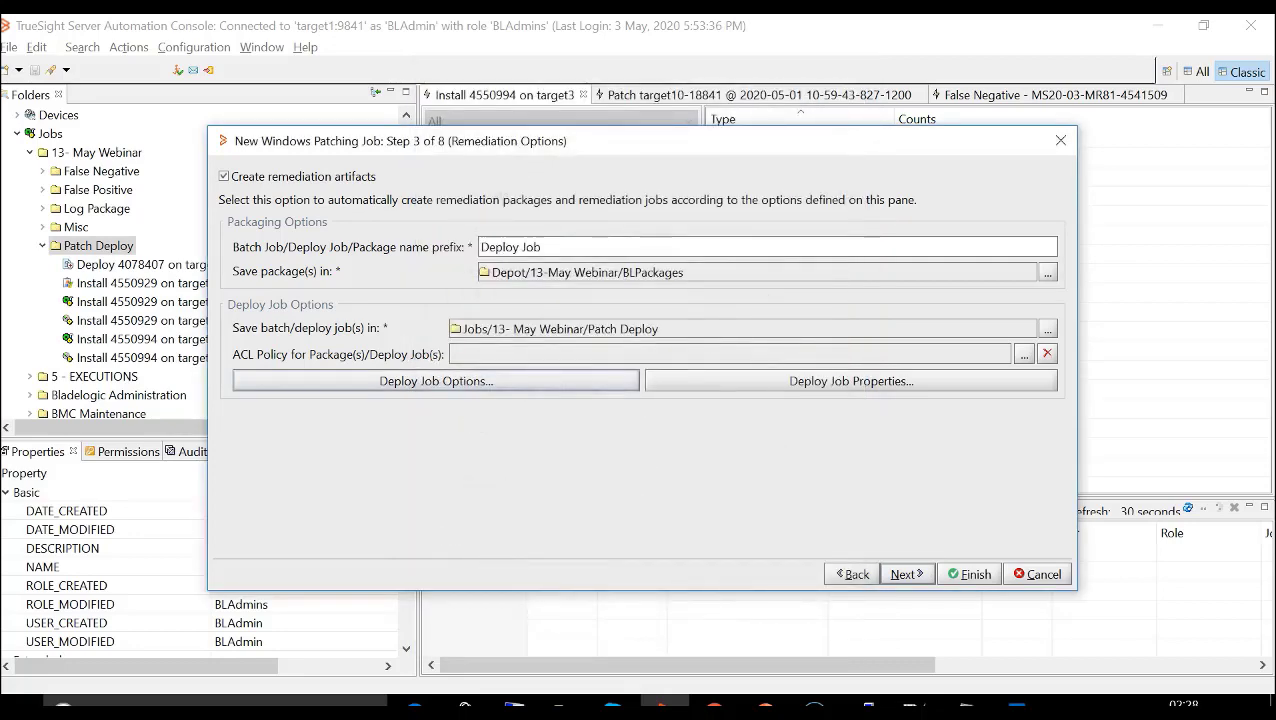
# - Go through the patching job's targets, notifications and schedules pages, then cancel the new job
pyautogui.click(906, 574)
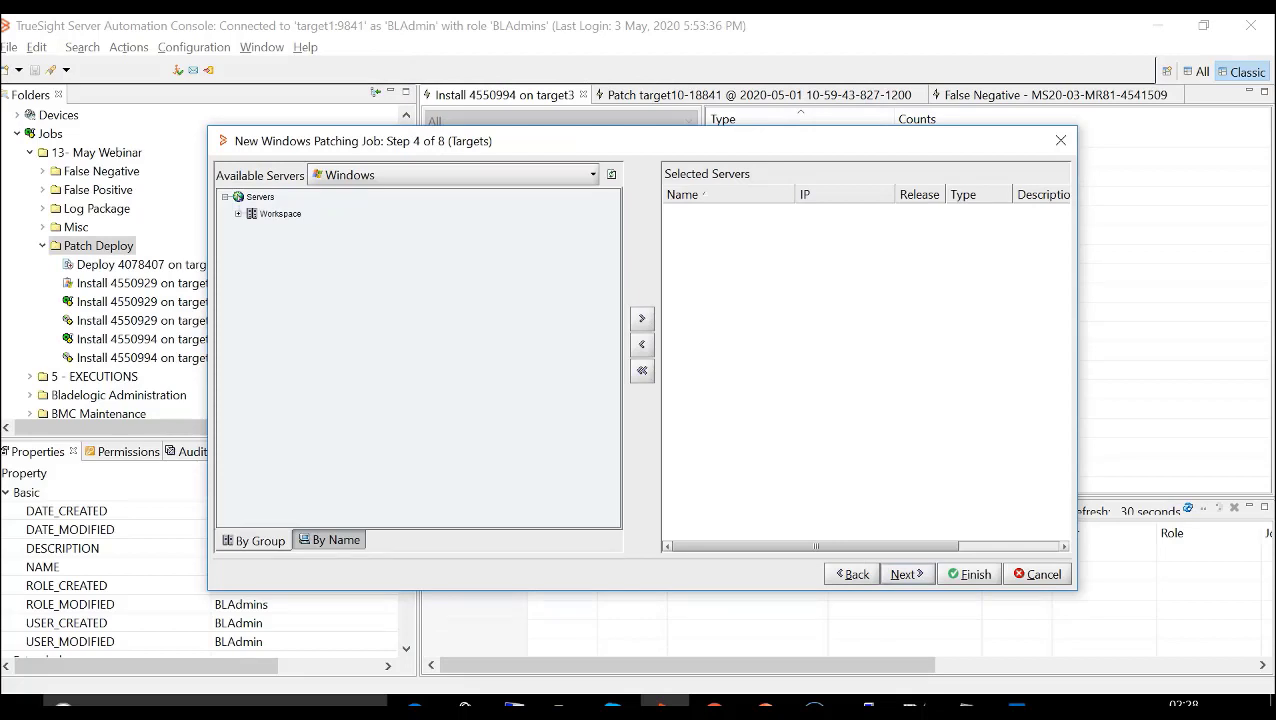
pyautogui.click(906, 574)
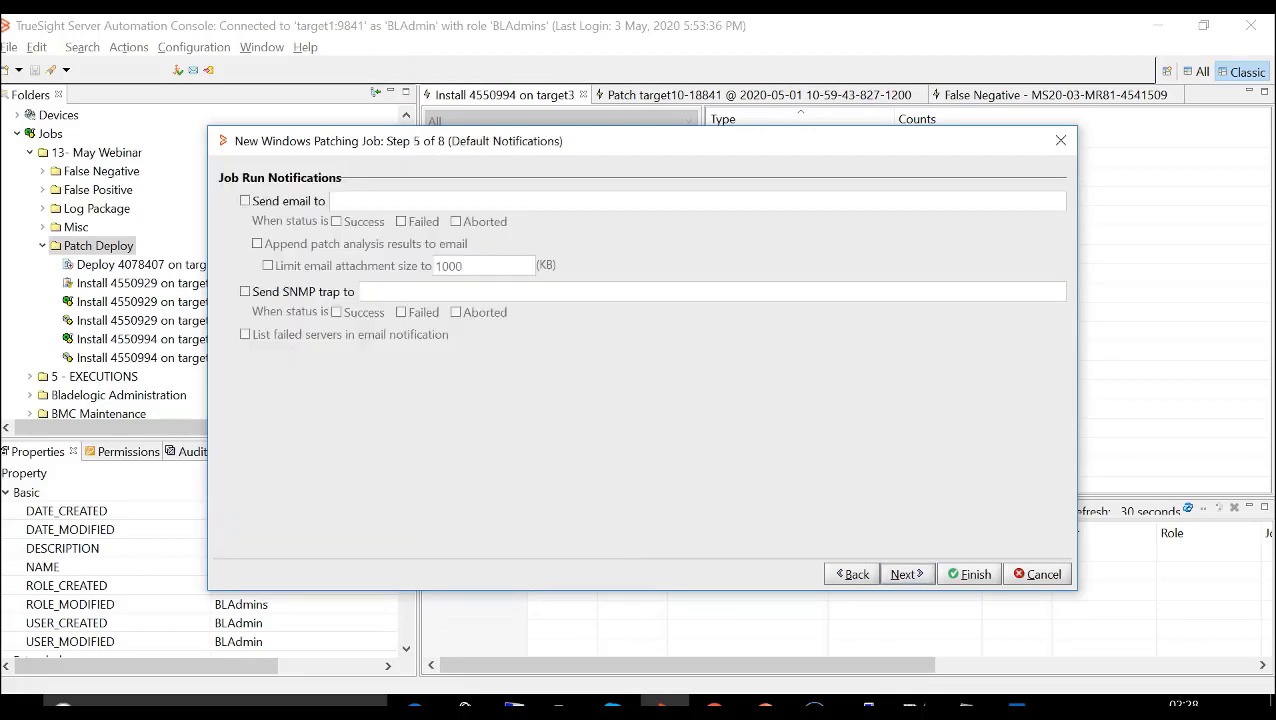
pyautogui.click(906, 574)
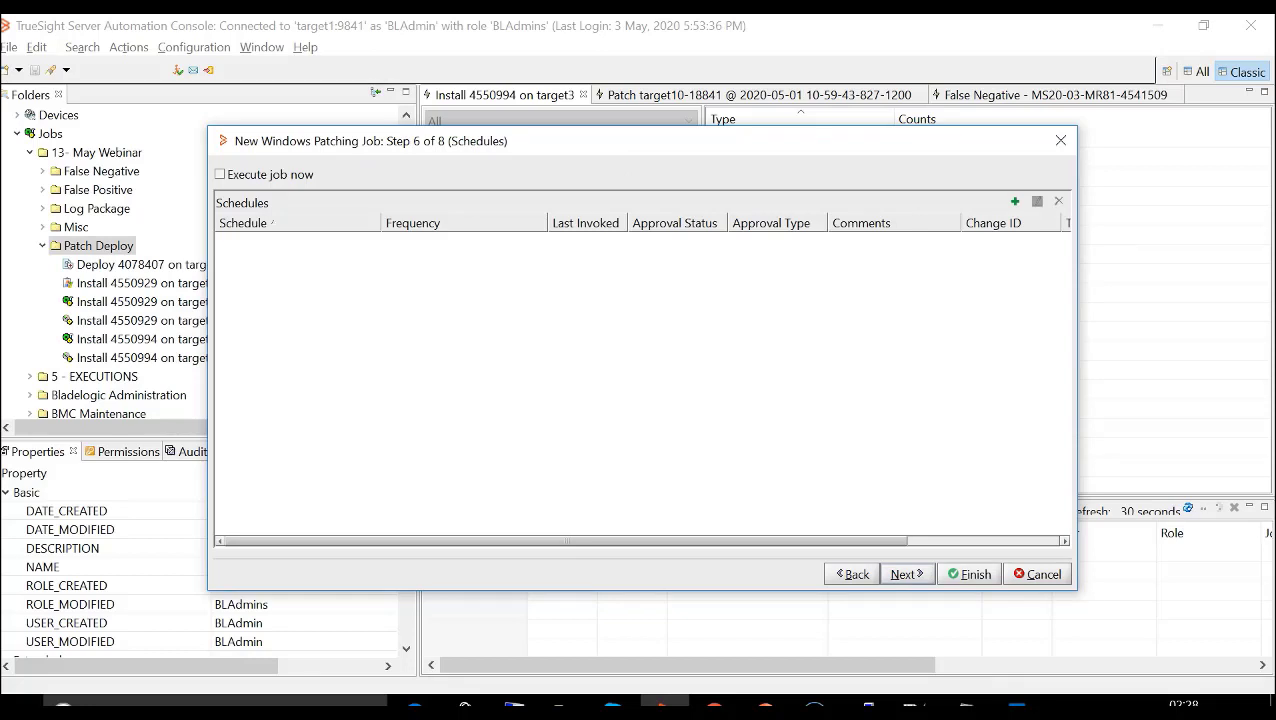
pyautogui.click(1037, 574)
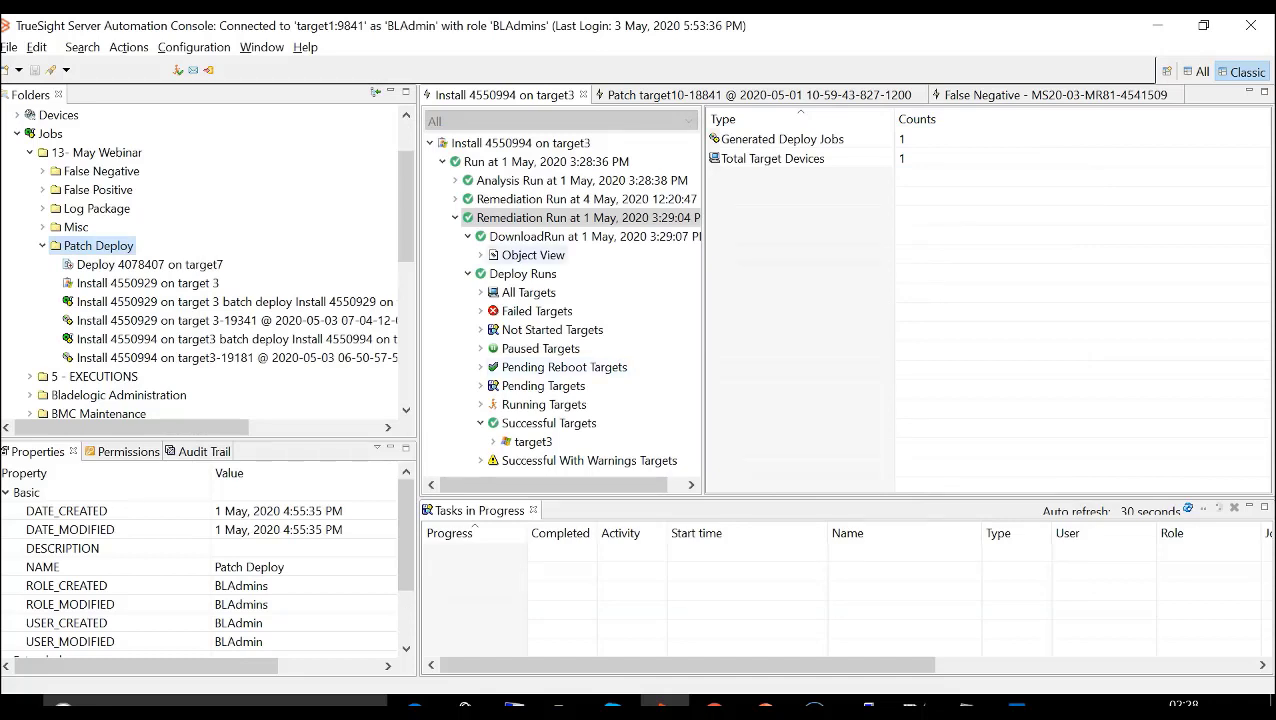
# - Review the download run and deploy runs under the 1 May remediation run of Install 4550994 on target3
pyautogui.click(442, 162)
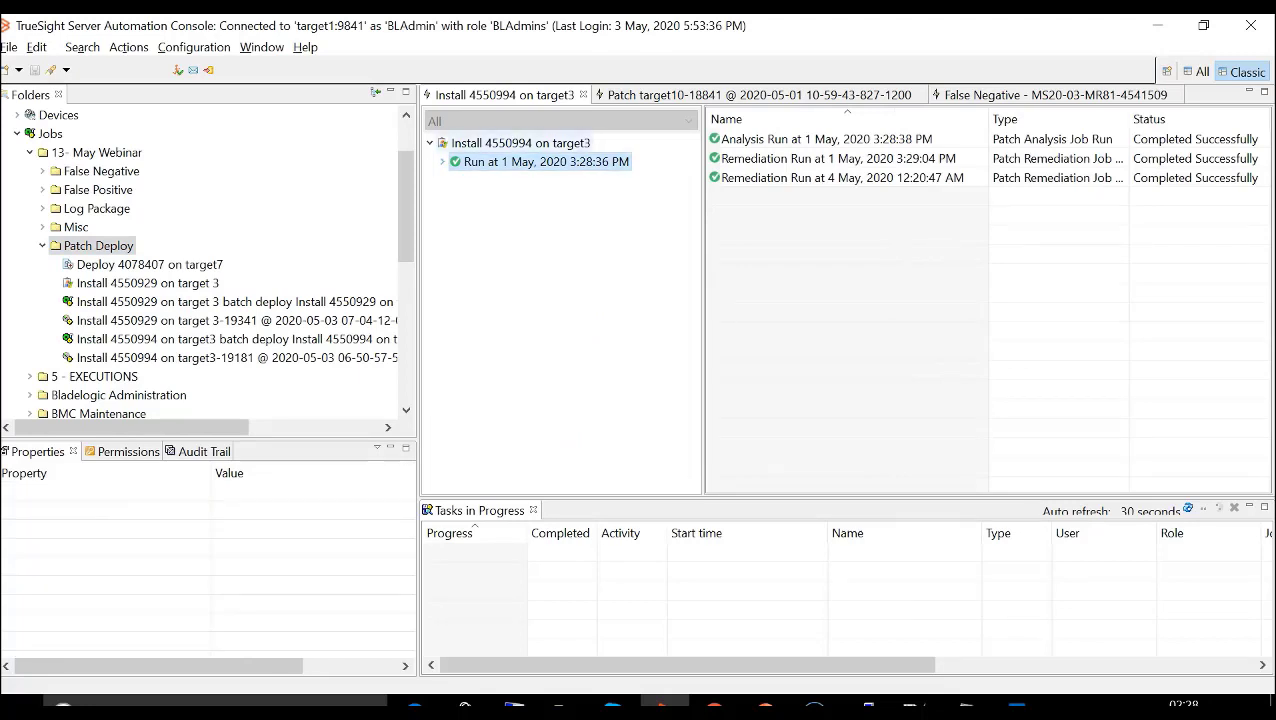
pyautogui.click(442, 162)
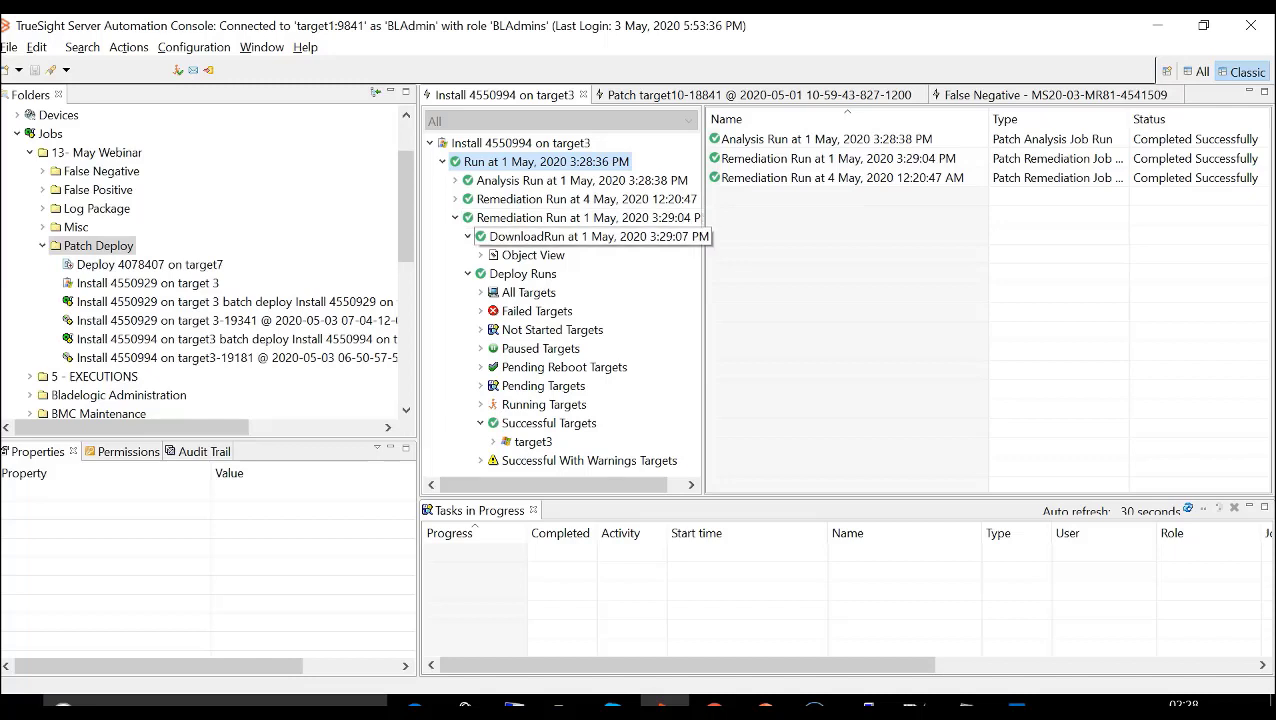
pyautogui.click(598, 237)
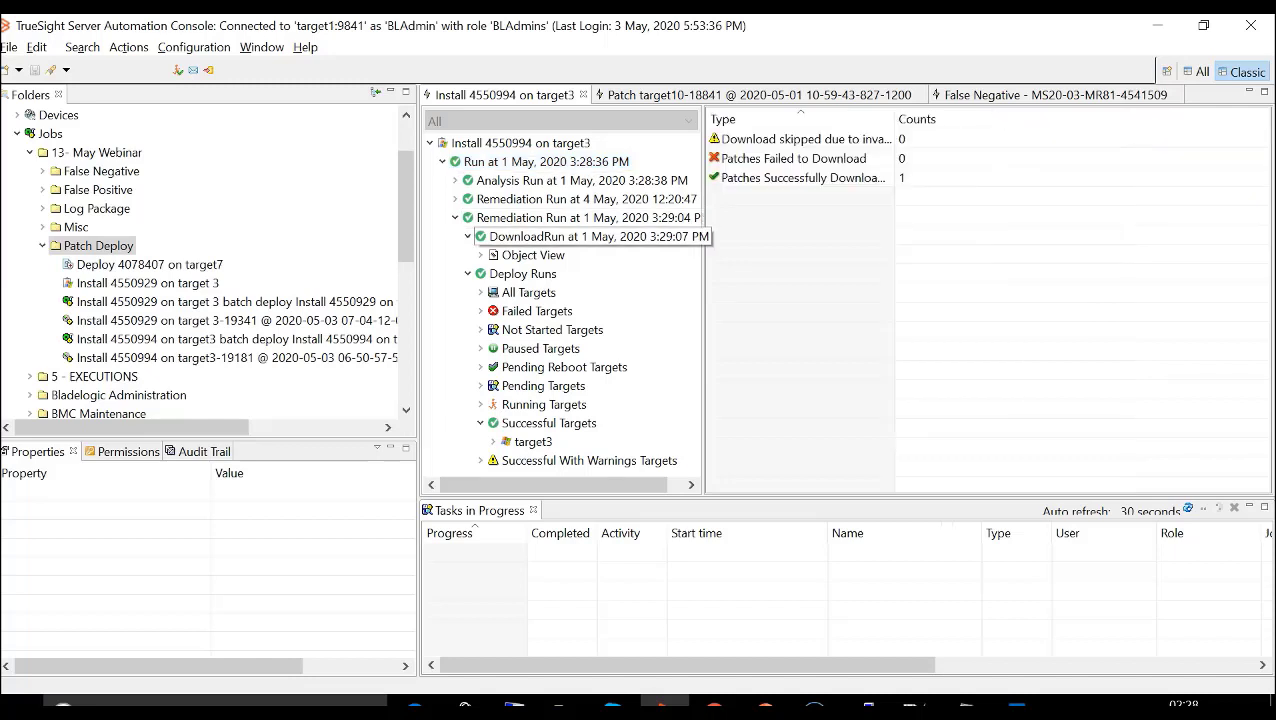
pyautogui.click(523, 274)
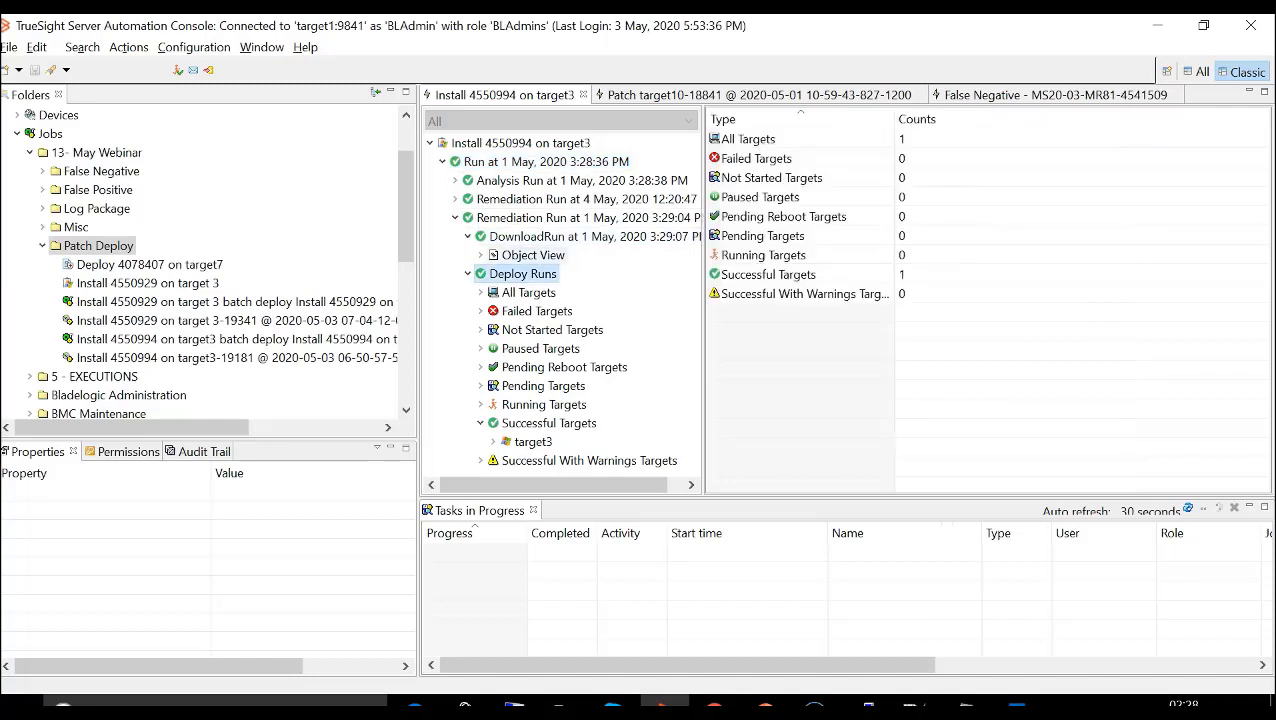
pyautogui.click(598, 237)
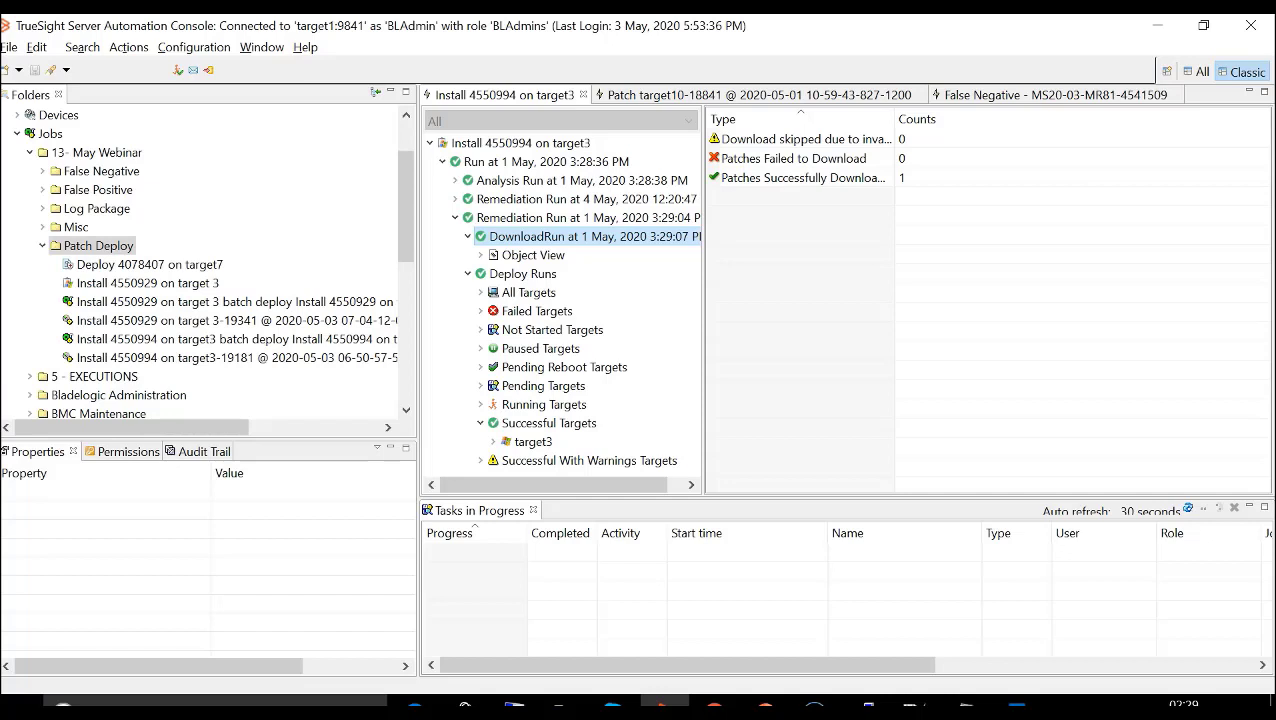
pyautogui.click(590, 218)
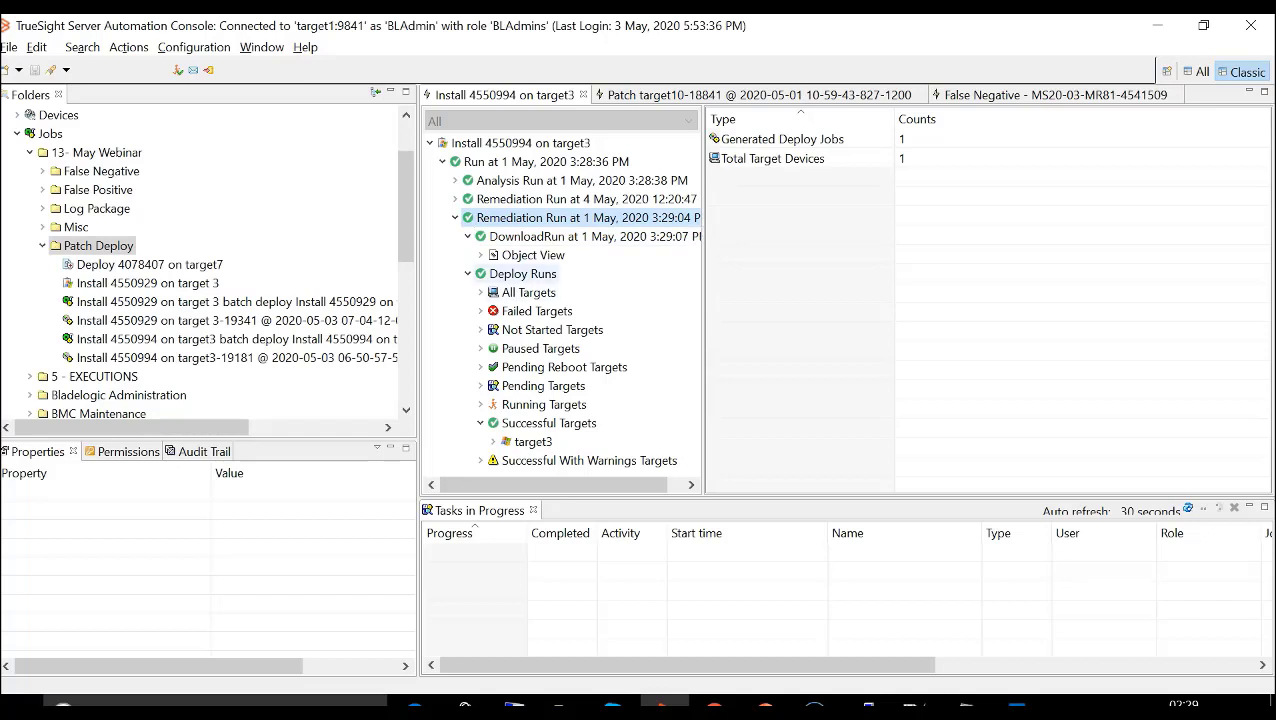
# - Show the log of the 1 May DownloadRun, check its patch download messages and close it
pyautogui.click(518, 237)
pyautogui.rightClick(516, 237)
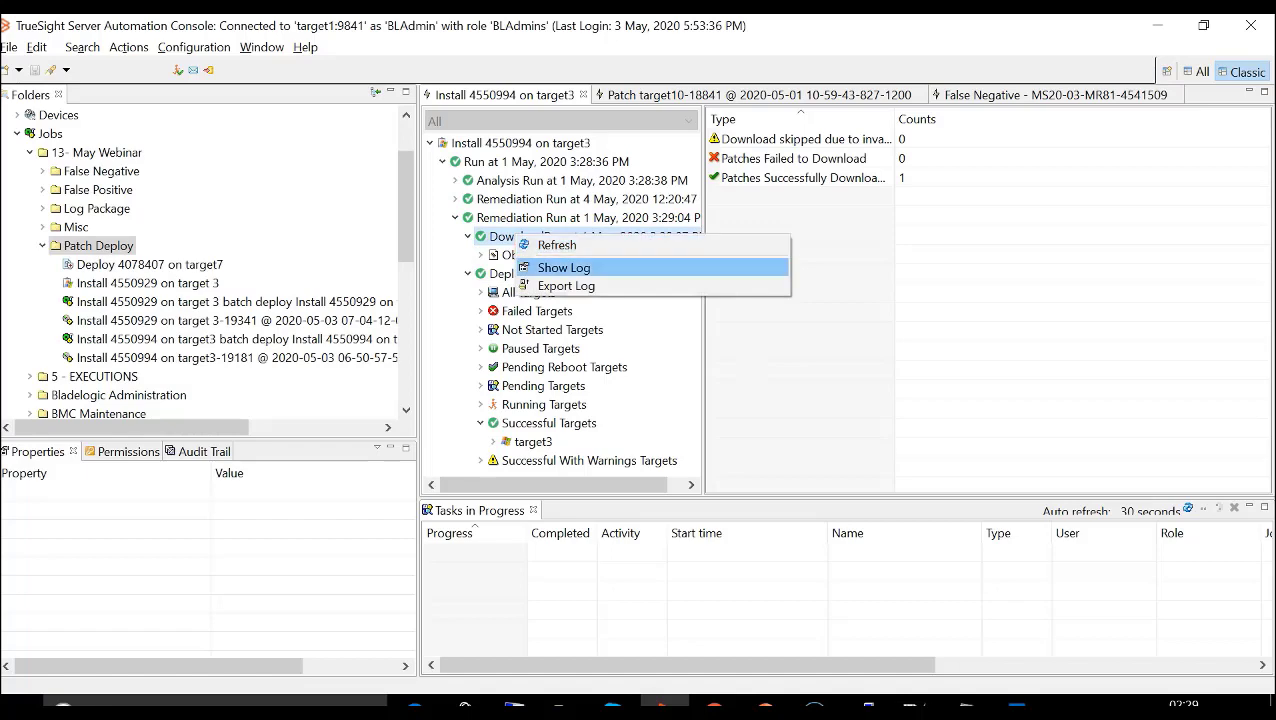
pyautogui.click(563, 268)
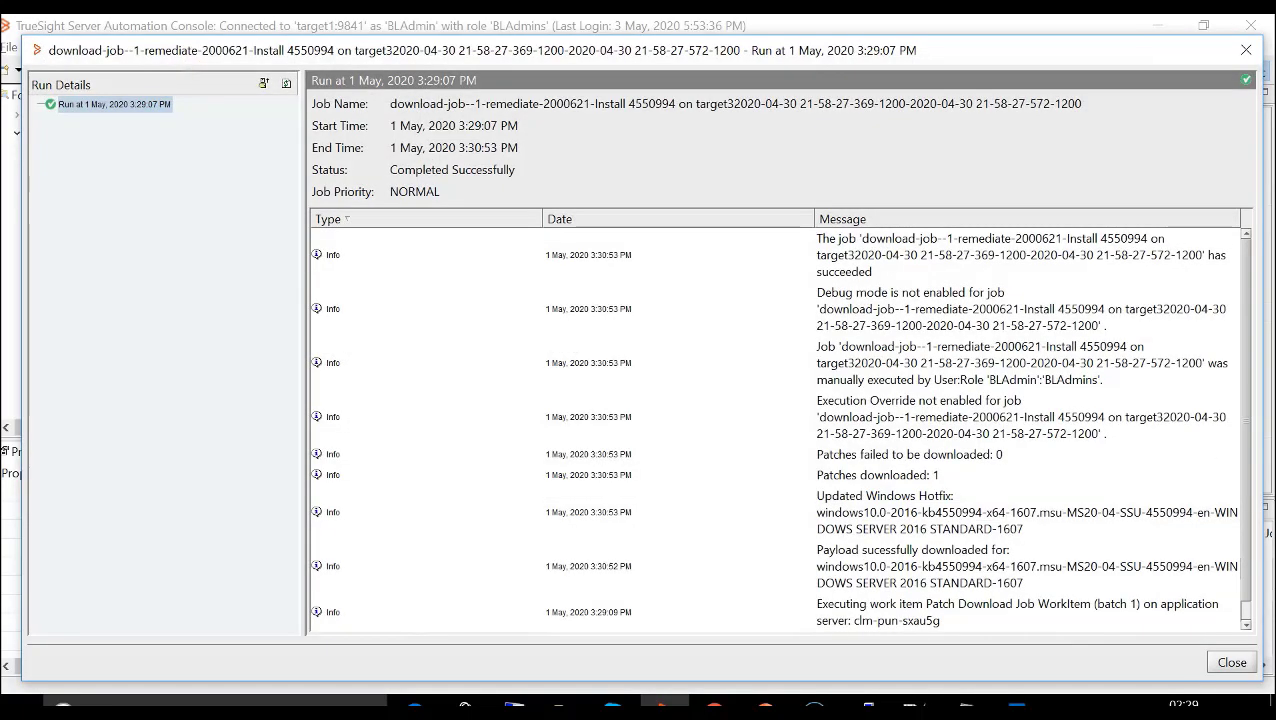
pyautogui.scroll(-1, 779, 425)
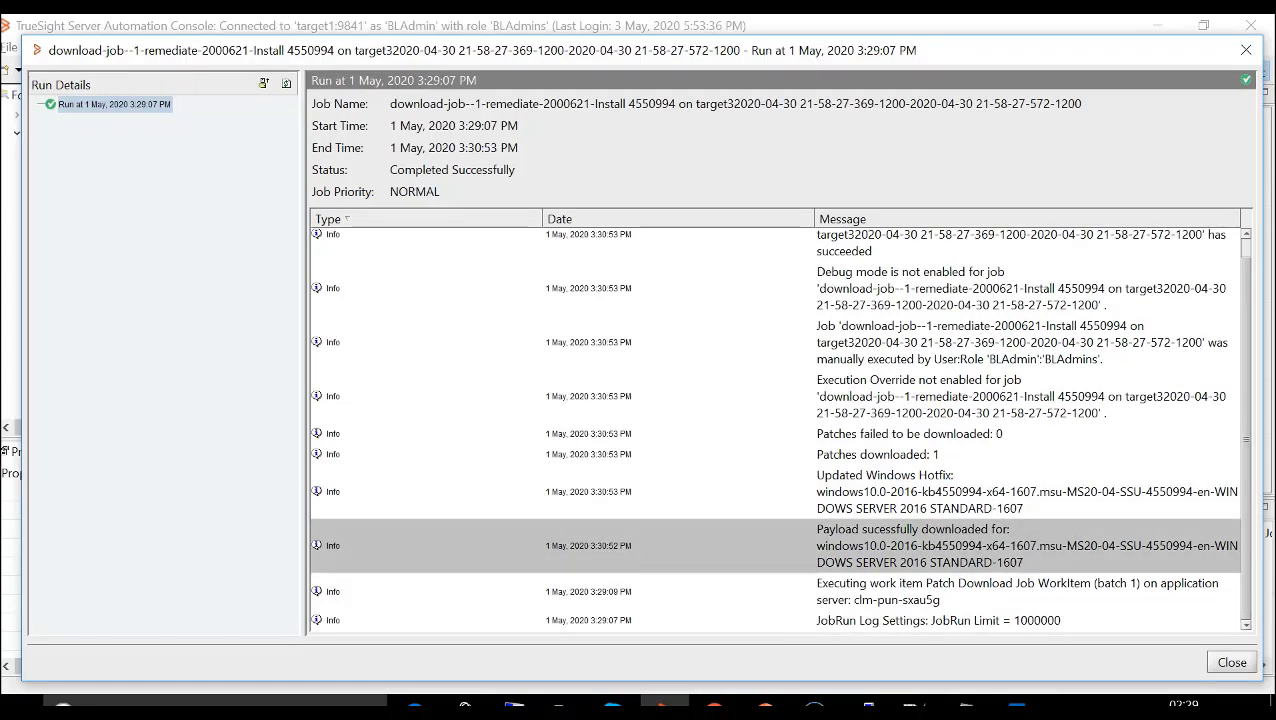
pyautogui.click(878, 455)
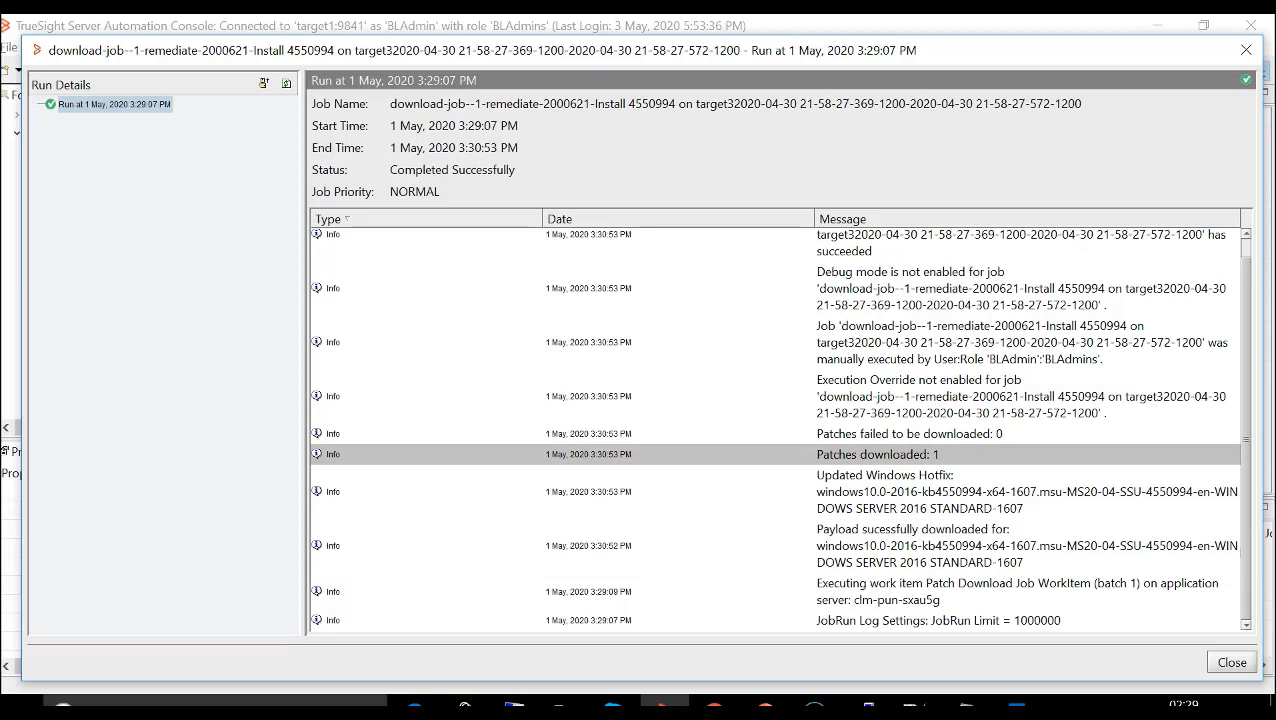
pyautogui.click(1232, 662)
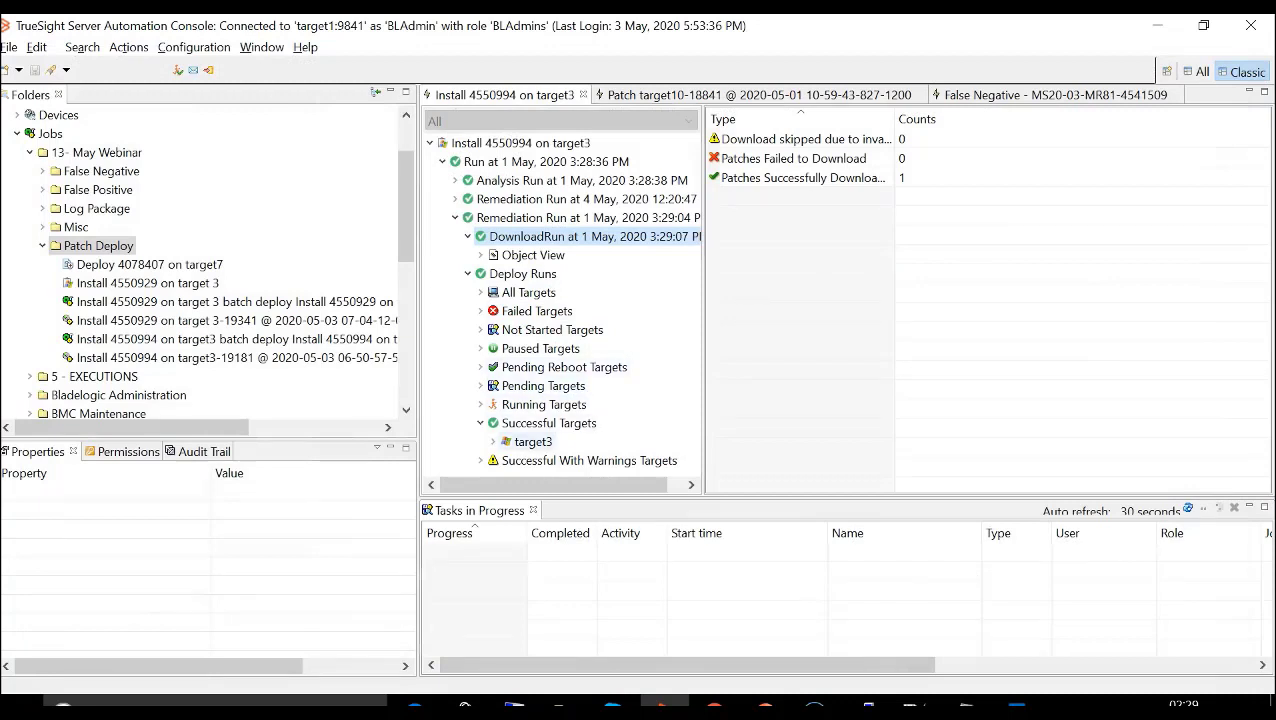
# - View the Simulate, Stage and Commit log messages for target3 under the successful deploy targets
pyautogui.click(532, 442)
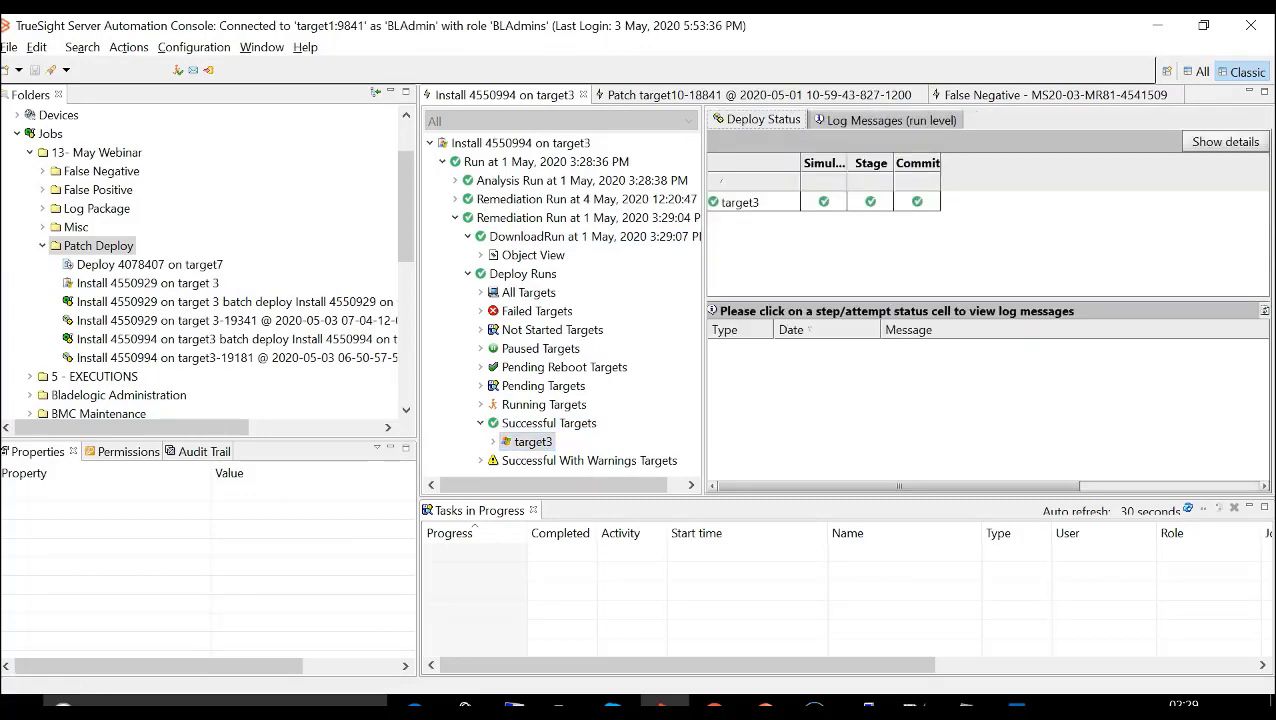
pyautogui.click(823, 202)
pyautogui.click(870, 202)
pyautogui.click(917, 202)
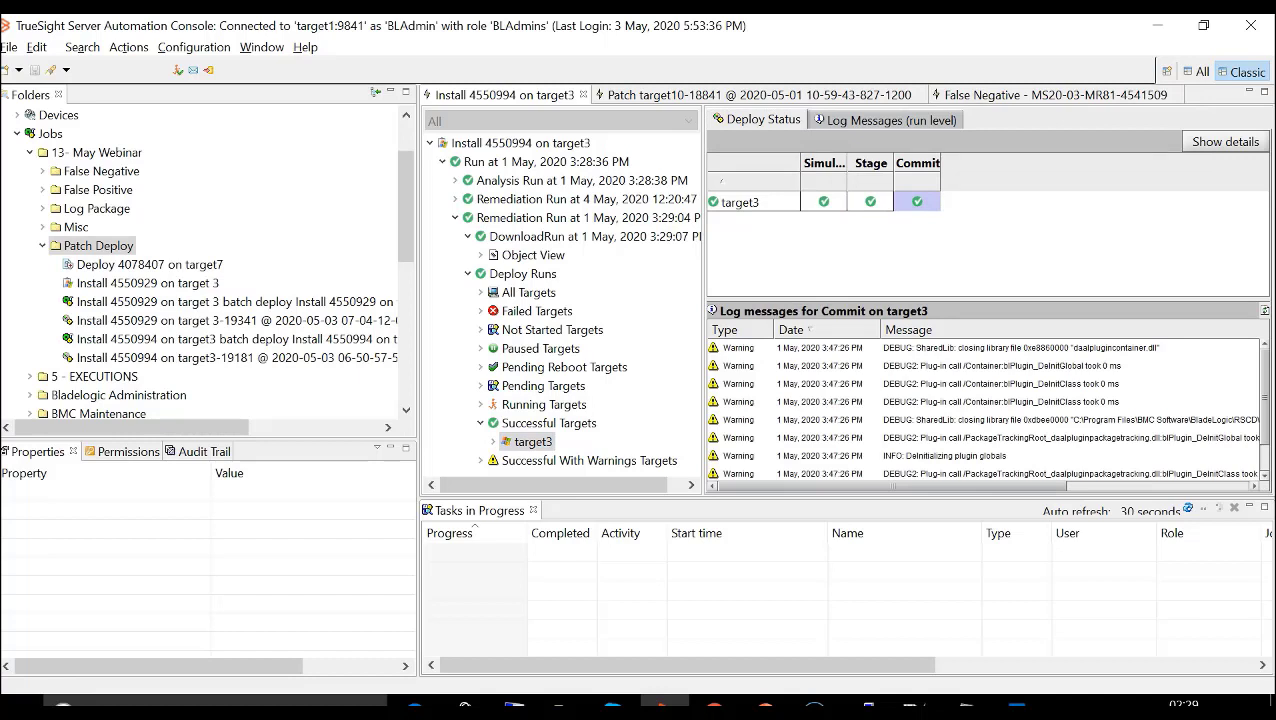
pyautogui.moveTo(917, 202)
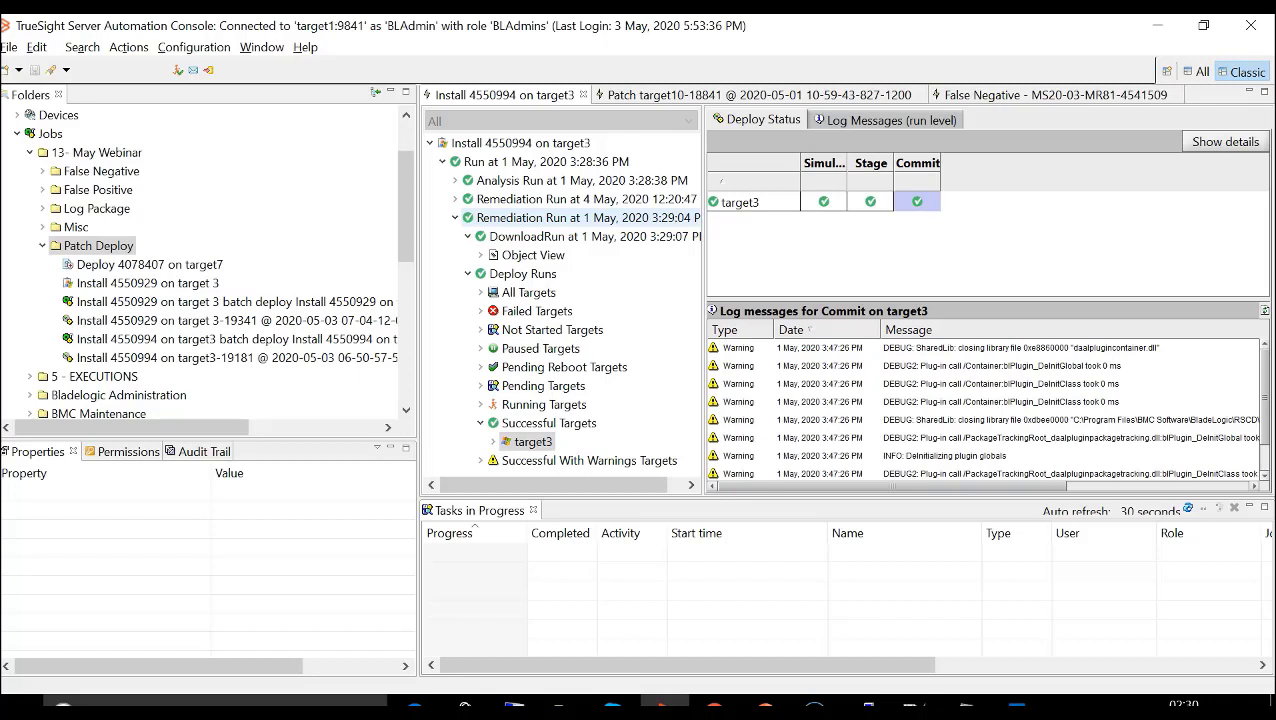
# - Show the generated batch deploy job results of the 1 May remediation run, check target3's deploy phase times and close them
pyautogui.click(540, 218)
pyautogui.rightClick(540, 218)
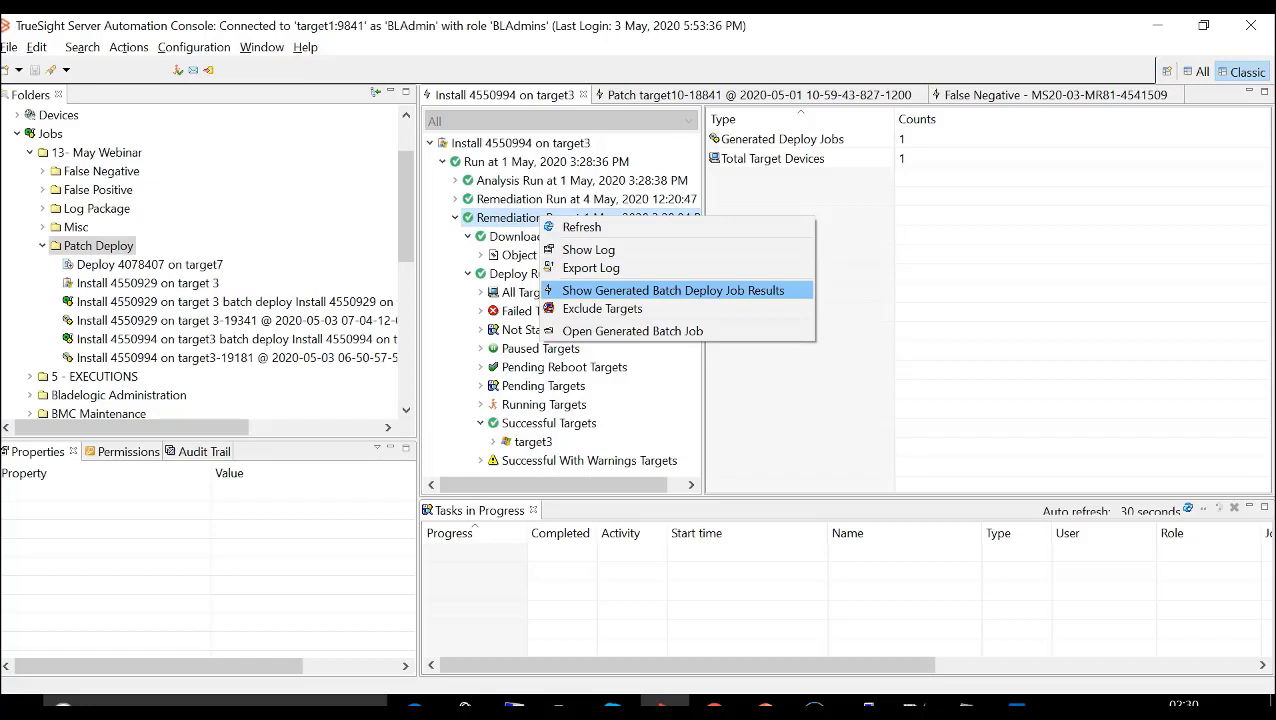
pyautogui.click(650, 290)
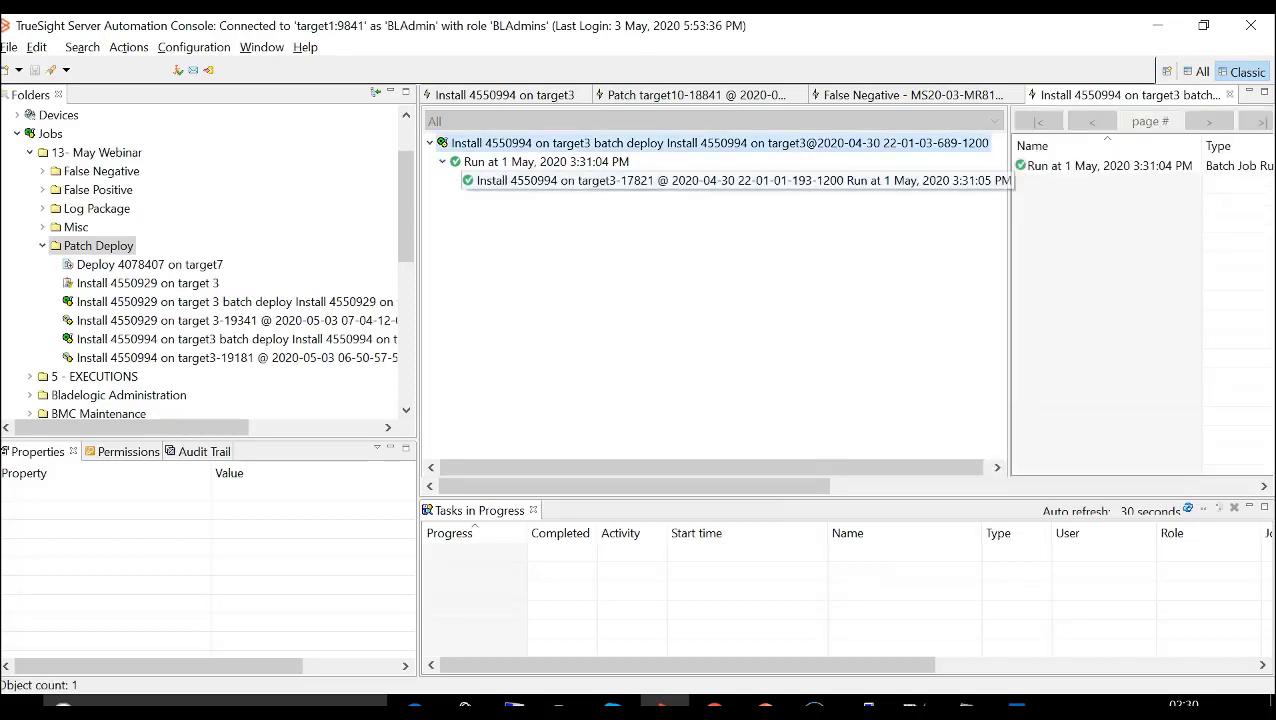
pyautogui.click(640, 181)
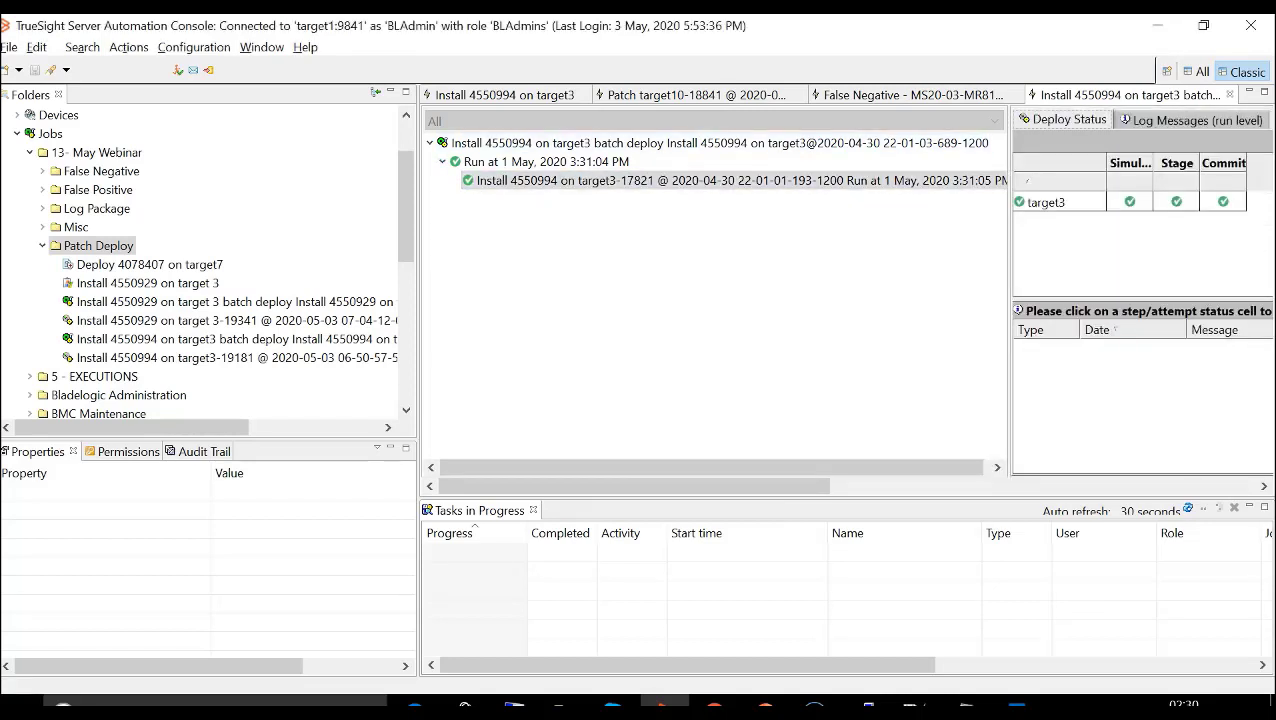
pyautogui.moveTo(1129, 202)
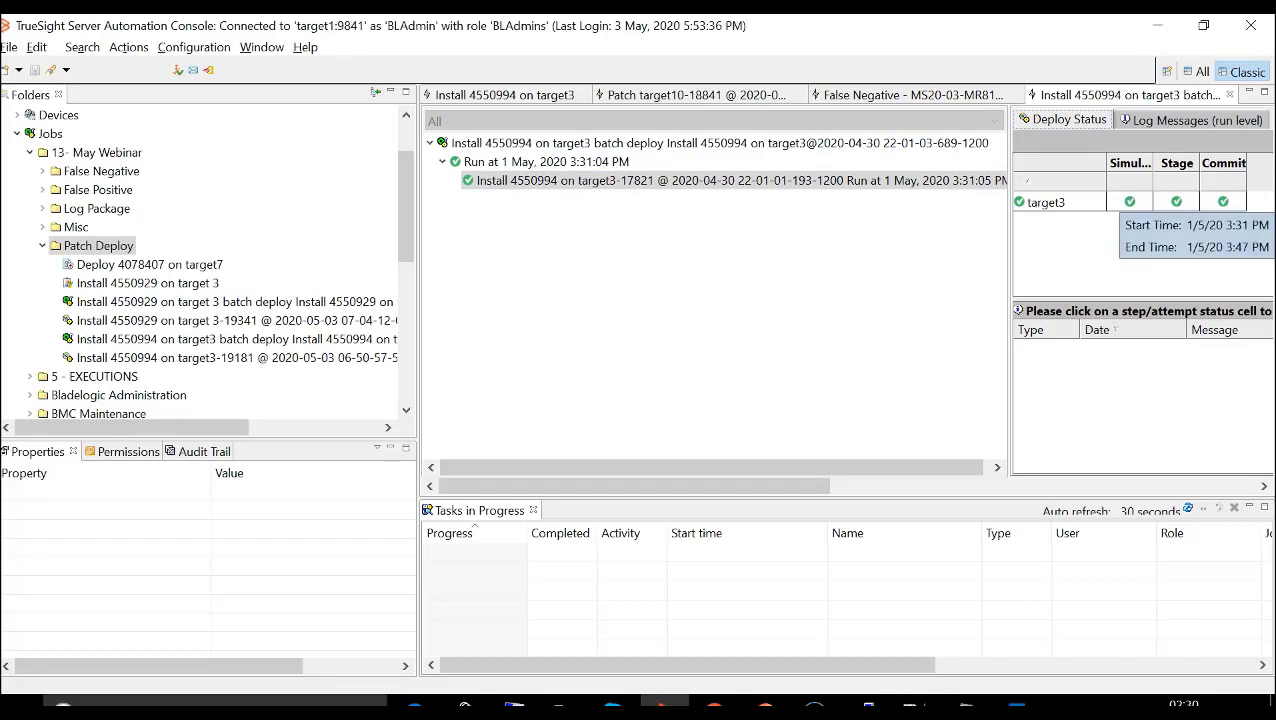
pyautogui.click(1230, 95)
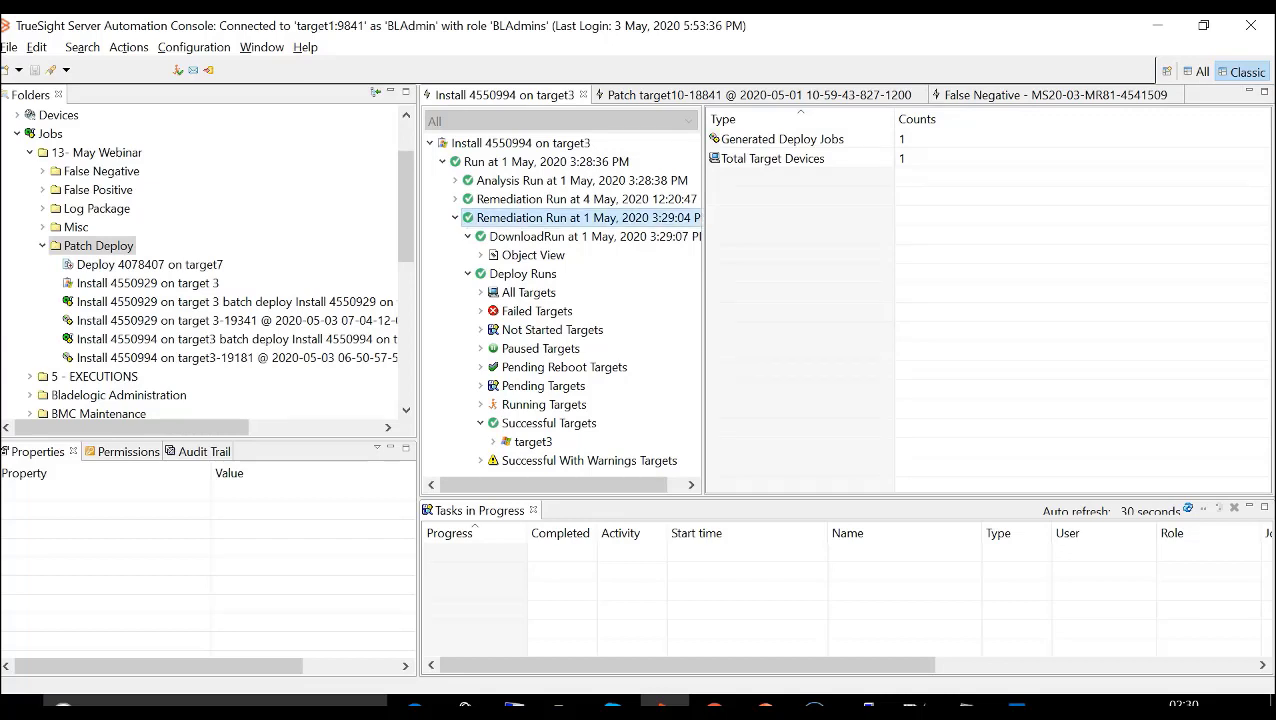
# - Open the batch job generated by the 1 May remediation run, review its execution options and close it
pyautogui.rightClick(529, 220)
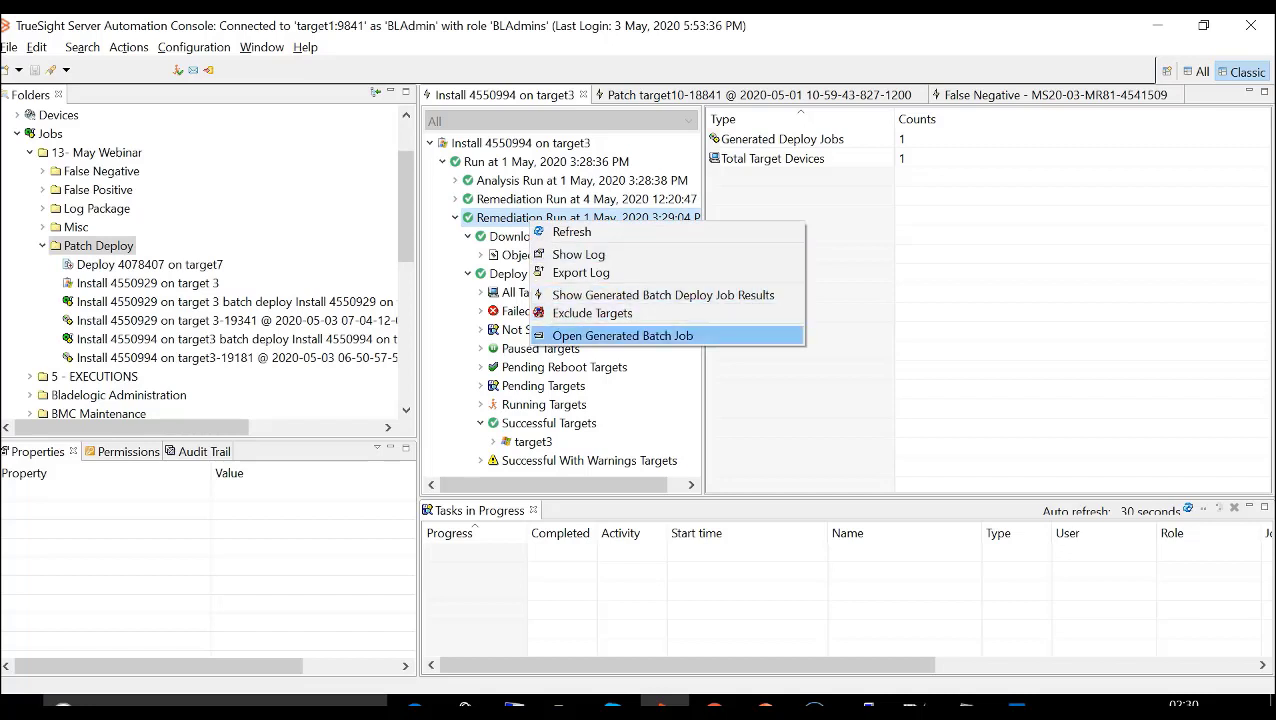
pyautogui.click(622, 336)
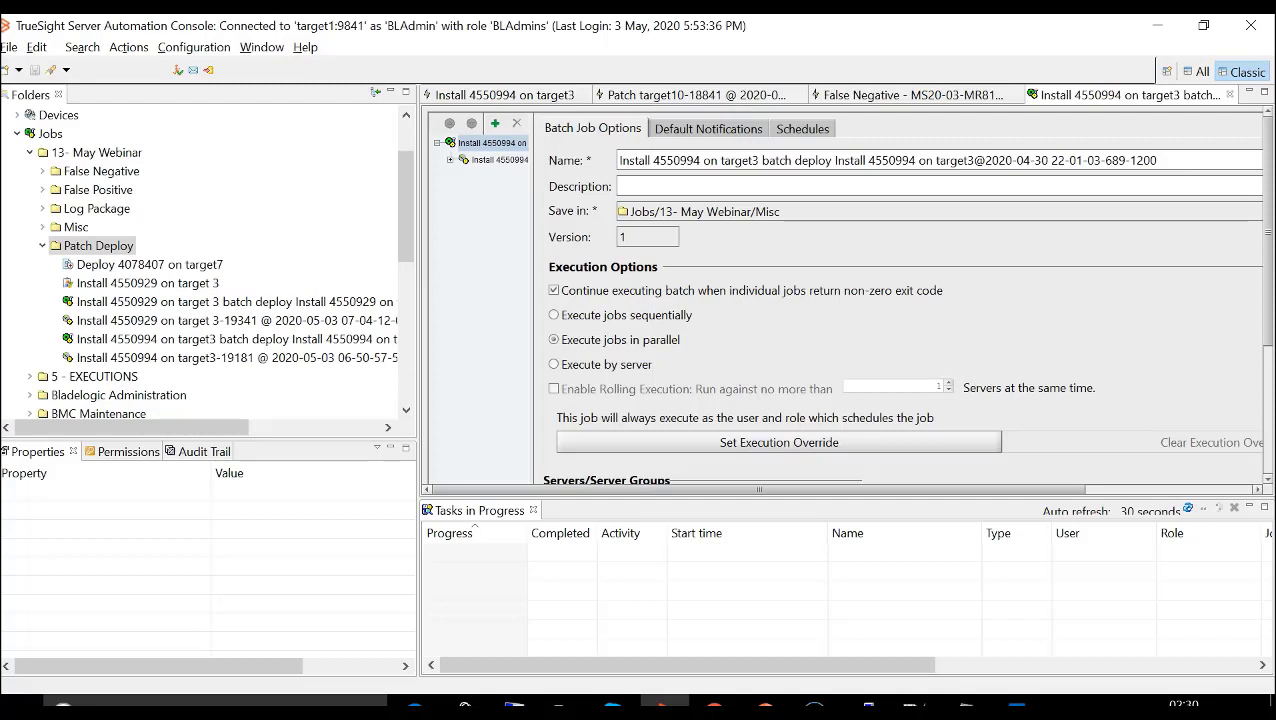
pyautogui.click(1230, 95)
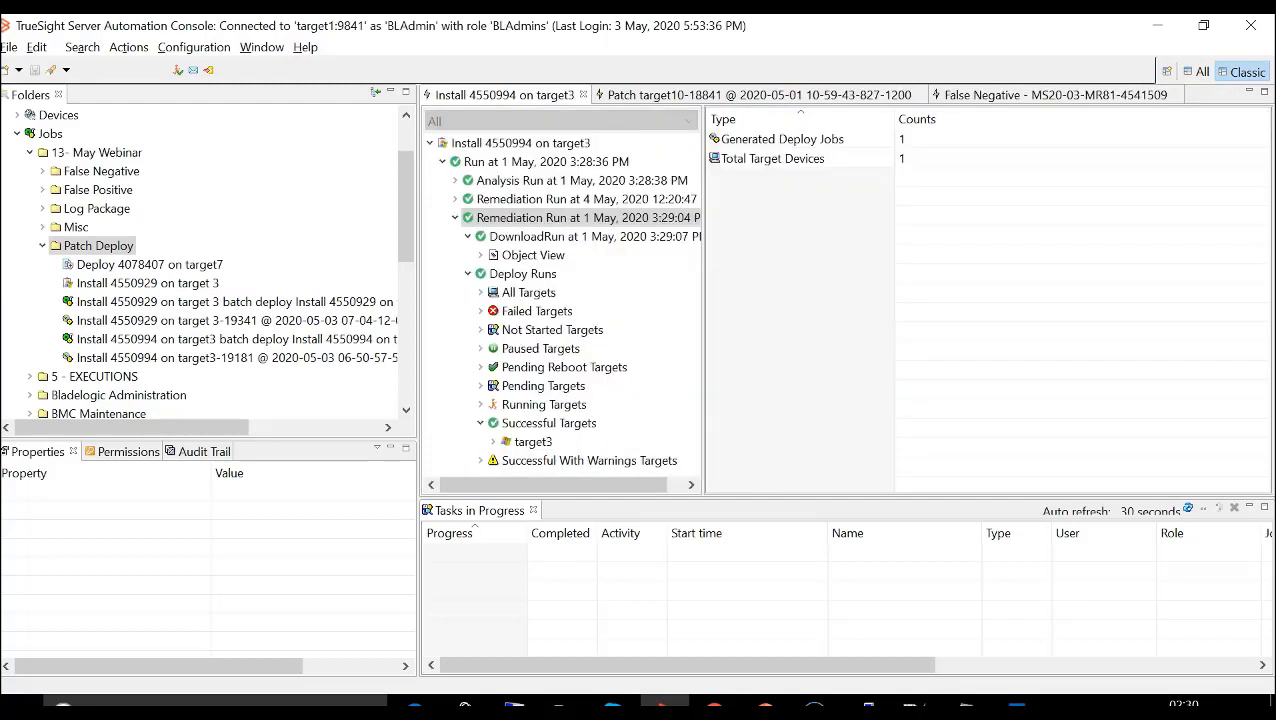
# - Check the Commit start and end times for target10 in the Patch target10-18841 deploy results
pyautogui.click(755, 95)
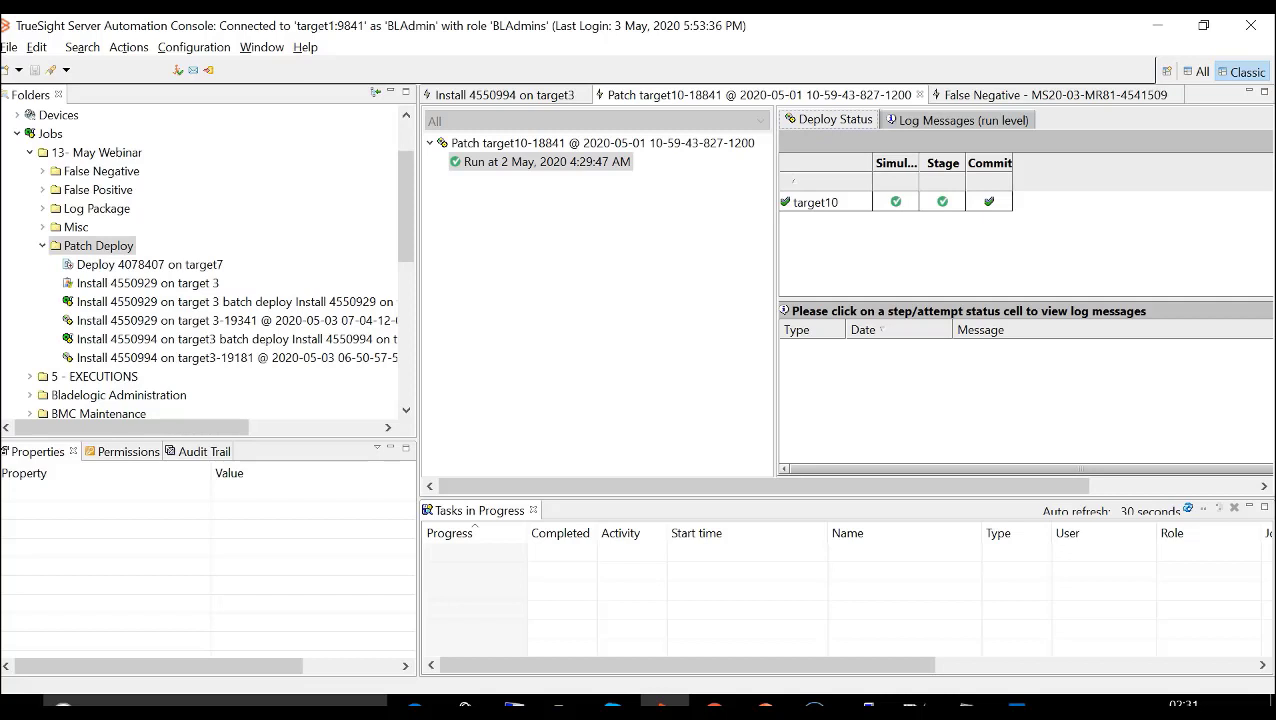
pyautogui.moveTo(989, 202)
pyautogui.moveTo(989, 202)
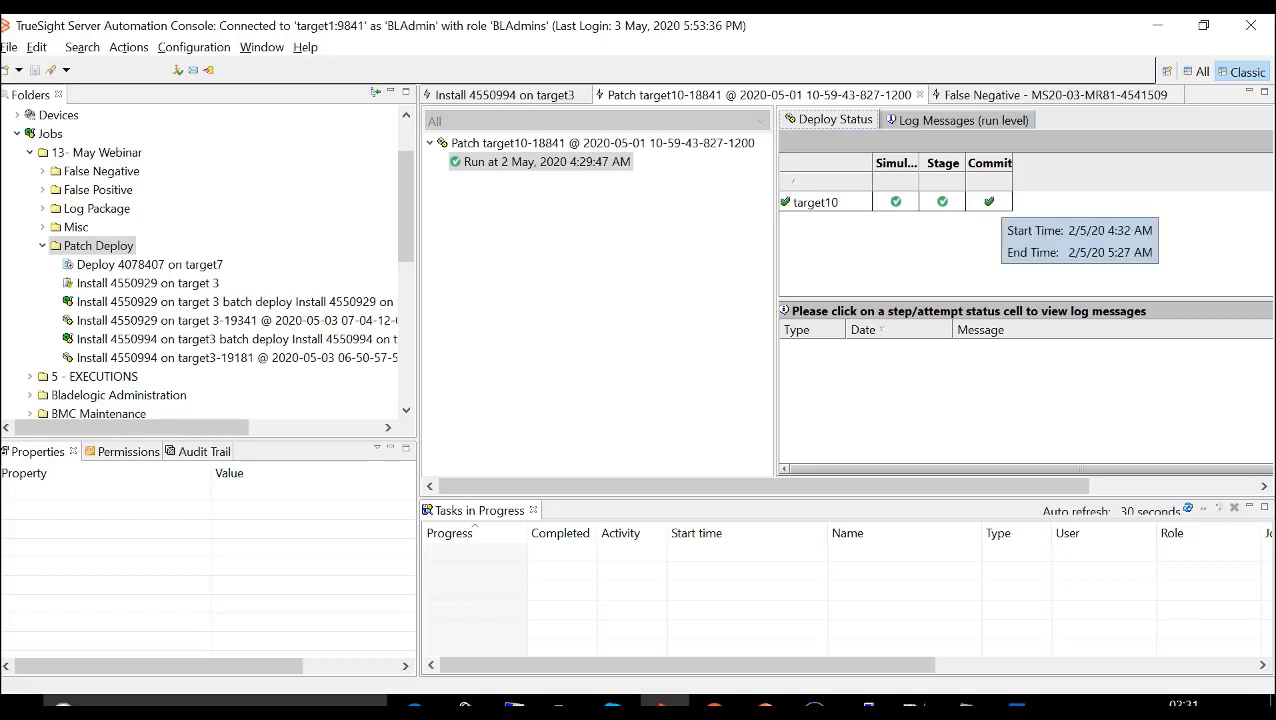
# - Check the remediation and patch download actions offered for target9 in the False Negative results, and close all open job results
pyautogui.click(1050, 94)
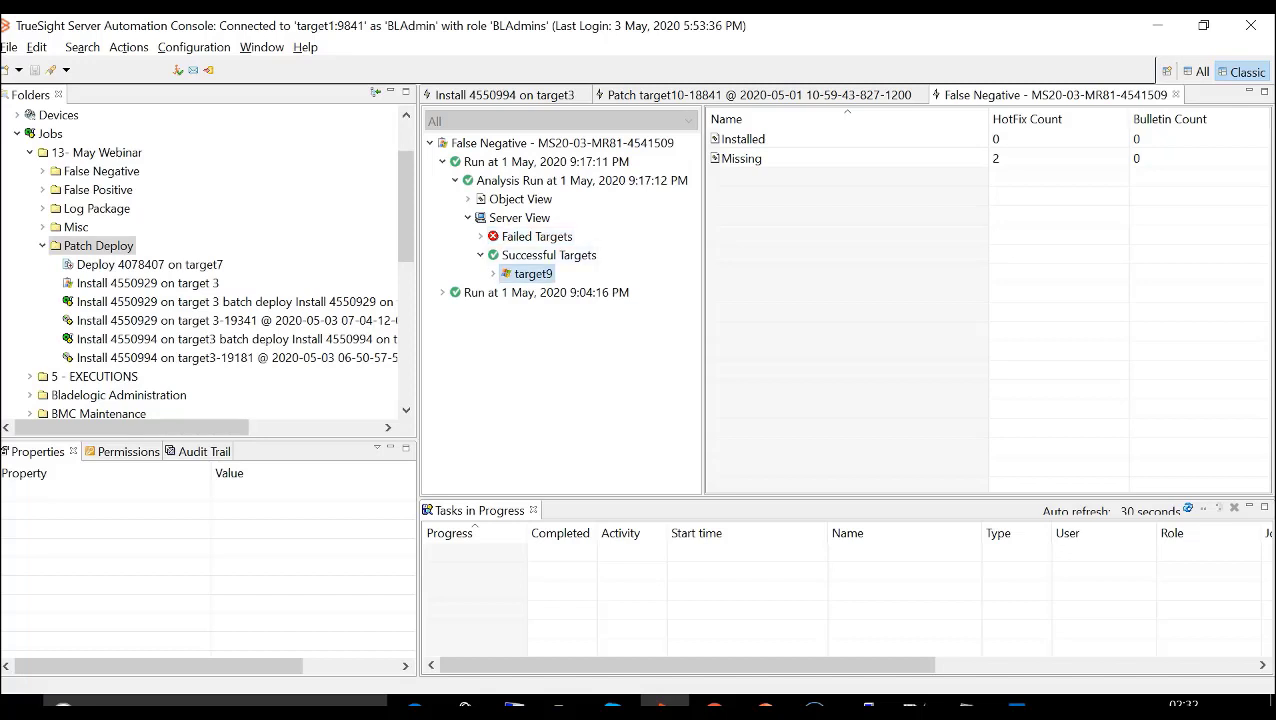
pyautogui.rightClick(531, 276)
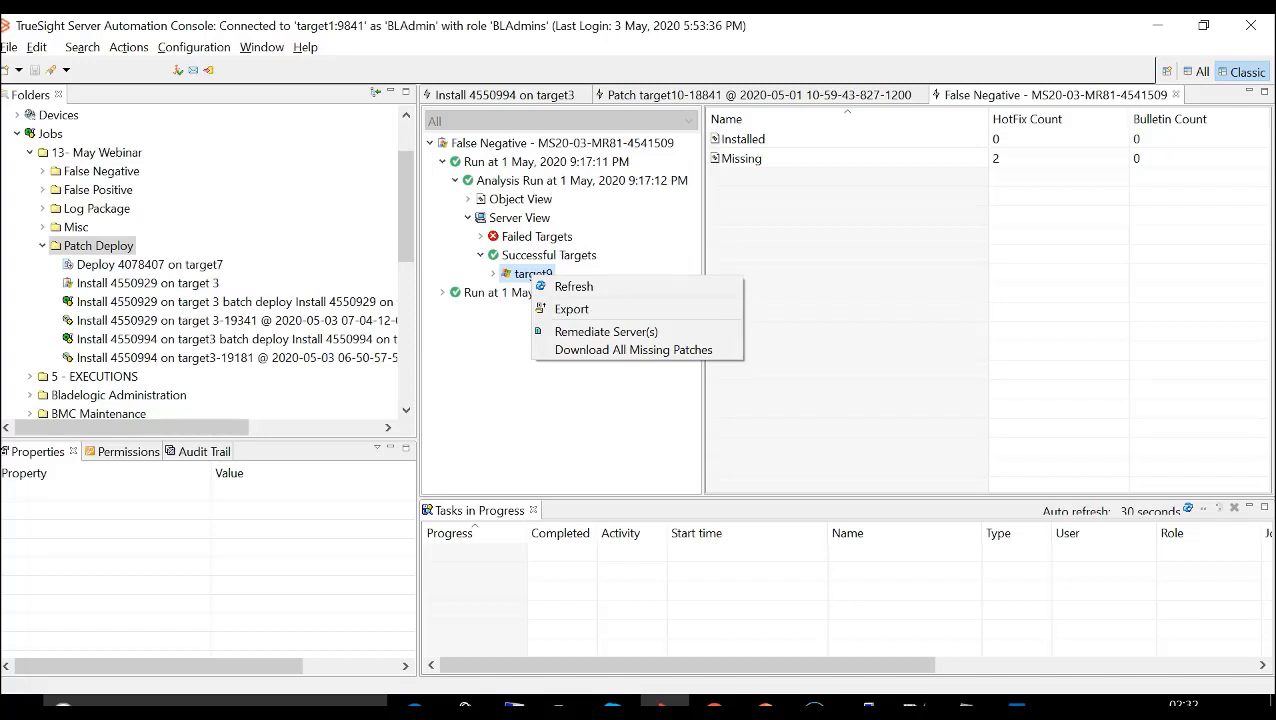
pyautogui.click(1176, 94)
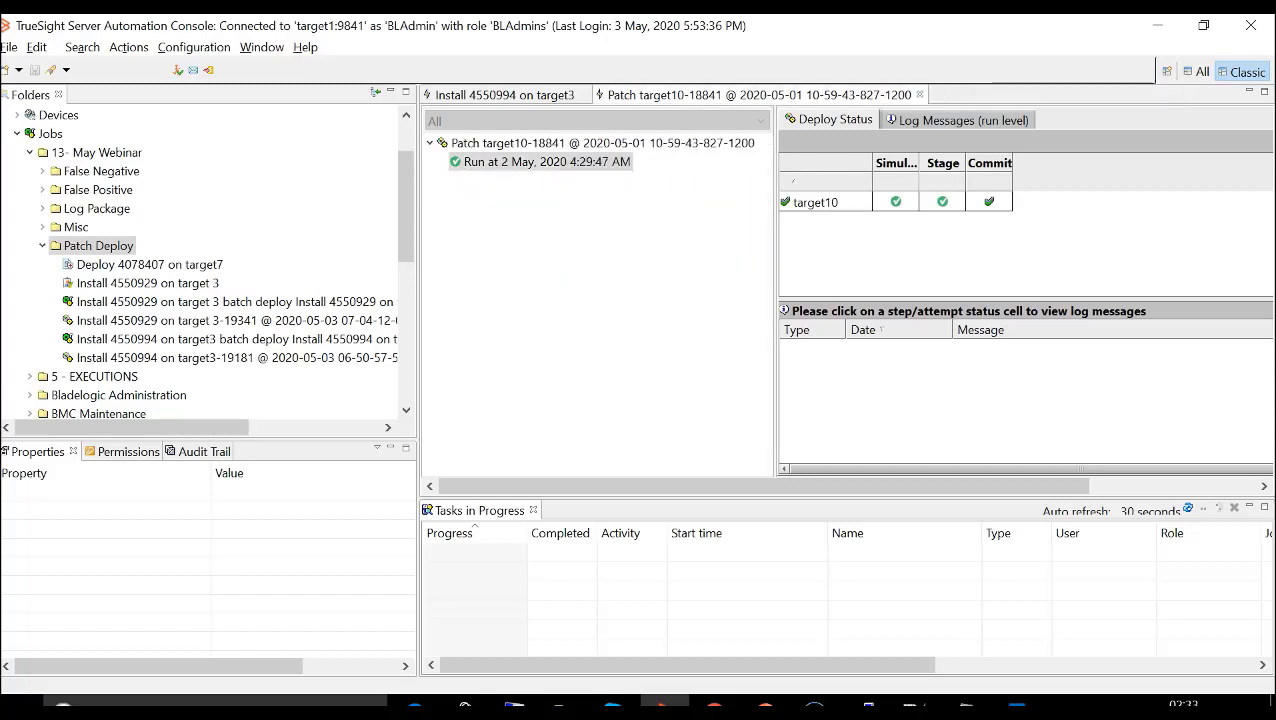
pyautogui.click(919, 94)
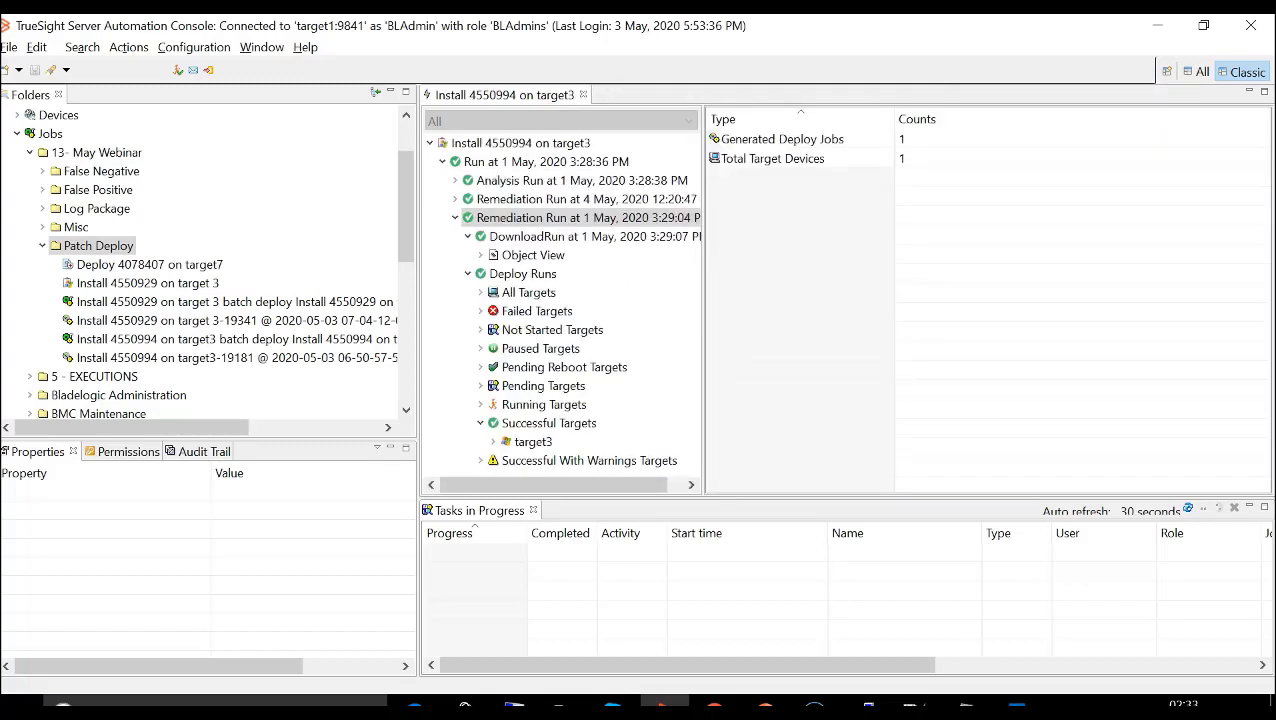
pyautogui.click(583, 94)
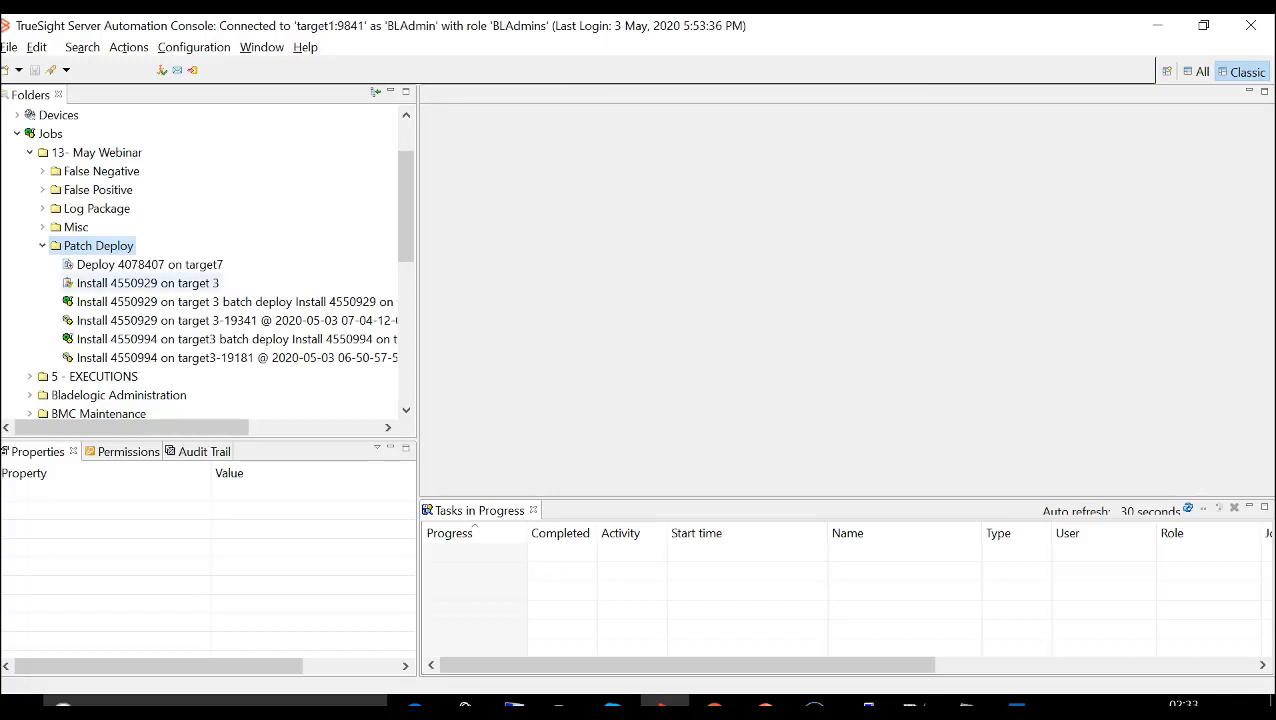
# - Show the results of the Install 4550929 on target 3 job and expand the remediation run's deploy runs down to the failed targets
pyautogui.click(140, 283)
pyautogui.rightClick(140, 284)
pyautogui.click(190, 316)
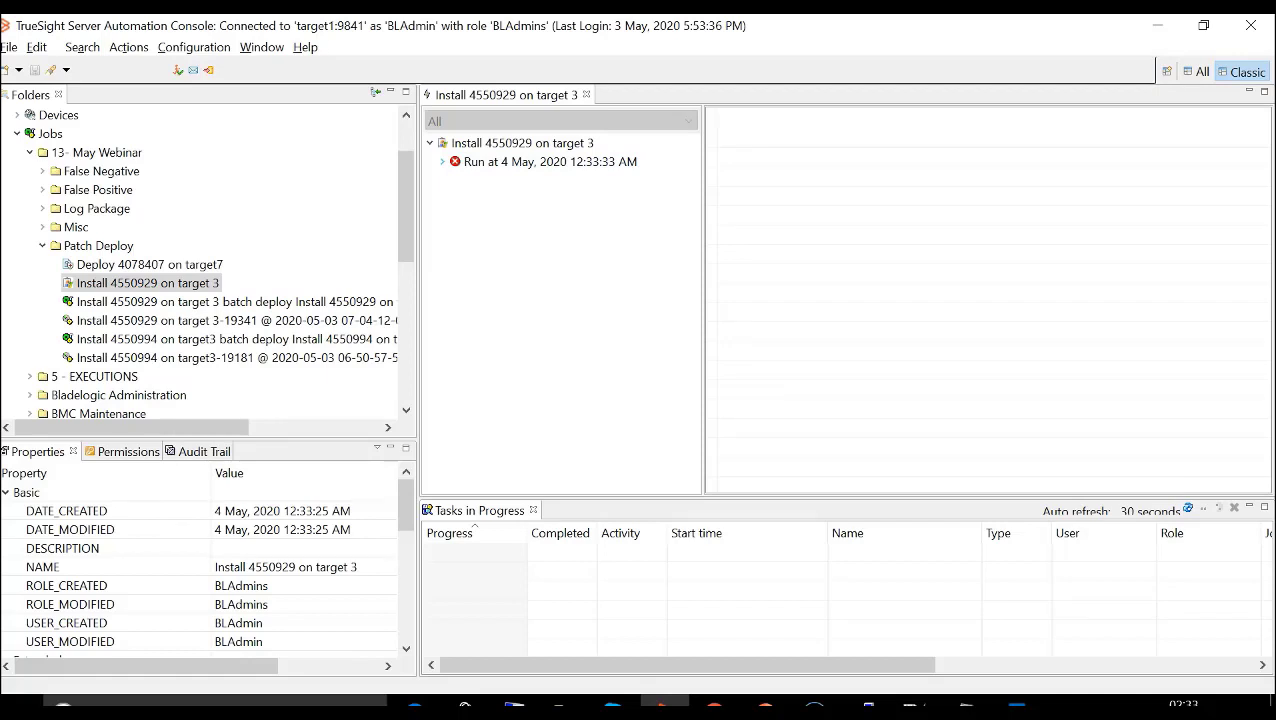
pyautogui.click(442, 162)
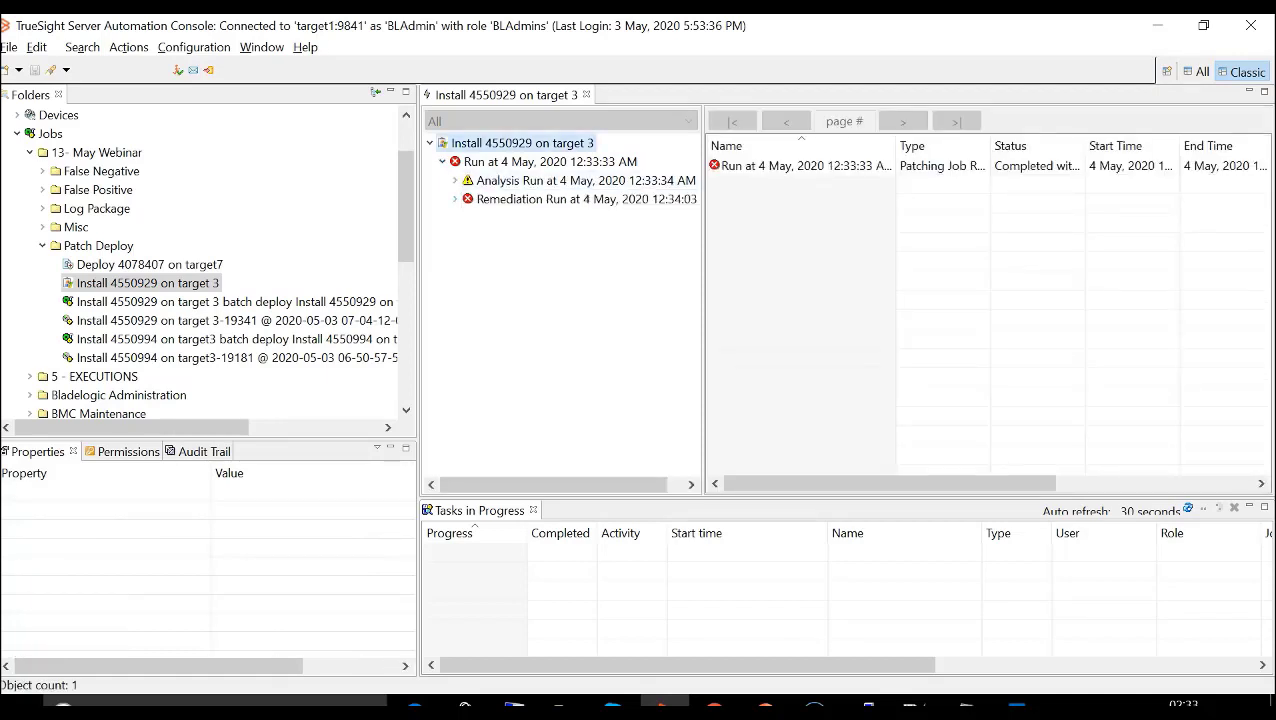
pyautogui.click(455, 199)
pyautogui.click(468, 218)
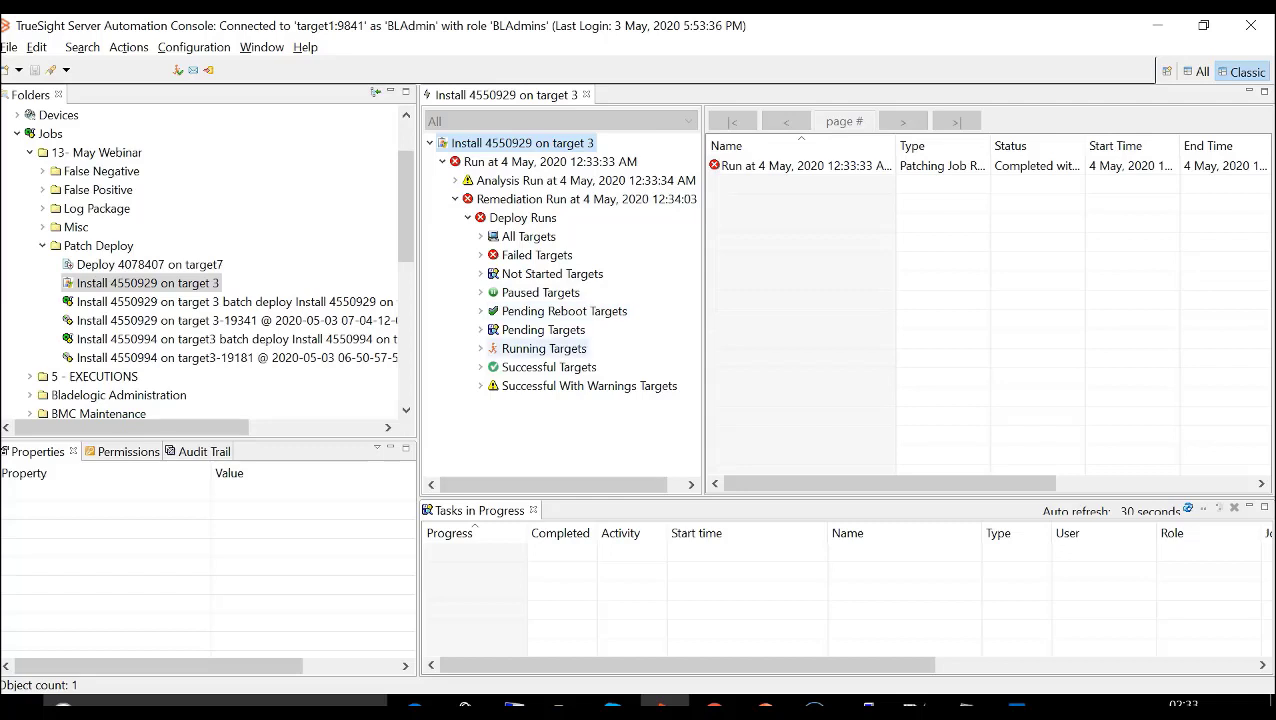
pyautogui.click(481, 255)
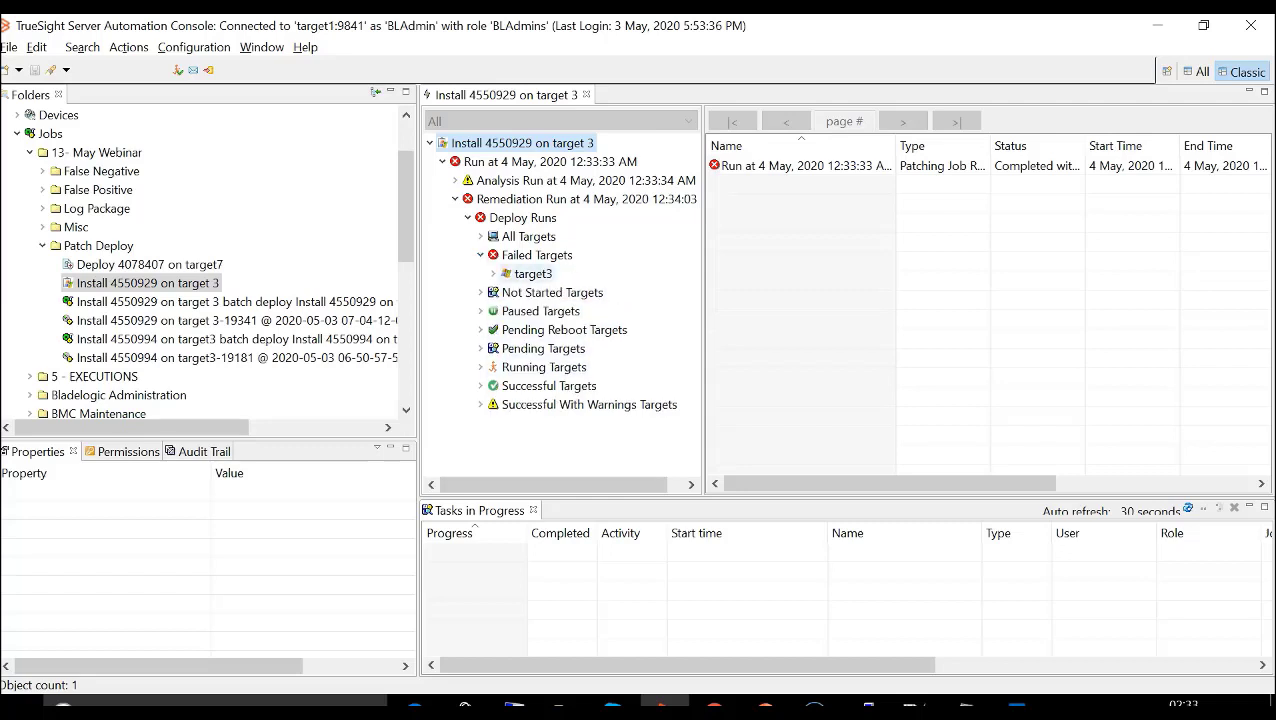
# - View the Commit log messages for target3 under the failed targets and open the error entry
pyautogui.click(532, 274)
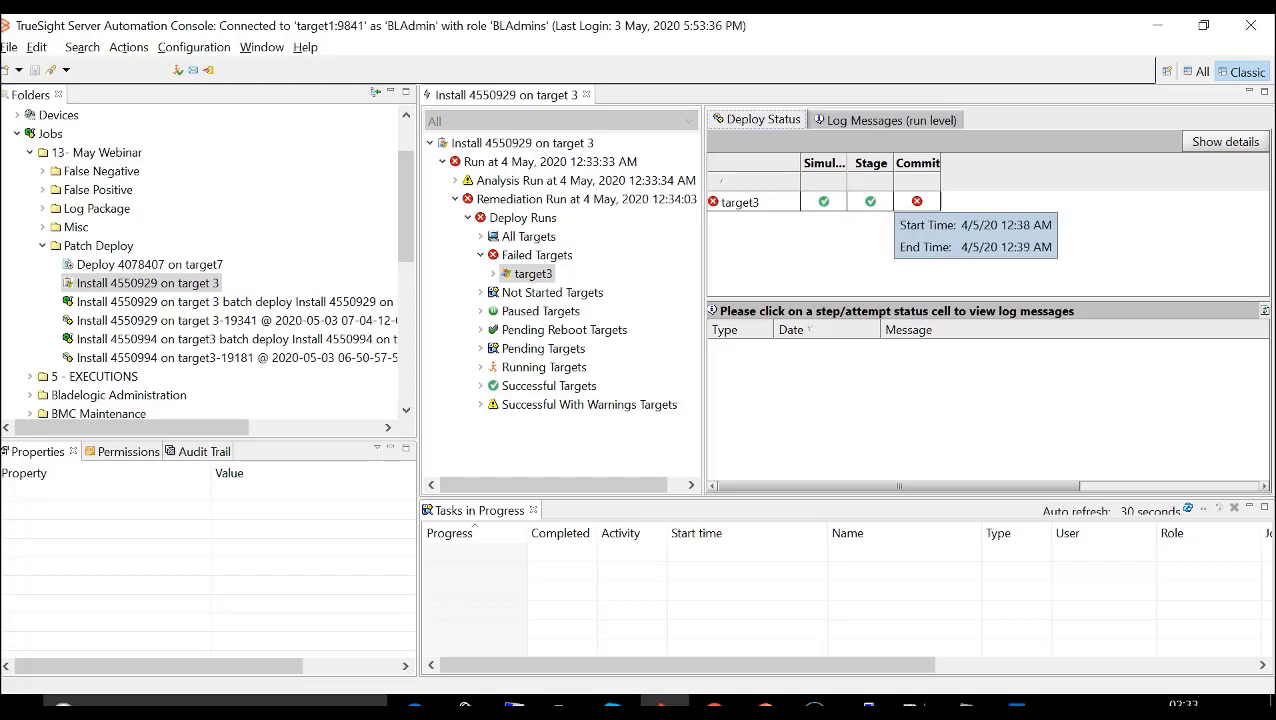
pyautogui.click(917, 202)
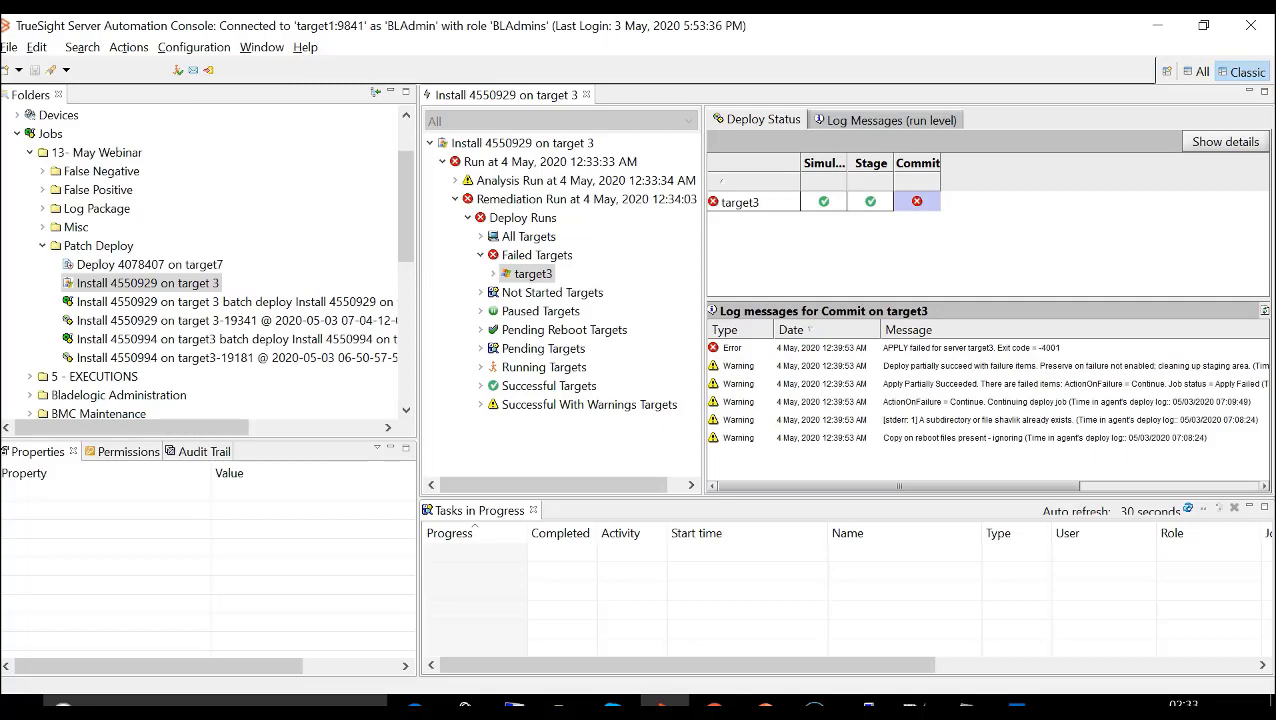
pyautogui.doubleClick(970, 348)
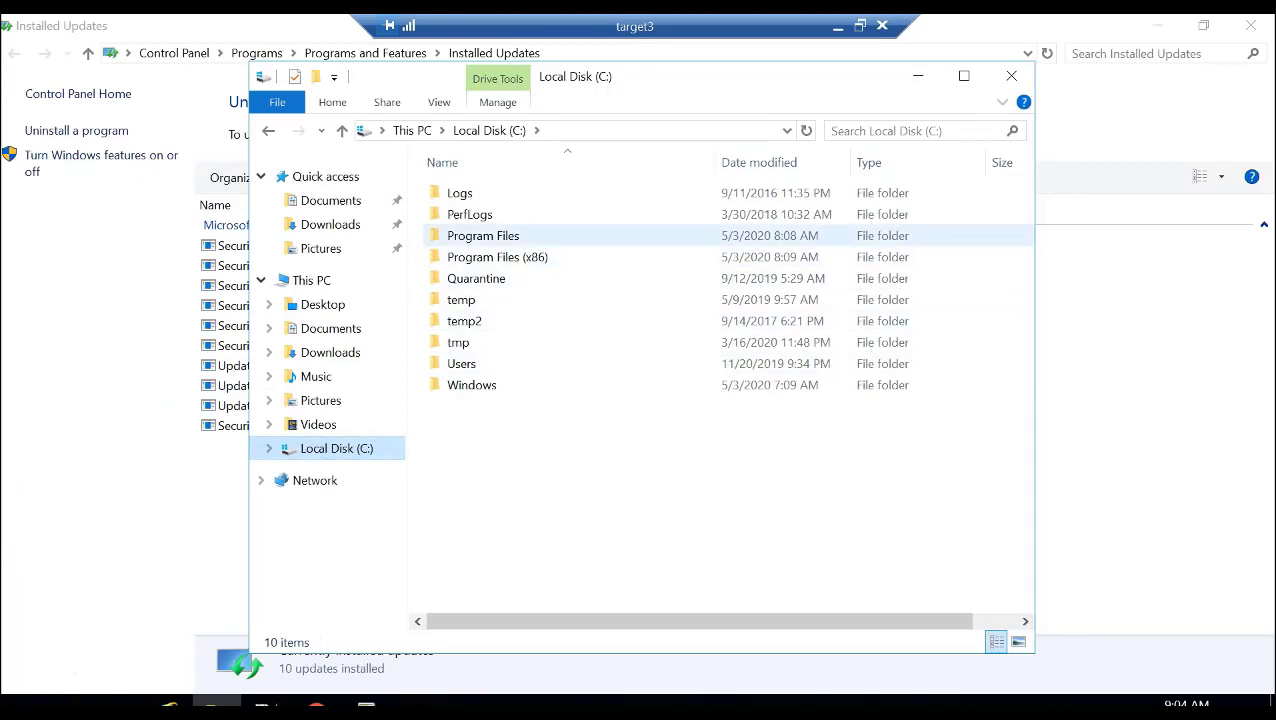
# - Switch to the target3 server and browse to C:\Program Files\BMC Software\BladeLogic\RSCD\Transactions\log in File Explorer
pyautogui.doubleClick(483, 235)
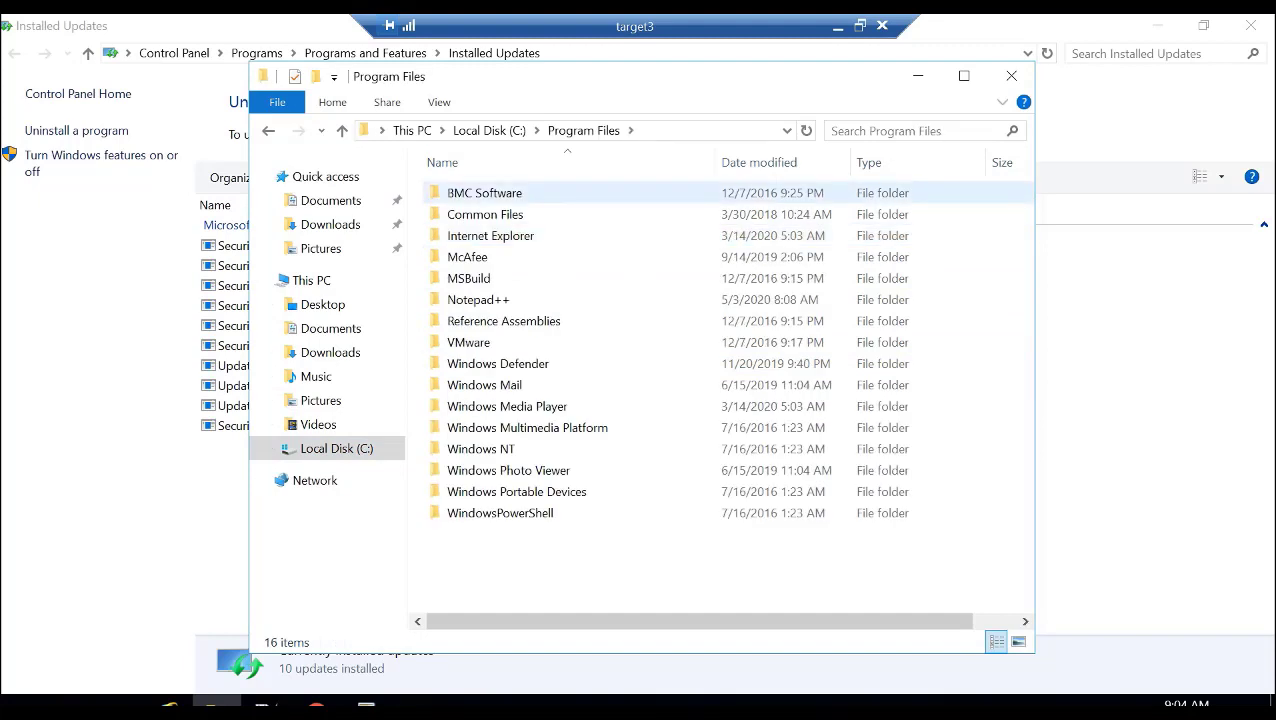
pyautogui.doubleClick(484, 193)
pyautogui.doubleClick(480, 193)
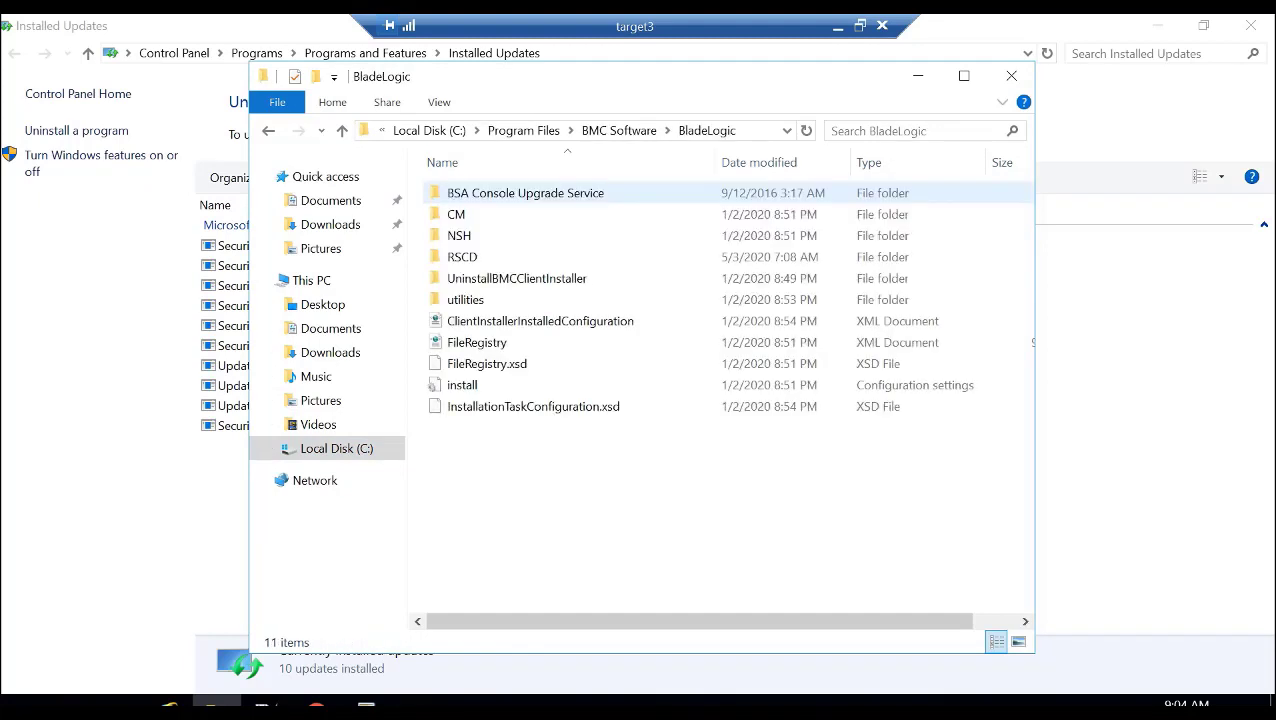
pyautogui.doubleClick(462, 257)
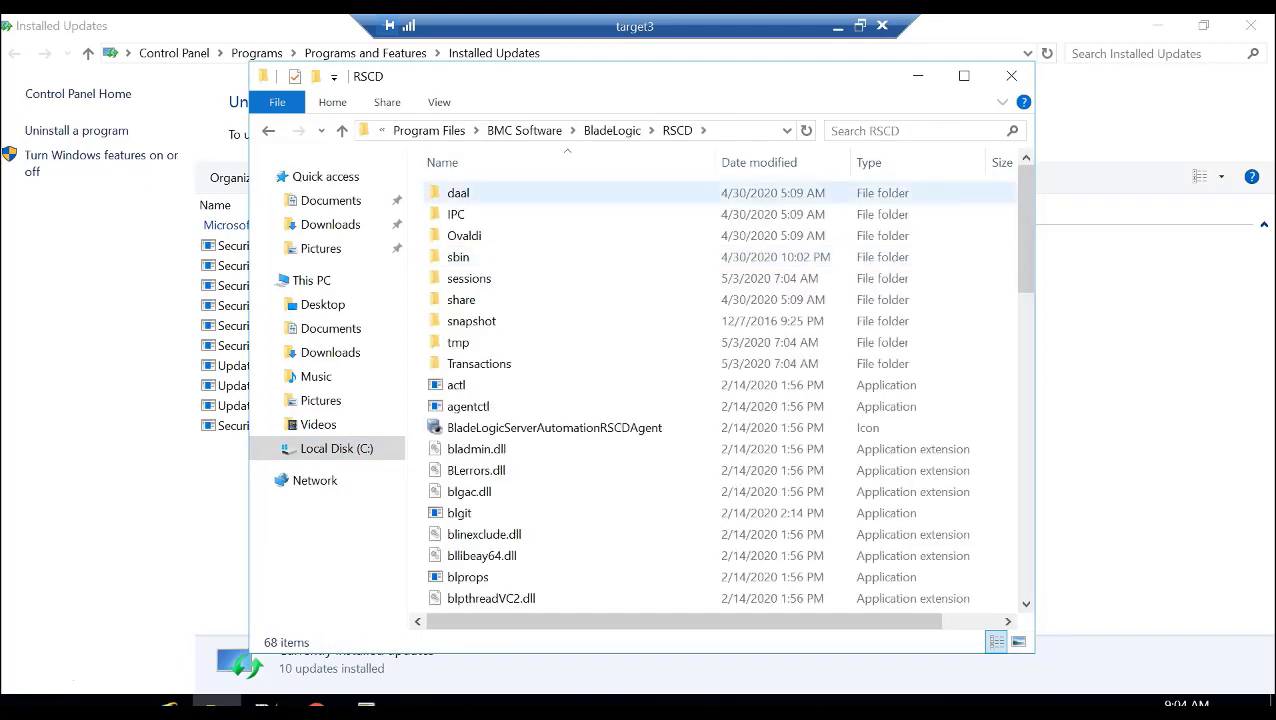
pyautogui.doubleClick(478, 363)
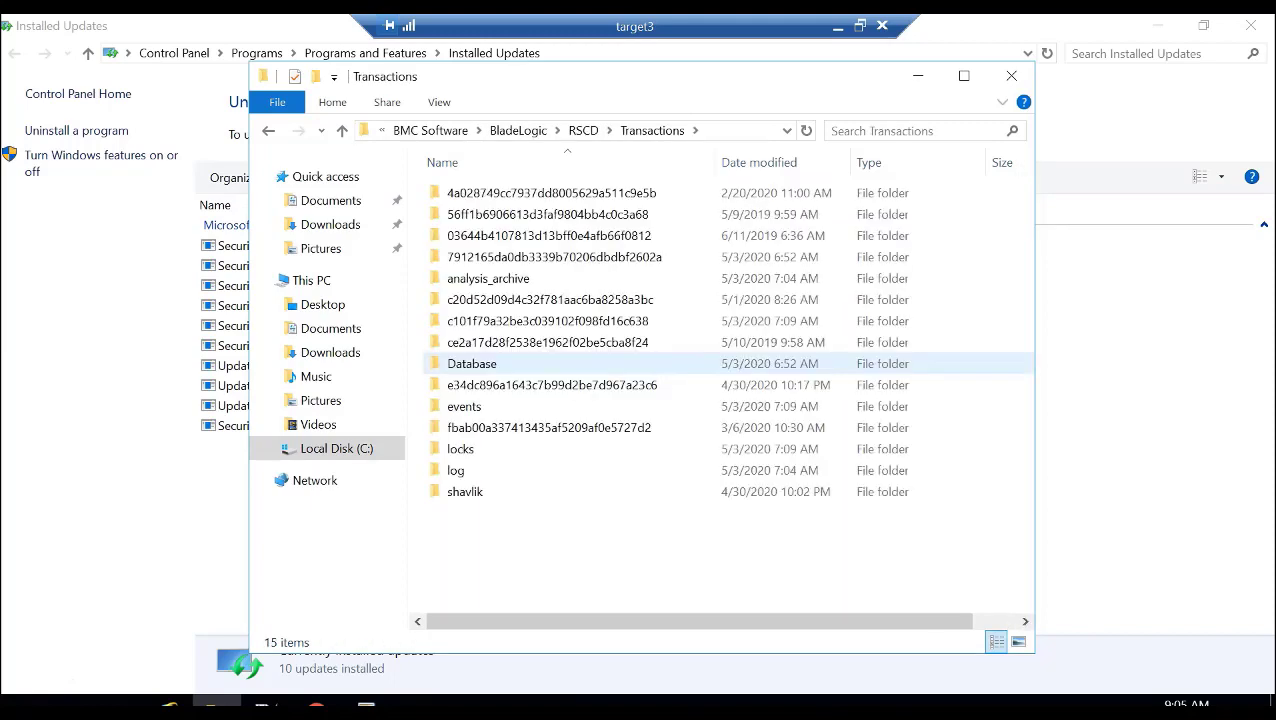
pyautogui.doubleClick(455, 470)
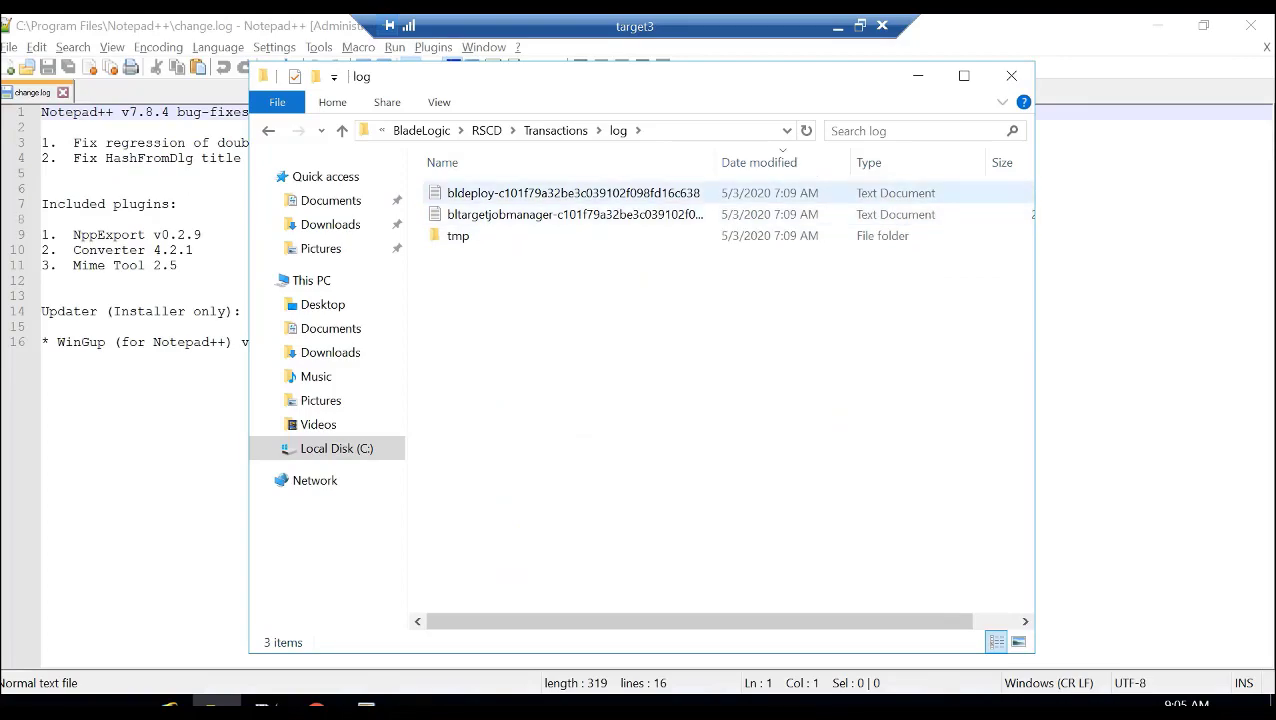
# - Open the bldeploy log in Notepad++ and read its closing entries and the earlier command messages
pyautogui.click(506, 194)
pyautogui.rightClick(506, 197)
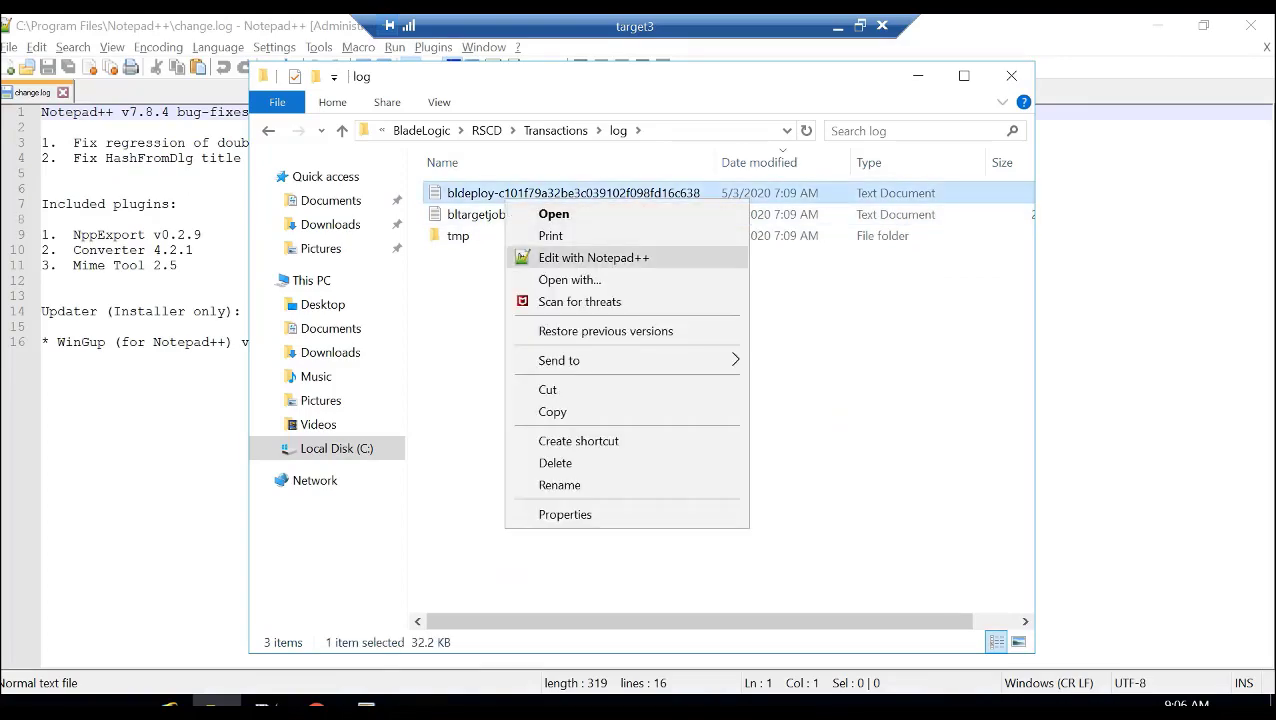
pyautogui.click(590, 257)
pyautogui.moveTo(1264, 147); pyautogui.dragTo(1264, 628)
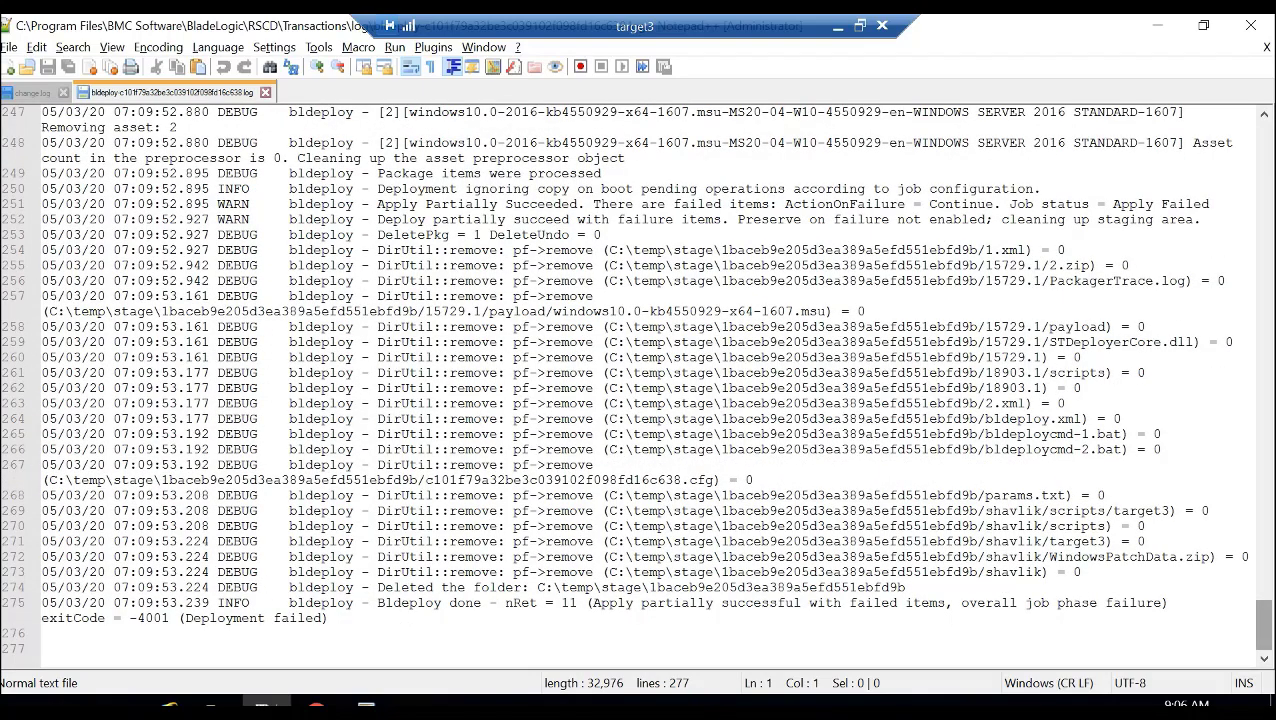
pyautogui.moveTo(1264, 625); pyautogui.dragTo(1264, 421)
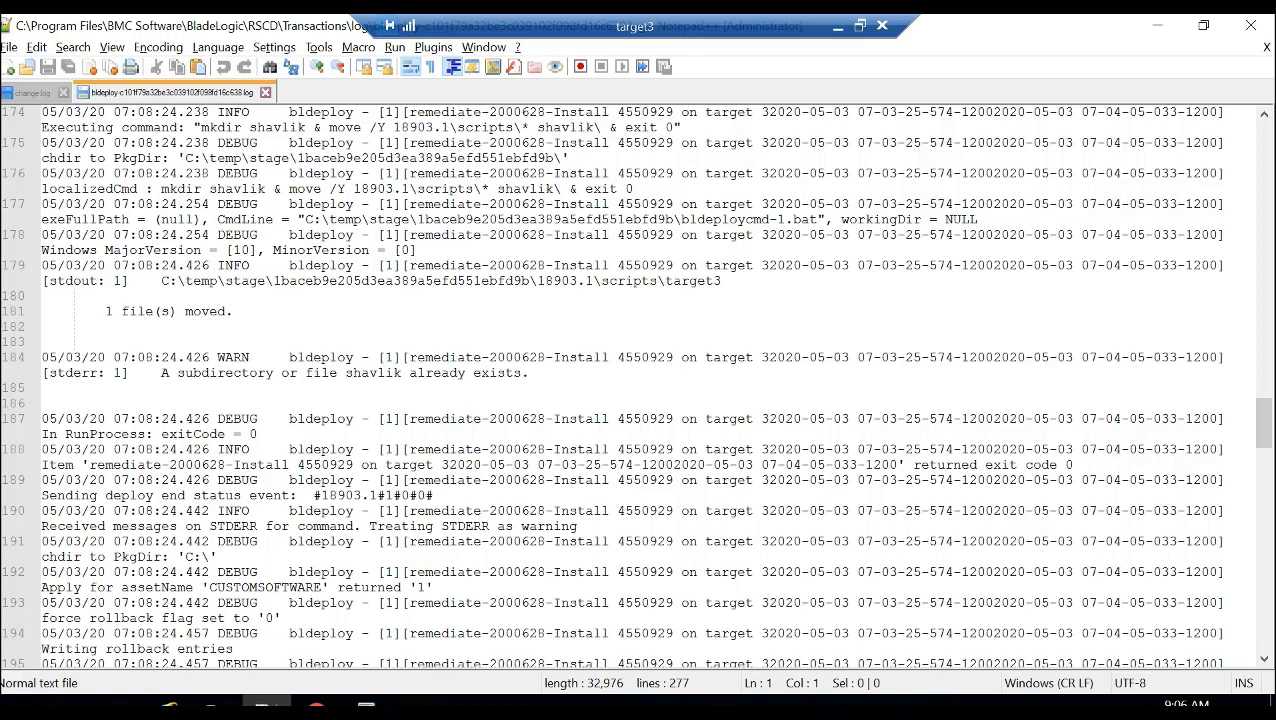
# - Find all occurrences of "ReturnCode token" in the current bldeploy log and go to the matching line
pyautogui.hotkey('shift', 'Right')
pyautogui.hotkey('shift', 'Right')
pyautogui.hotkey('ctrl', 'f')
pyautogui.click(731, 270)
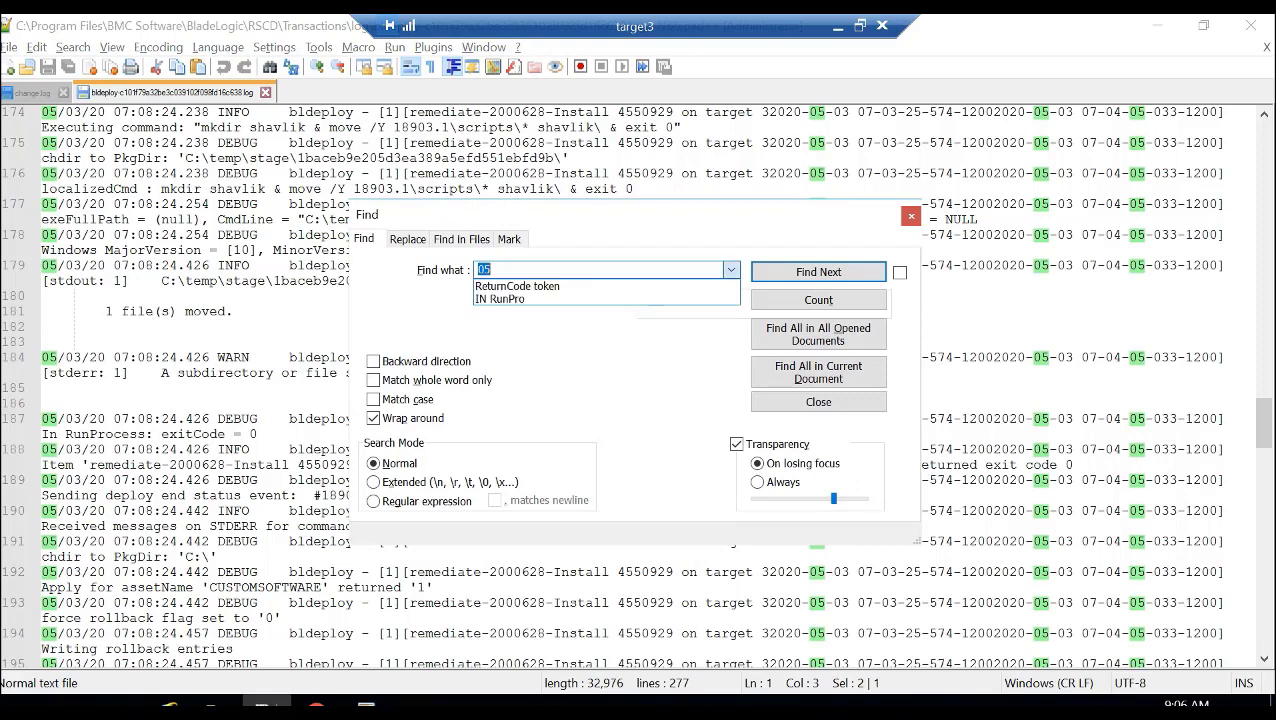
pyautogui.press('Down')
pyautogui.press('Return')
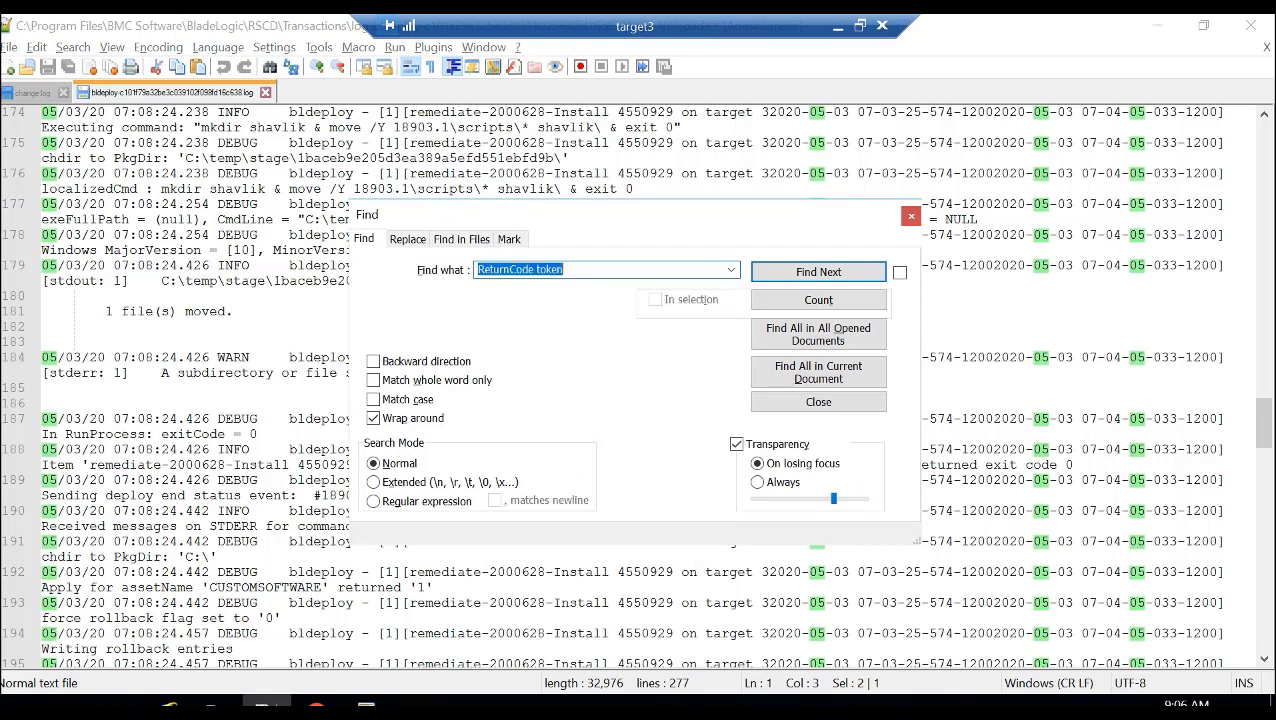
pyautogui.click(566, 270)
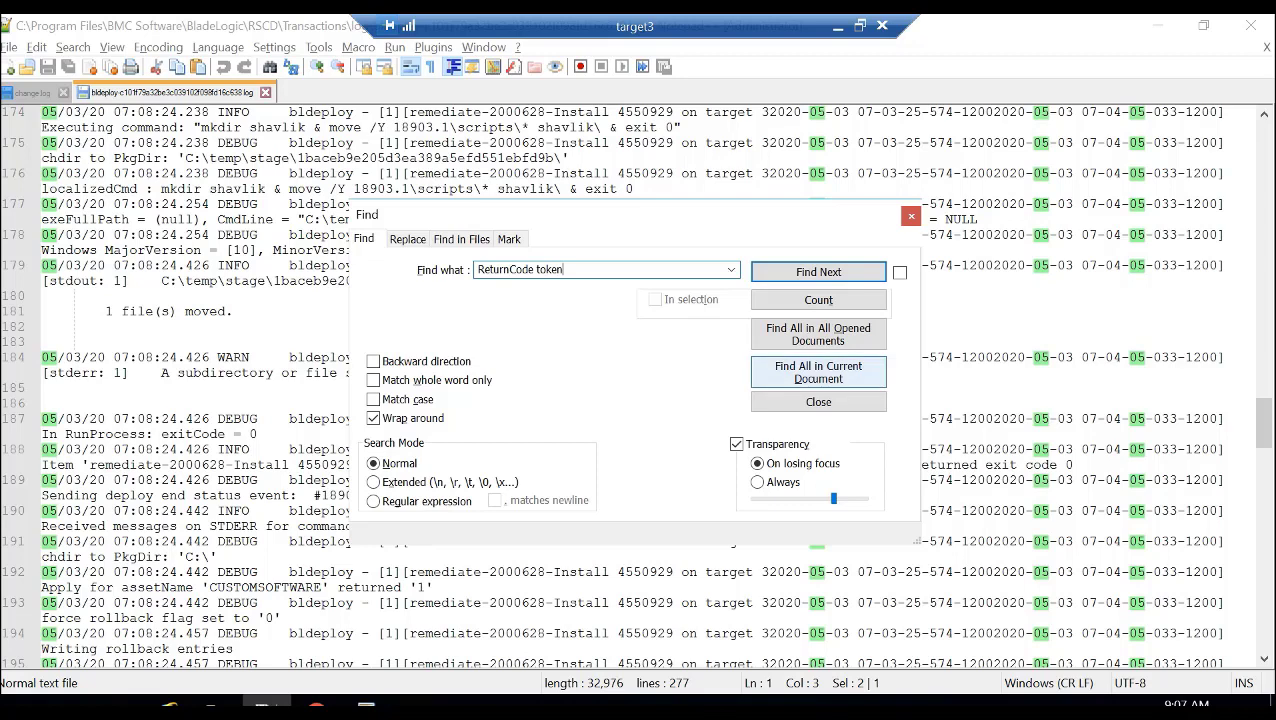
pyautogui.click(818, 372)
pyautogui.doubleClick(818, 466)
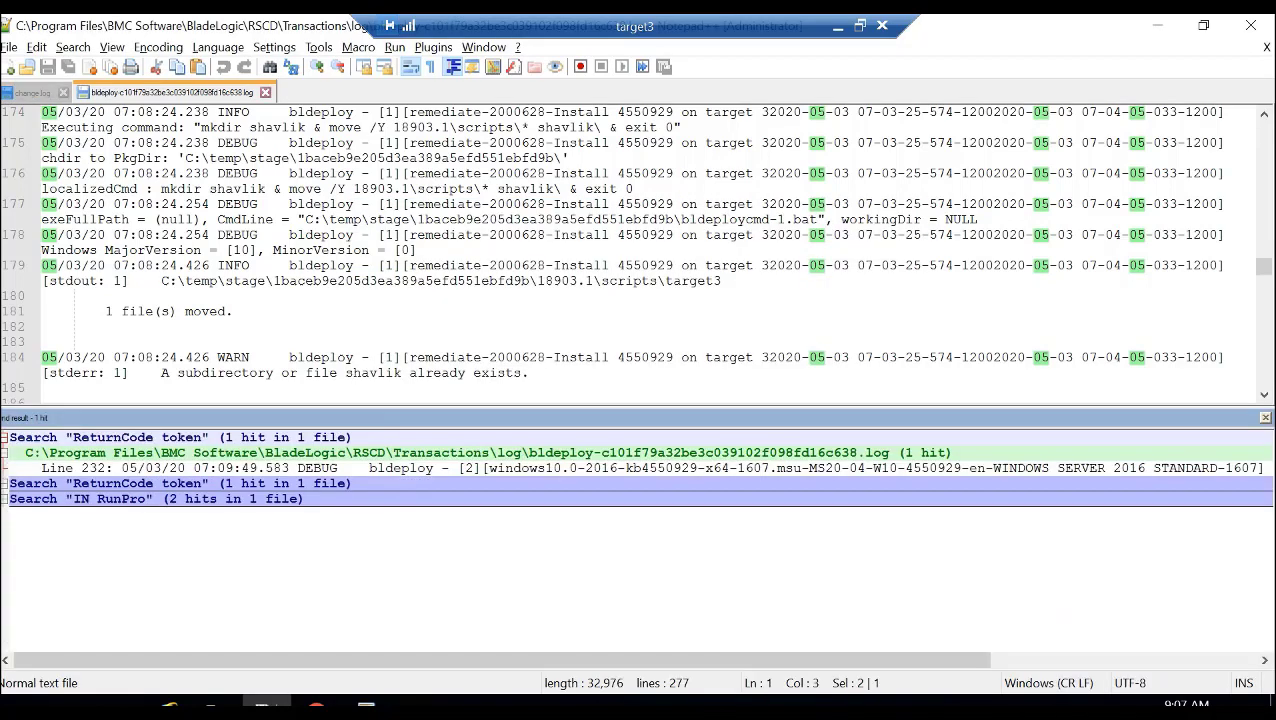
pyautogui.doubleClick(818, 468)
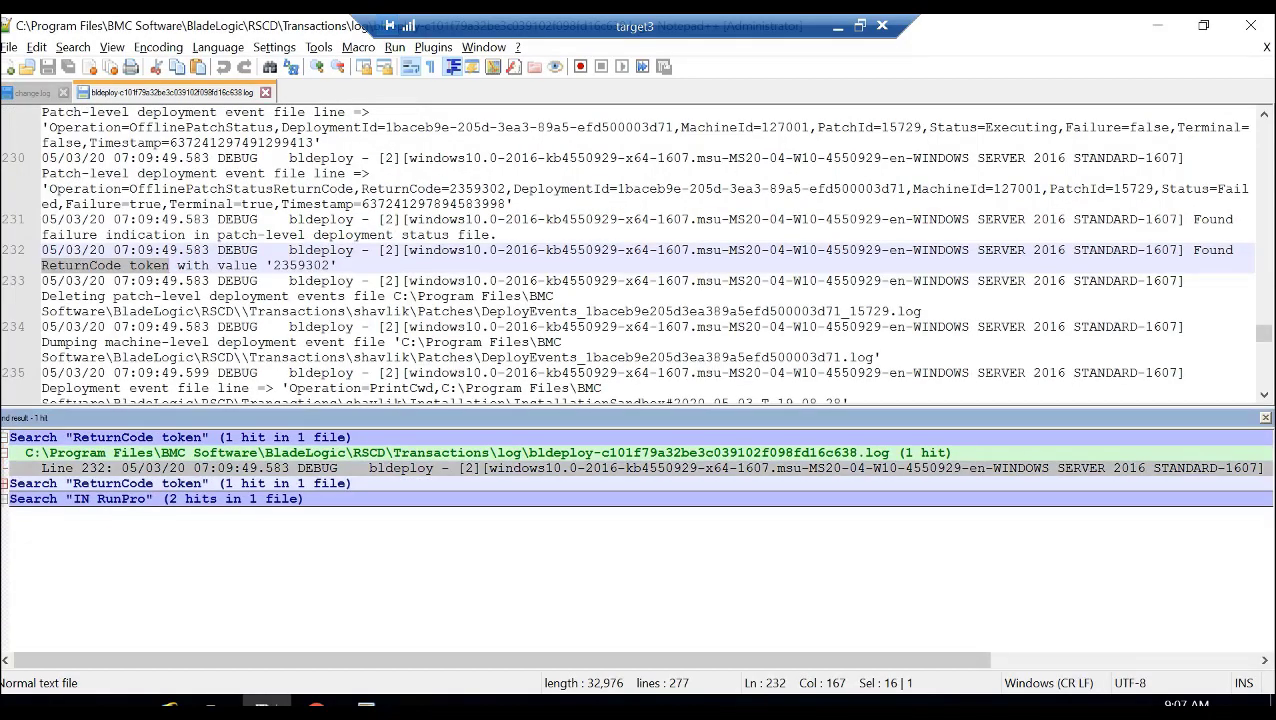
# - Read the full ReturnCode token match and convert the return code 2359302 from decimal to hexadecimal in Calculator
pyautogui.moveTo(818, 660); pyautogui.dragTo(1084, 660)
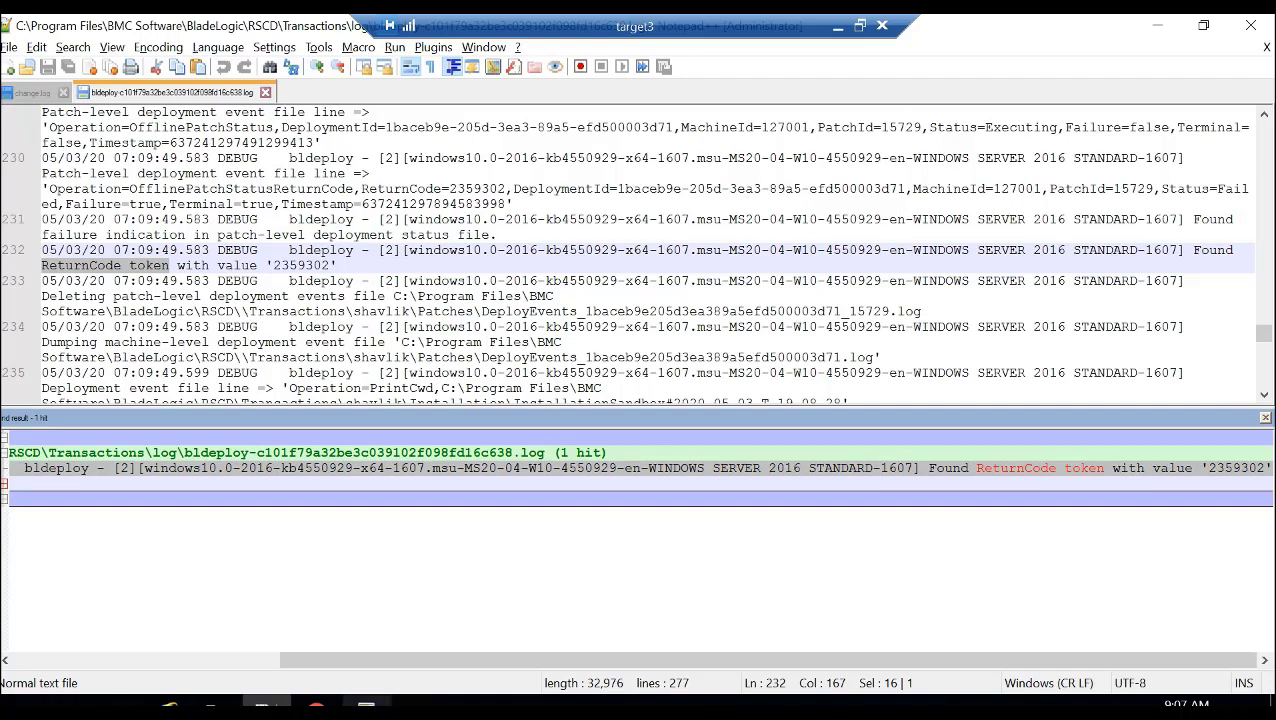
pyautogui.moveTo(366, 708)
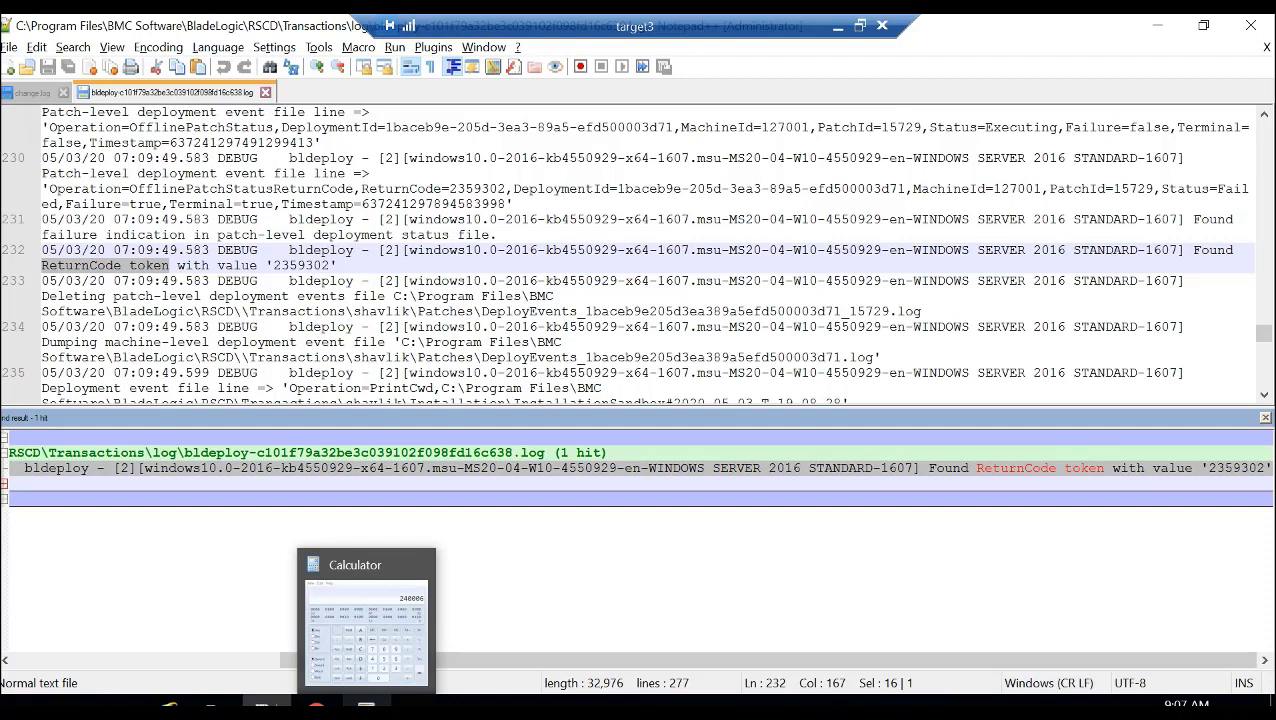
pyautogui.click(366, 708)
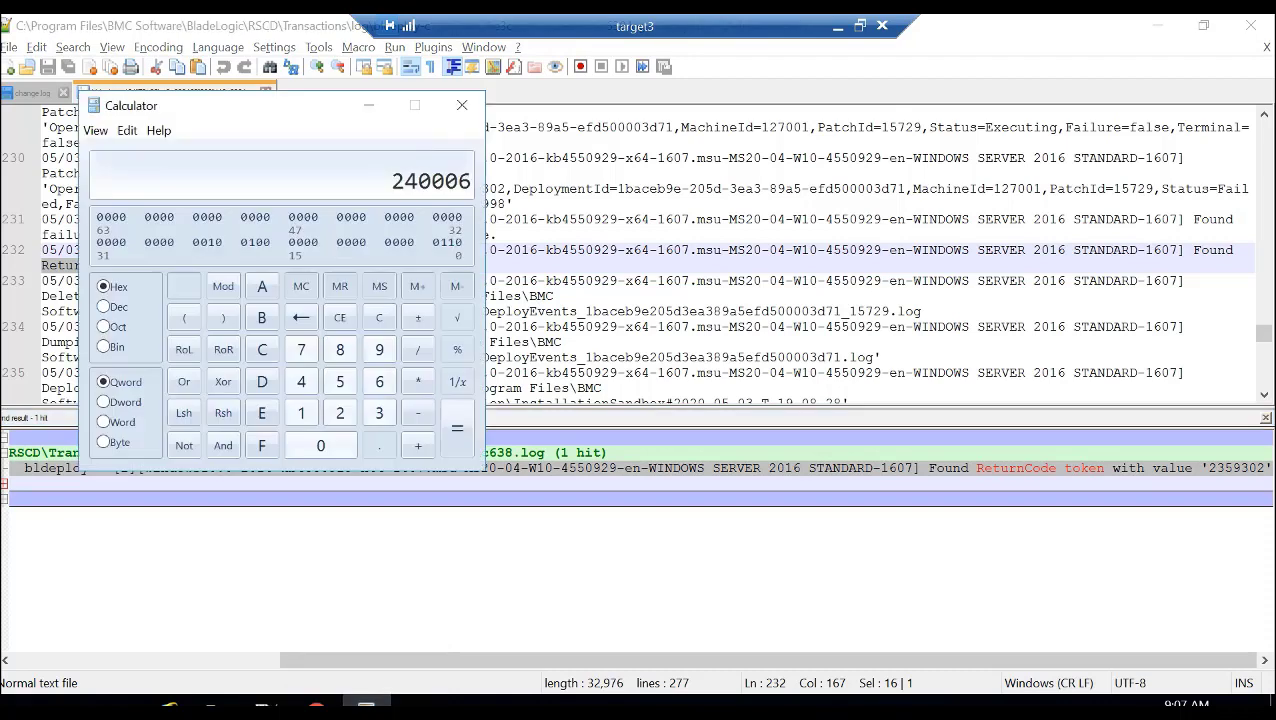
pyautogui.click(103, 306)
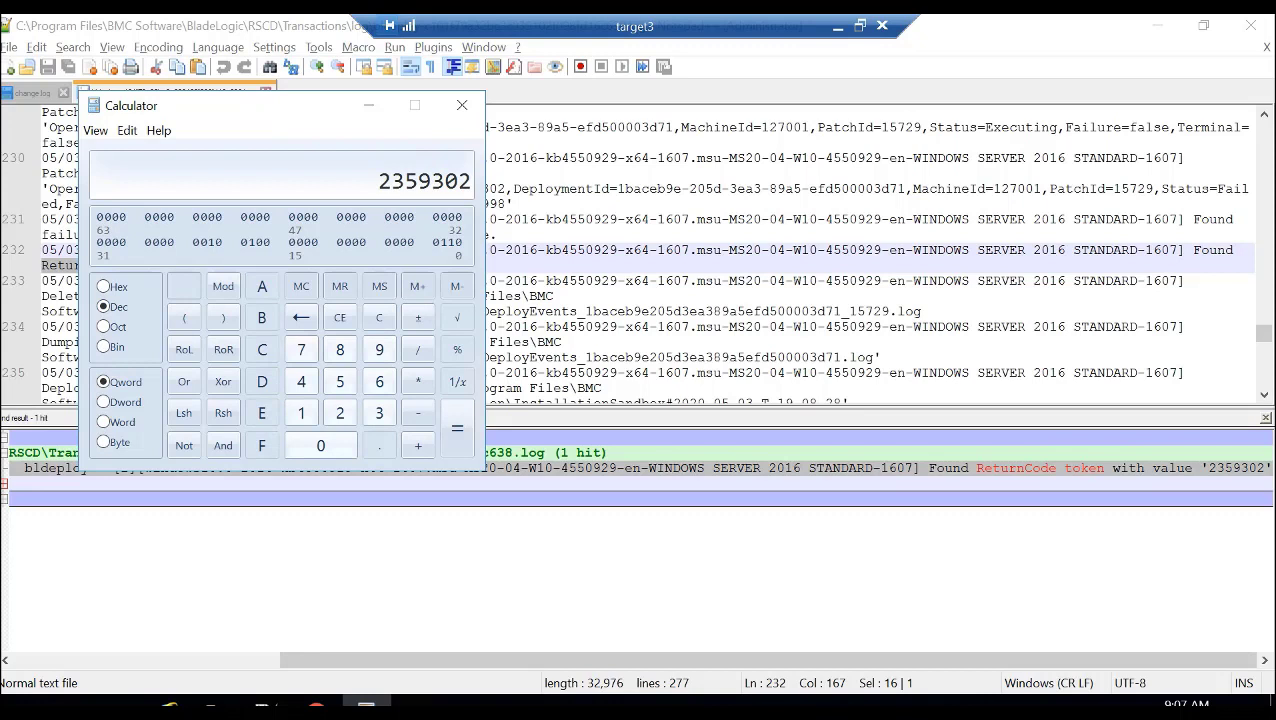
pyautogui.click(103, 287)
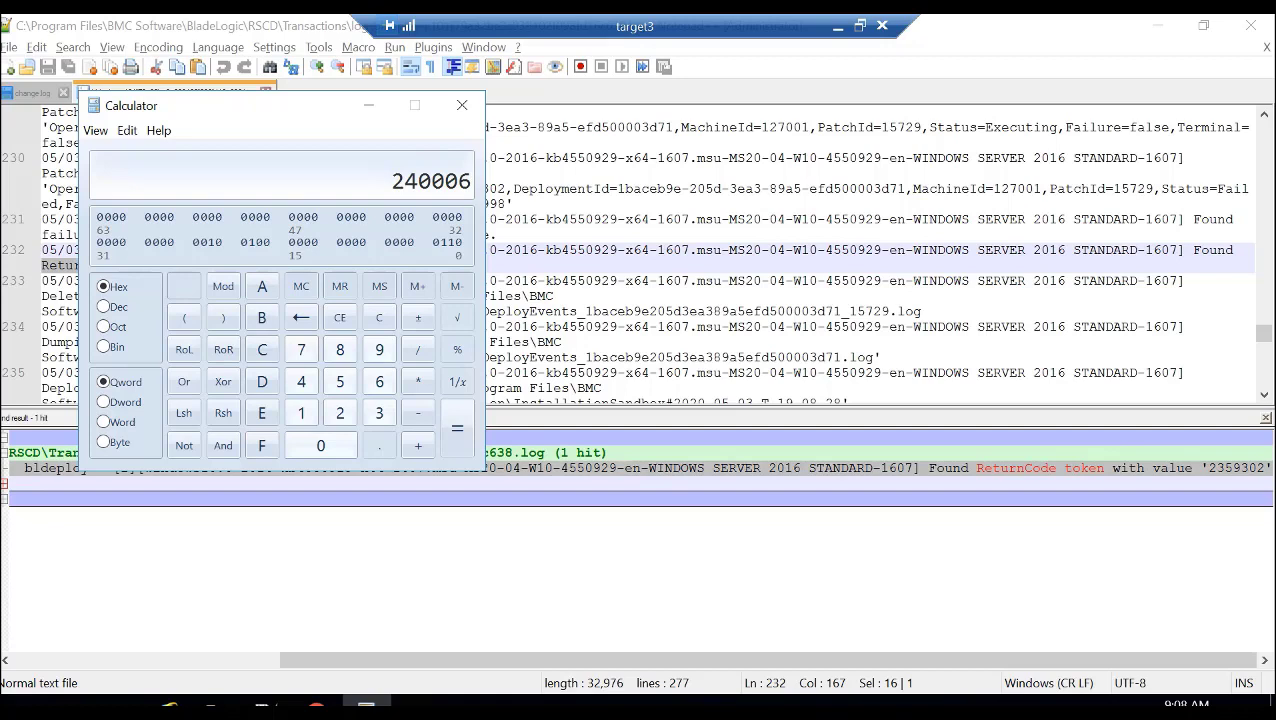
# - Switch to the browser and highlight the 0x00240006 entry with its description in Microsoft's Windows Update error code reference
pyautogui.click(316, 703)
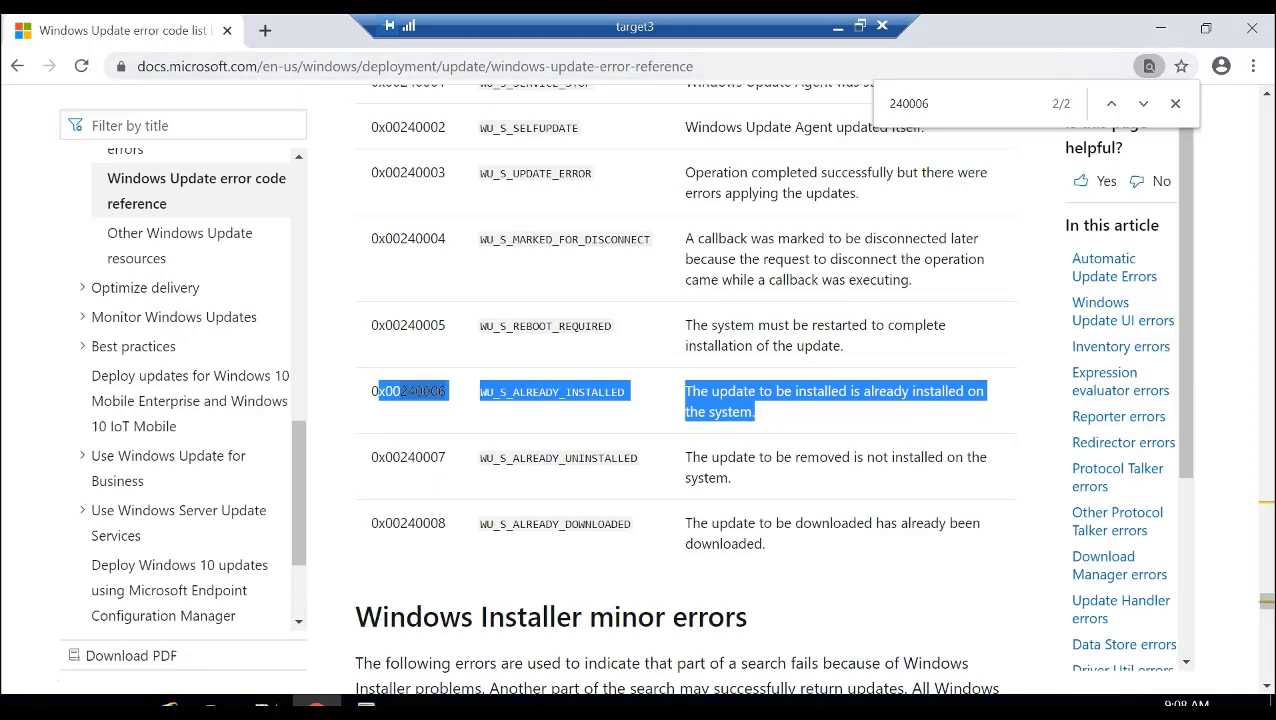
pyautogui.click(762, 412)
pyautogui.moveTo(762, 412); pyautogui.dragTo(371, 392)
pyautogui.click(371, 392)
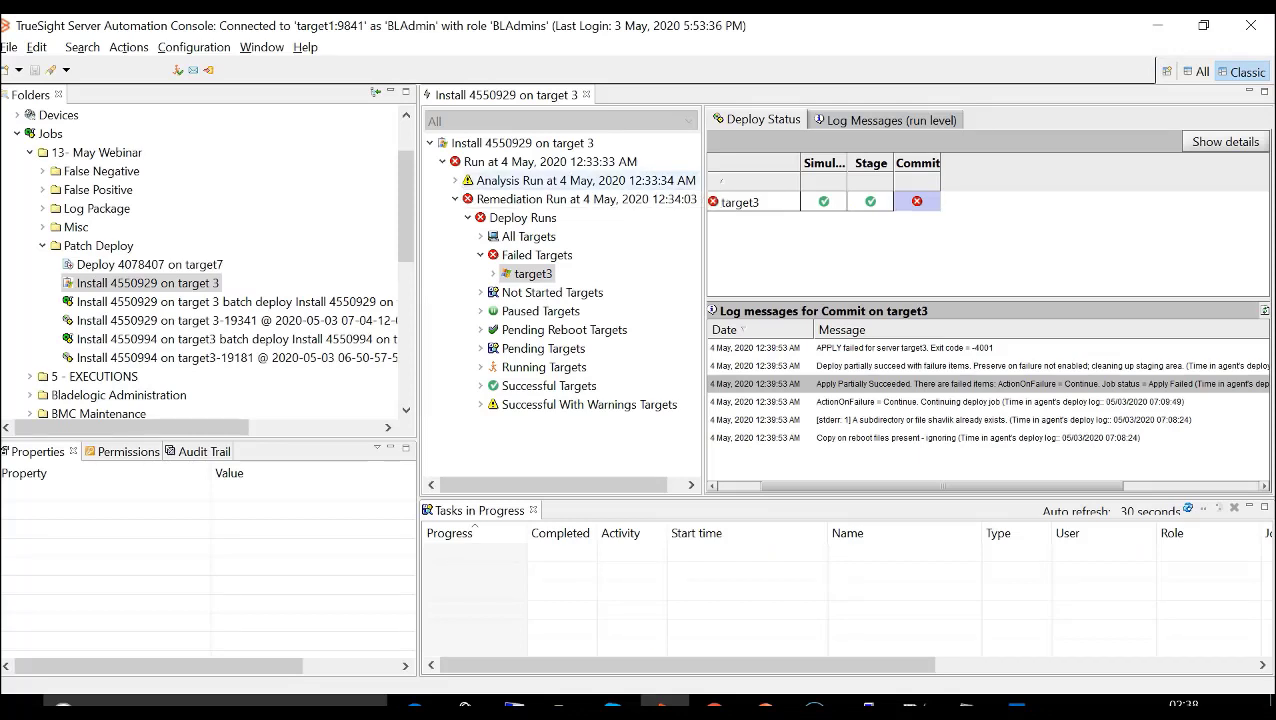
# - View the summary counts of the analysis run at 4 May, 2020 12:33:34 AM for Install 4550929 on target 3
pyautogui.click(585, 181)
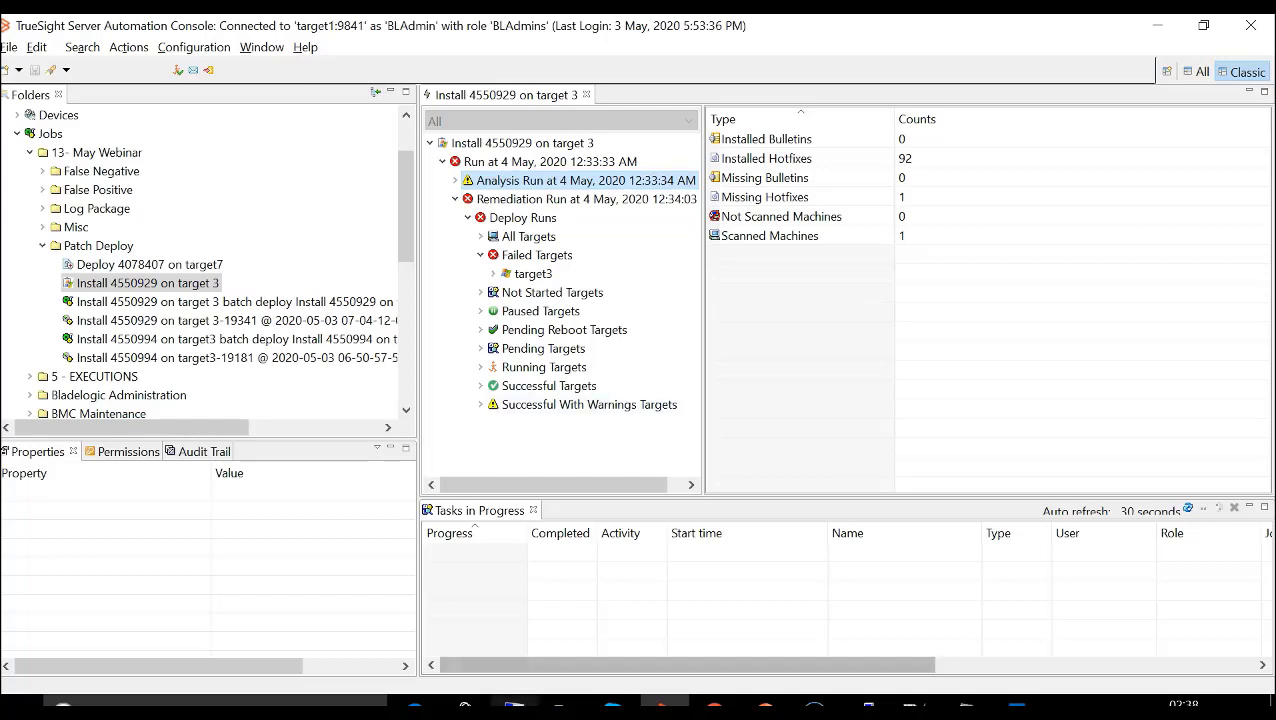
pyautogui.click(514, 706)
pyautogui.click(617, 625)
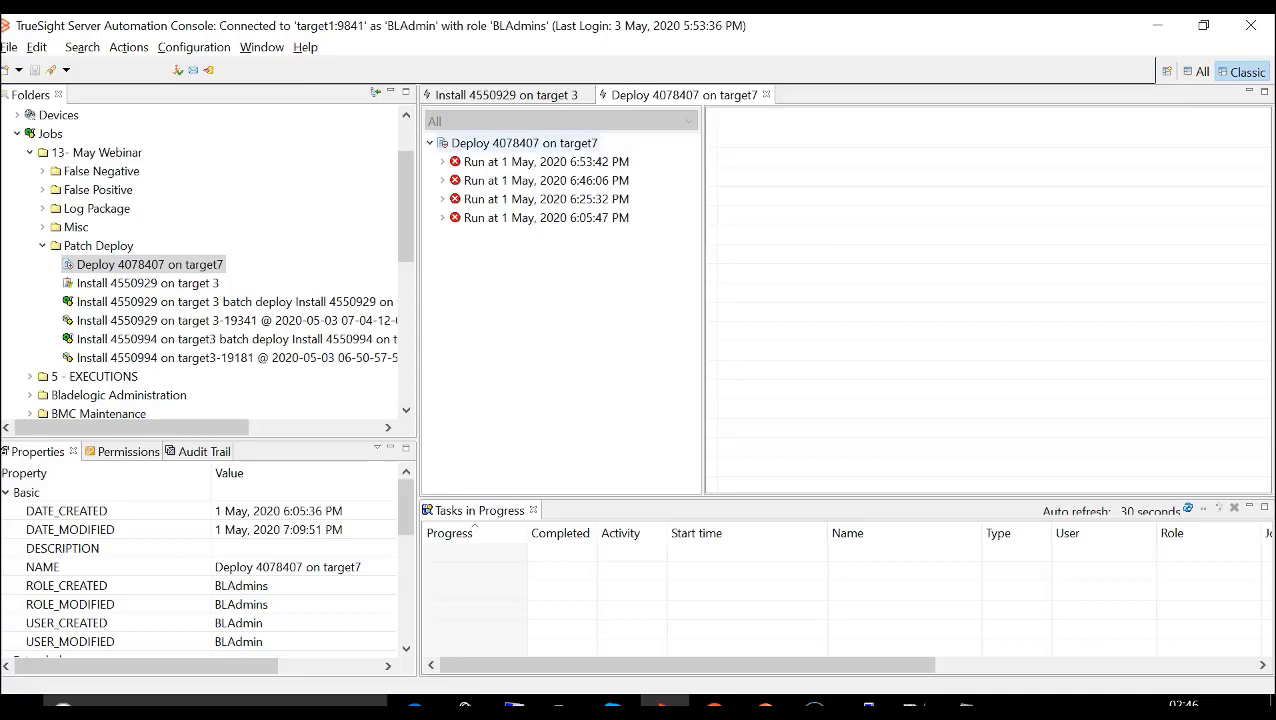
# - View the Commit log messages for target7 under the failed targets of the Deploy 4078407 run at 6:53:42 PM
pyautogui.click(442, 162)
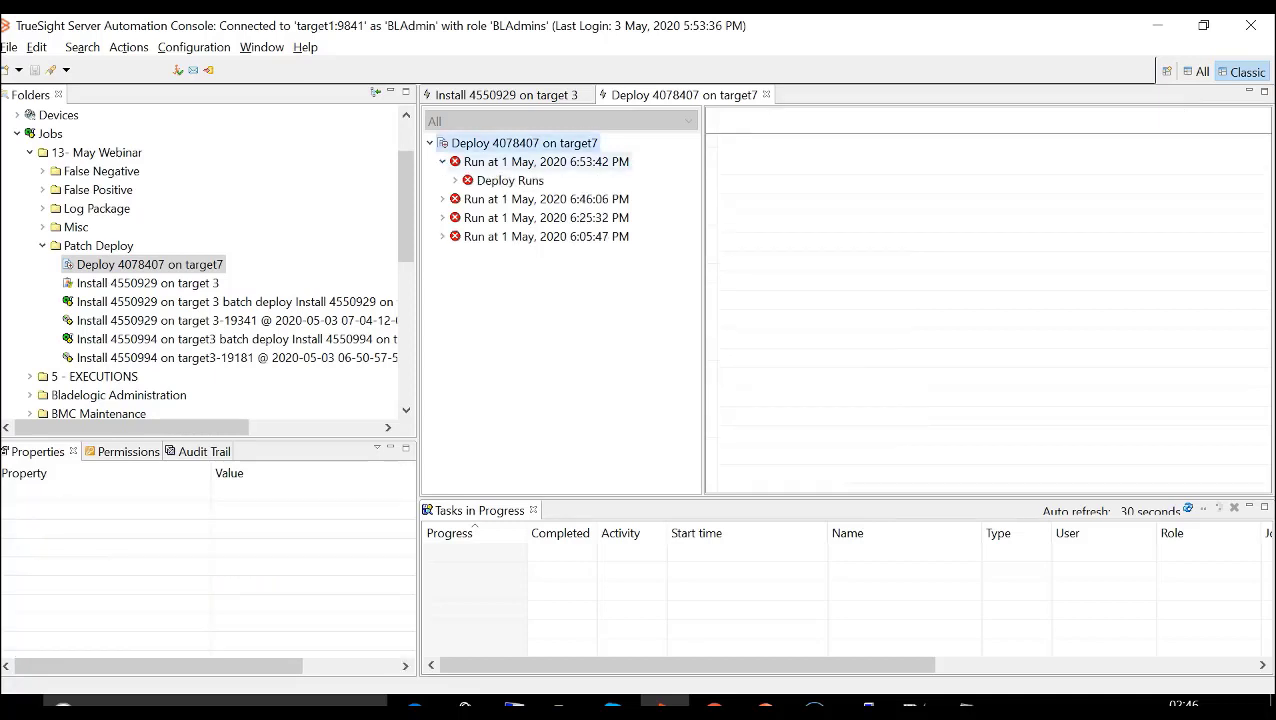
pyautogui.click(455, 181)
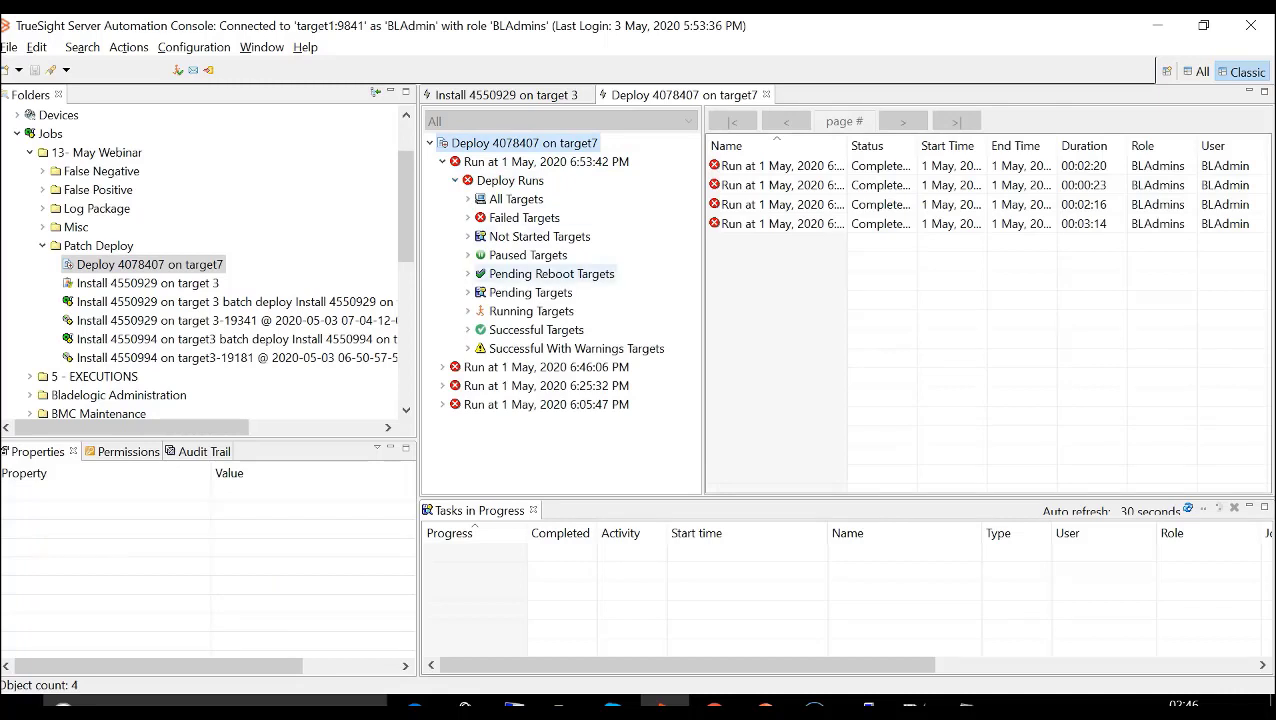
pyautogui.click(468, 218)
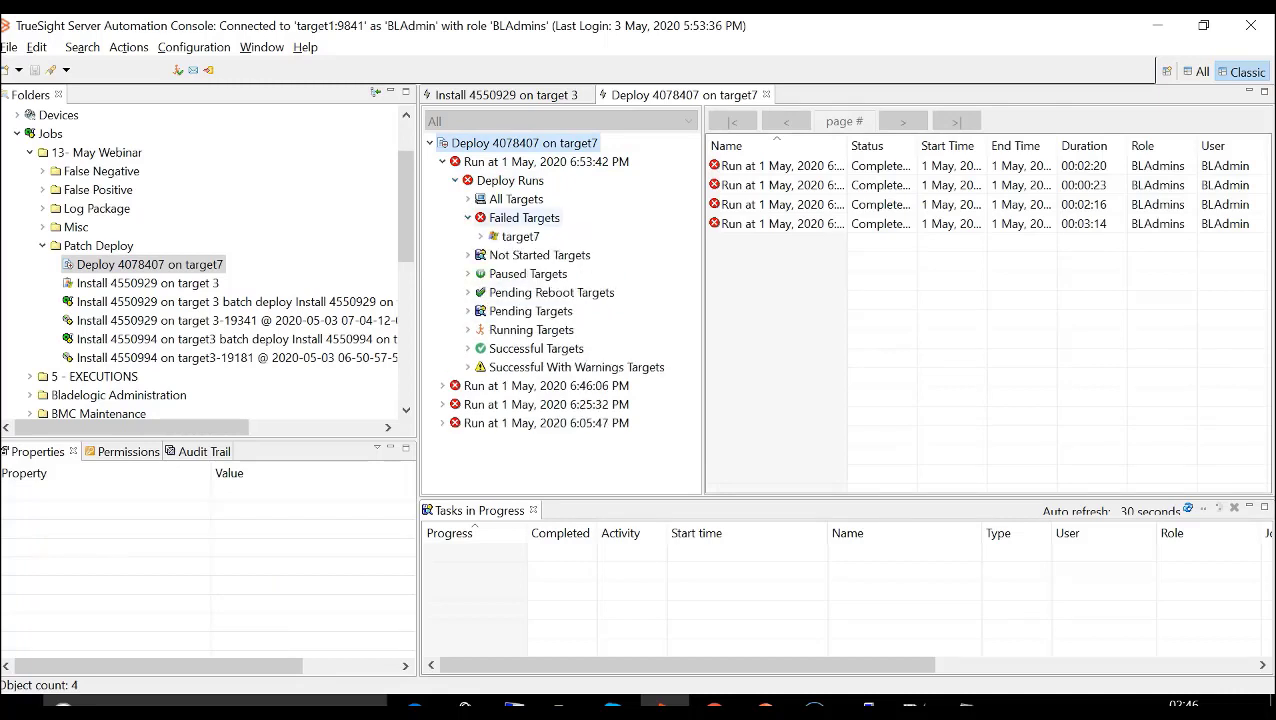
pyautogui.click(520, 237)
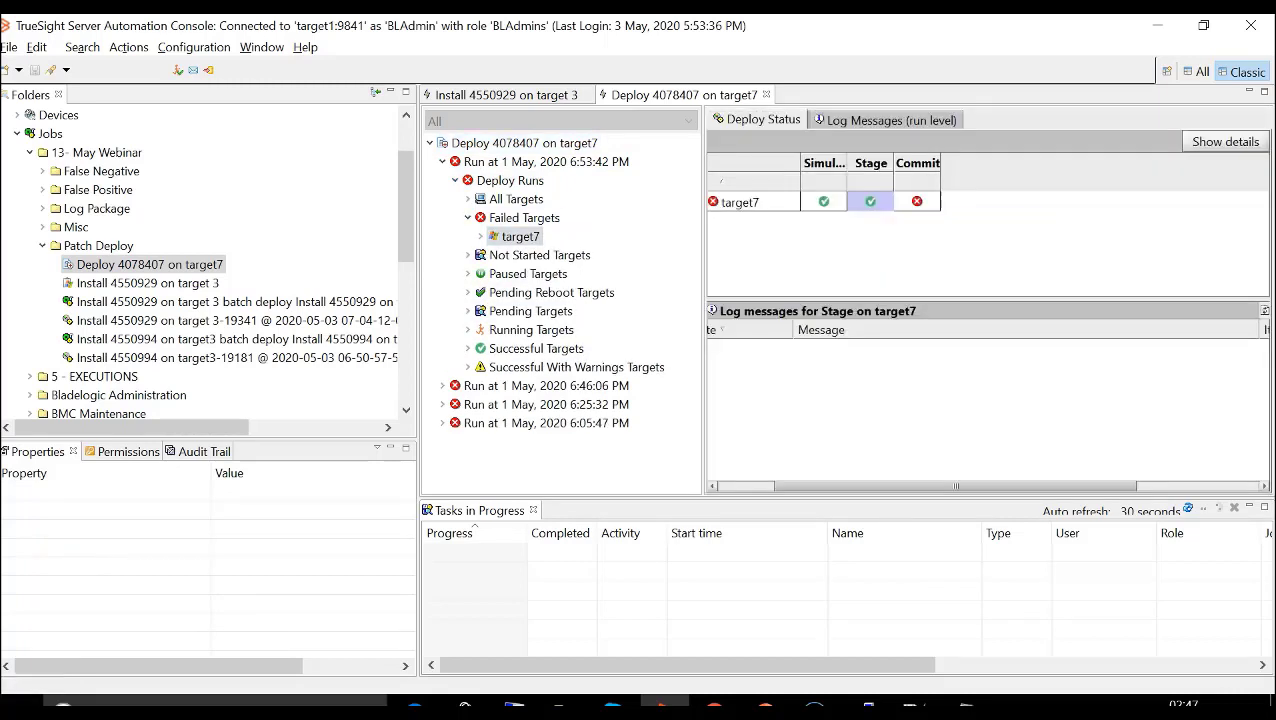
pyautogui.click(917, 201)
pyautogui.moveTo(948, 487); pyautogui.dragTo(893, 487)
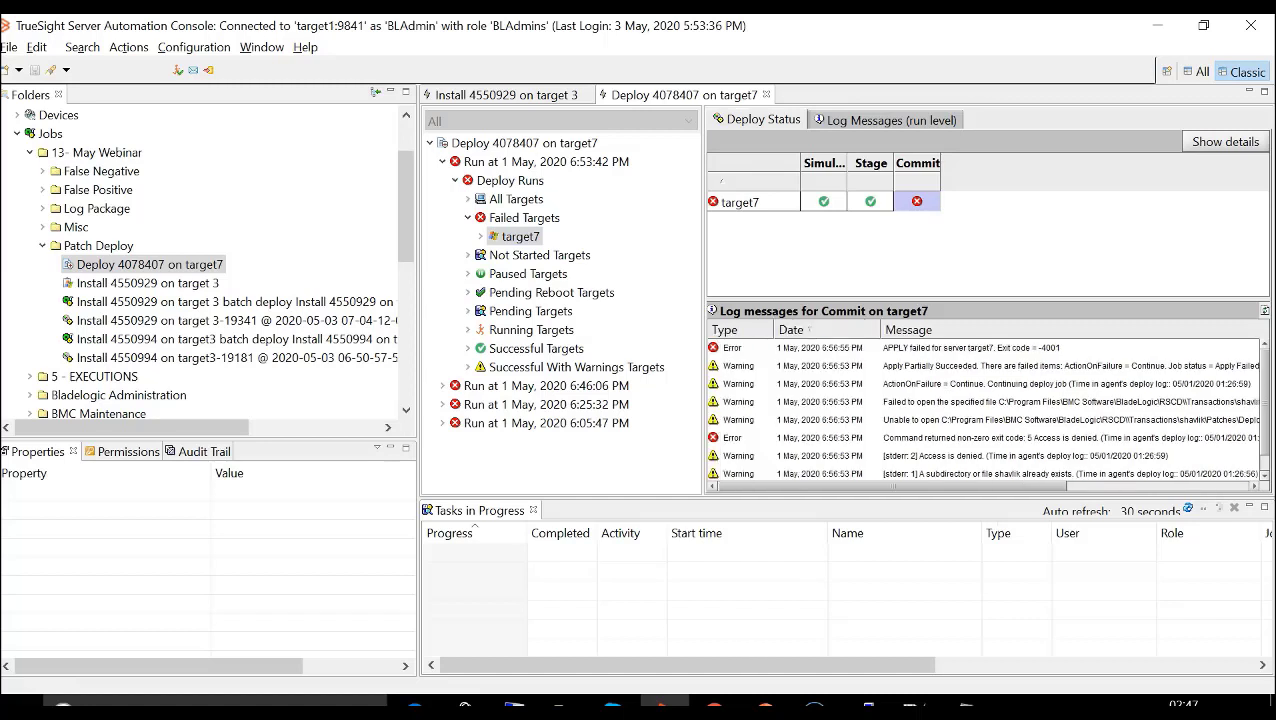
# - Open the details of the Commit error about the command's non-zero exit code, read them and close them
pyautogui.click(970, 348)
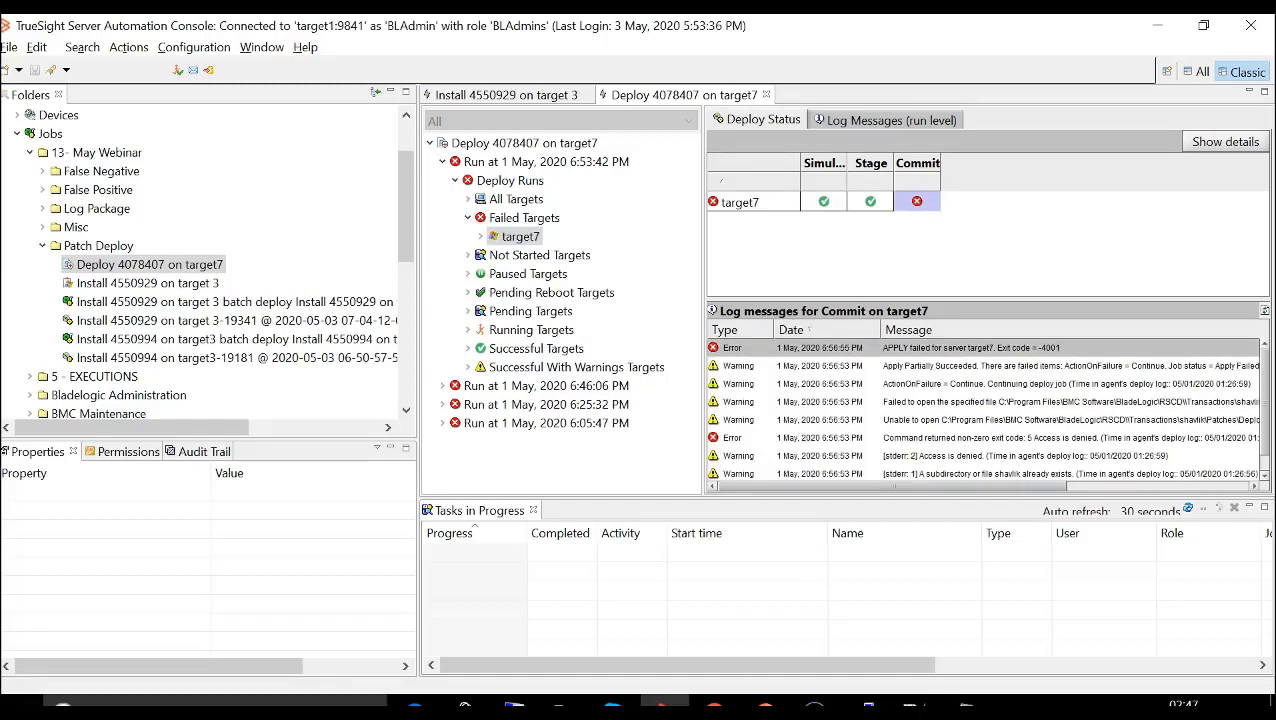
pyautogui.doubleClick(970, 438)
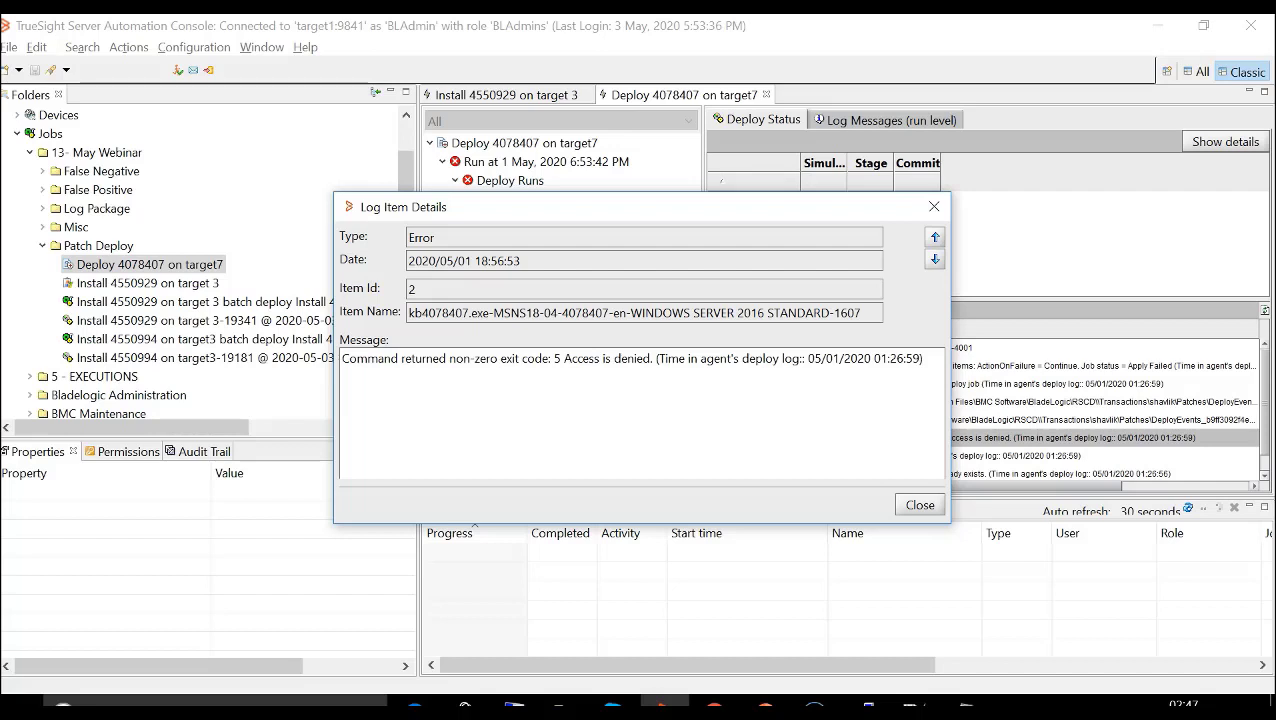
pyautogui.press('Escape')
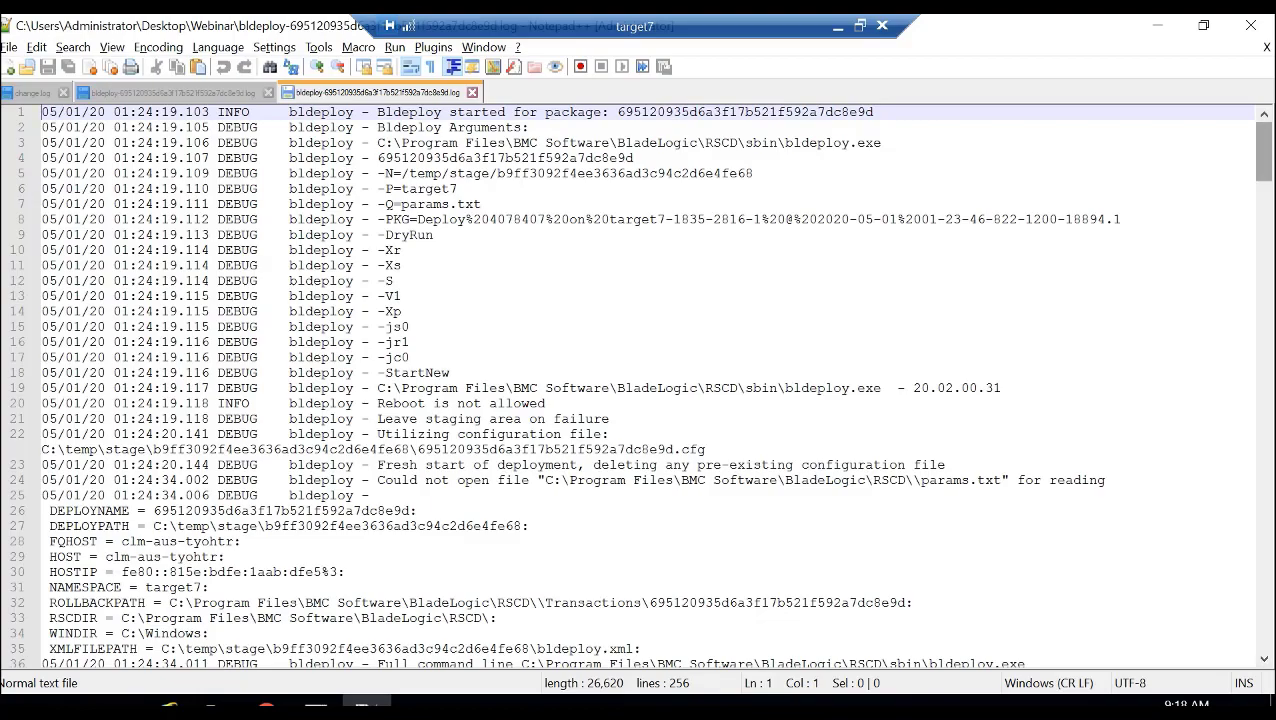
# - Go to the end of target7's bldeploy log and examine the final "Bldeploy done" entry
pyautogui.scroll(-20, 640, 385)
pyautogui.scroll(-10, 640, 385)
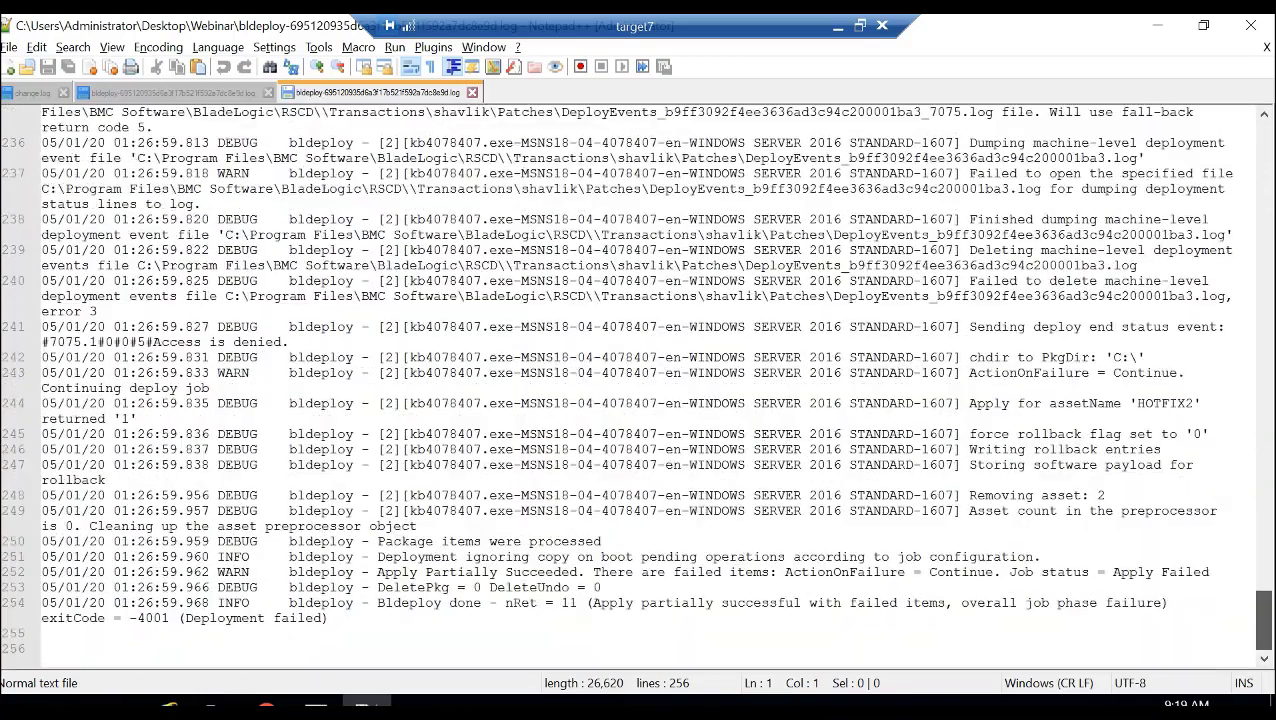
pyautogui.click(328, 604)
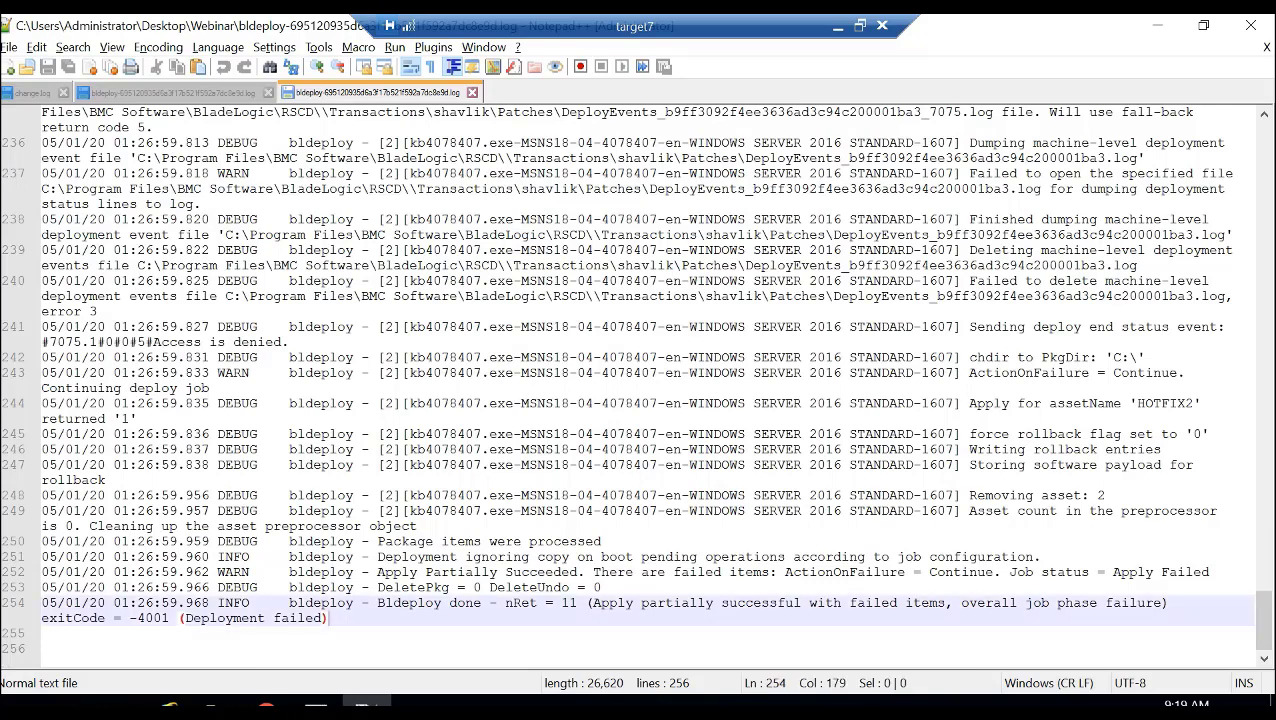
# - Trace the bldeploy log entries upward from the "Apply Partially Succeeded" warning to the STDeploy.exe command
pyautogui.click(326, 573)
pyautogui.press('Up')
pyautogui.press('Up')
pyautogui.press('Up')
pyautogui.press('Up')
pyautogui.press('Up')
pyautogui.press('Up')
pyautogui.press('Up')
pyautogui.press('Up')
pyautogui.press('Up')
pyautogui.press('Up')
pyautogui.press('Up')
pyautogui.press('Up')
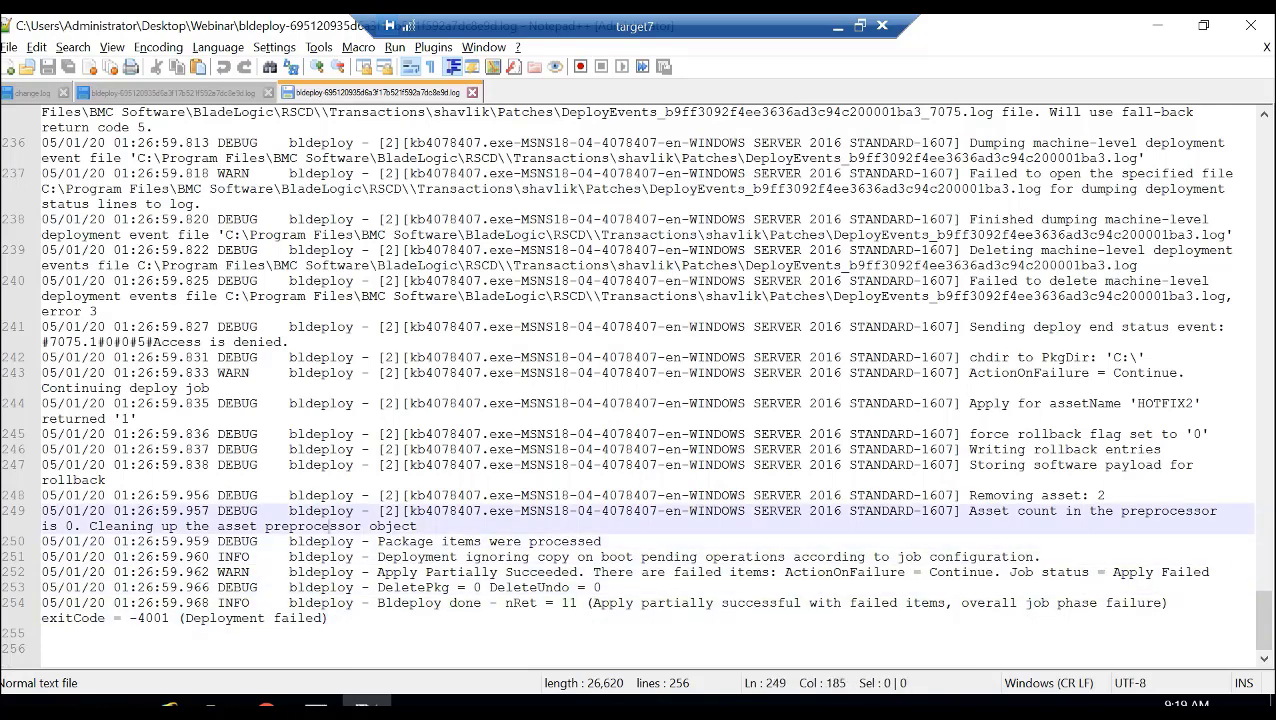
pyautogui.press('Up')
pyautogui.press('Up')
pyautogui.press('Up')
pyautogui.press('Up')
pyautogui.press('Up')
pyautogui.press('Up')
pyautogui.press('Up')
pyautogui.press('Up')
pyautogui.press('Up')
pyautogui.press('Up')
pyautogui.press('Up')
pyautogui.press('Up')
pyautogui.press('Up')
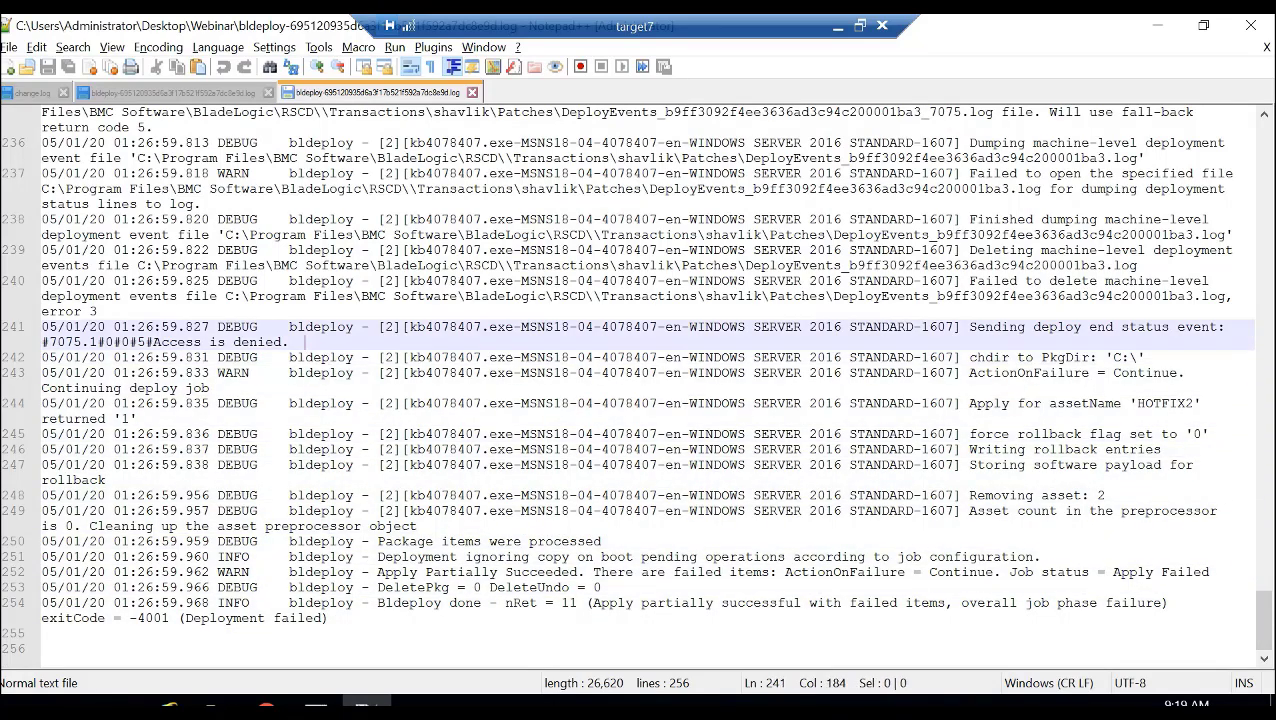
pyautogui.press('Up')
pyautogui.press('Up')
pyautogui.press('Up')
pyautogui.press('Up')
pyautogui.press('Up')
pyautogui.press('Up')
pyautogui.press('Up')
pyautogui.press('Up')
pyautogui.press('Up')
pyautogui.press('Up')
pyautogui.press('Up')
pyautogui.press('Up')
pyautogui.press('Up')
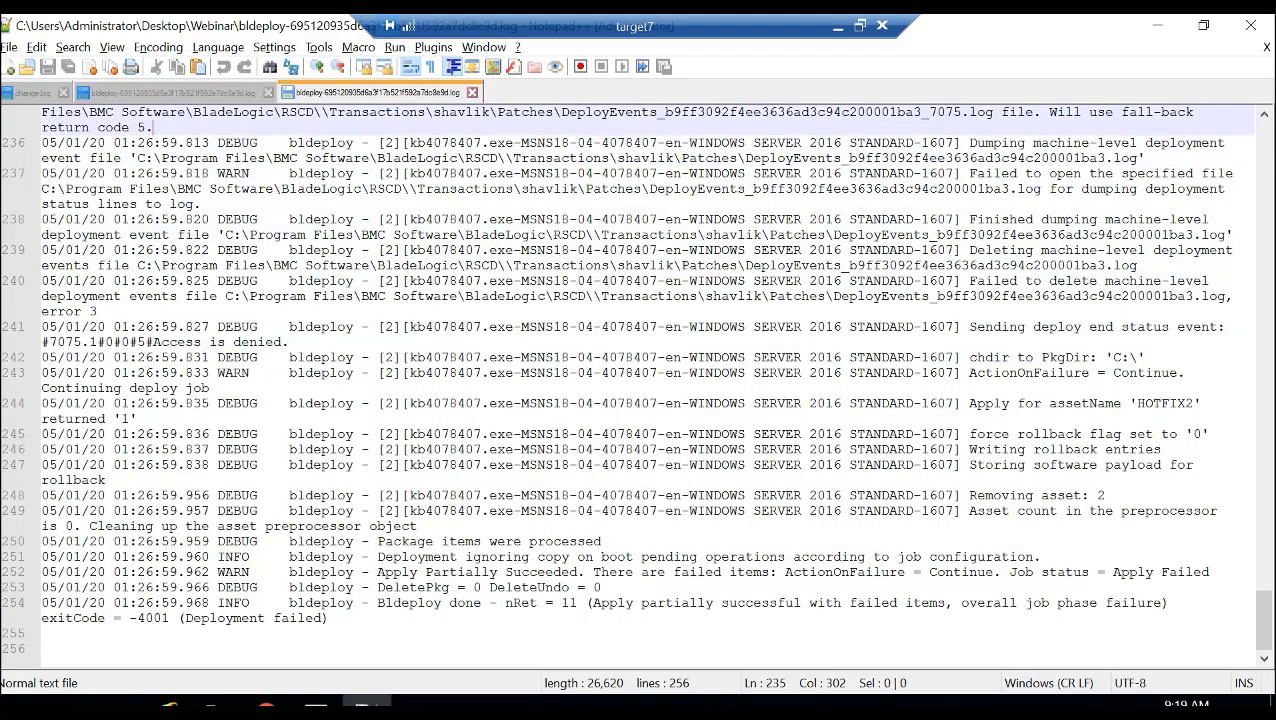
pyautogui.press('Up')
pyautogui.press('Up')
pyautogui.press('Up')
pyautogui.press('Up')
pyautogui.press('Up')
pyautogui.press('Up')
pyautogui.press('Up')
pyautogui.press('Up')
pyautogui.press('Up')
pyautogui.press('Up')
pyautogui.press('Up')
pyautogui.press('Up')
pyautogui.press('Up')
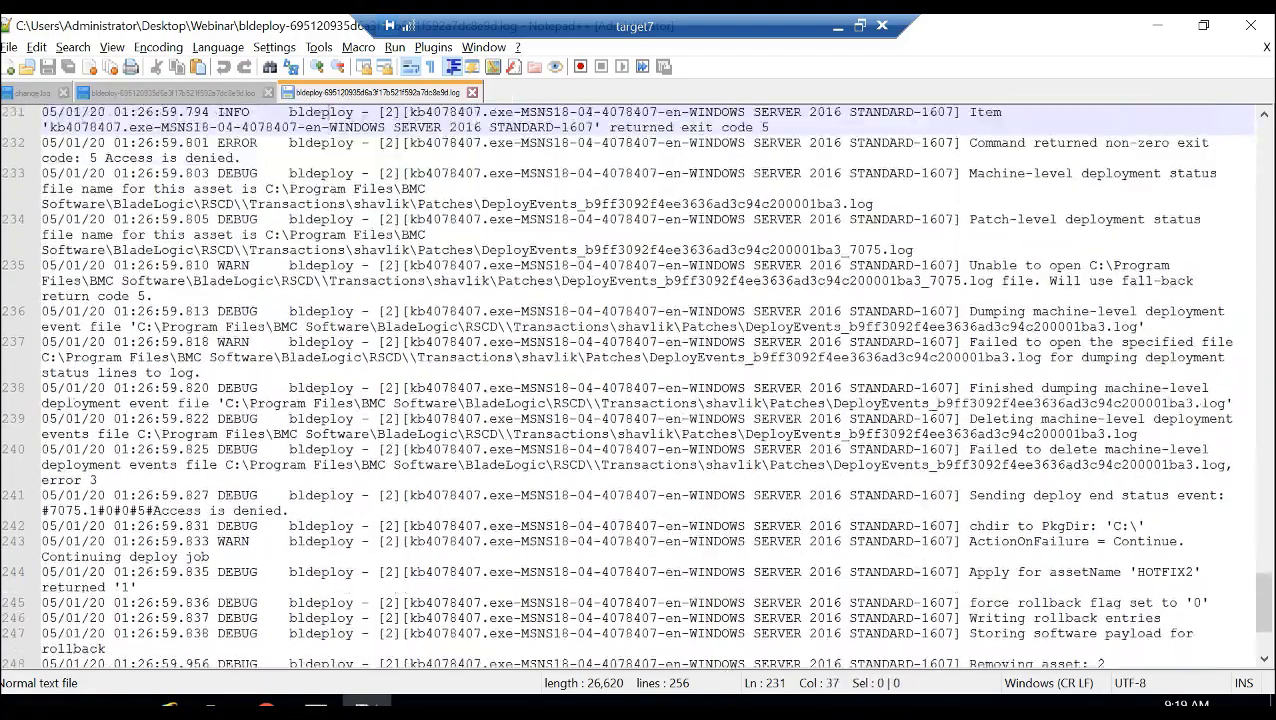
pyautogui.press('Up')
pyautogui.press('Up')
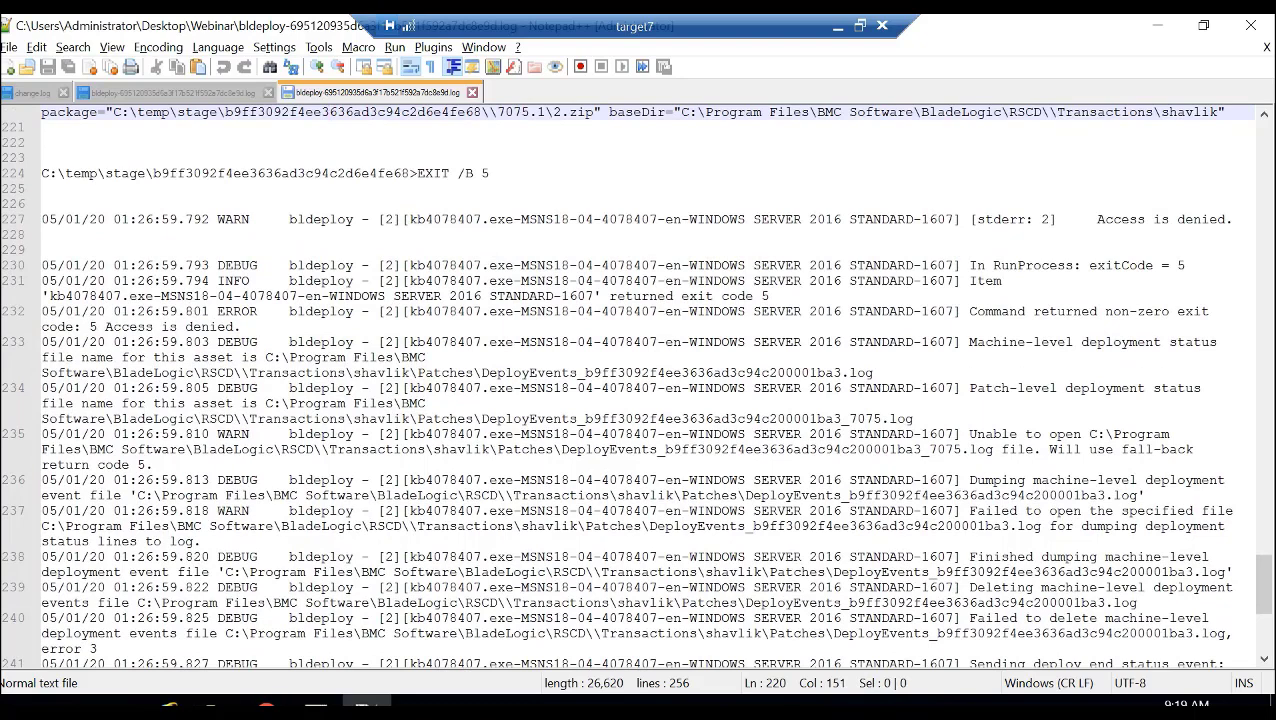
# - Examine the "In RunProcess" exit code line and the STDeploy.exe command output logged before it
pyautogui.moveTo(1186, 266); pyautogui.dragTo(42, 251)
pyautogui.click(825, 282)
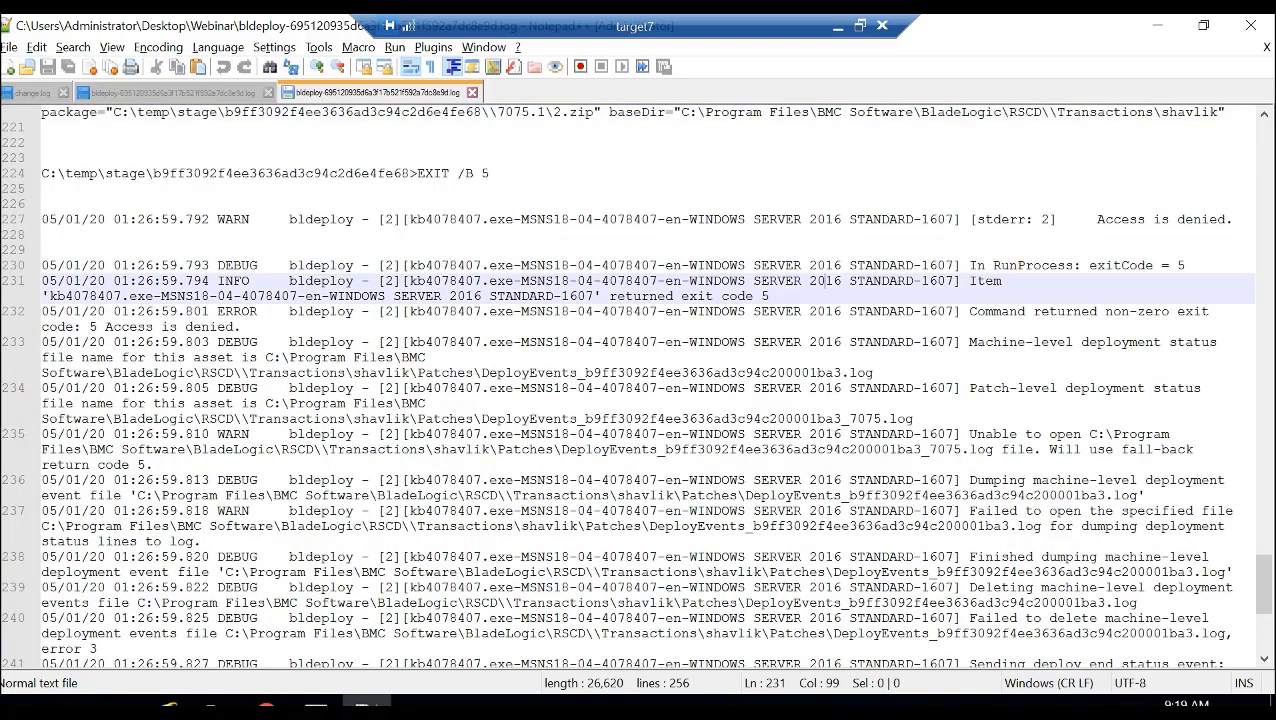
pyautogui.press('Up')
pyautogui.press('Up')
pyautogui.press('Up')
pyautogui.press('Up')
pyautogui.press('Up')
pyautogui.press('Up')
pyautogui.press('Up')
pyautogui.press('Up')
pyautogui.press('Up')
pyautogui.press('Up')
pyautogui.press('Up')
pyautogui.press('Up')
pyautogui.press('Up')
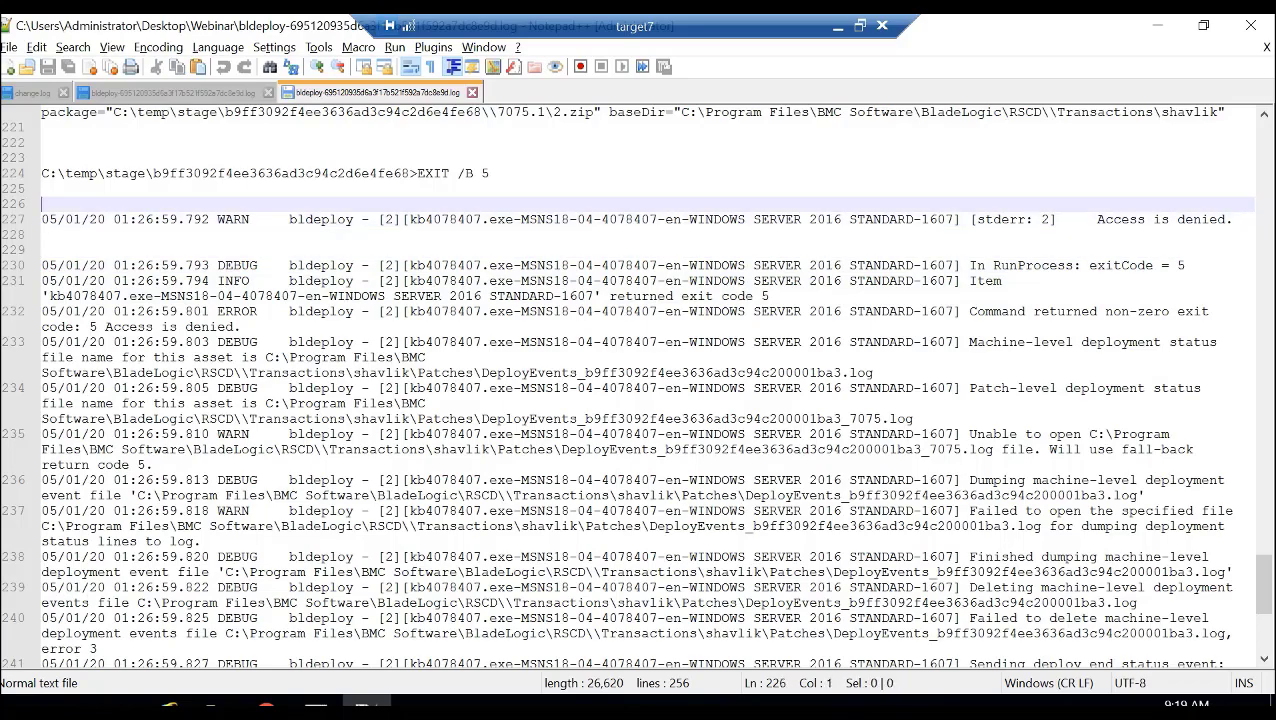
pyautogui.press('Up')
pyautogui.press('Up')
pyautogui.press('Up')
pyautogui.press('Up')
pyautogui.press('Up')
pyautogui.press('Up')
pyautogui.press('Up')
pyautogui.press('Up')
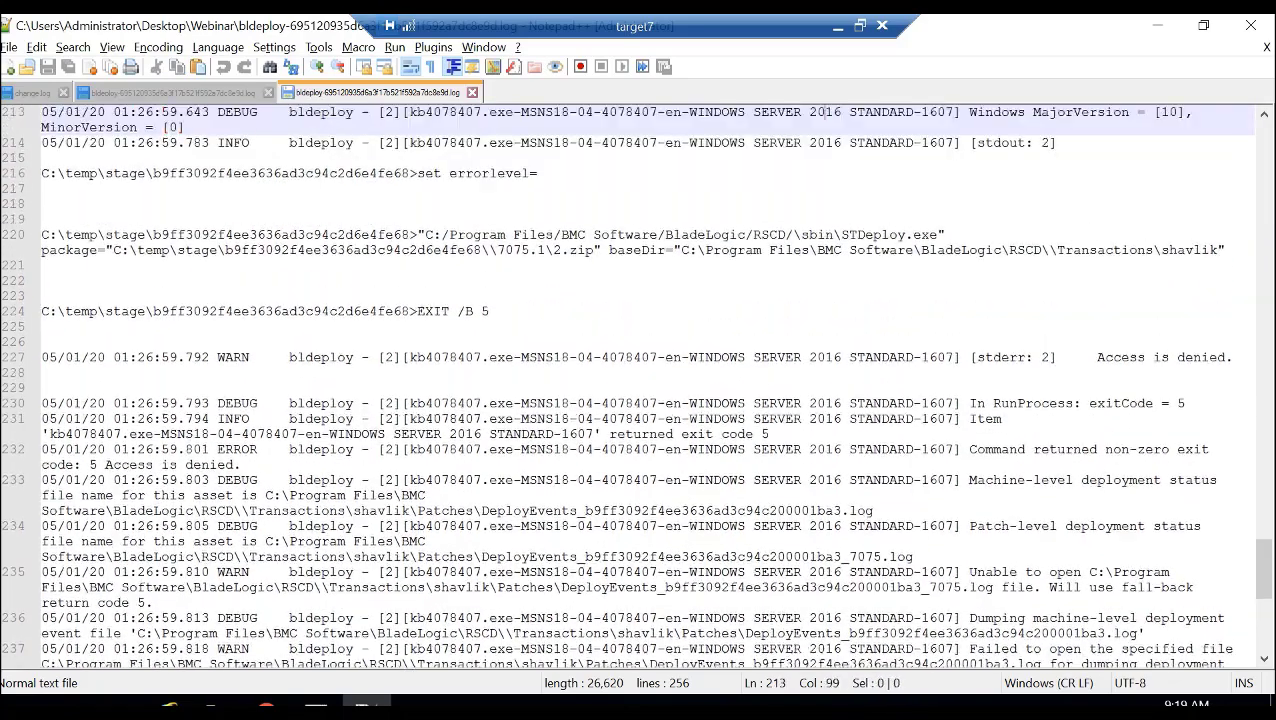
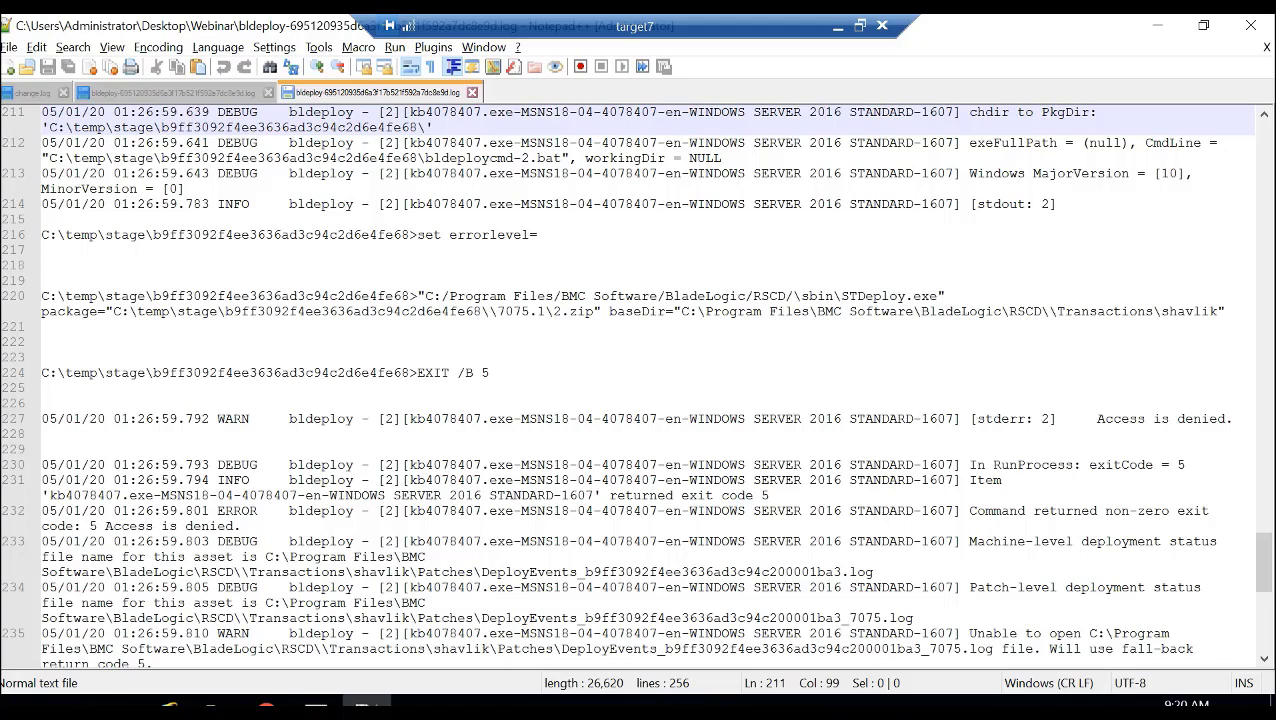
# - Open the staging folder C:\temp\stage\b9ff3092f4ee3636ad3c94c2d6e4fe68 and check it against the STDeploy.exe package path in the bldeploy log
pyautogui.click(212, 708)
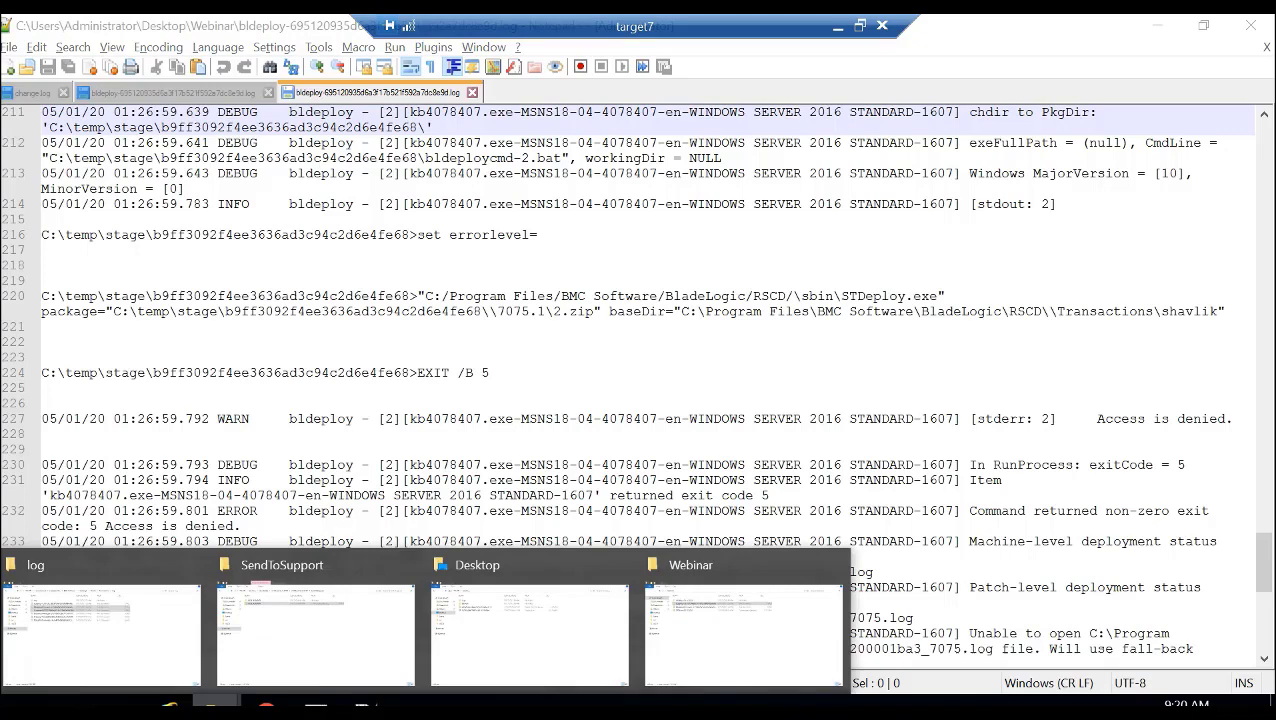
pyautogui.click(100, 630)
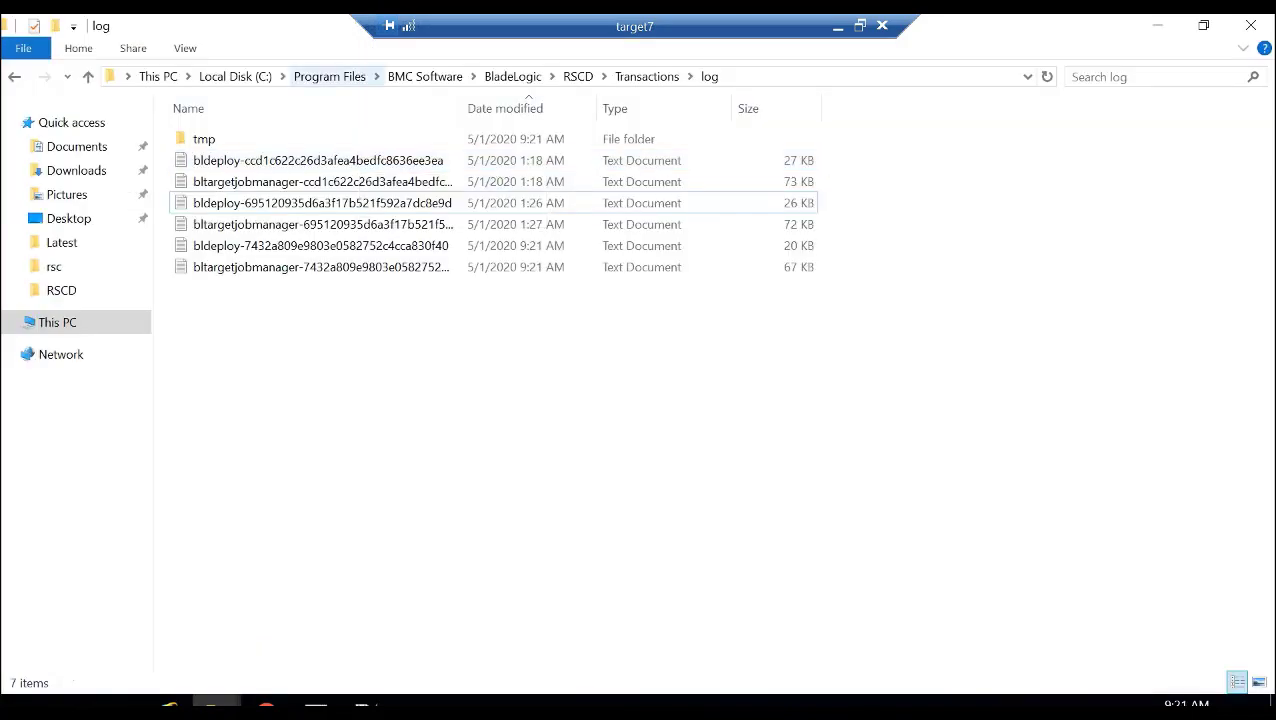
pyautogui.click(330, 77)
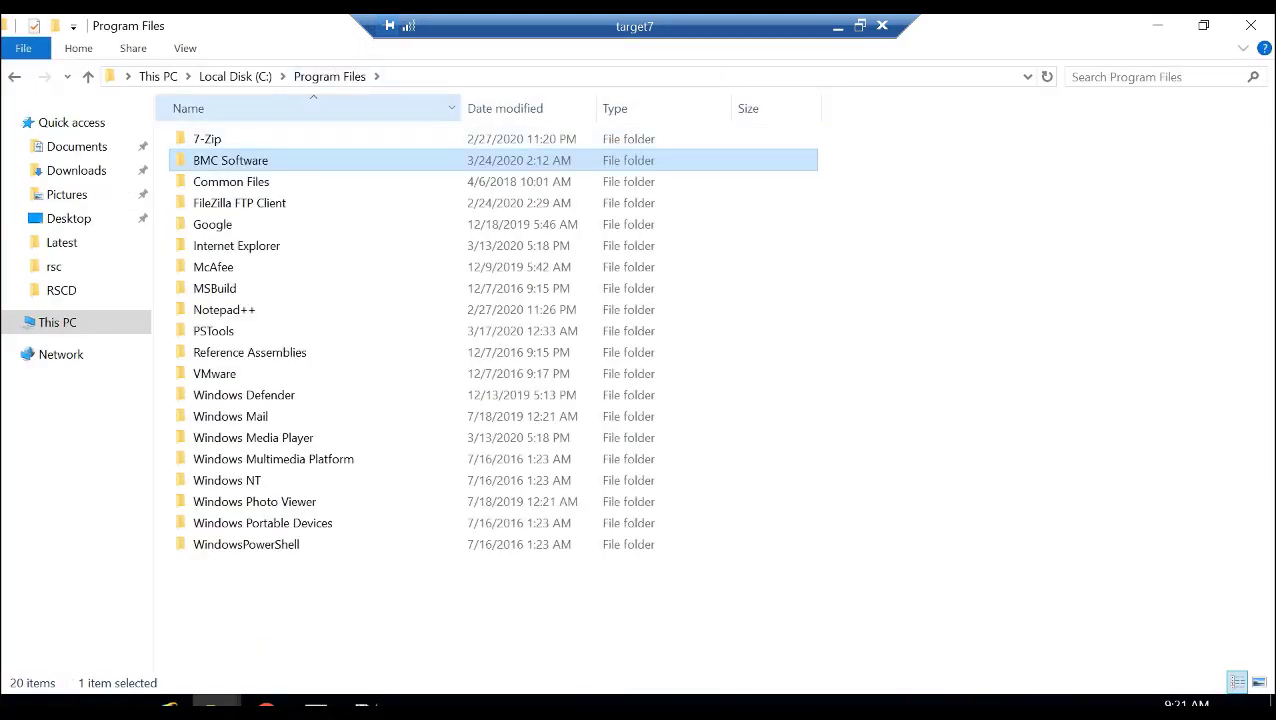
pyautogui.click(235, 77)
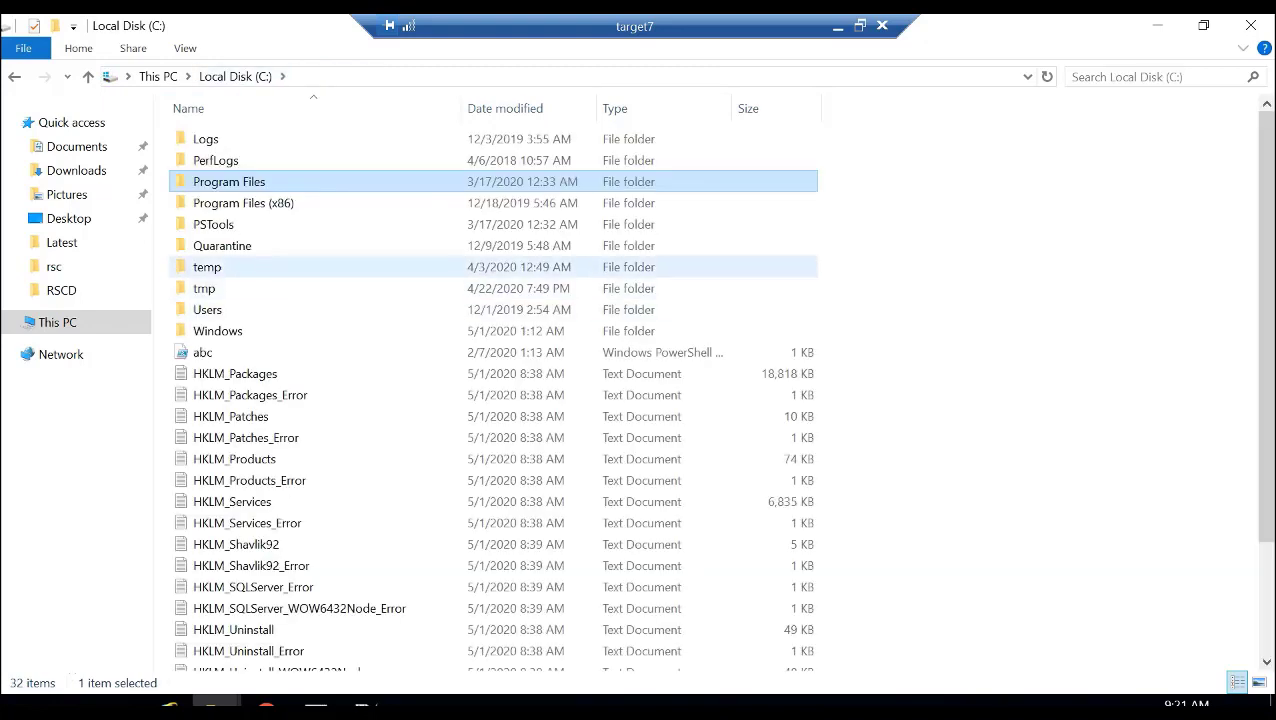
pyautogui.doubleClick(209, 266)
pyautogui.doubleClick(208, 139)
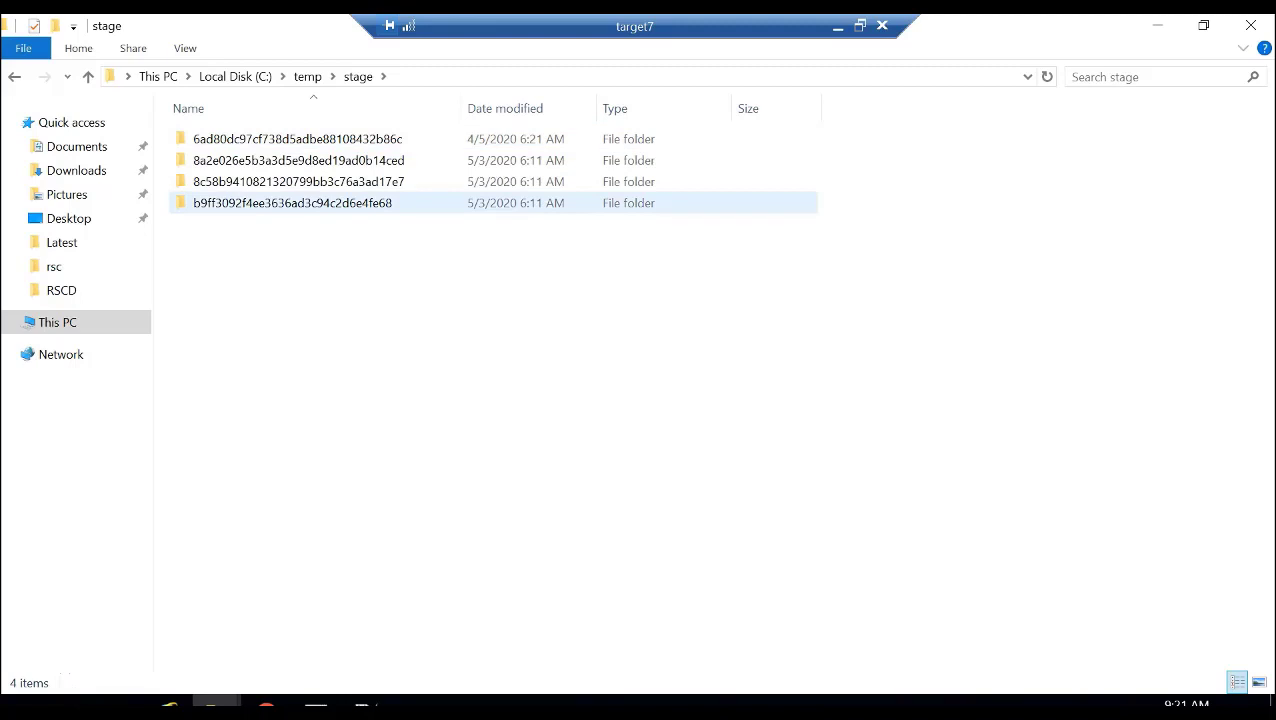
pyautogui.doubleClick(262, 203)
pyautogui.click(366, 704)
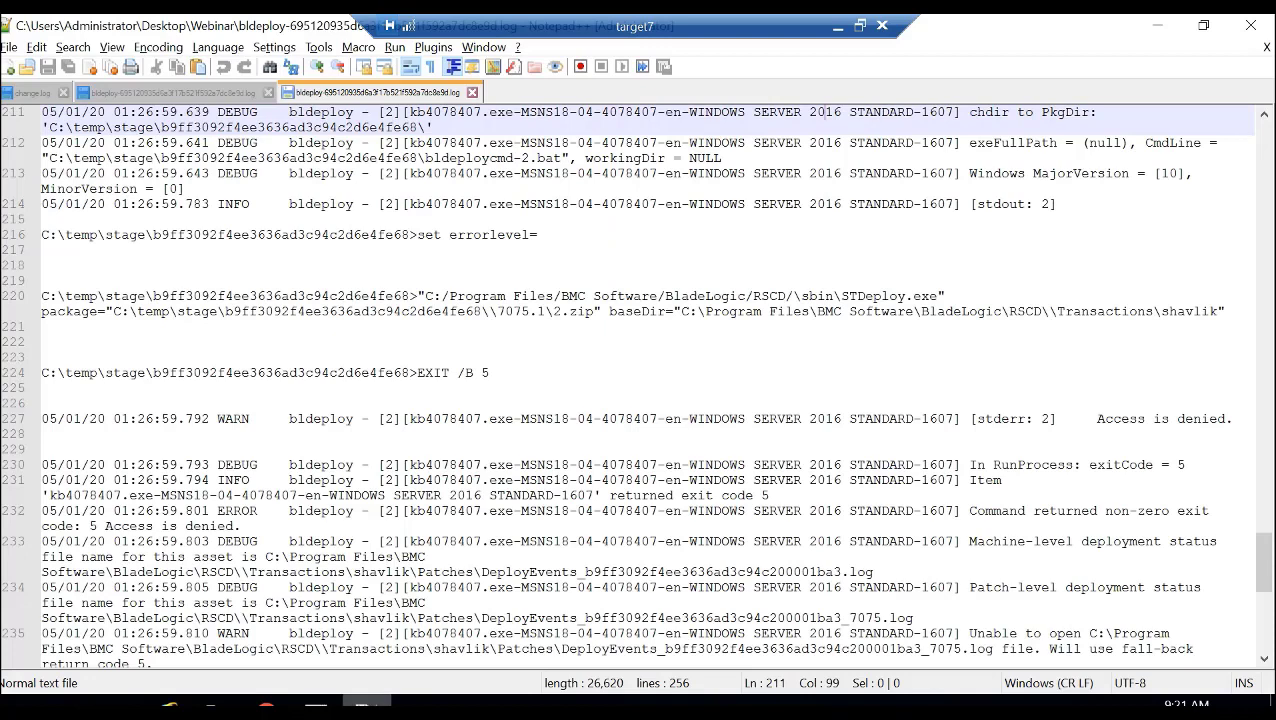
pyautogui.moveTo(210, 705)
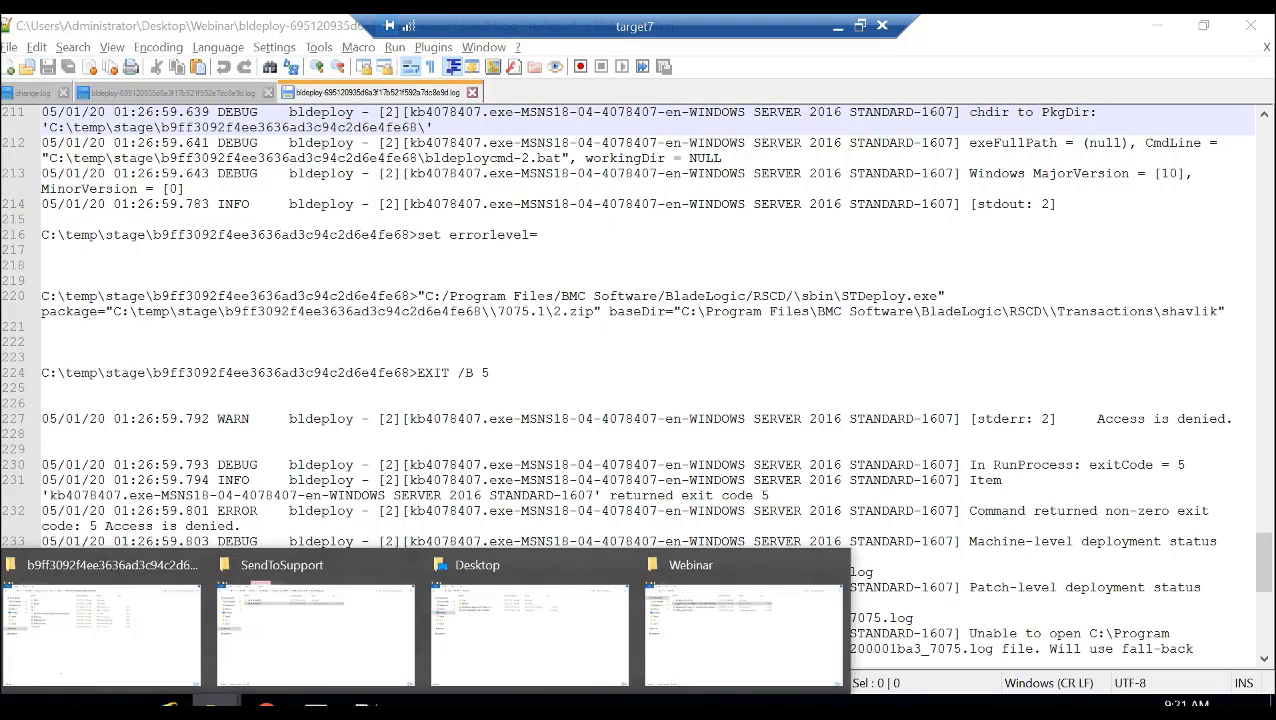
pyautogui.click(100, 625)
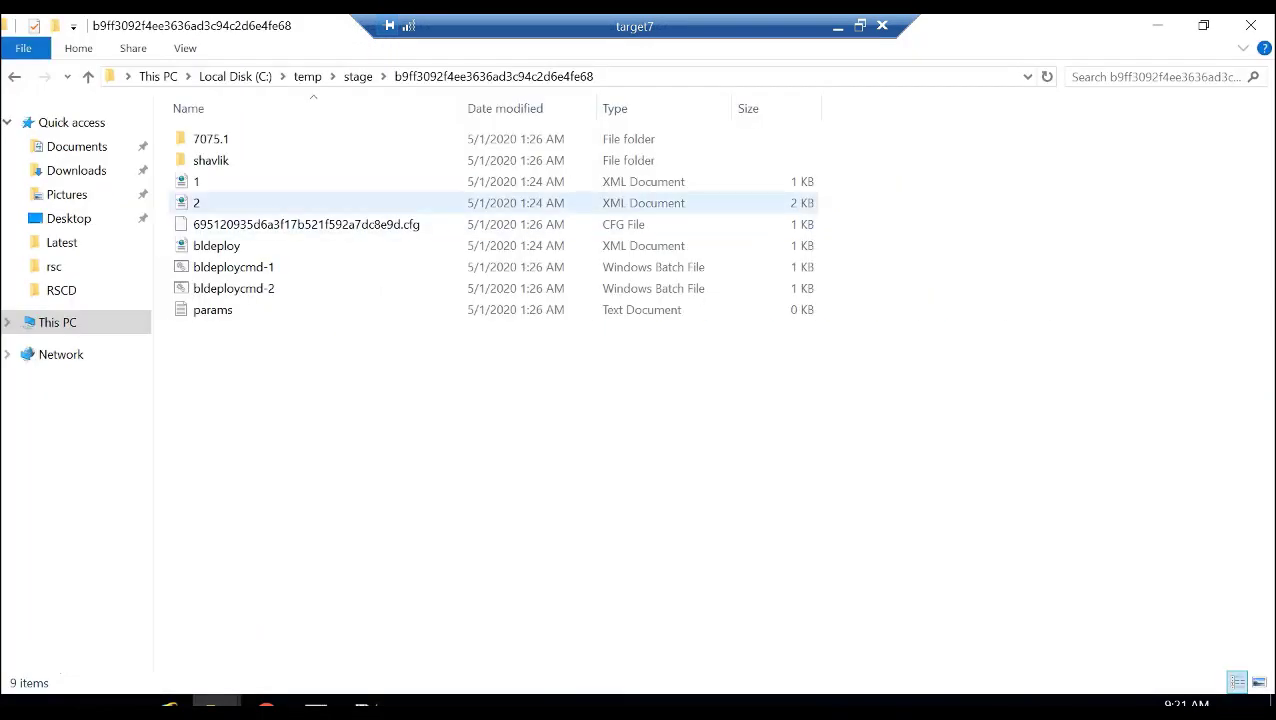
# - Inspect the staged 7075.1 folder and its payload subfolder, and return to the parent staging folder
pyautogui.doubleClick(210, 139)
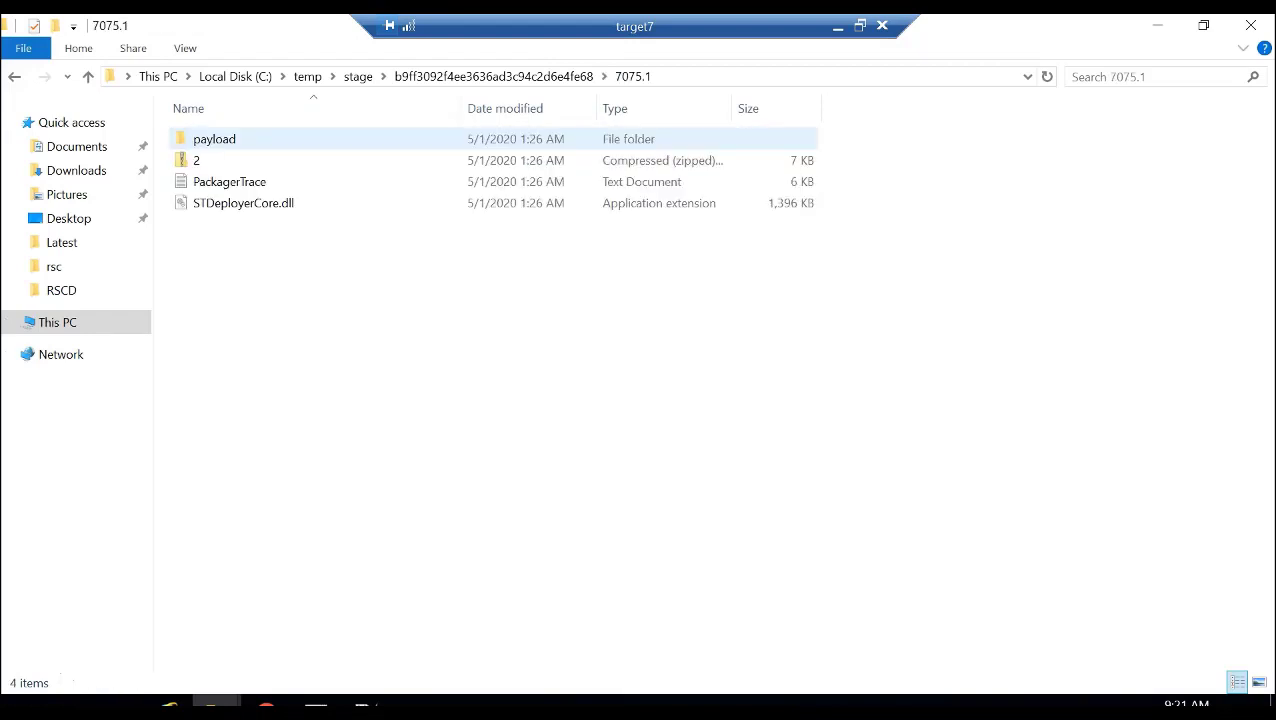
pyautogui.doubleClick(214, 139)
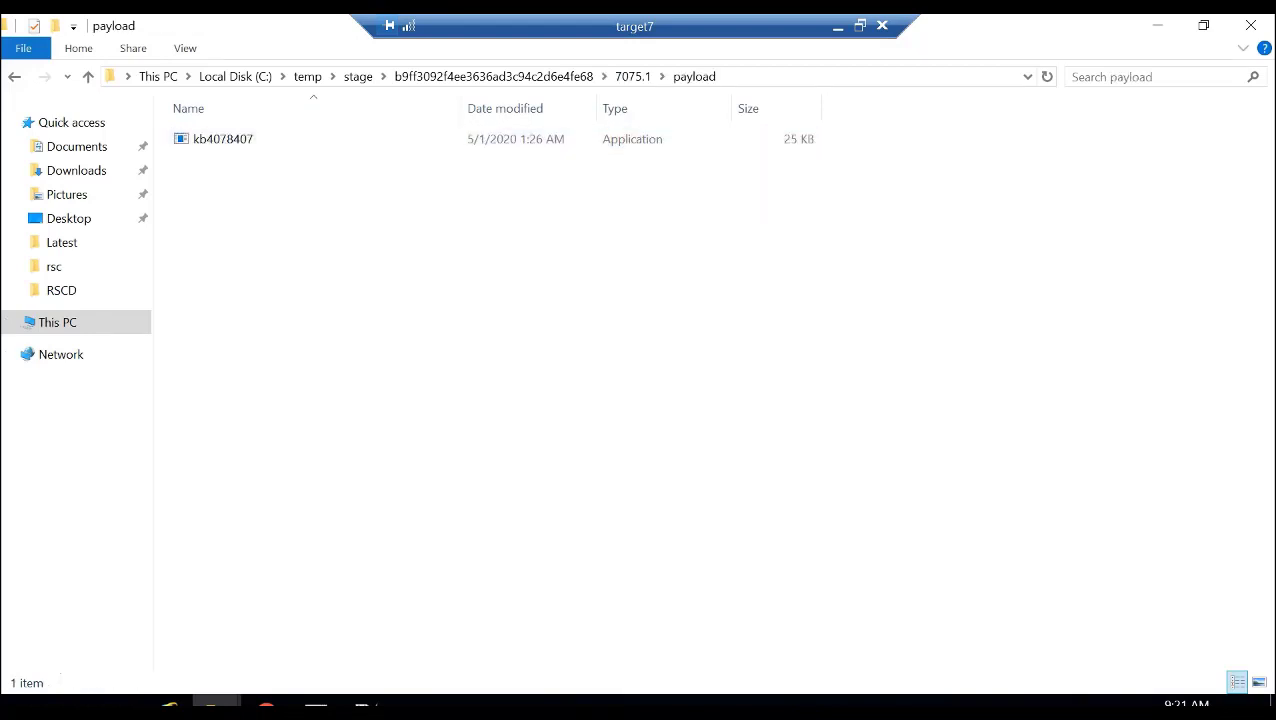
pyautogui.click(88, 76)
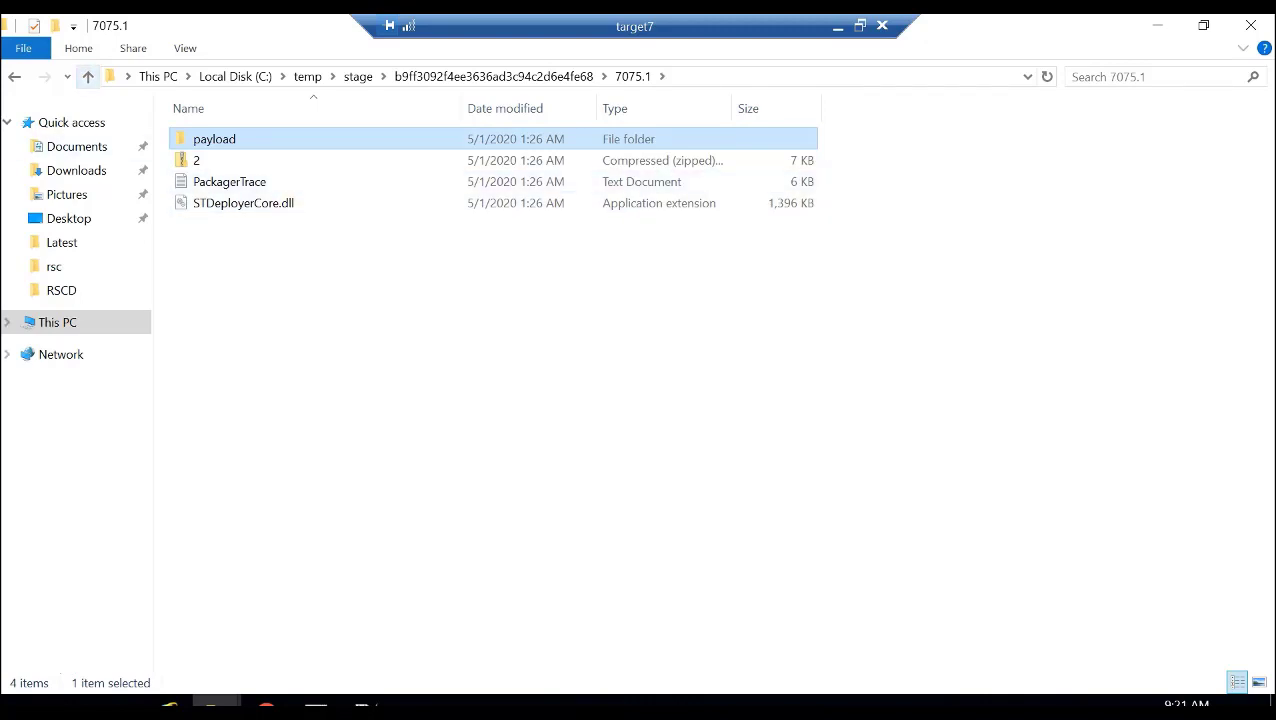
pyautogui.click(88, 76)
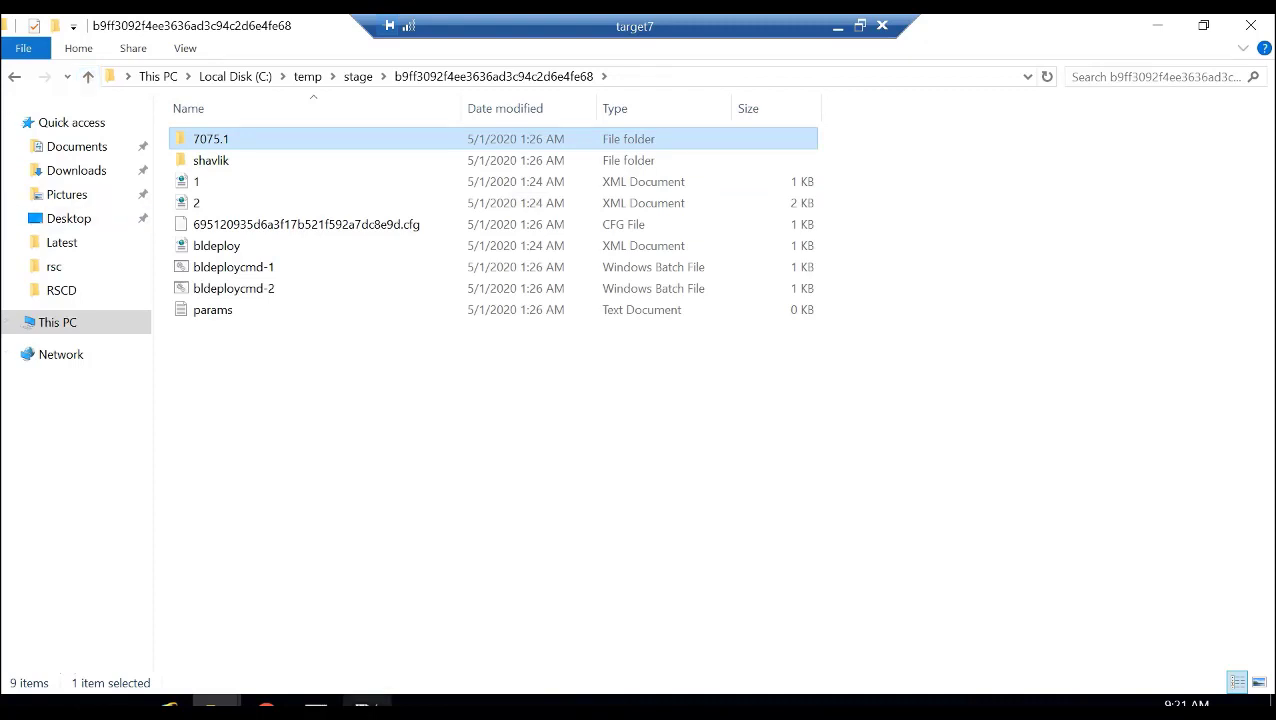
# - Switch to Command Prompt and rerun the previous STDeploy.exe command for the 7075.1\2.zip package
pyautogui.click(366, 704)
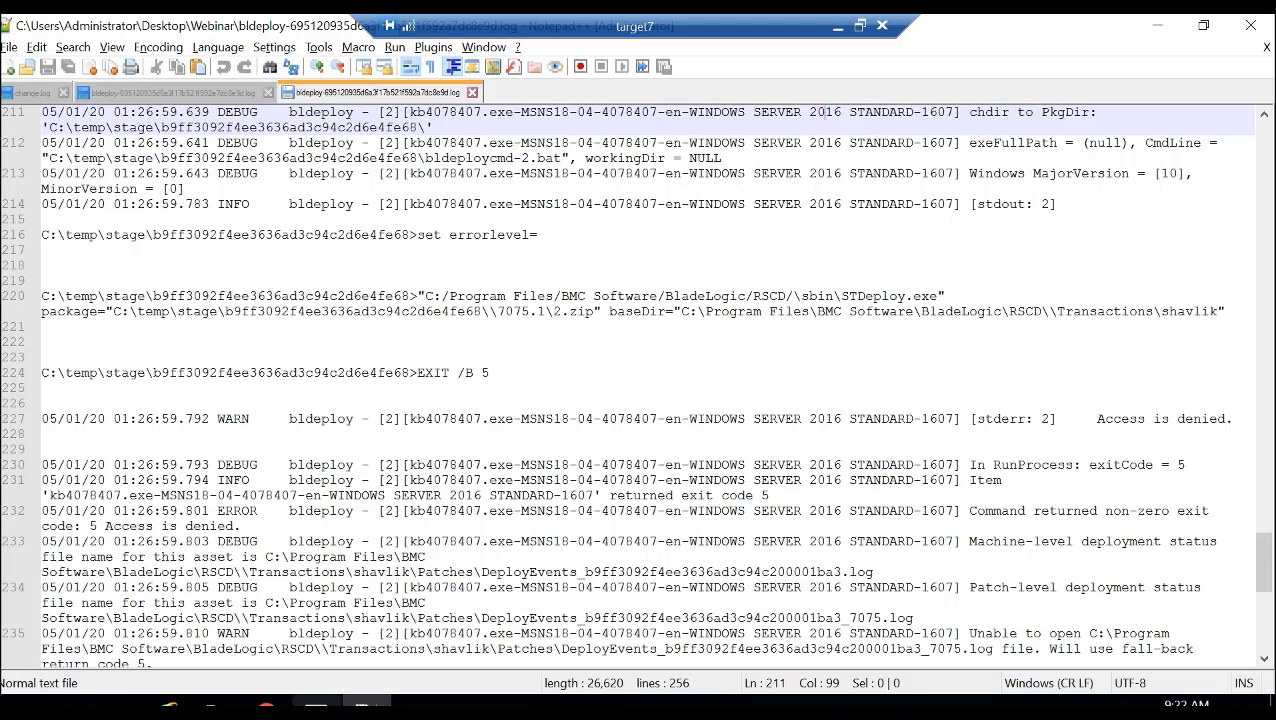
pyautogui.click(316, 704)
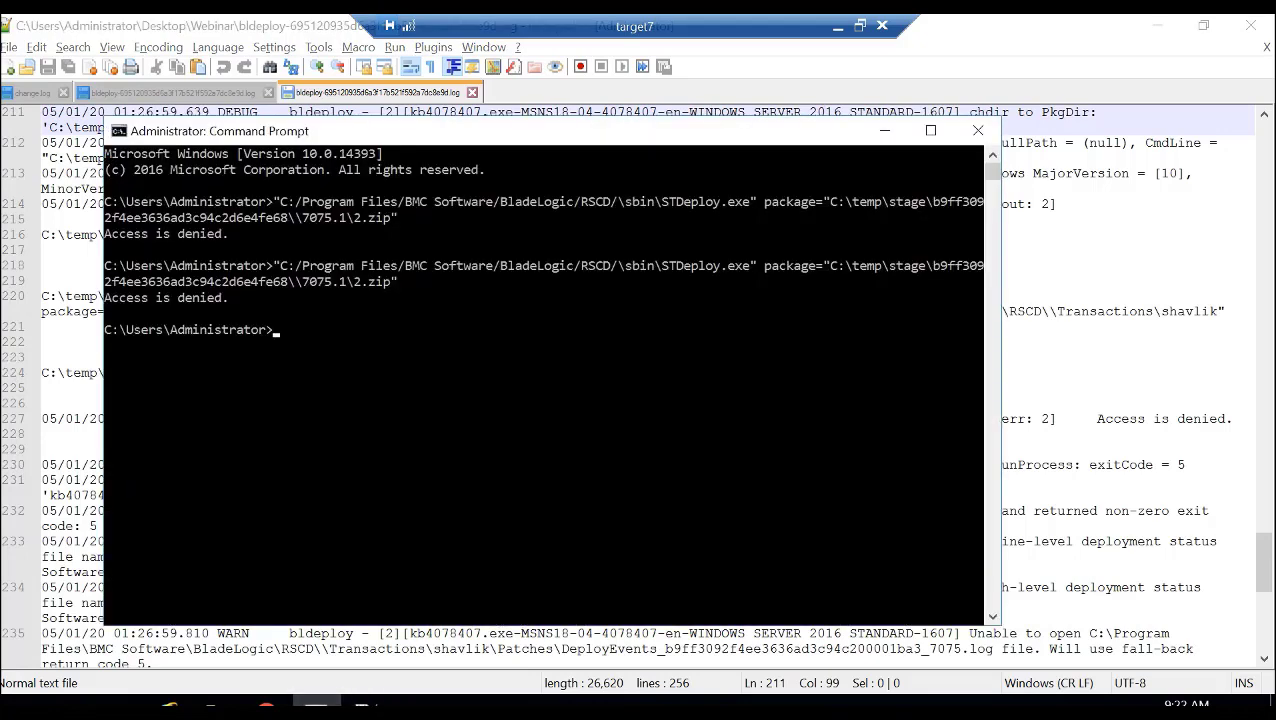
pyautogui.press('Up')
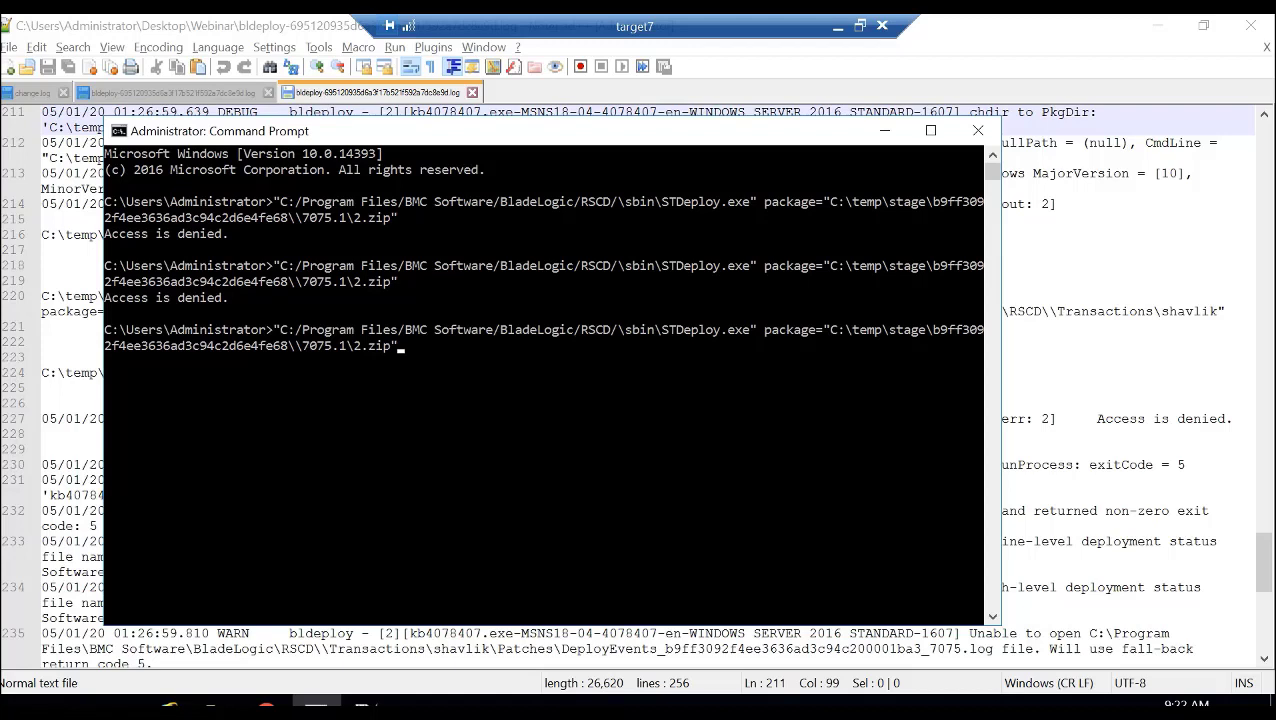
pyautogui.press('Return')
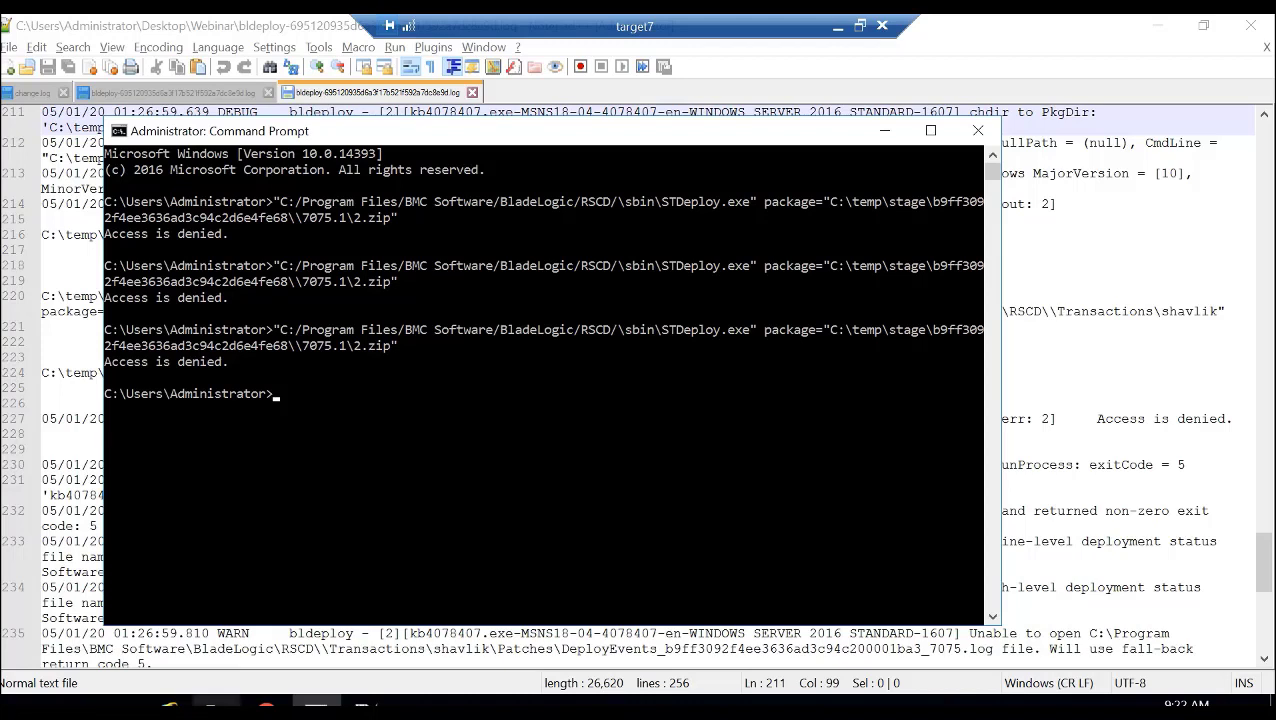
# - Switch to File Explorer and browse to C:\Program Files\BMC Software\BladeLogic\RSCD\sbin
pyautogui.click(214, 704)
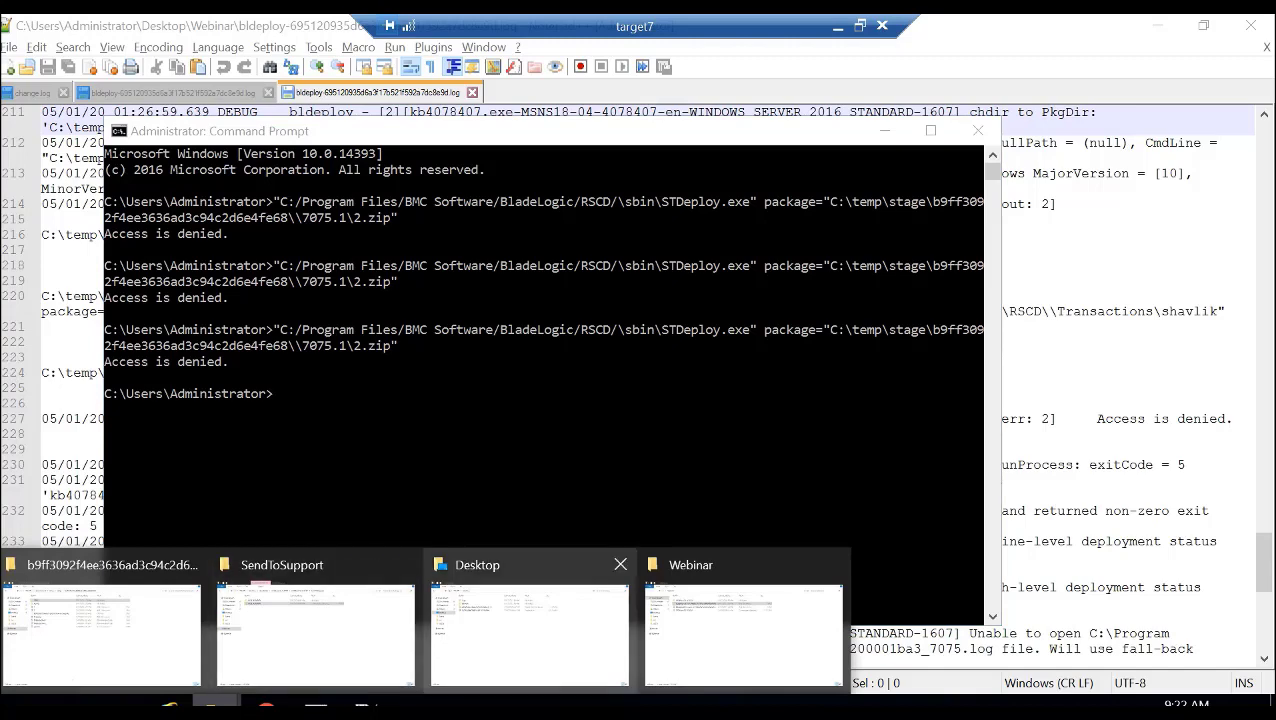
pyautogui.click(529, 630)
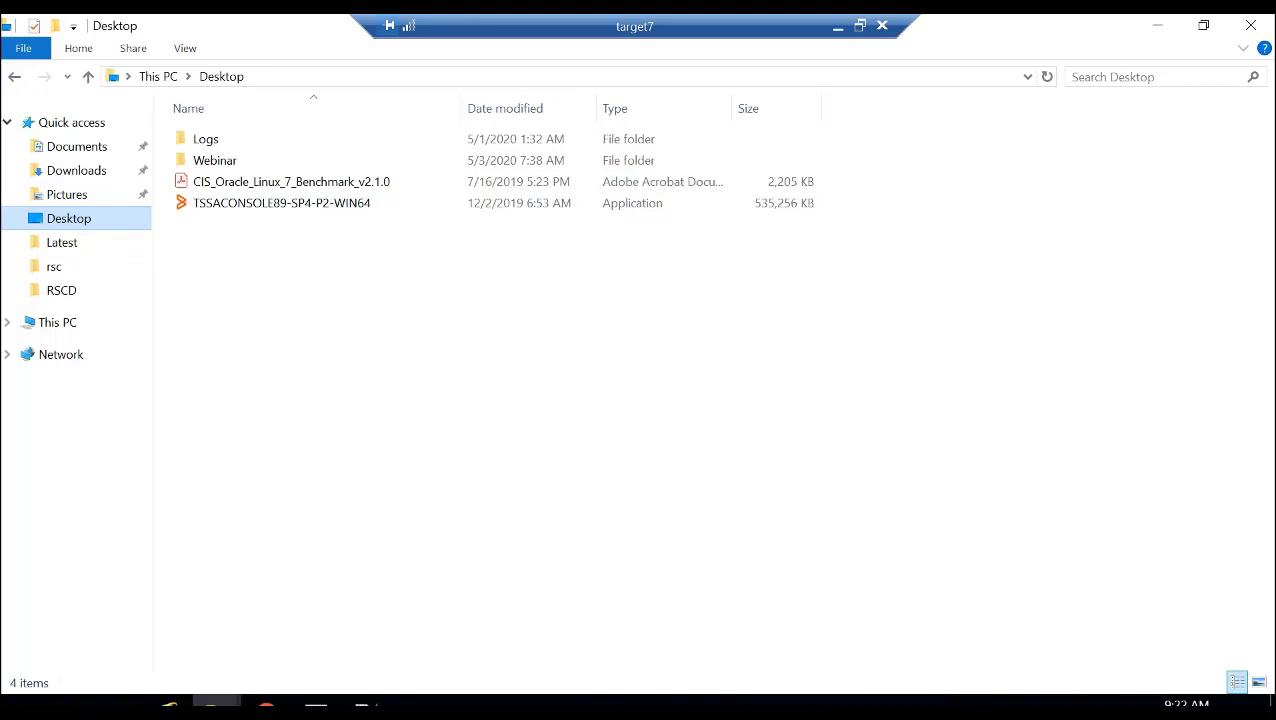
pyautogui.click(58, 322)
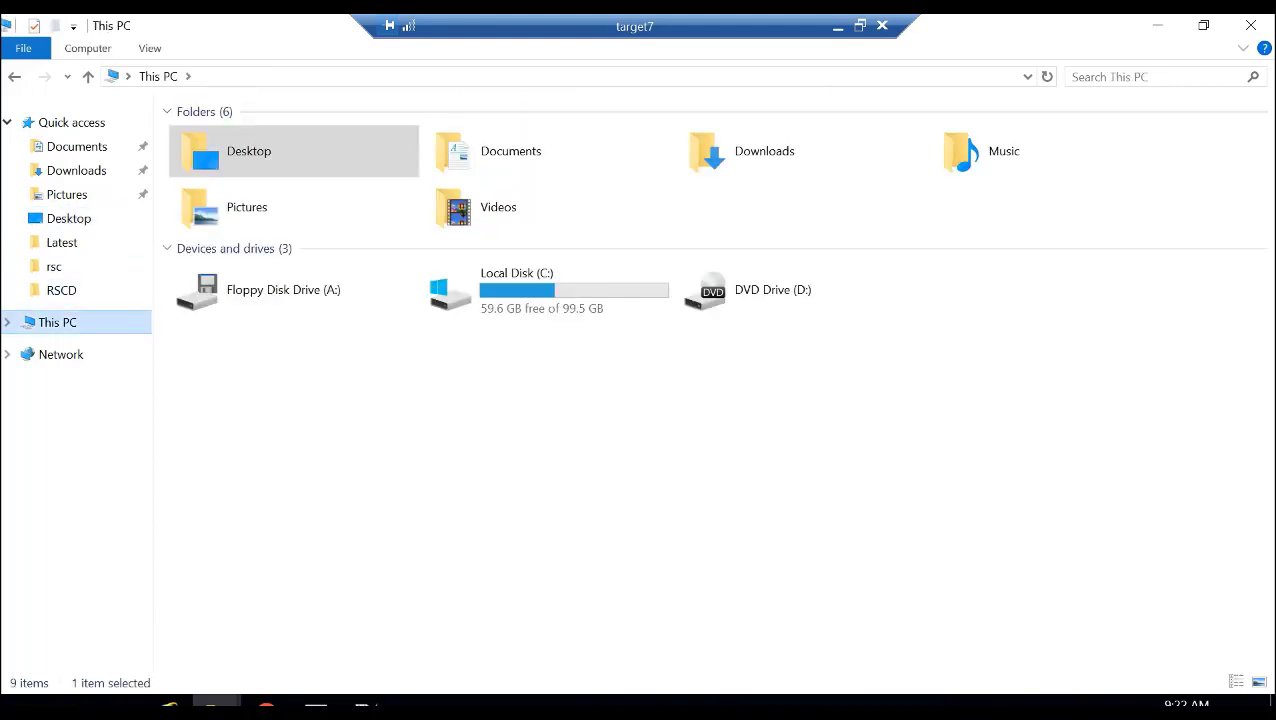
pyautogui.doubleClick(545, 290)
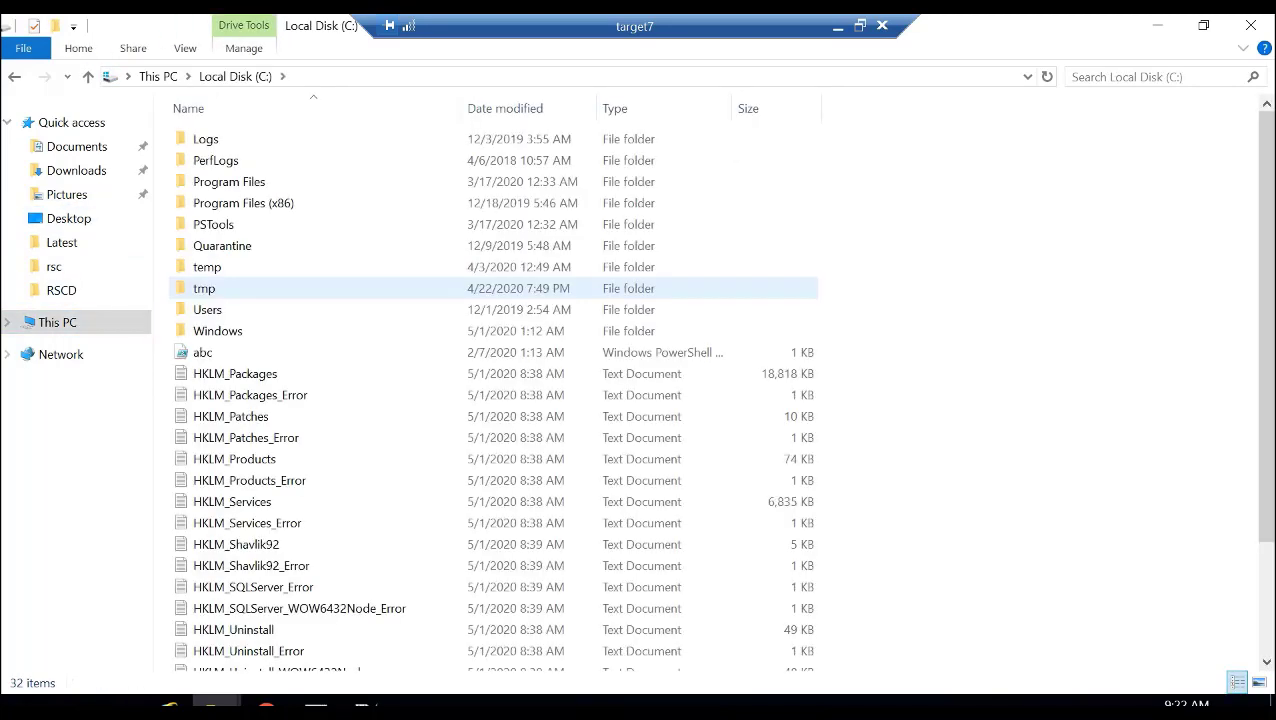
pyautogui.doubleClick(229, 181)
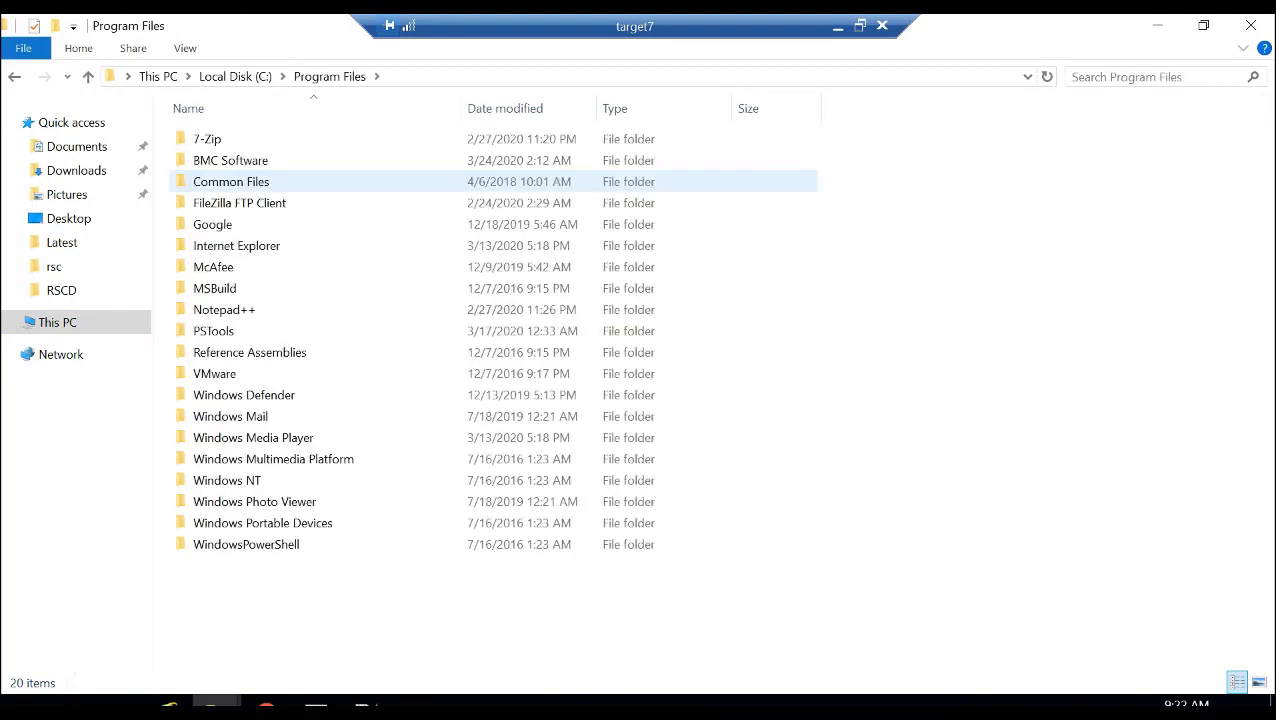
pyautogui.doubleClick(230, 160)
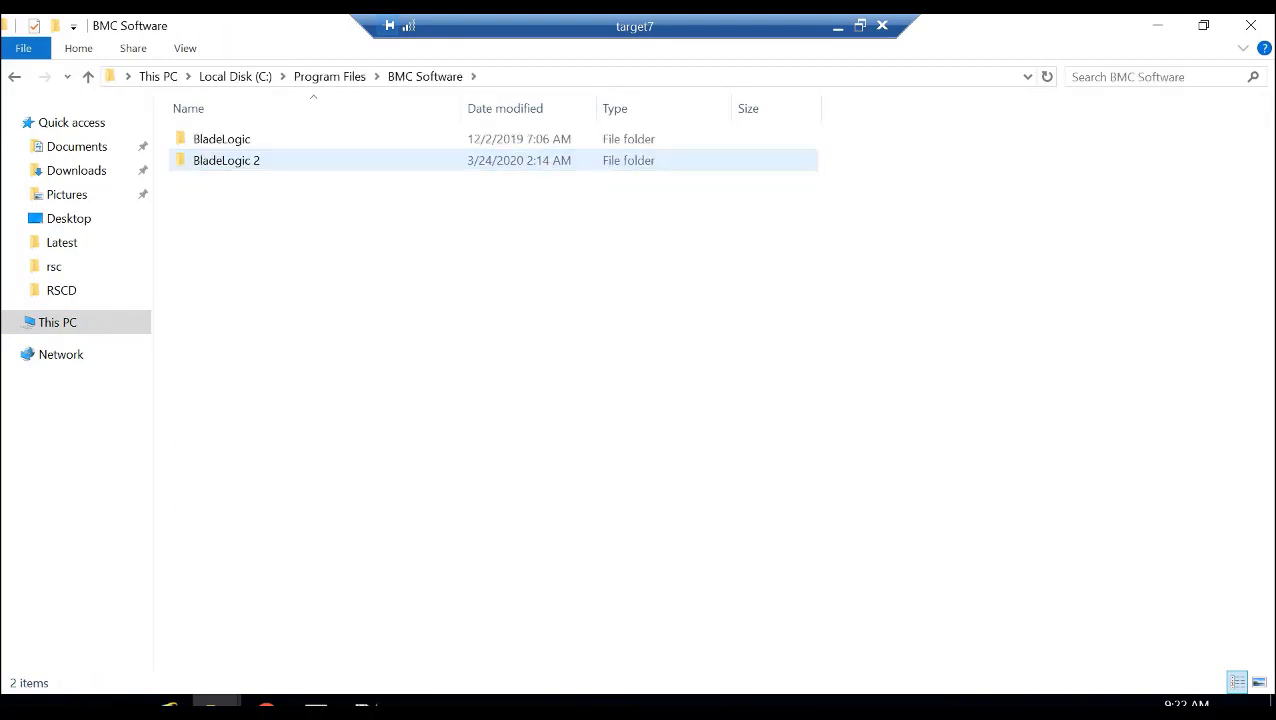
pyautogui.doubleClick(221, 139)
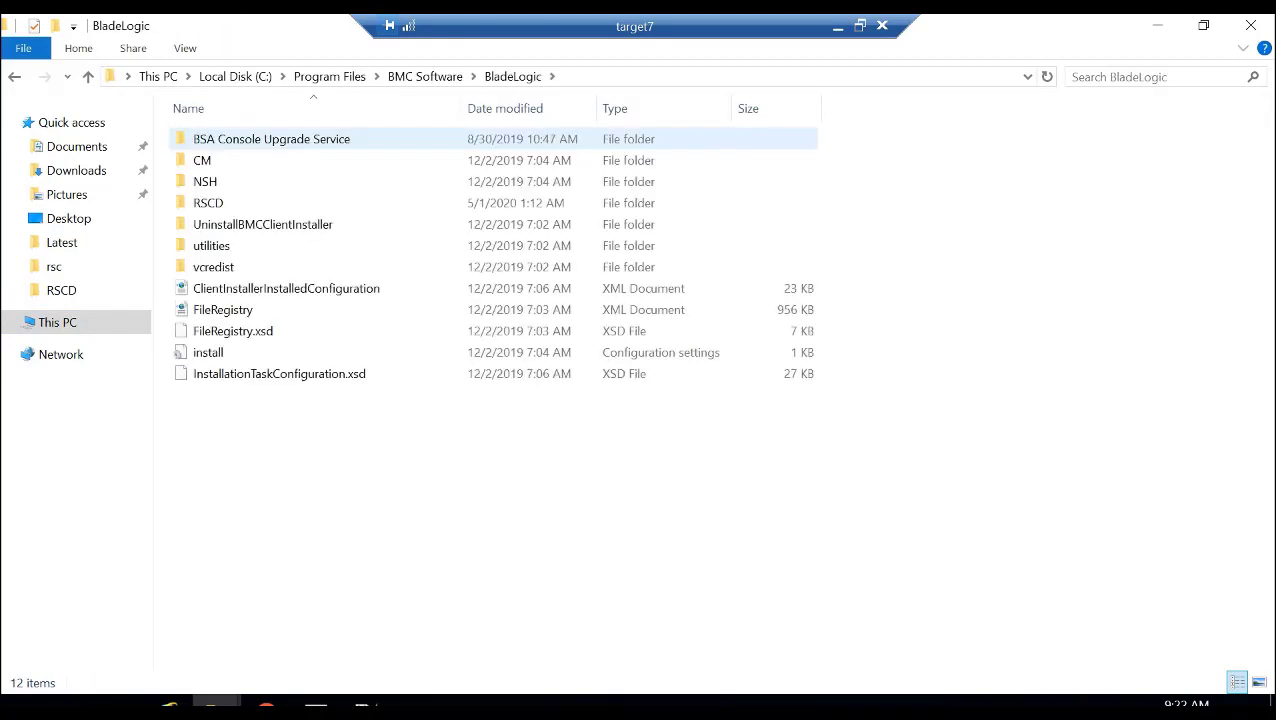
pyautogui.doubleClick(208, 202)
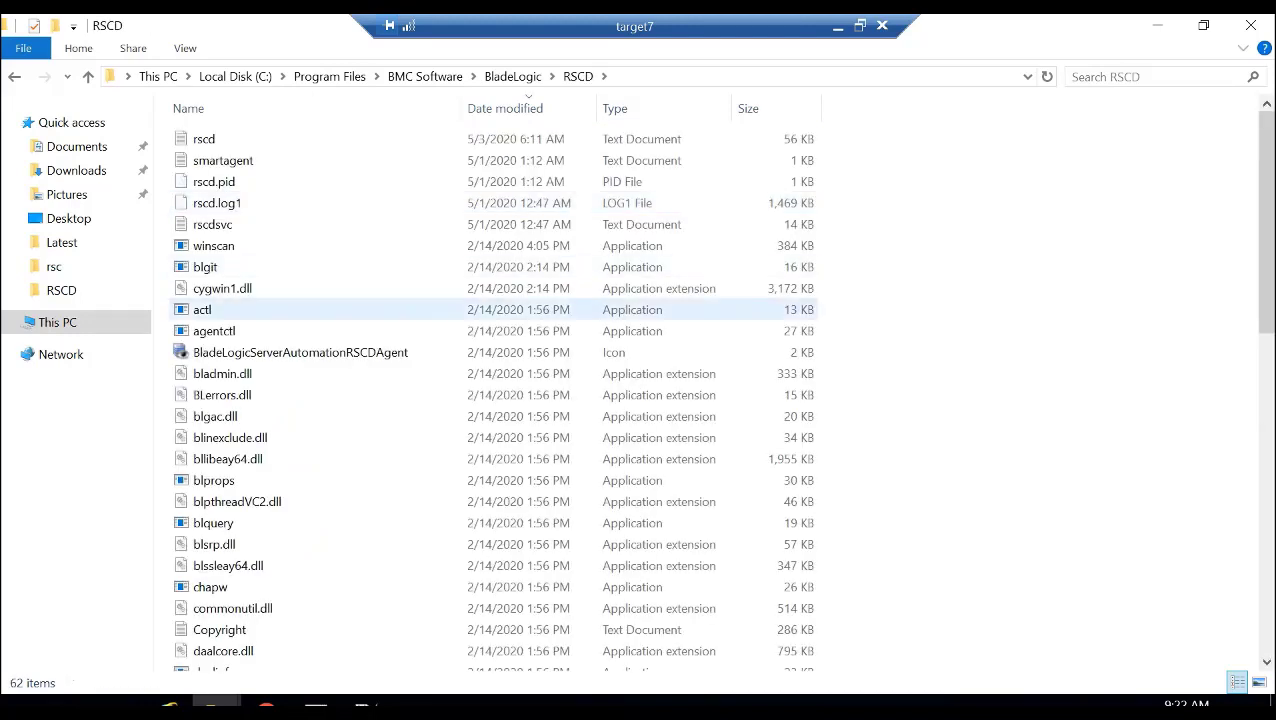
pyautogui.click(204, 313)
pyautogui.write('sb')
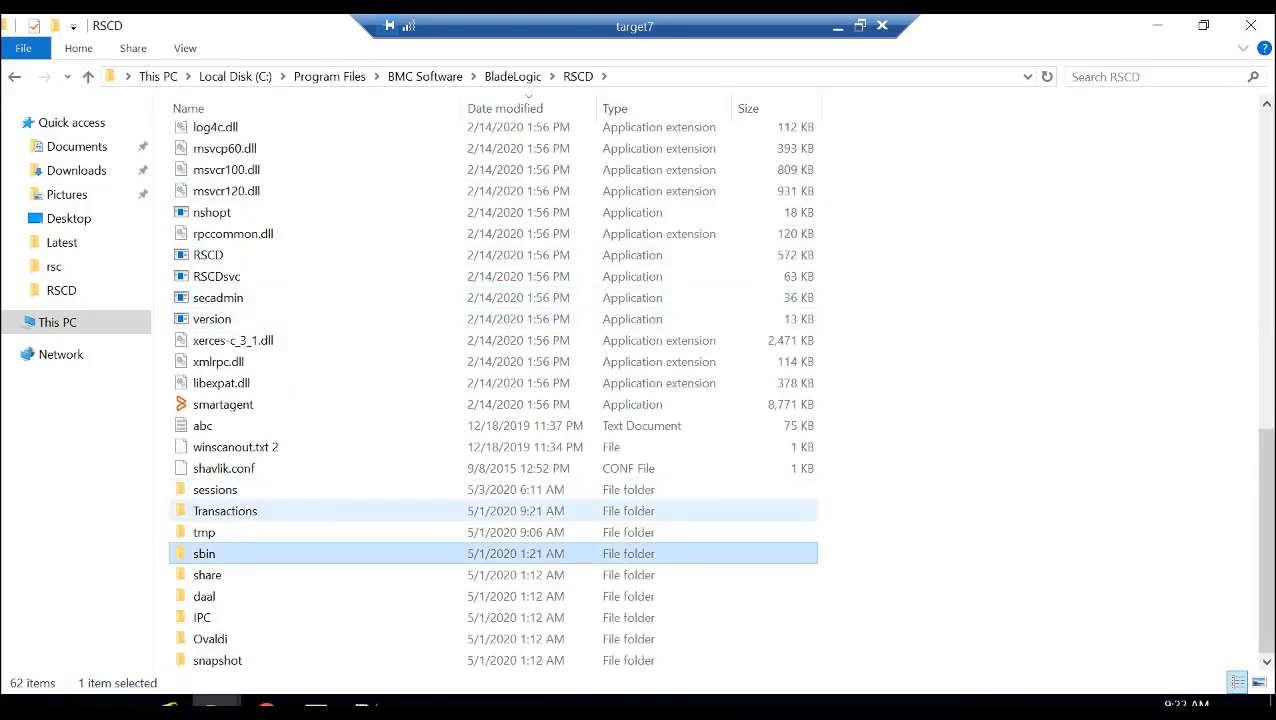
pyautogui.doubleClick(206, 556)
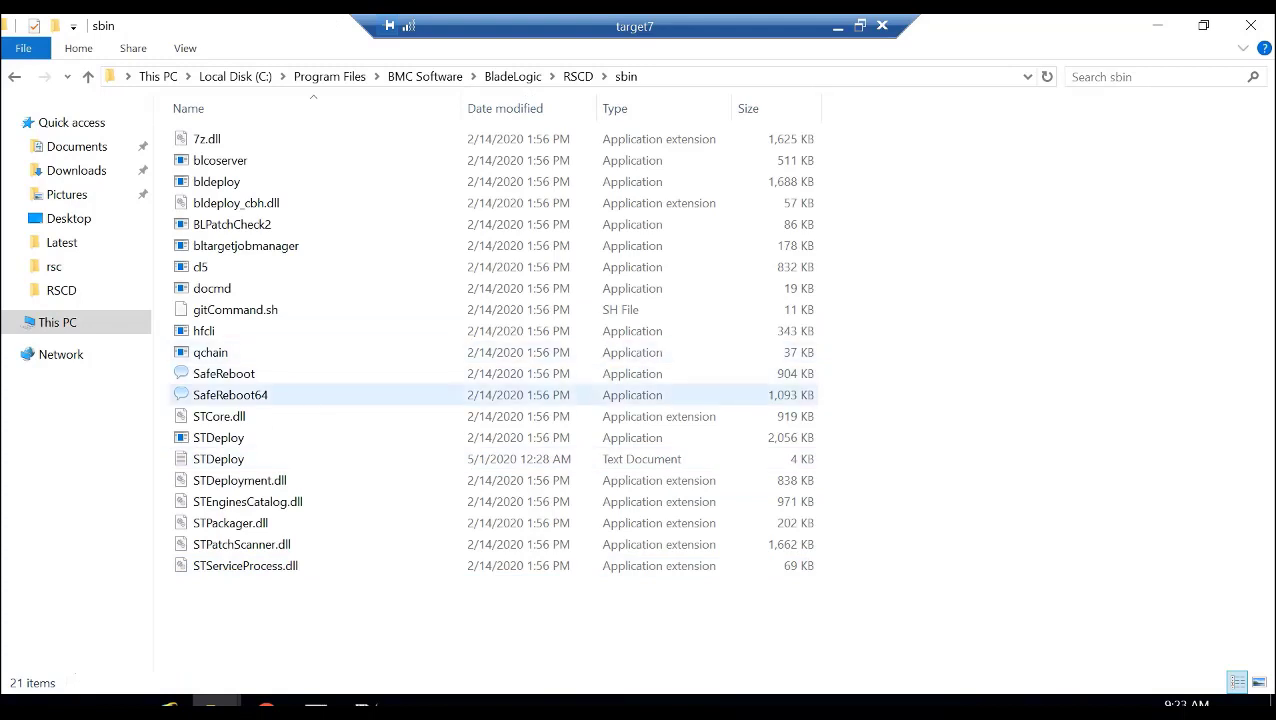
# - Examine the security permissions in the STDeploy application's properties and close them
pyautogui.click(218, 438)
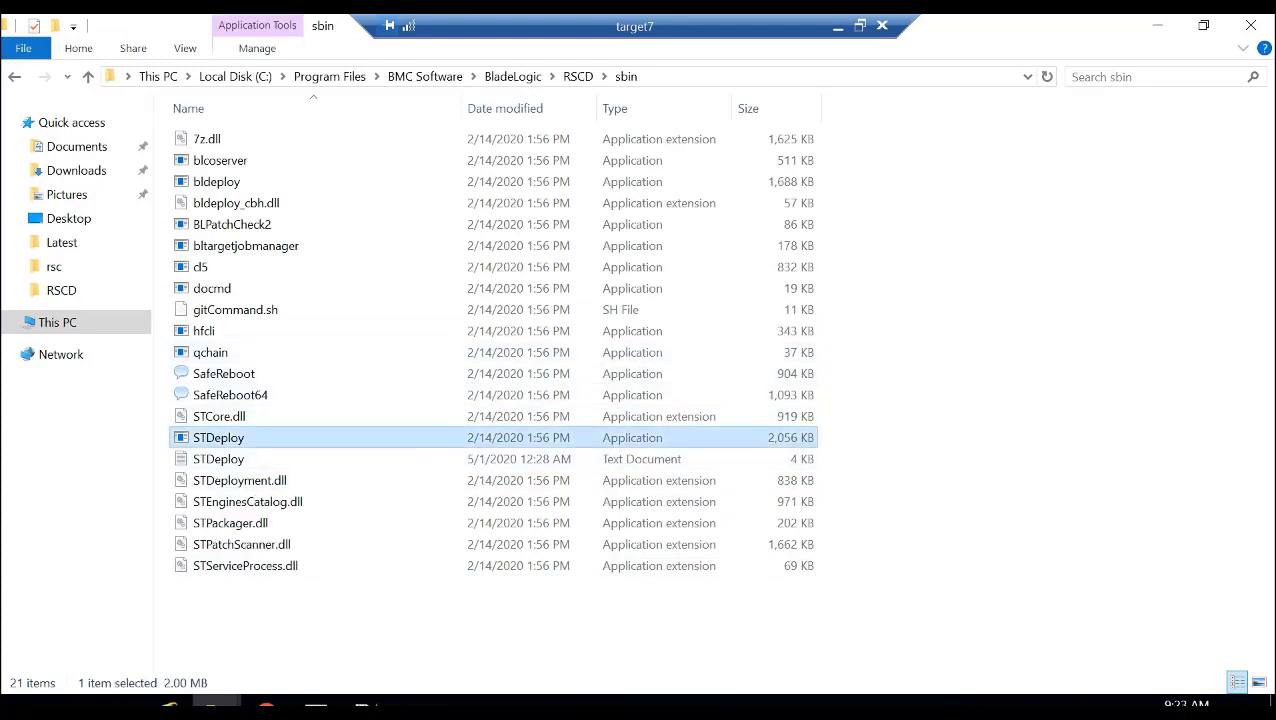
pyautogui.hotkey('alt', 'Return')
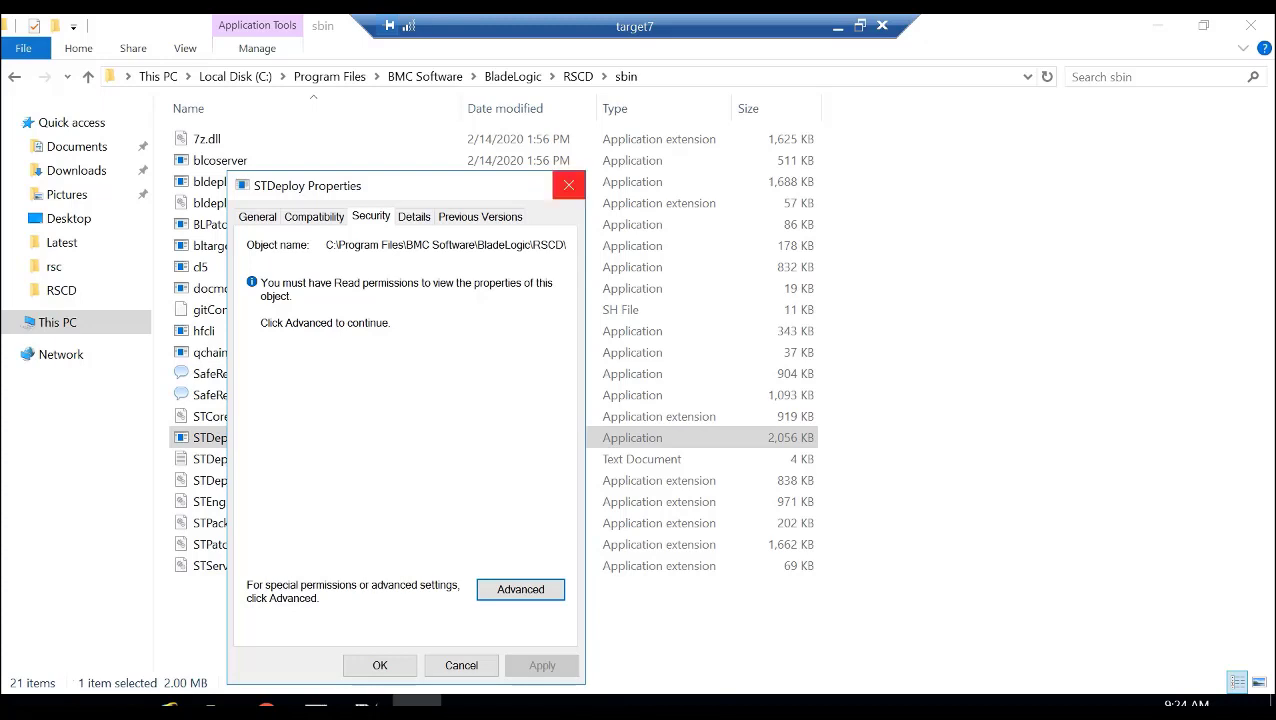
pyautogui.click(568, 185)
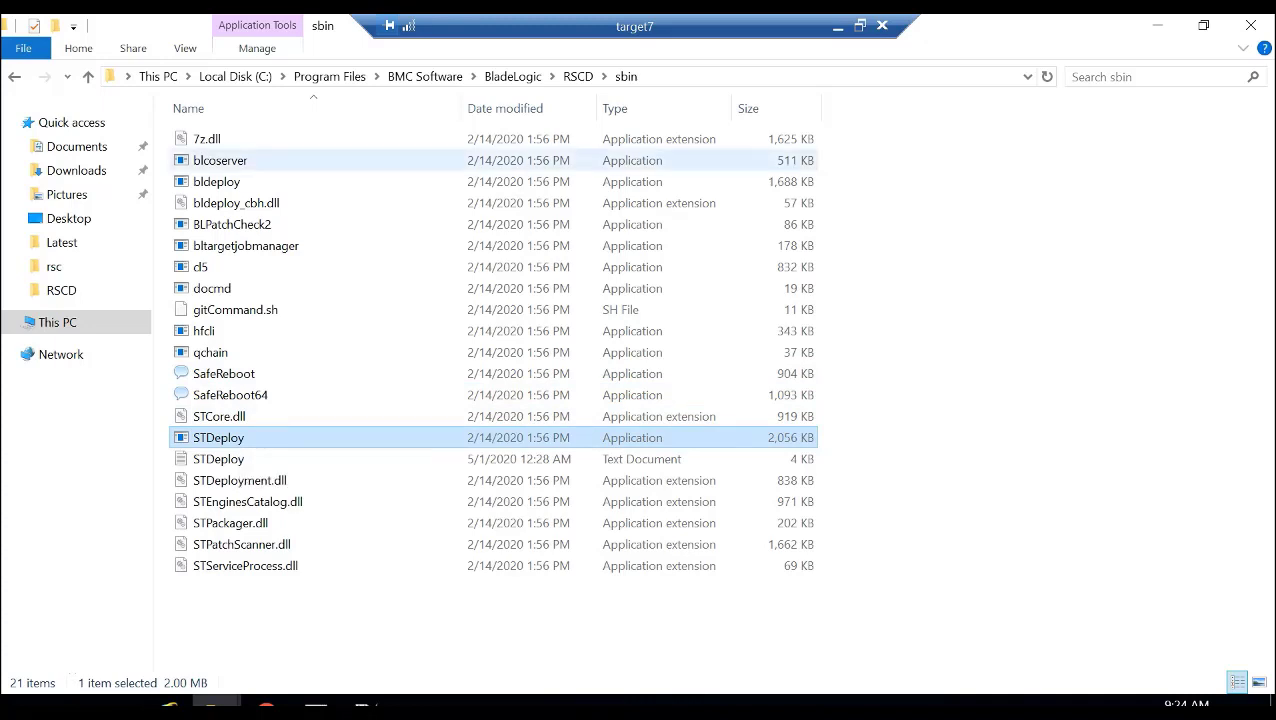
# - Go back to the RSCD folder and open Transactions\shavlik\Logs
pyautogui.click(578, 76)
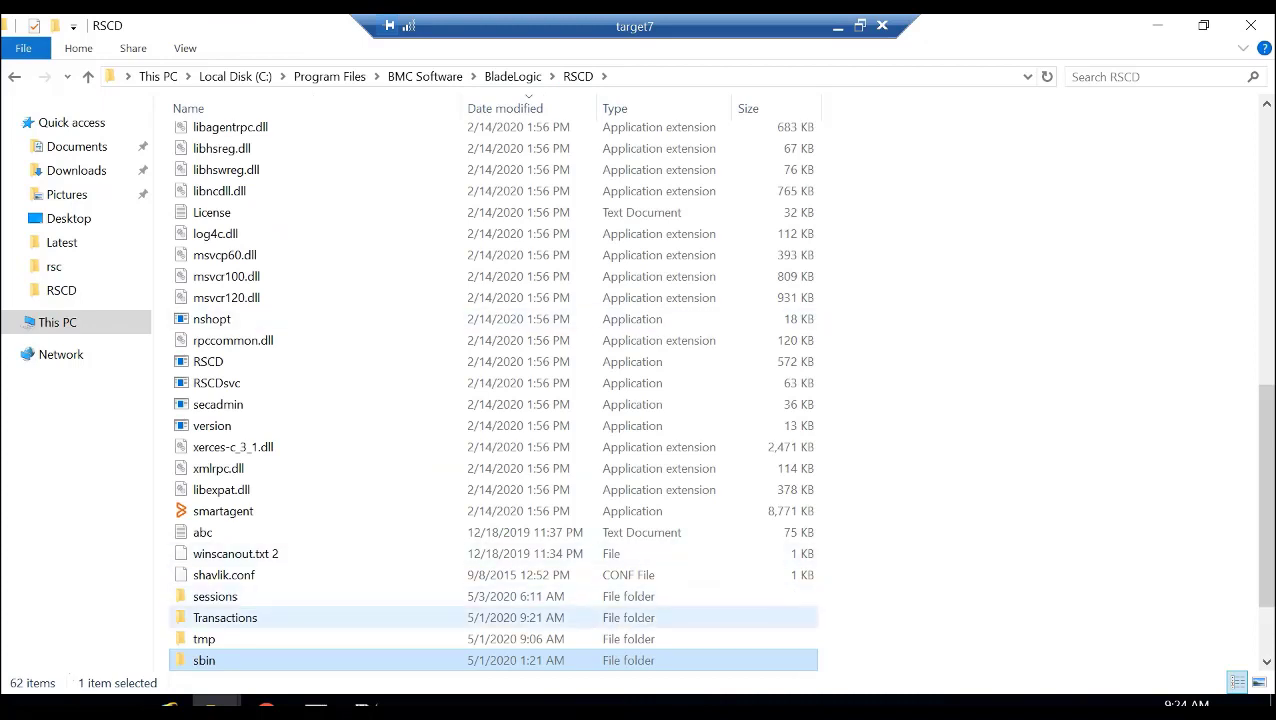
pyautogui.doubleClick(225, 617)
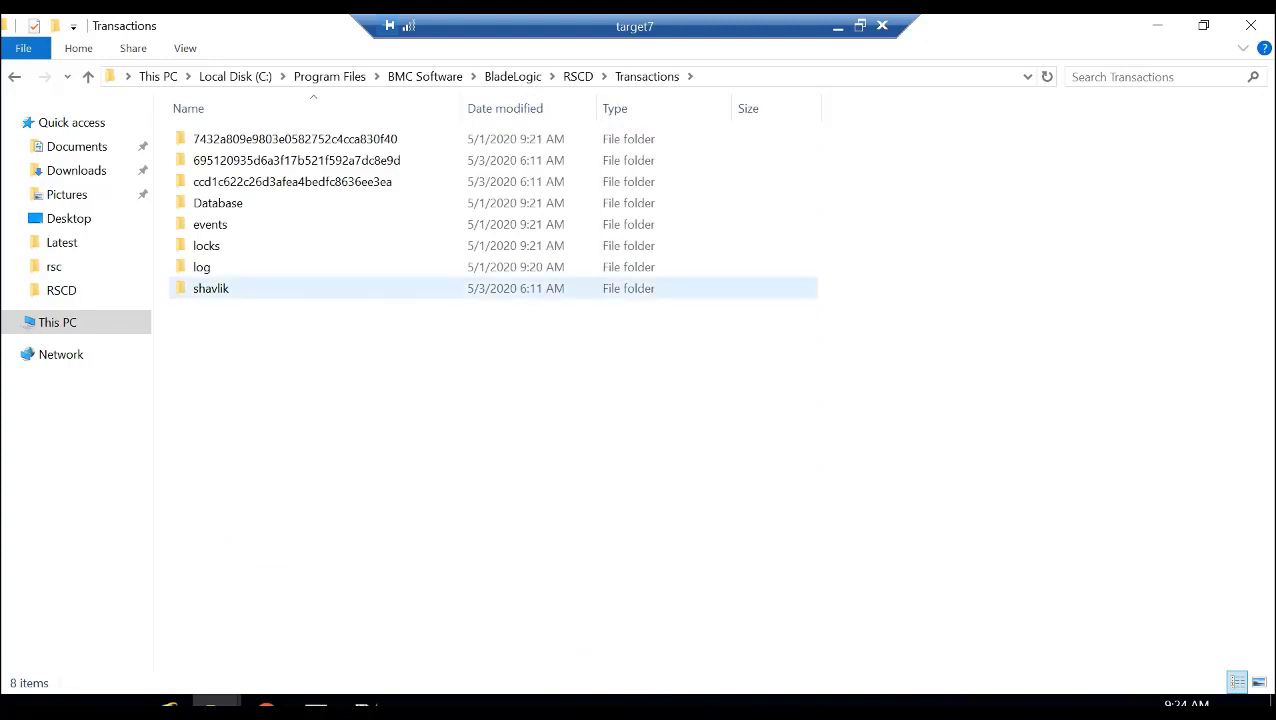
pyautogui.click(211, 288)
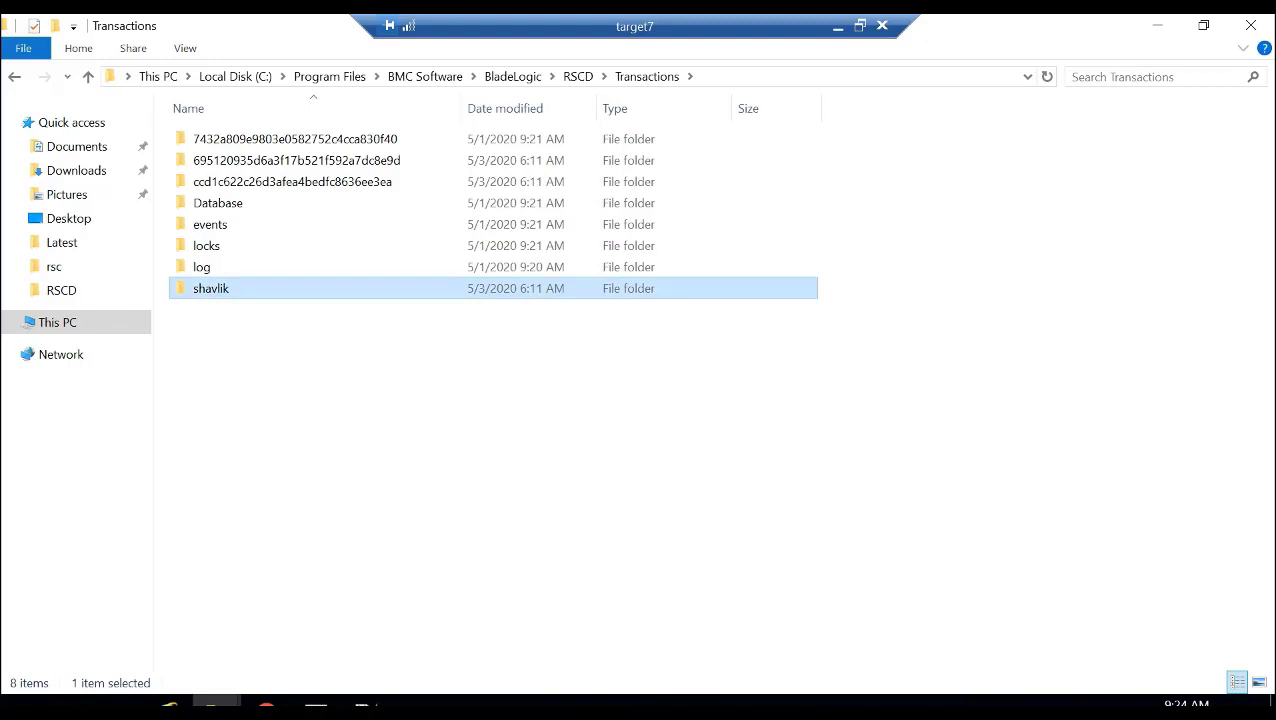
pyautogui.press('Return')
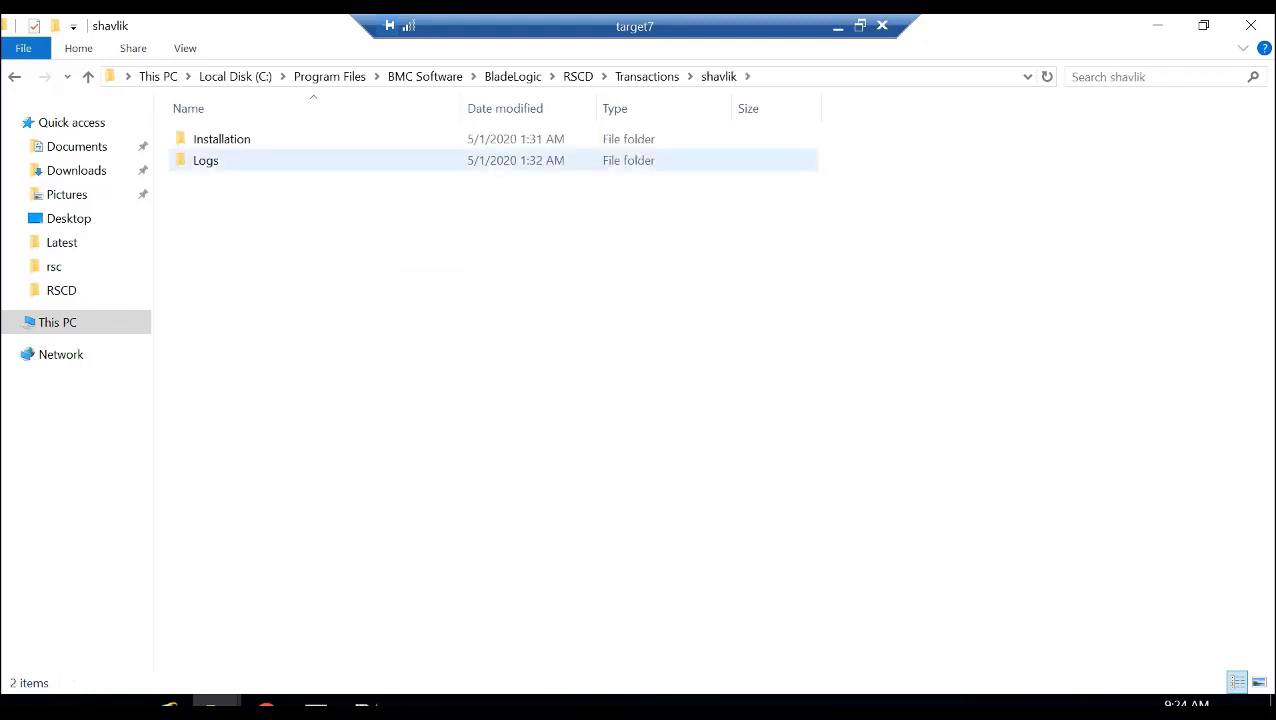
pyautogui.doubleClick(205, 160)
# - Open the STDeploy log in Notepad++ and examine the entries at its end
pyautogui.click(218, 139)
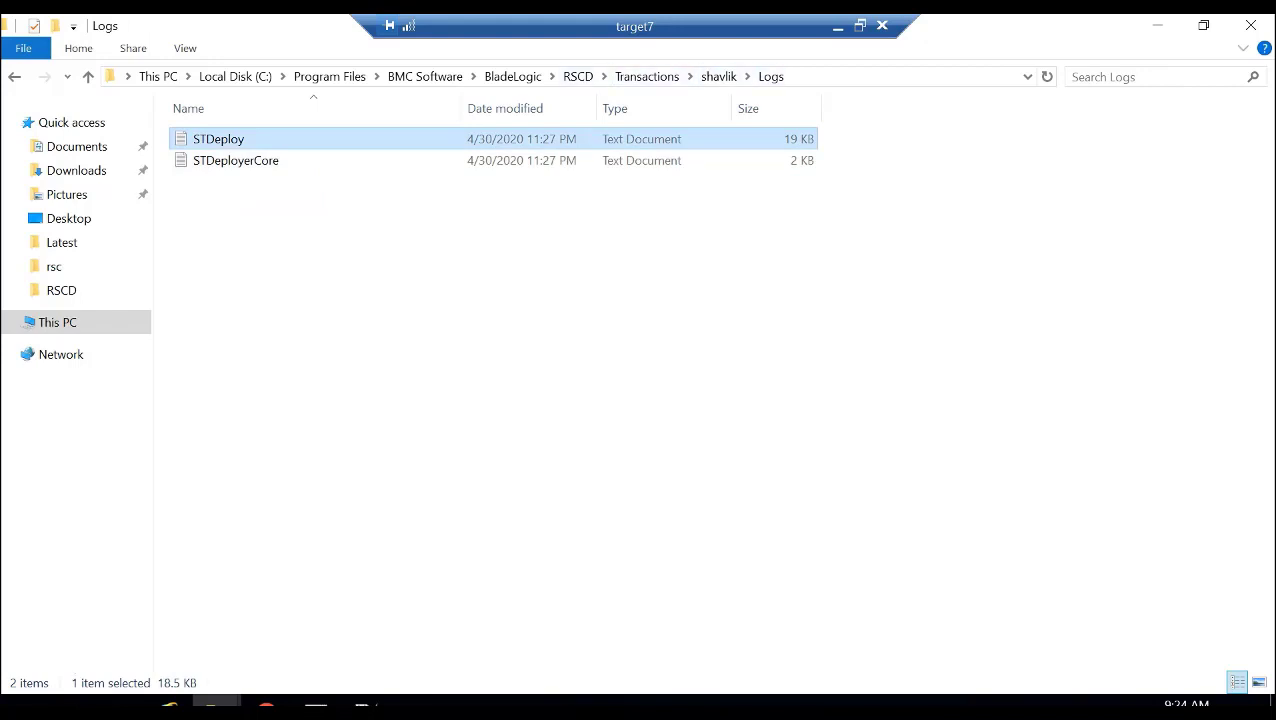
pyautogui.rightClick(233, 136)
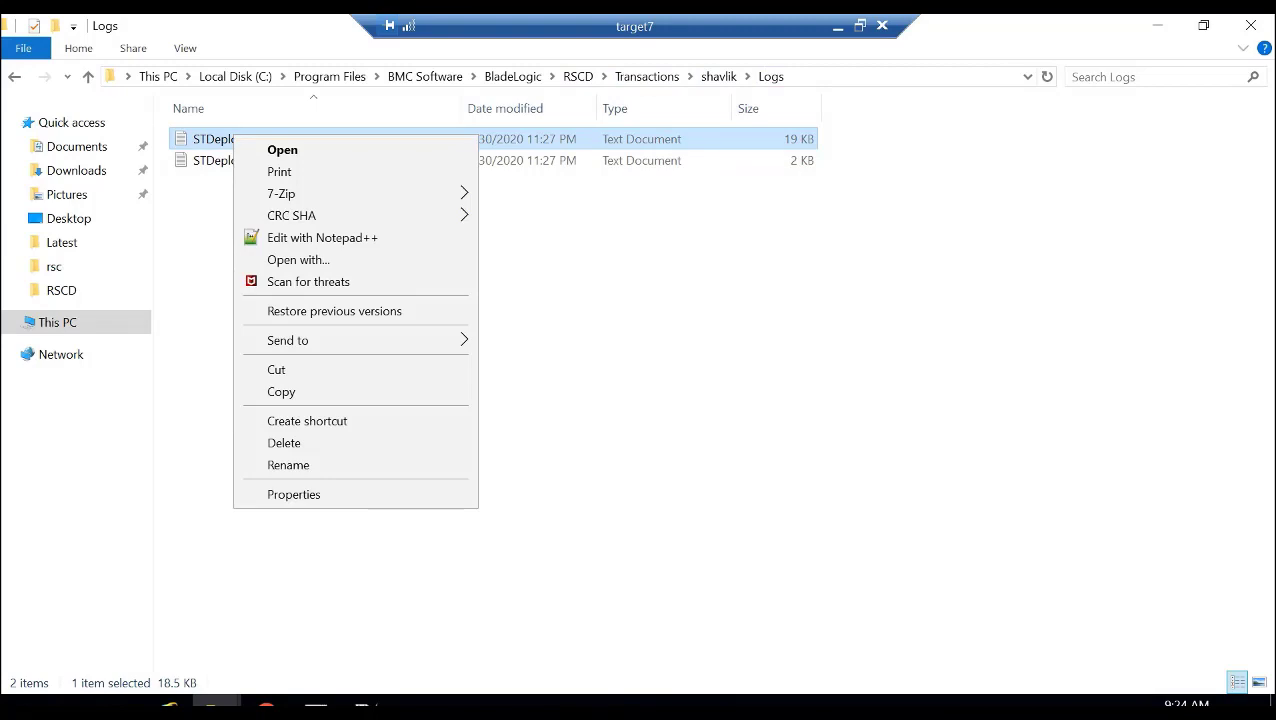
pyautogui.moveTo(292, 216)
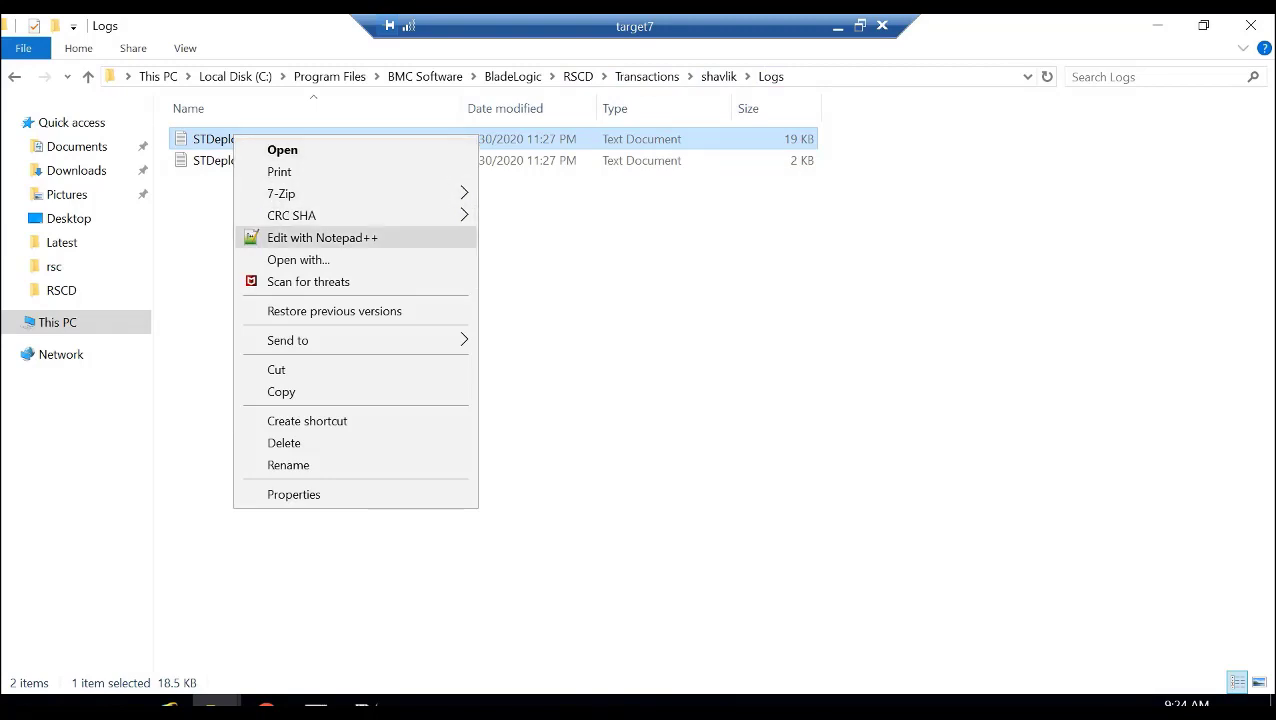
pyautogui.click(322, 237)
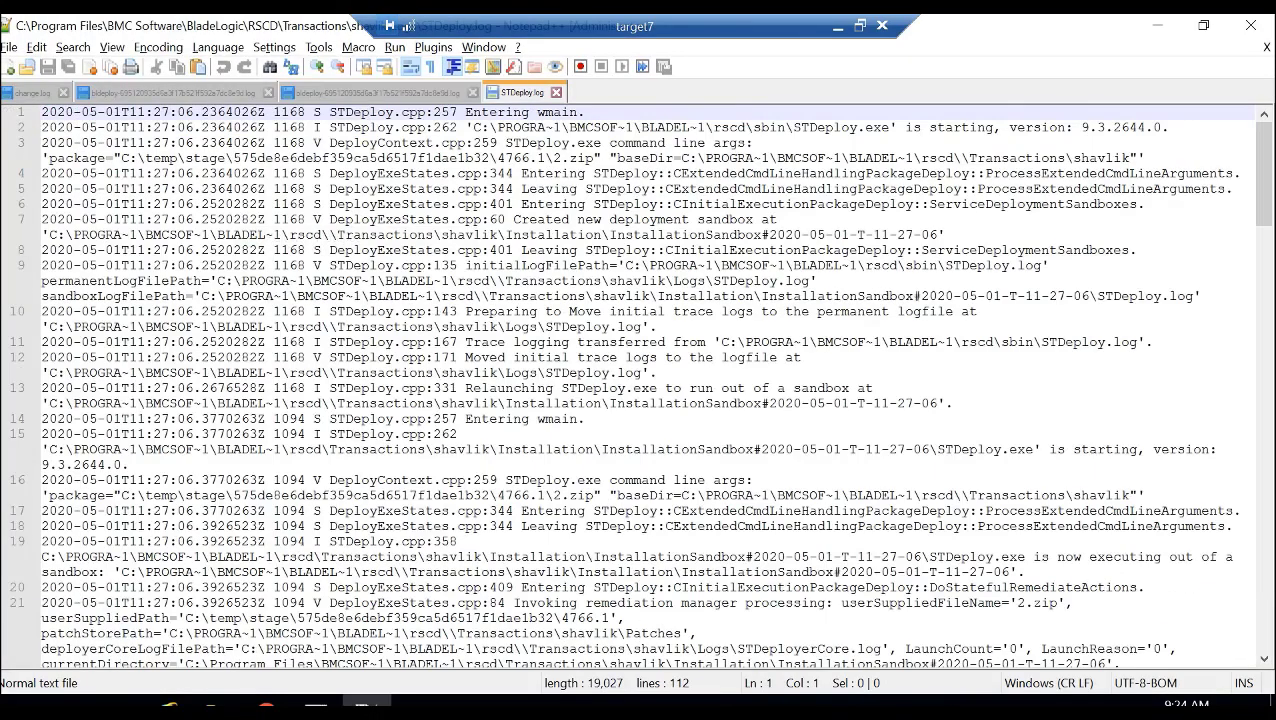
pyautogui.moveTo(1264, 175); pyautogui.dragTo(1264, 596)
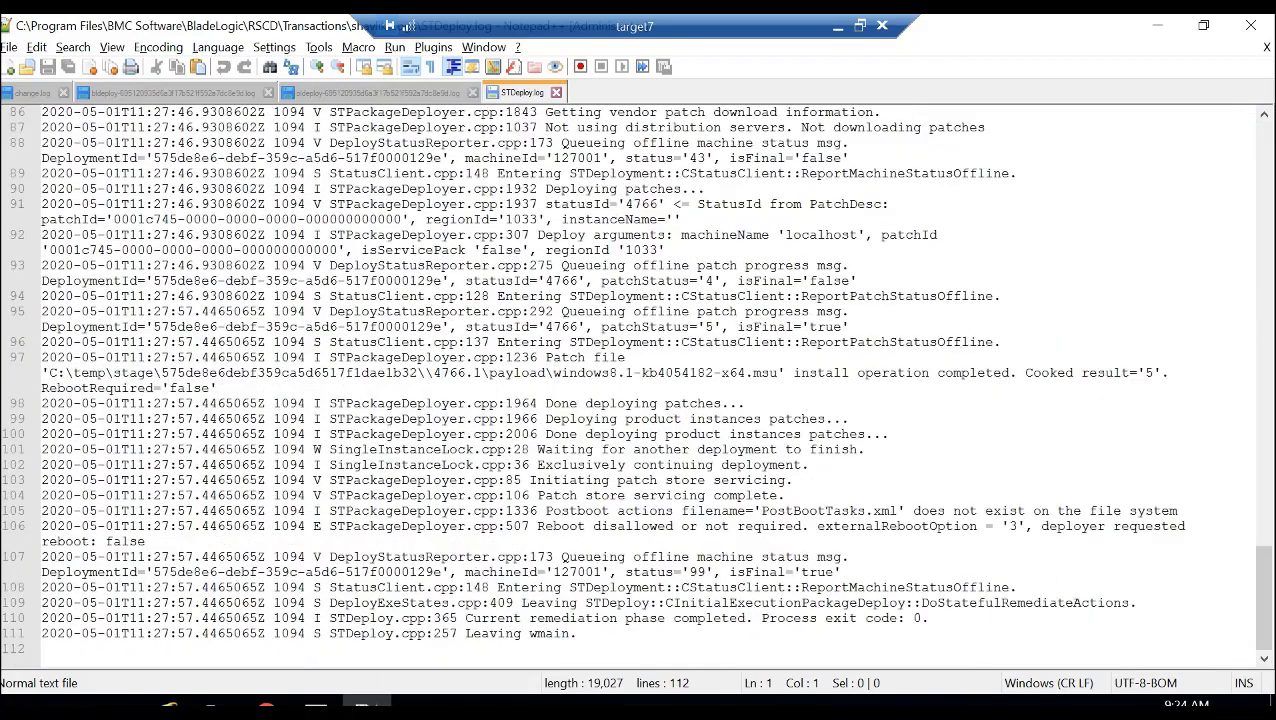